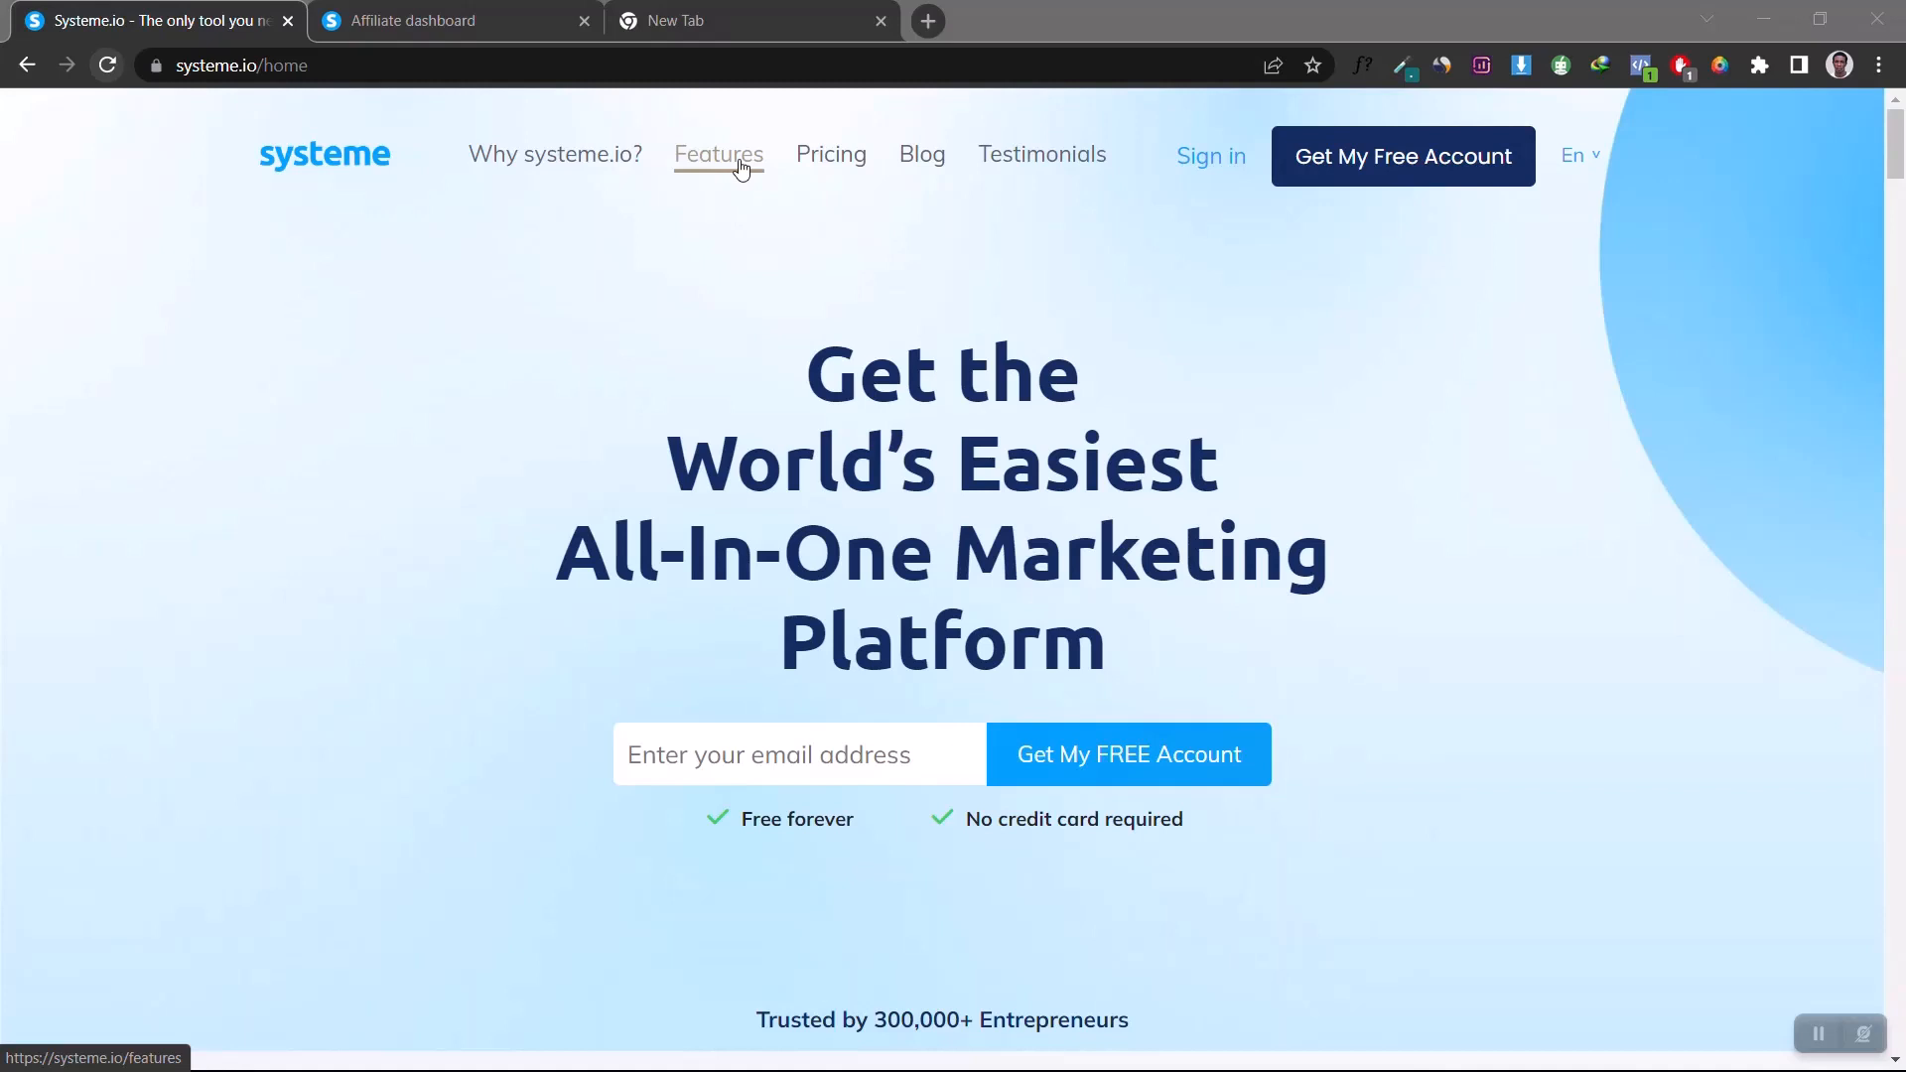
drag(872, 825, 746, 817)
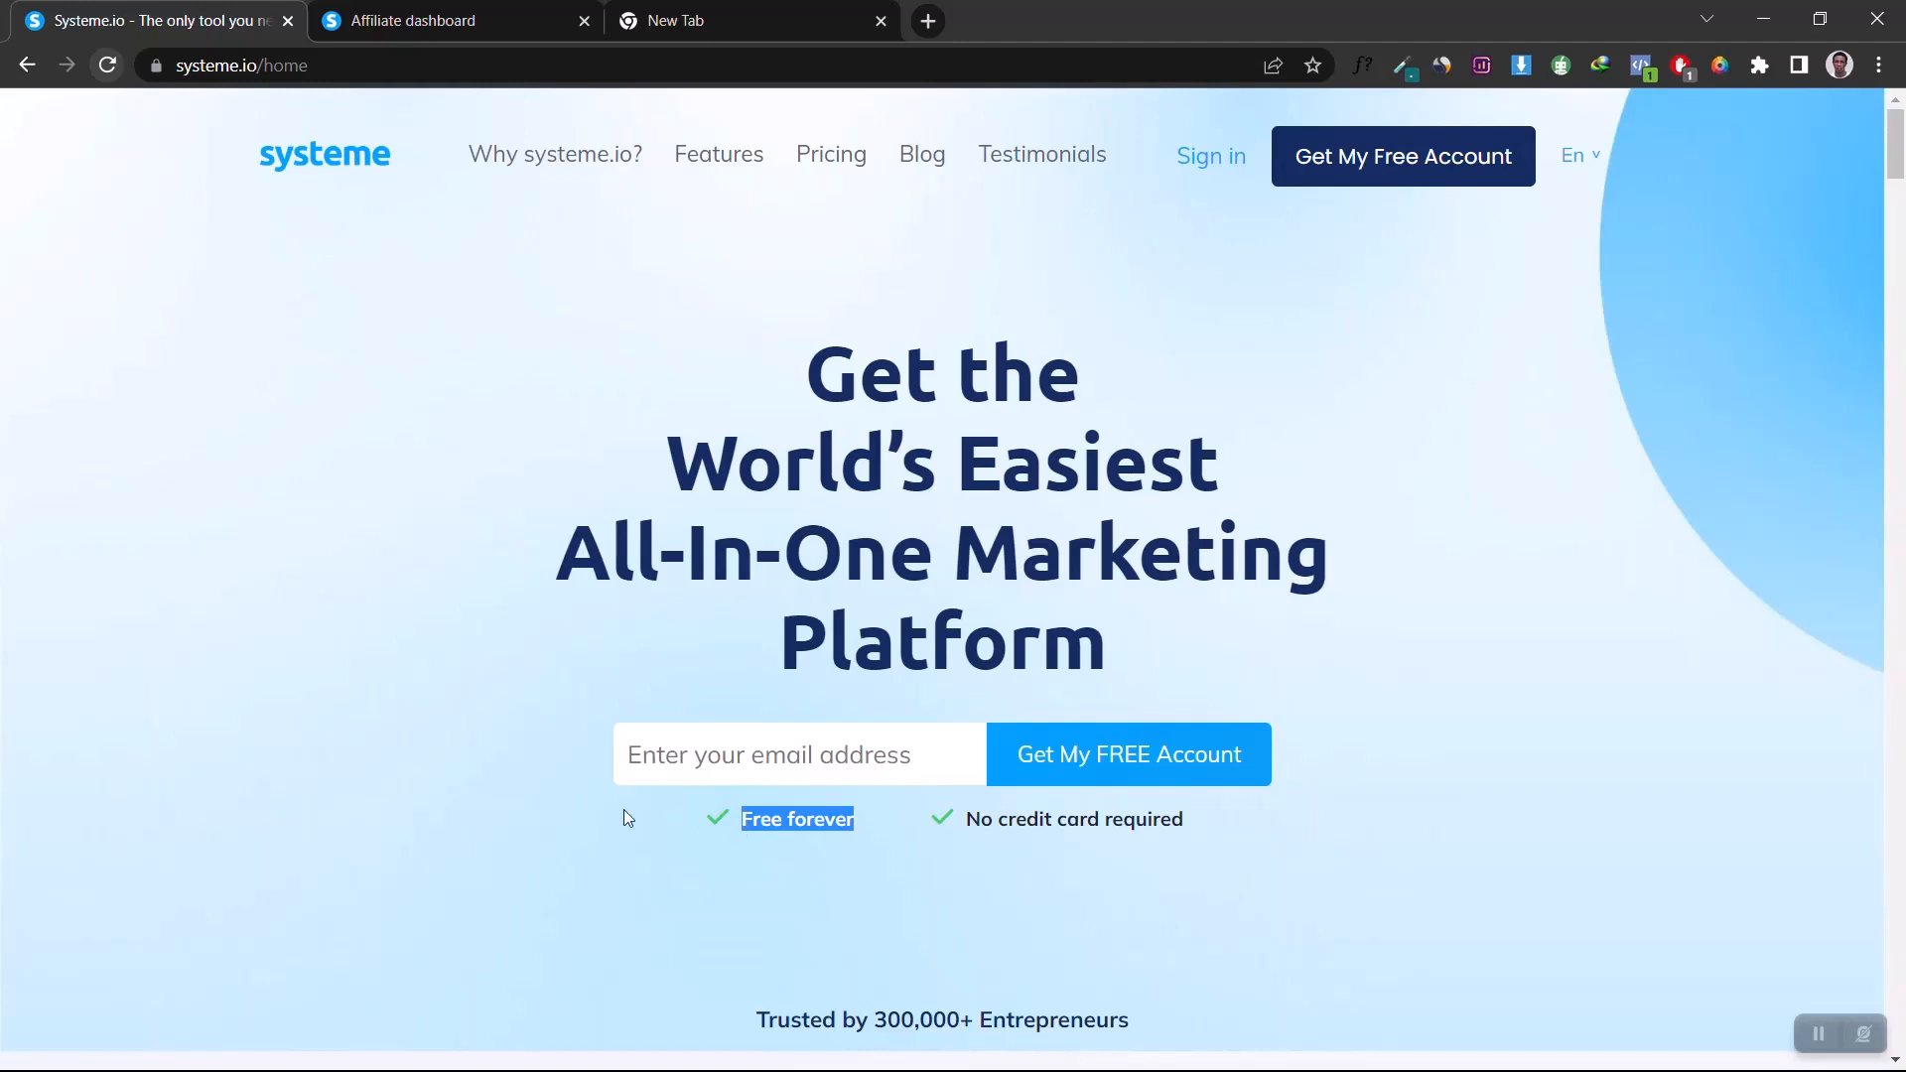
click(574, 803)
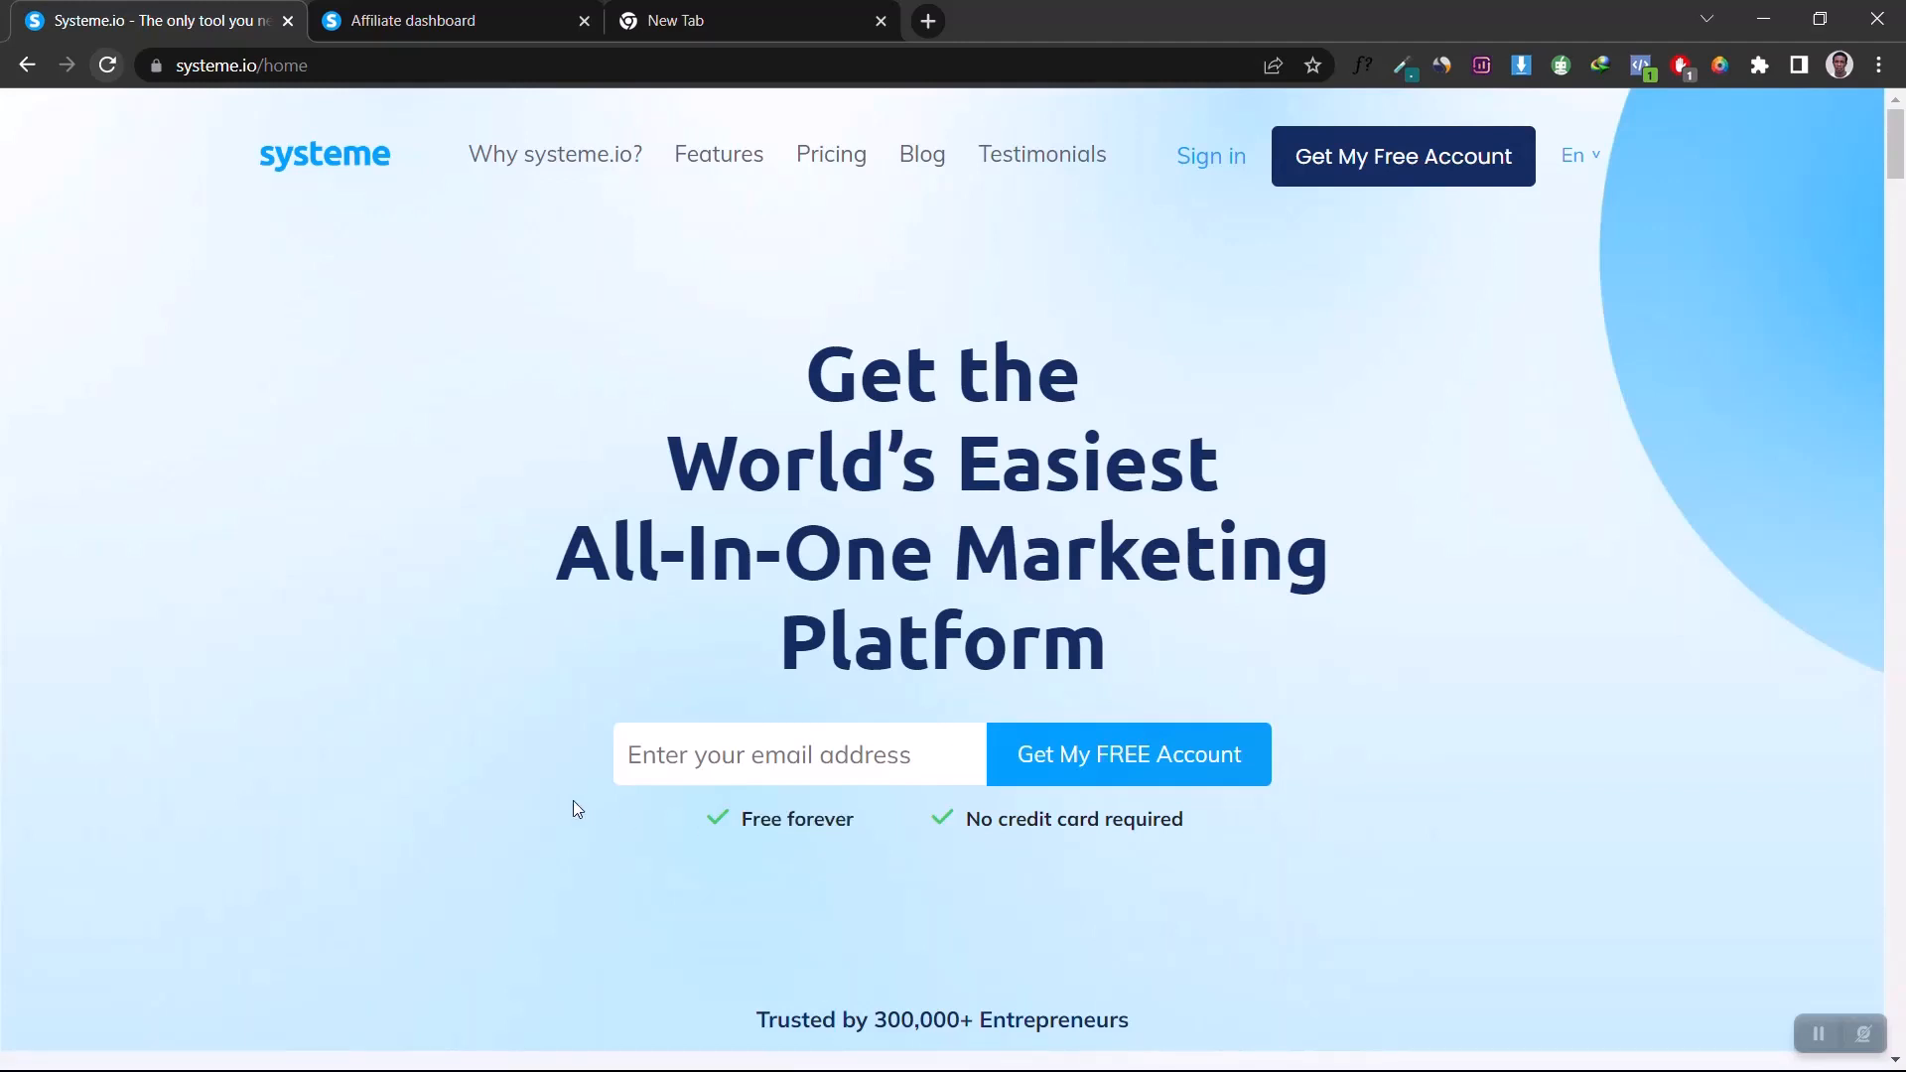
drag(862, 814, 745, 830)
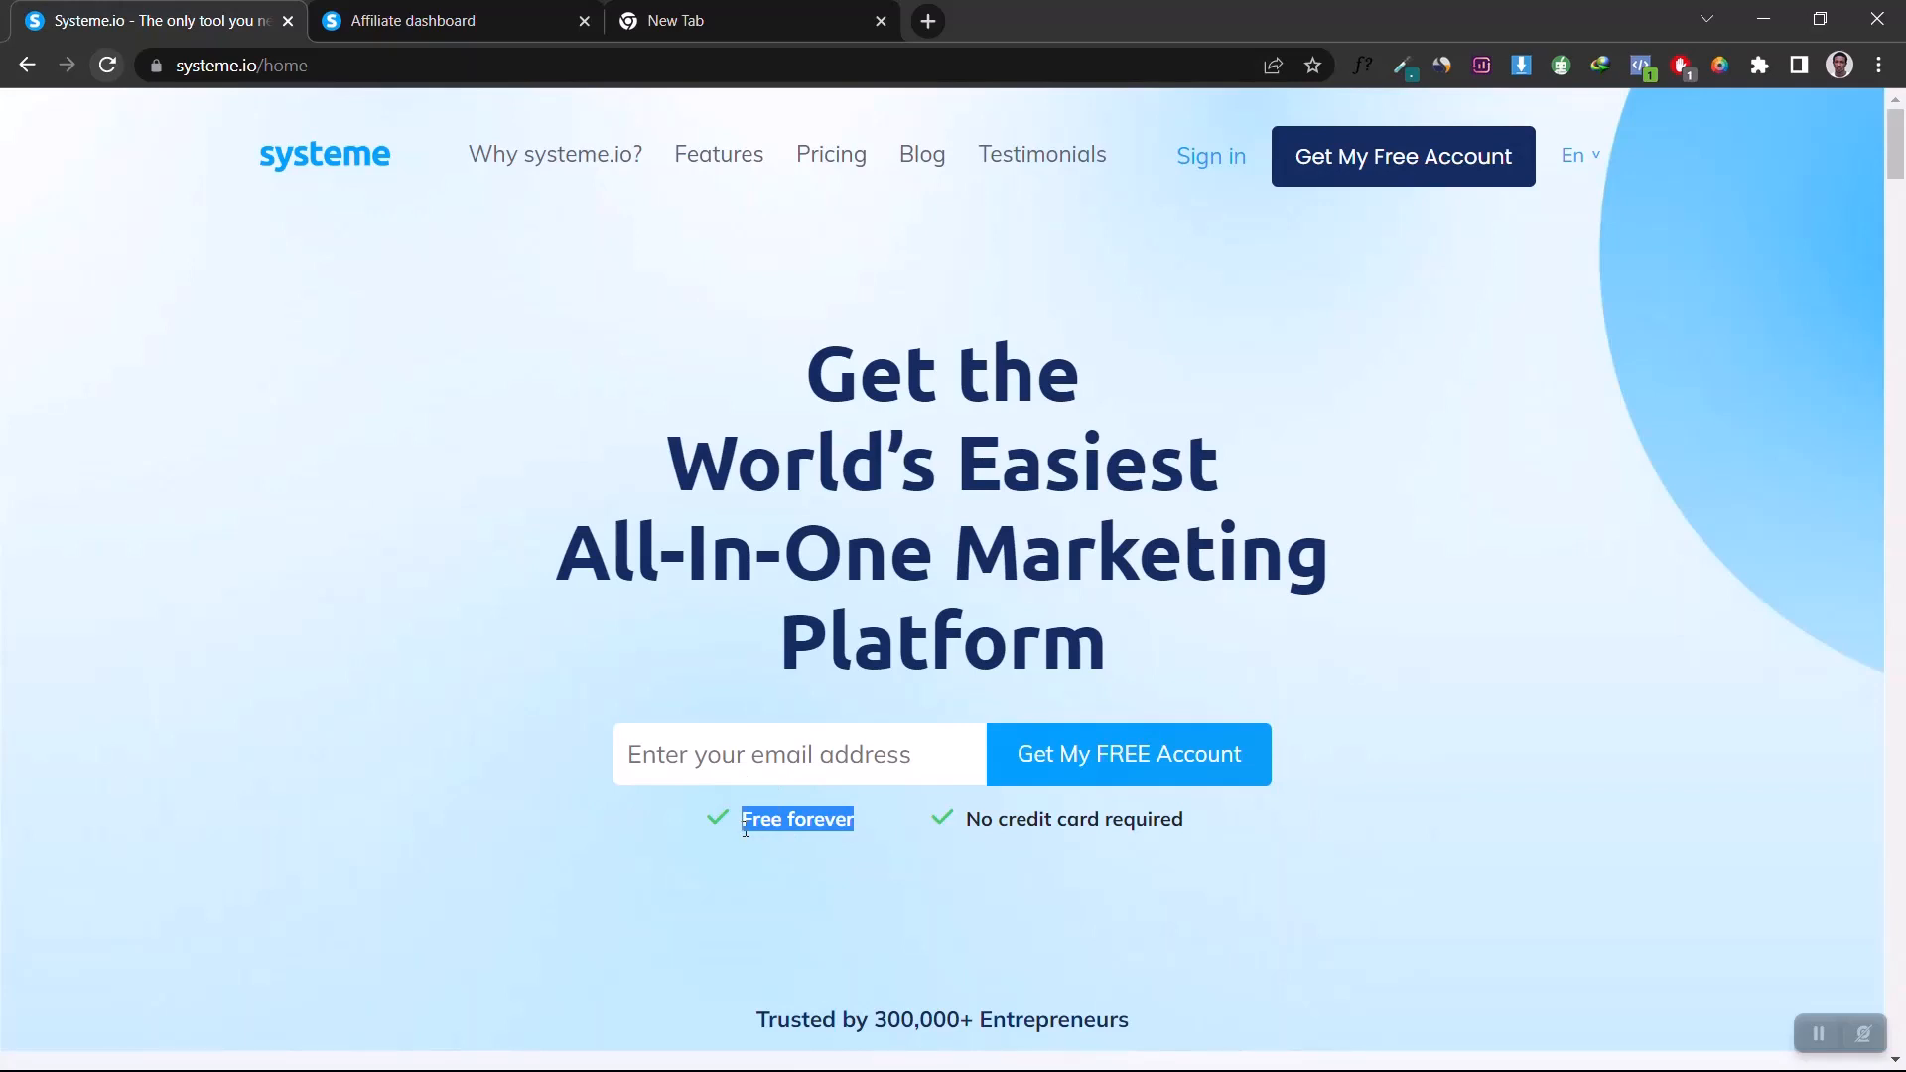
drag(1231, 817, 993, 830)
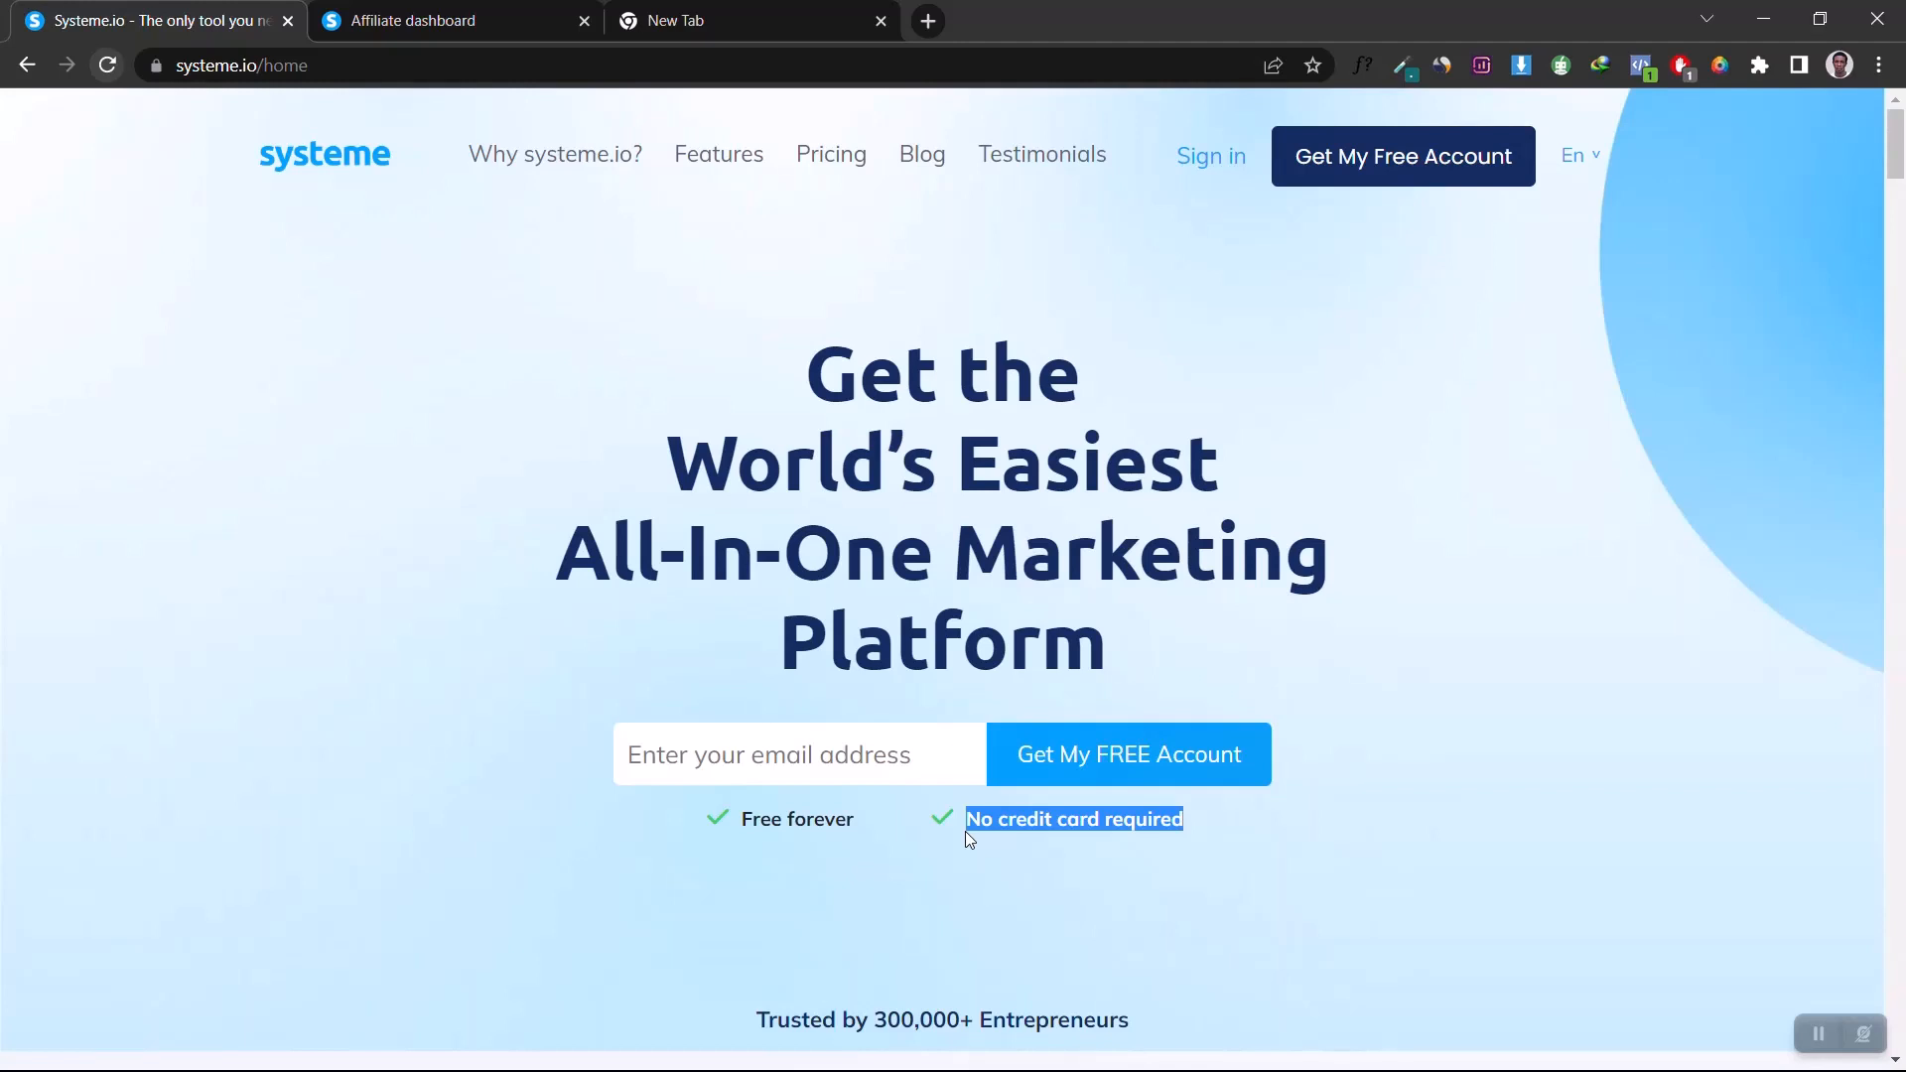
click(676, 771)
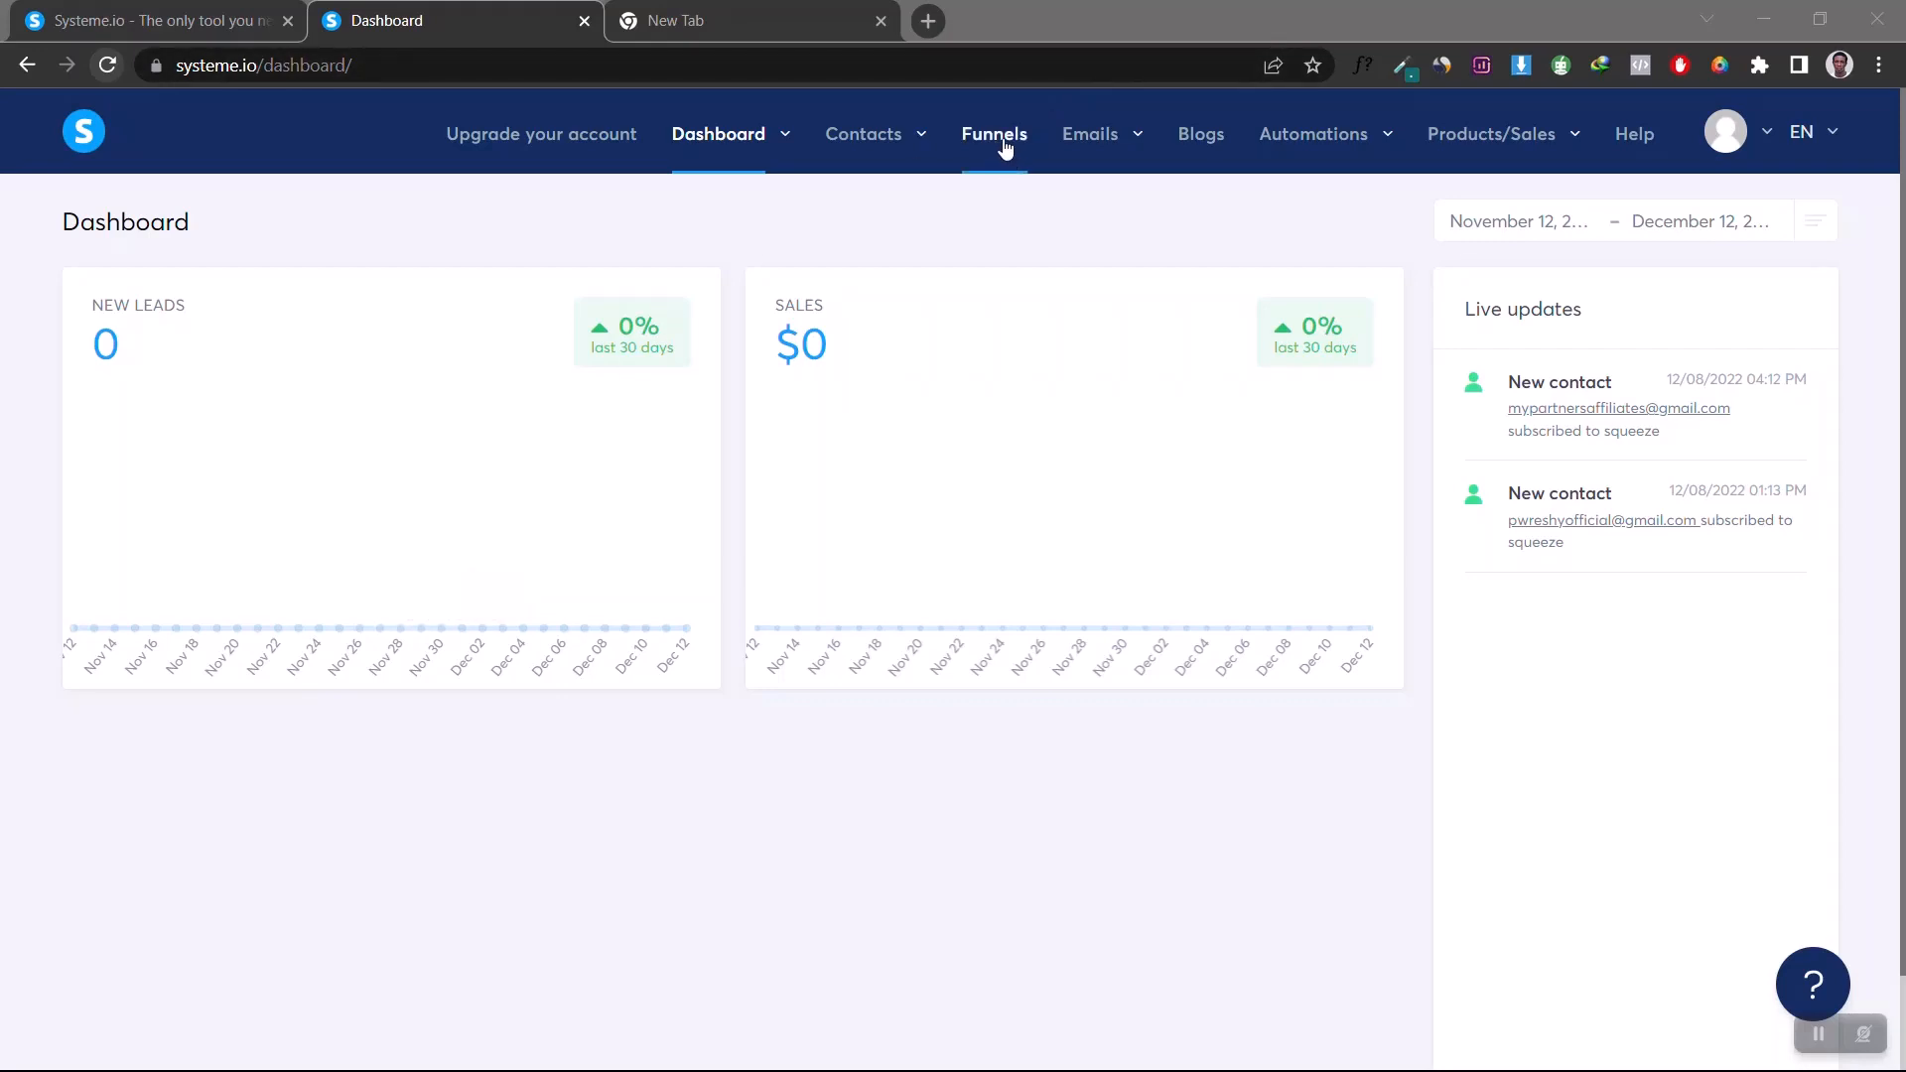
Step: Open the list of funnels and start creating a new funnel
click(998, 146)
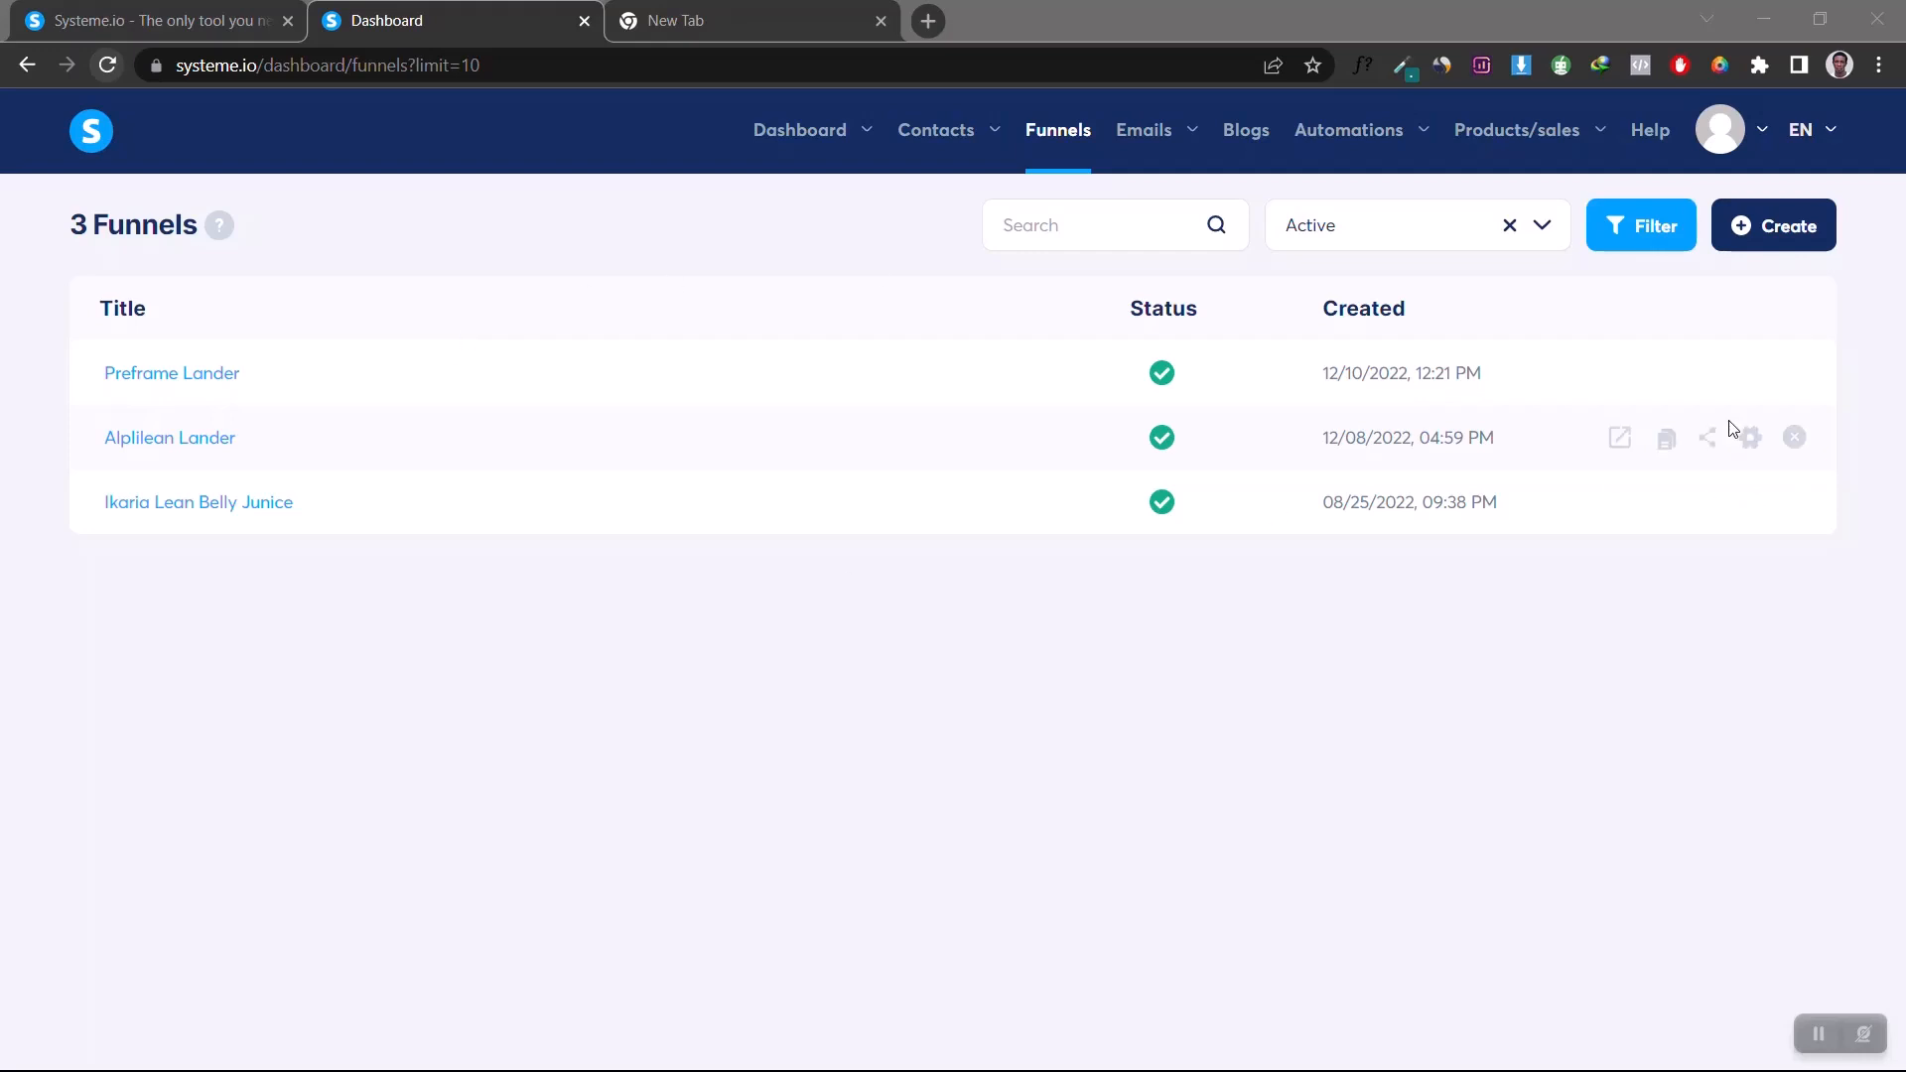
click(1774, 227)
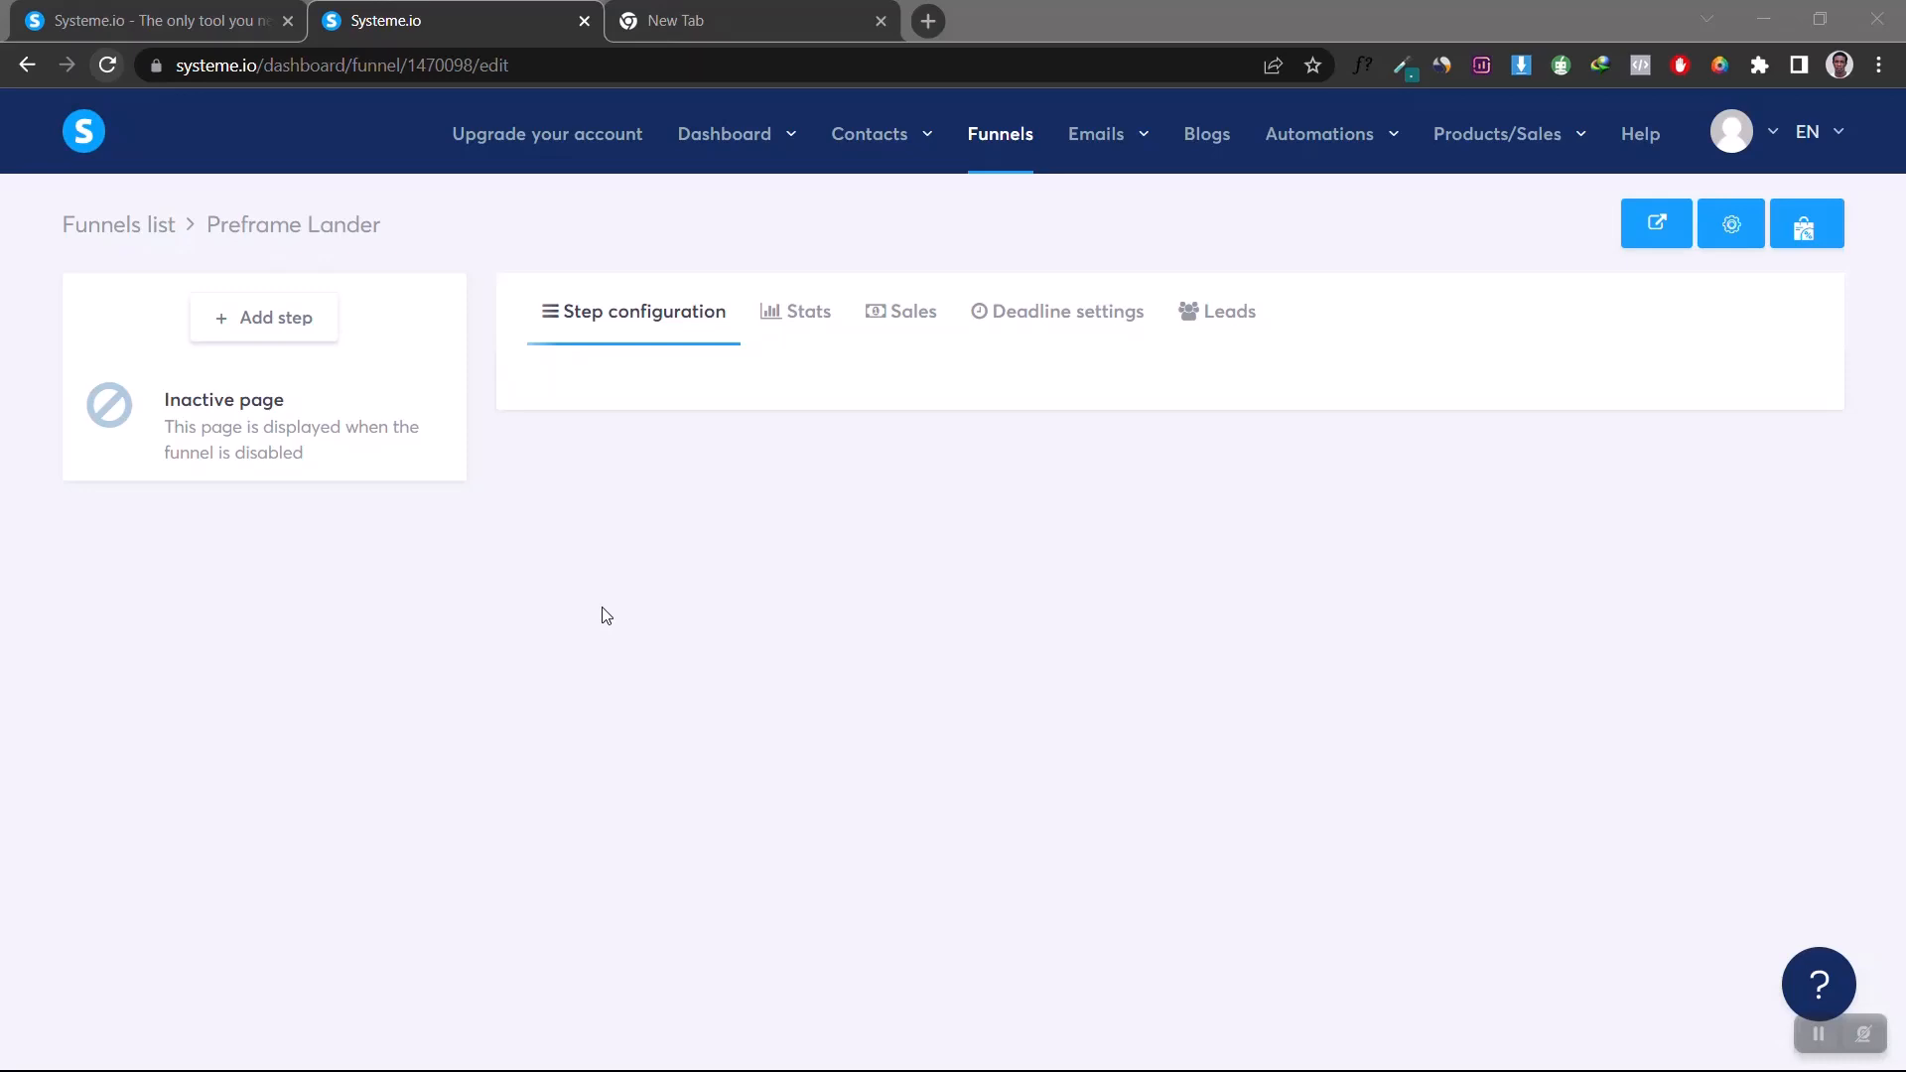
Step: Add a funnel step named "Optin Funnel" with the type Squeeze page to the Preframe Lander funnel
click(266, 324)
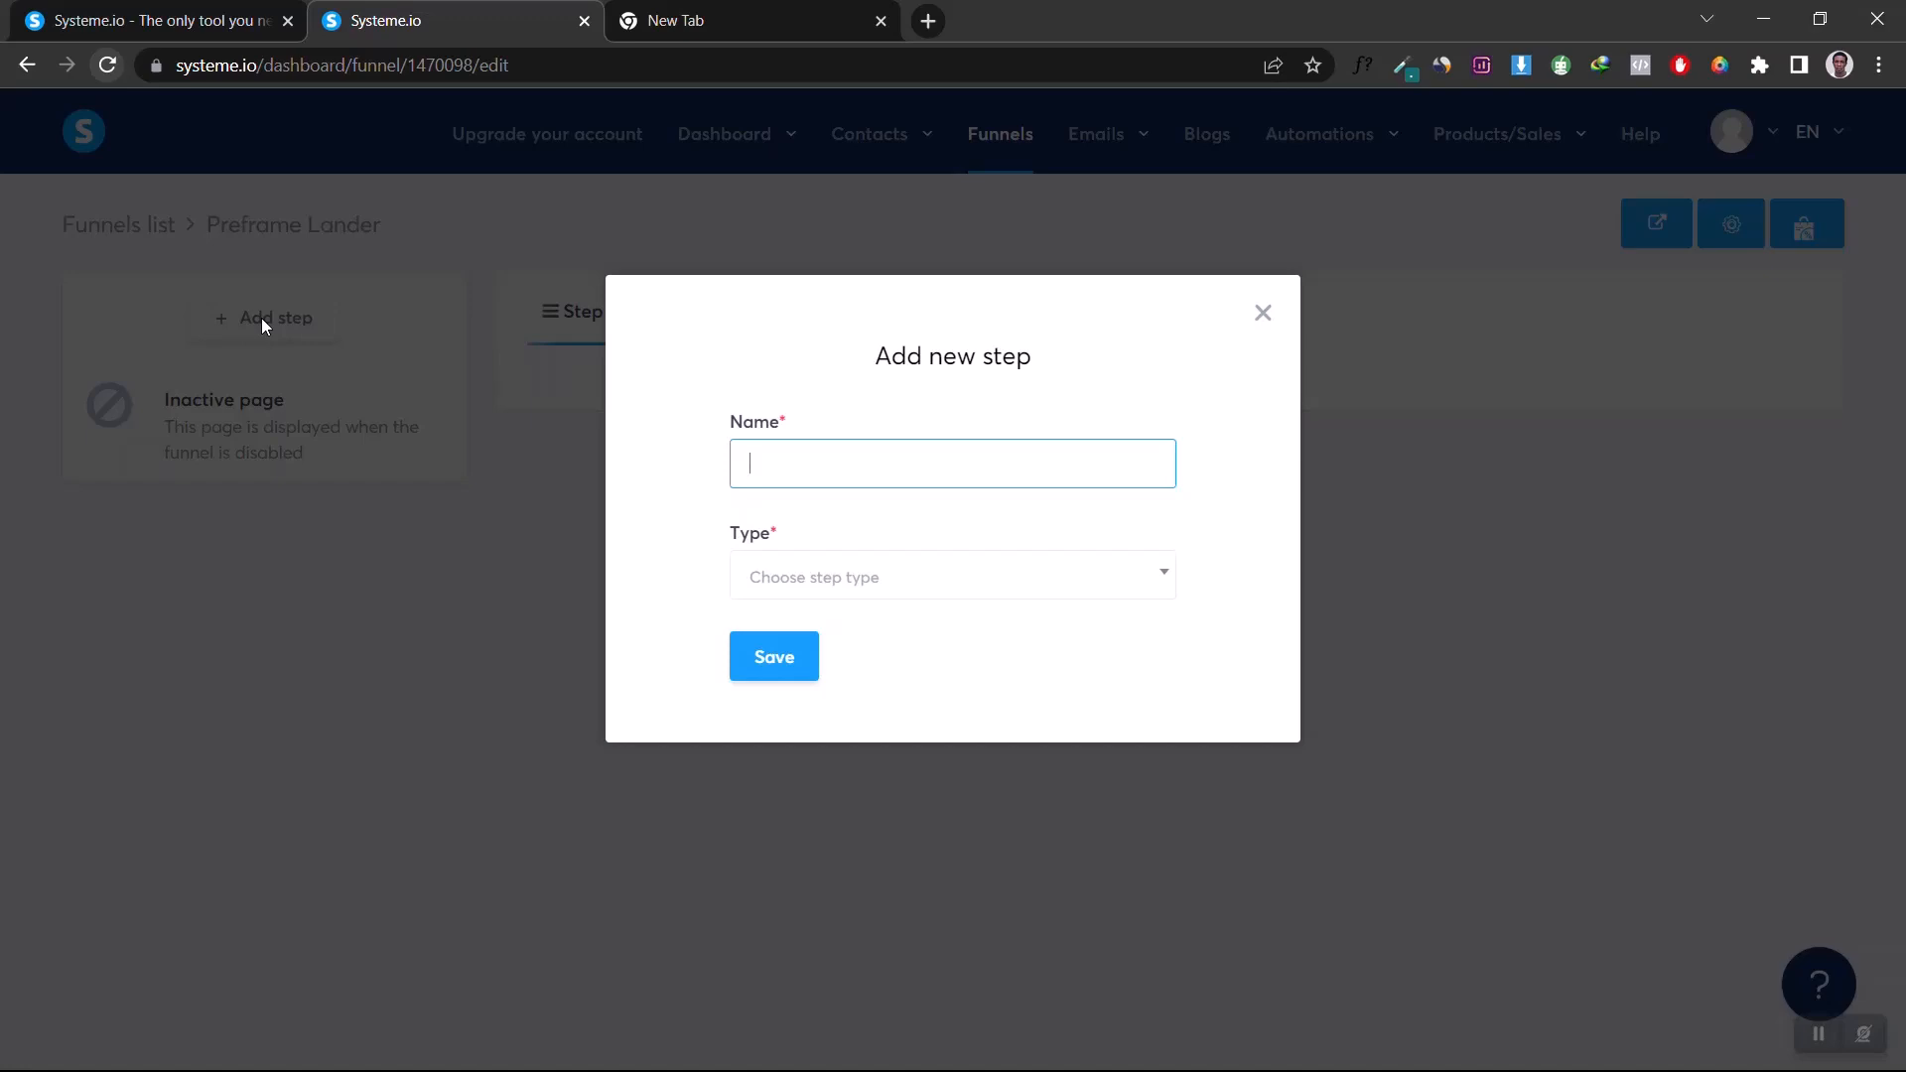
text(O)
key(BackSpace)
text(Optin Funnel)
click(791, 579)
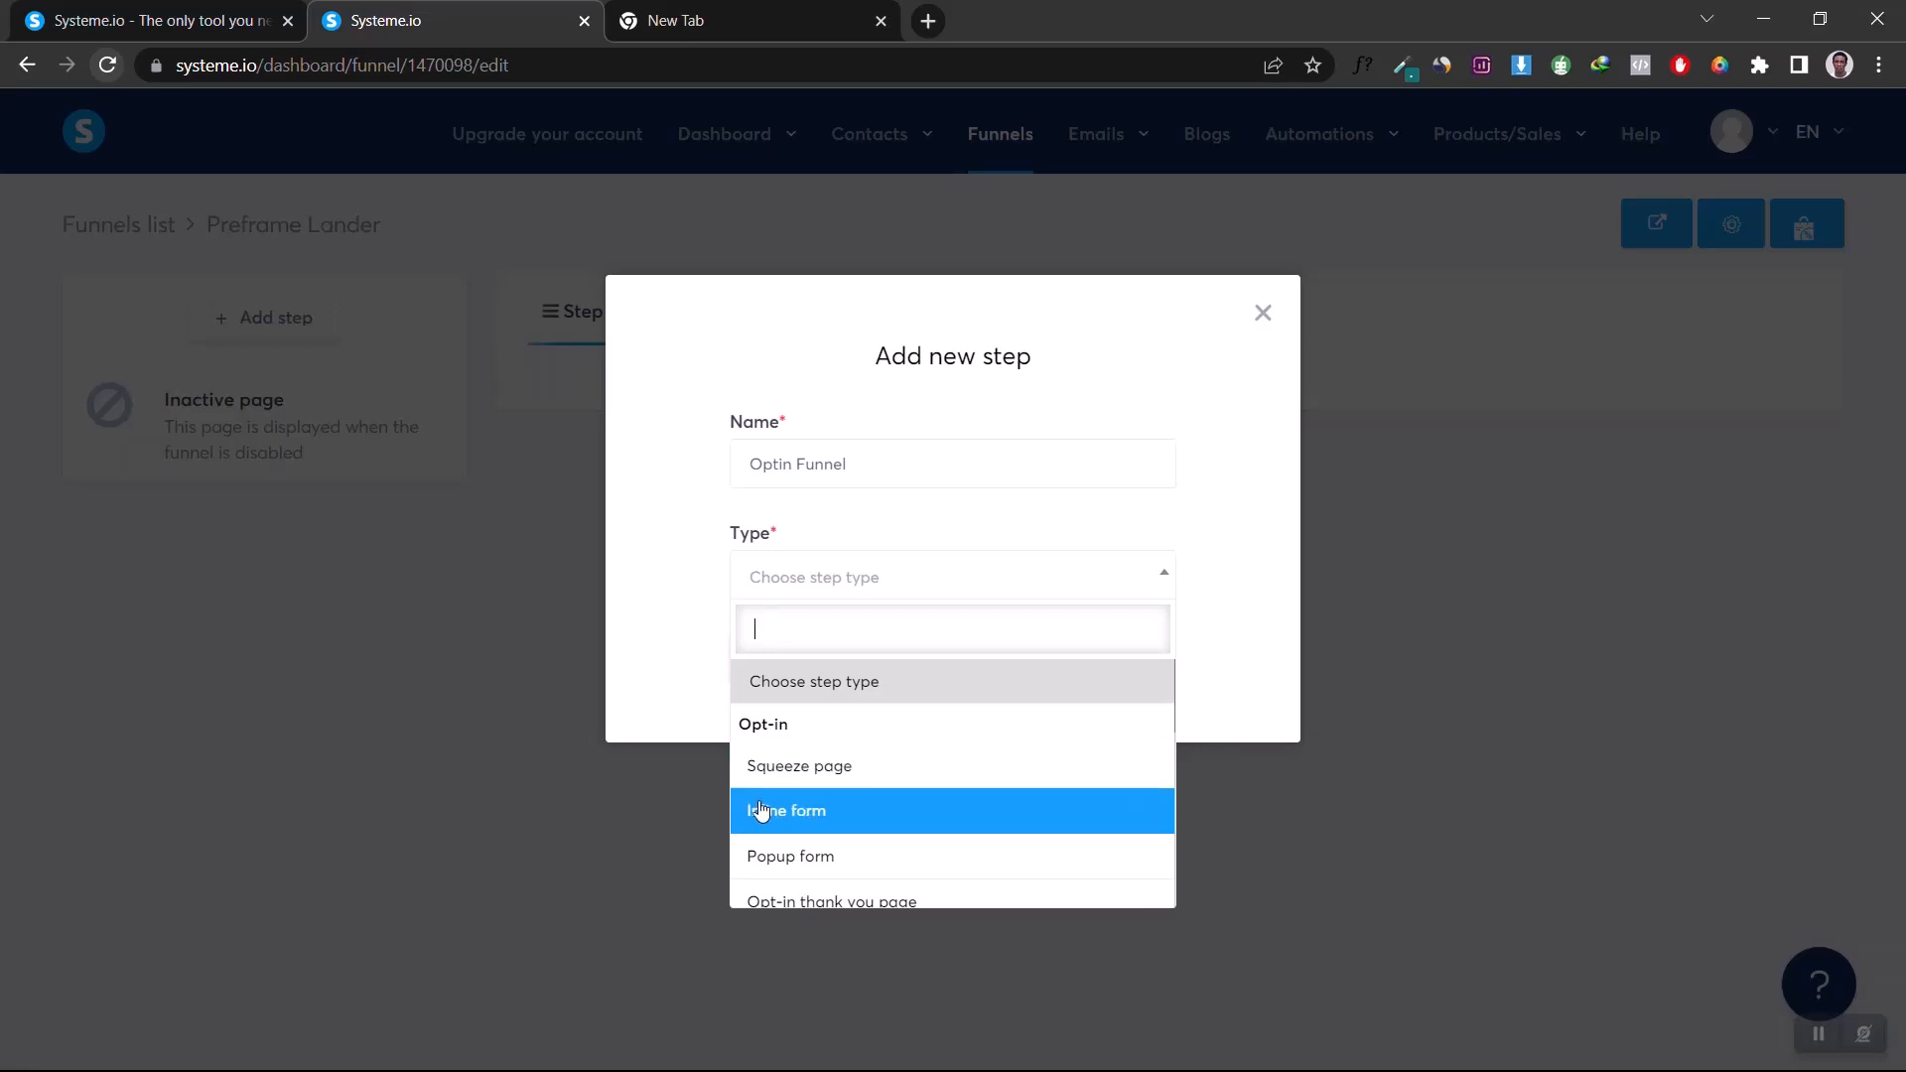
click(820, 765)
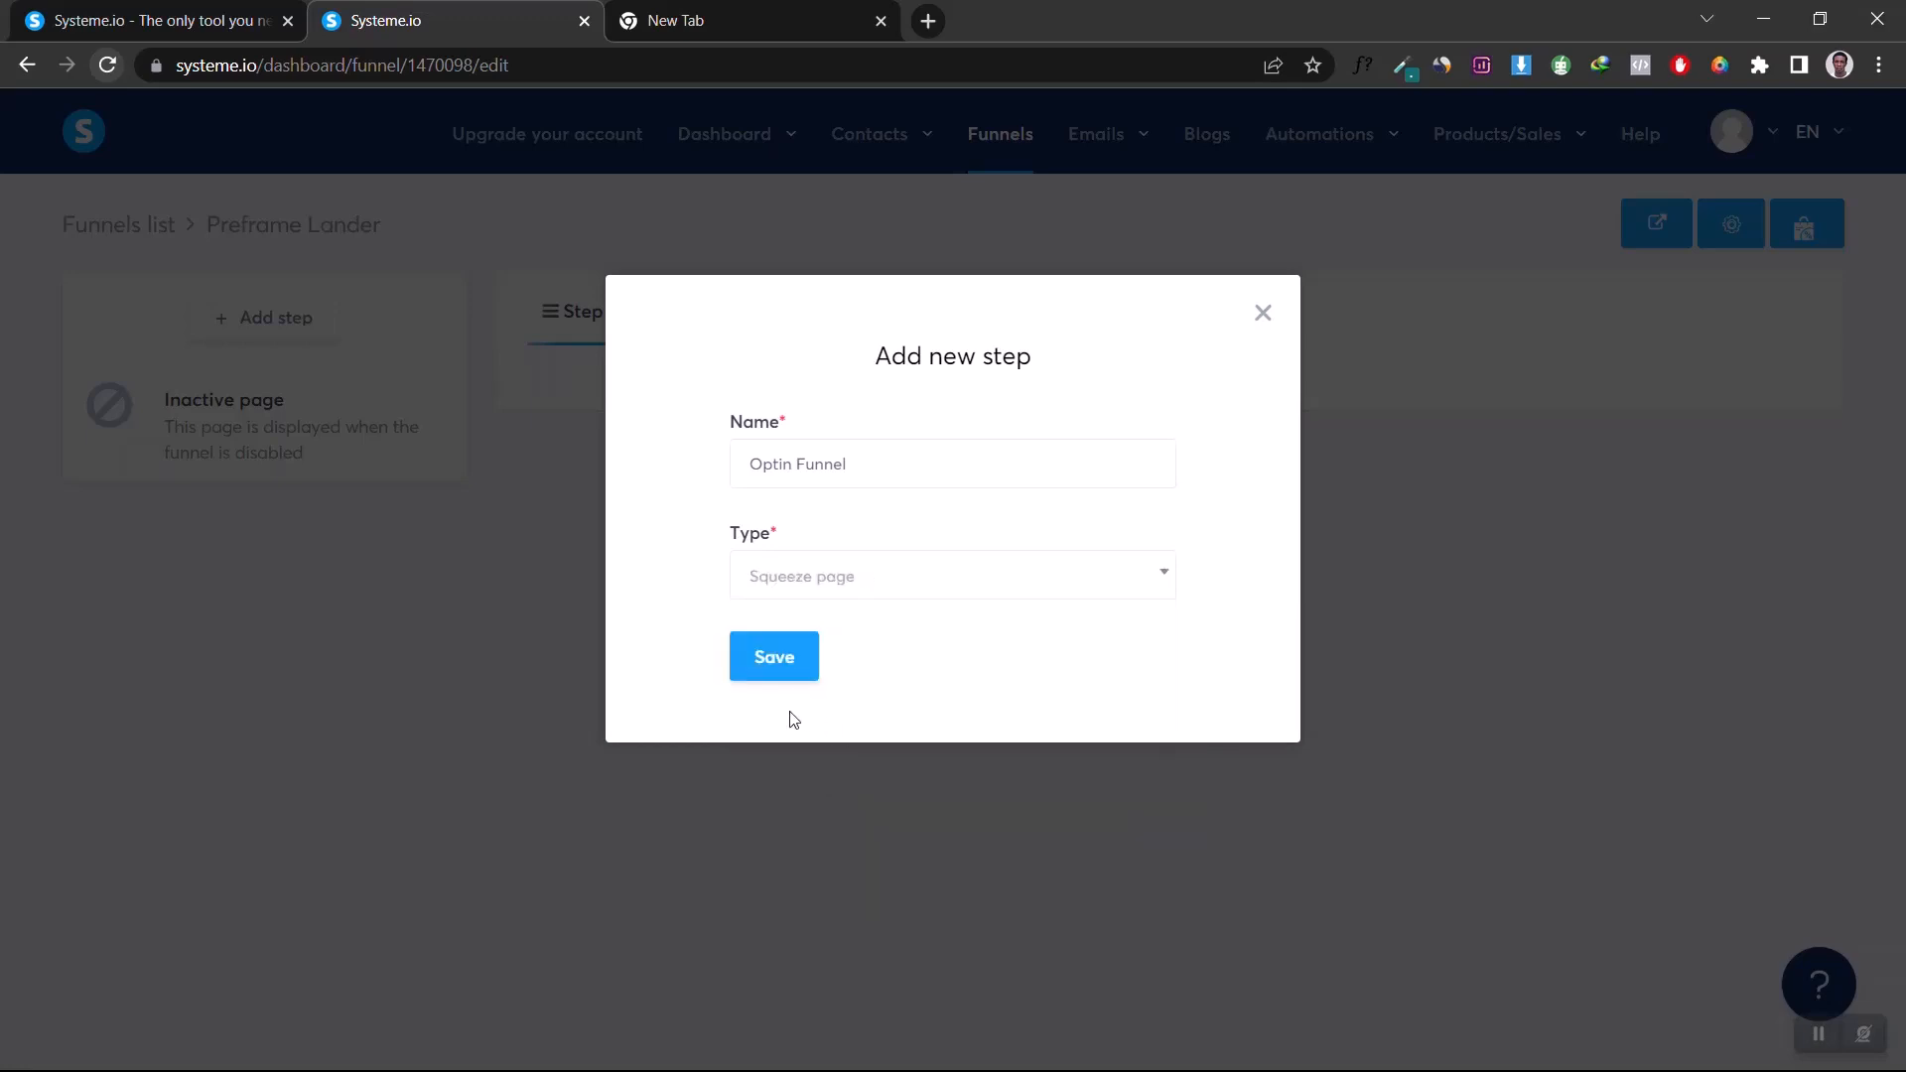
click(765, 669)
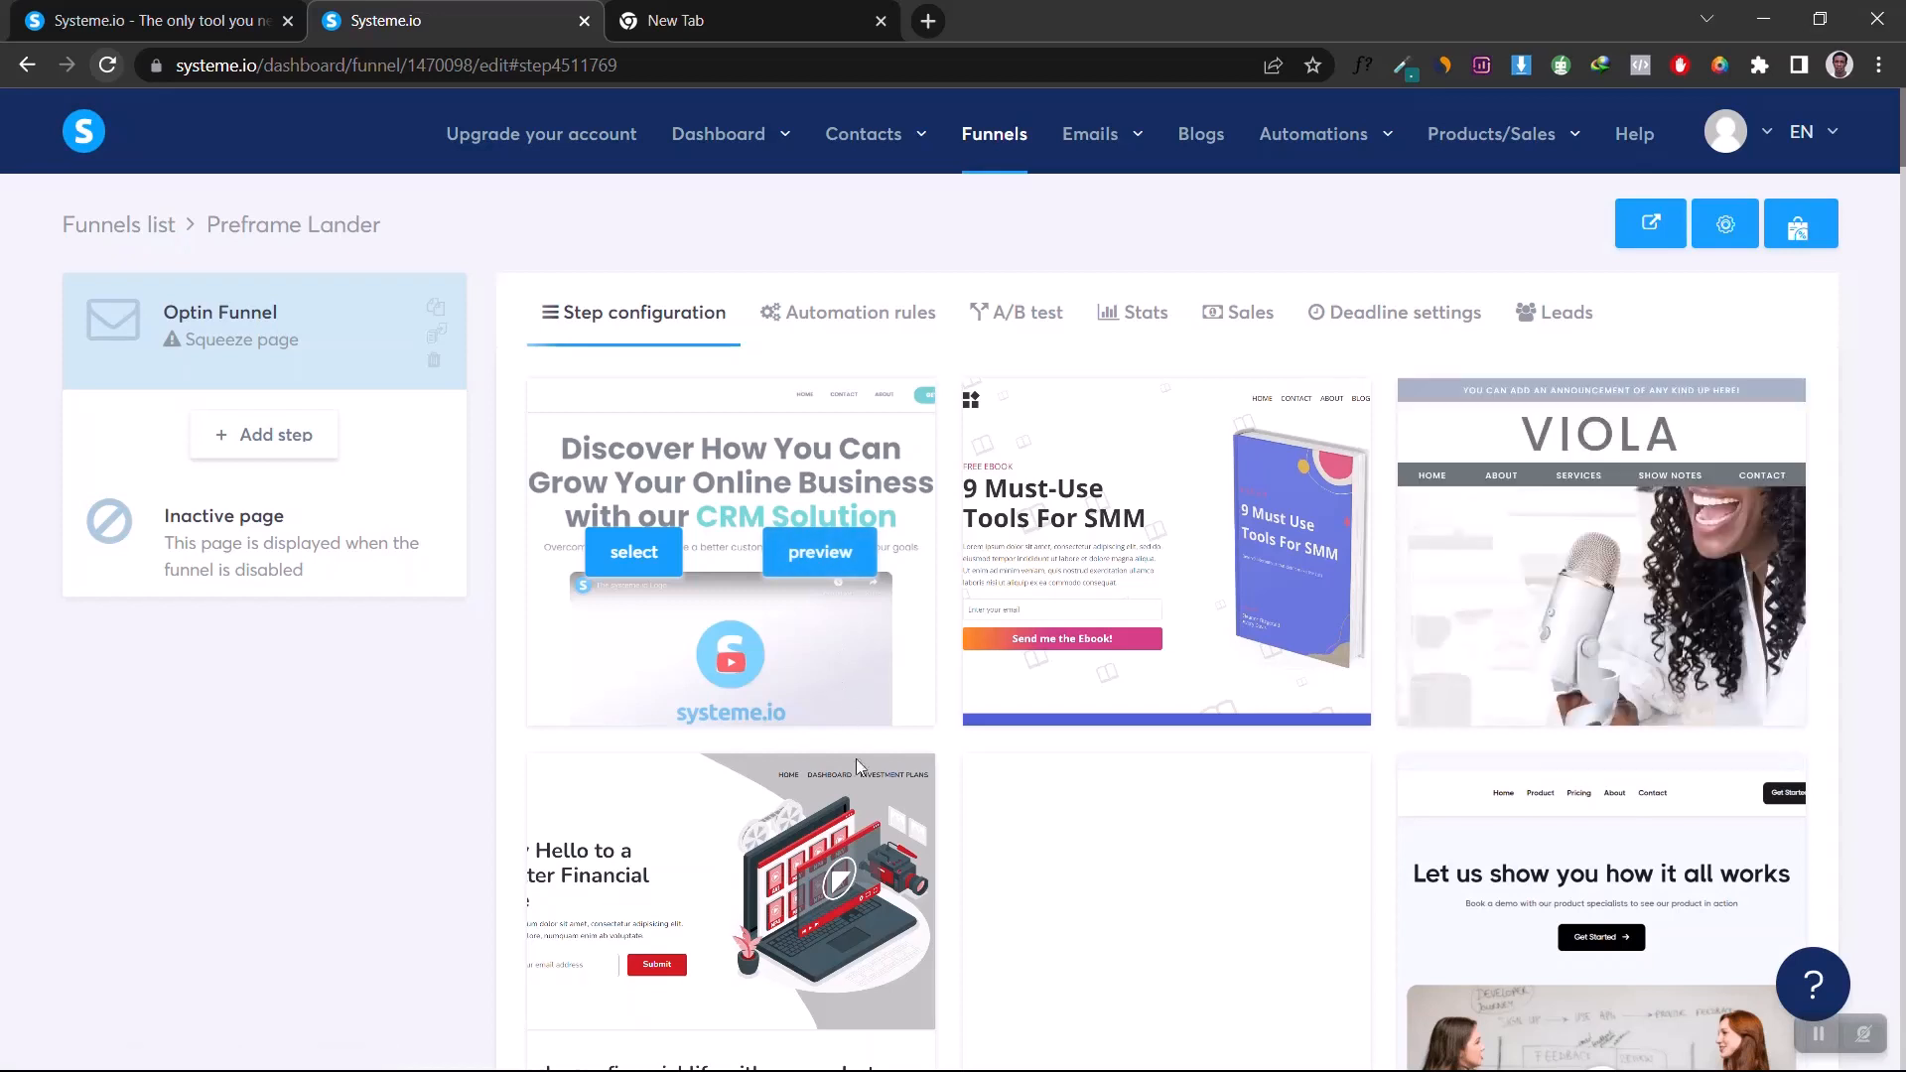
Step: Choose the "9 Must-Use Tools For SMM" ebook template for the squeeze page and open the page for editing
scroll(860, 802, down, 4)
scroll(860, 813, down, 2)
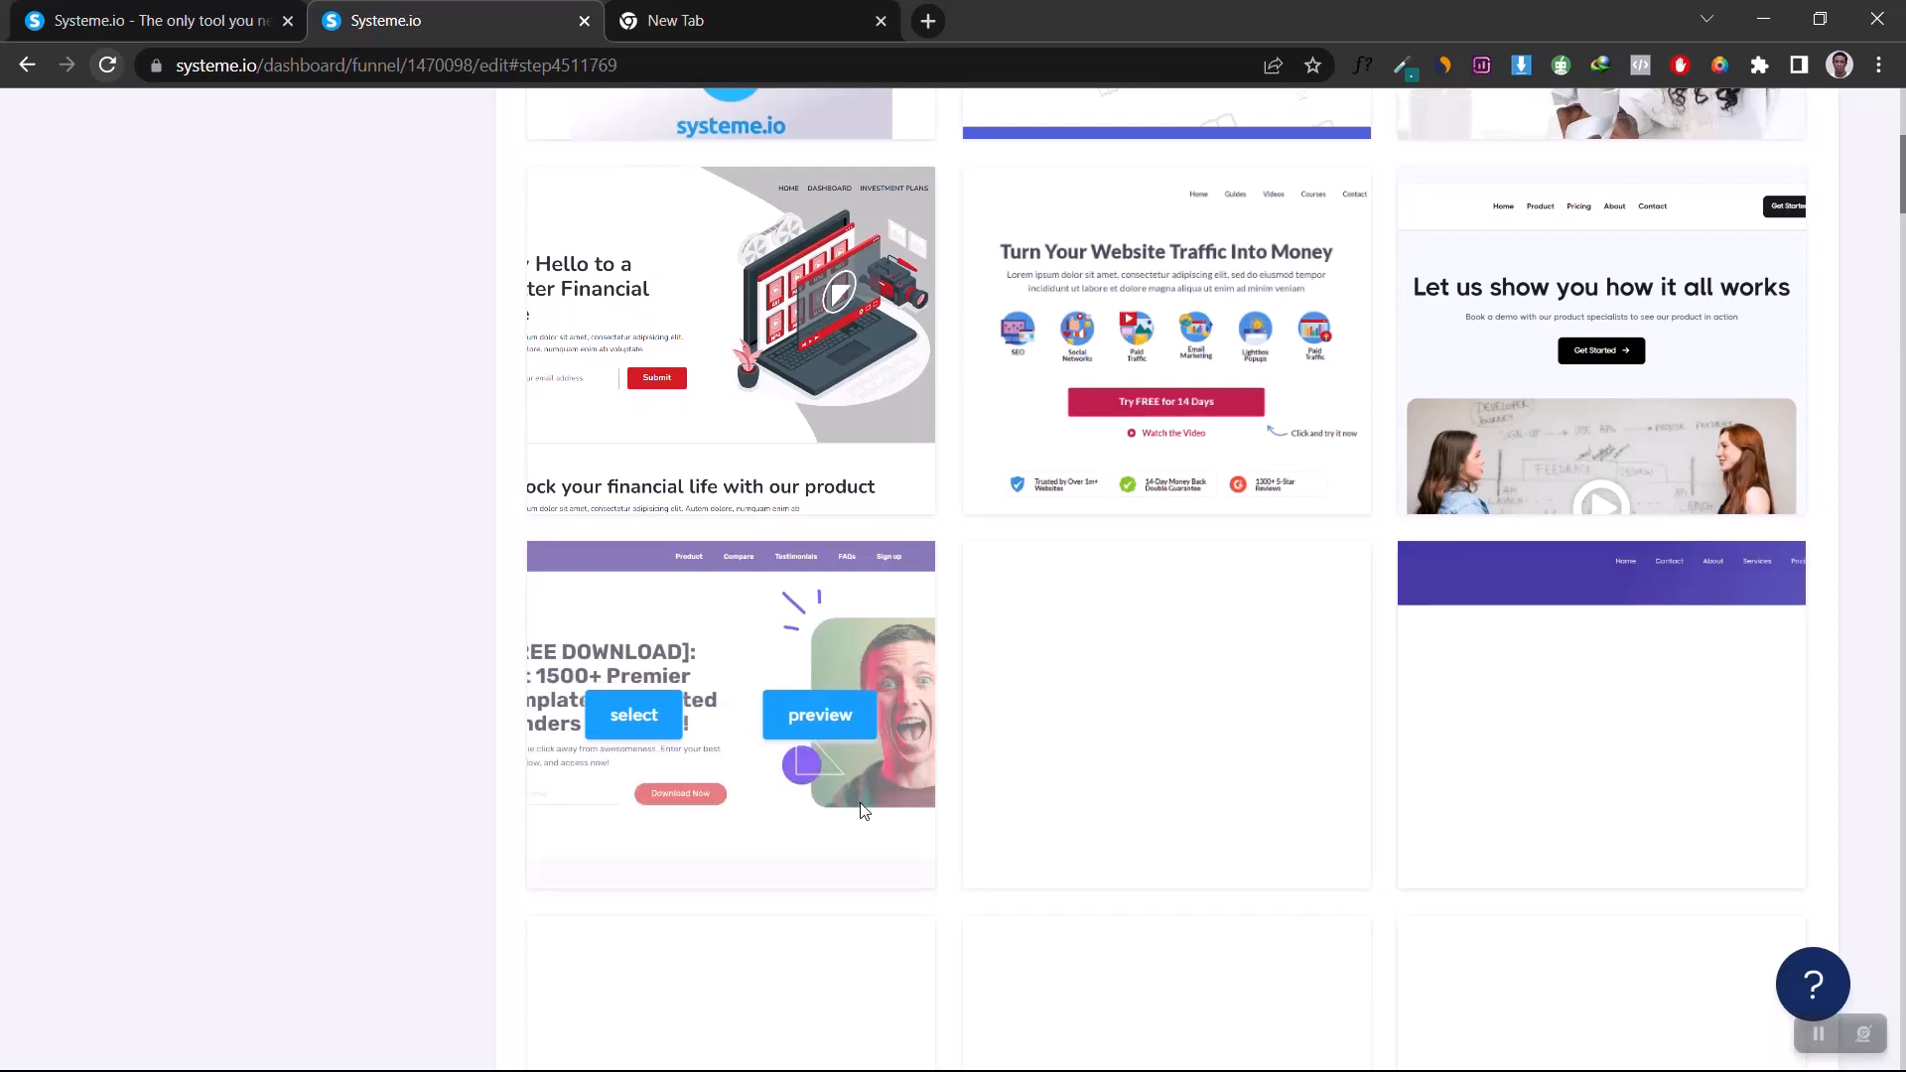
scroll(1095, 615, up, 3)
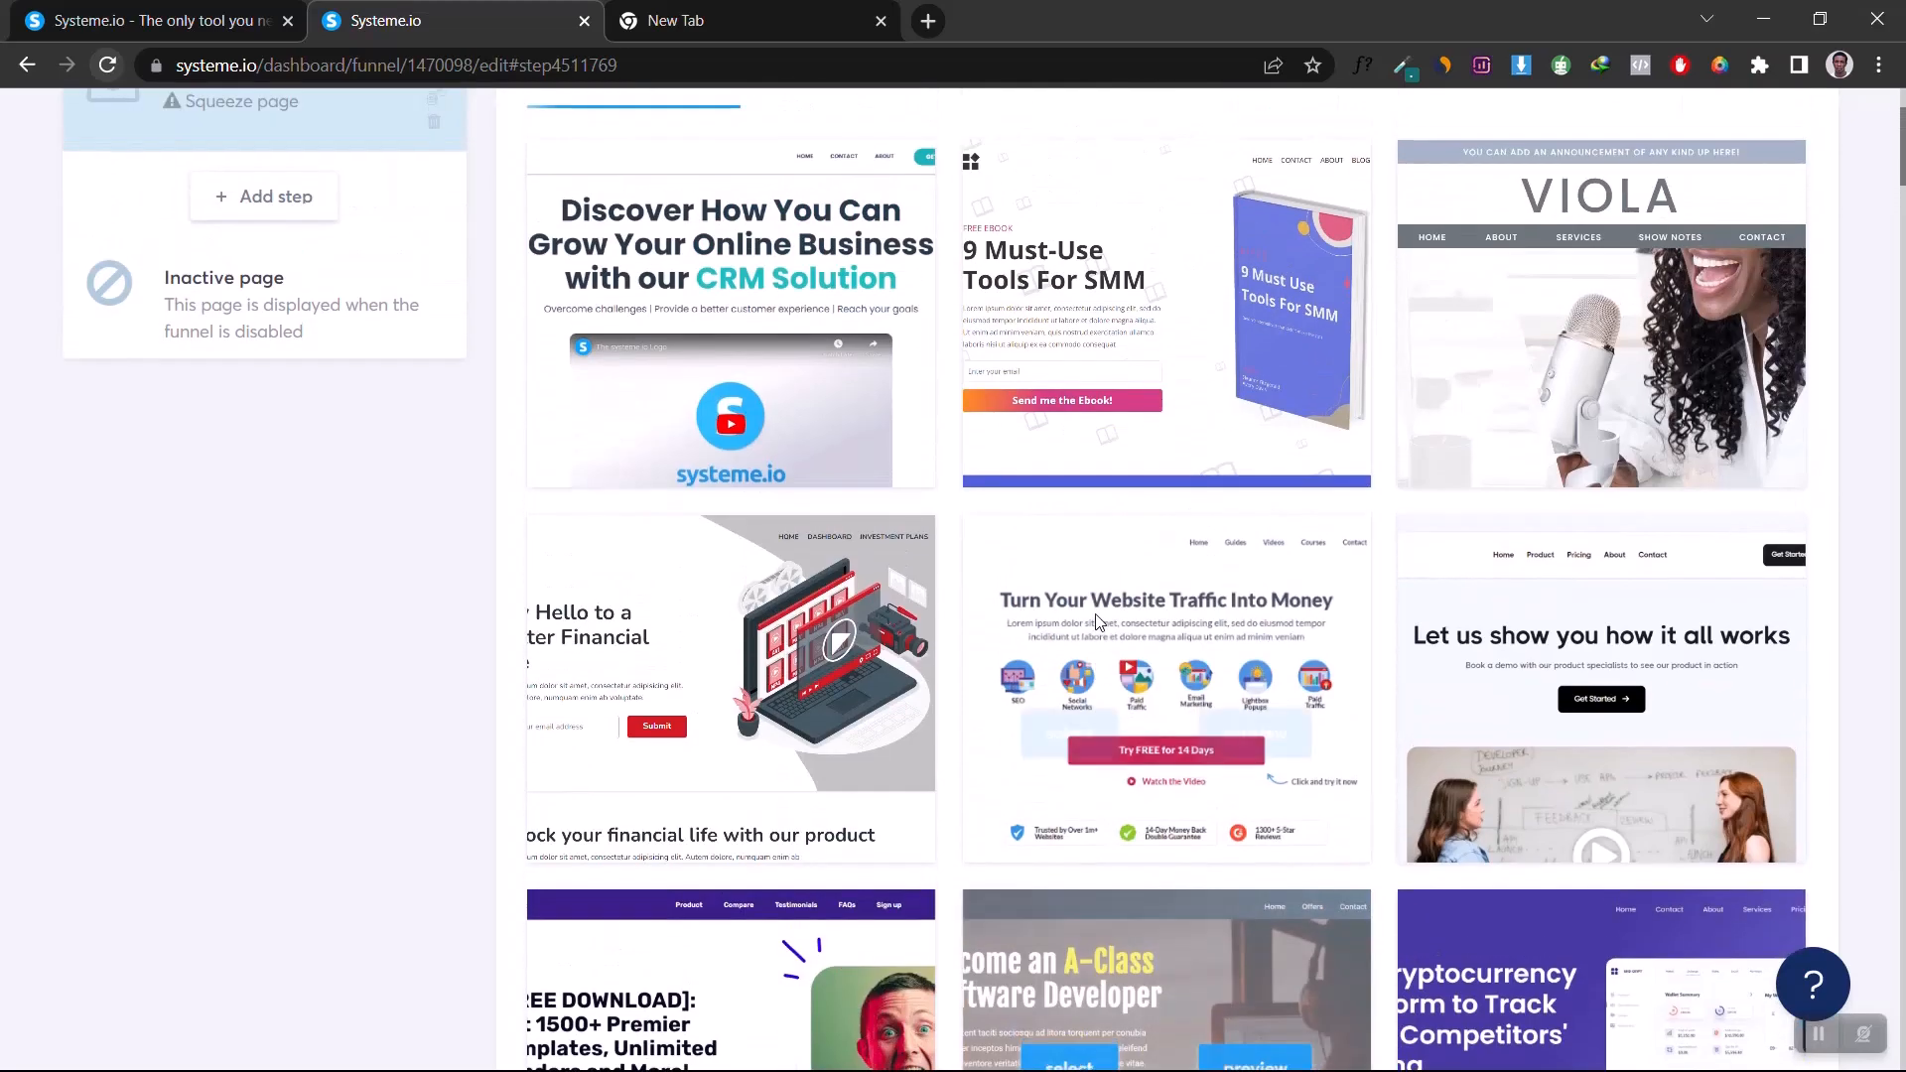
mouse_move(1097, 622)
scroll(1096, 622, up, 3)
scroll(1096, 622, down, 10)
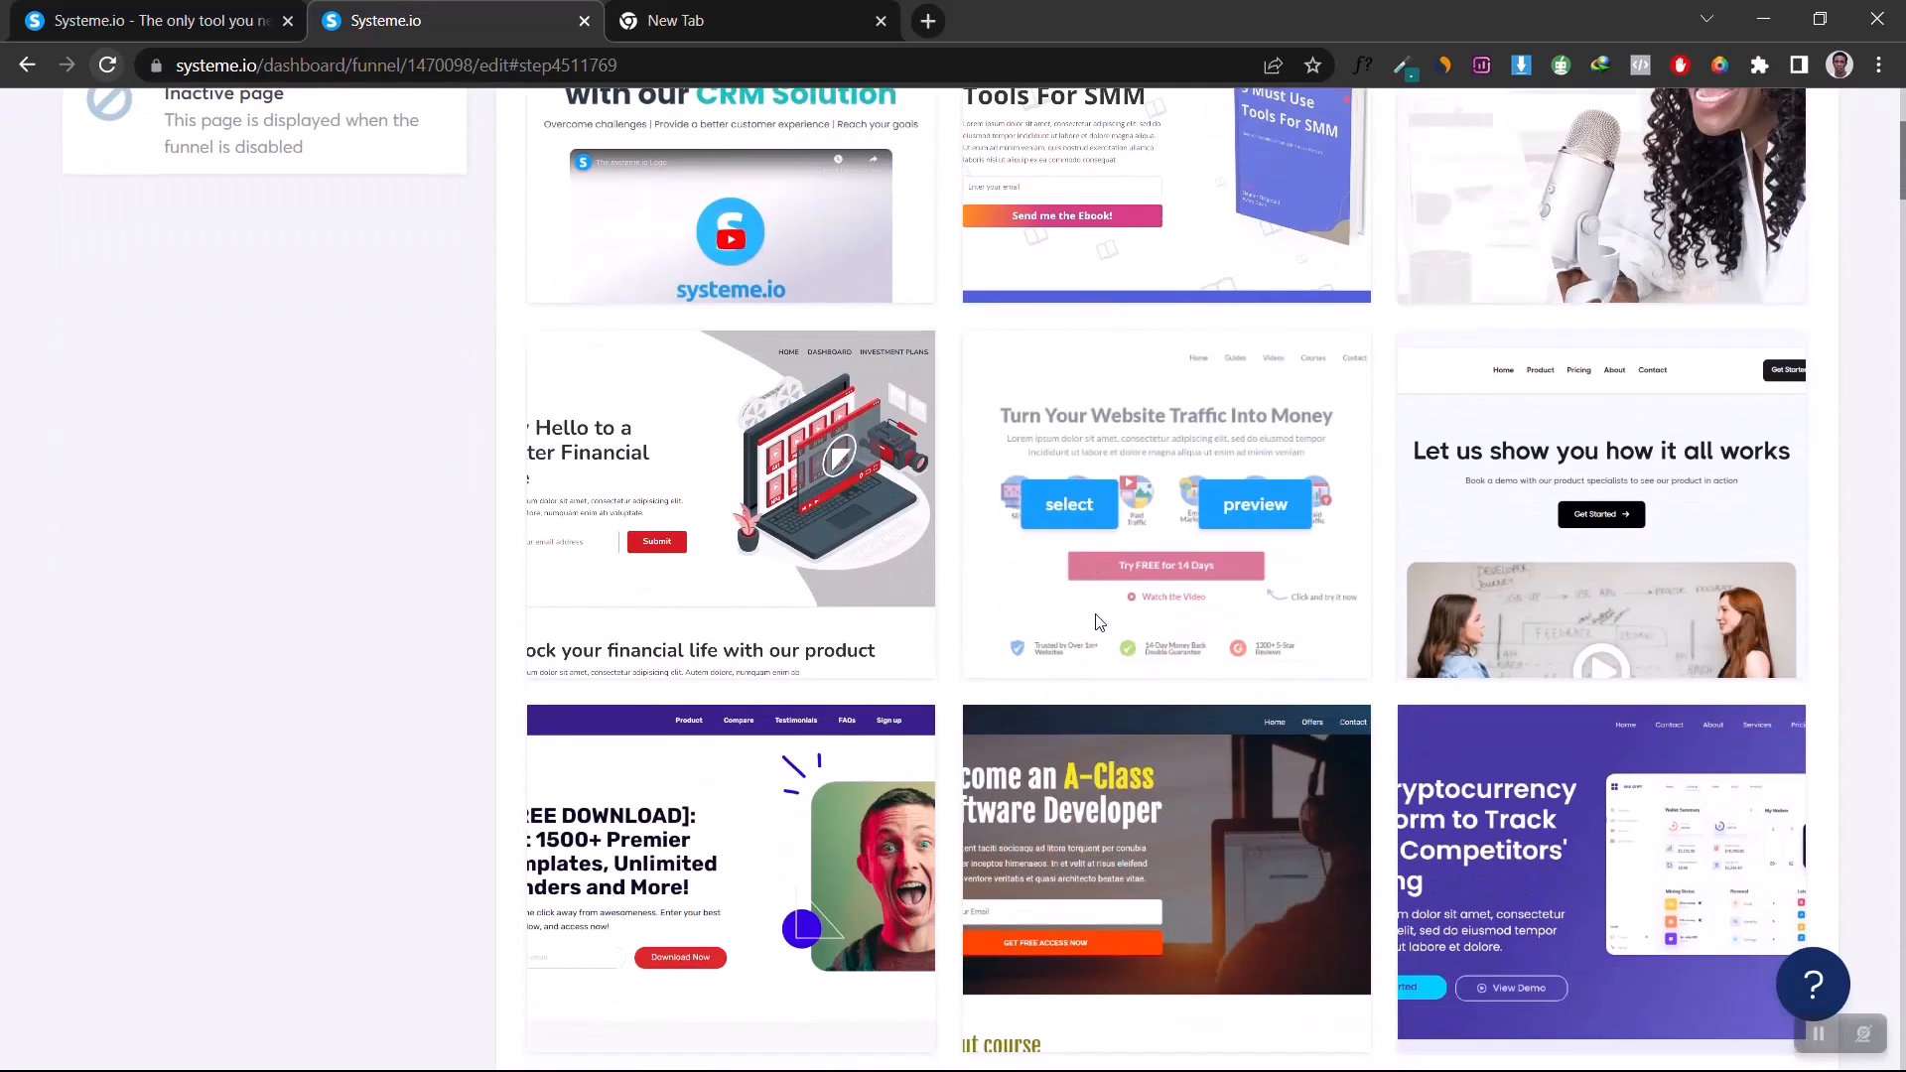
scroll(1096, 621, down, 7)
scroll(1096, 622, up, 6)
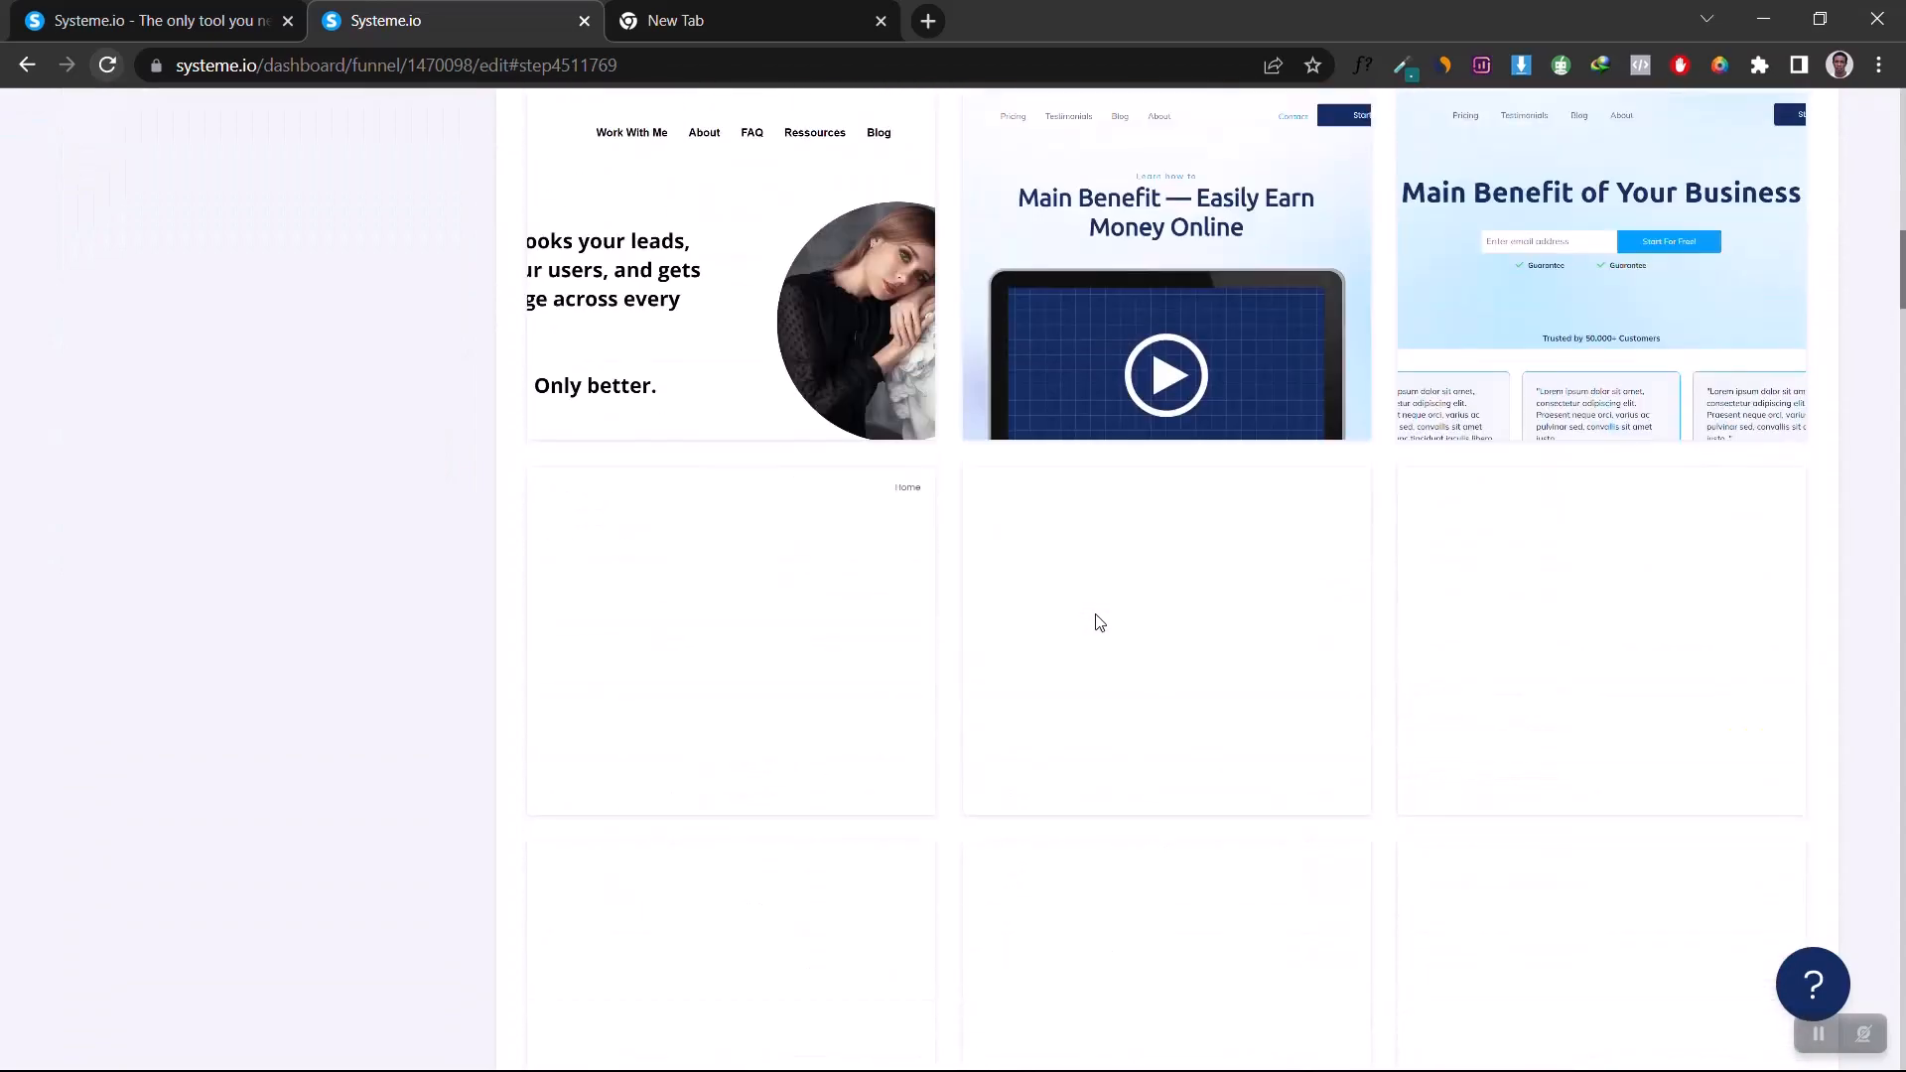
scroll(1096, 622, down, 6)
scroll(1096, 621, up, 6)
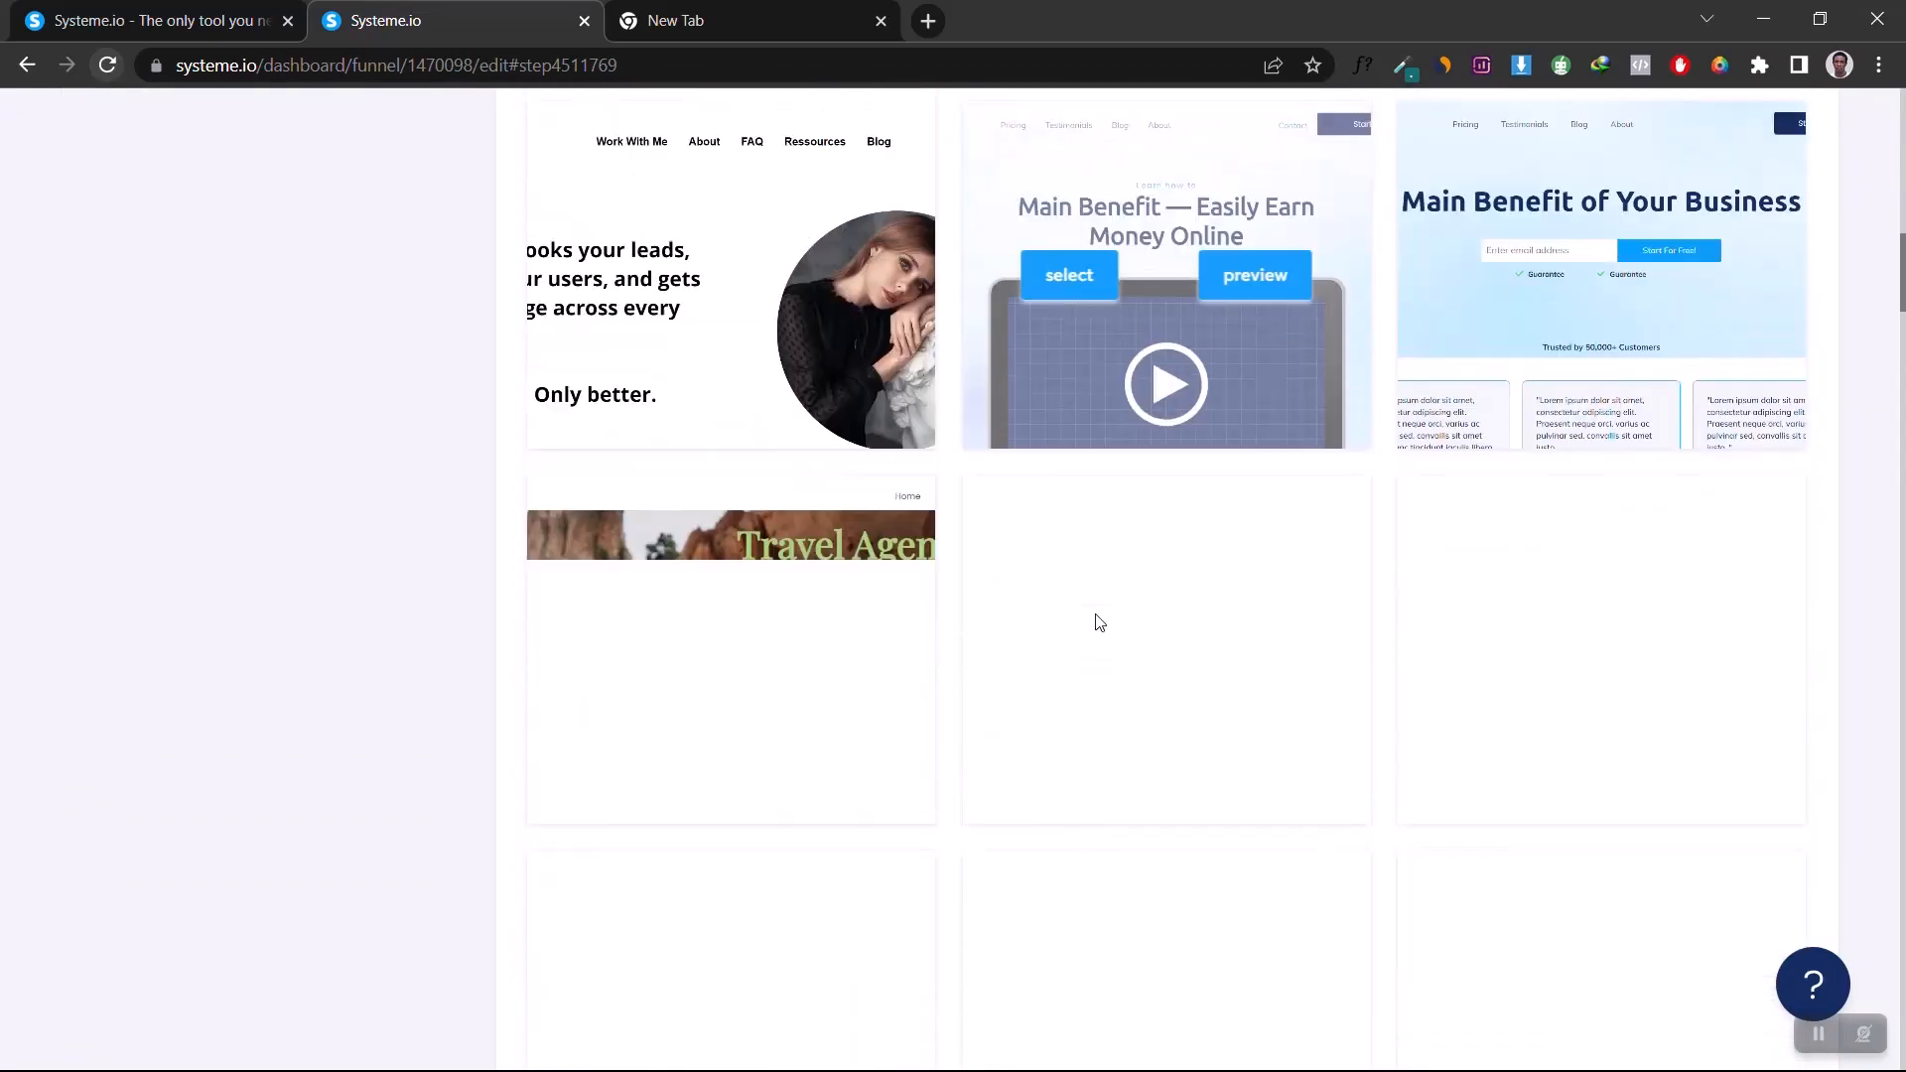
scroll(1096, 621, down, 1)
scroll(1096, 619, up, 14)
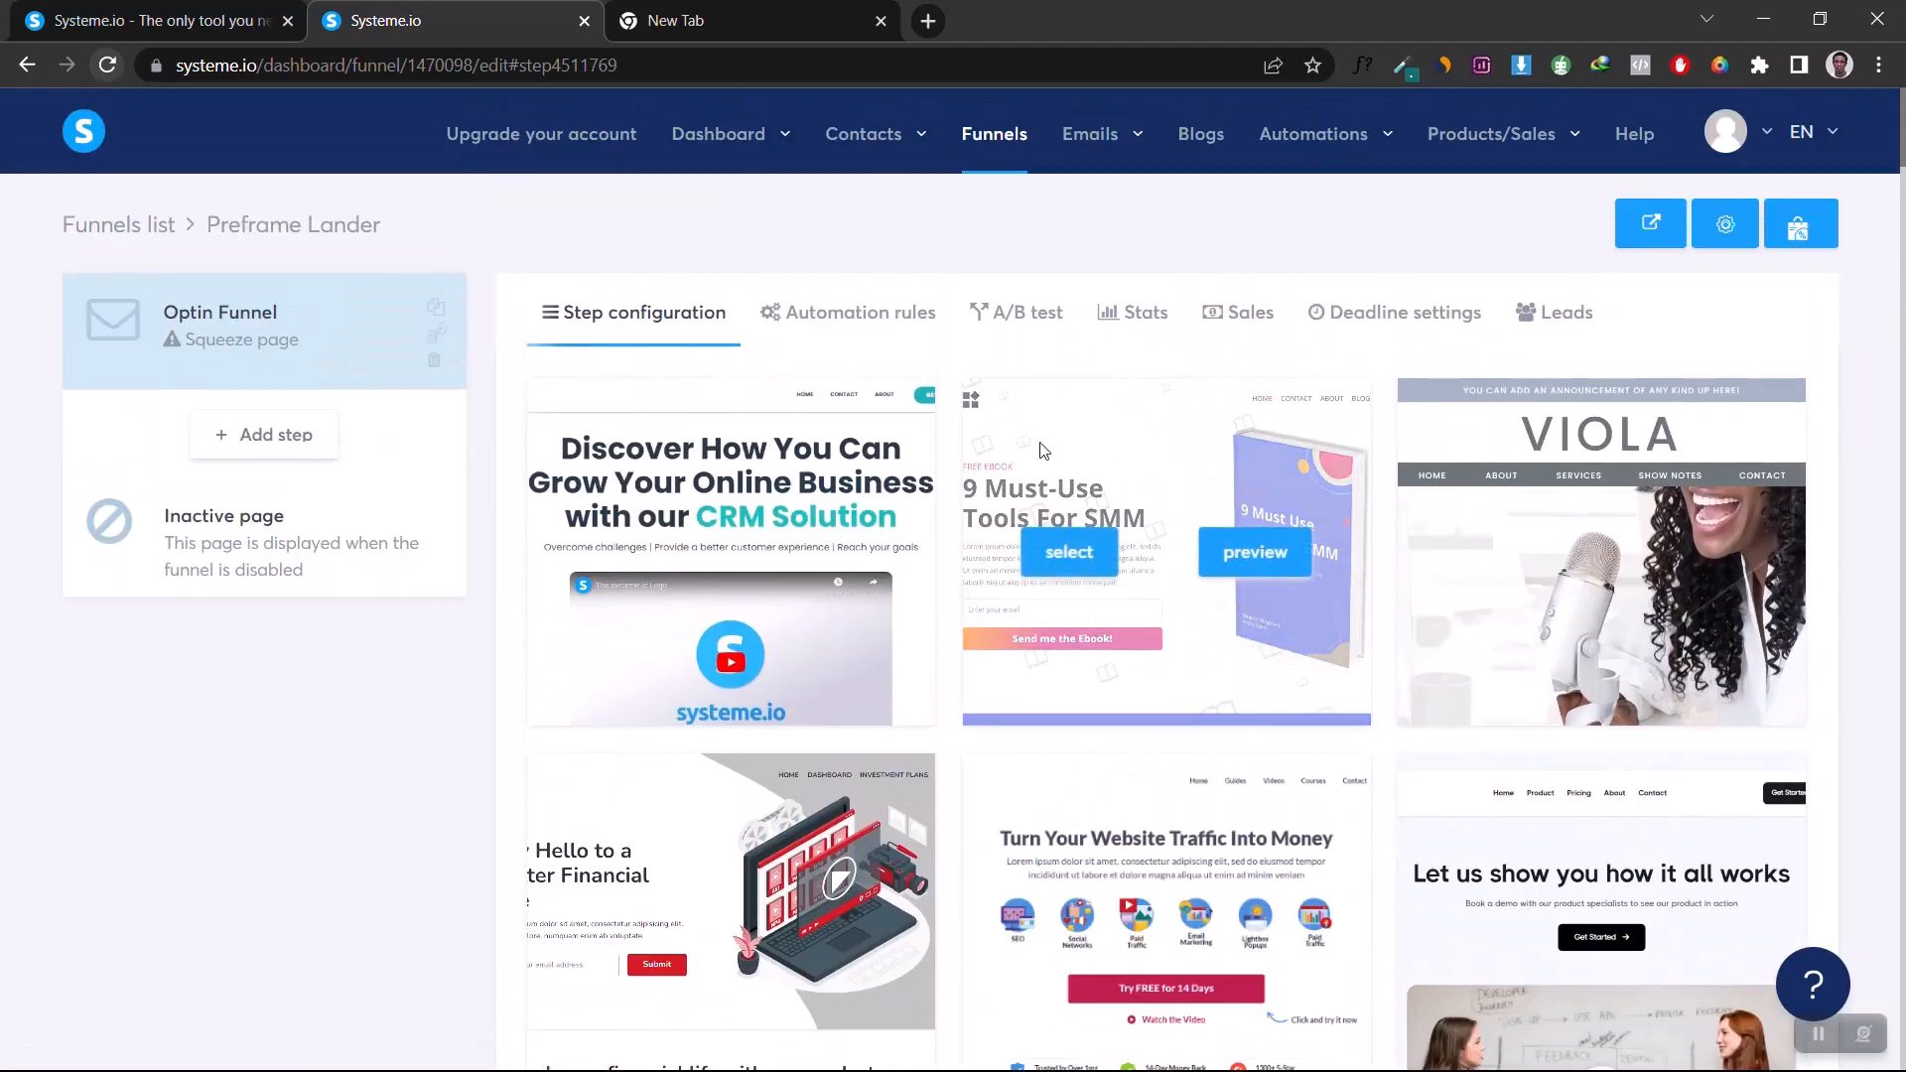
click(1089, 556)
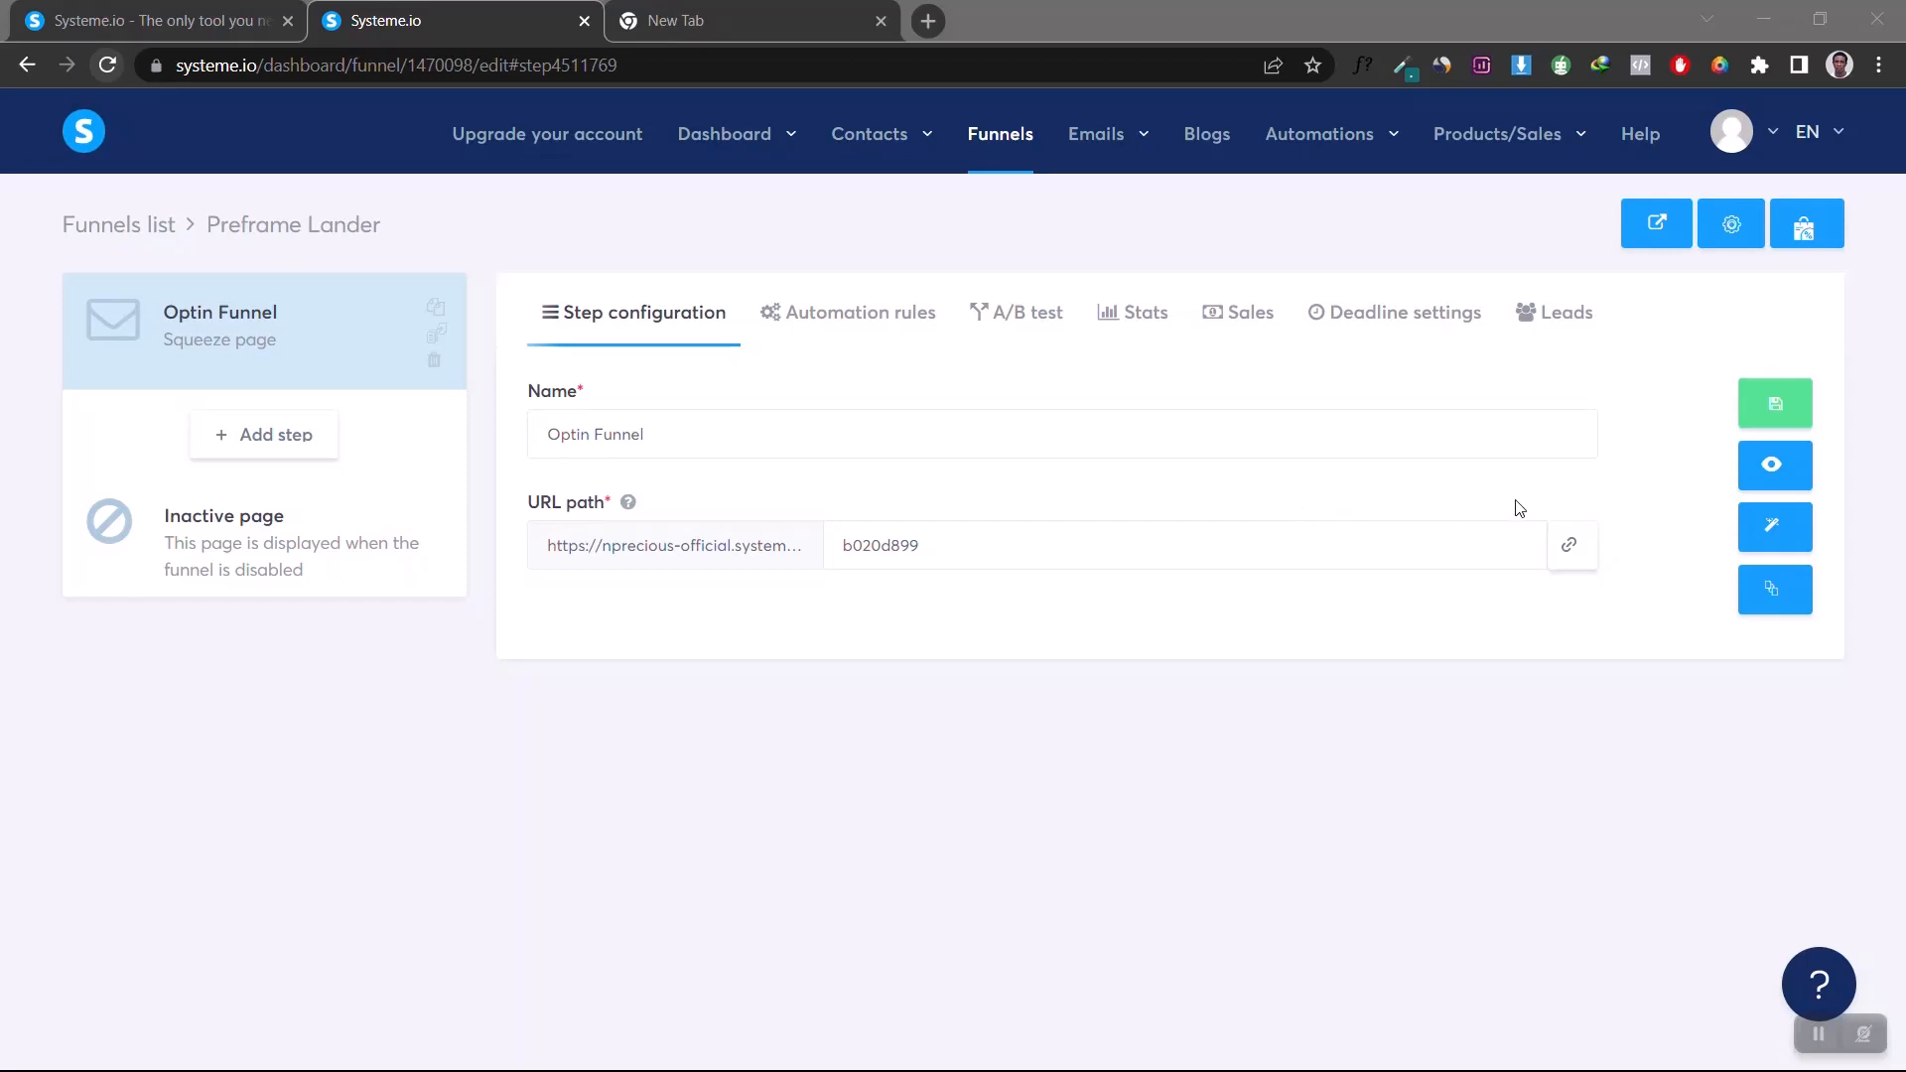
click(1776, 531)
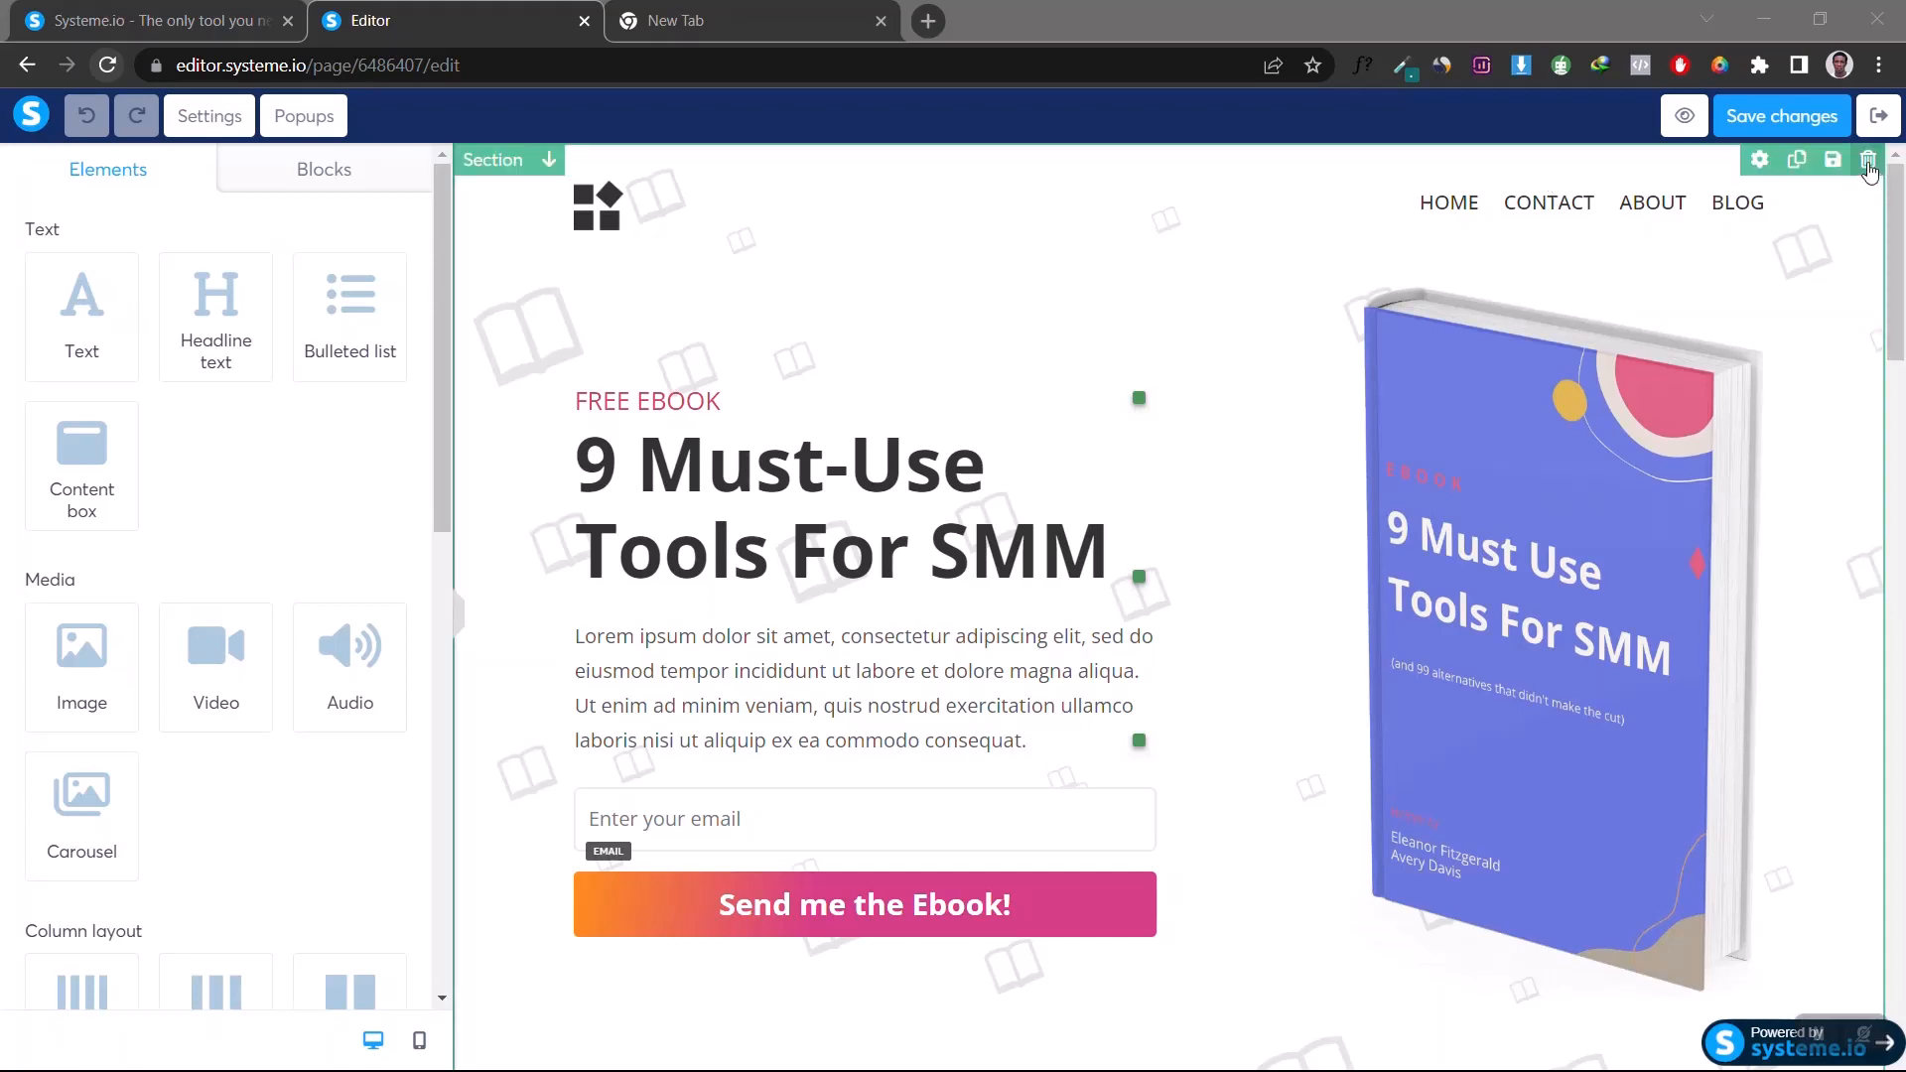
Step: Empty the page by deleting the template's sections, including the ebook hero section and the "What You'll Learn" section
click(1867, 162)
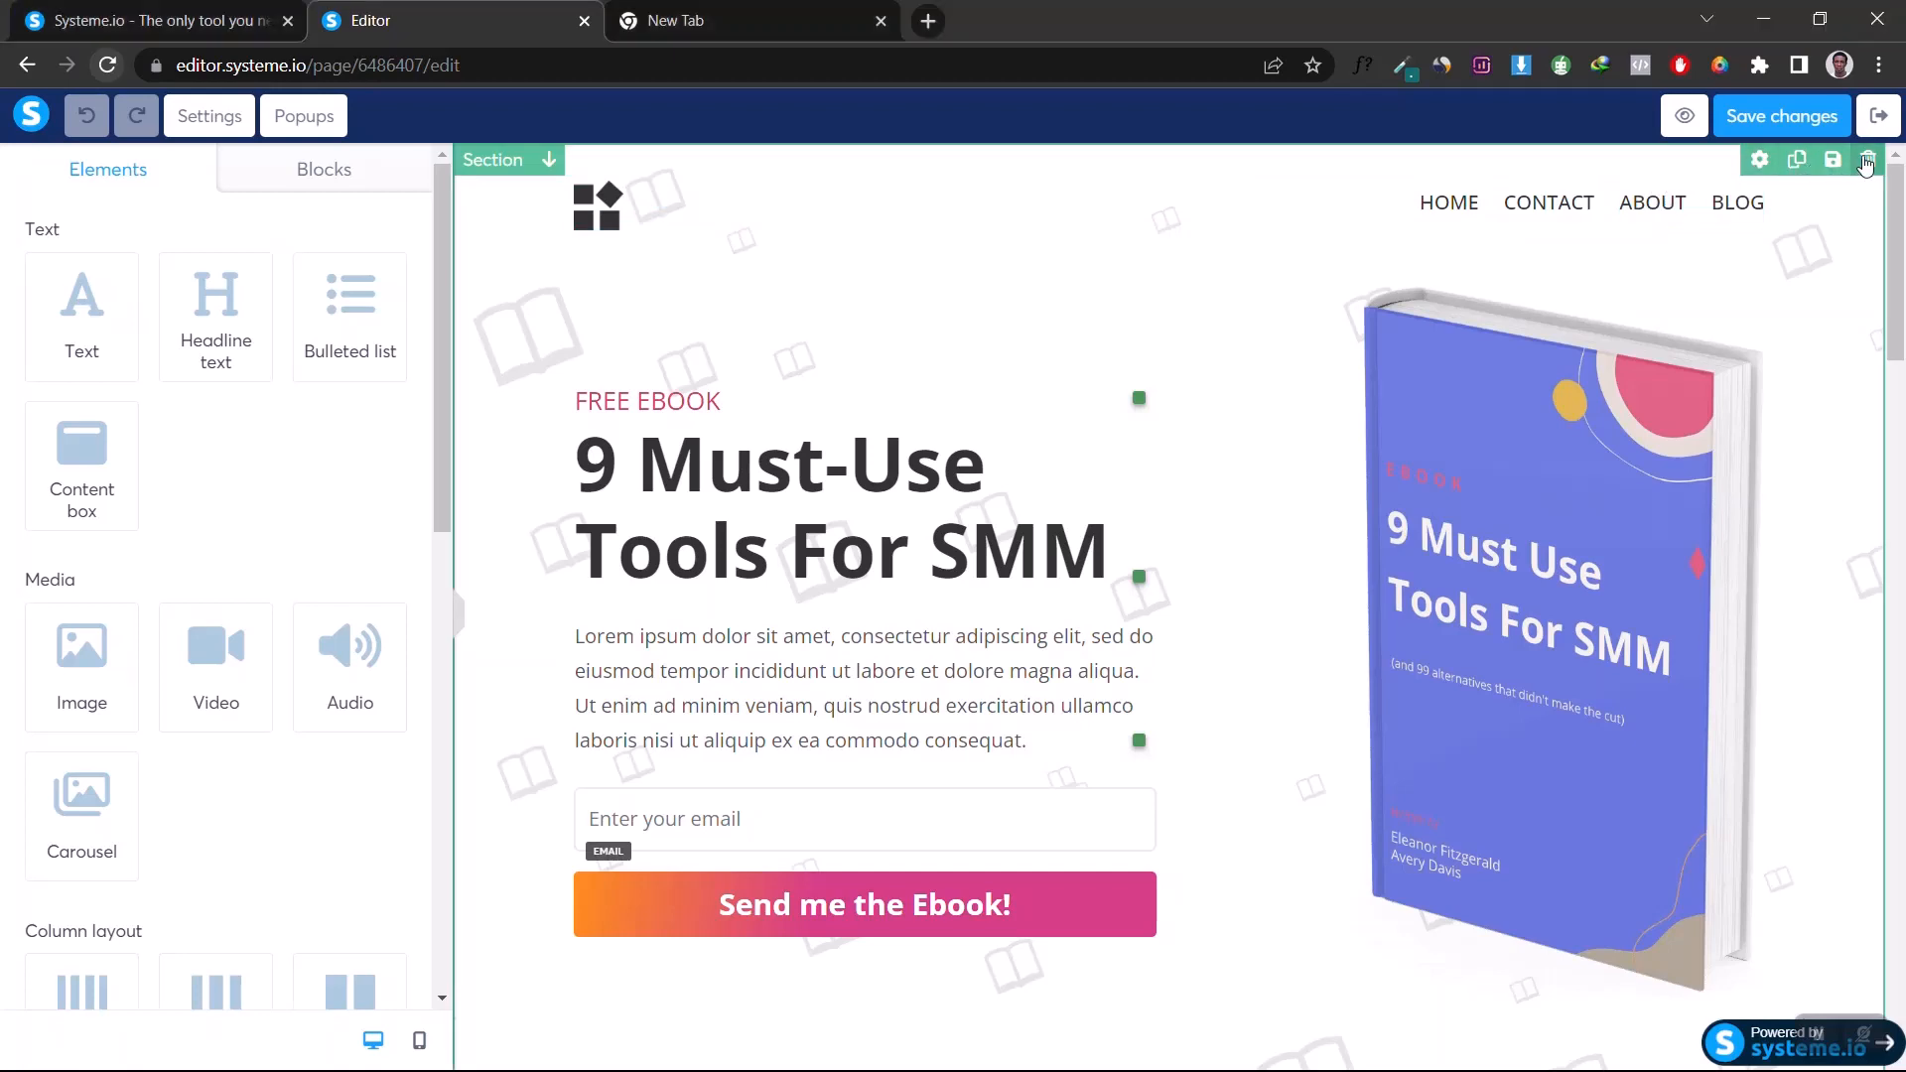
click(1052, 208)
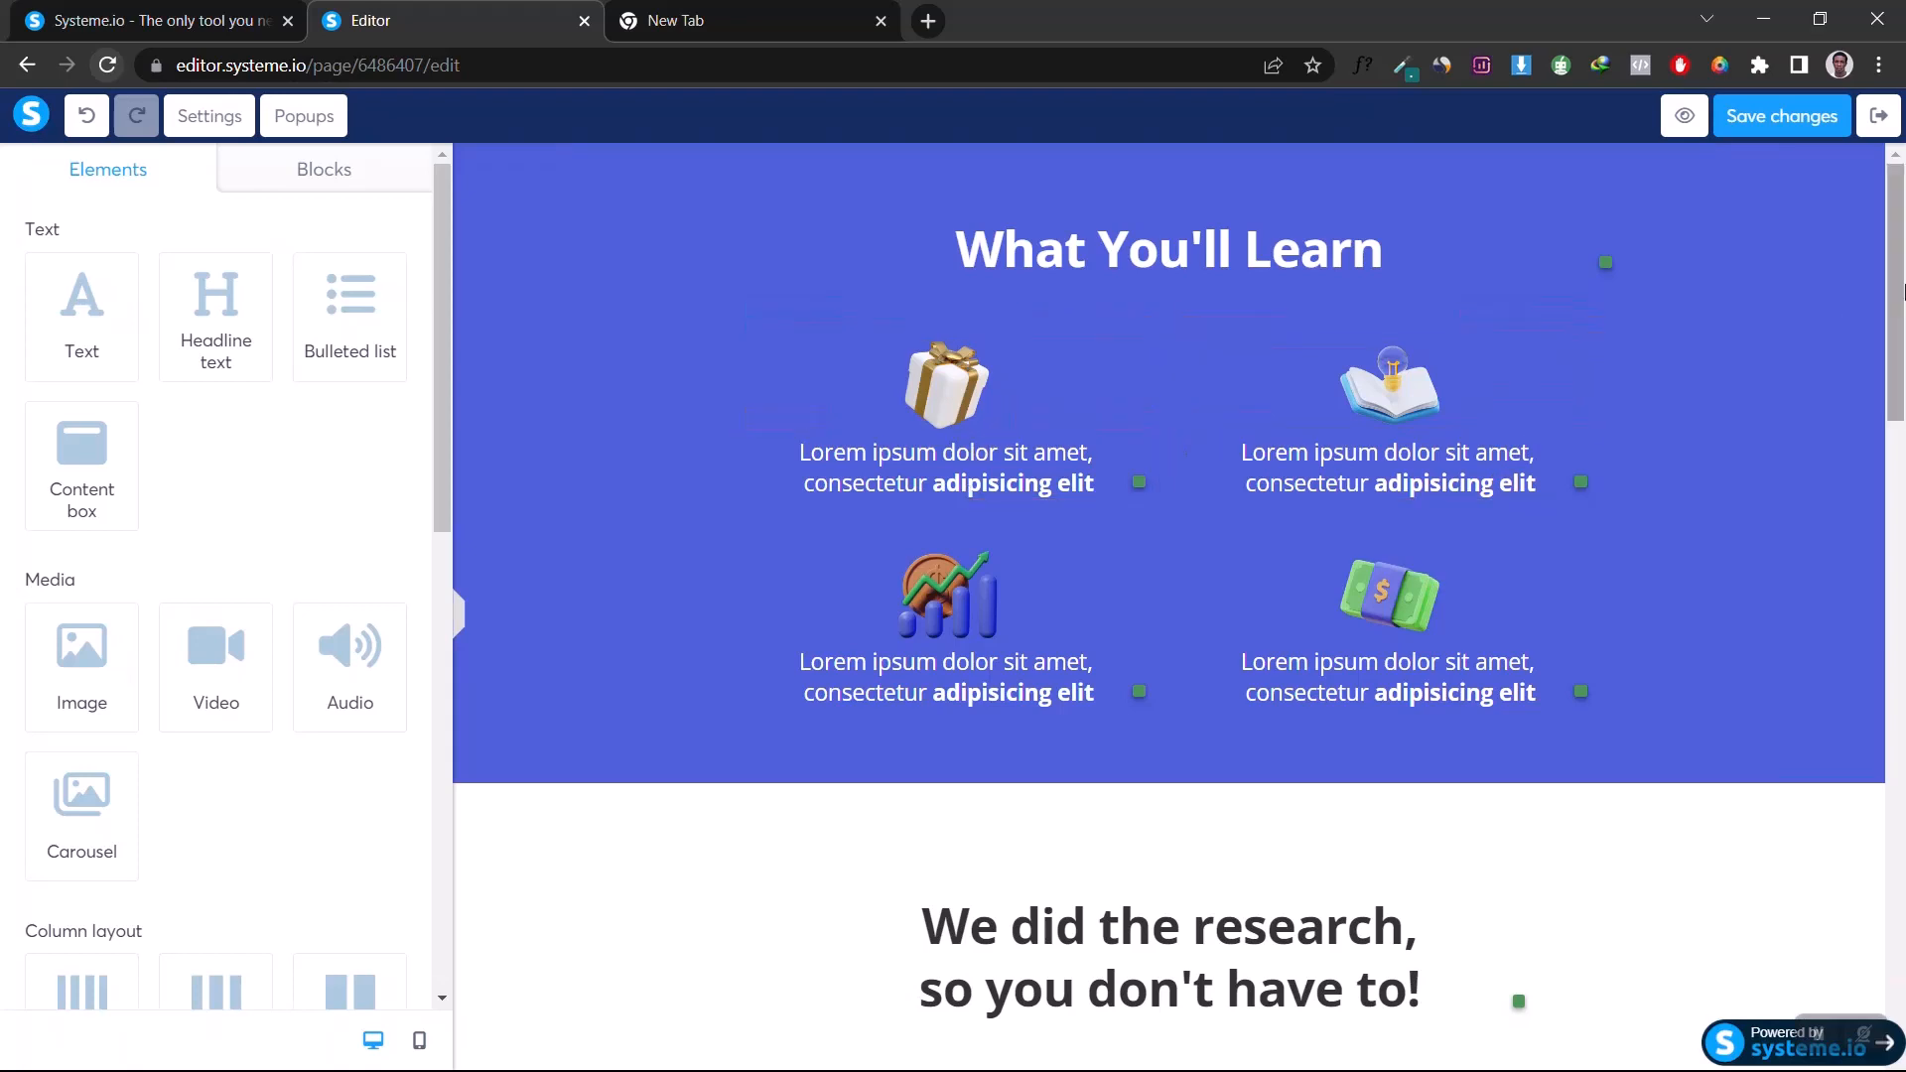
click(1867, 162)
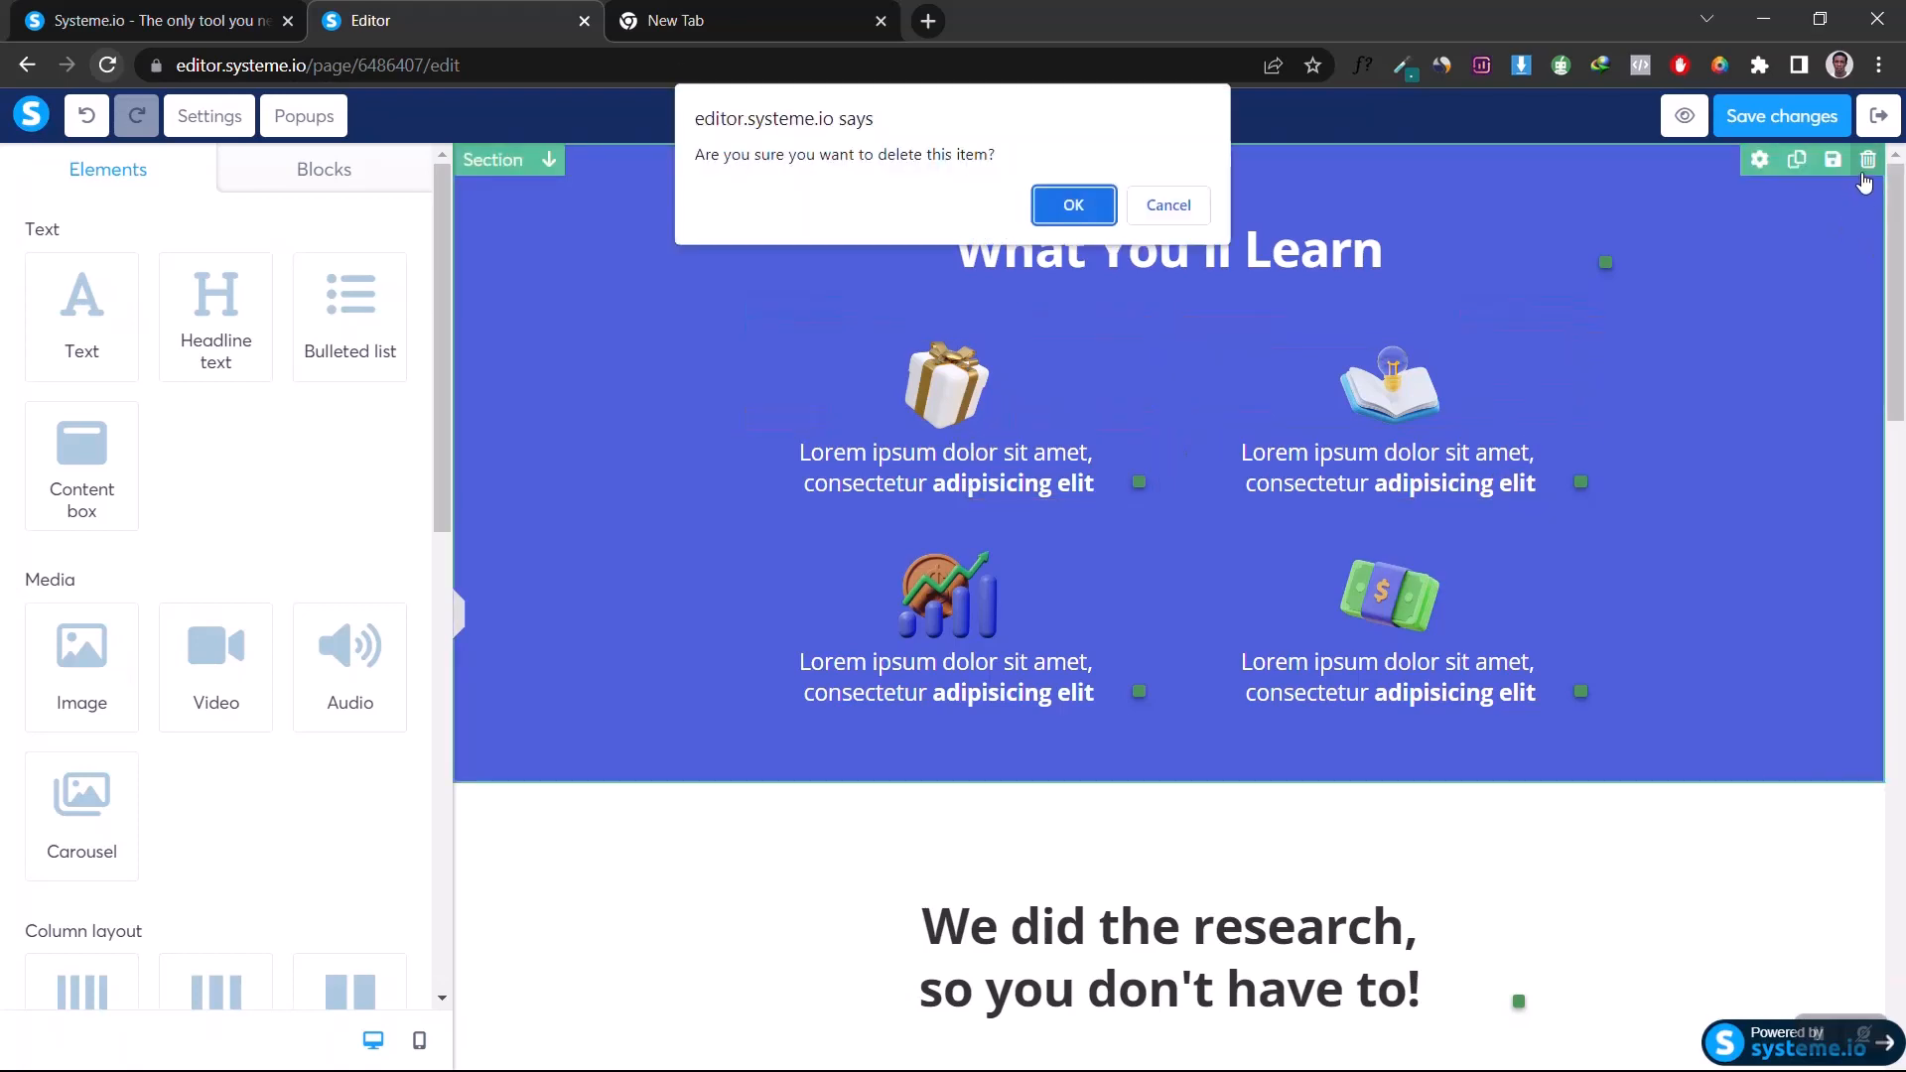
click(1089, 212)
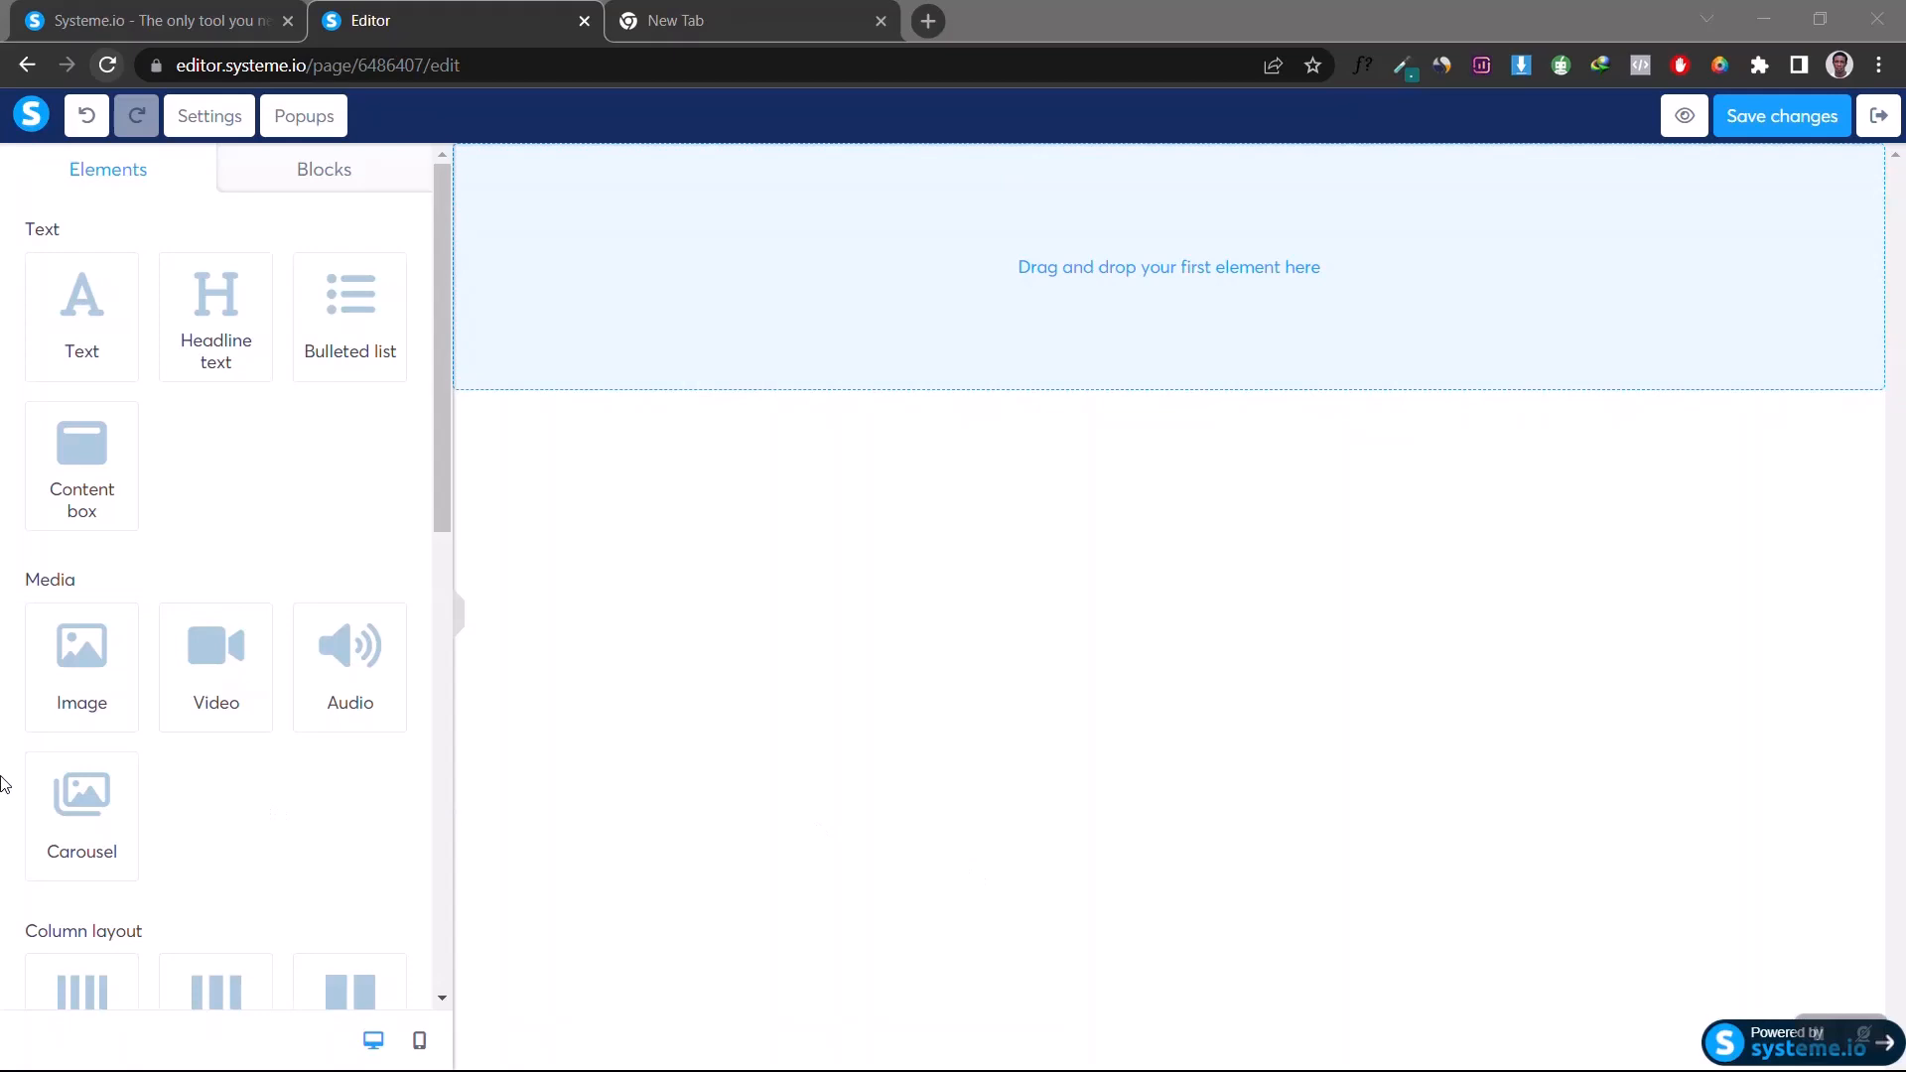
Step: Place a Section element on the empty page as its first element
scroll(3, 784, down, 10)
scroll(3, 604, up, 4)
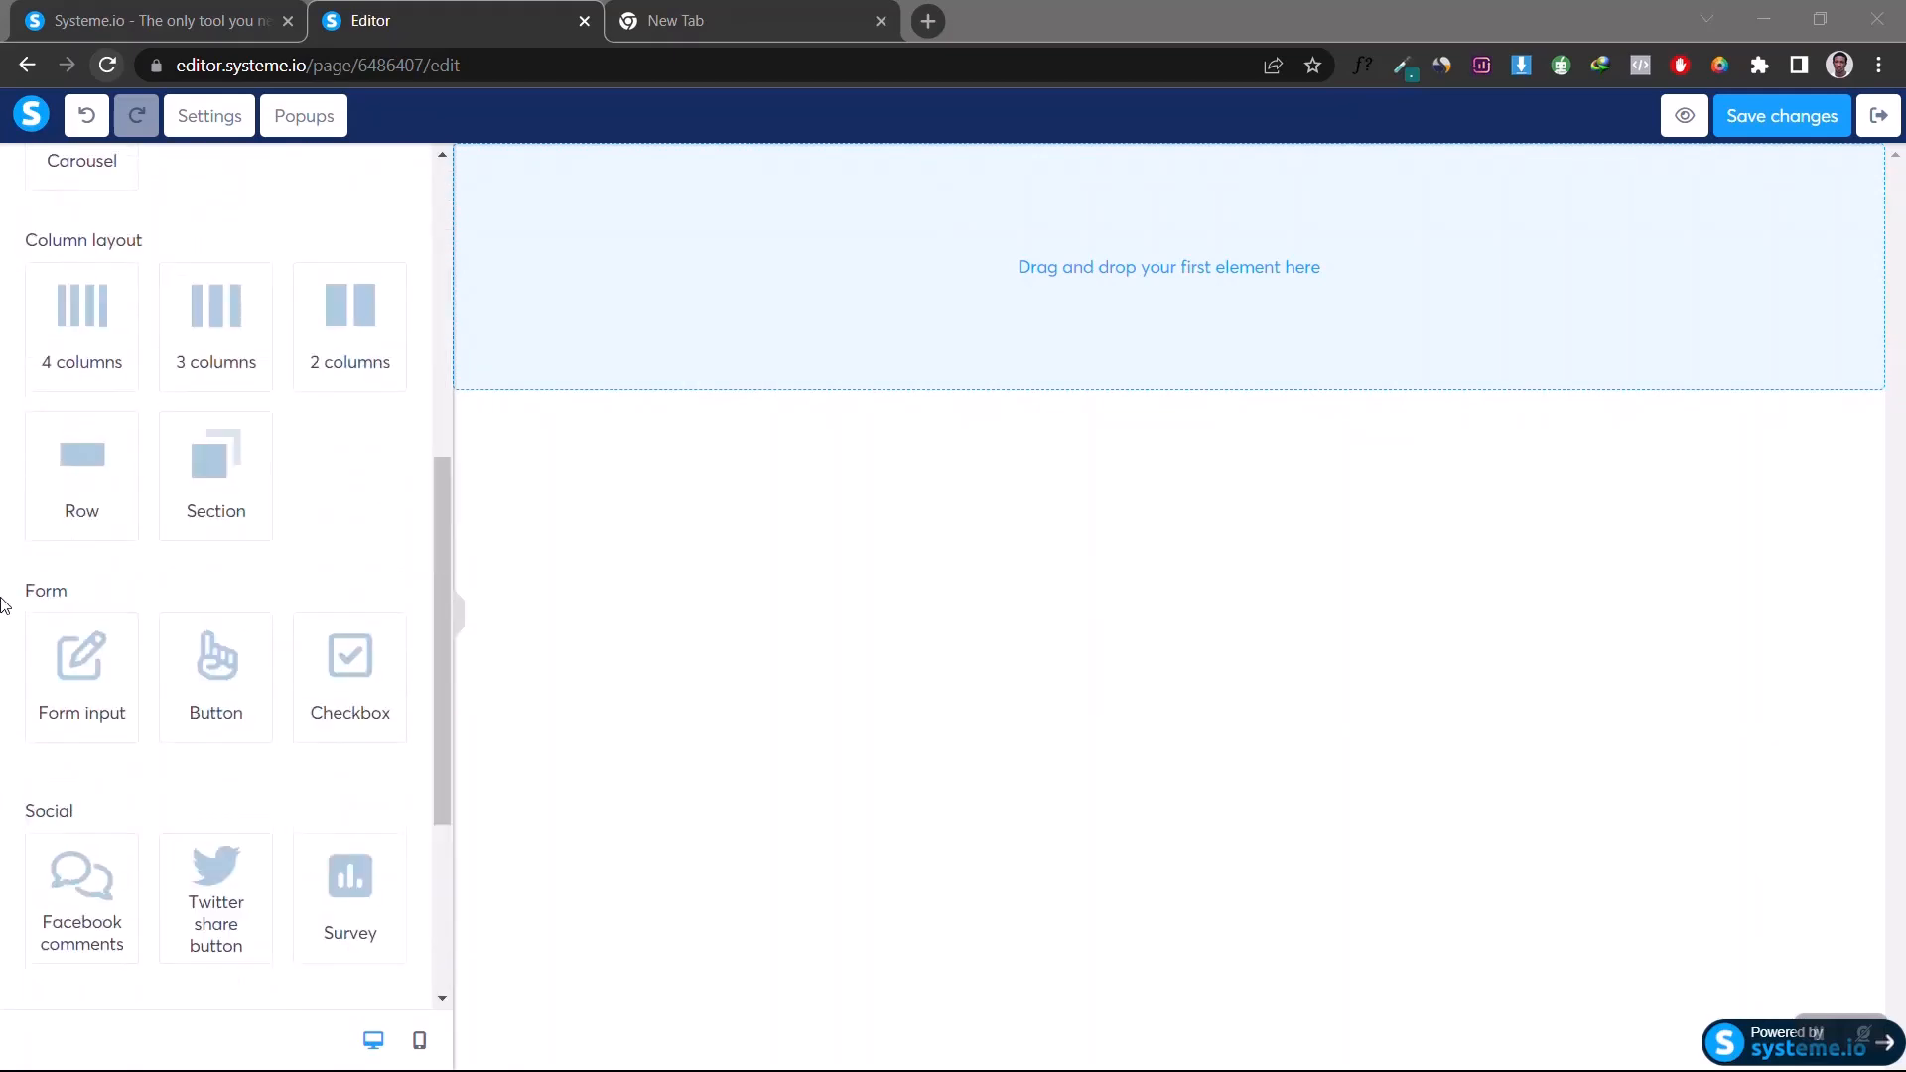
scroll(3, 604, up, 7)
scroll(3, 603, down, 5)
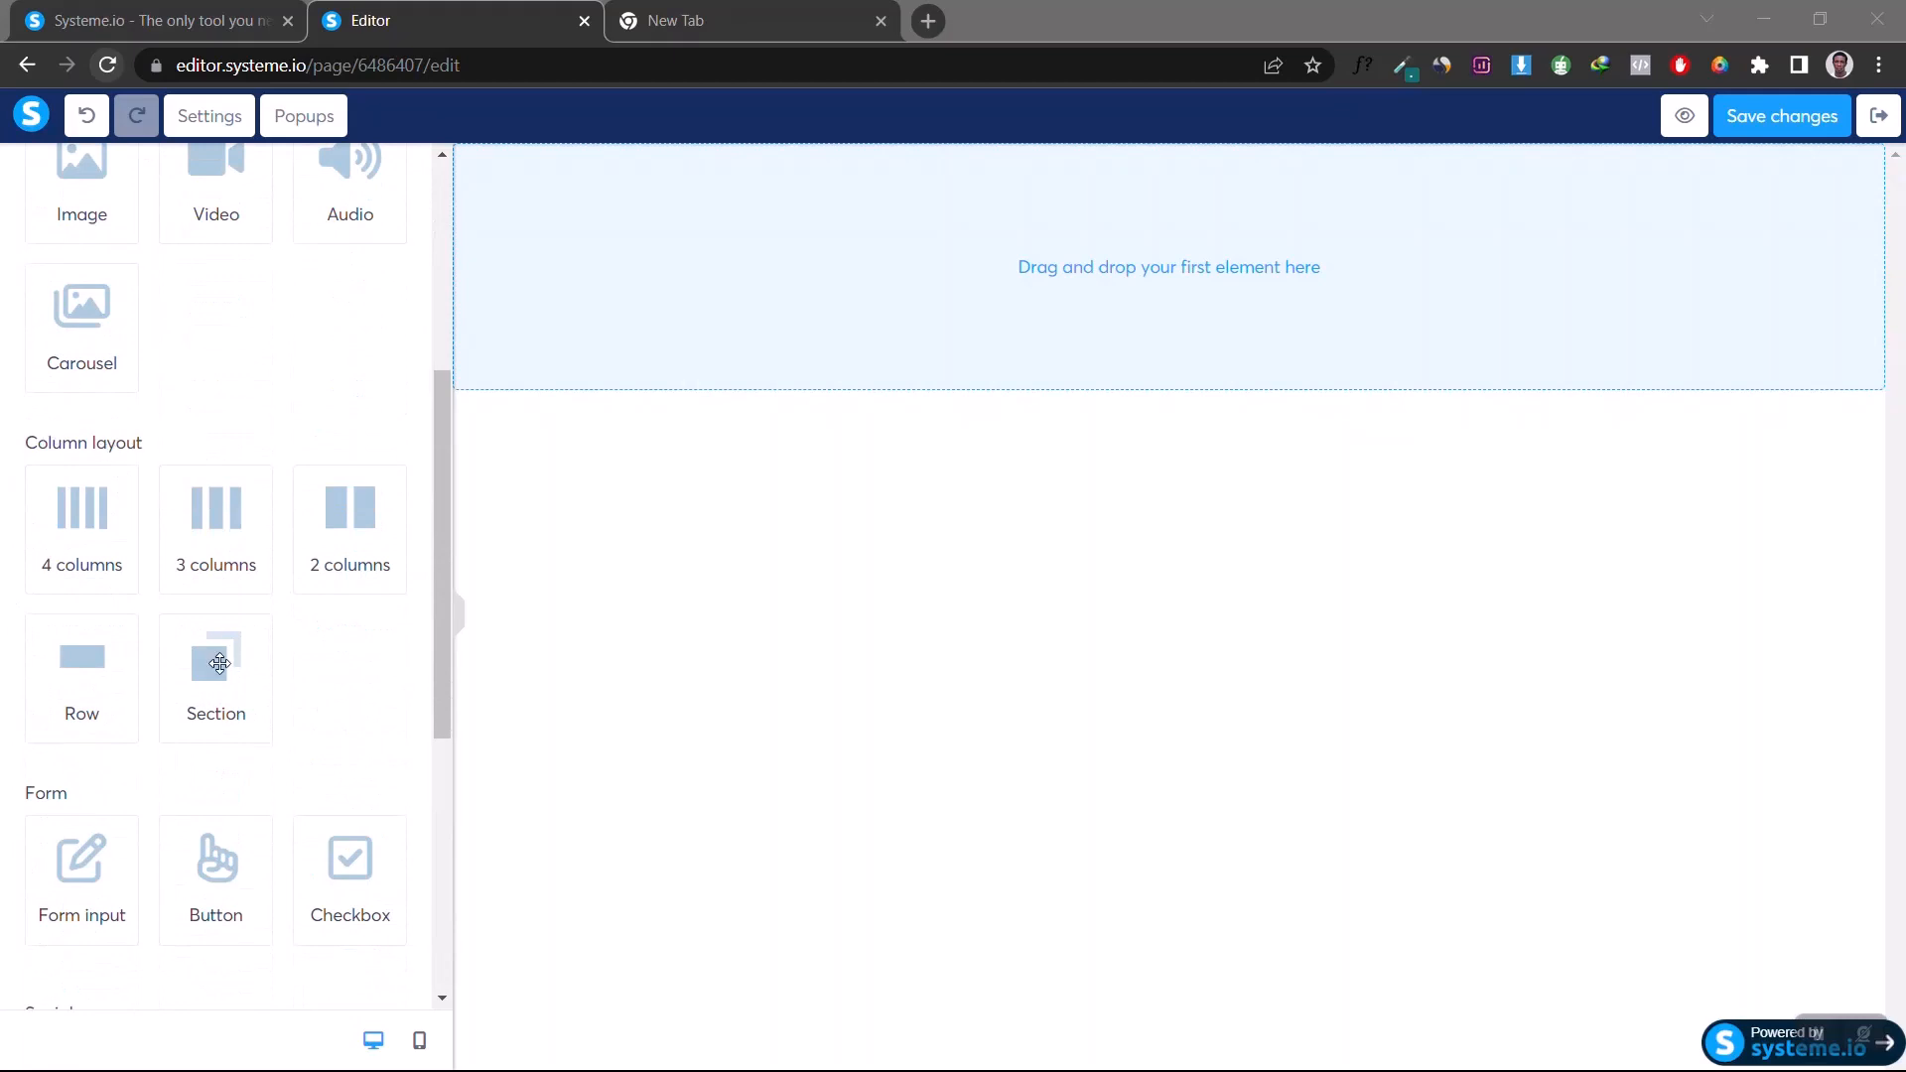
drag(219, 663, 910, 307)
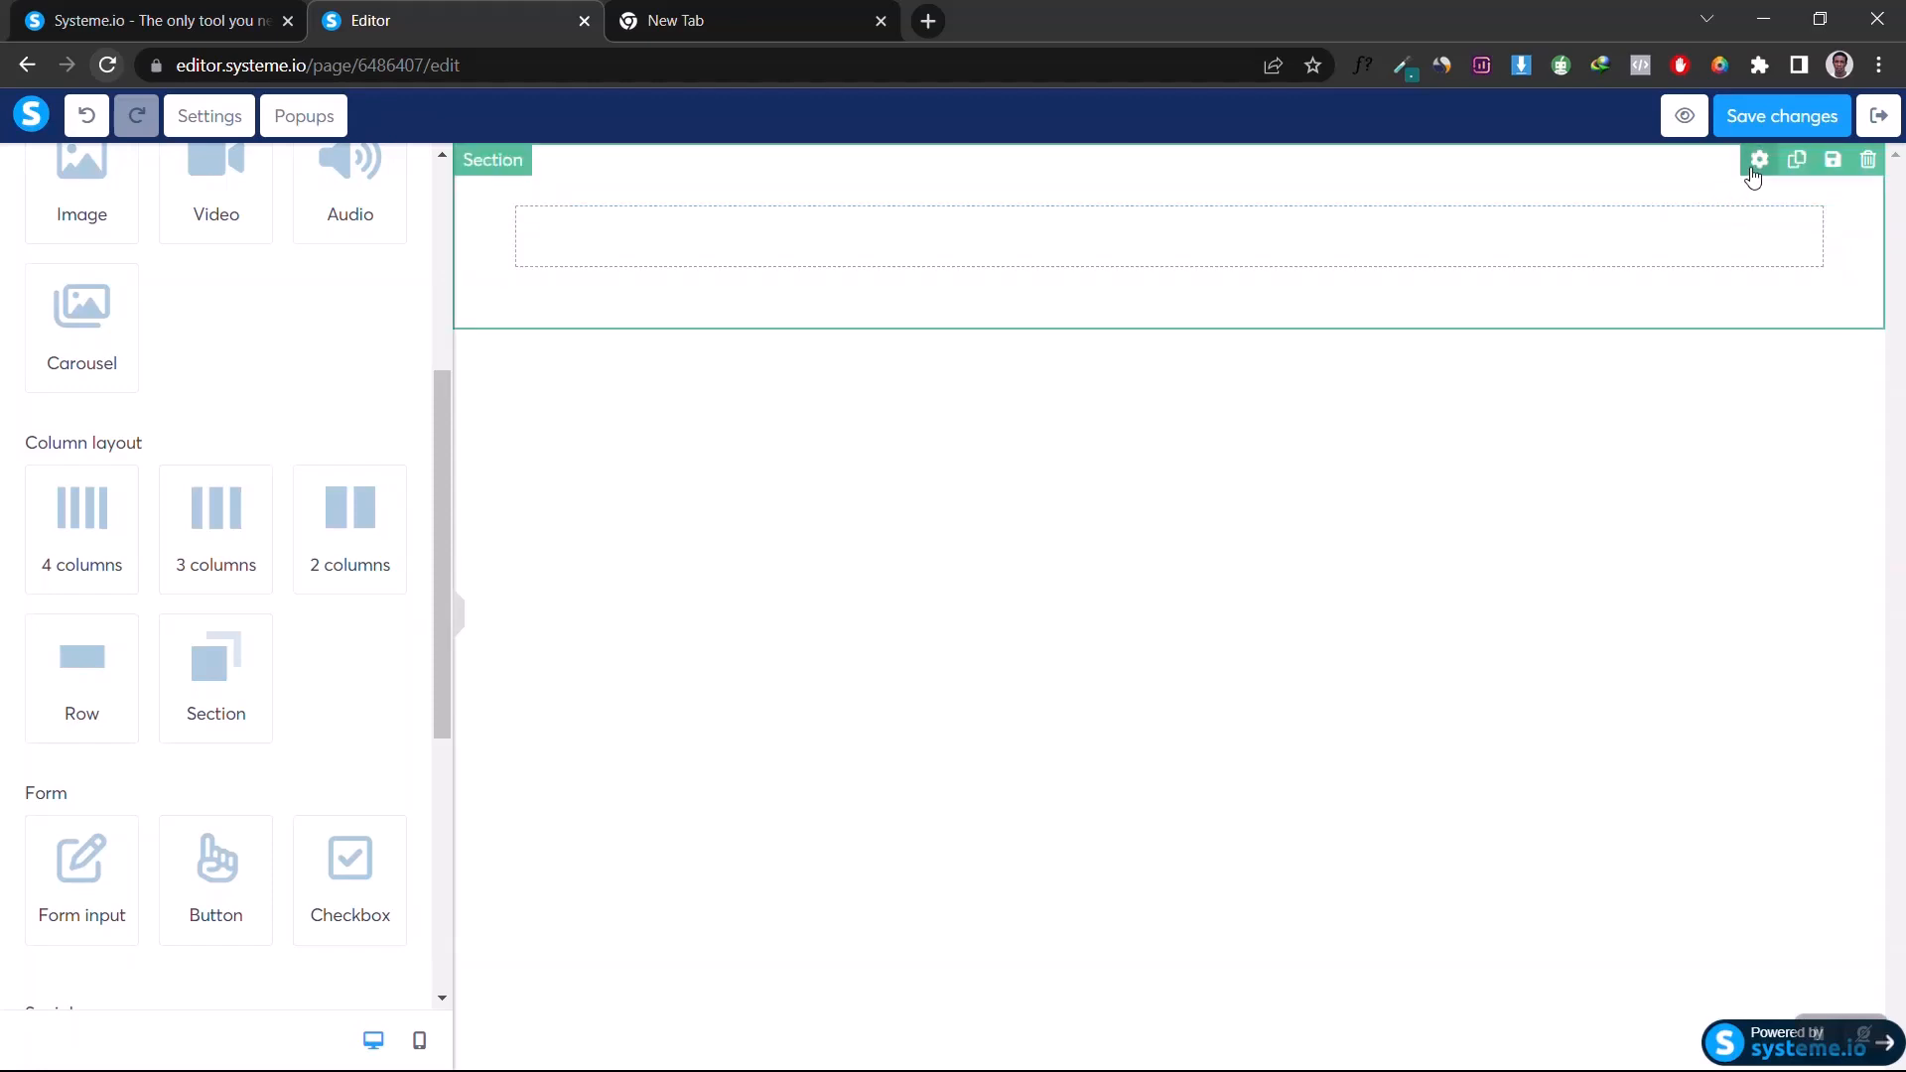
Step: Set the new section's content width to Medium in its settings
click(1756, 166)
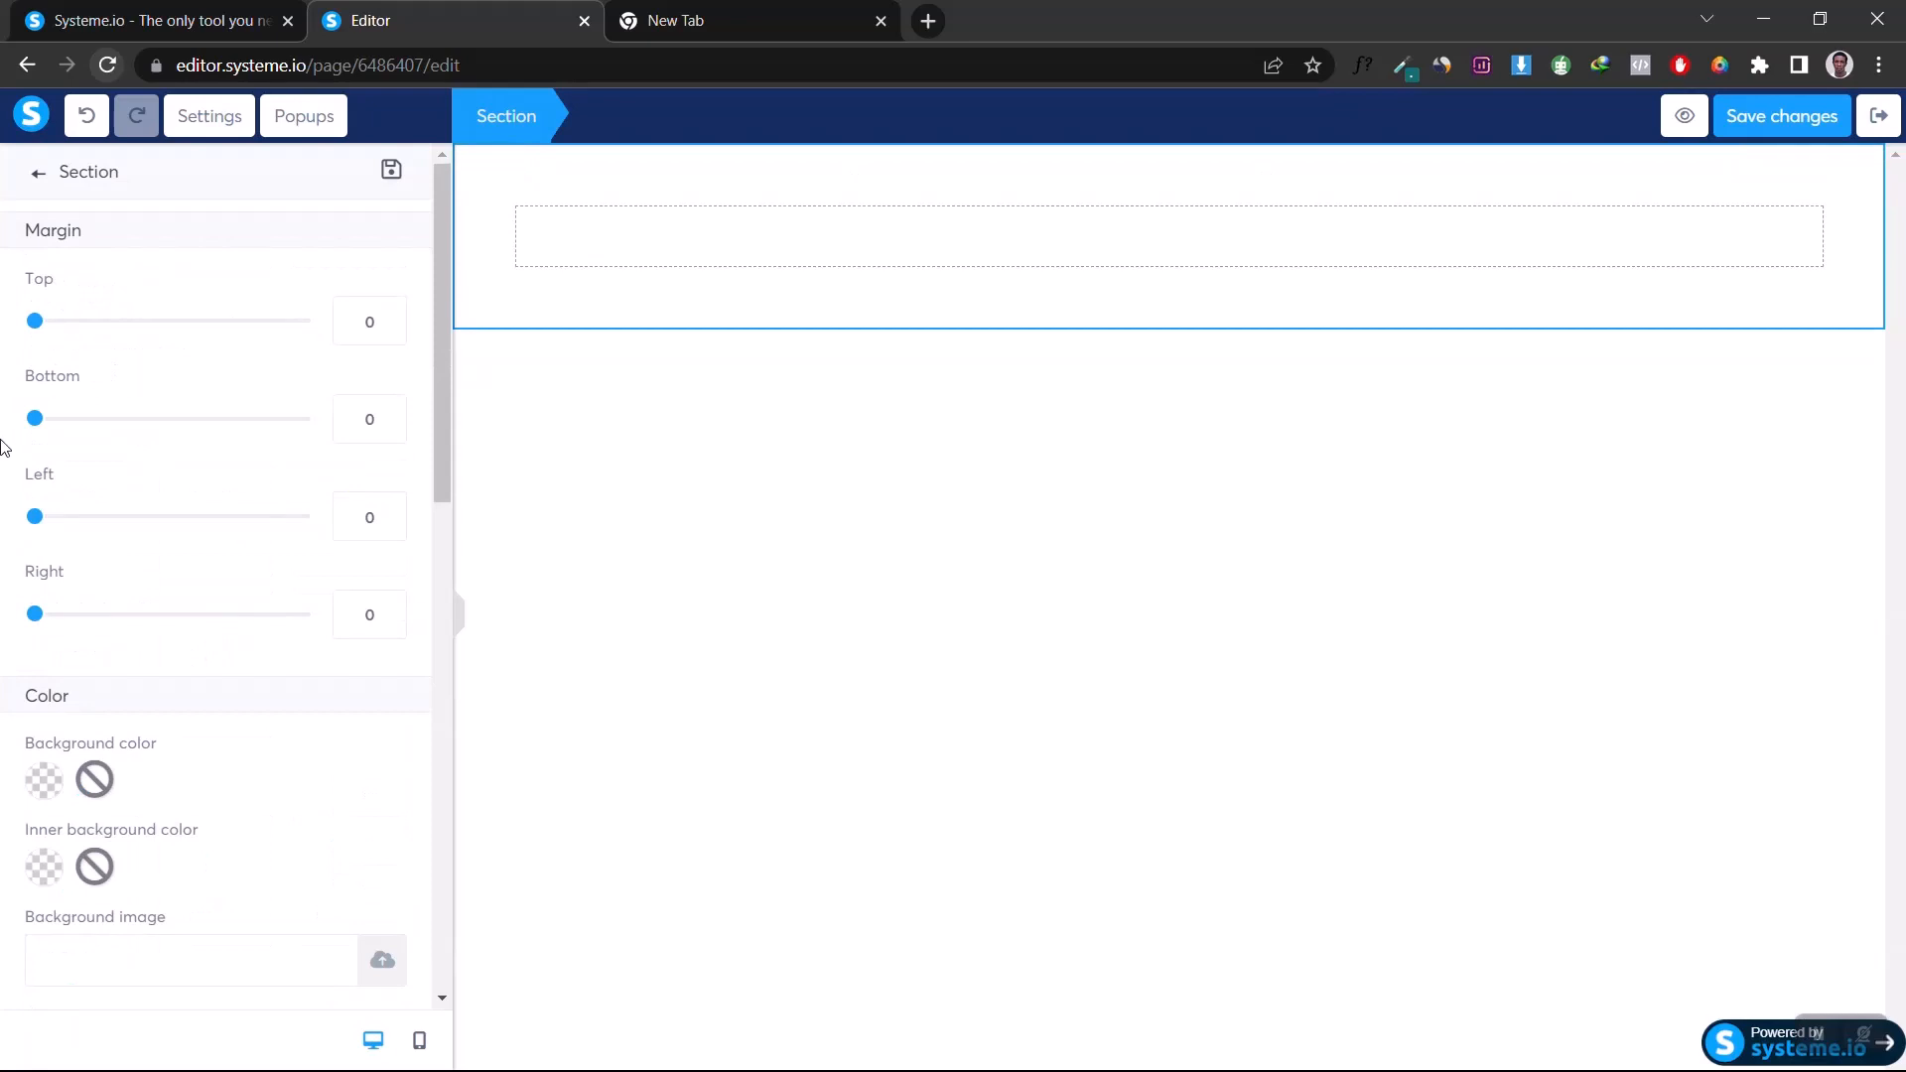
scroll(3, 551, down, 8)
scroll(3, 551, up, 1)
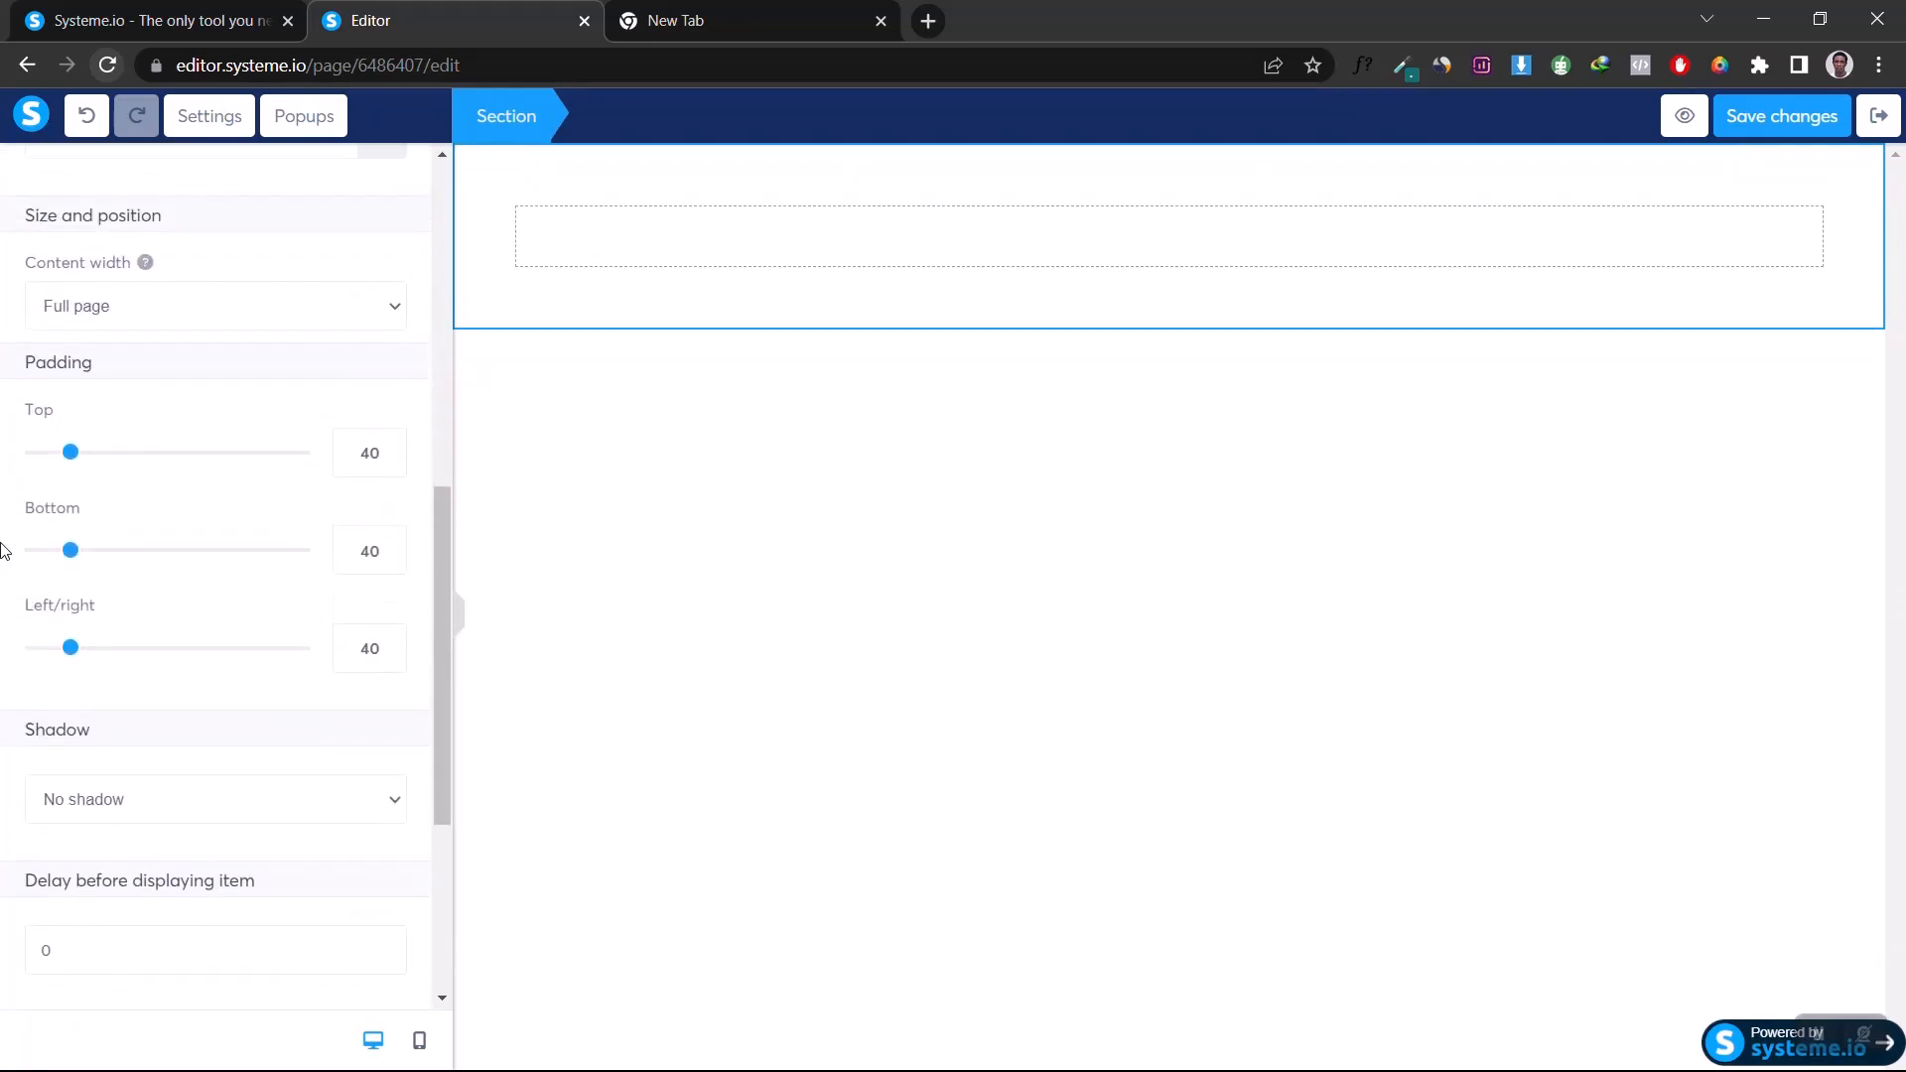
click(67, 291)
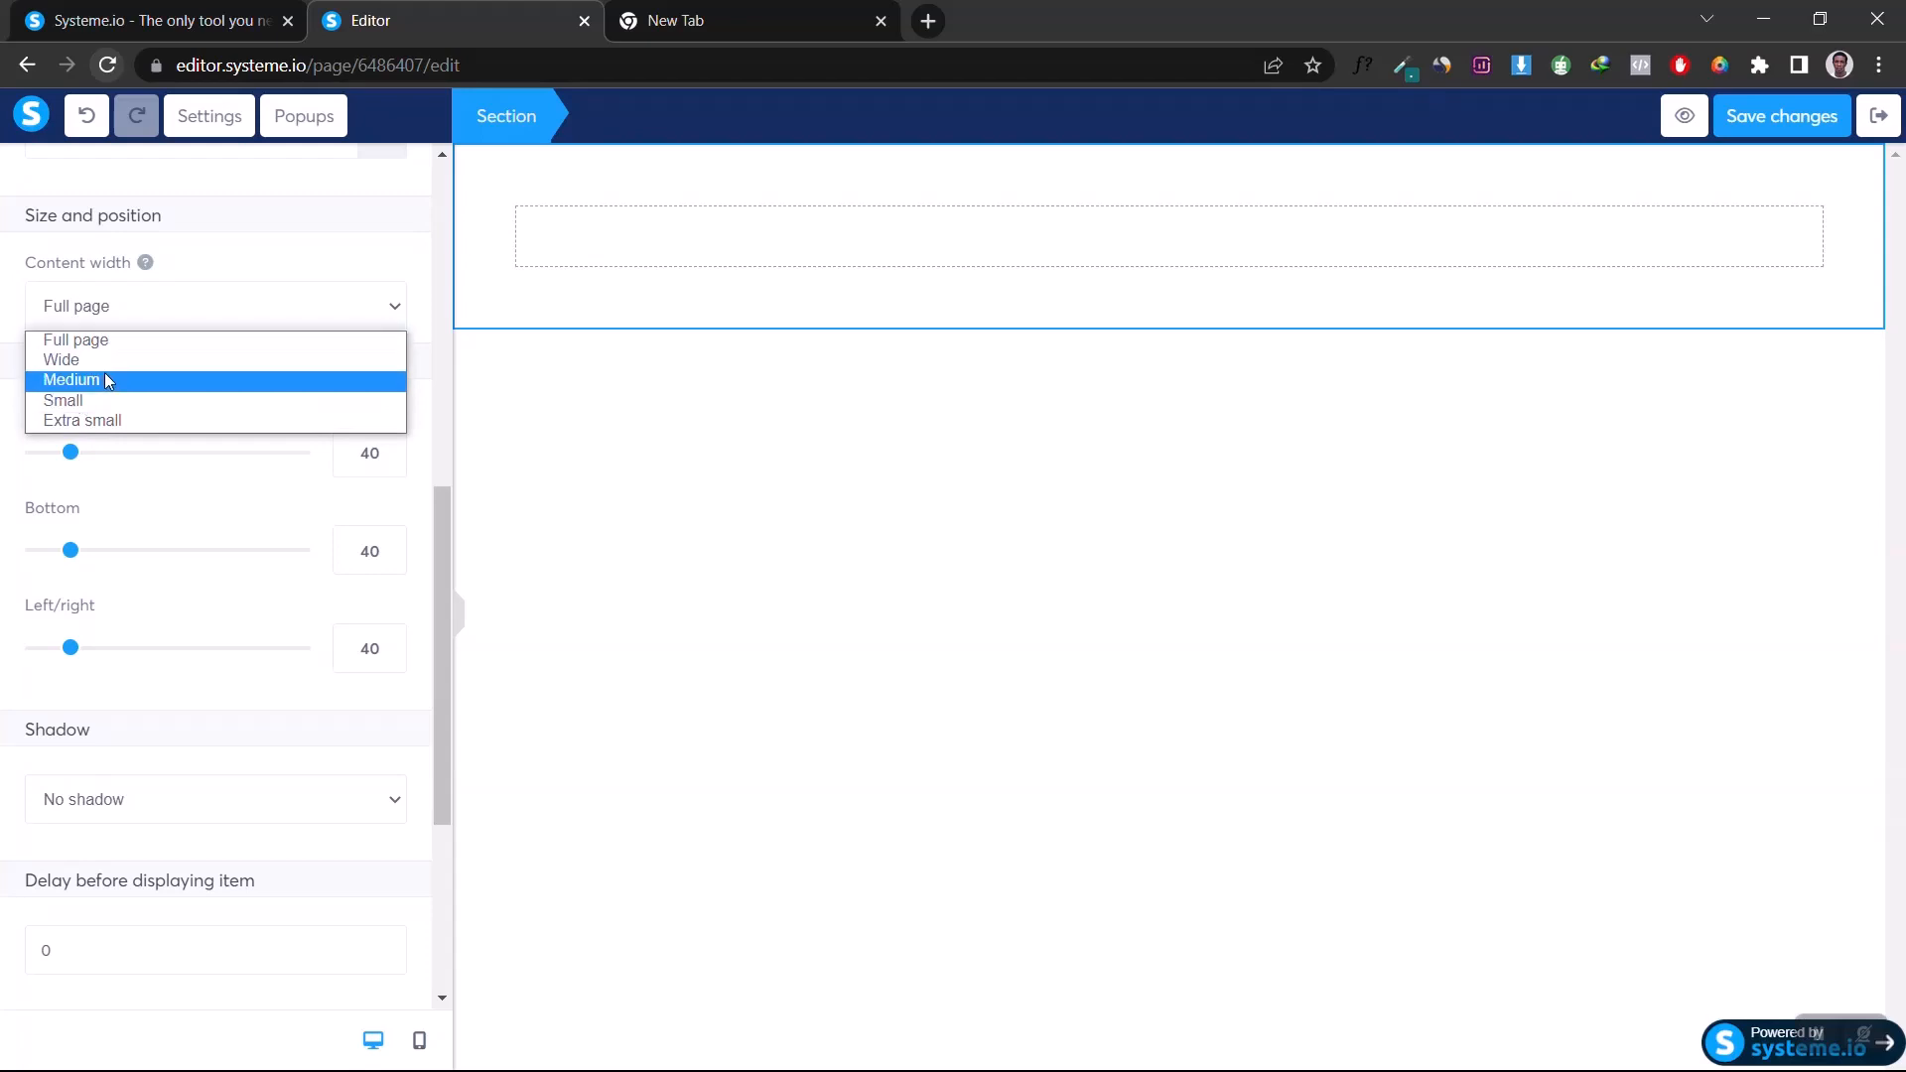
click(109, 381)
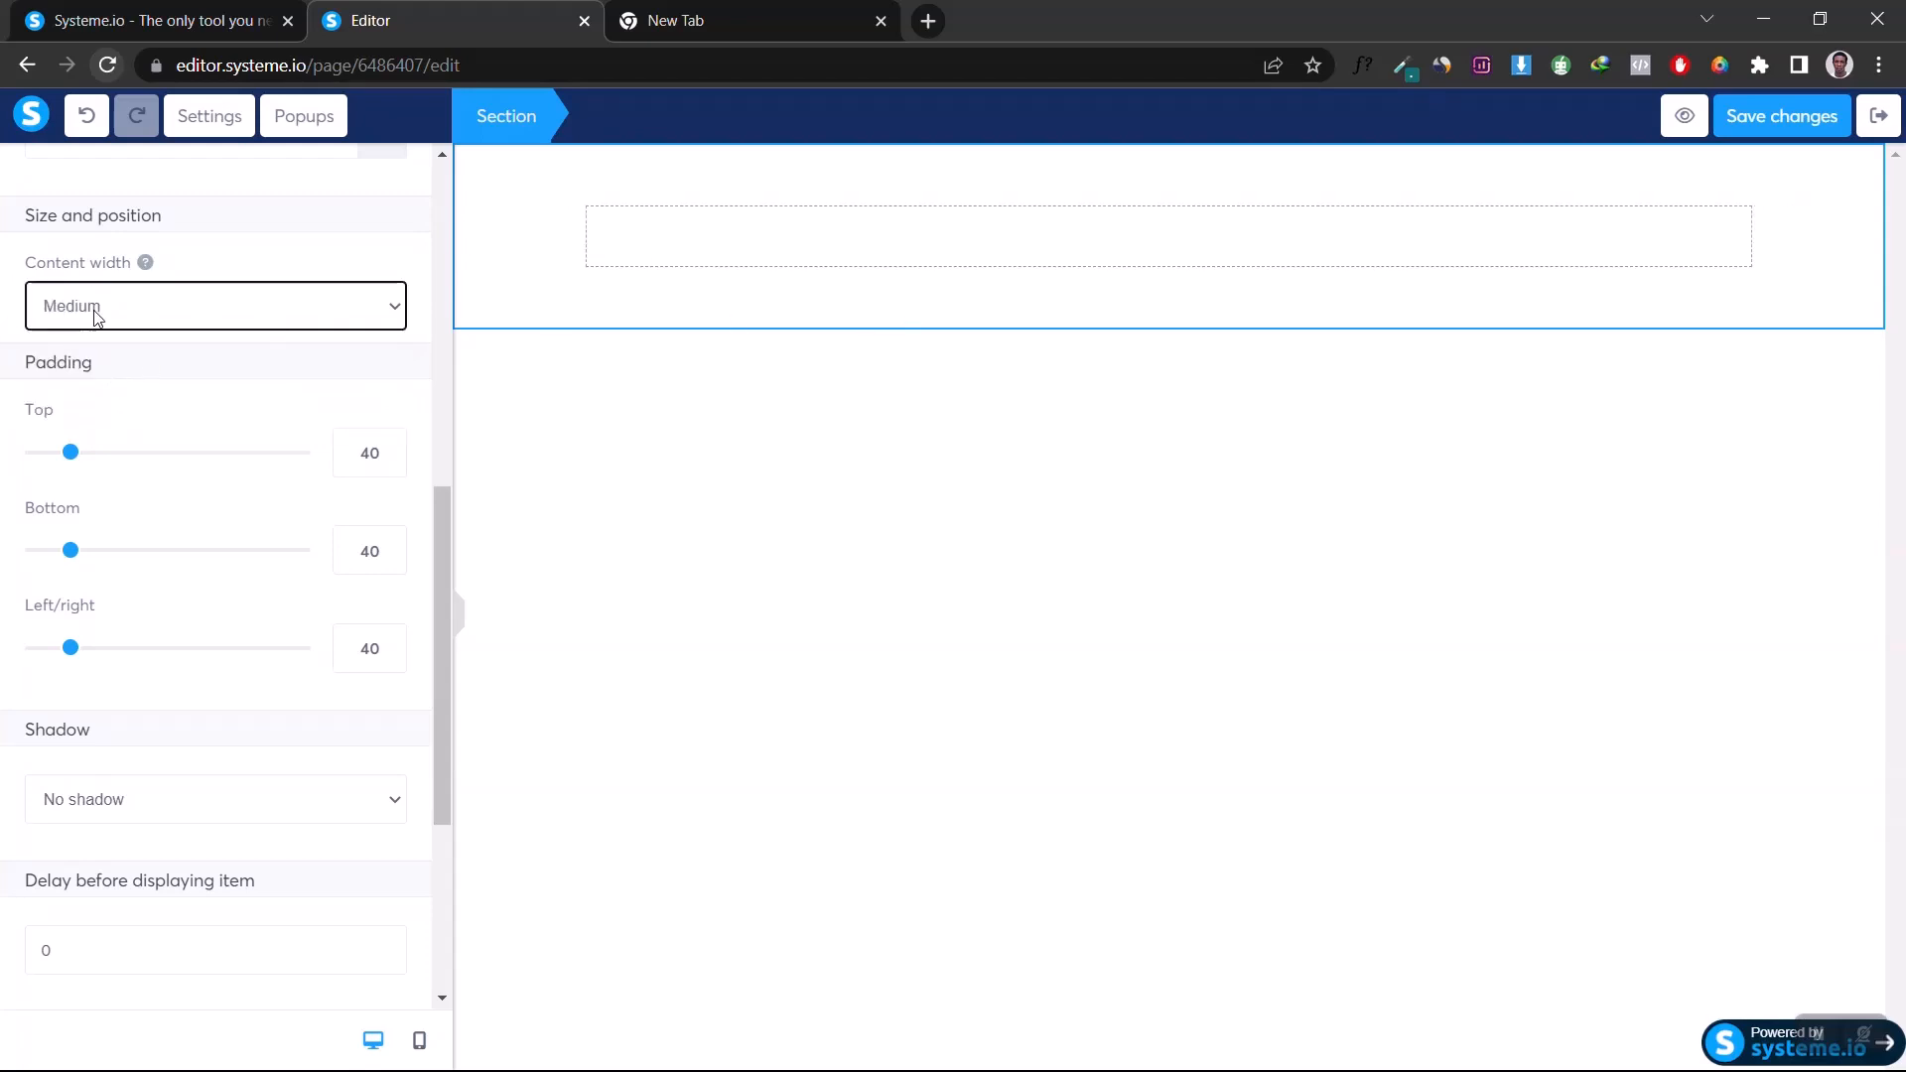
Step: Try the Small content width on the section and return it to Medium
click(97, 316)
click(94, 402)
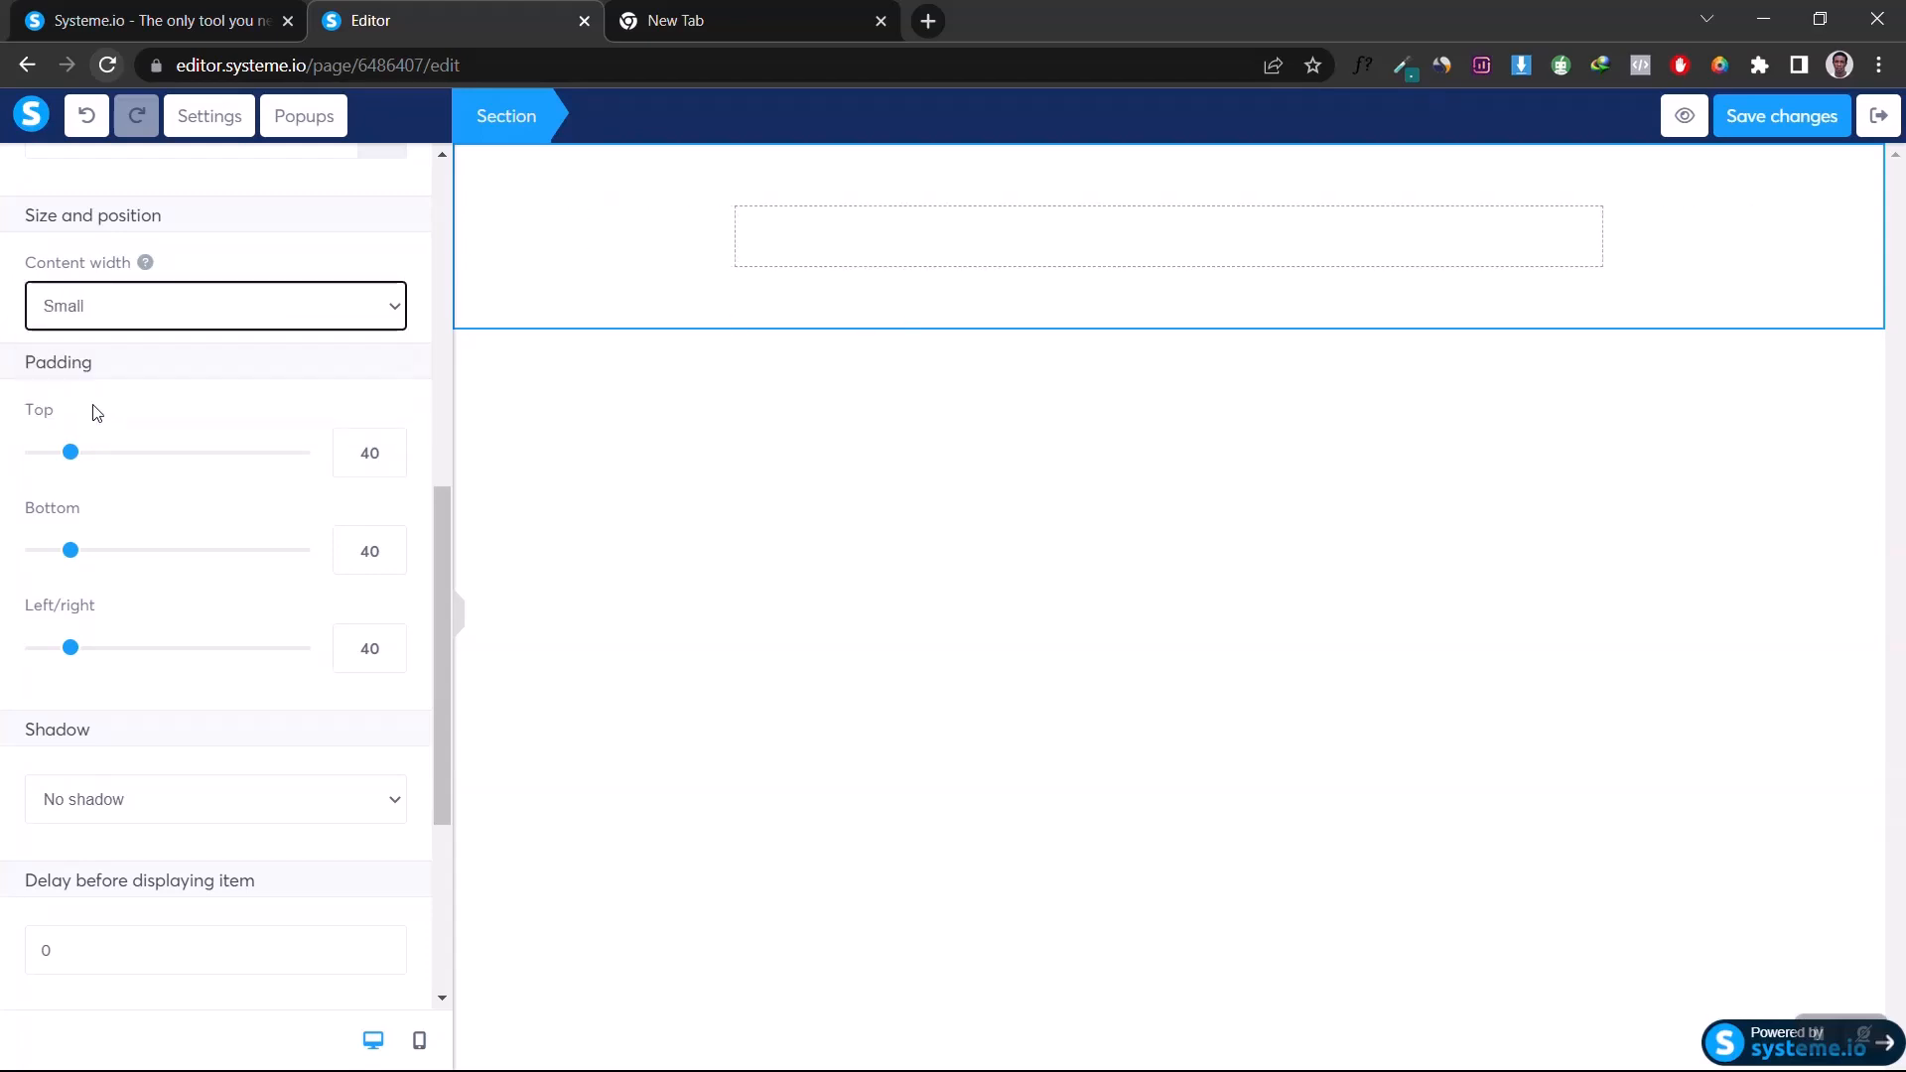
click(3, 328)
click(139, 305)
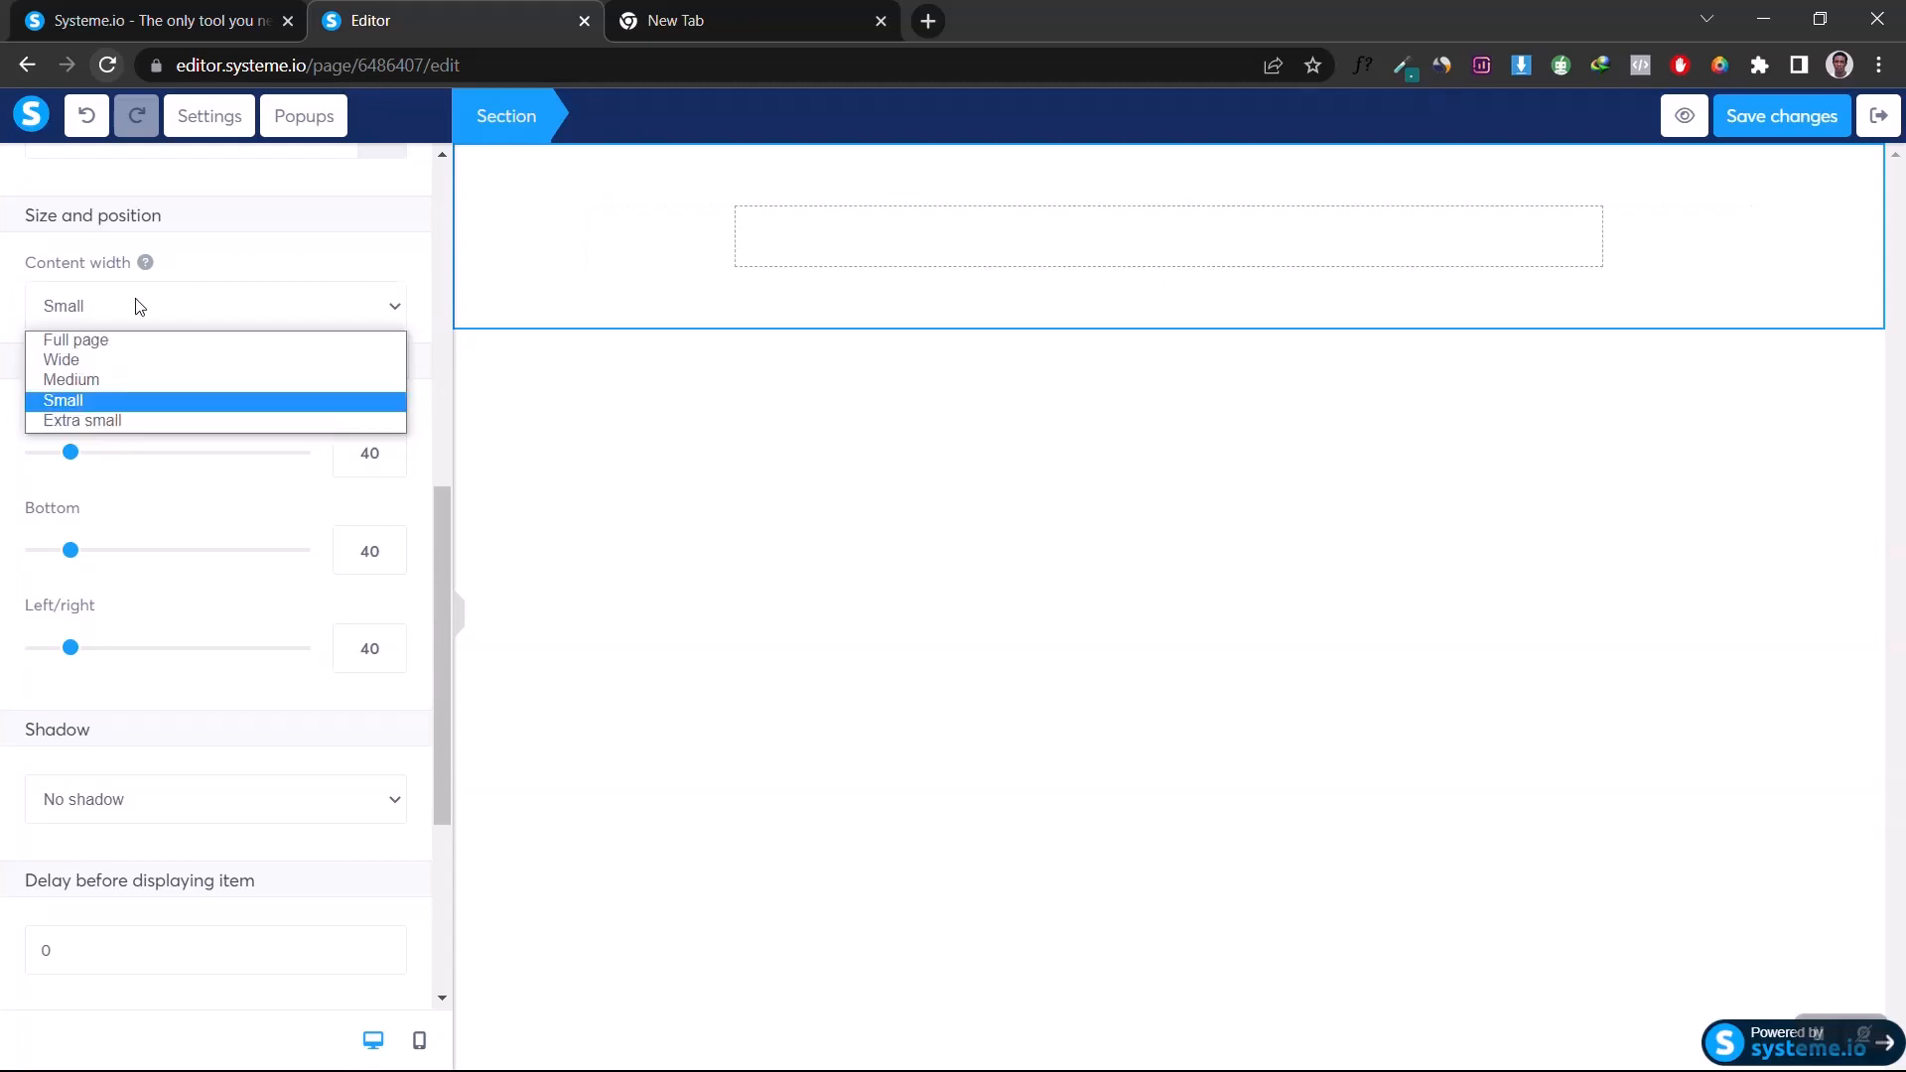
click(113, 378)
Step: Set the section's background color to hex #f5f5f5
scroll(5, 367, up, 8)
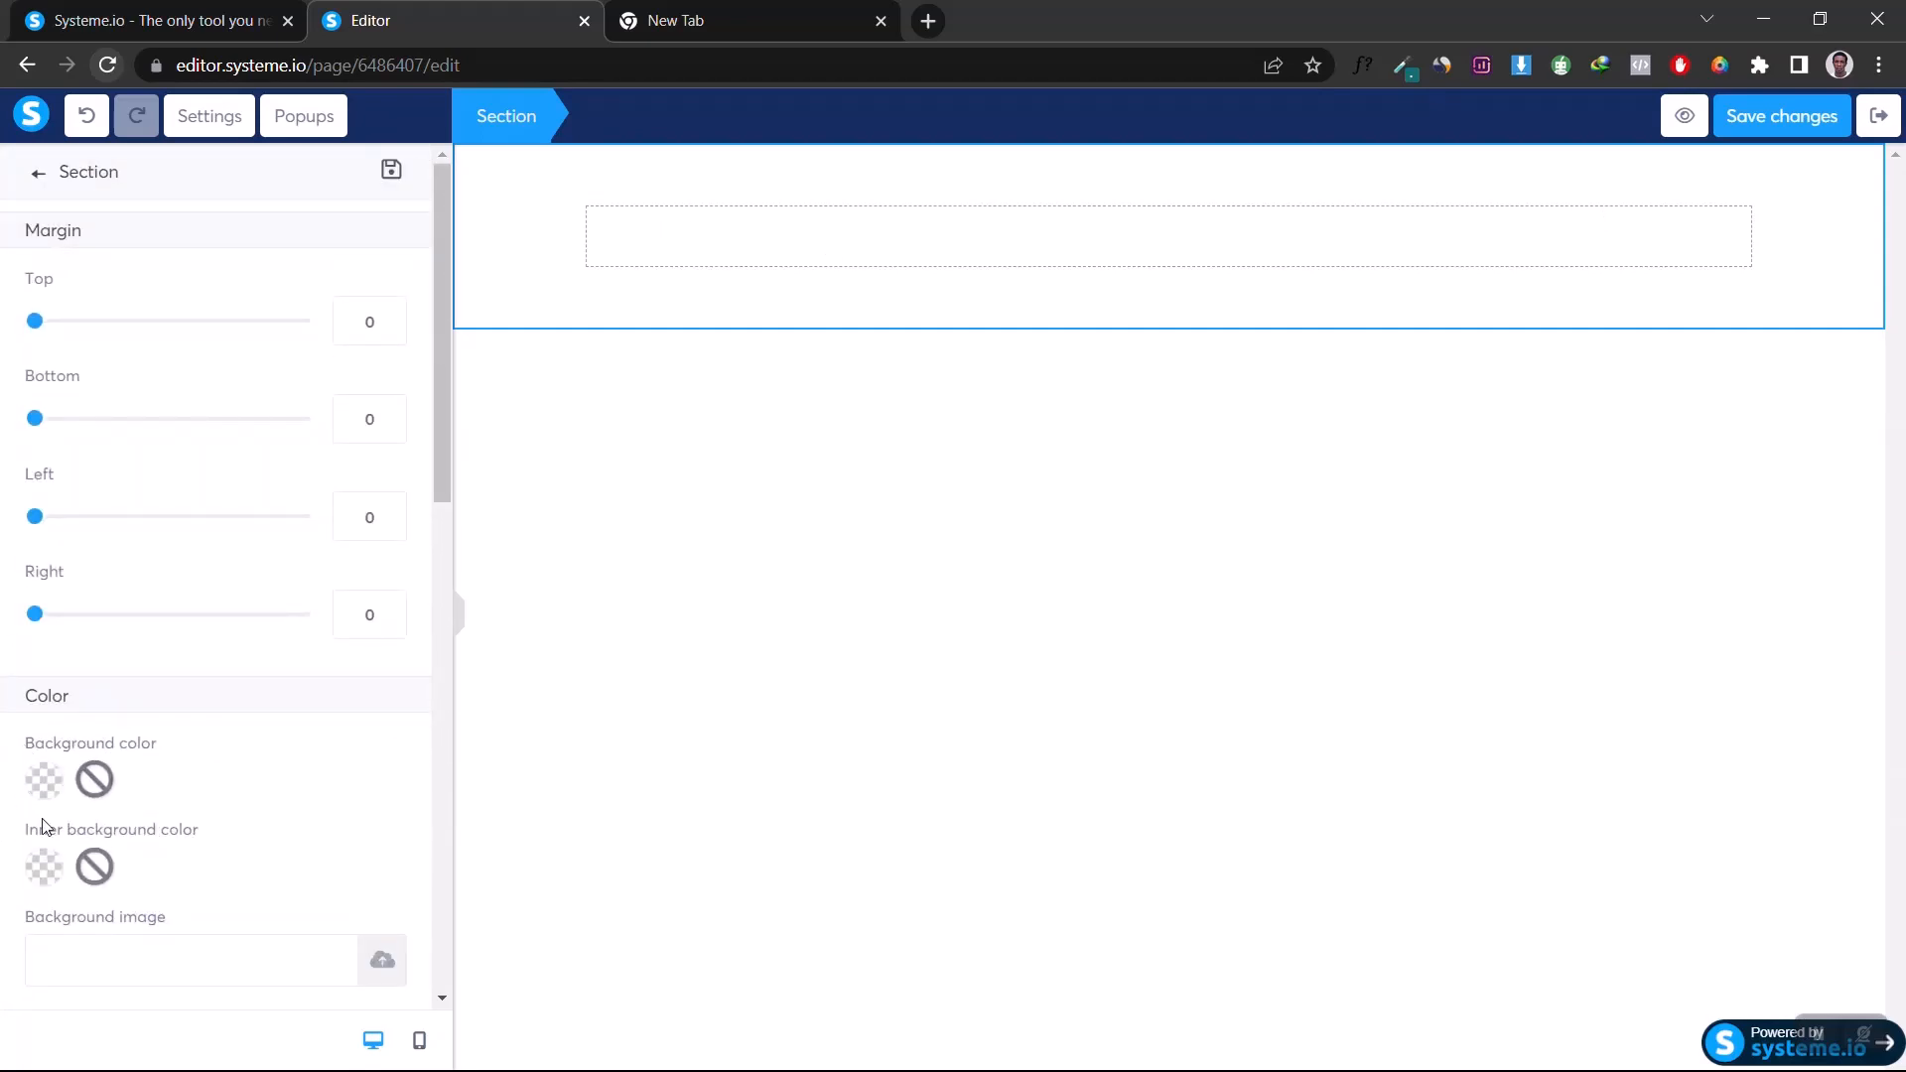
click(43, 782)
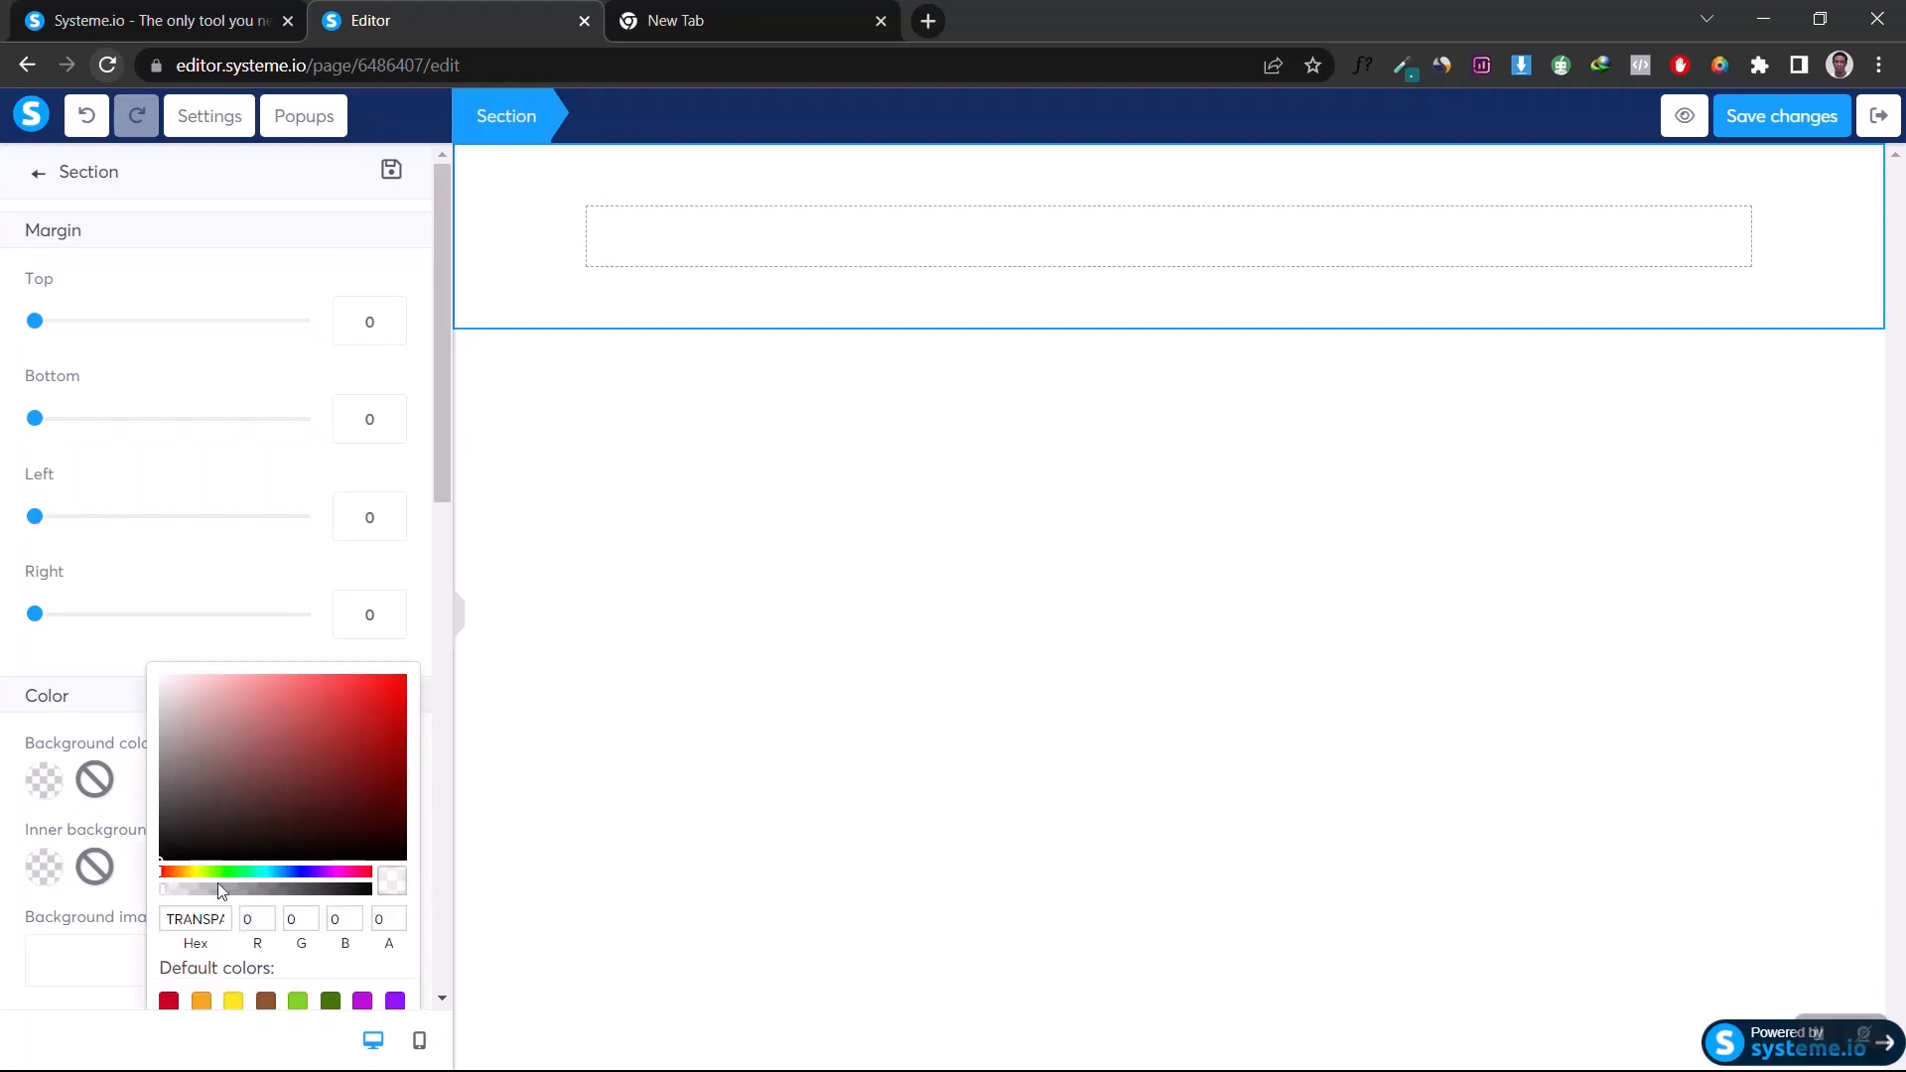
click(194, 921)
double_click(193, 920)
text(#f5f5f5)
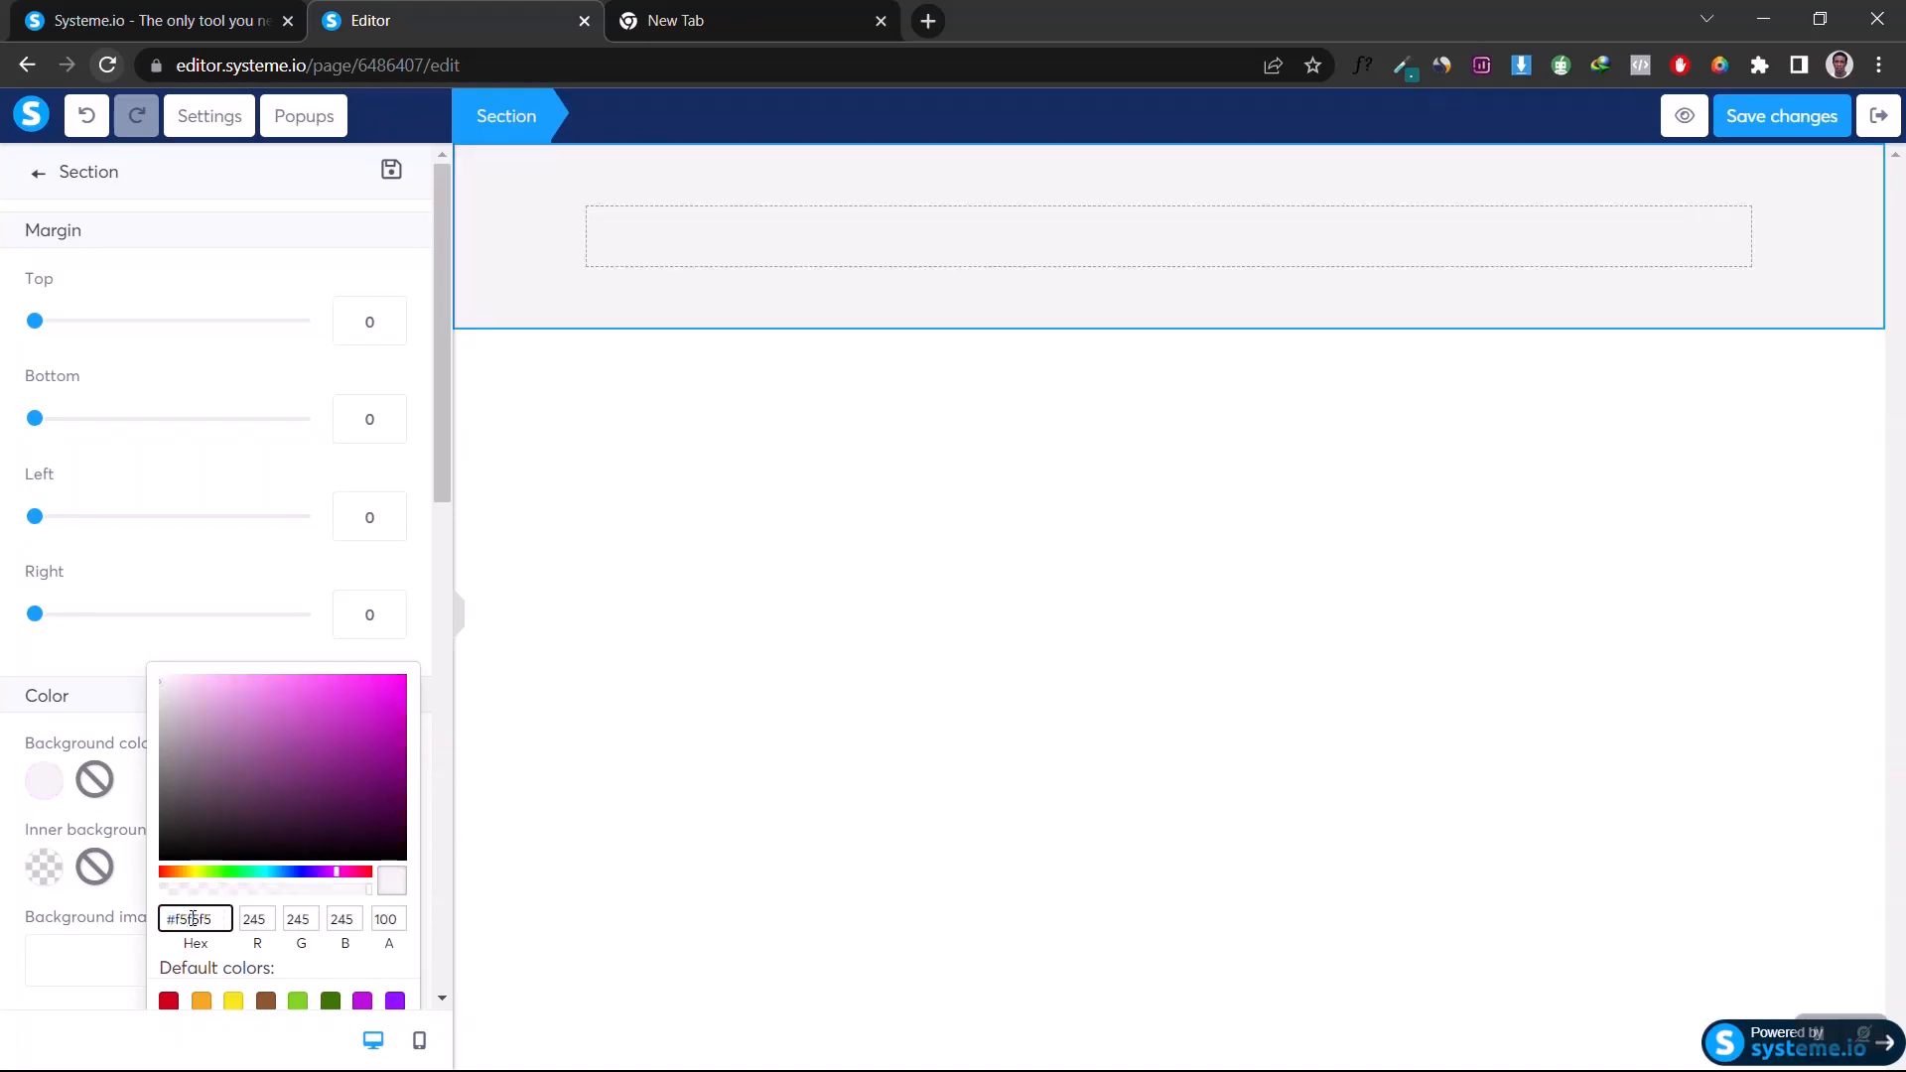
Step: View the settings of the row inside the new section and return to the element list
click(3, 650)
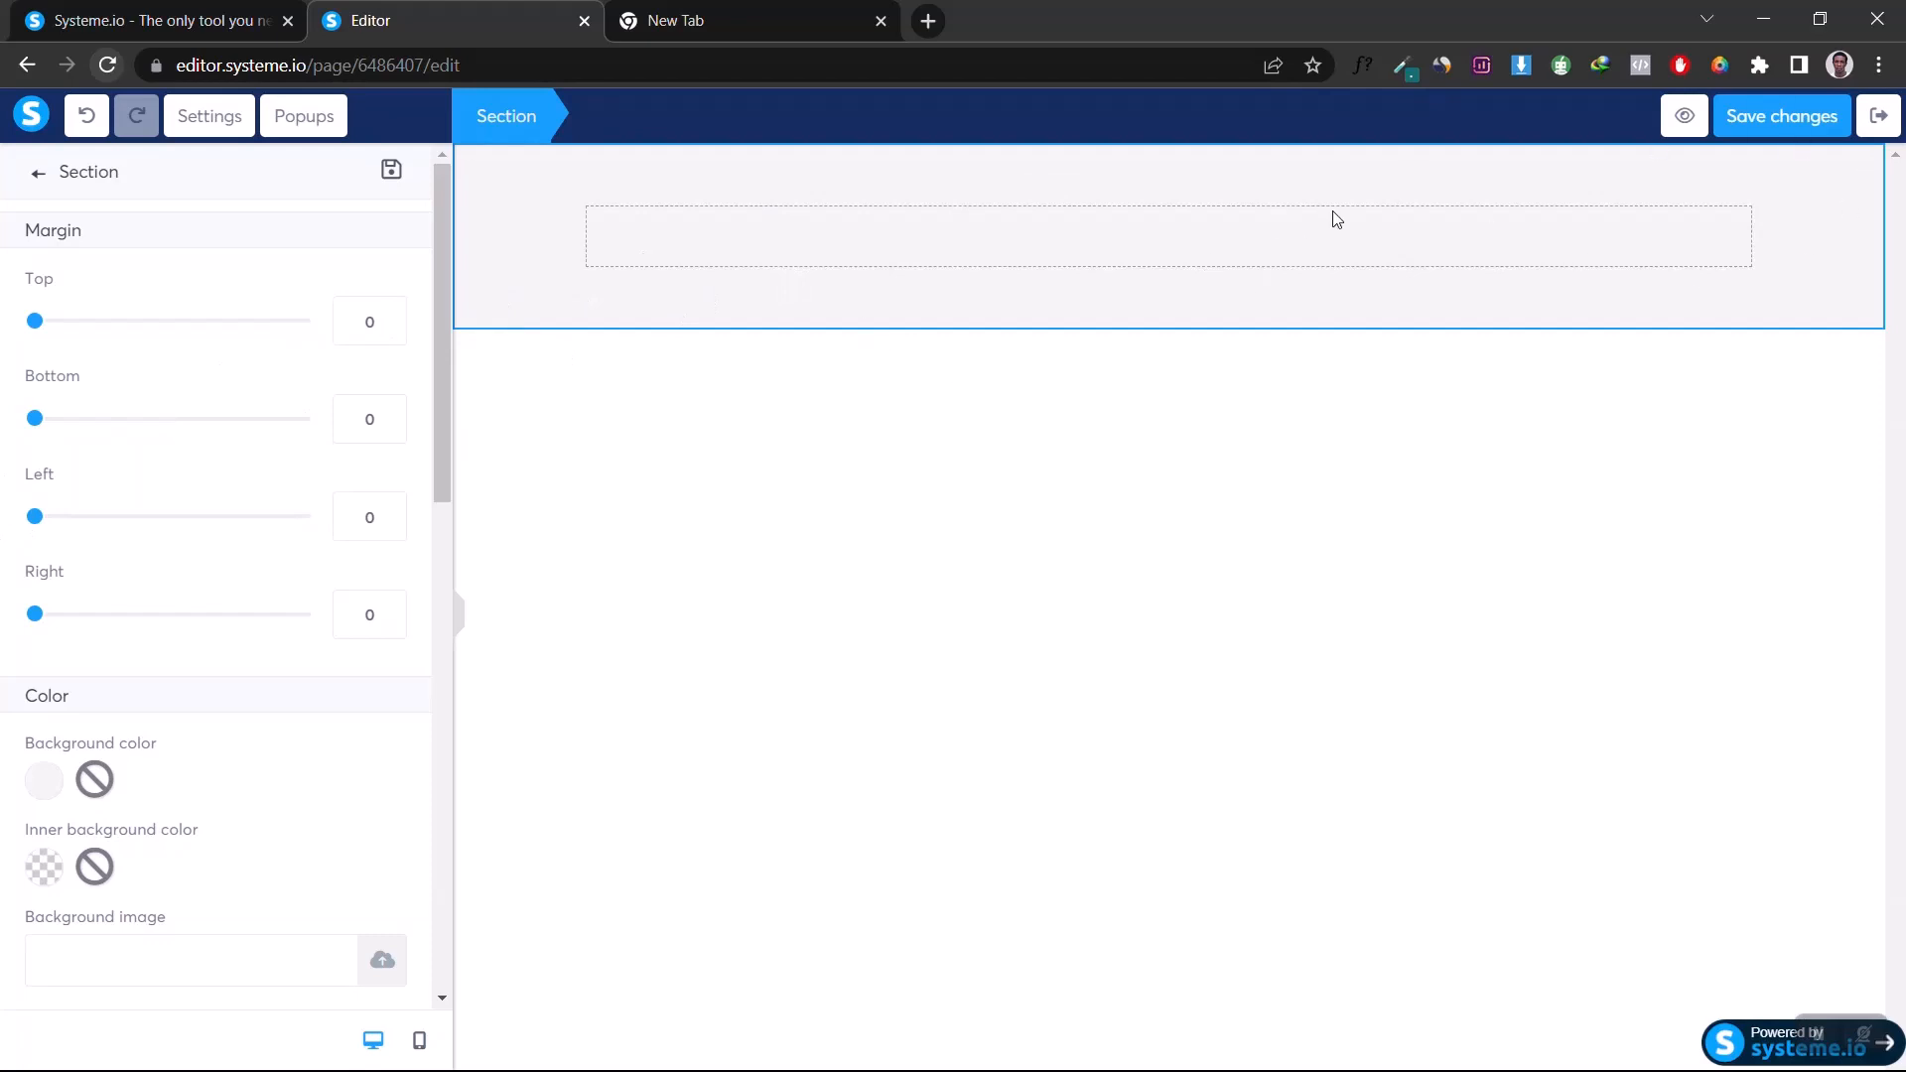
click(1763, 216)
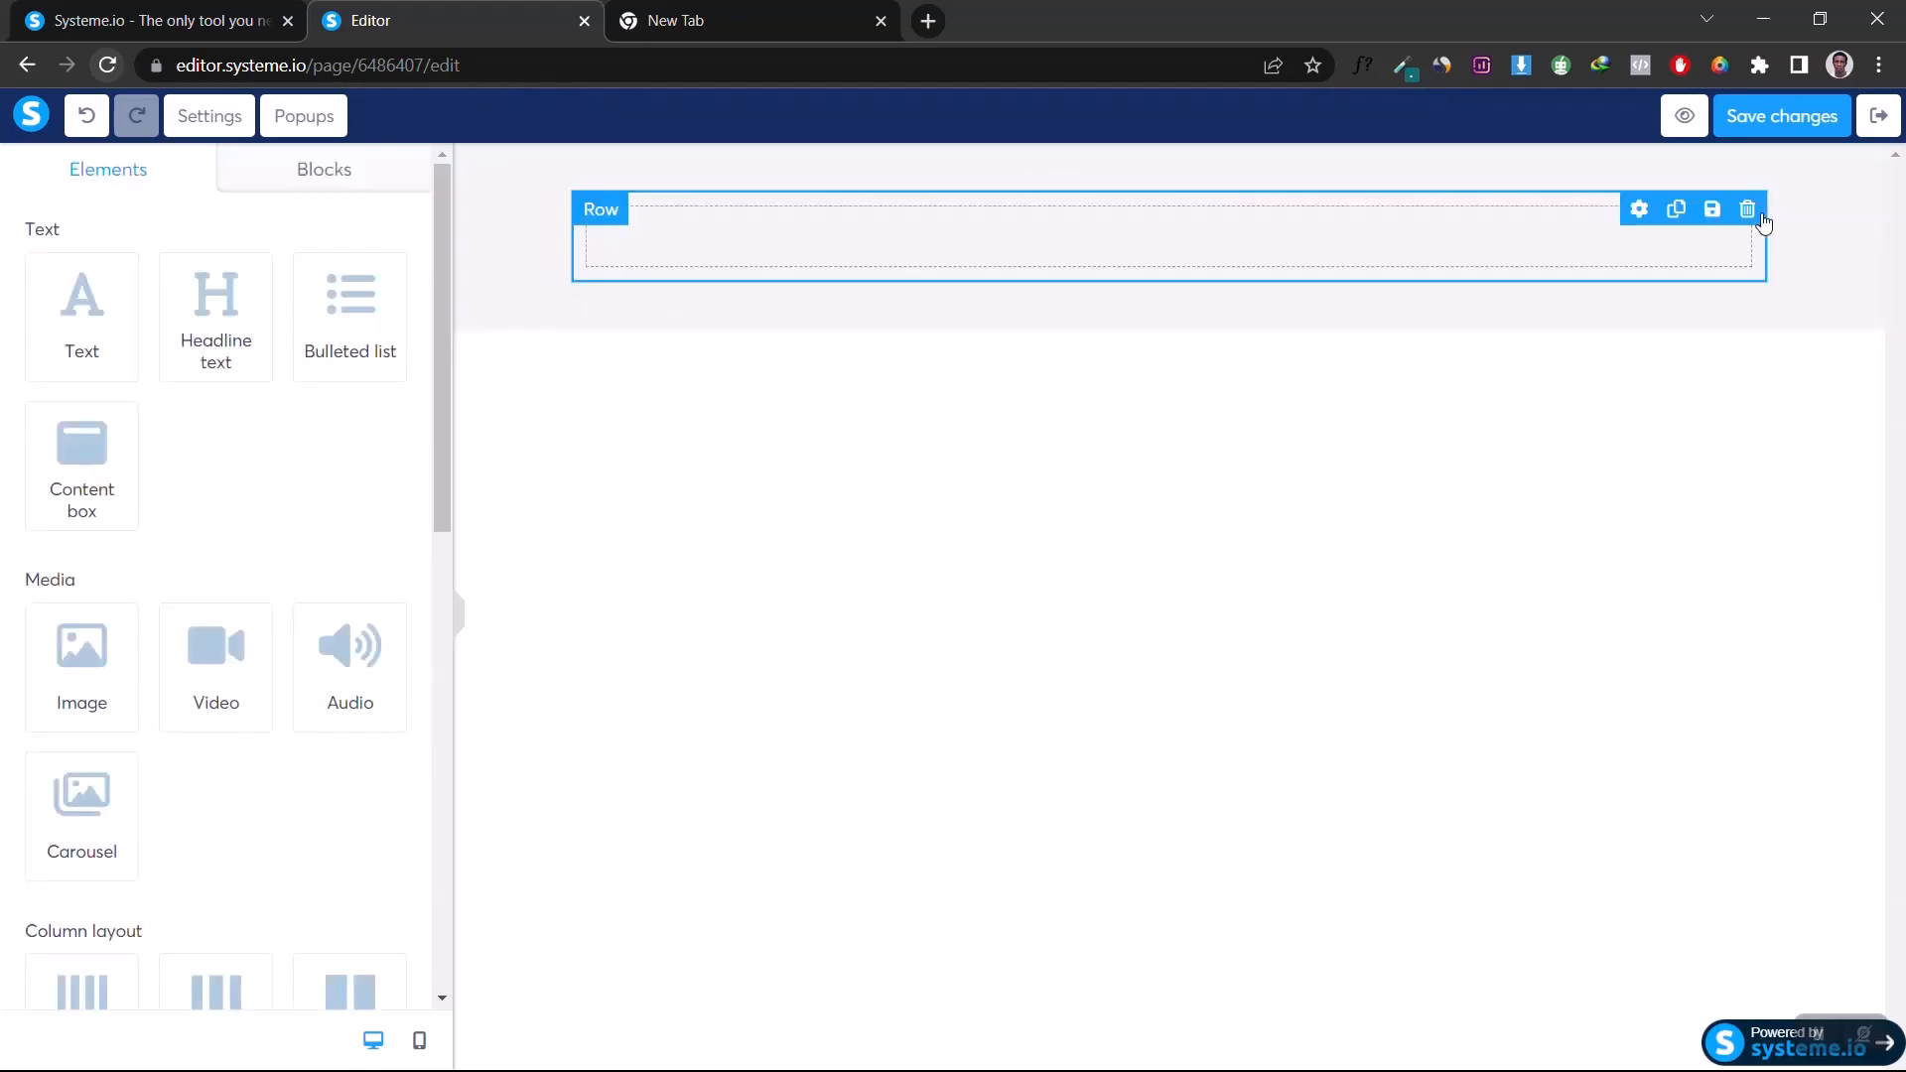
click(1639, 210)
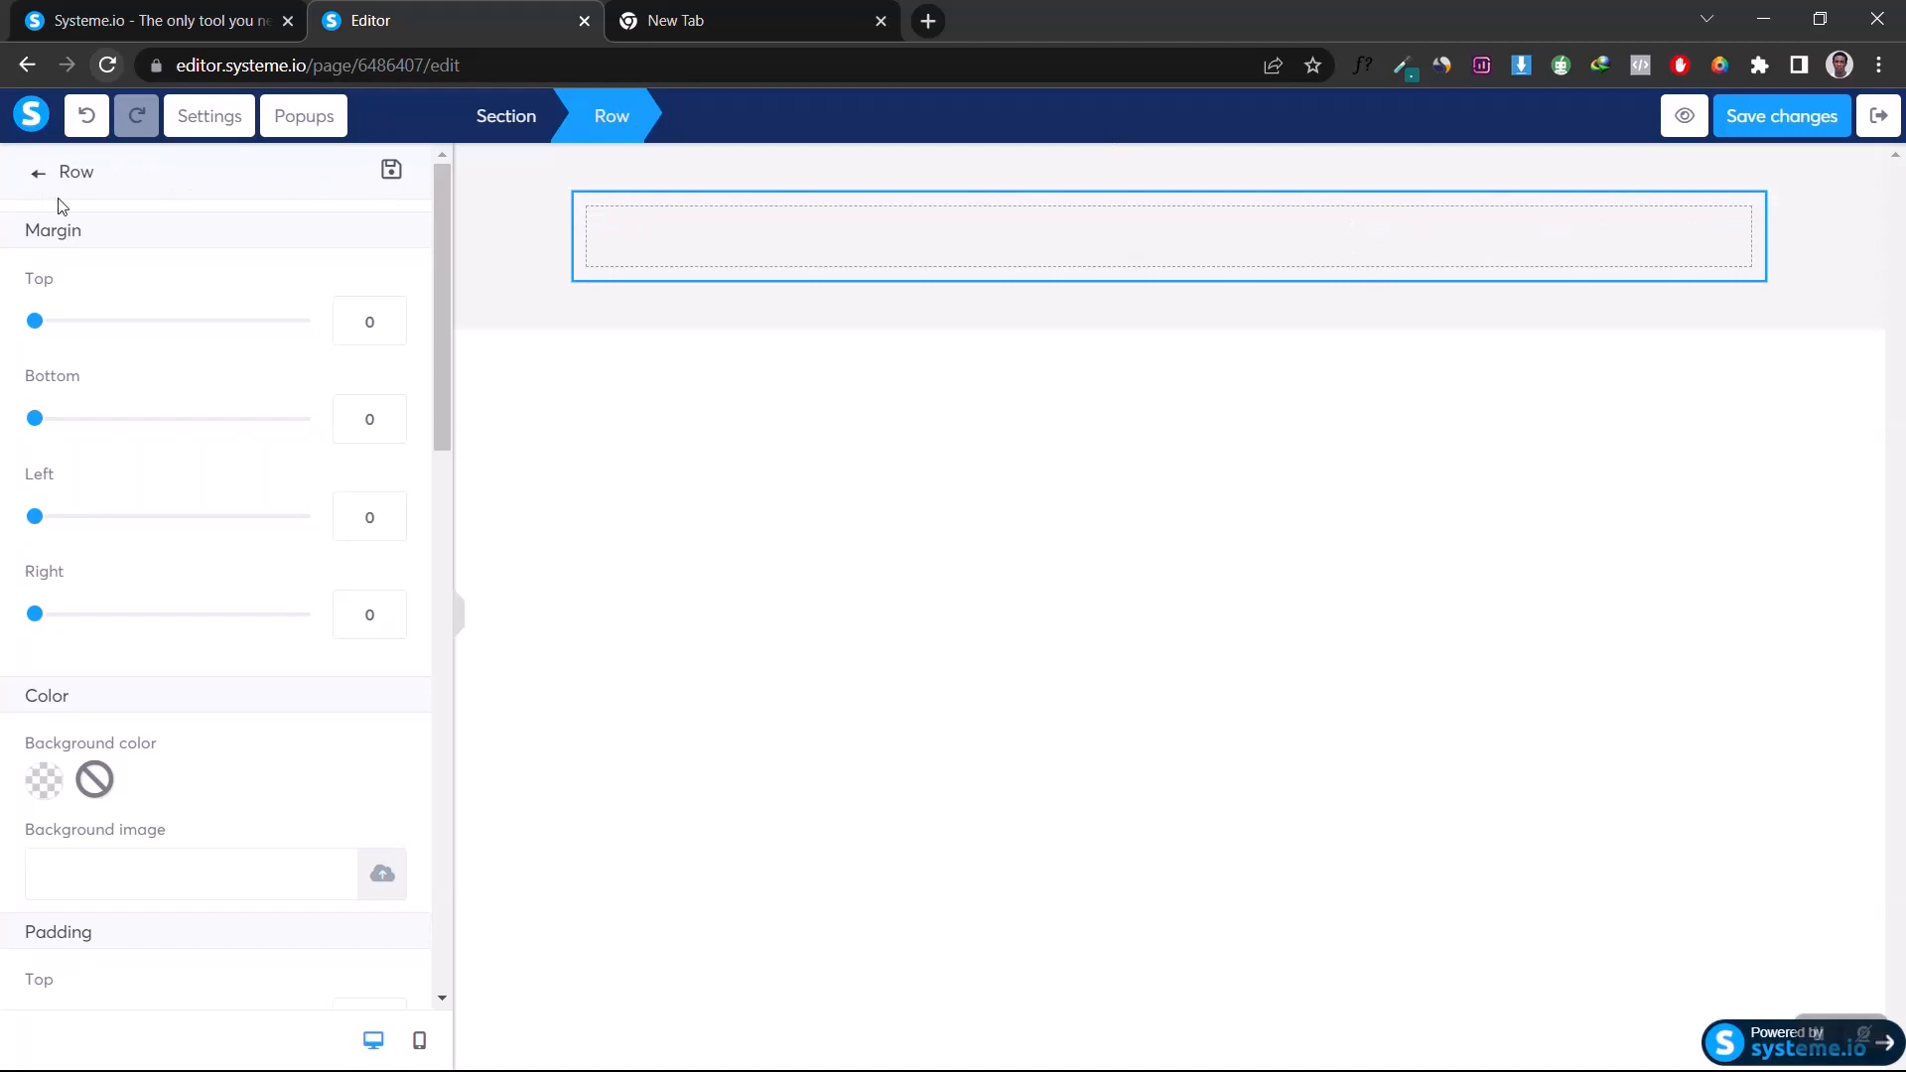
click(37, 173)
Step: Build the section layout from a two-column element with one single row above it and one single row below it
scroll(104, 695, down, 3)
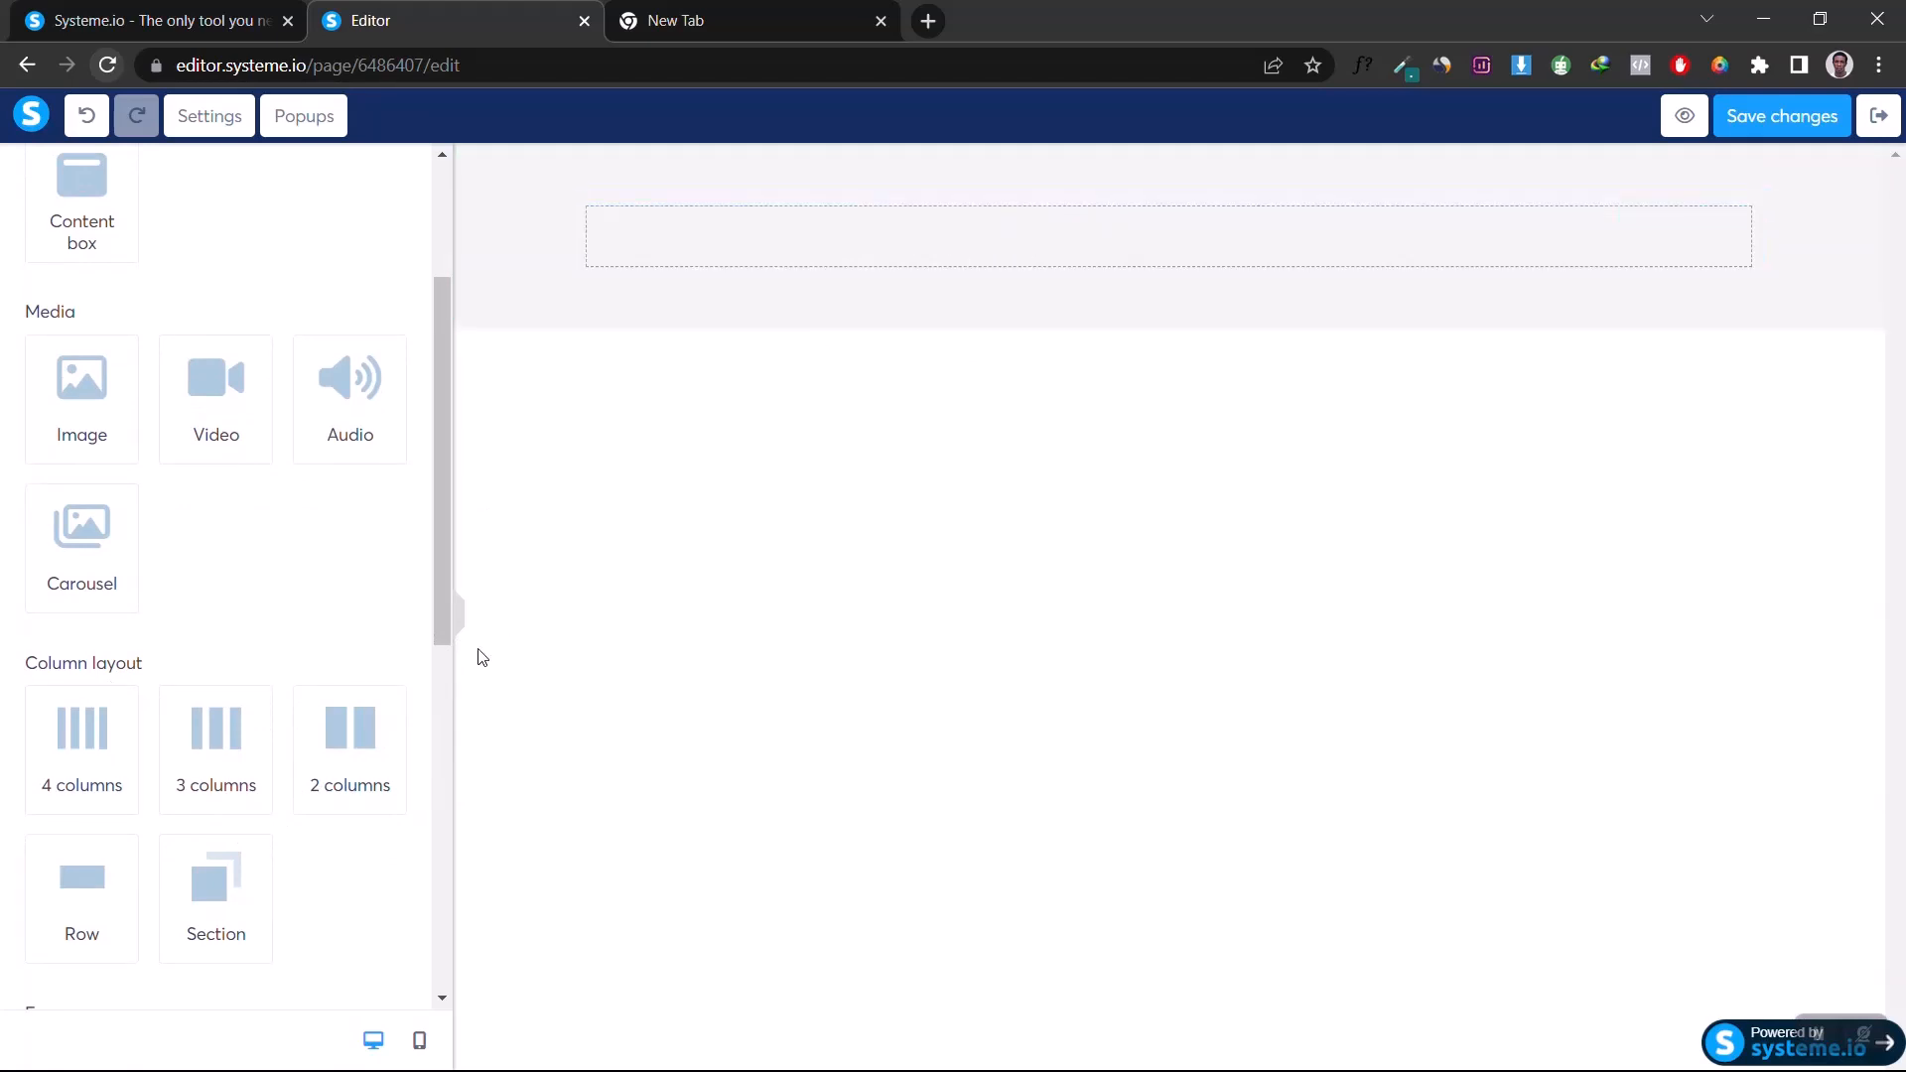
drag(371, 731, 895, 240)
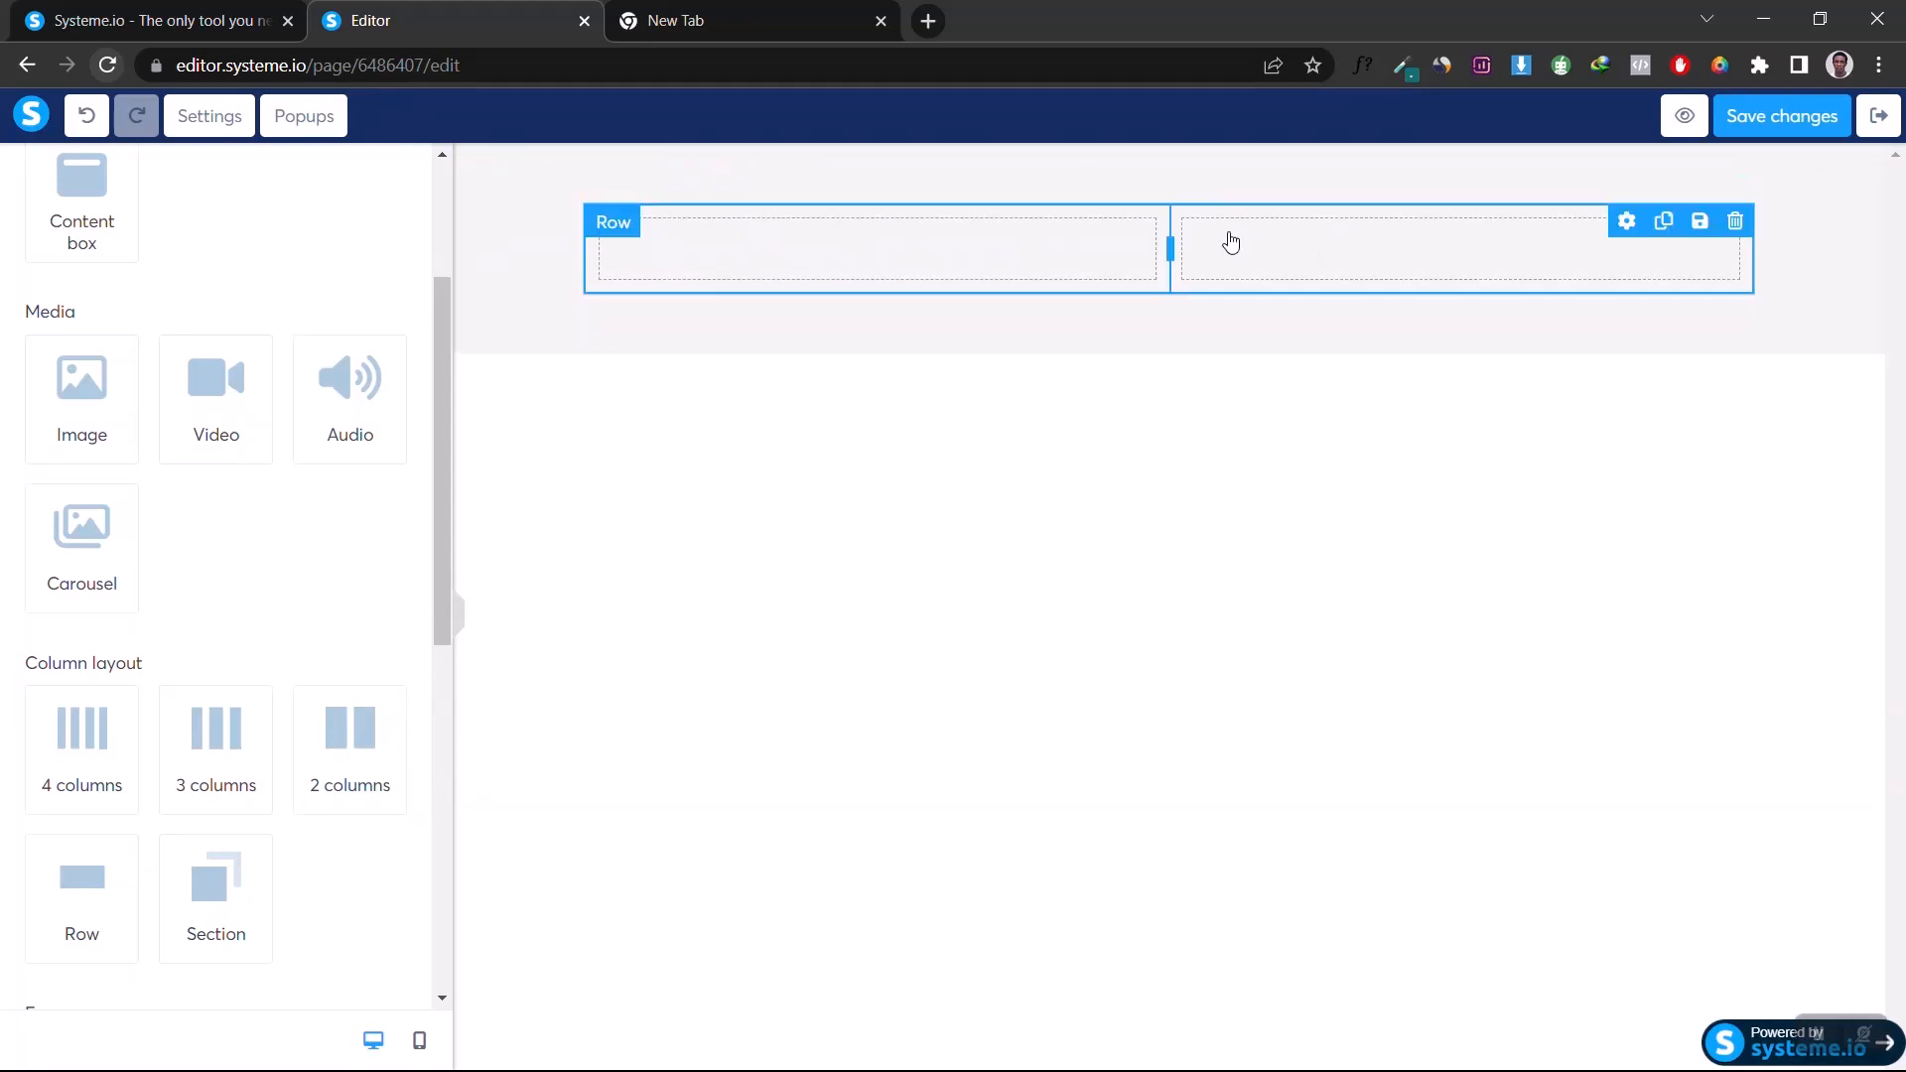
drag(82, 874, 997, 218)
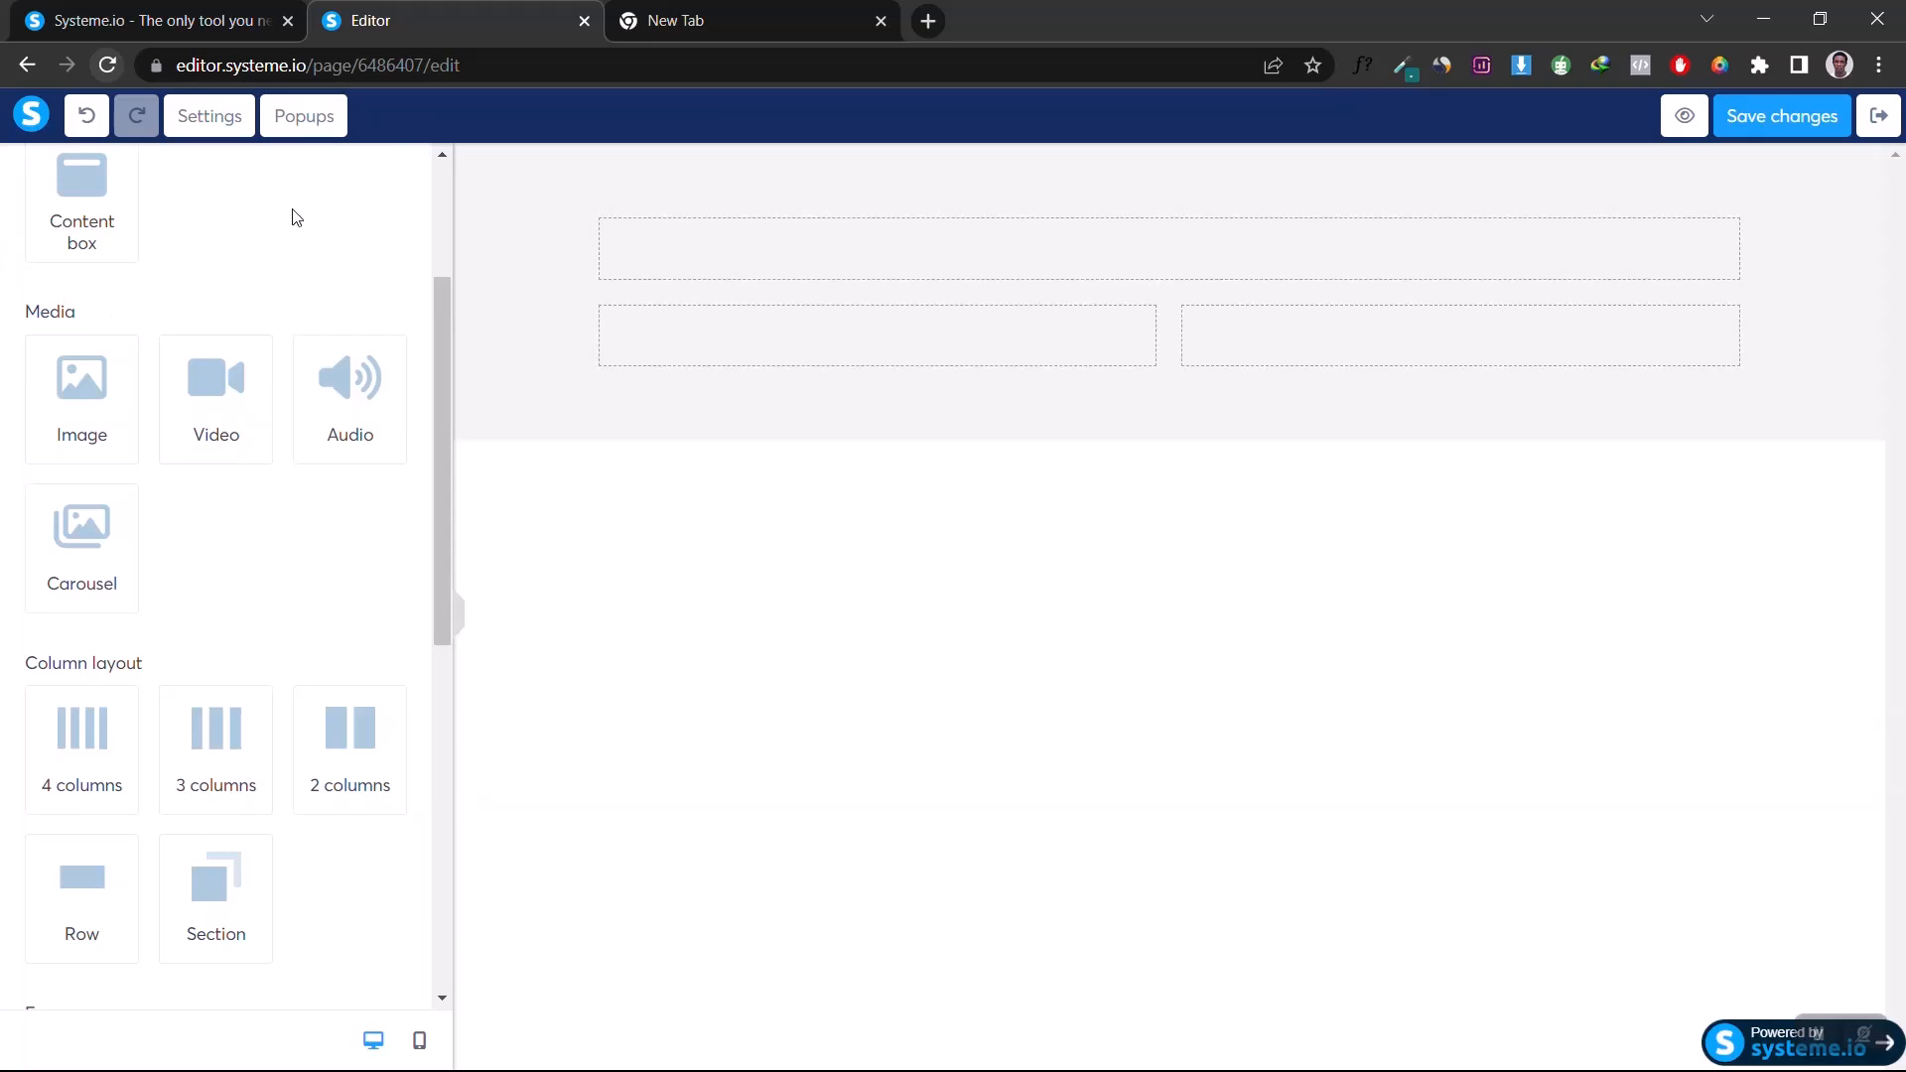
drag(74, 880, 971, 389)
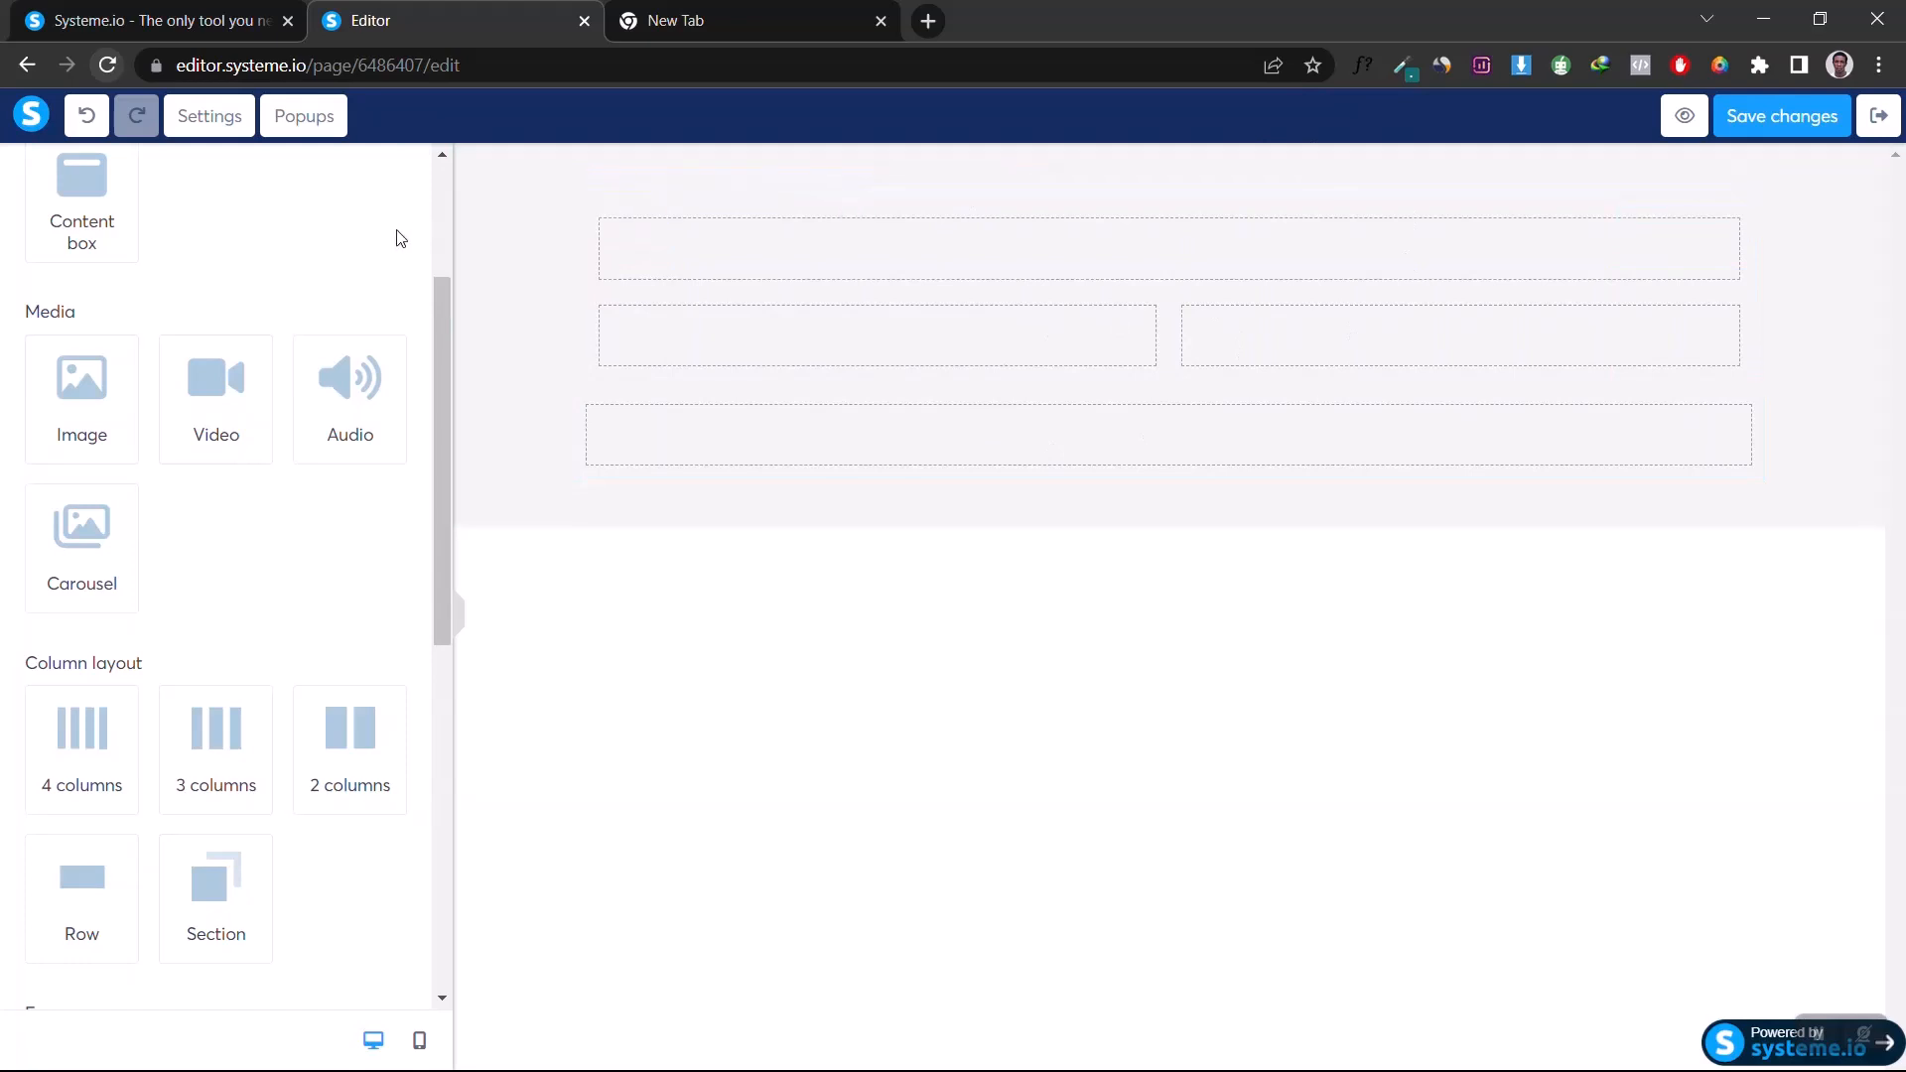
Step: Add a Text element to the page and place it in the right column of the two-column row
scroll(396, 234, up, 3)
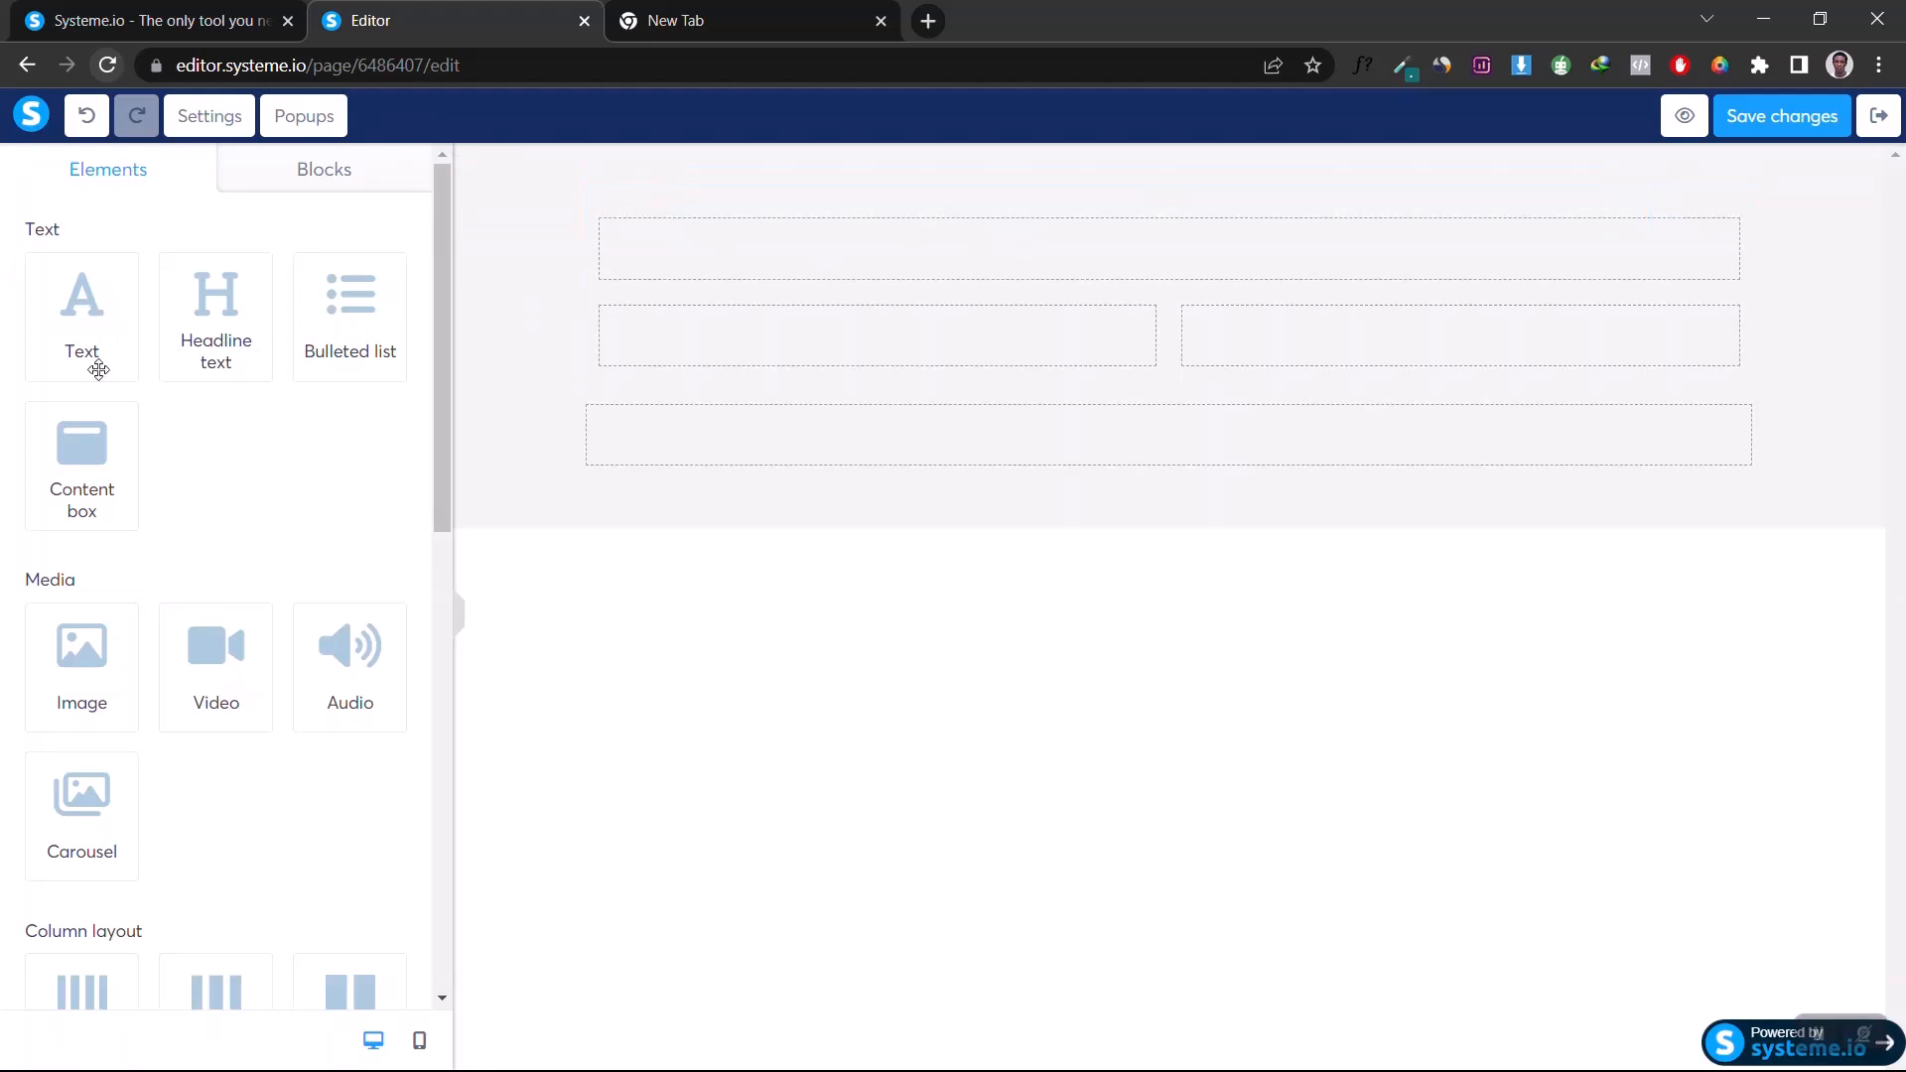
drag(87, 318, 749, 227)
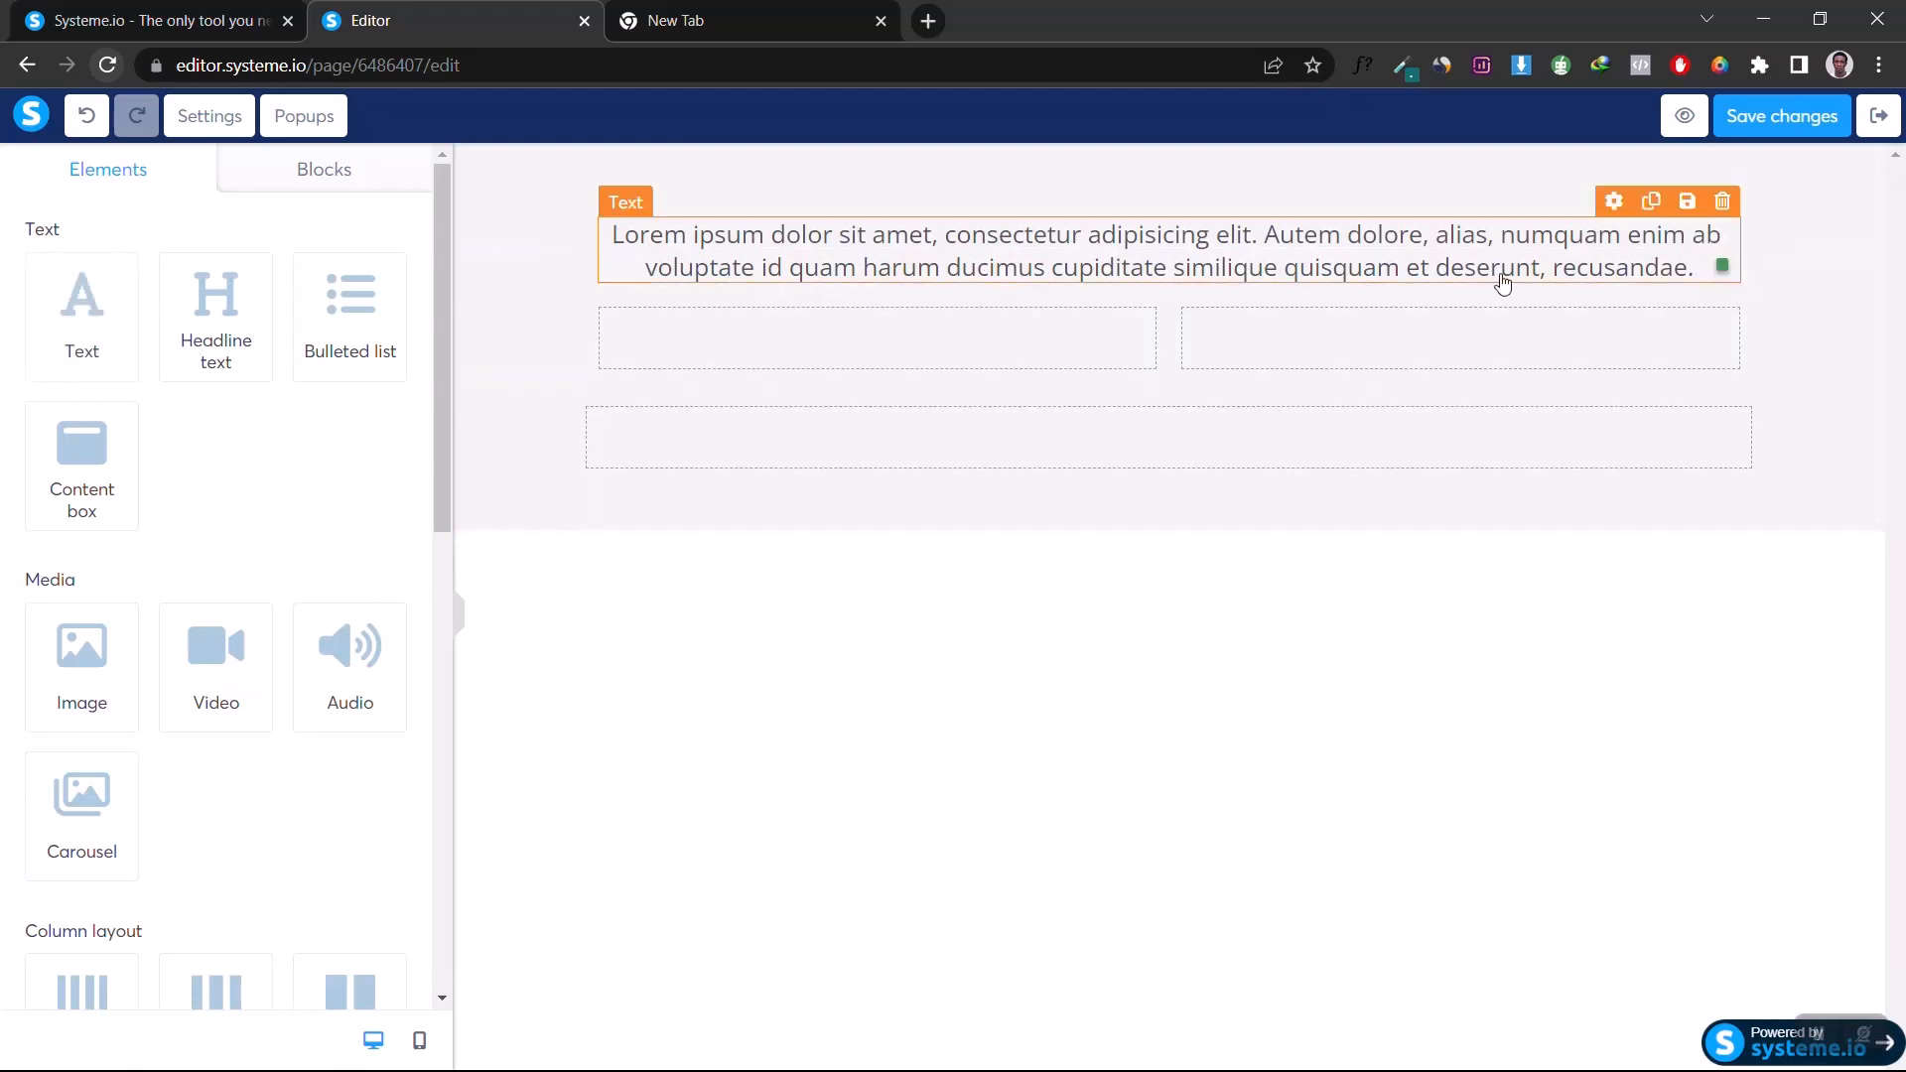
click(1651, 202)
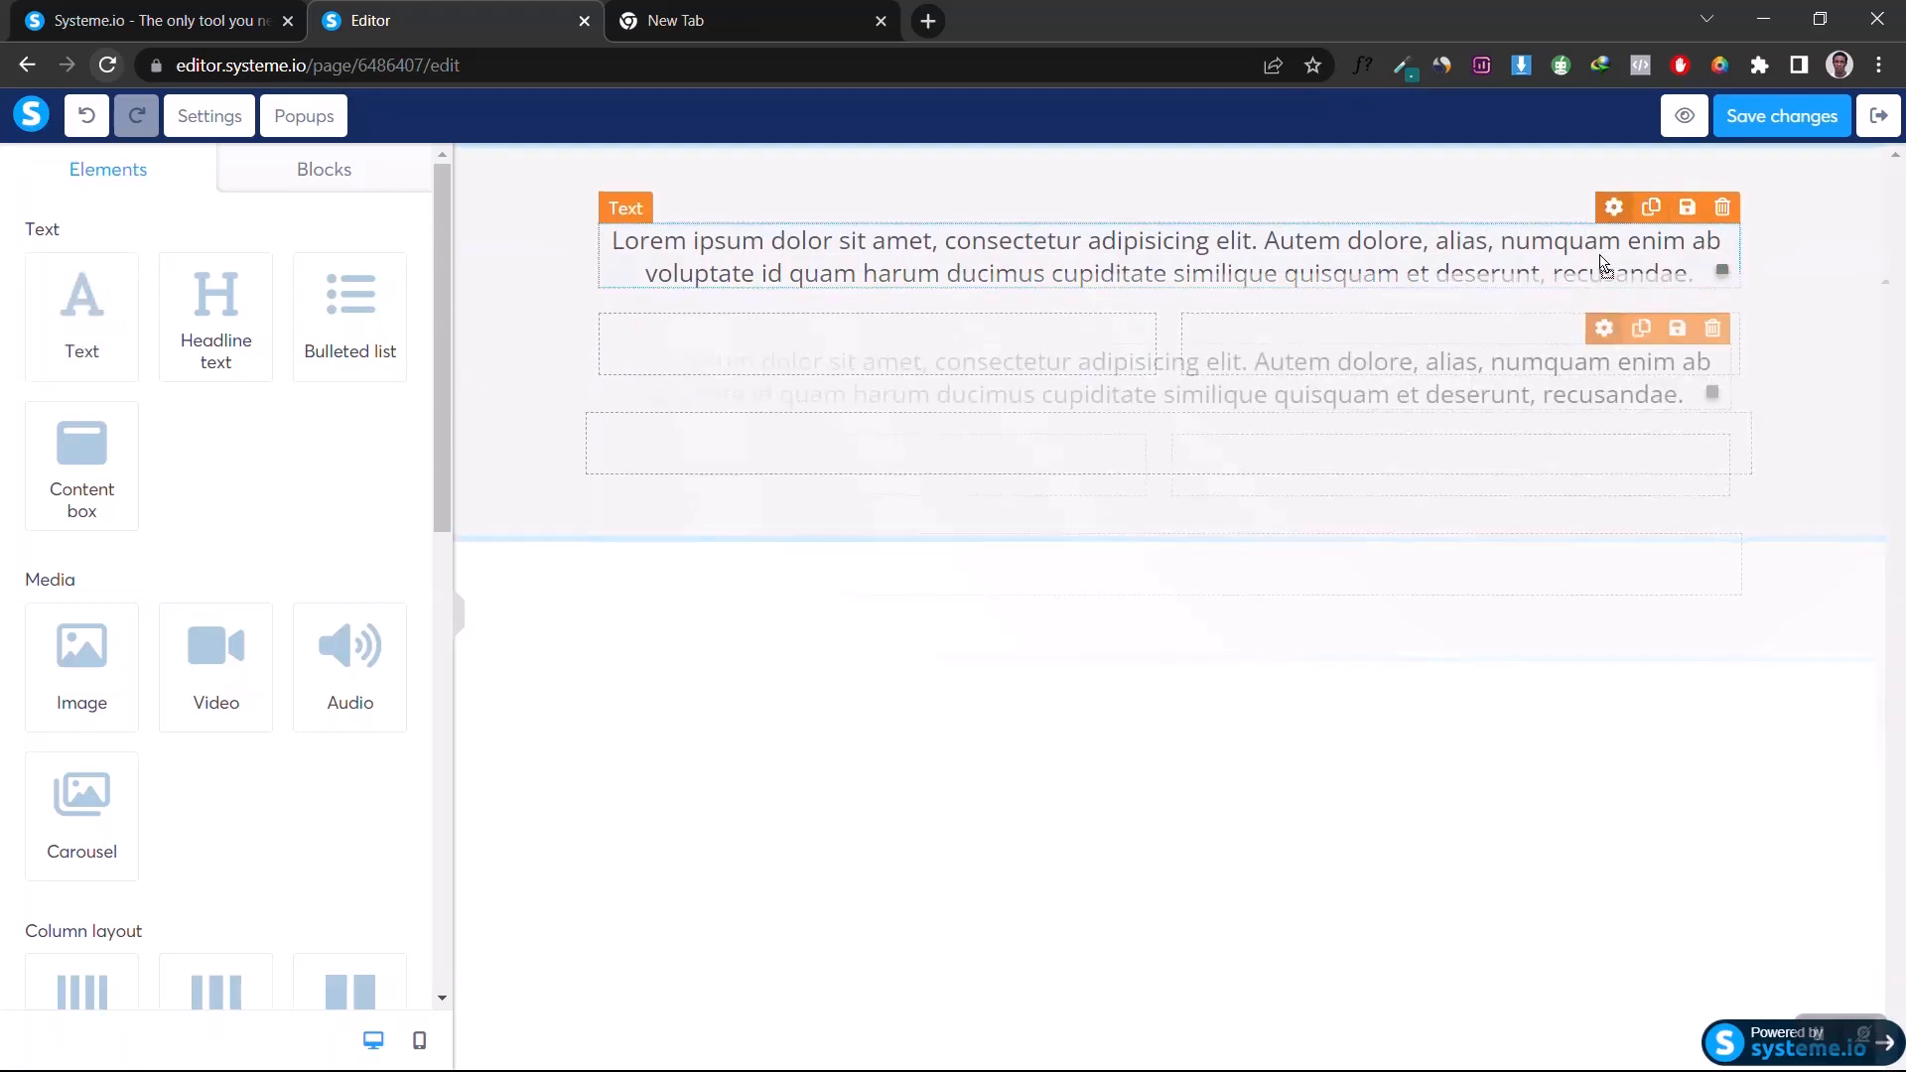
drag(1588, 314, 1583, 352)
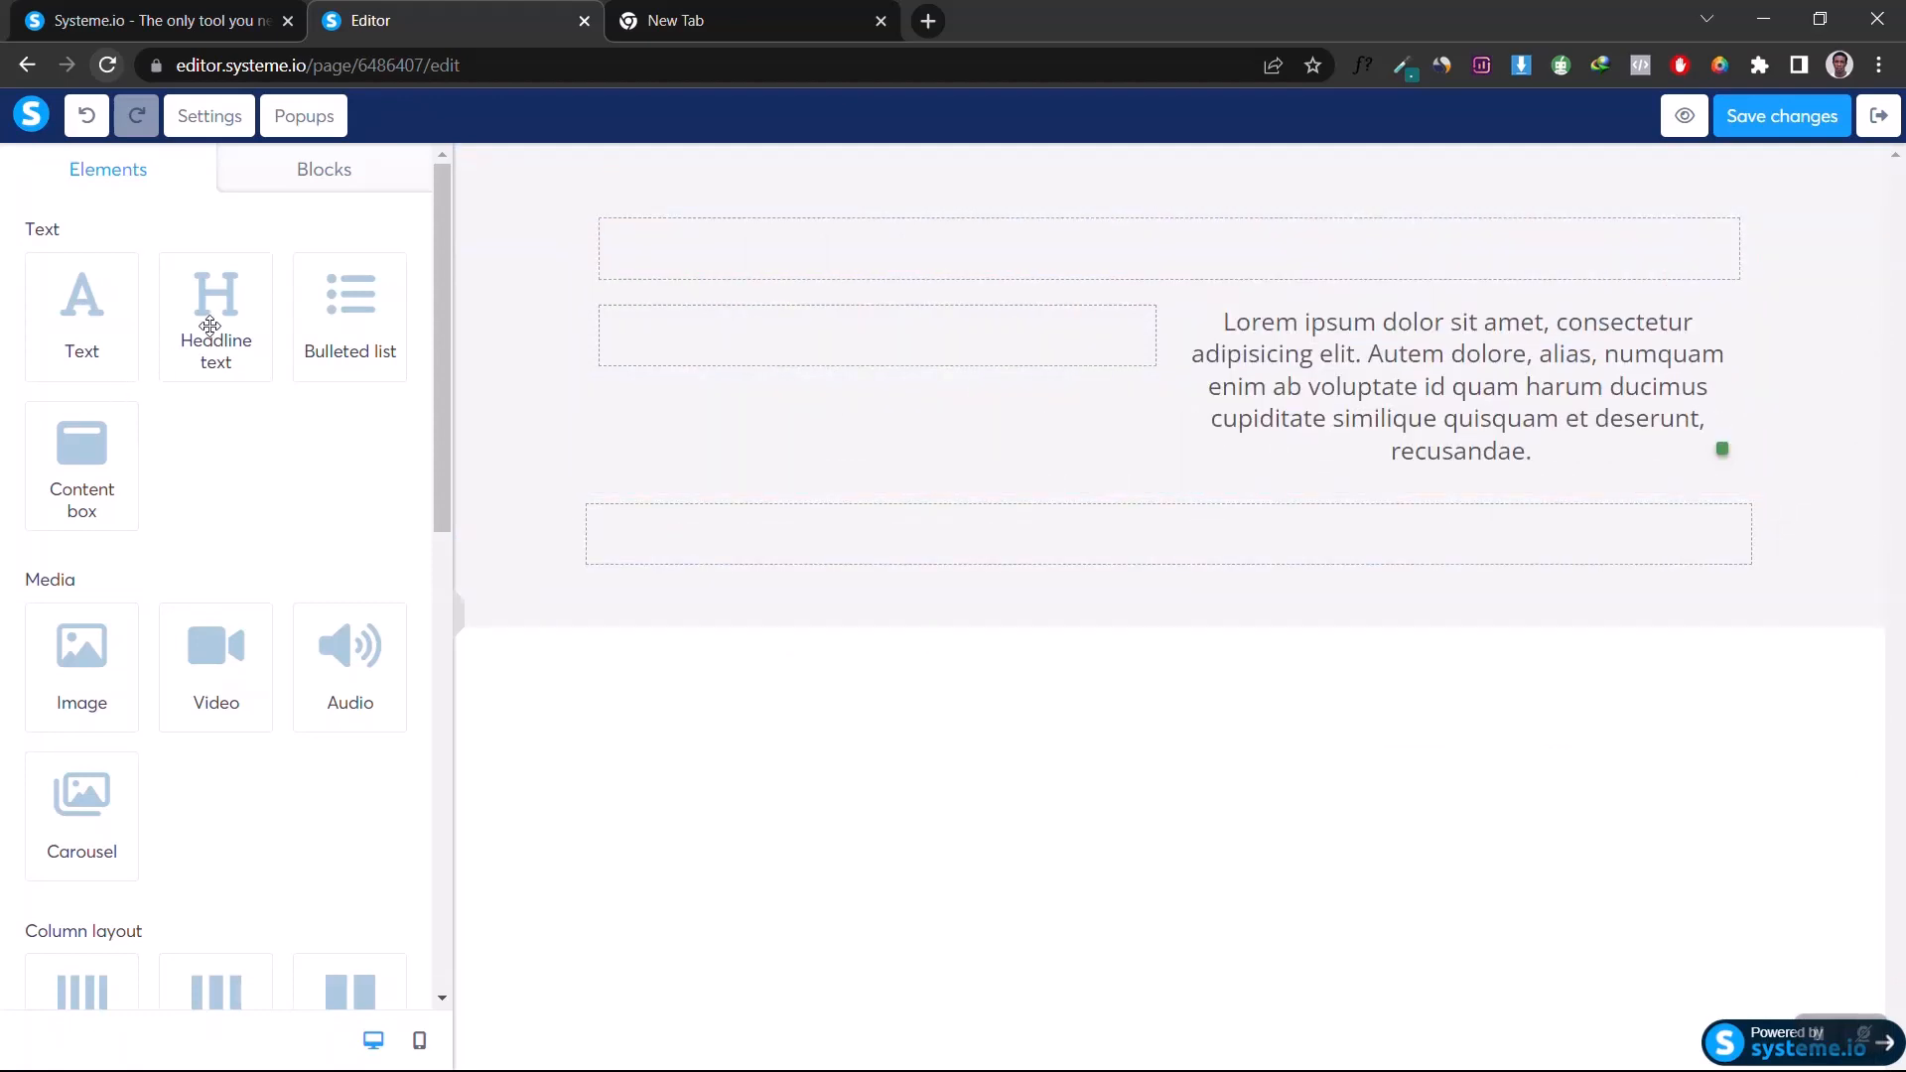
Step: Place a Headline text element in the top row and an Image element in the left column
drag(209, 325, 739, 238)
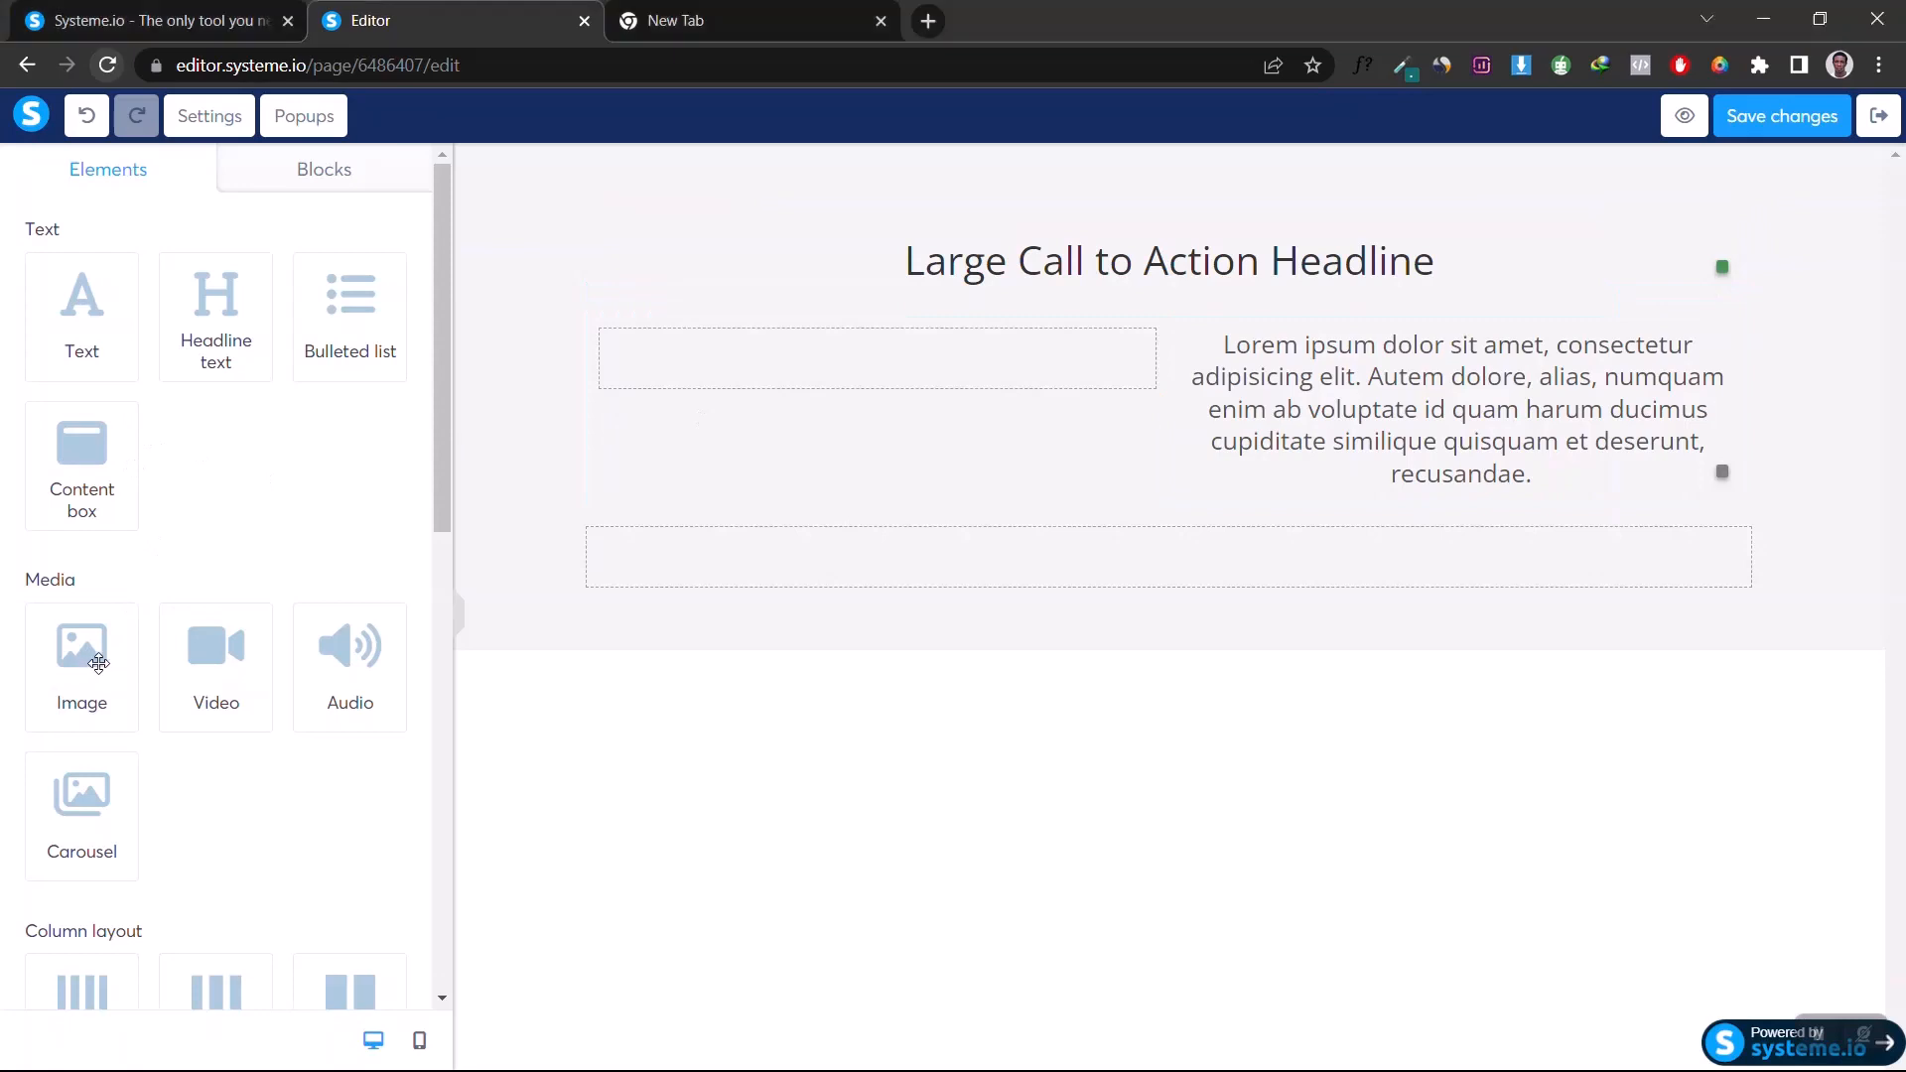
drag(91, 664, 930, 336)
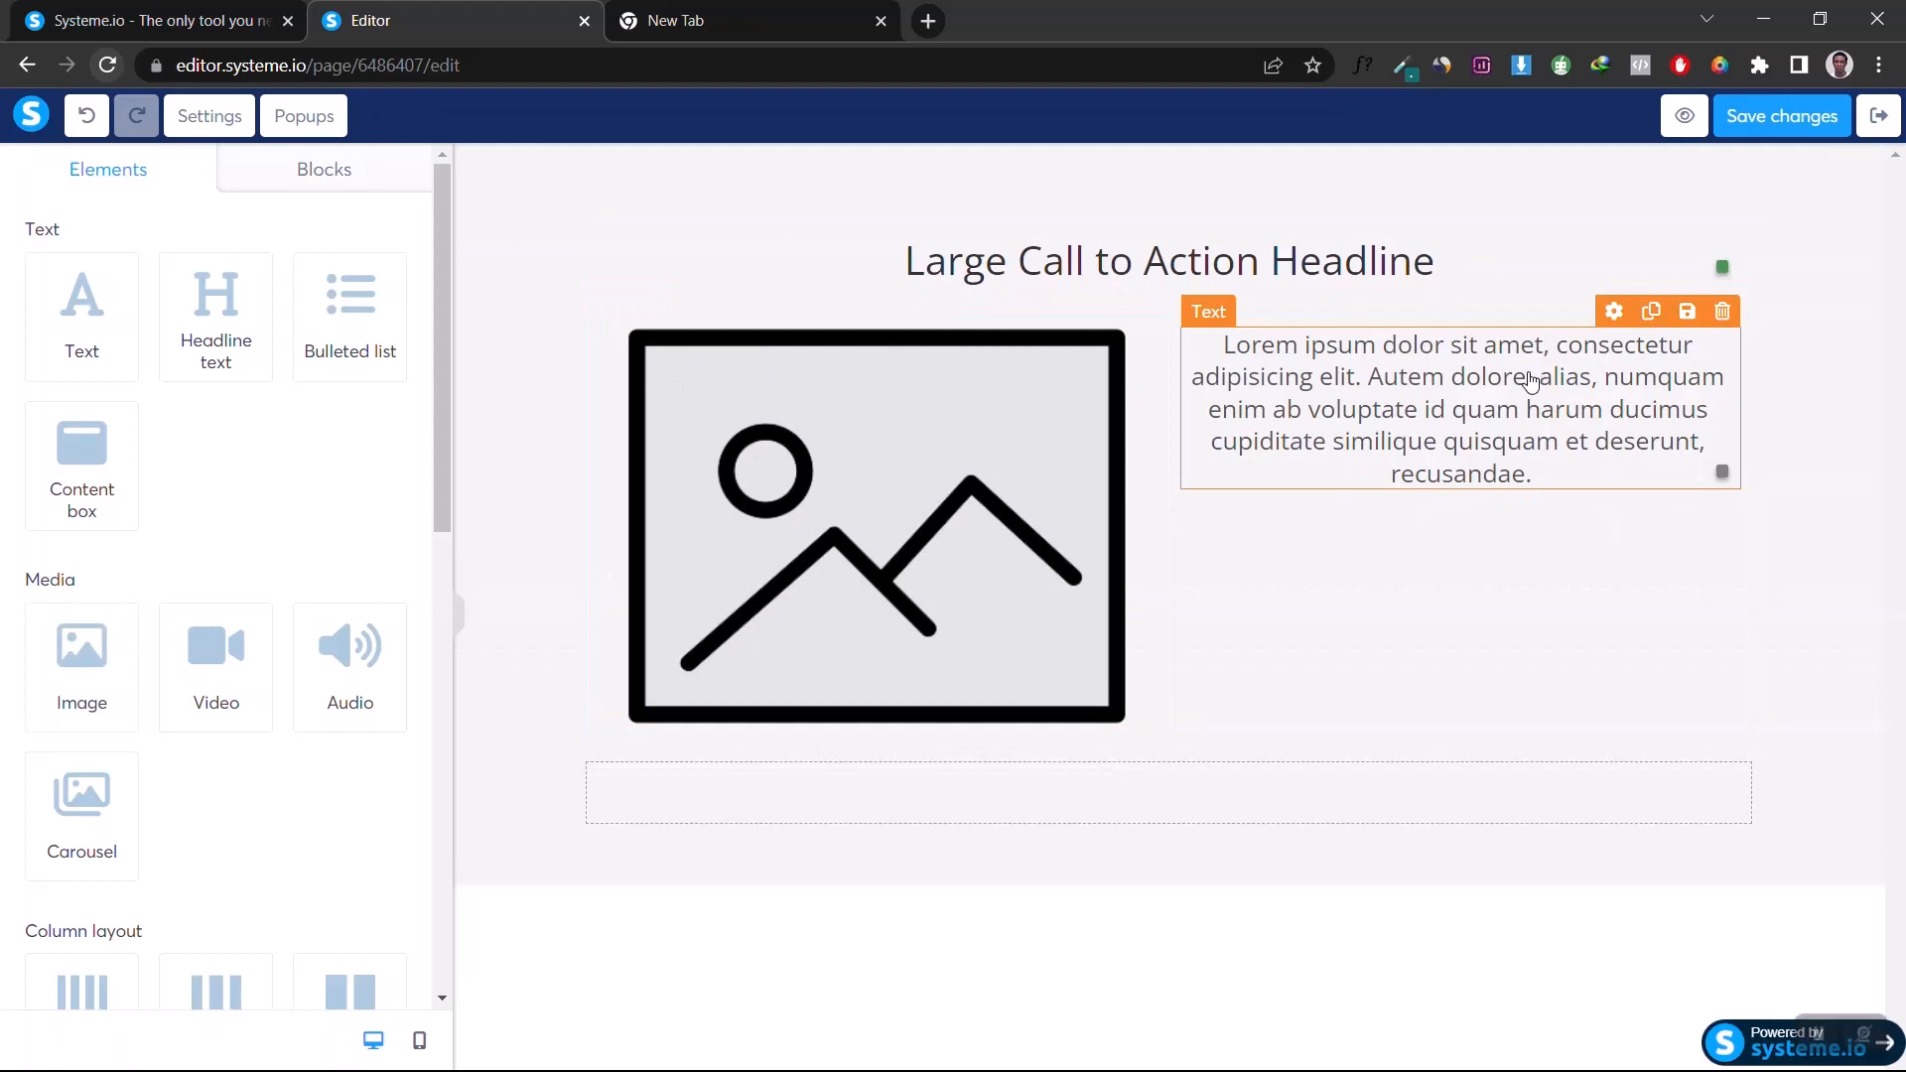
Step: Add two Form input elements and a Button beneath the text in the right column
scroll(5, 569, down, 2)
scroll(5, 569, down, 6)
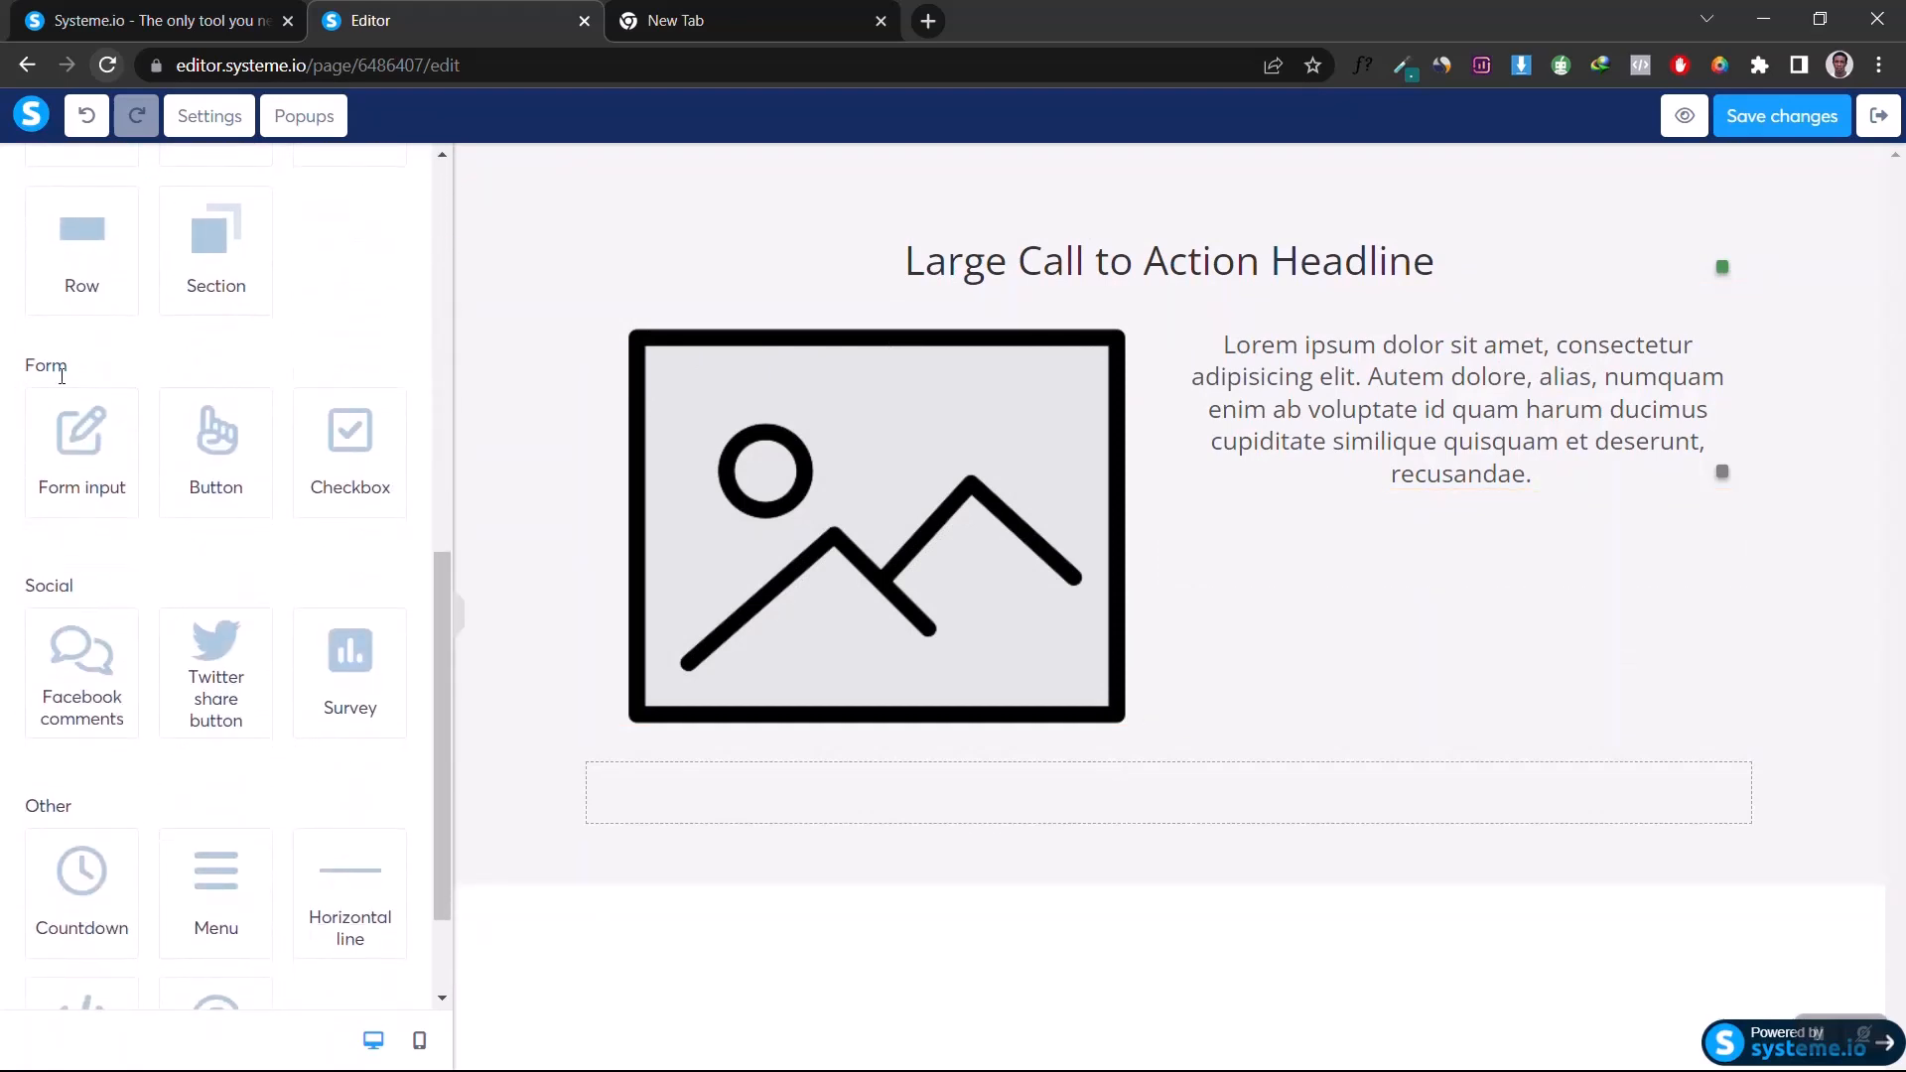
drag(78, 427, 1558, 485)
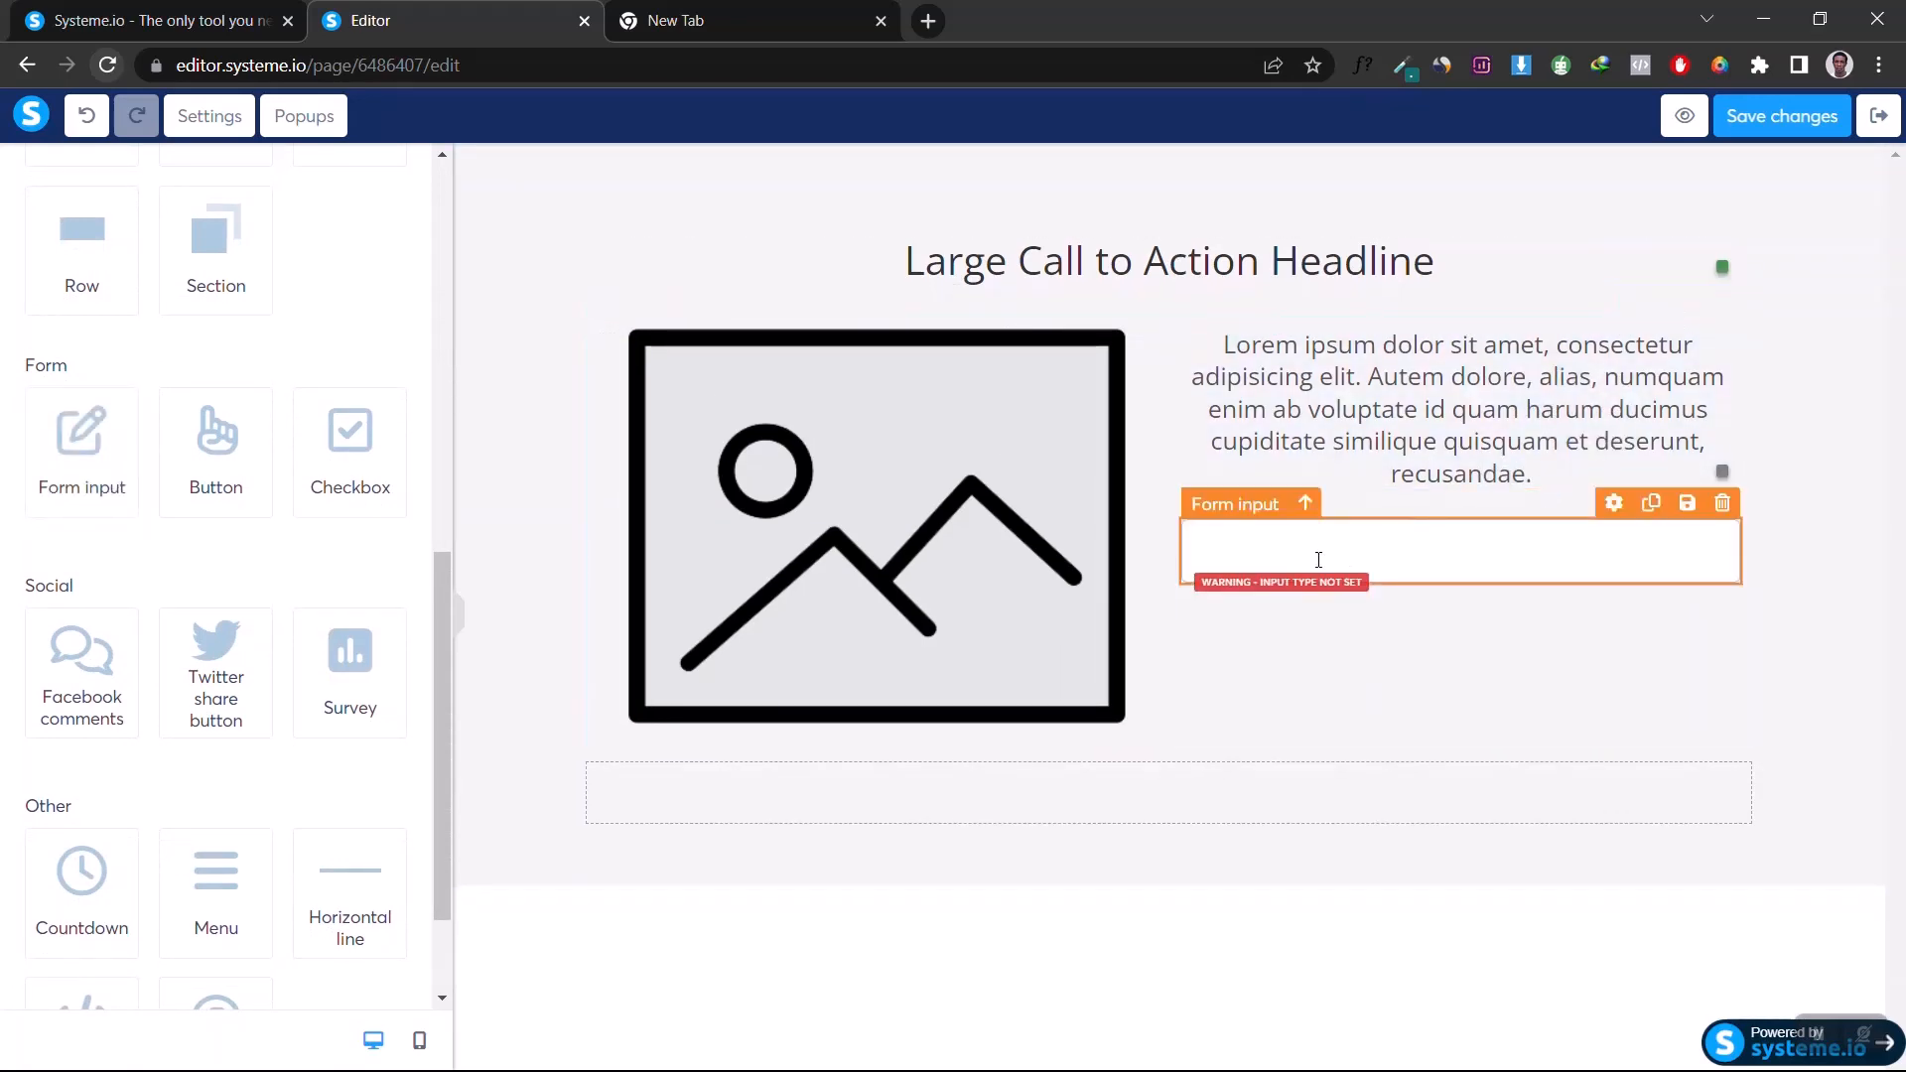
drag(99, 441, 1350, 625)
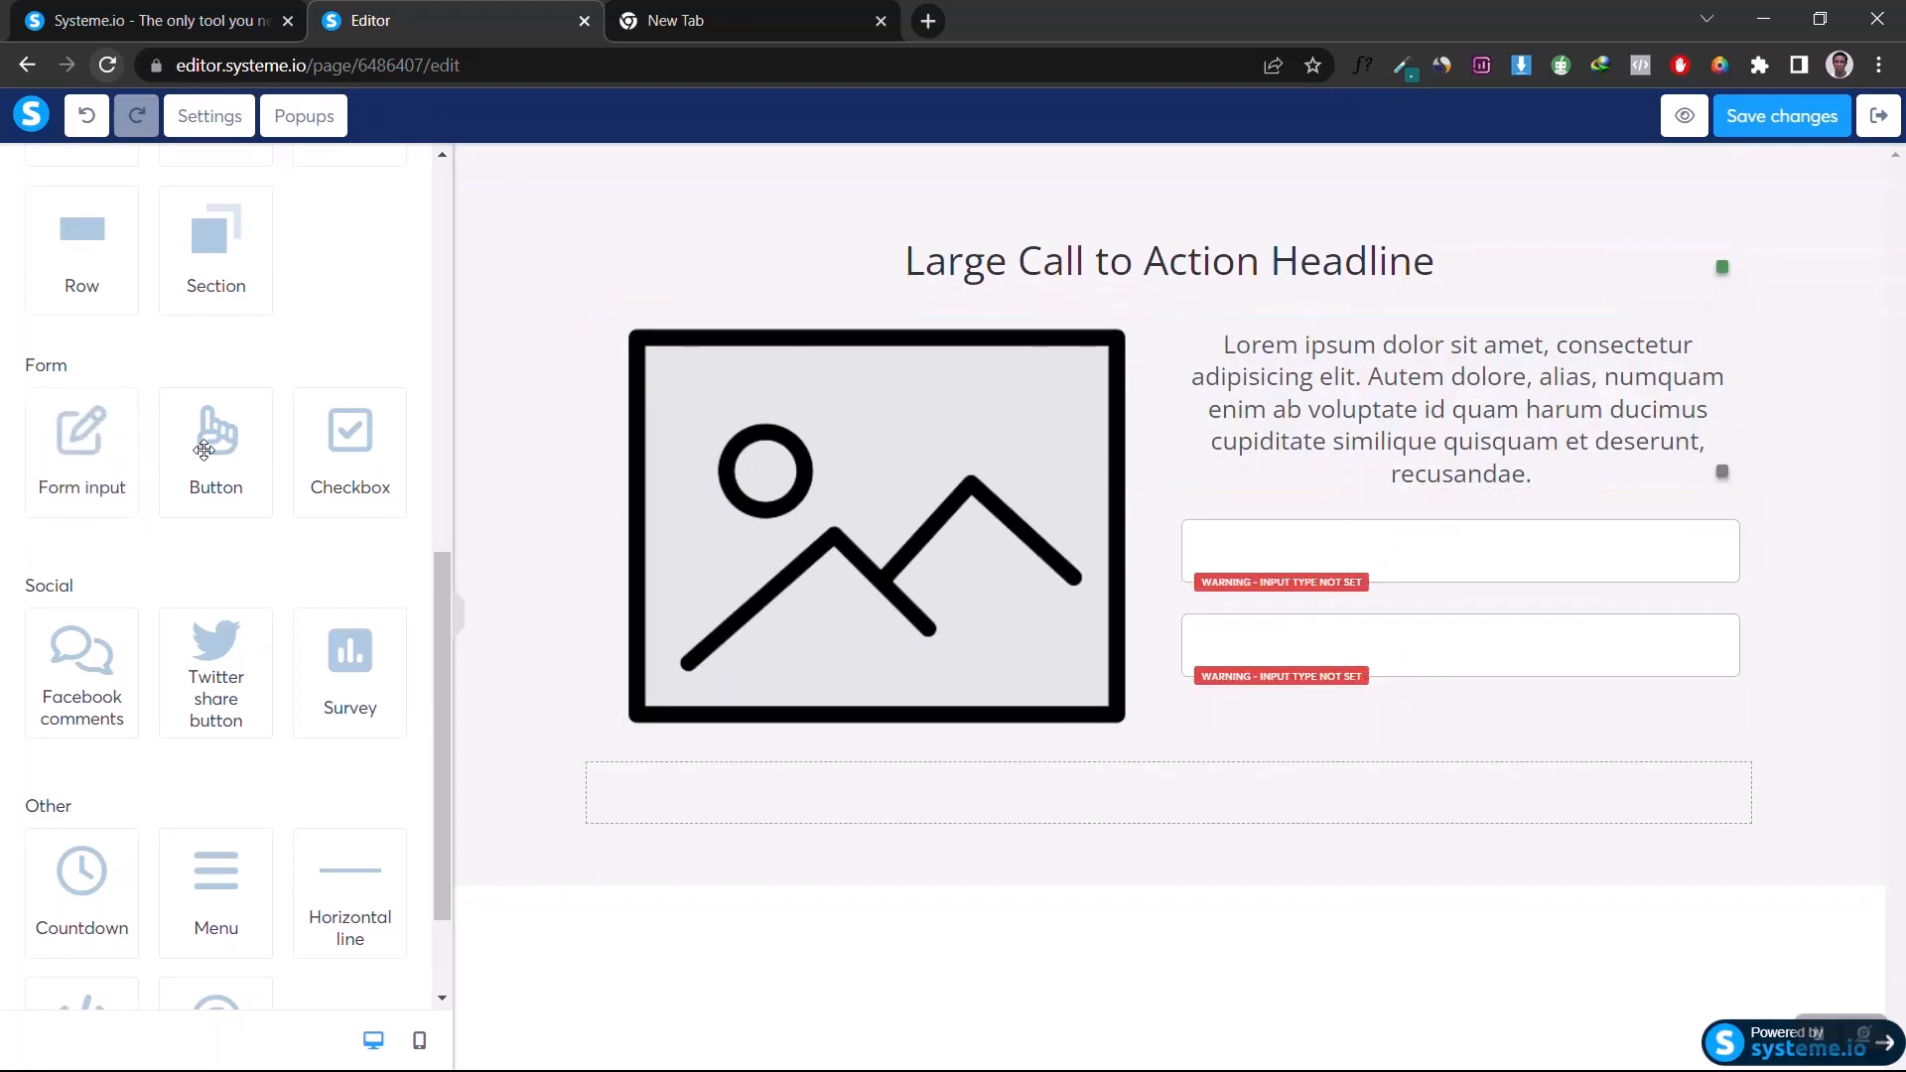
drag(204, 450, 1456, 686)
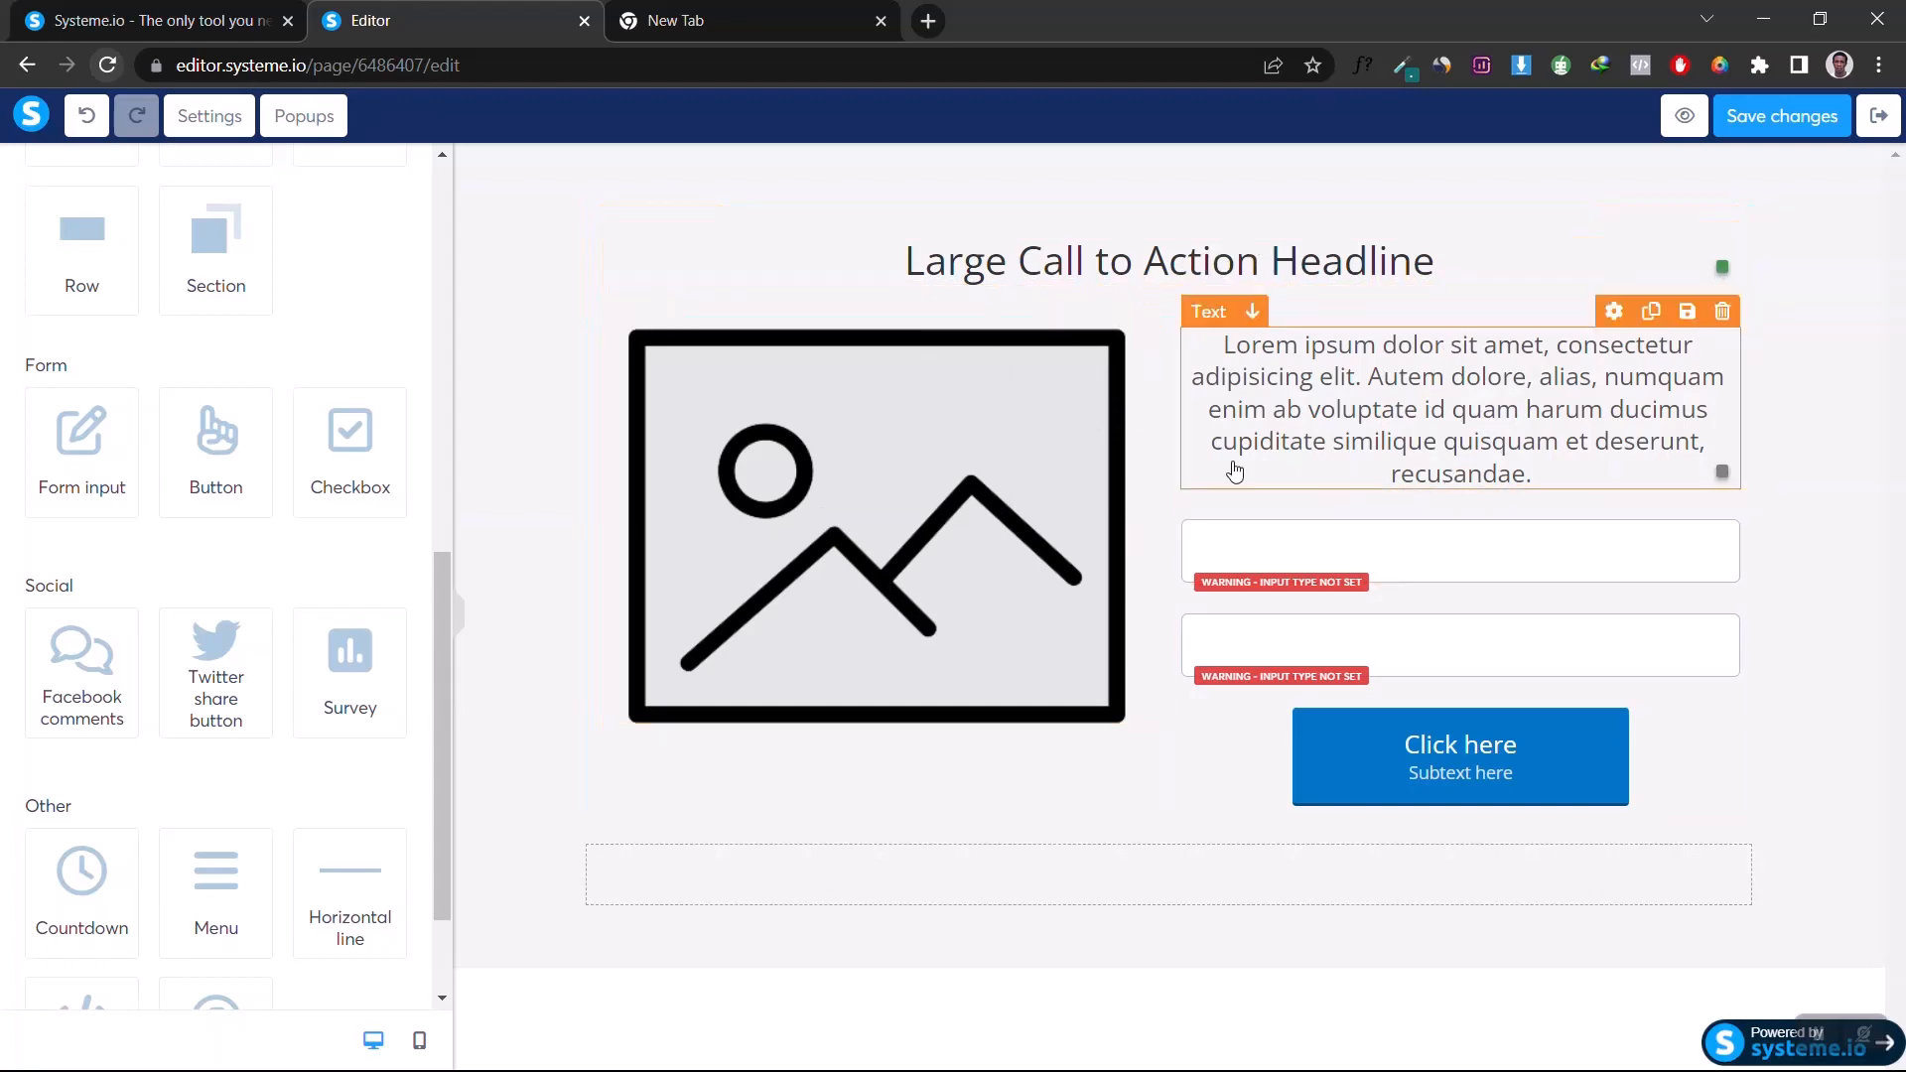
Step: Place another Text element in the single row below the two columns
scroll(64, 395, up, 9)
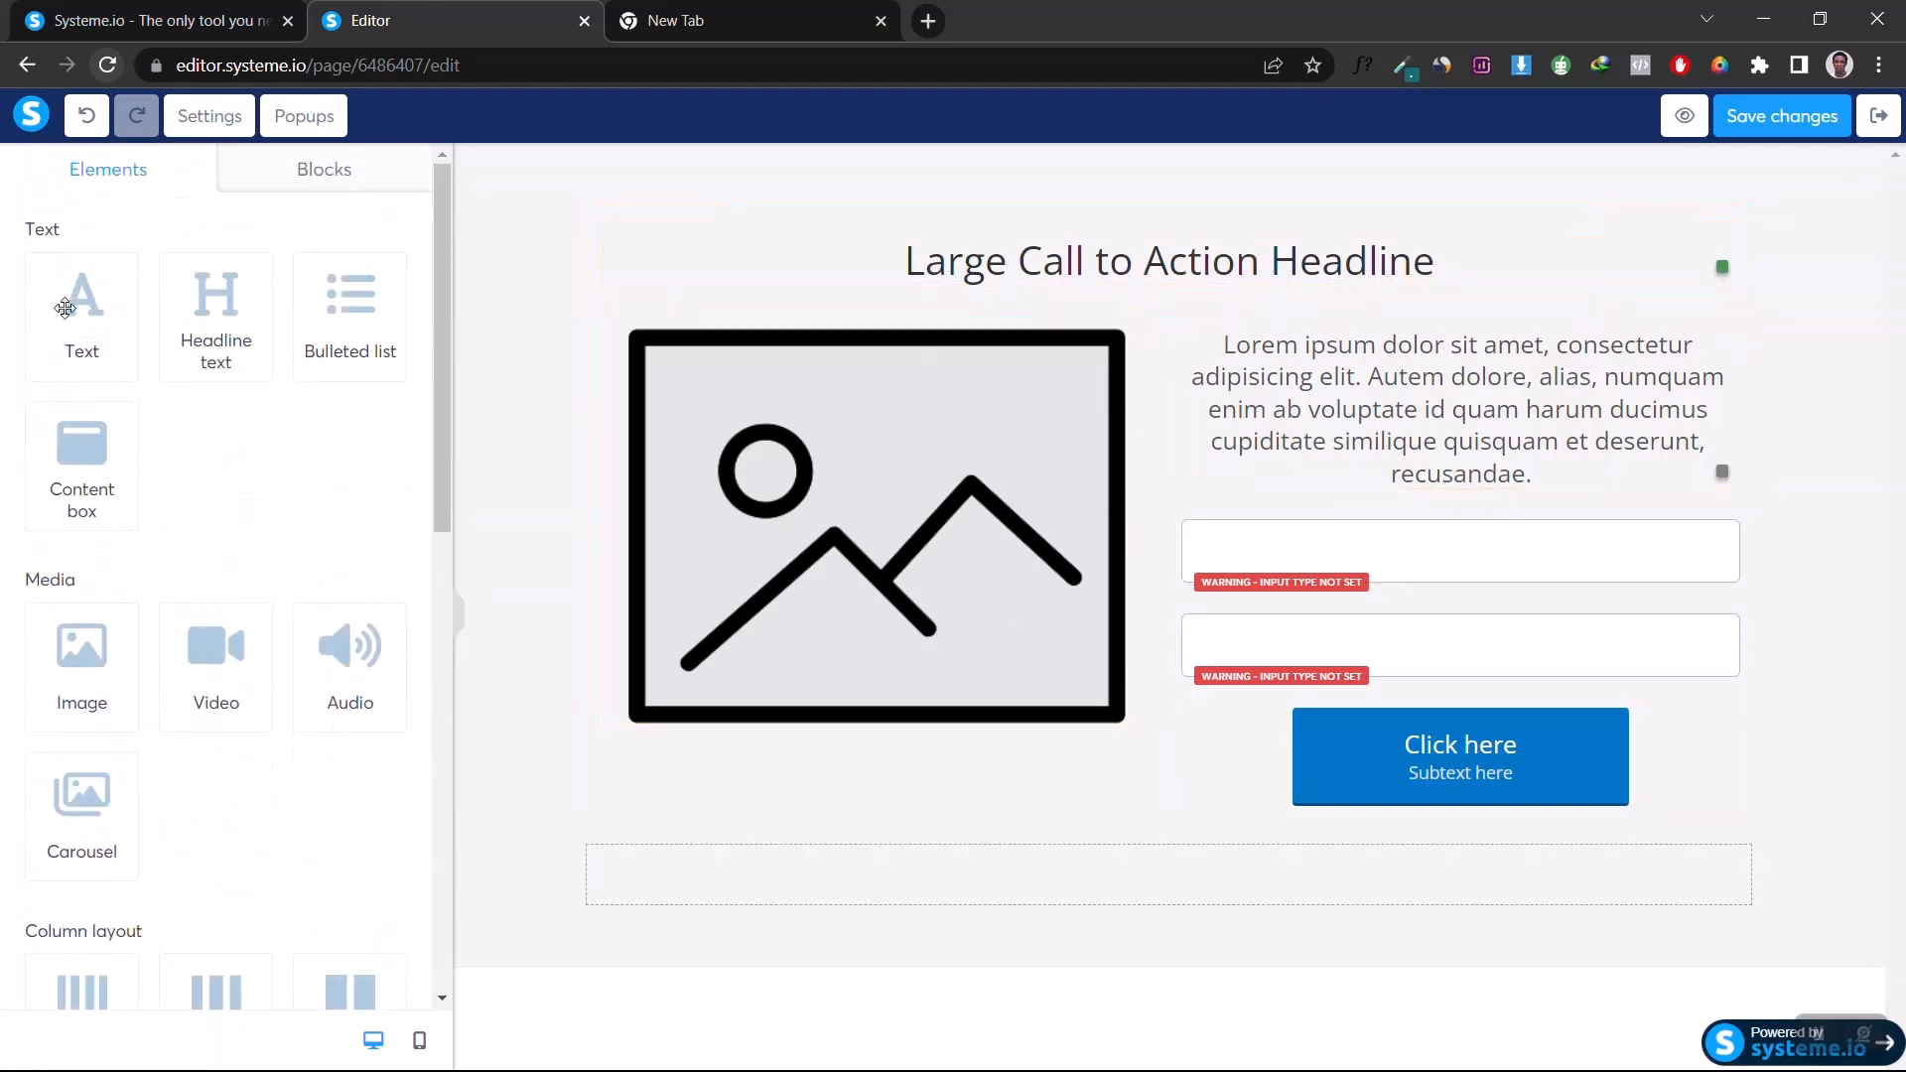
drag(80, 309, 1013, 873)
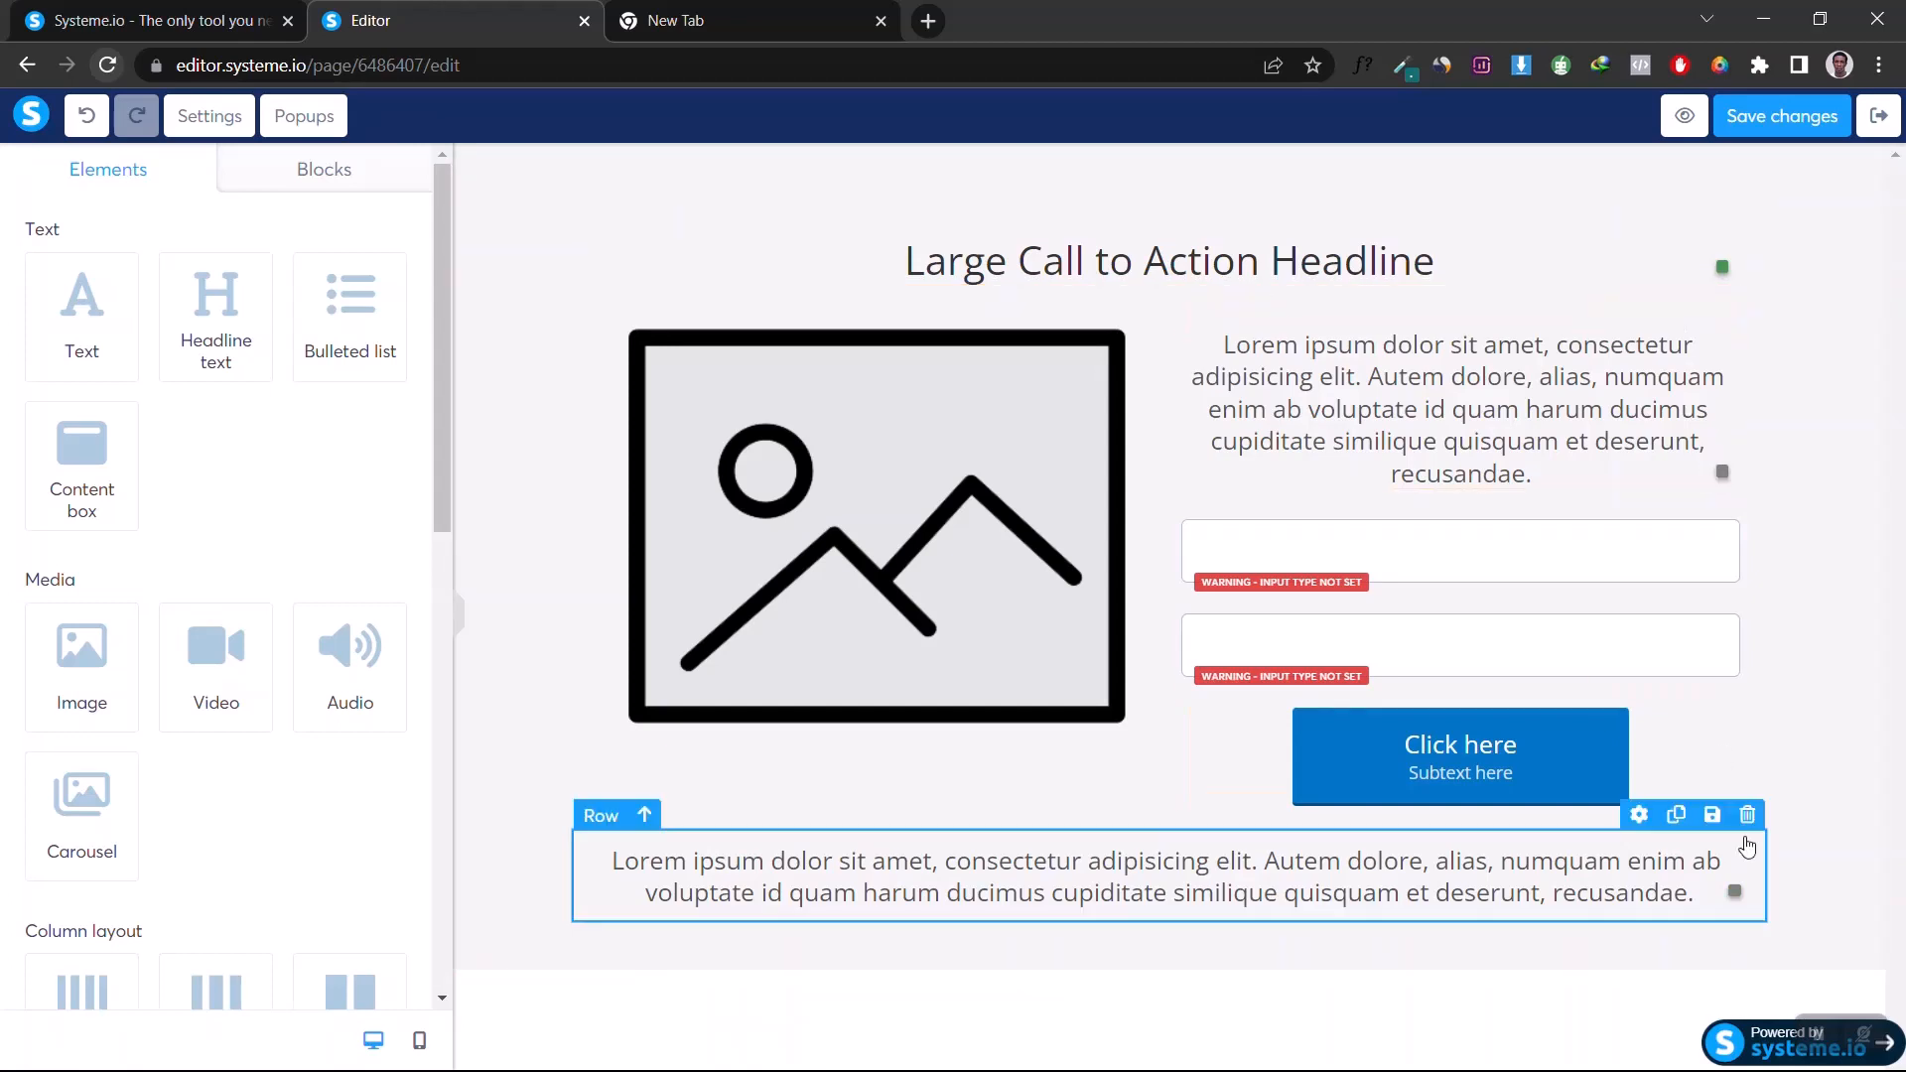
Step: Replace the headline with '*FREE DOWNLOAD Reveals "The Secret To Becoming Wealthy In The New Age And How I Designed My Best Life!"' in H1 style
click(1149, 284)
key(ctrl+a)
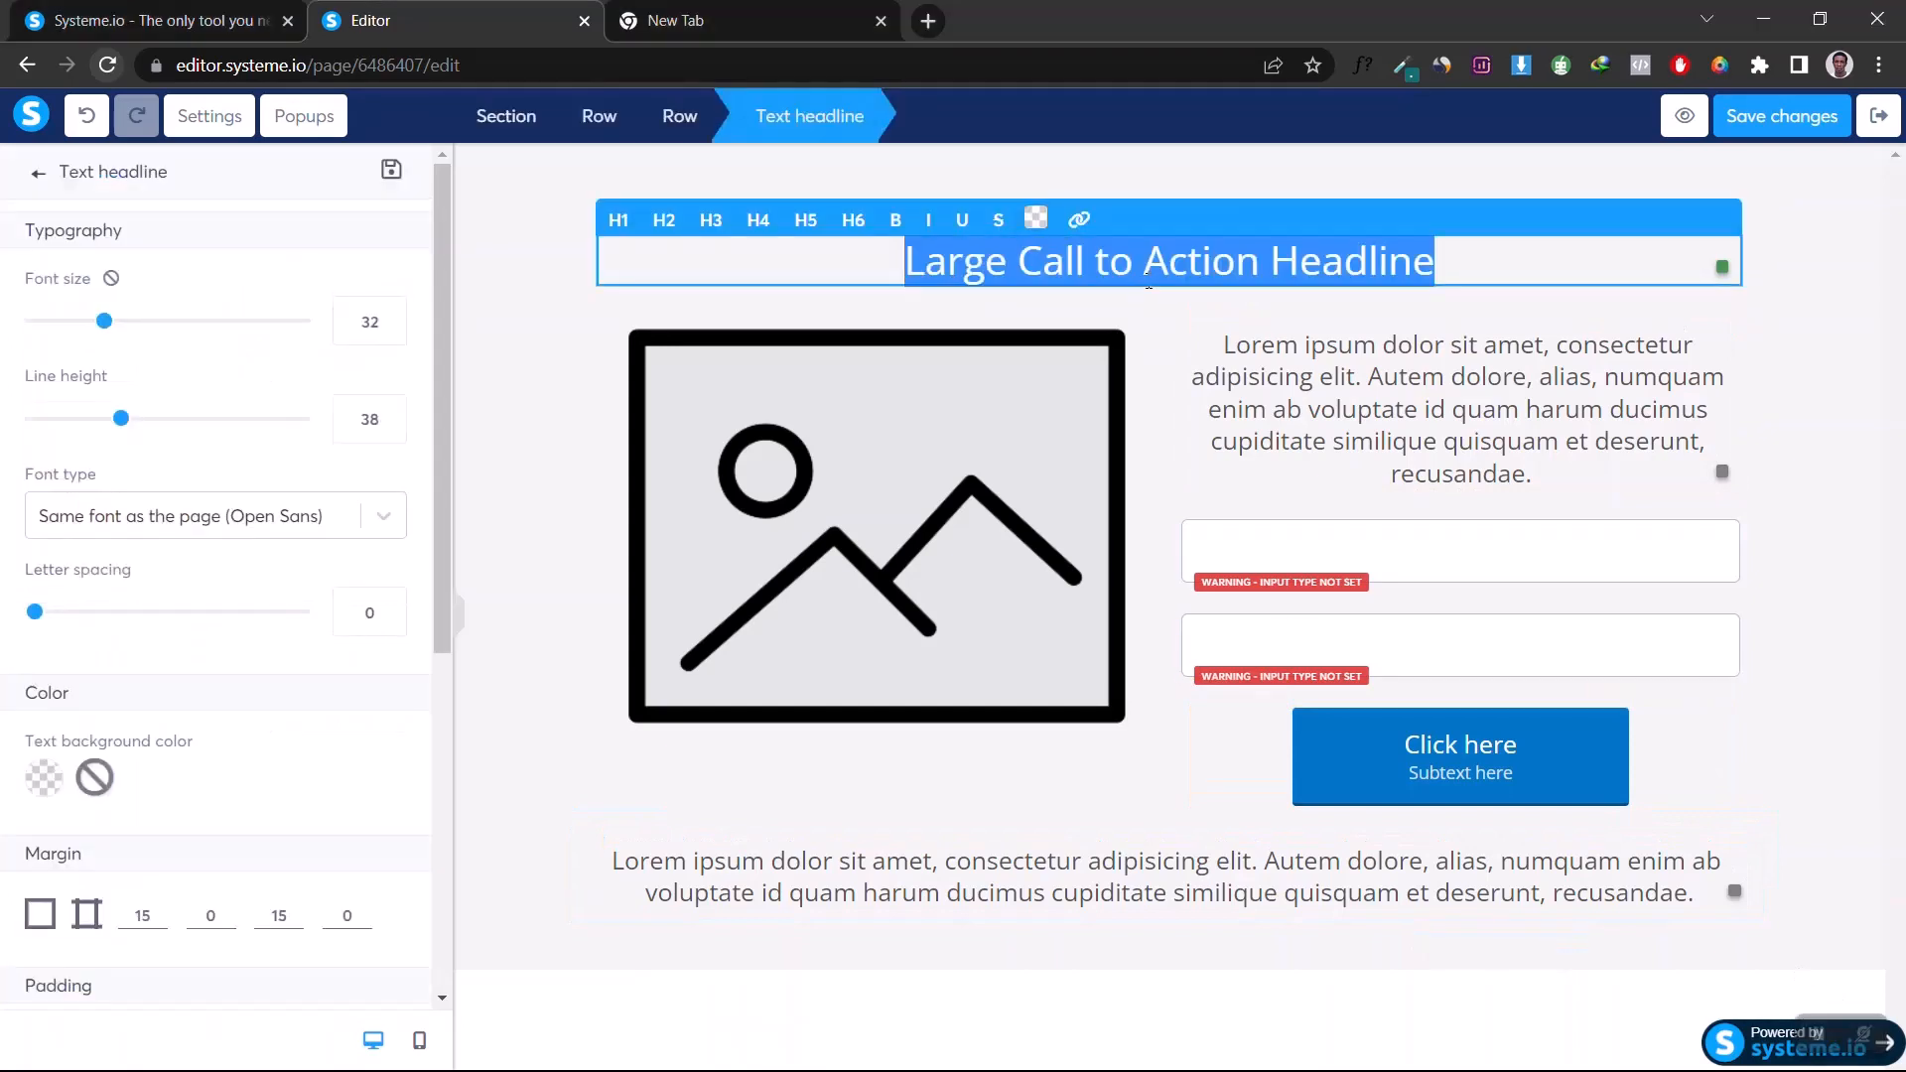
key(ctrl+v)
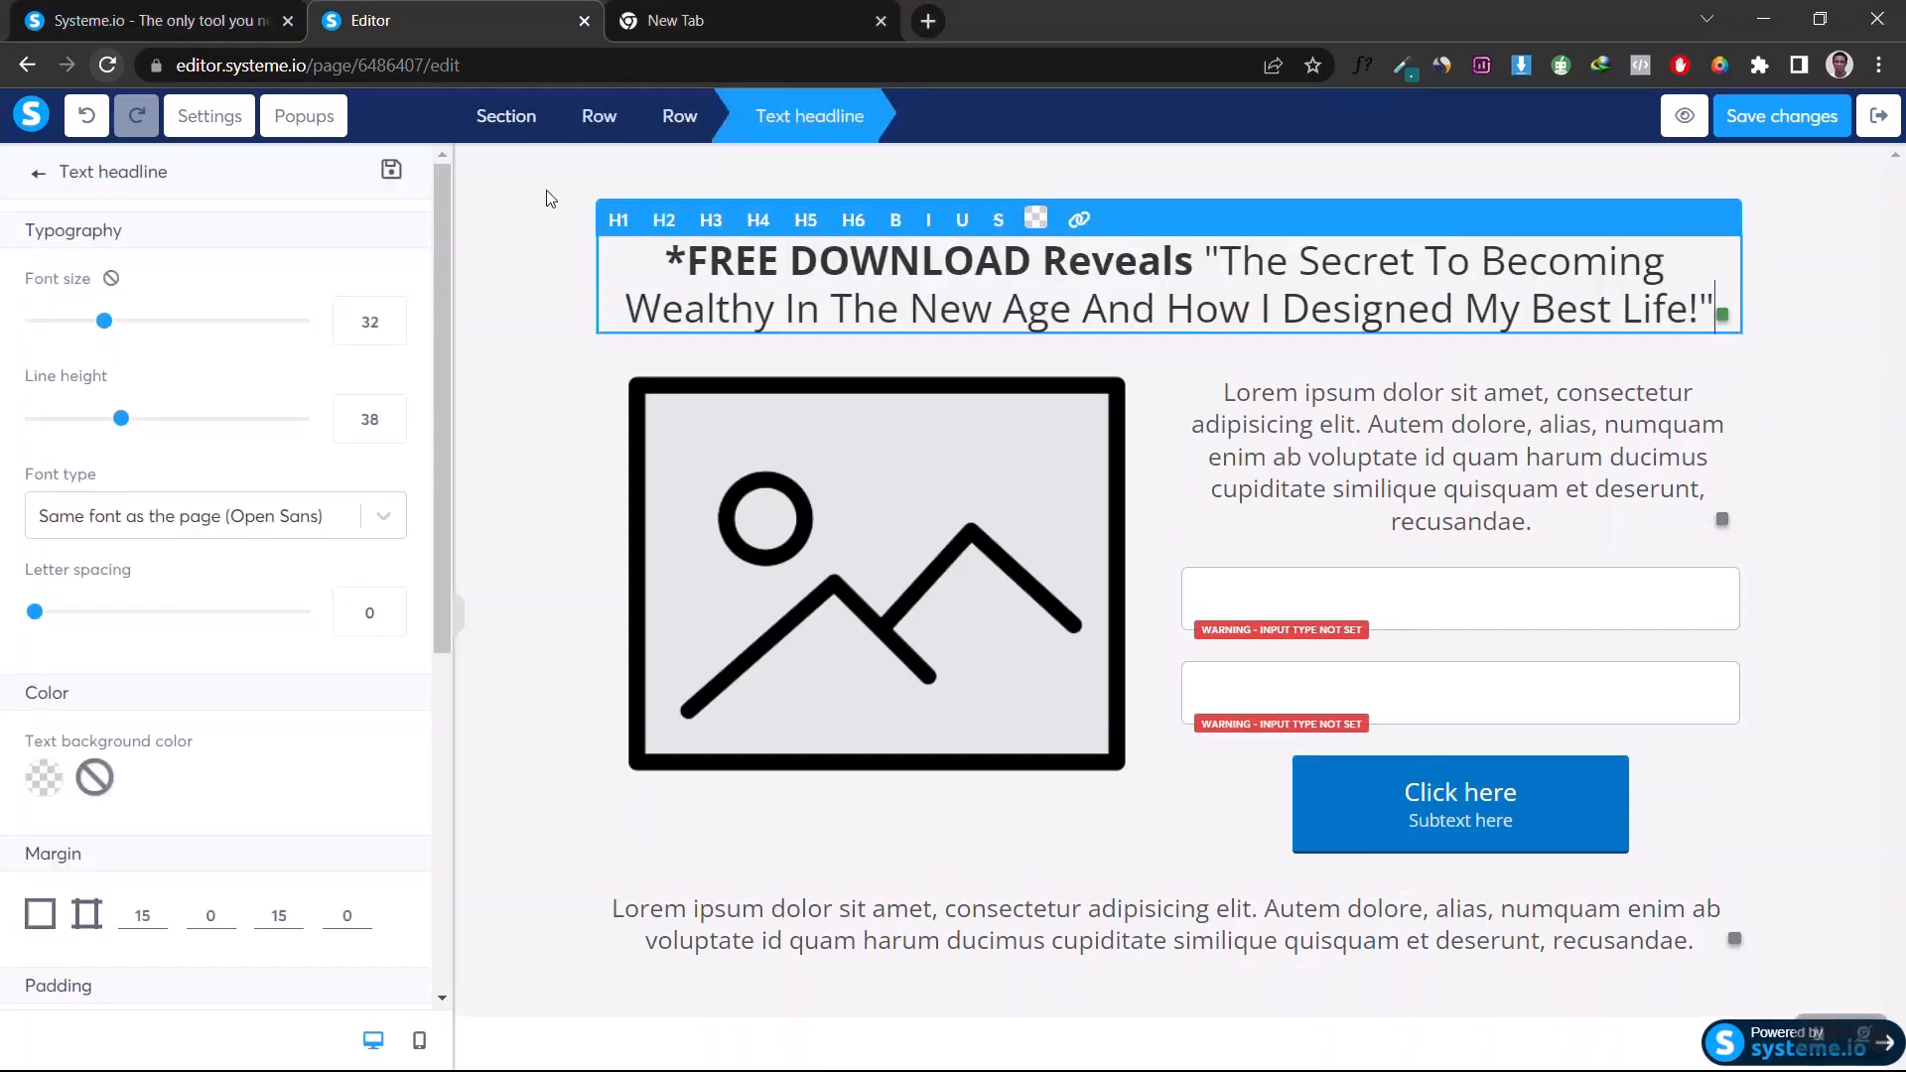
click(621, 219)
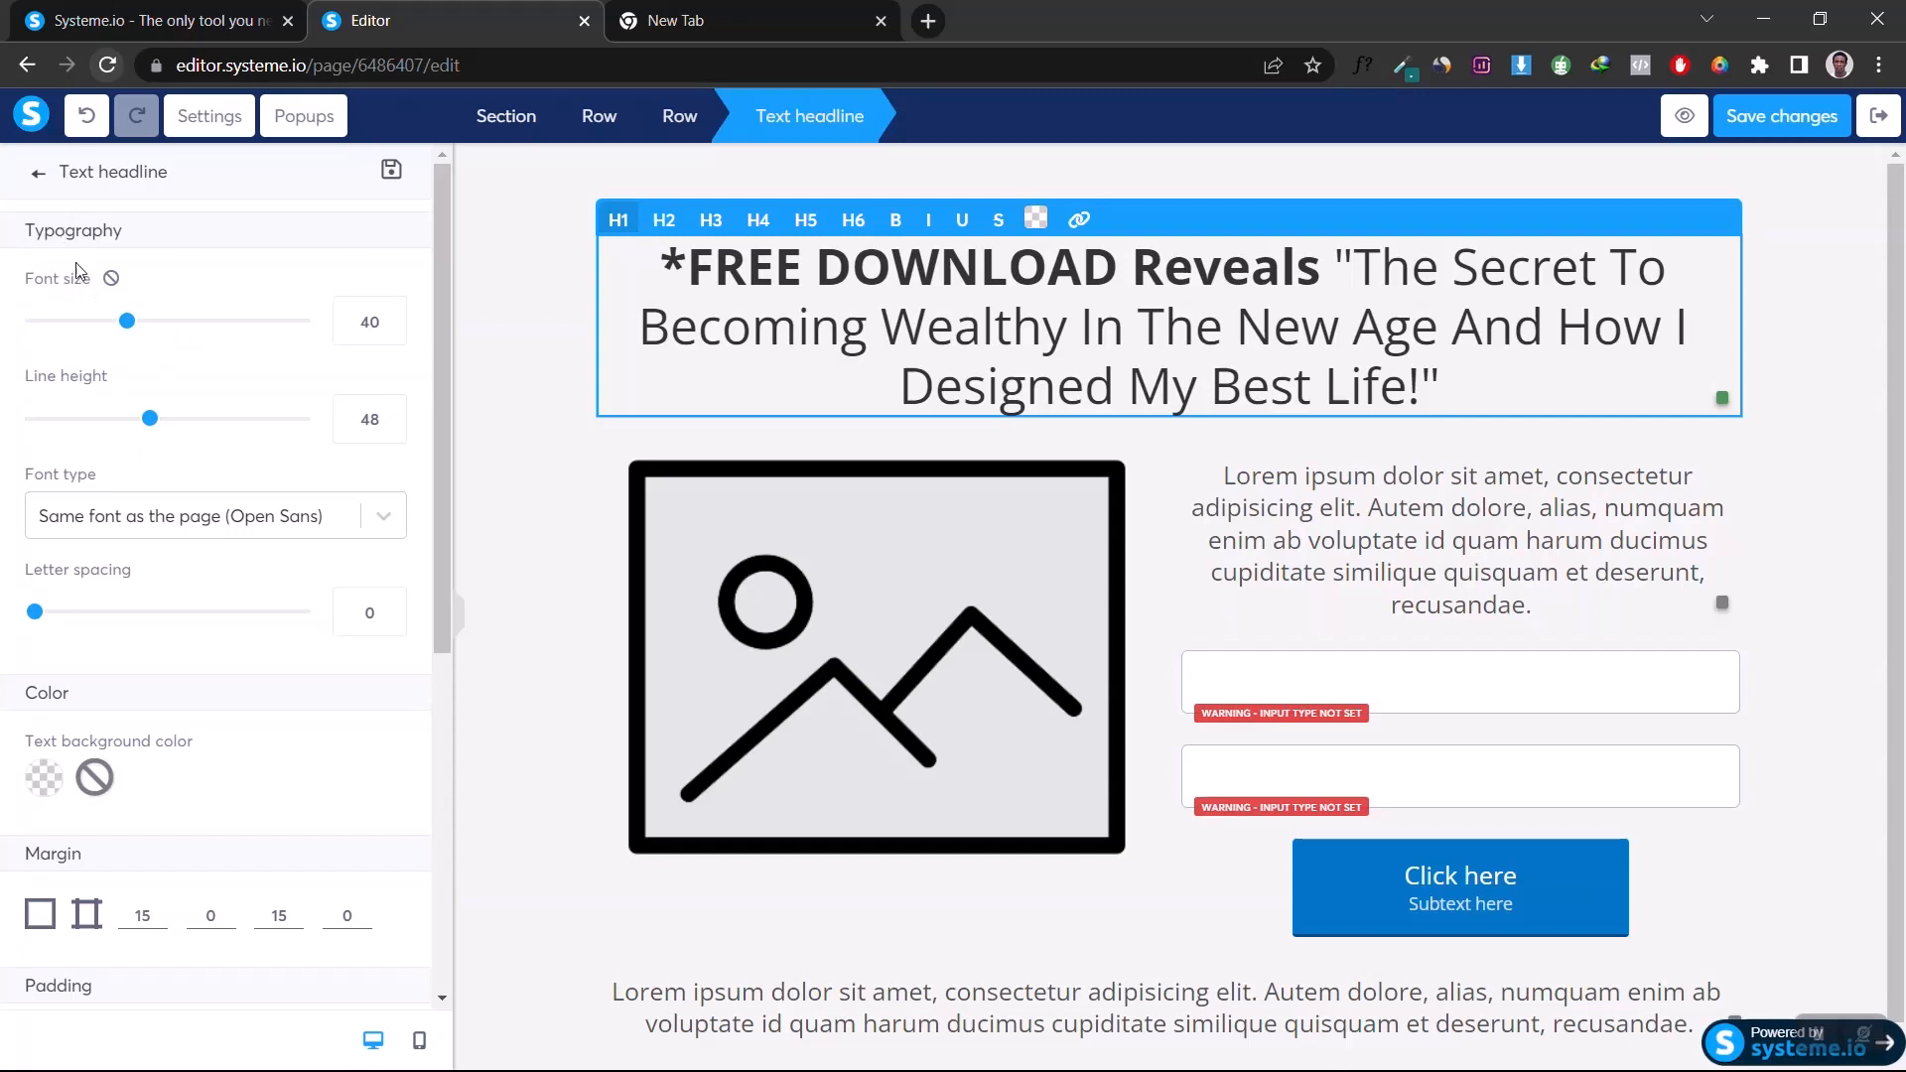
Step: Set the headline's font size to 43 and its Google font to Oswald, after trying Roboto and Open Sans
drag(131, 329, 138, 328)
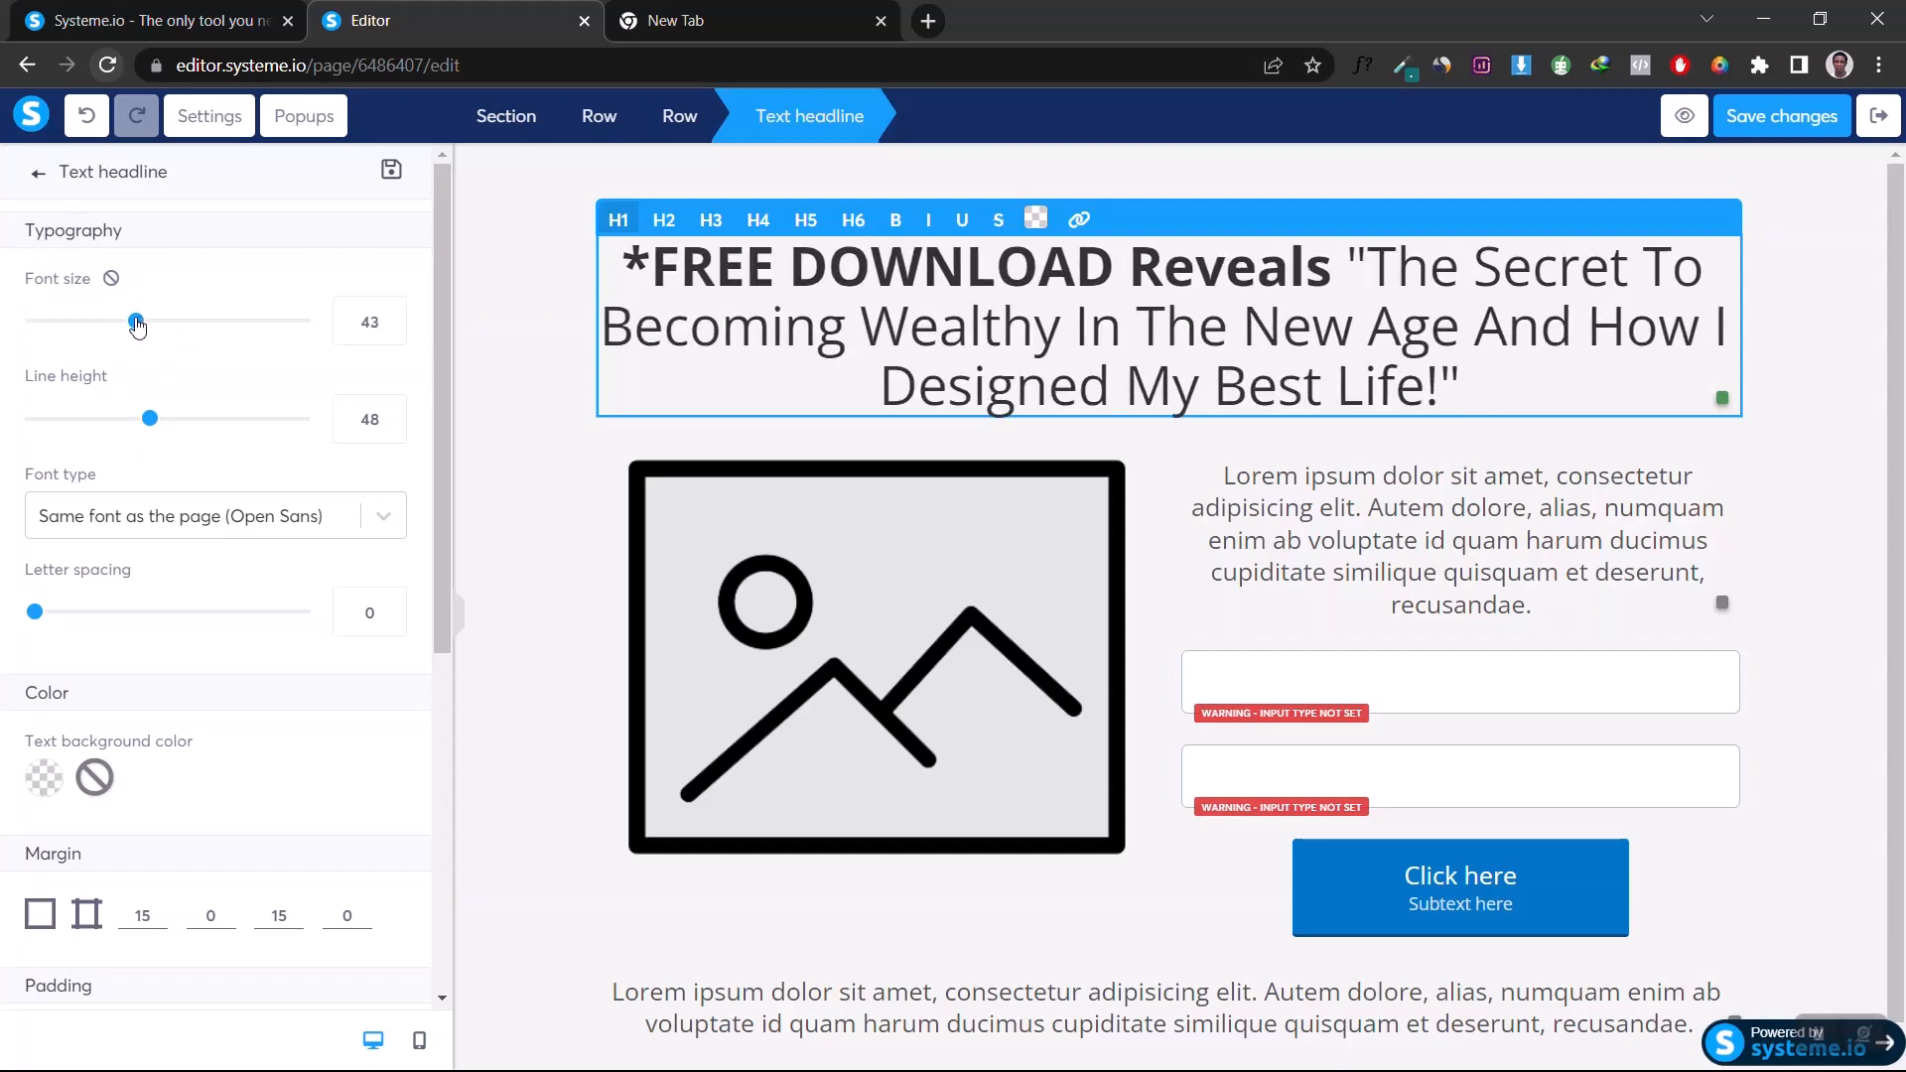
click(36, 509)
click(54, 660)
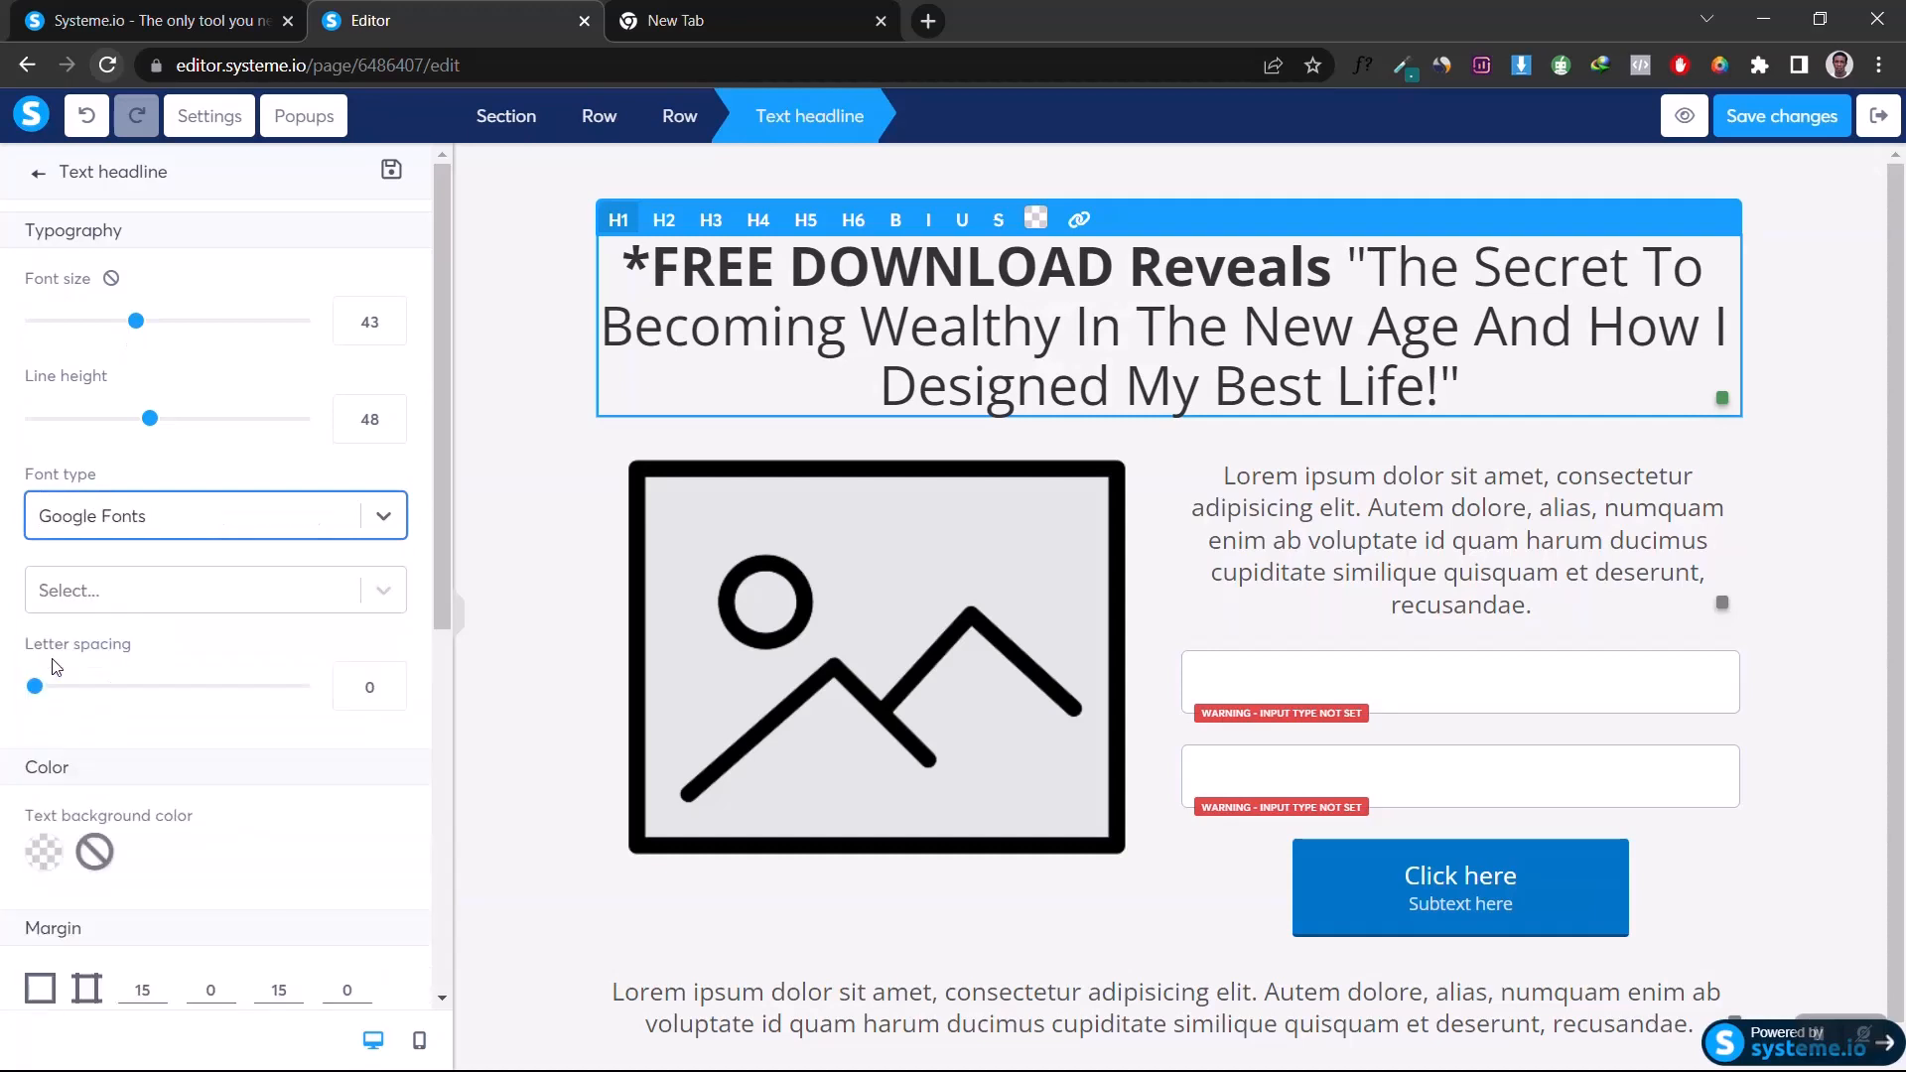
click(120, 597)
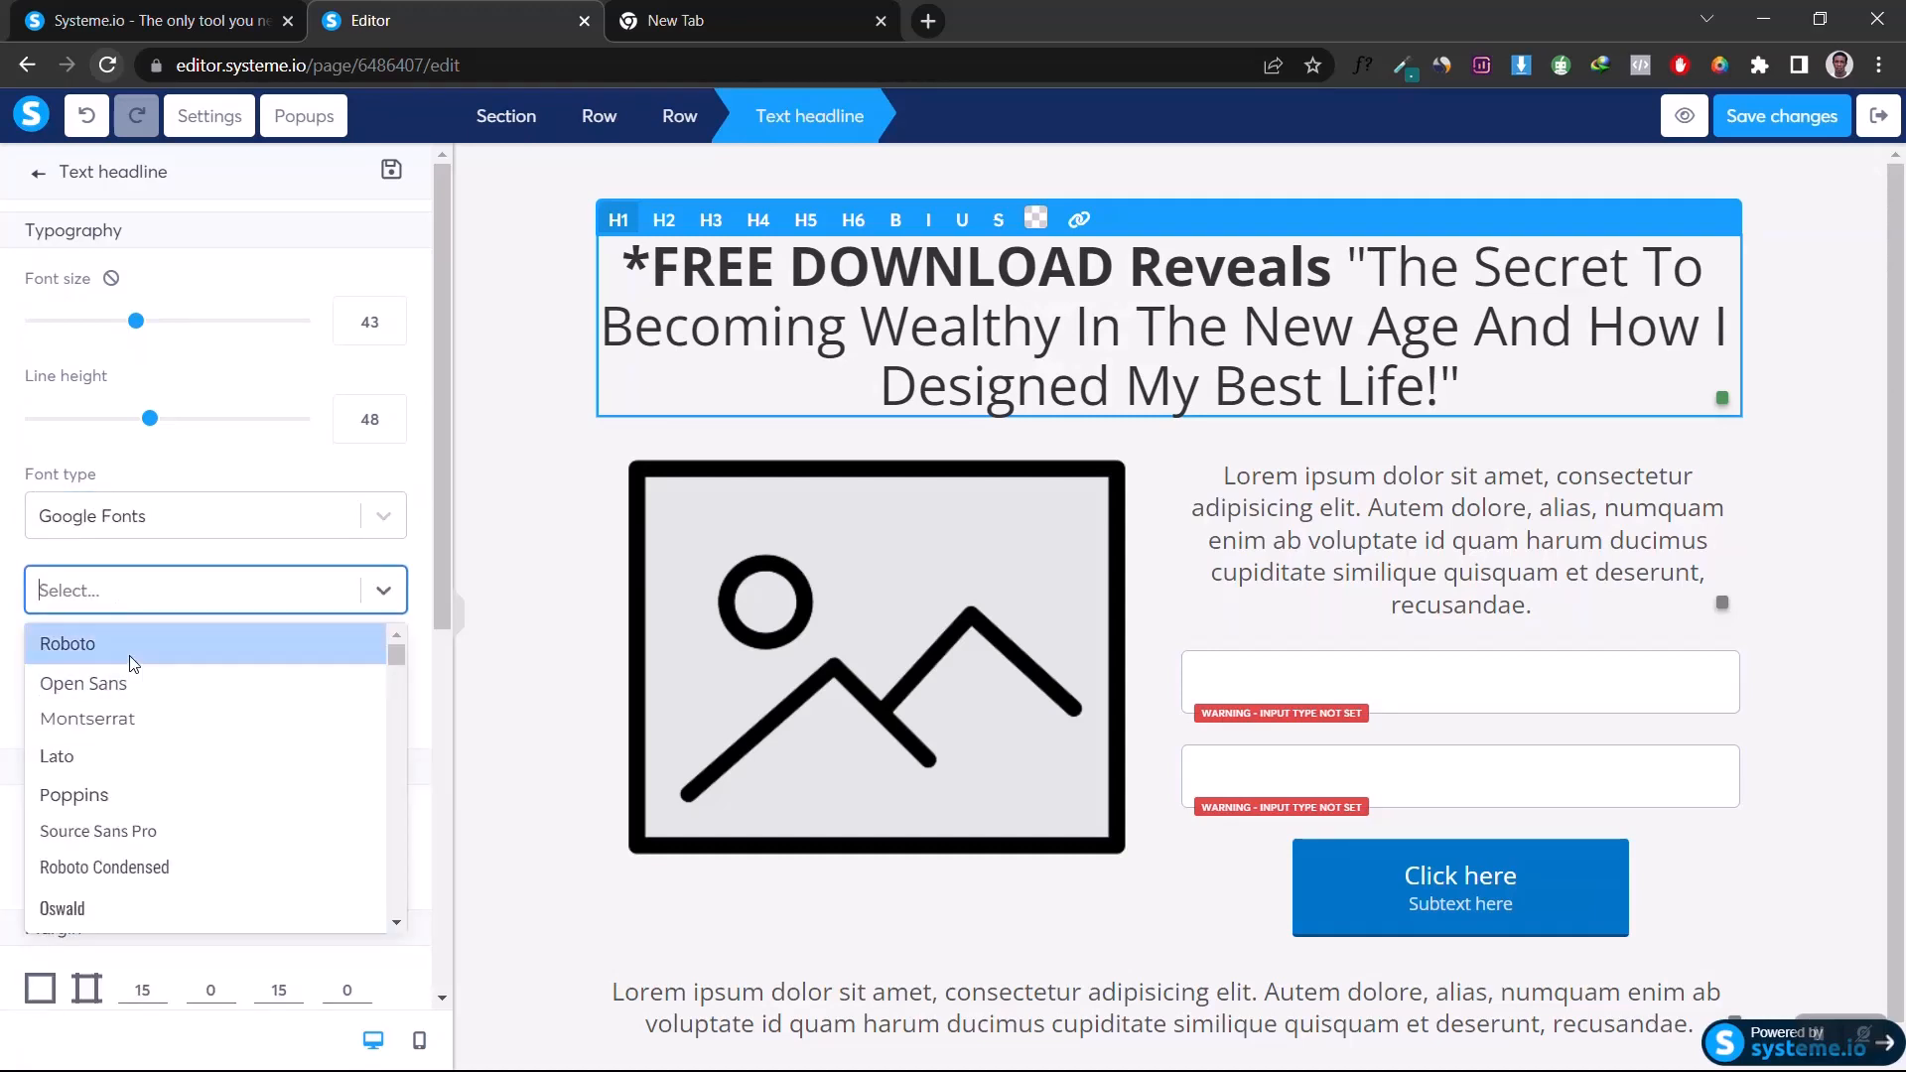
click(132, 650)
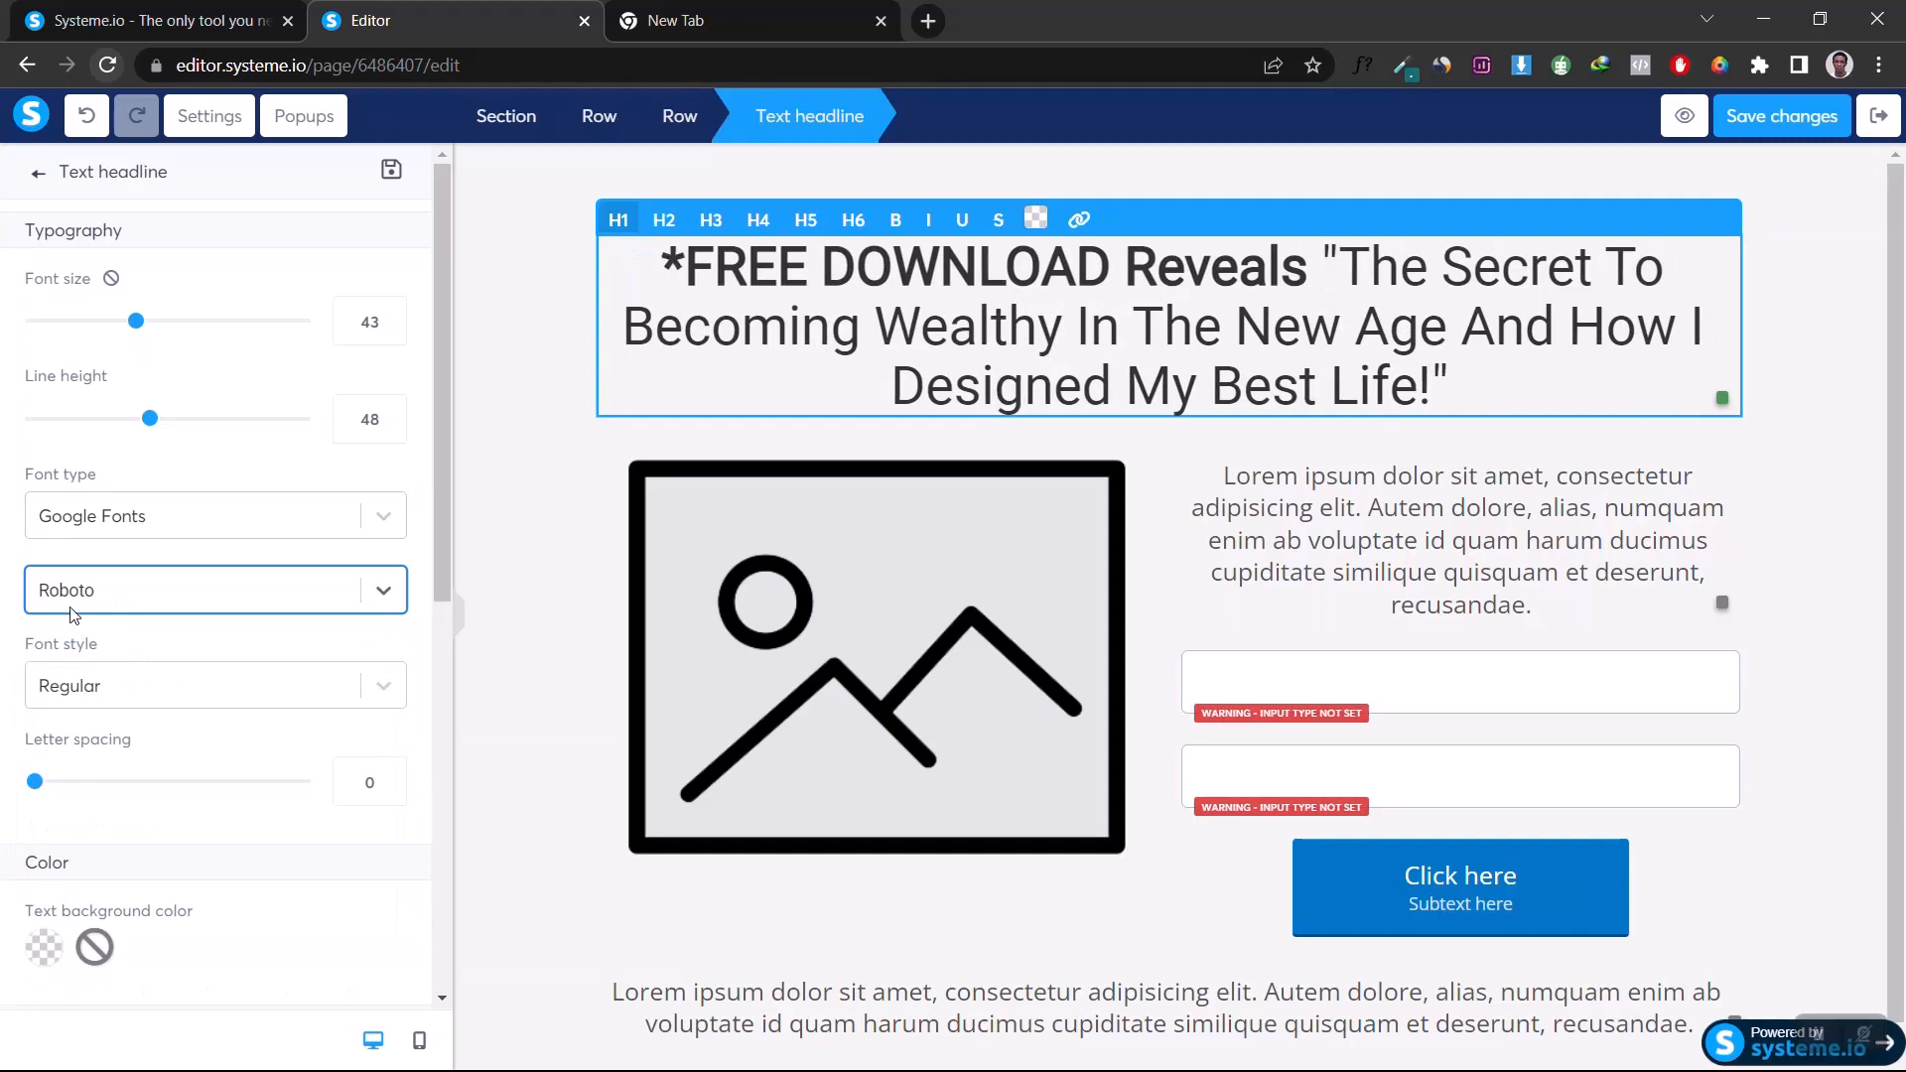
click(72, 613)
click(90, 681)
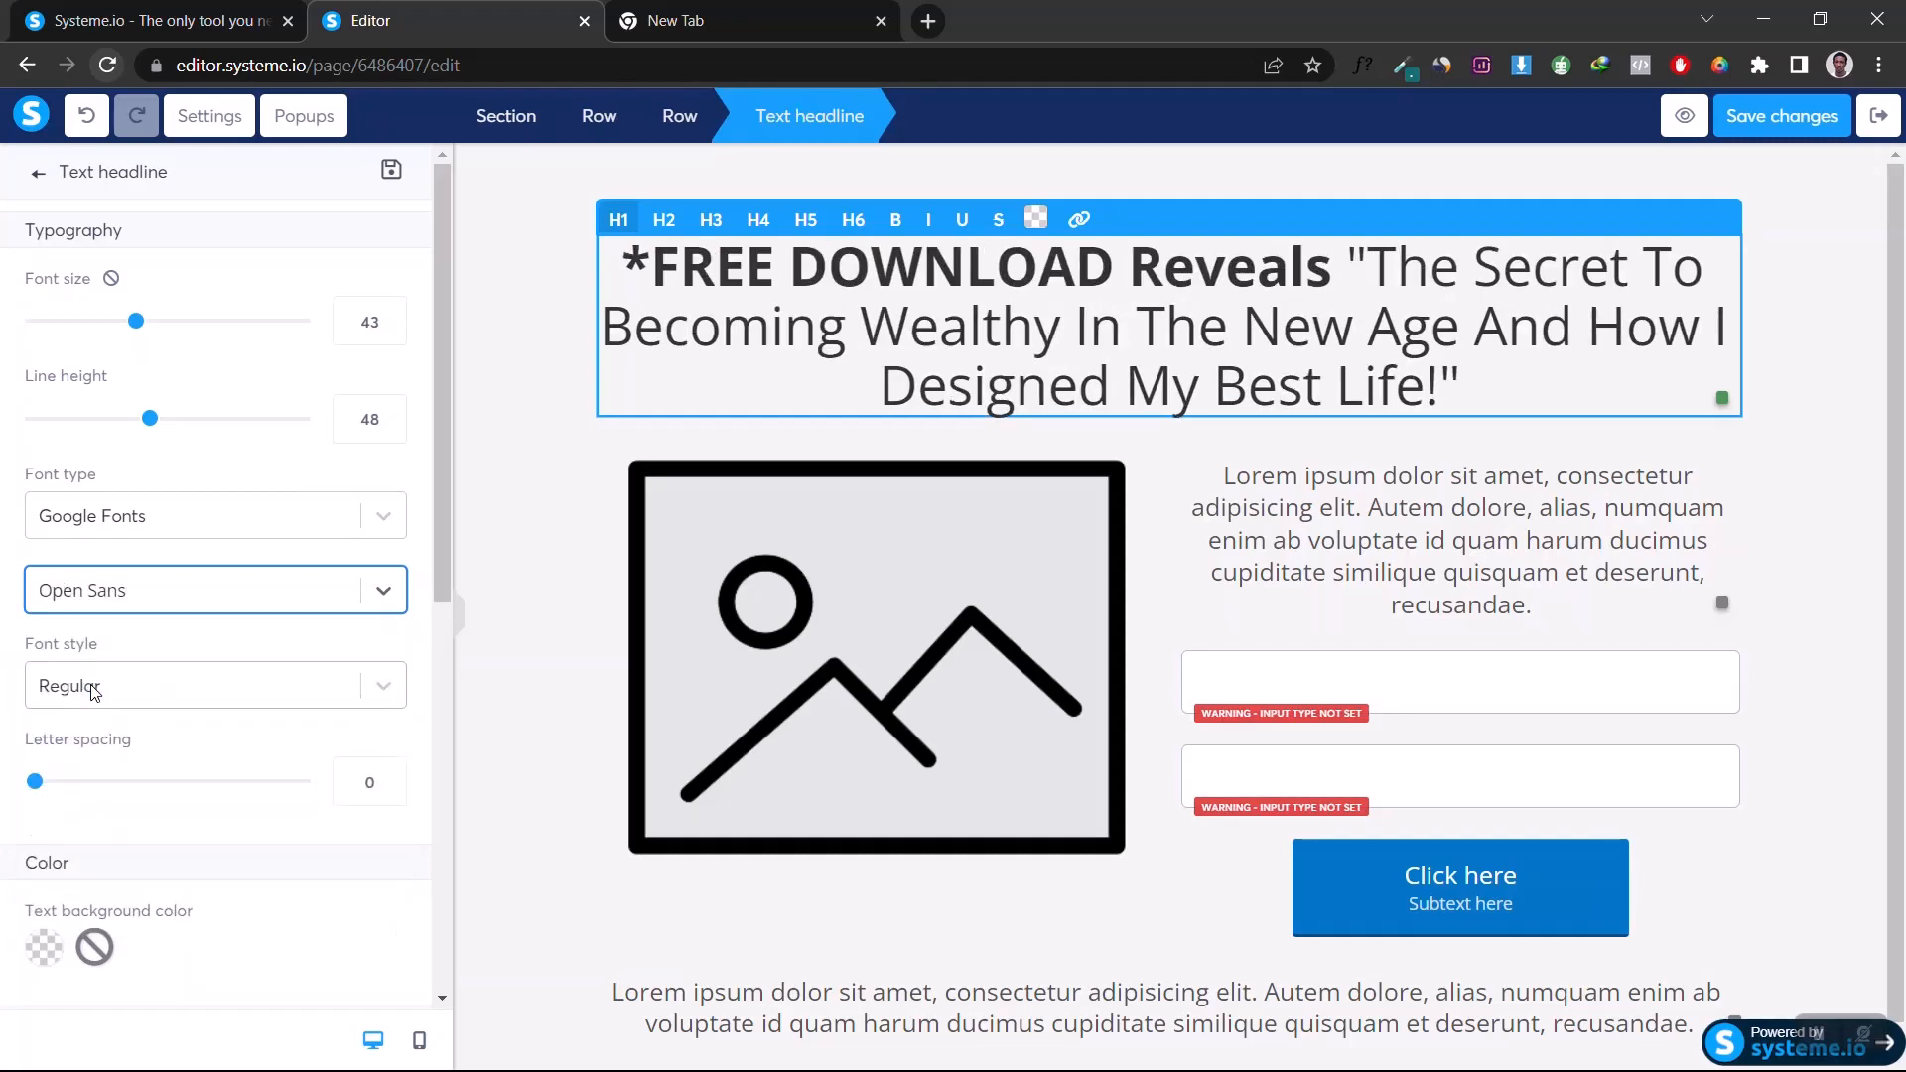
click(109, 587)
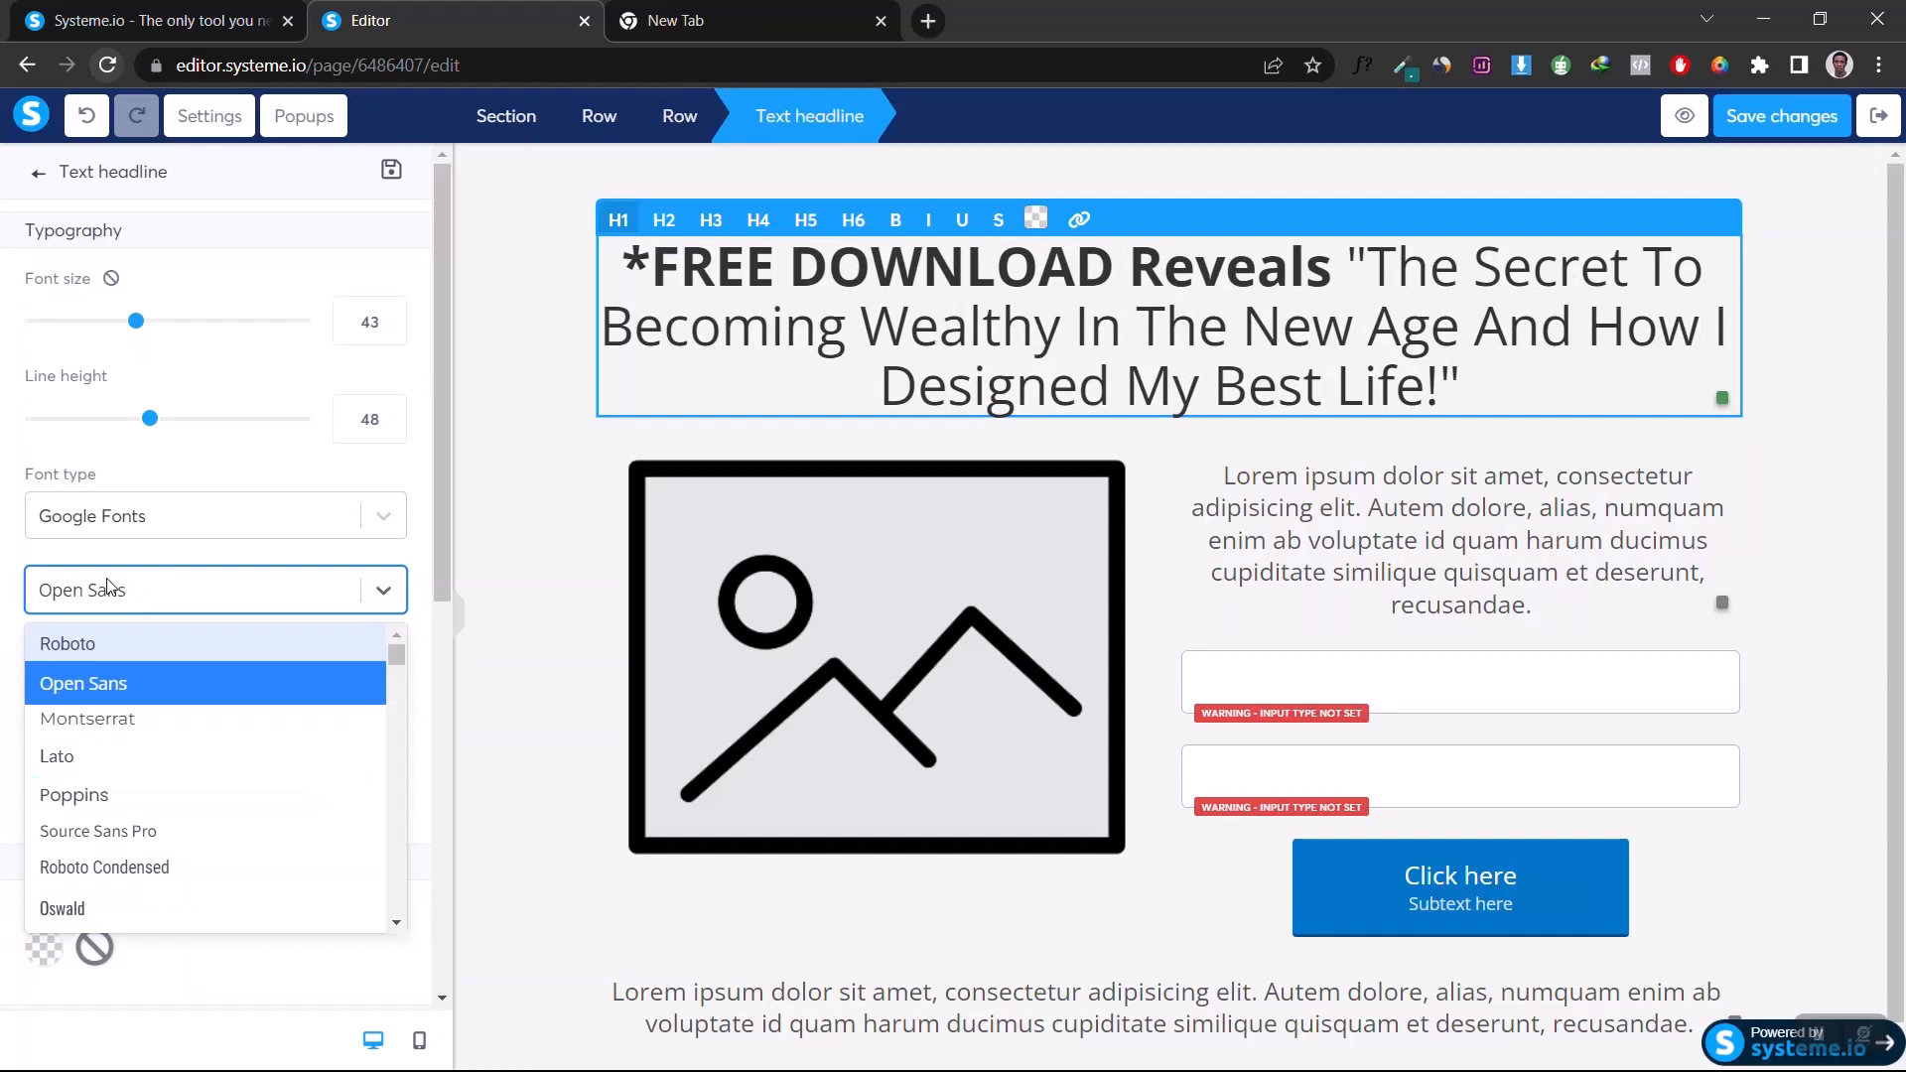
click(91, 904)
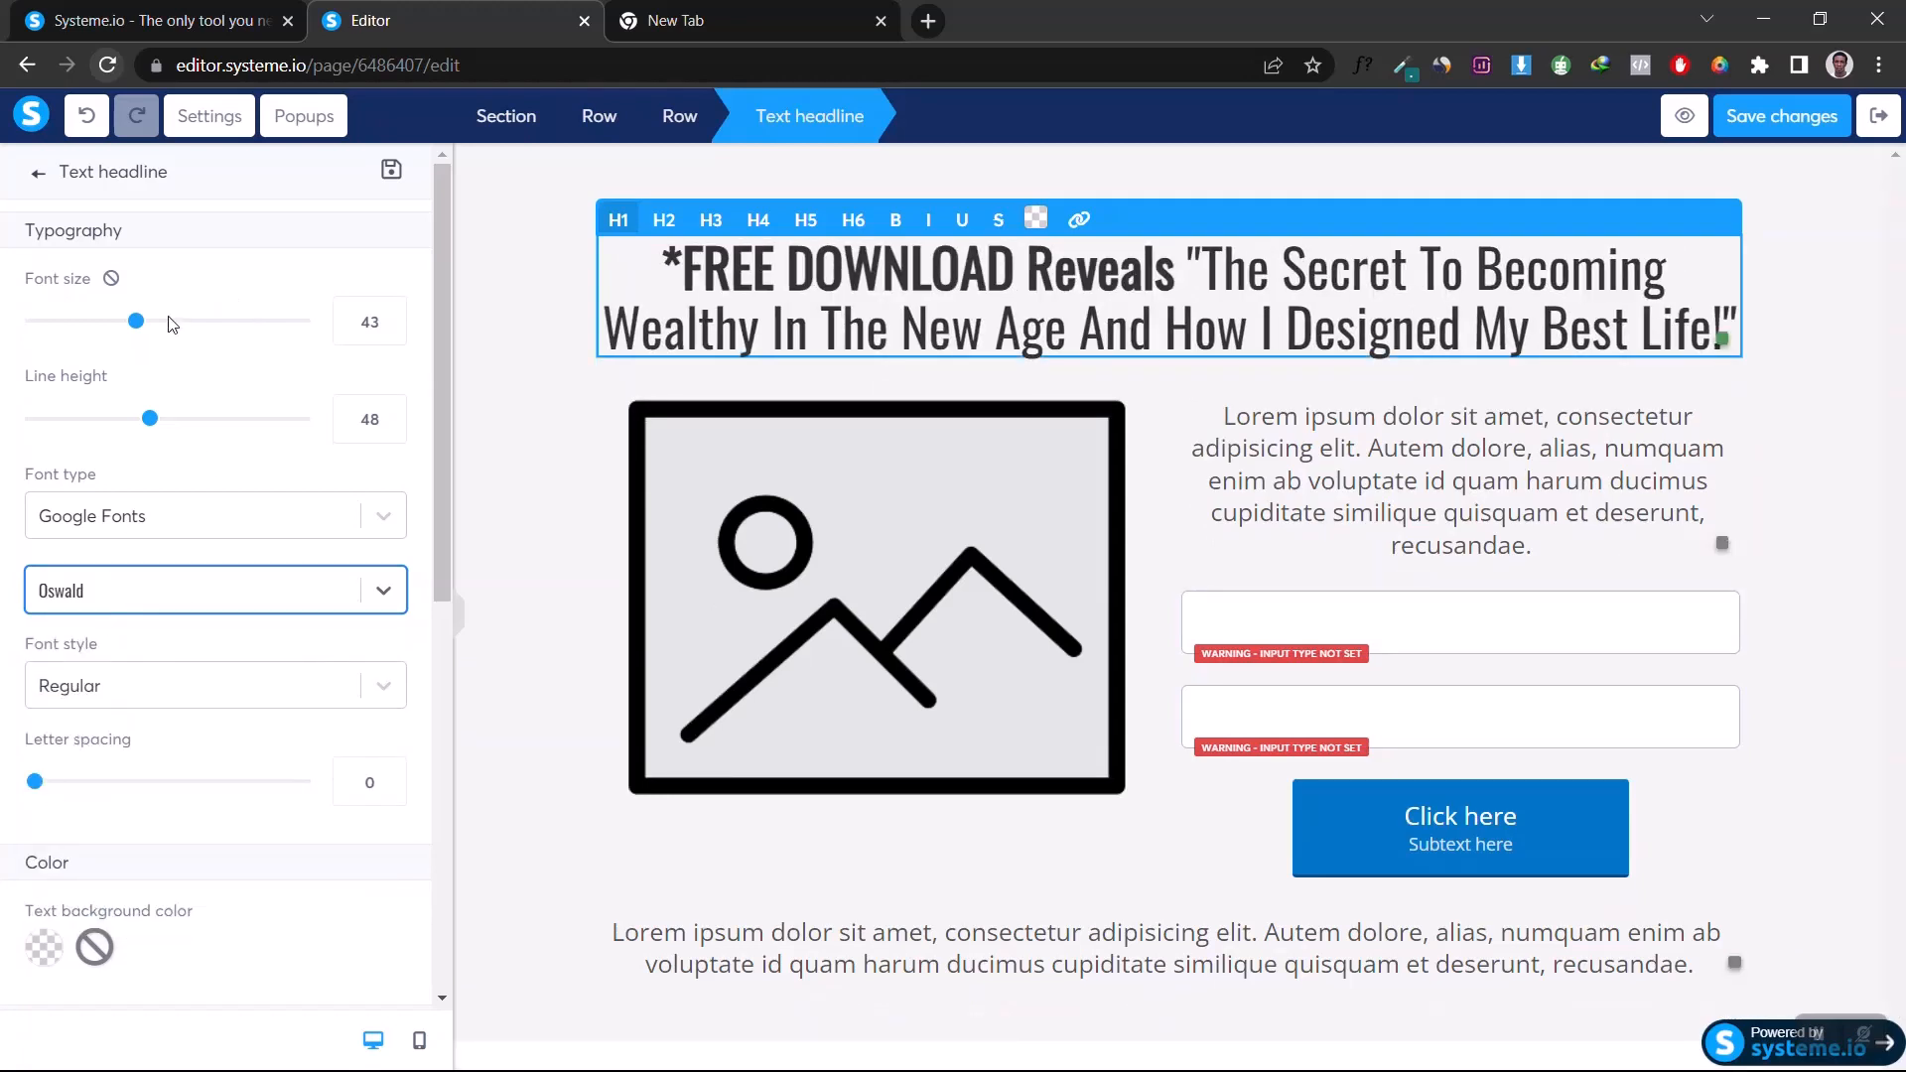
Step: Increase the headline's font size to 60 and its line height to 61
drag(138, 330, 156, 331)
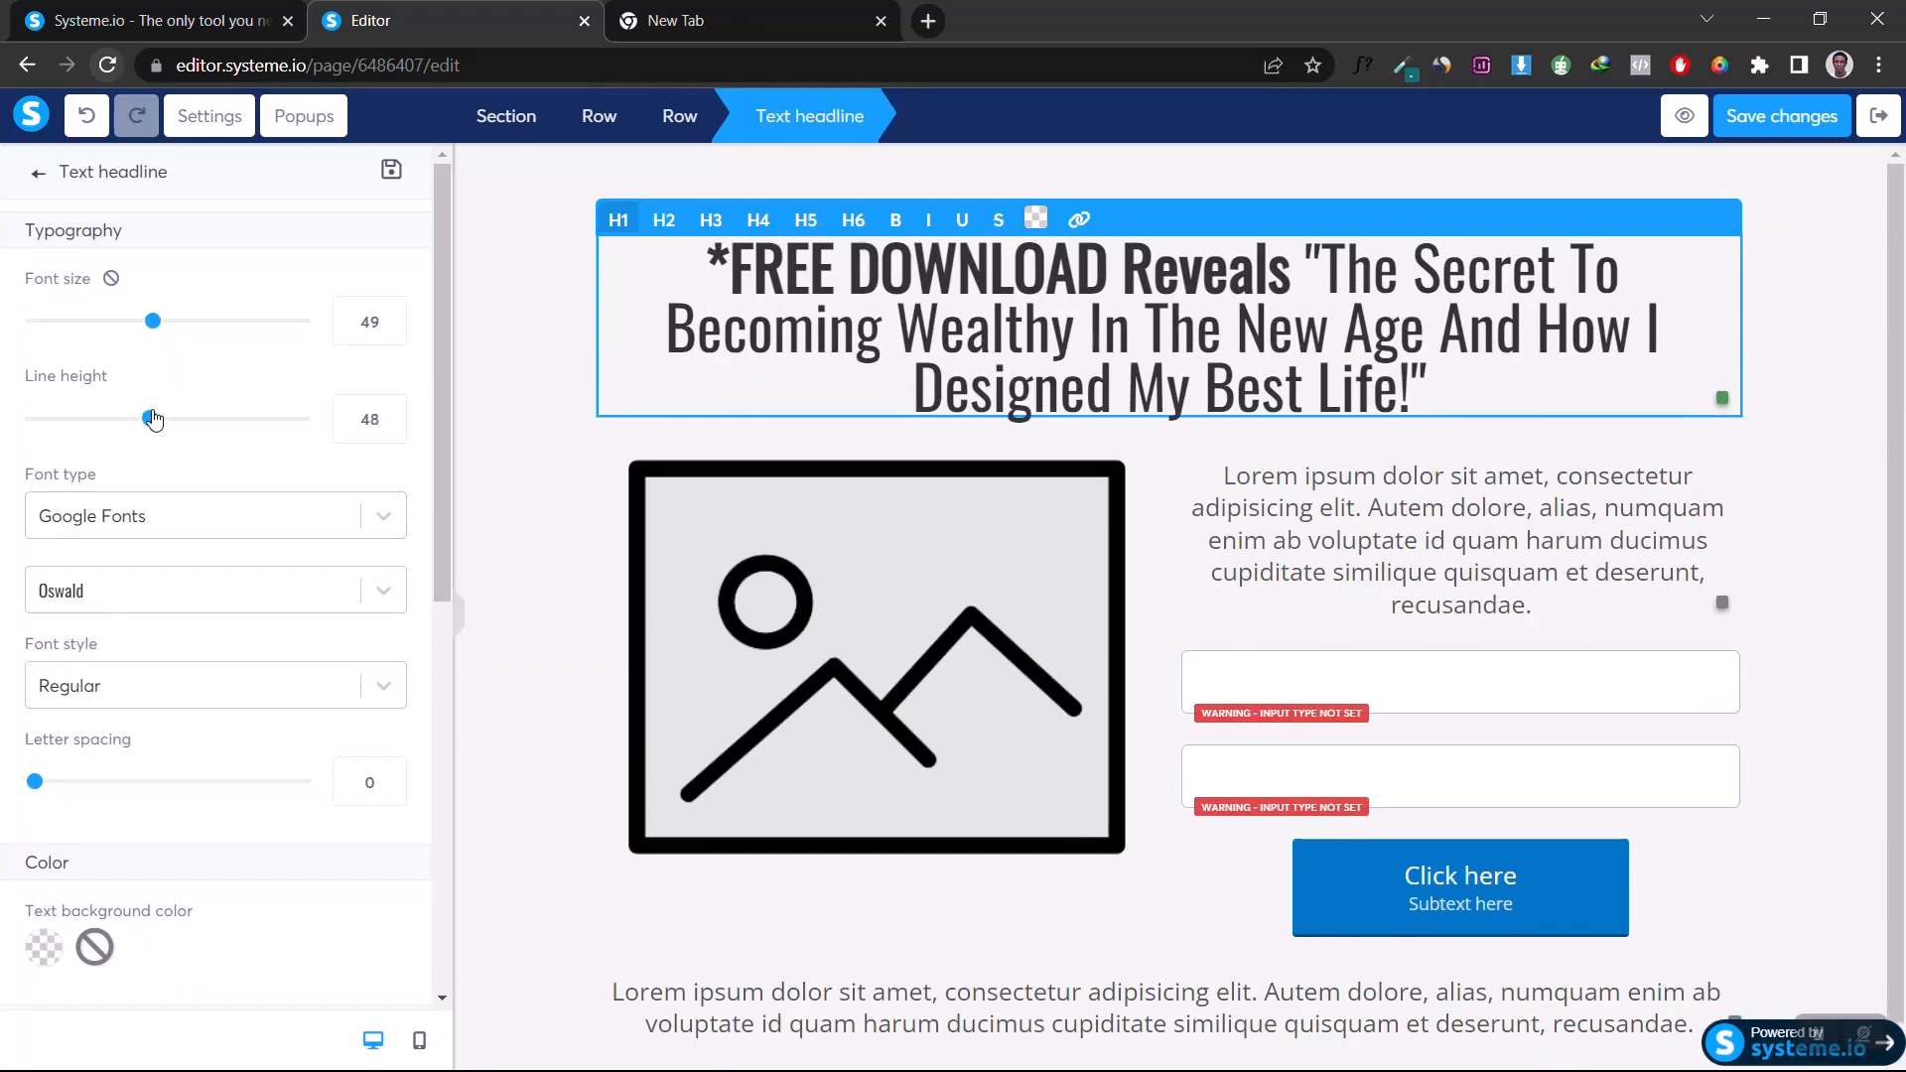
drag(152, 418, 166, 418)
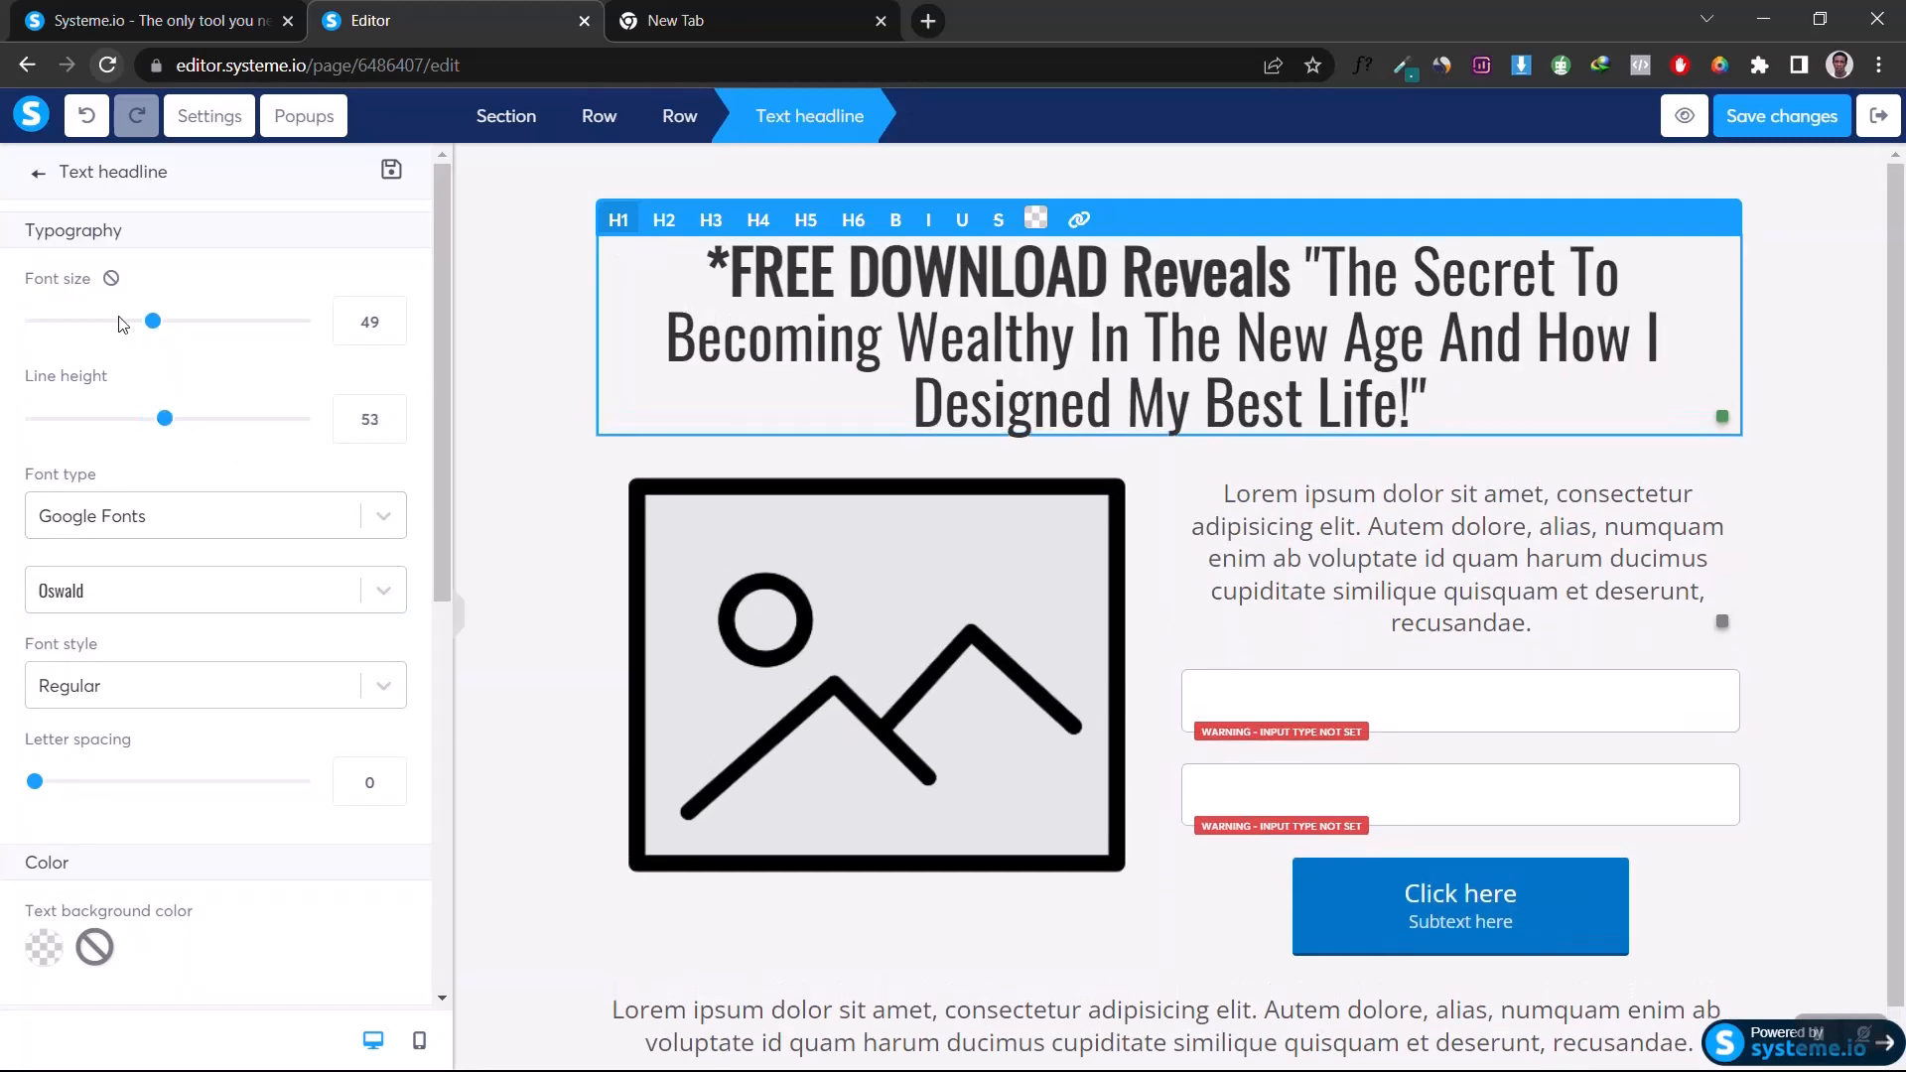
drag(154, 327, 186, 324)
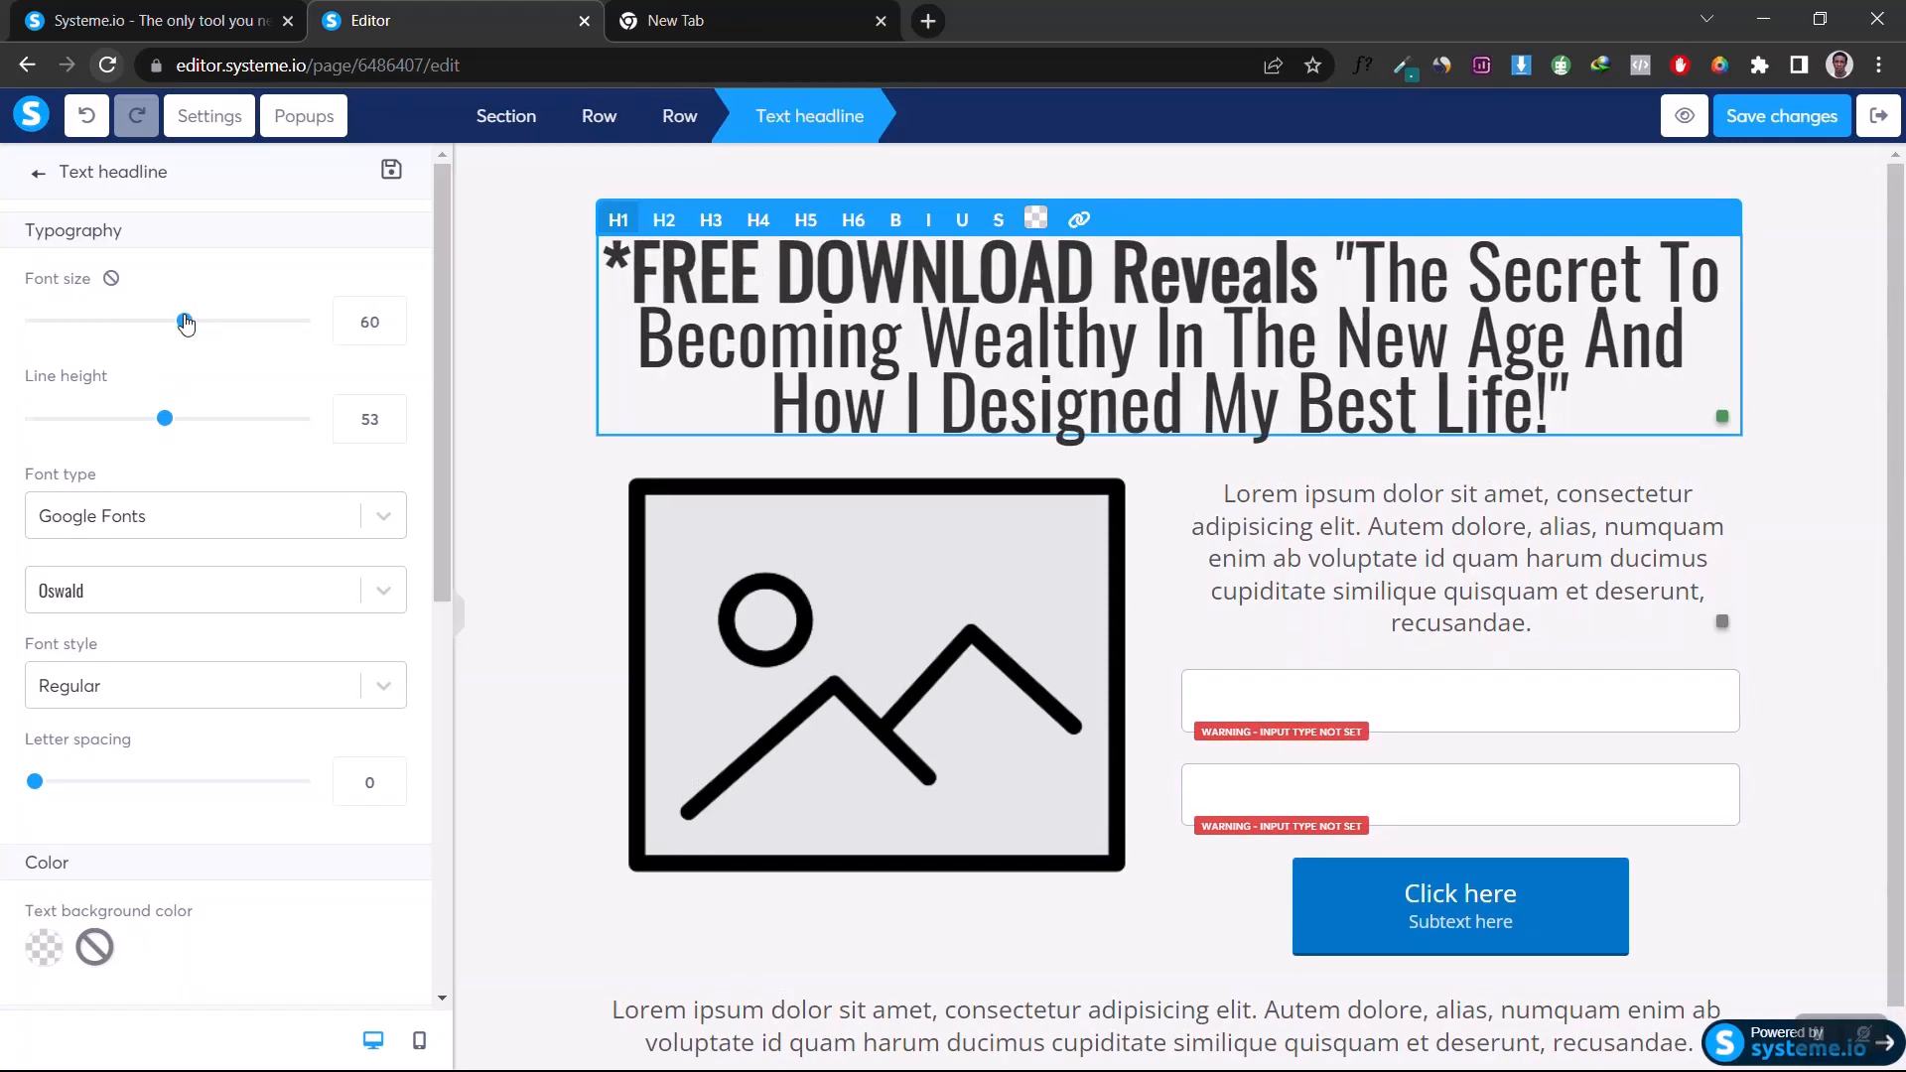
drag(165, 420, 188, 420)
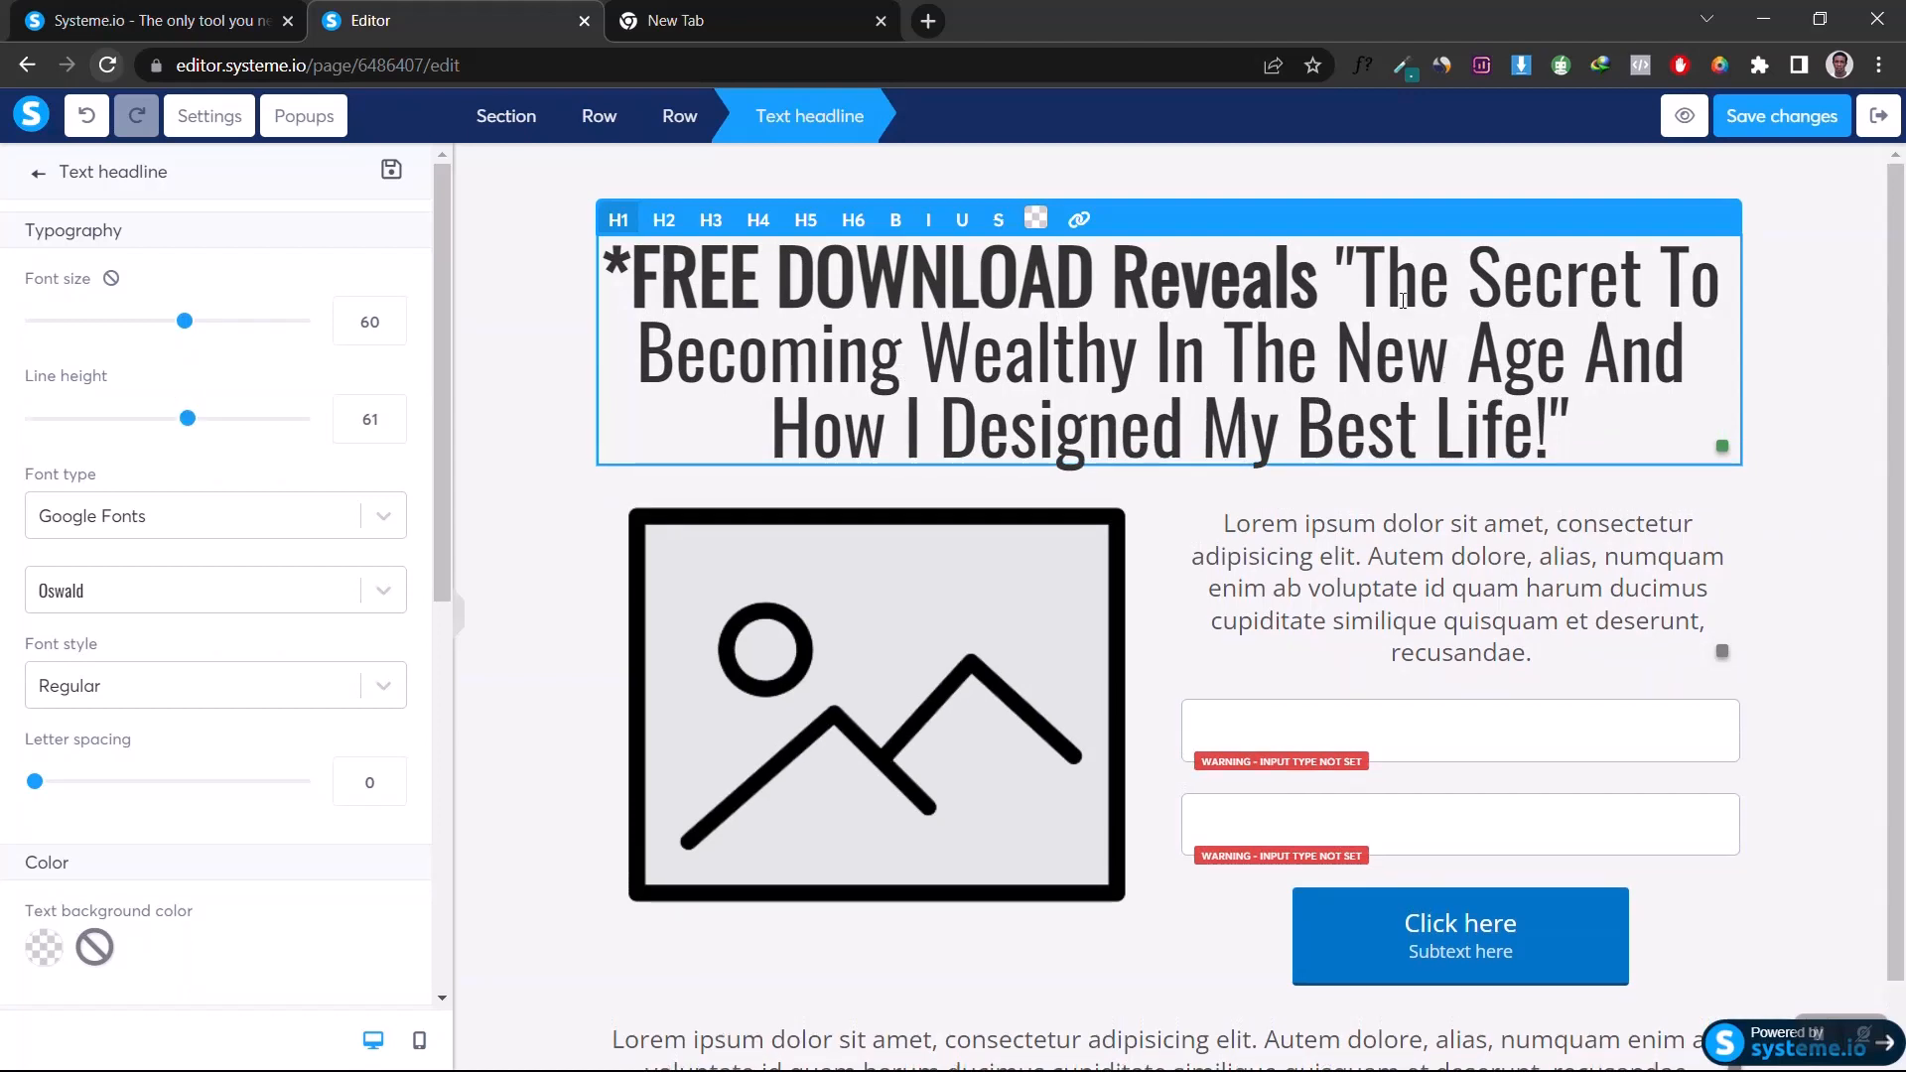
Step: Color the words "FREE DOWNLOAD Reveals" in the headline red (D0021B)
drag(1319, 282, 636, 263)
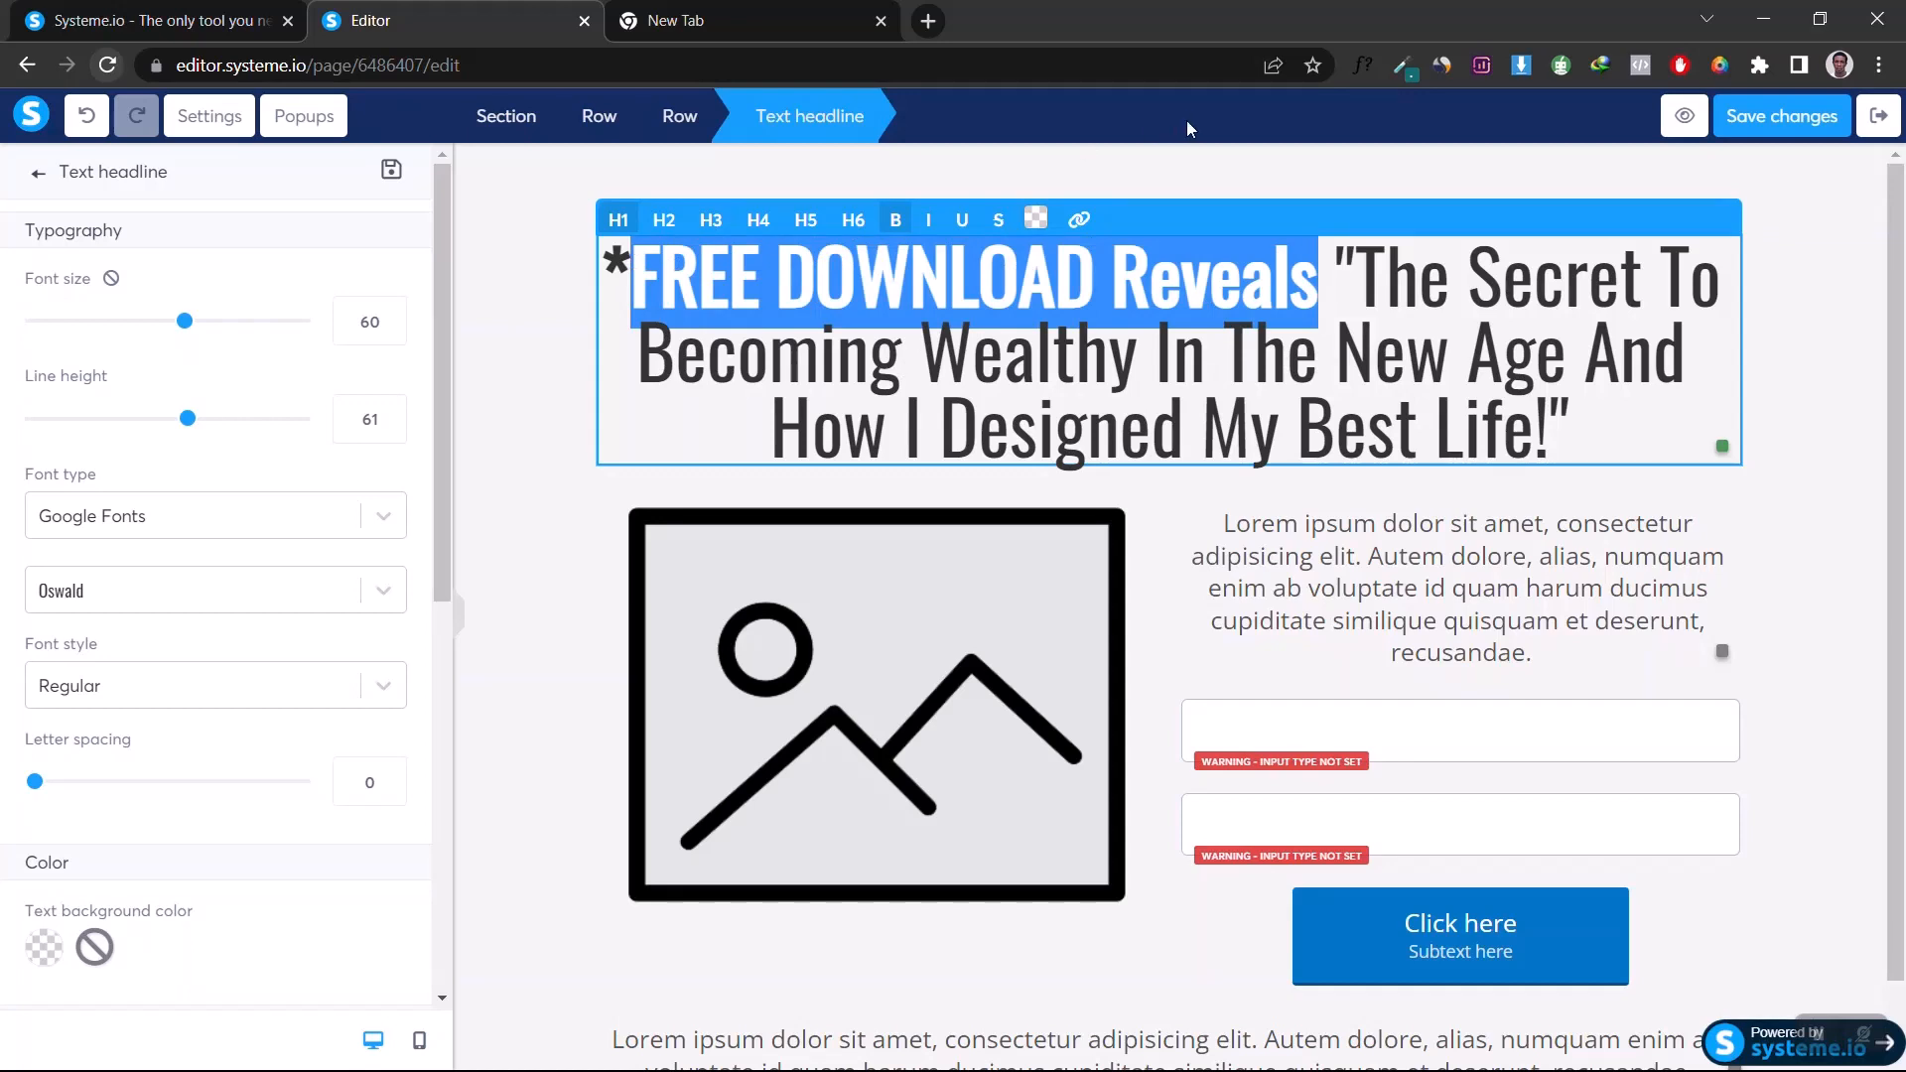
click(1039, 219)
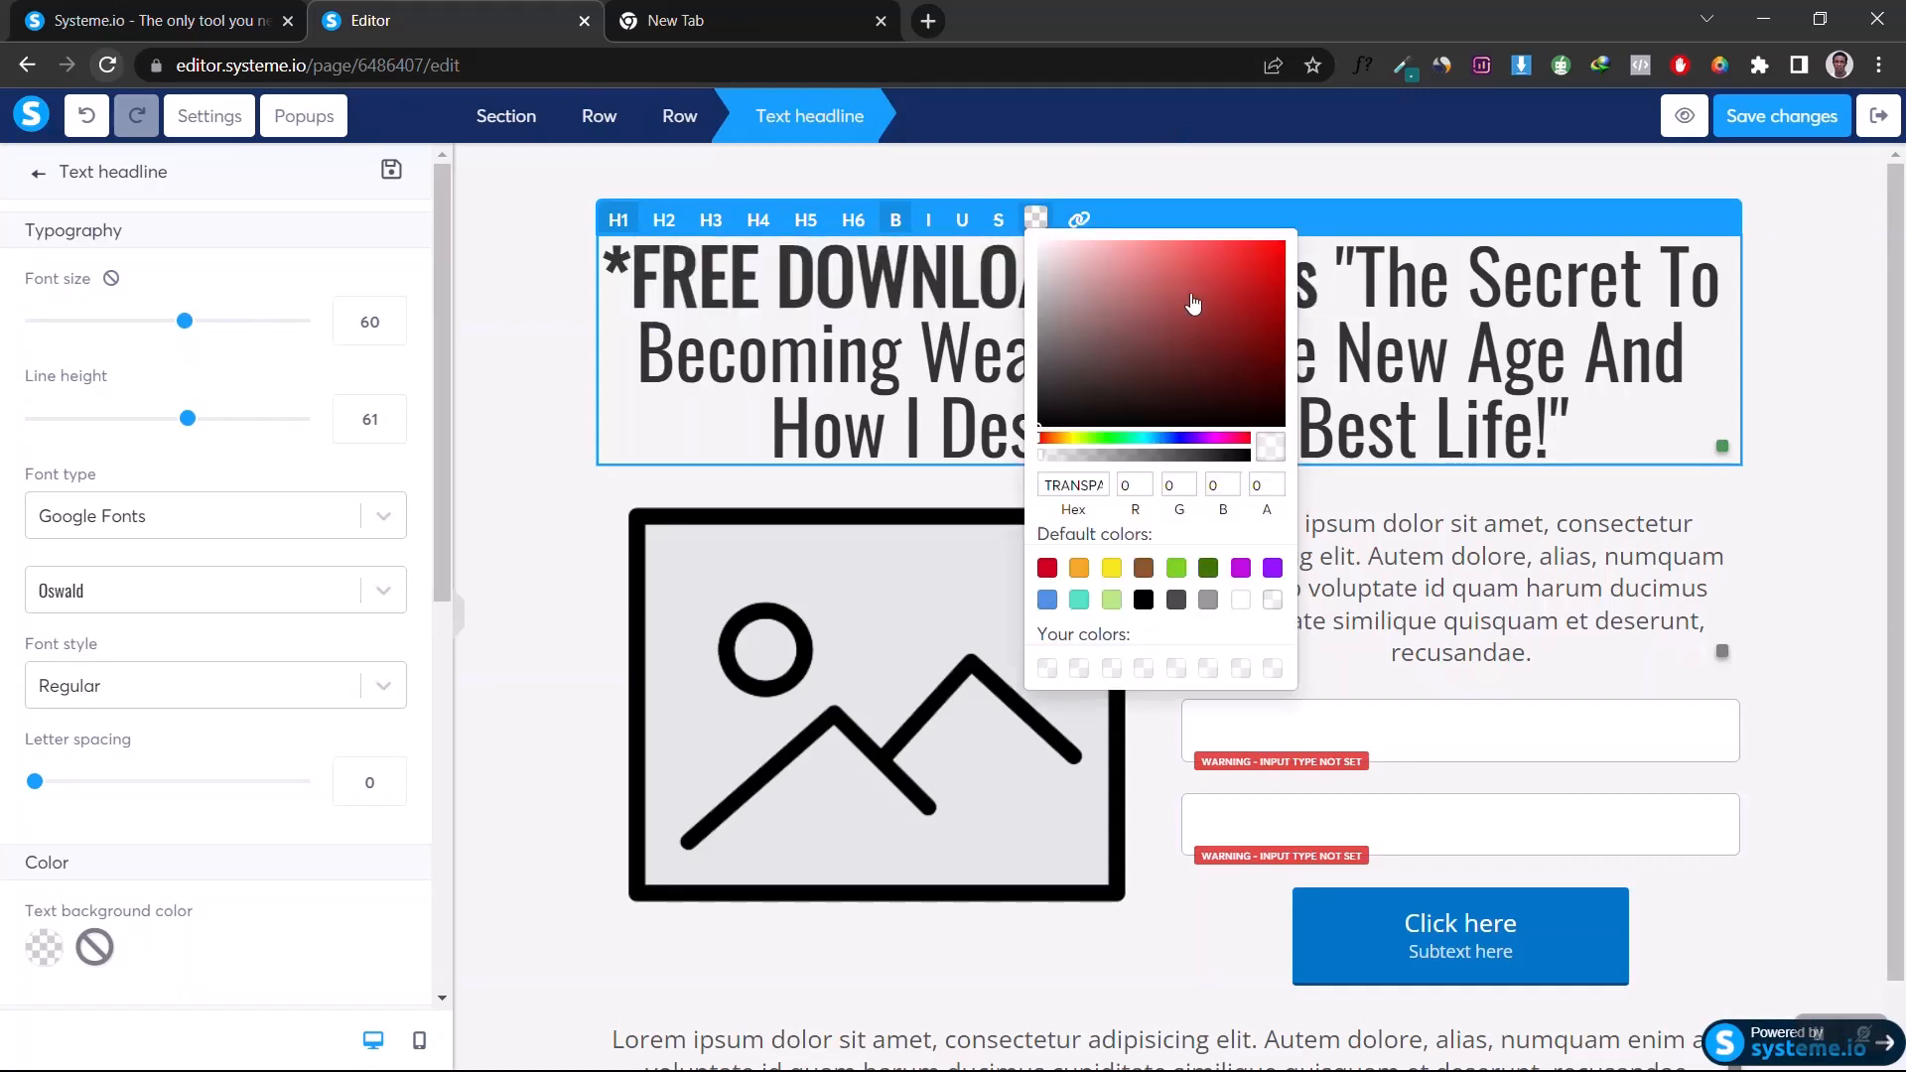
click(1047, 568)
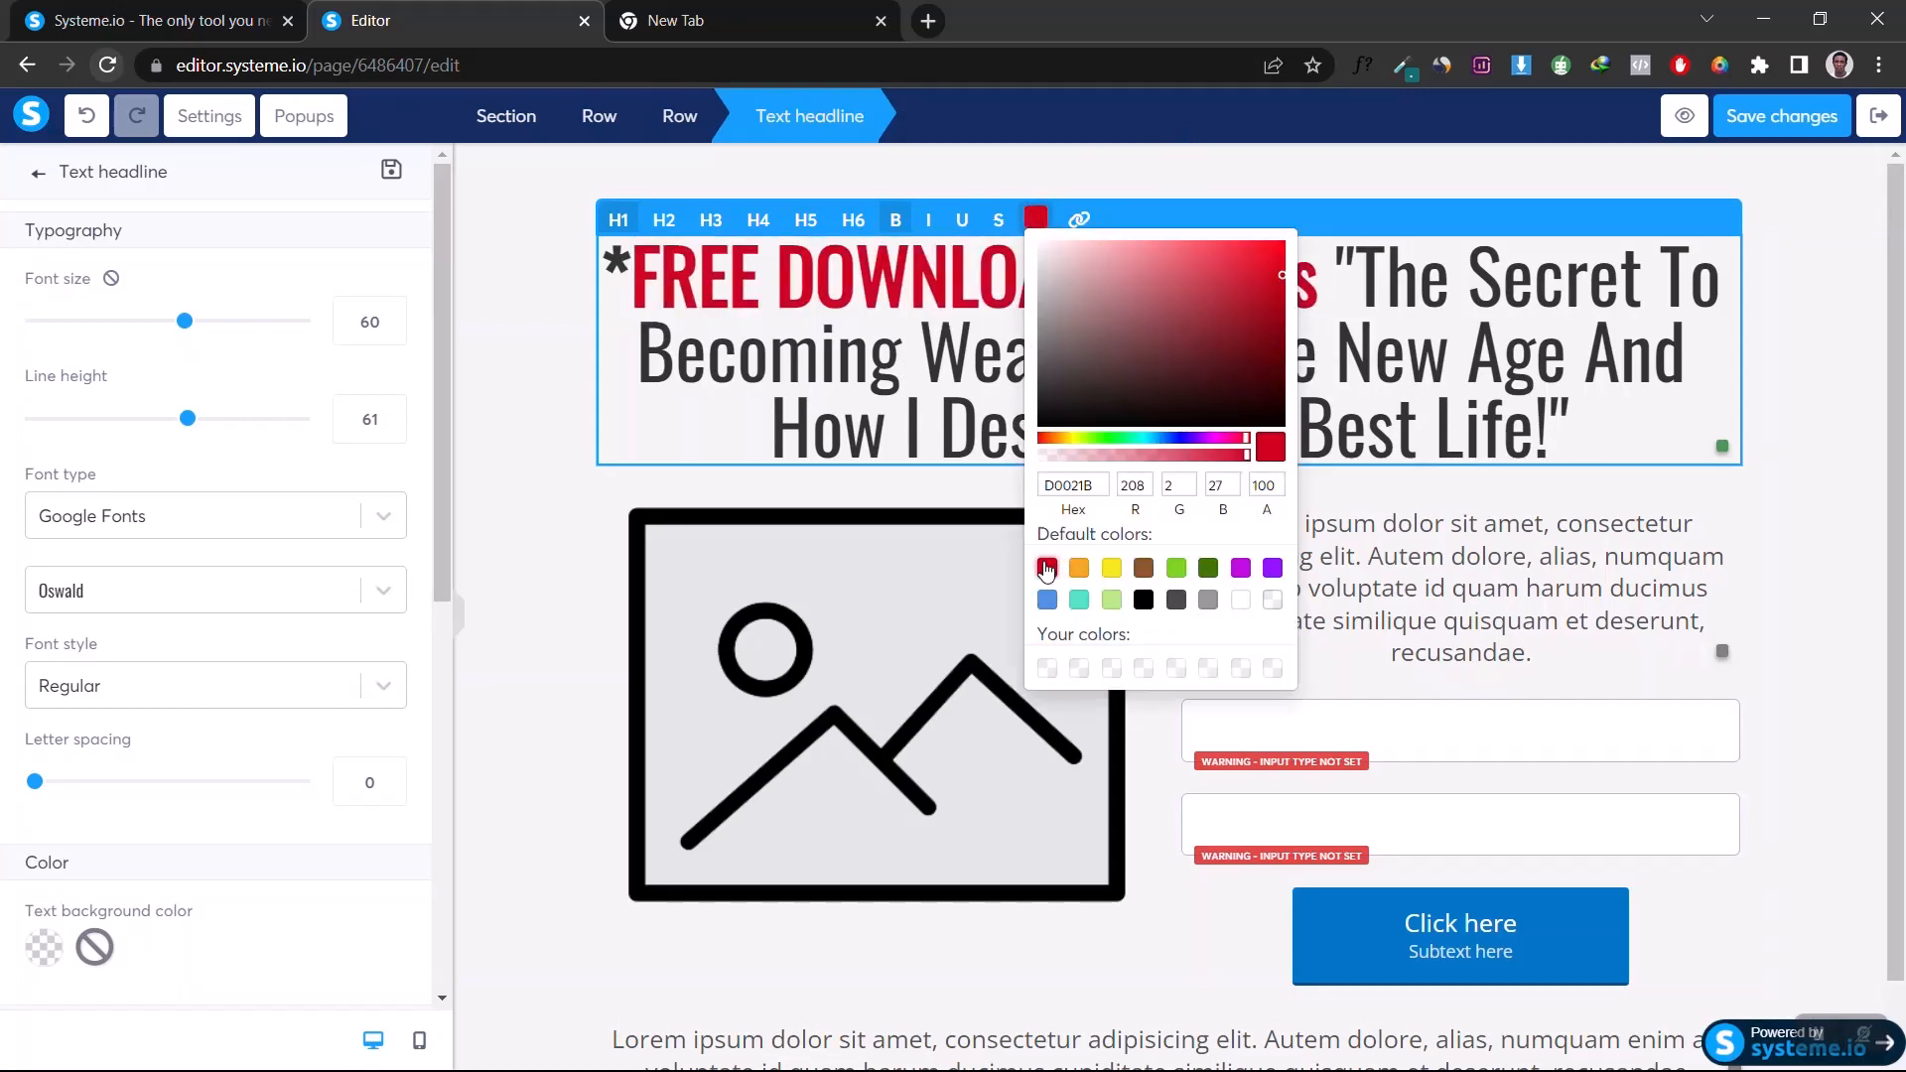
click(1521, 303)
click(1876, 320)
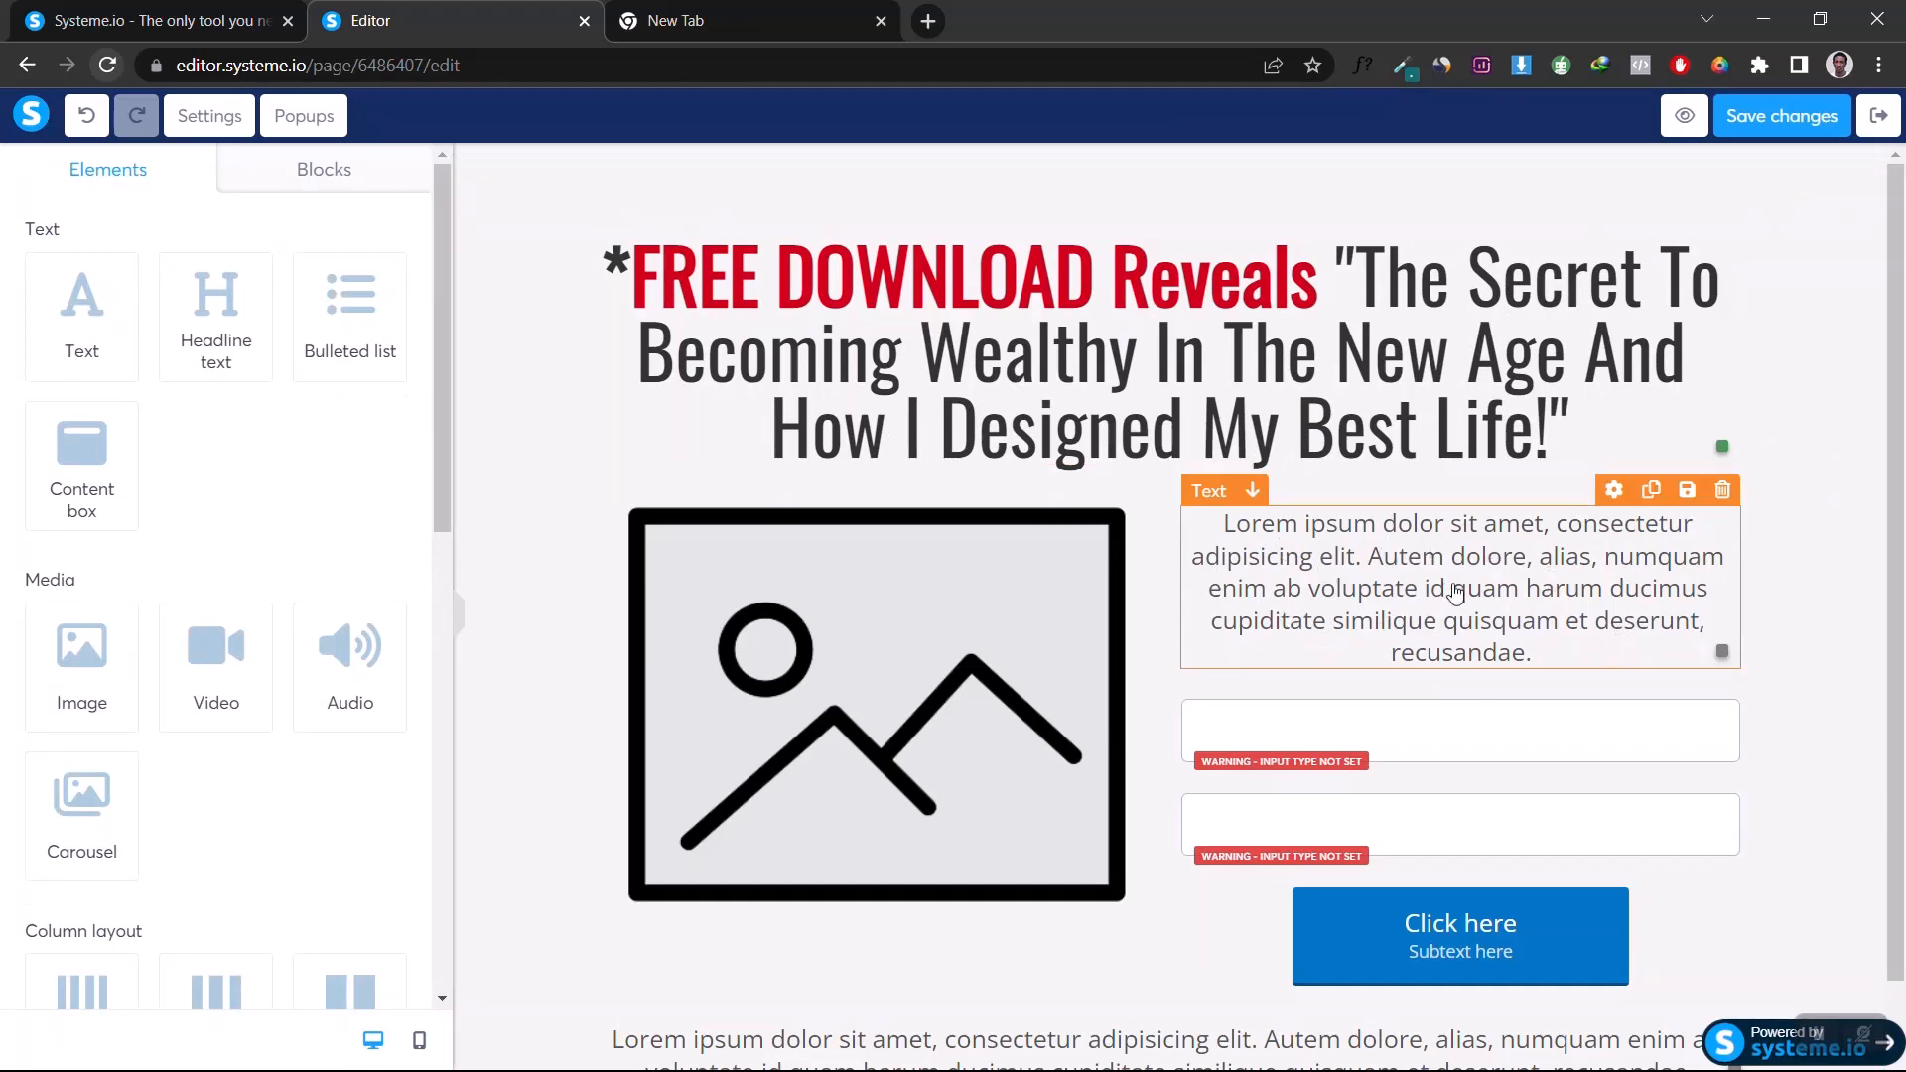
Step: Replace the placeholder text beside the image with the copied 'The Millionaire Shortcut' download copy and left-align it
click(1396, 539)
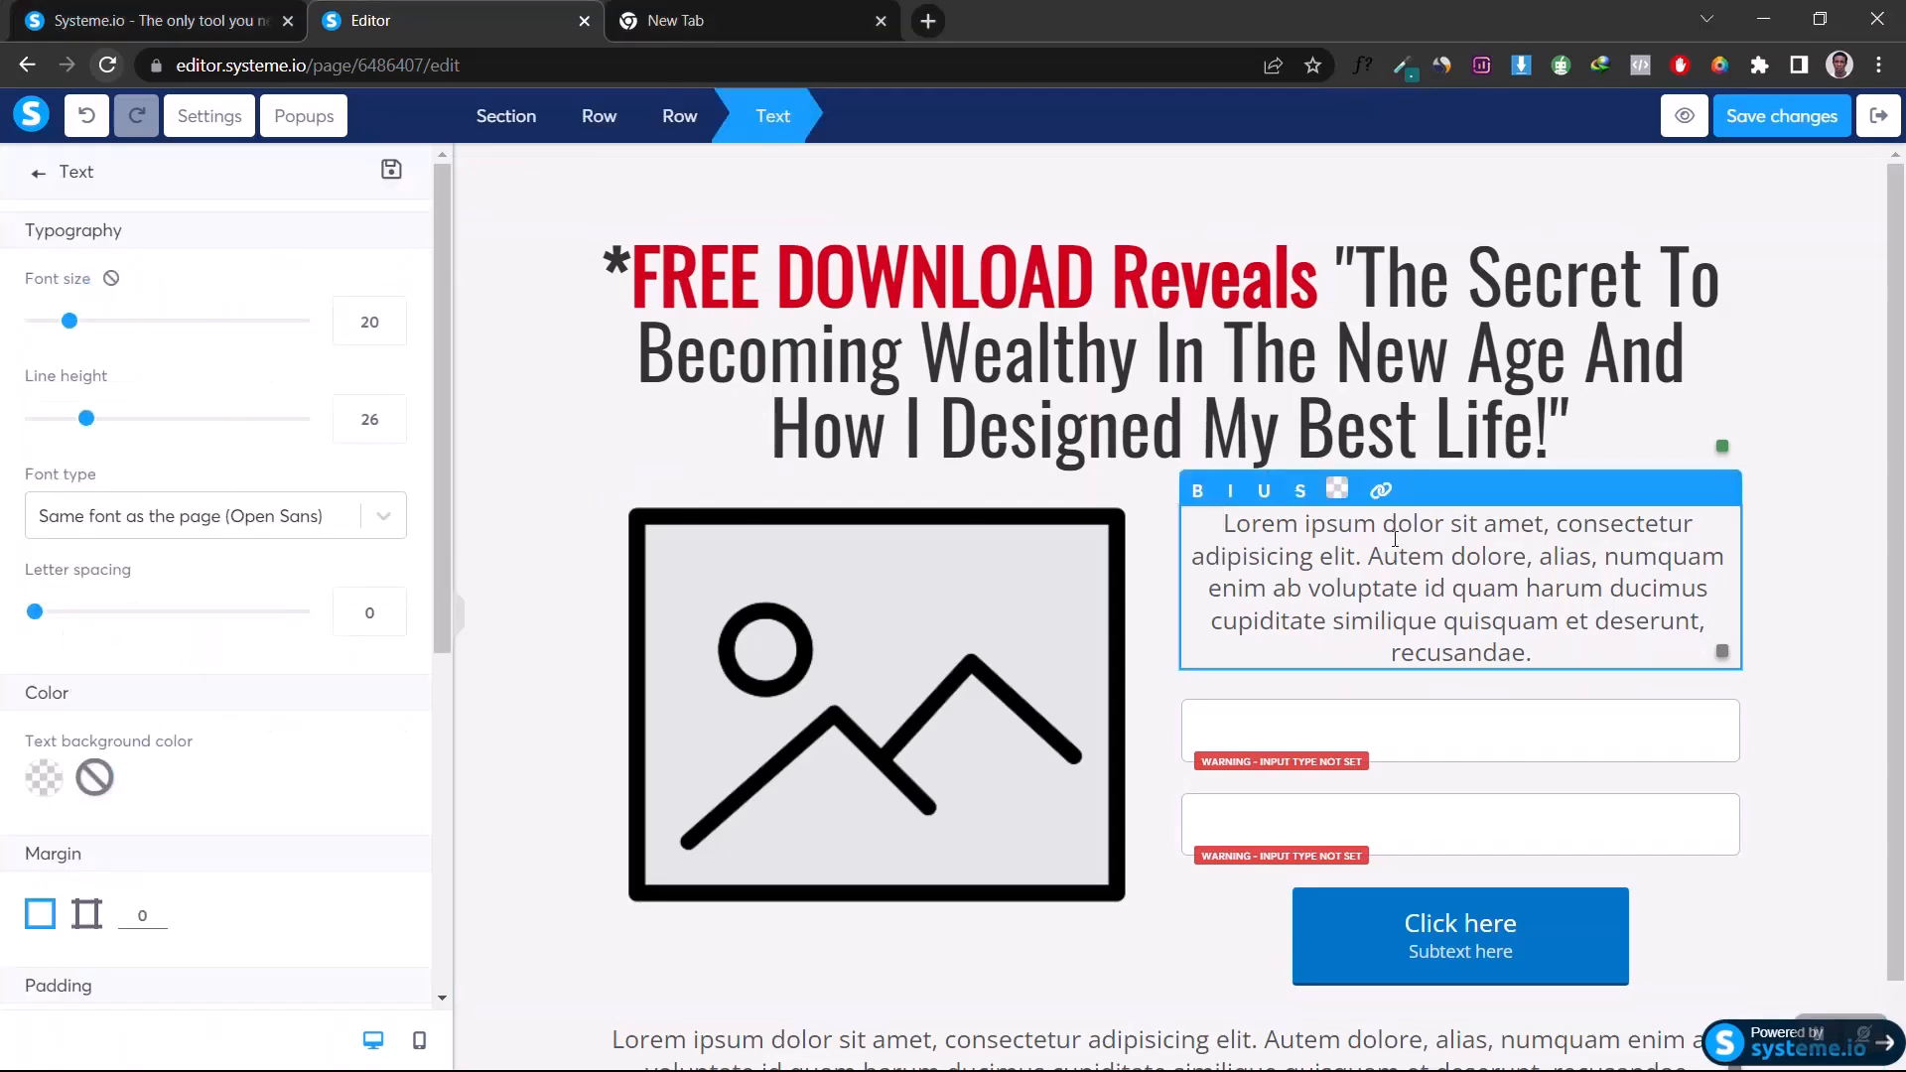
key(ctrl+a)
key(ctrl+v)
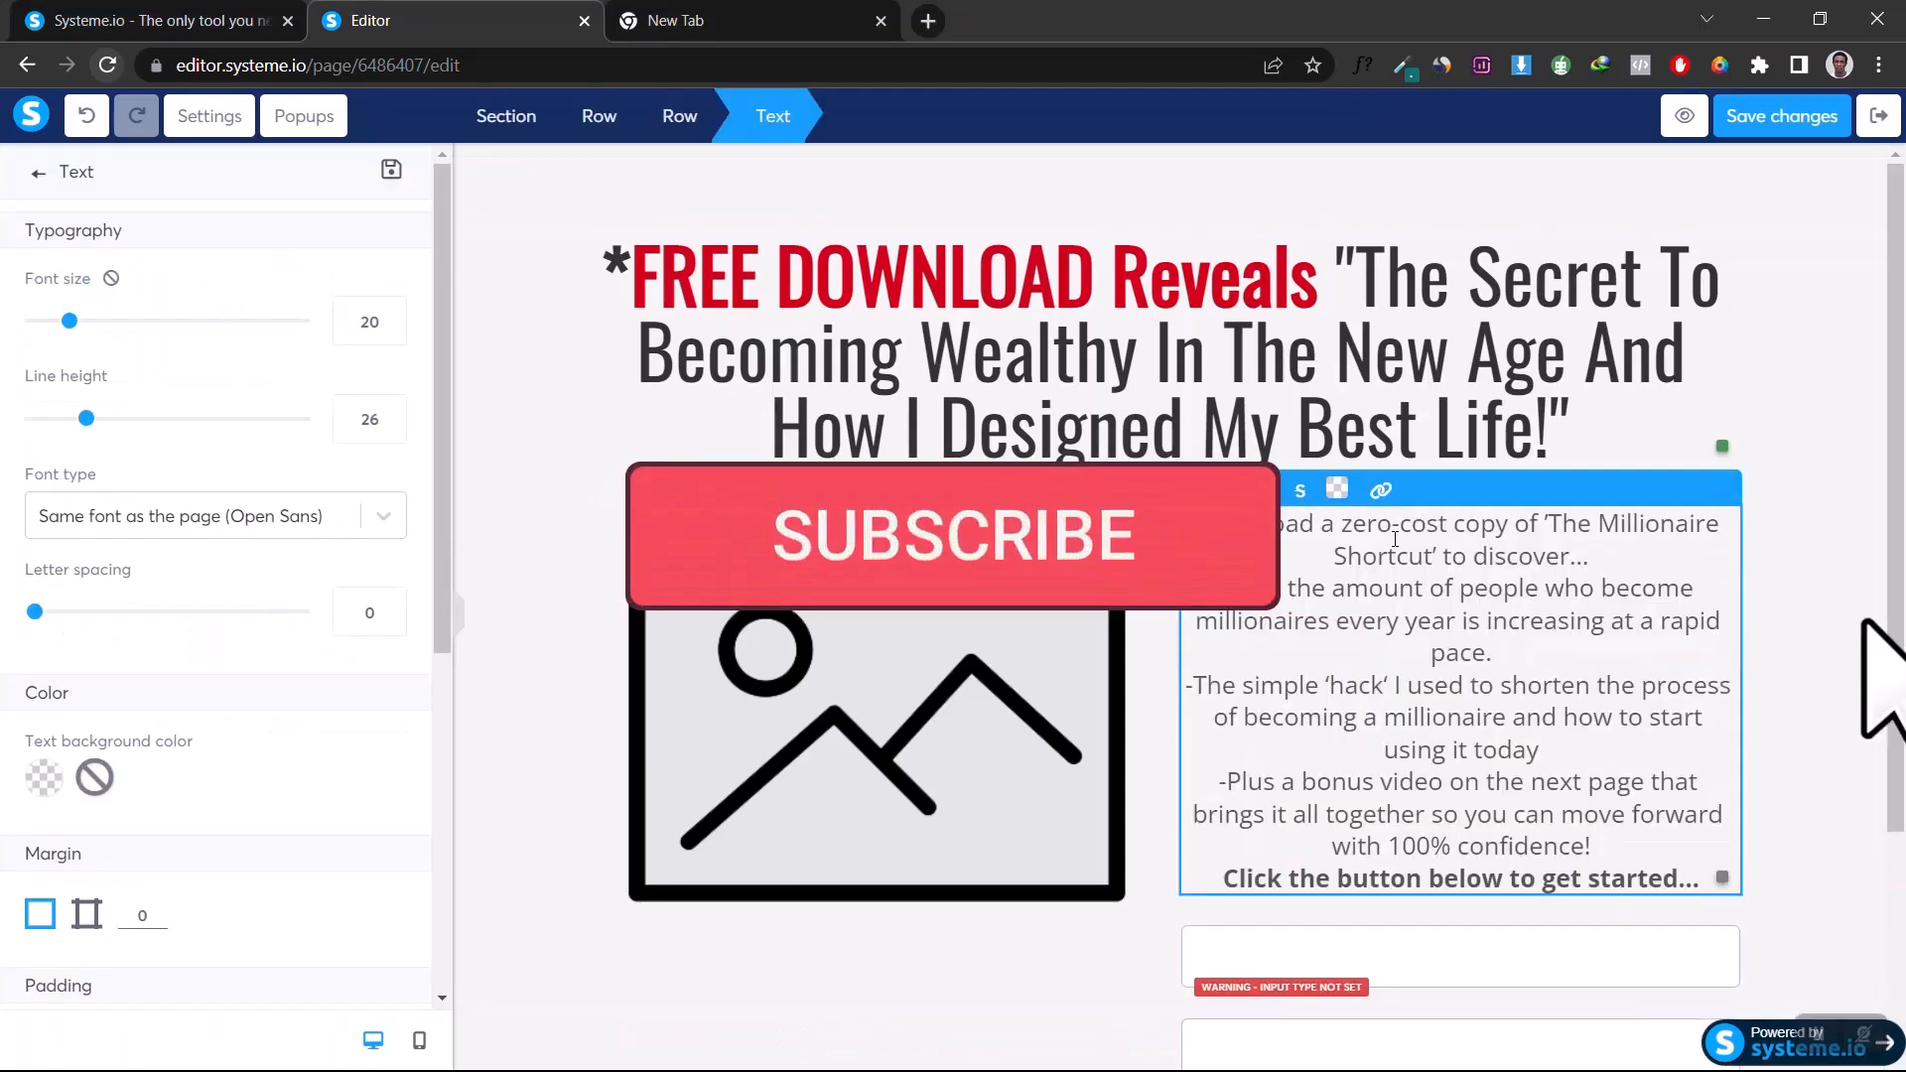
key(ctrl+a)
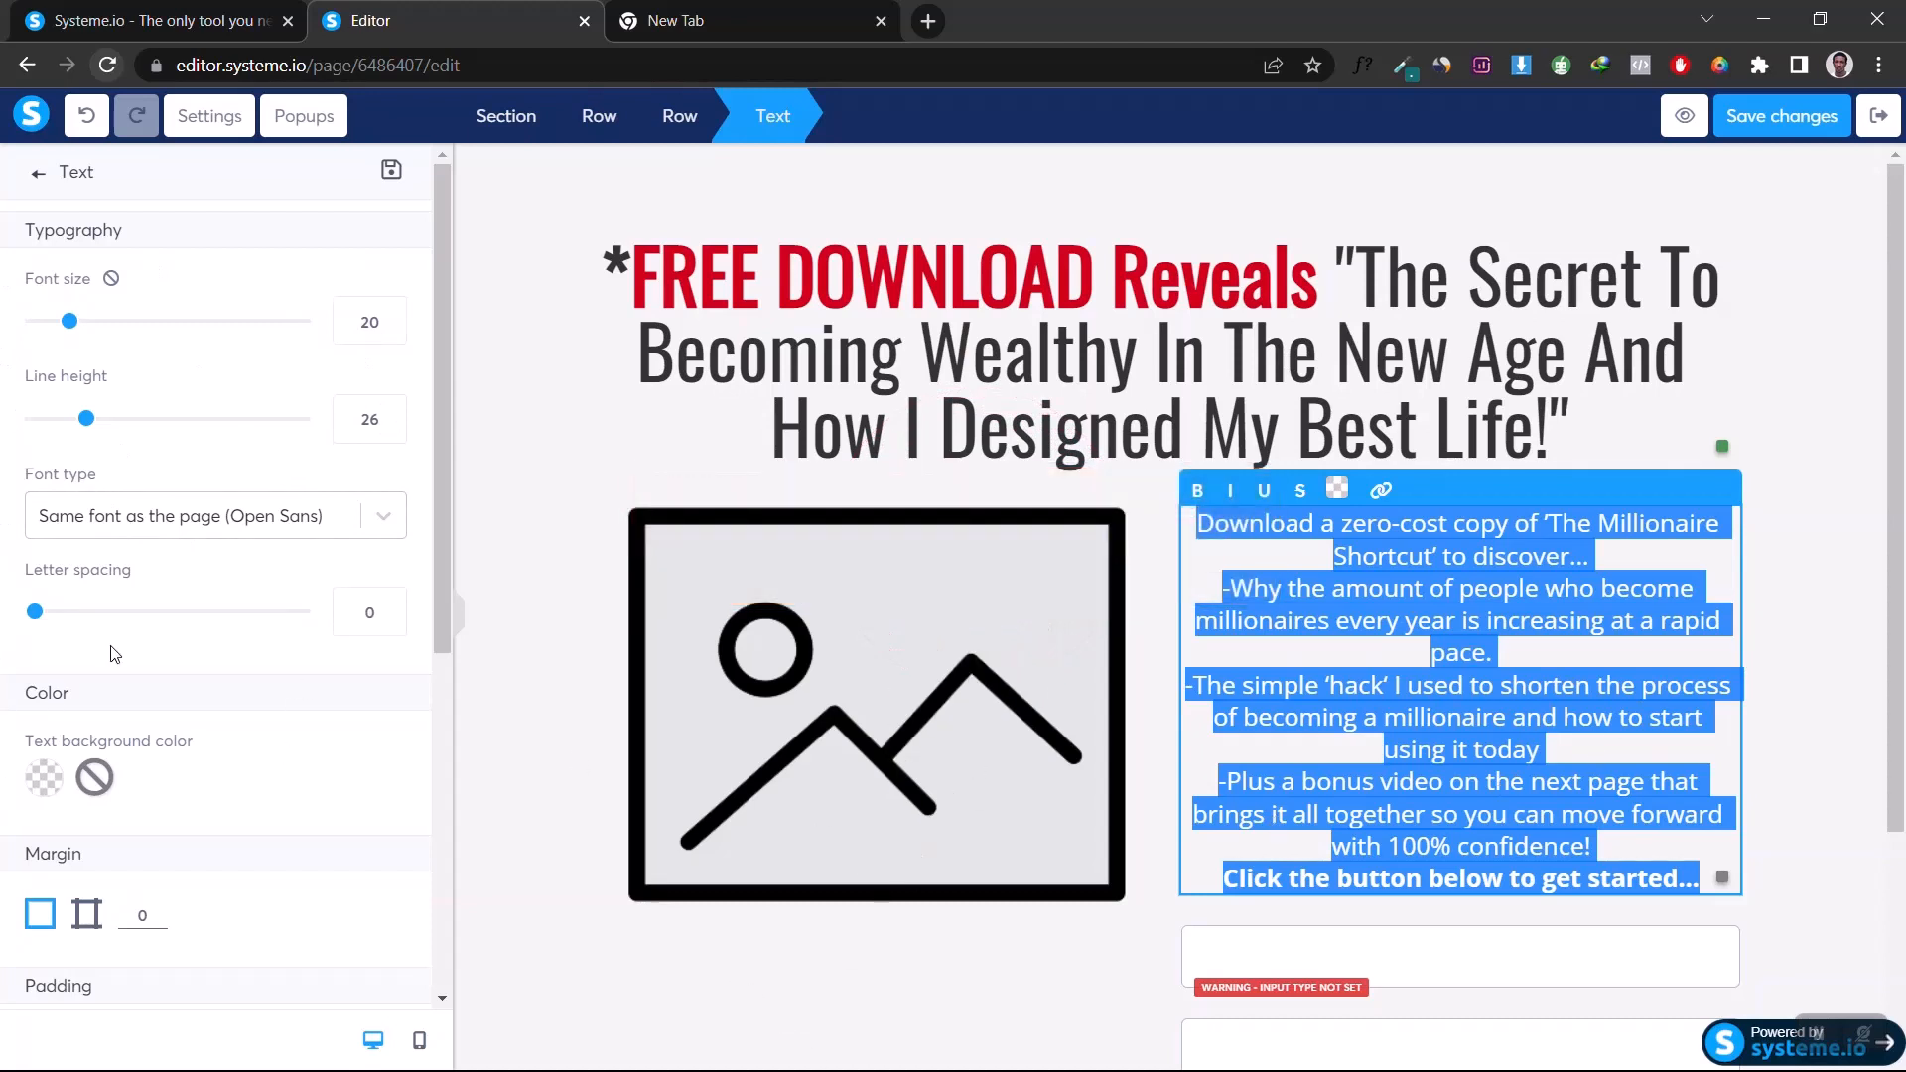
scroll(115, 654, down, 6)
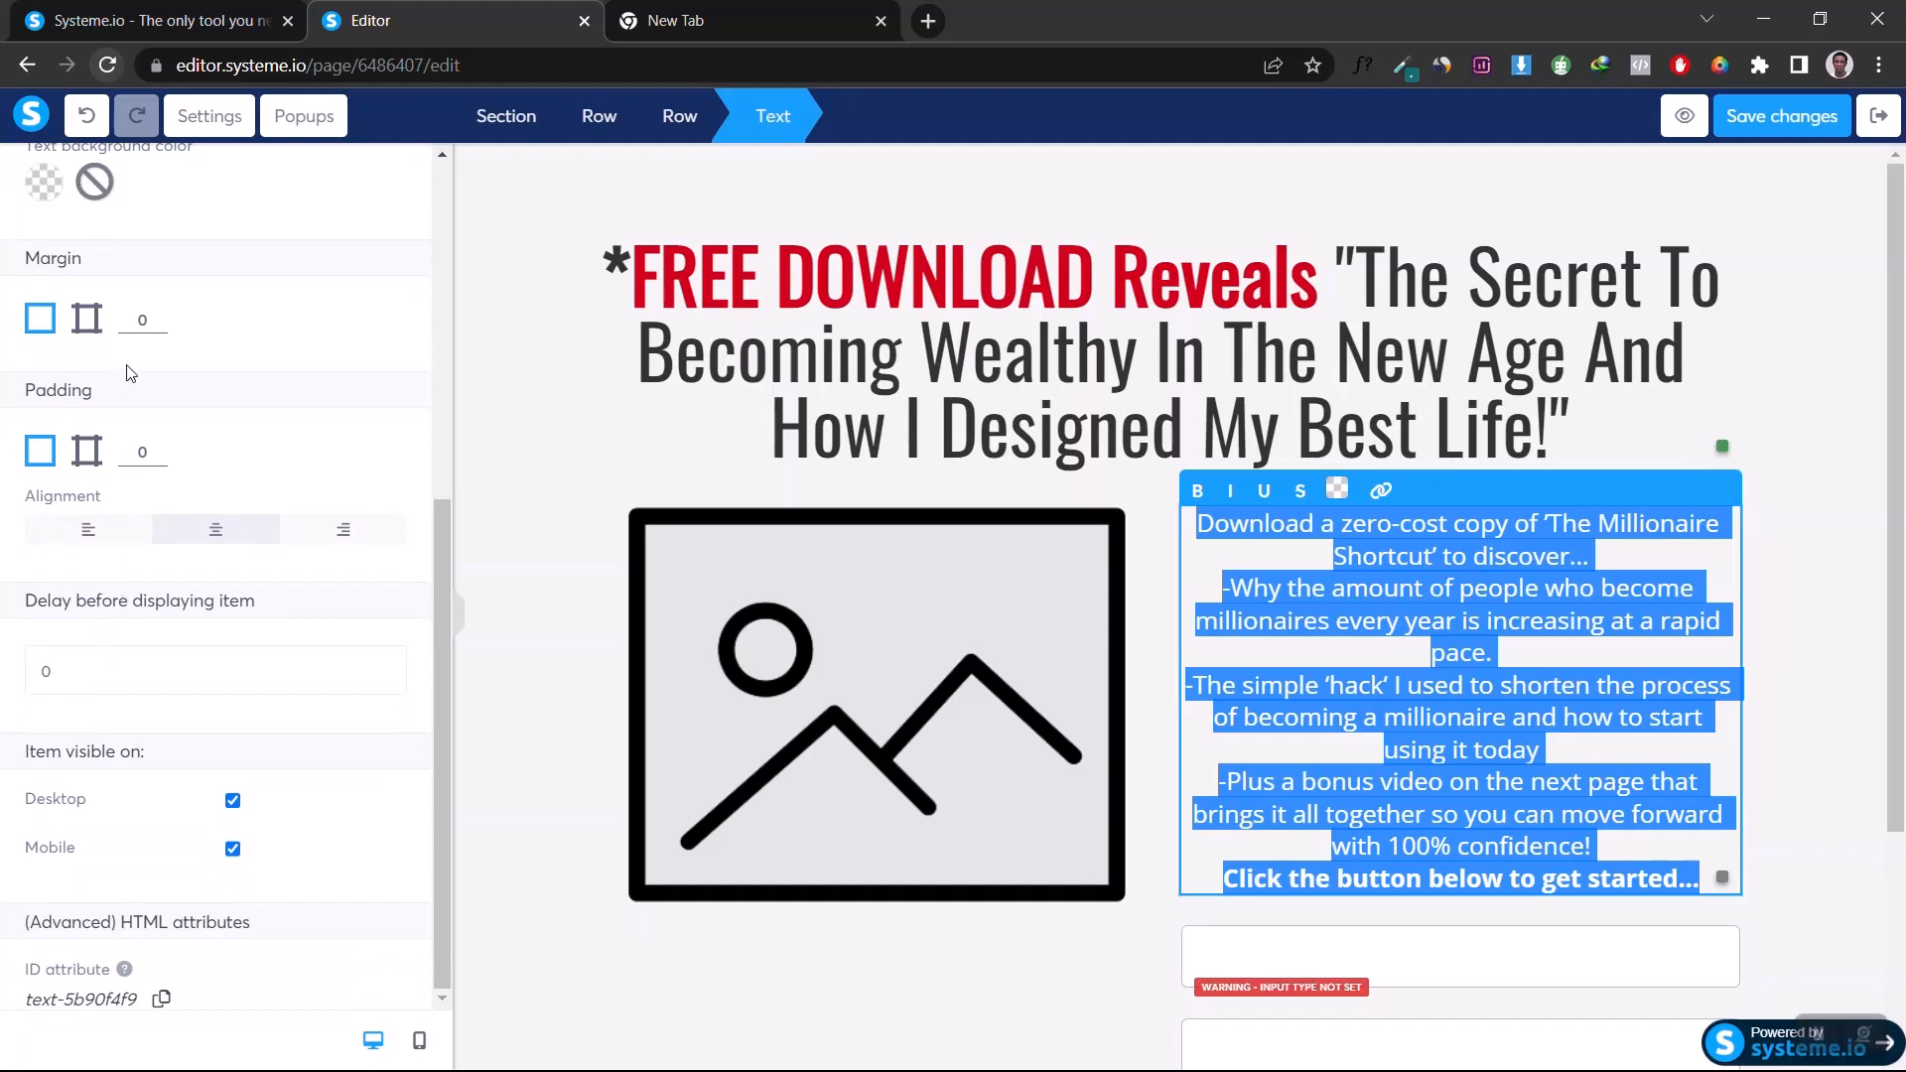
click(88, 530)
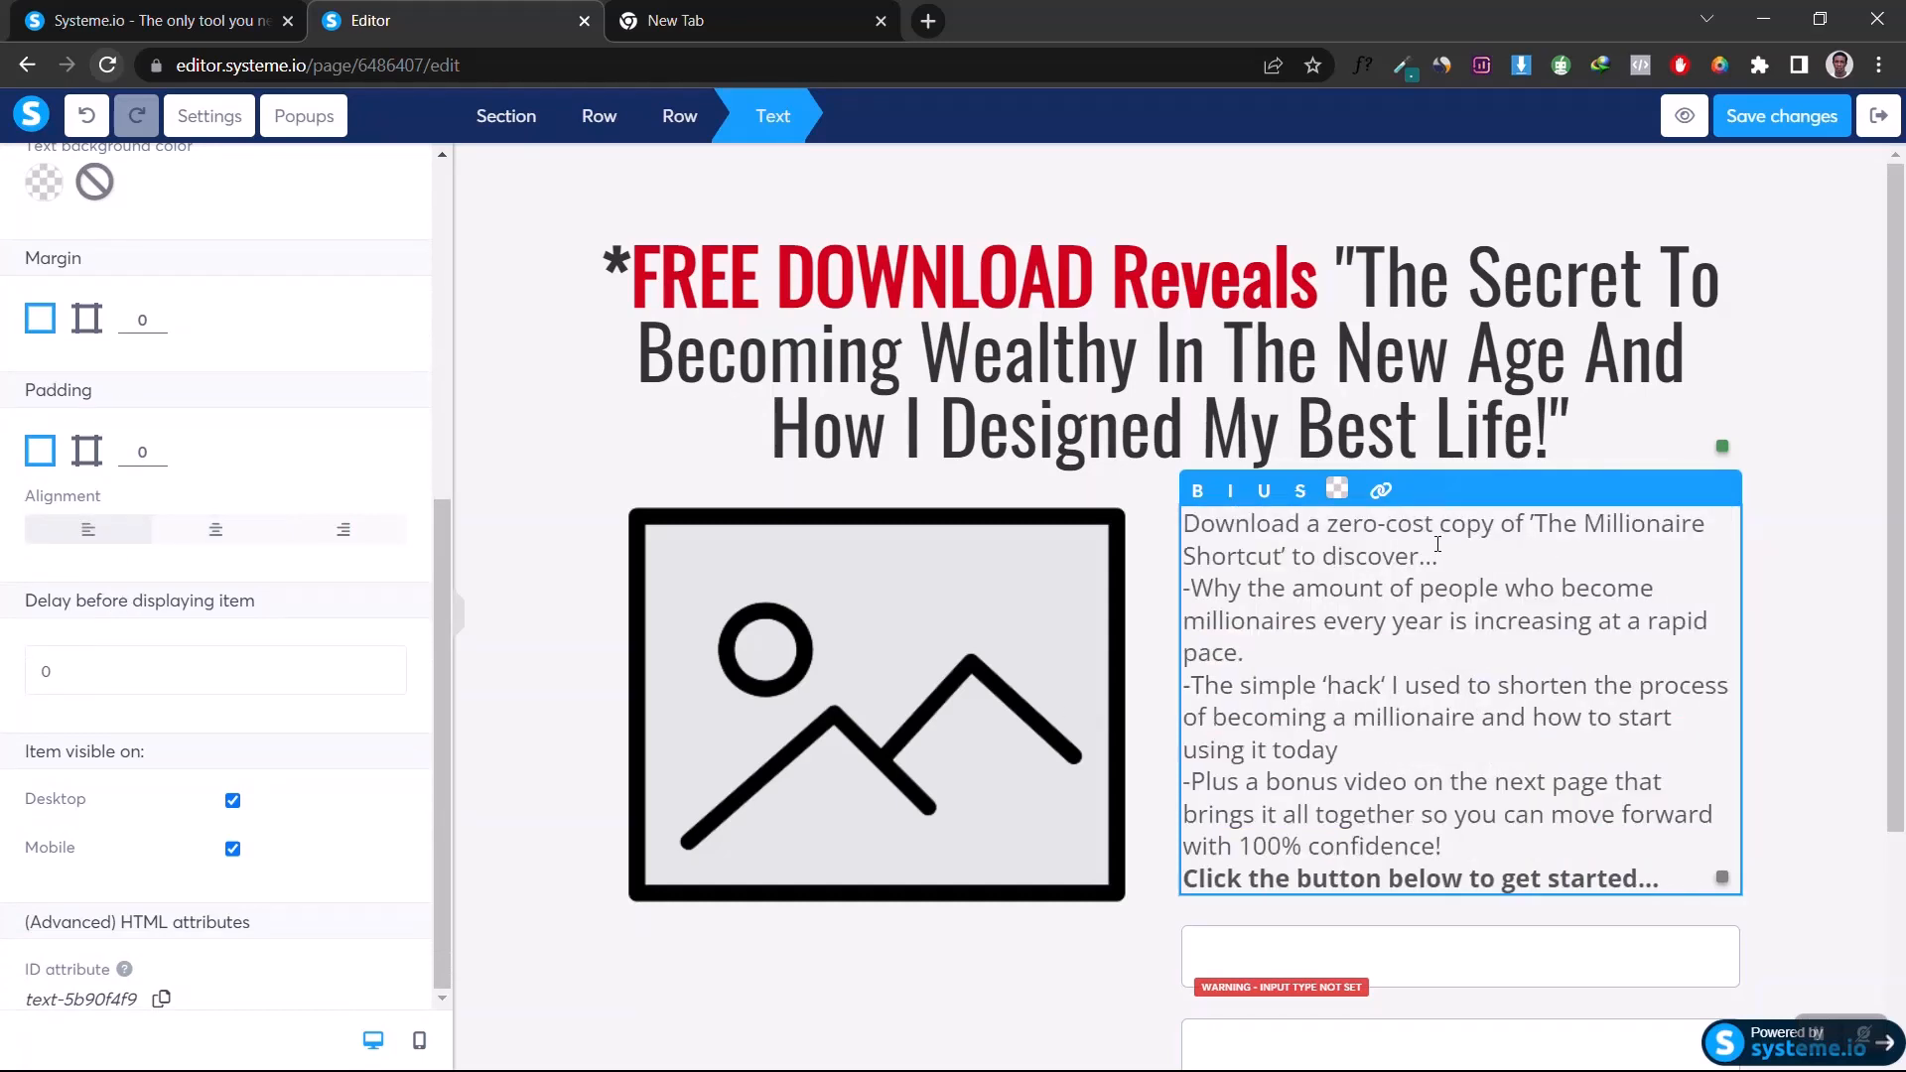
Step: Insert a blank line between the intro, each of the three dash points and the closing line of the download copy
key(Return)
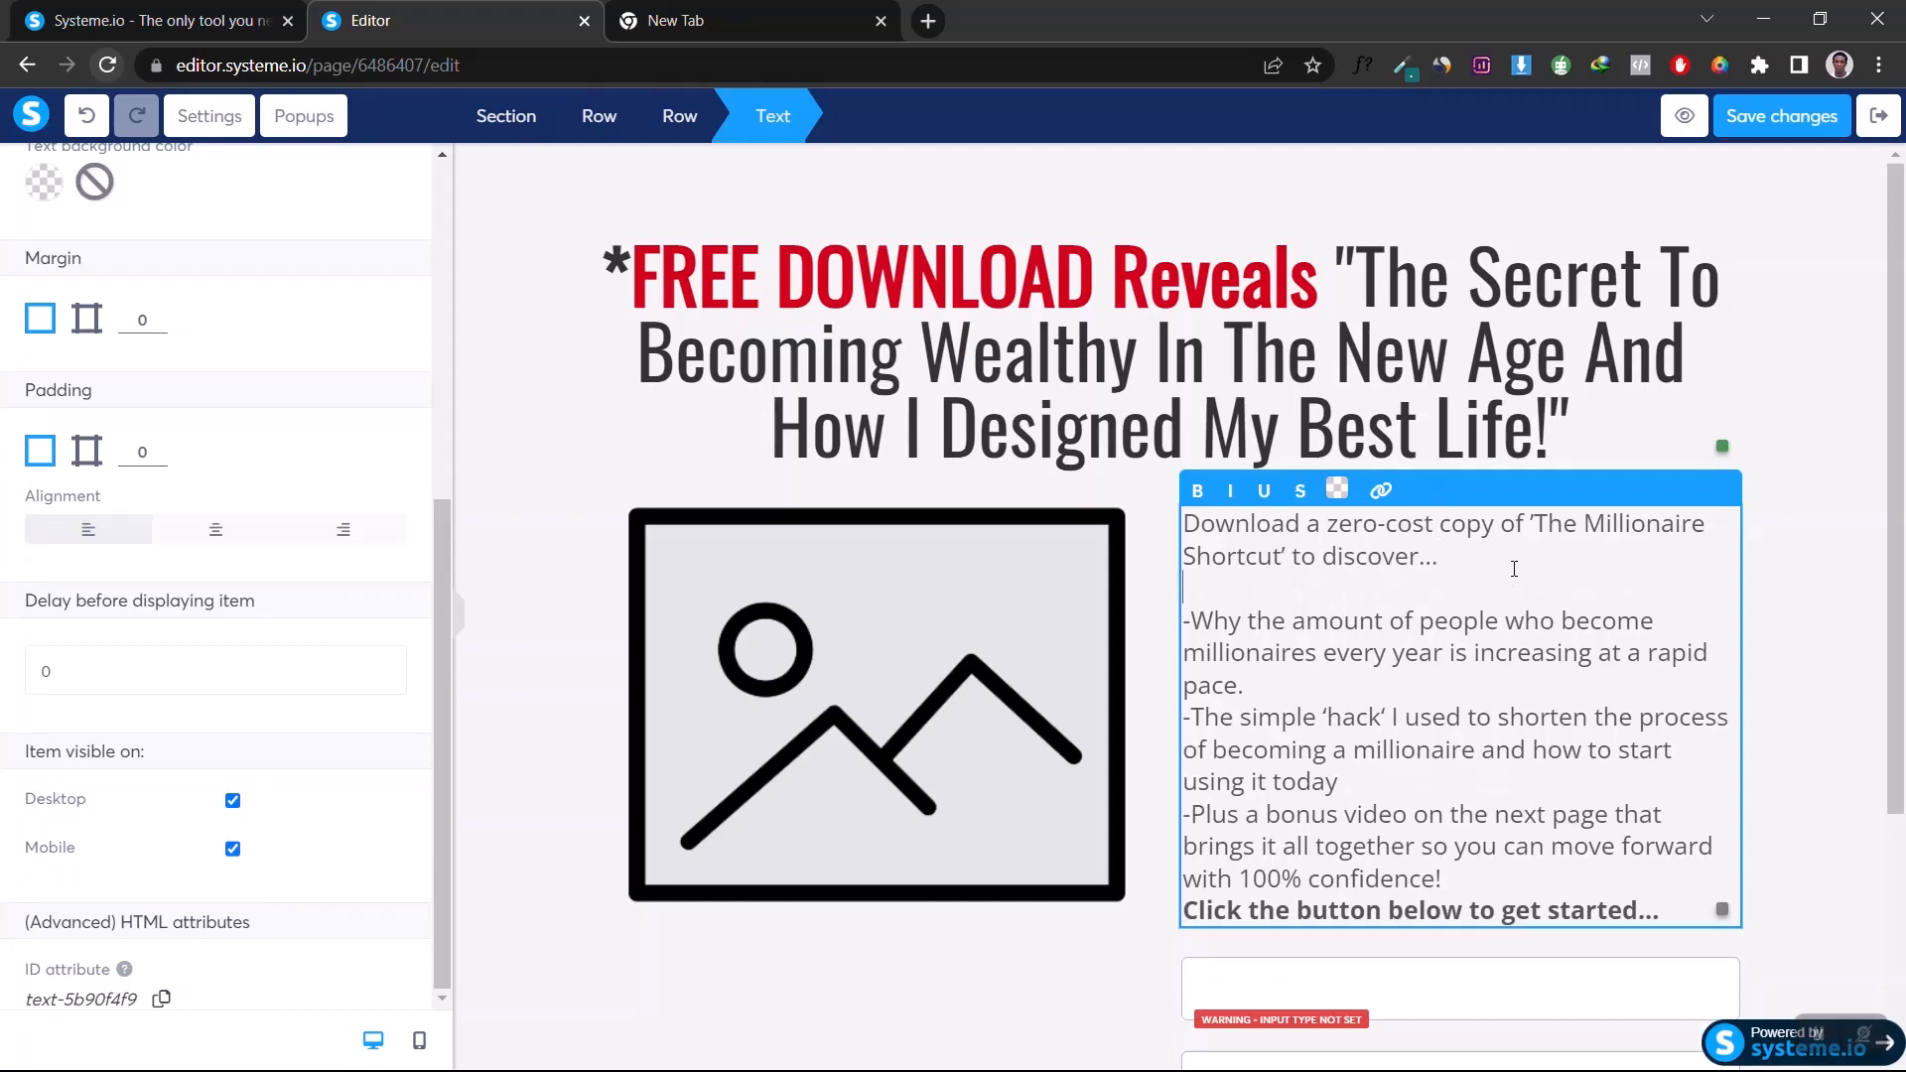
click(1377, 687)
key(Return)
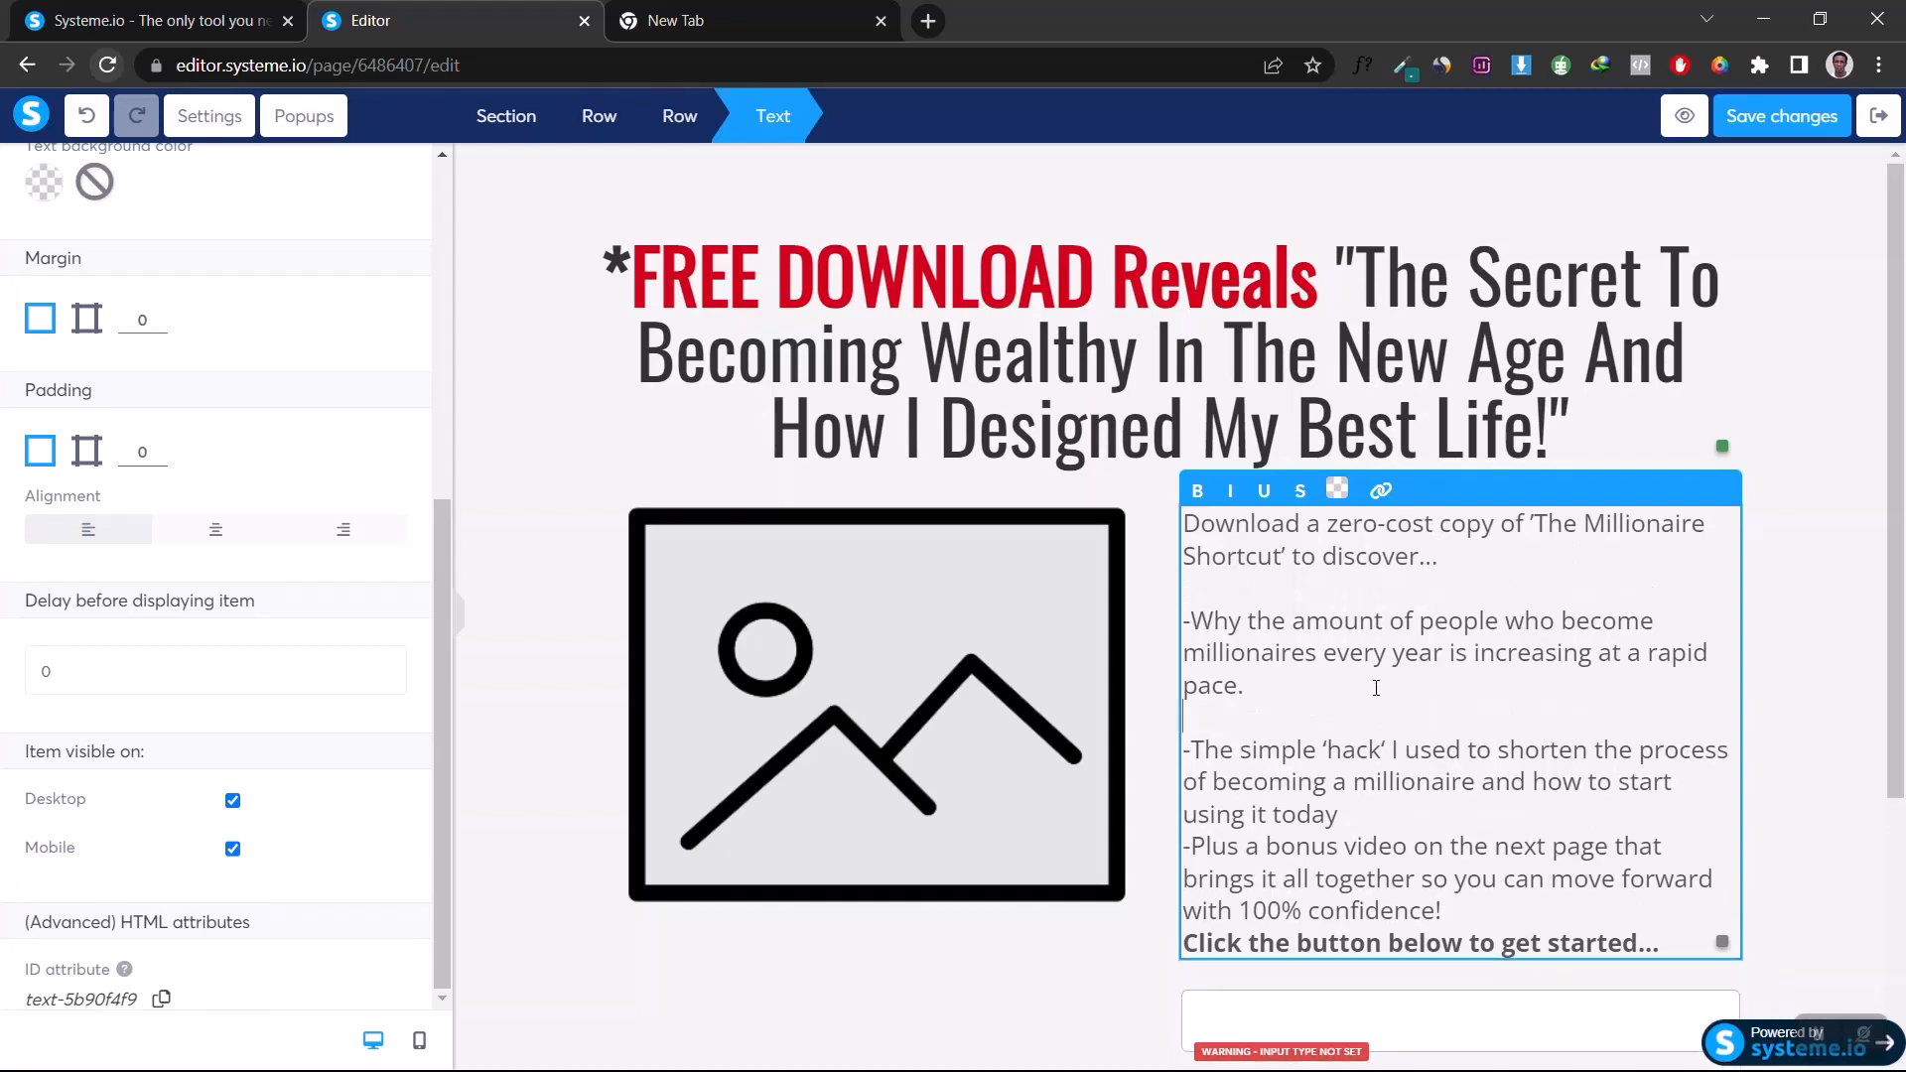
click(1355, 832)
key(Return)
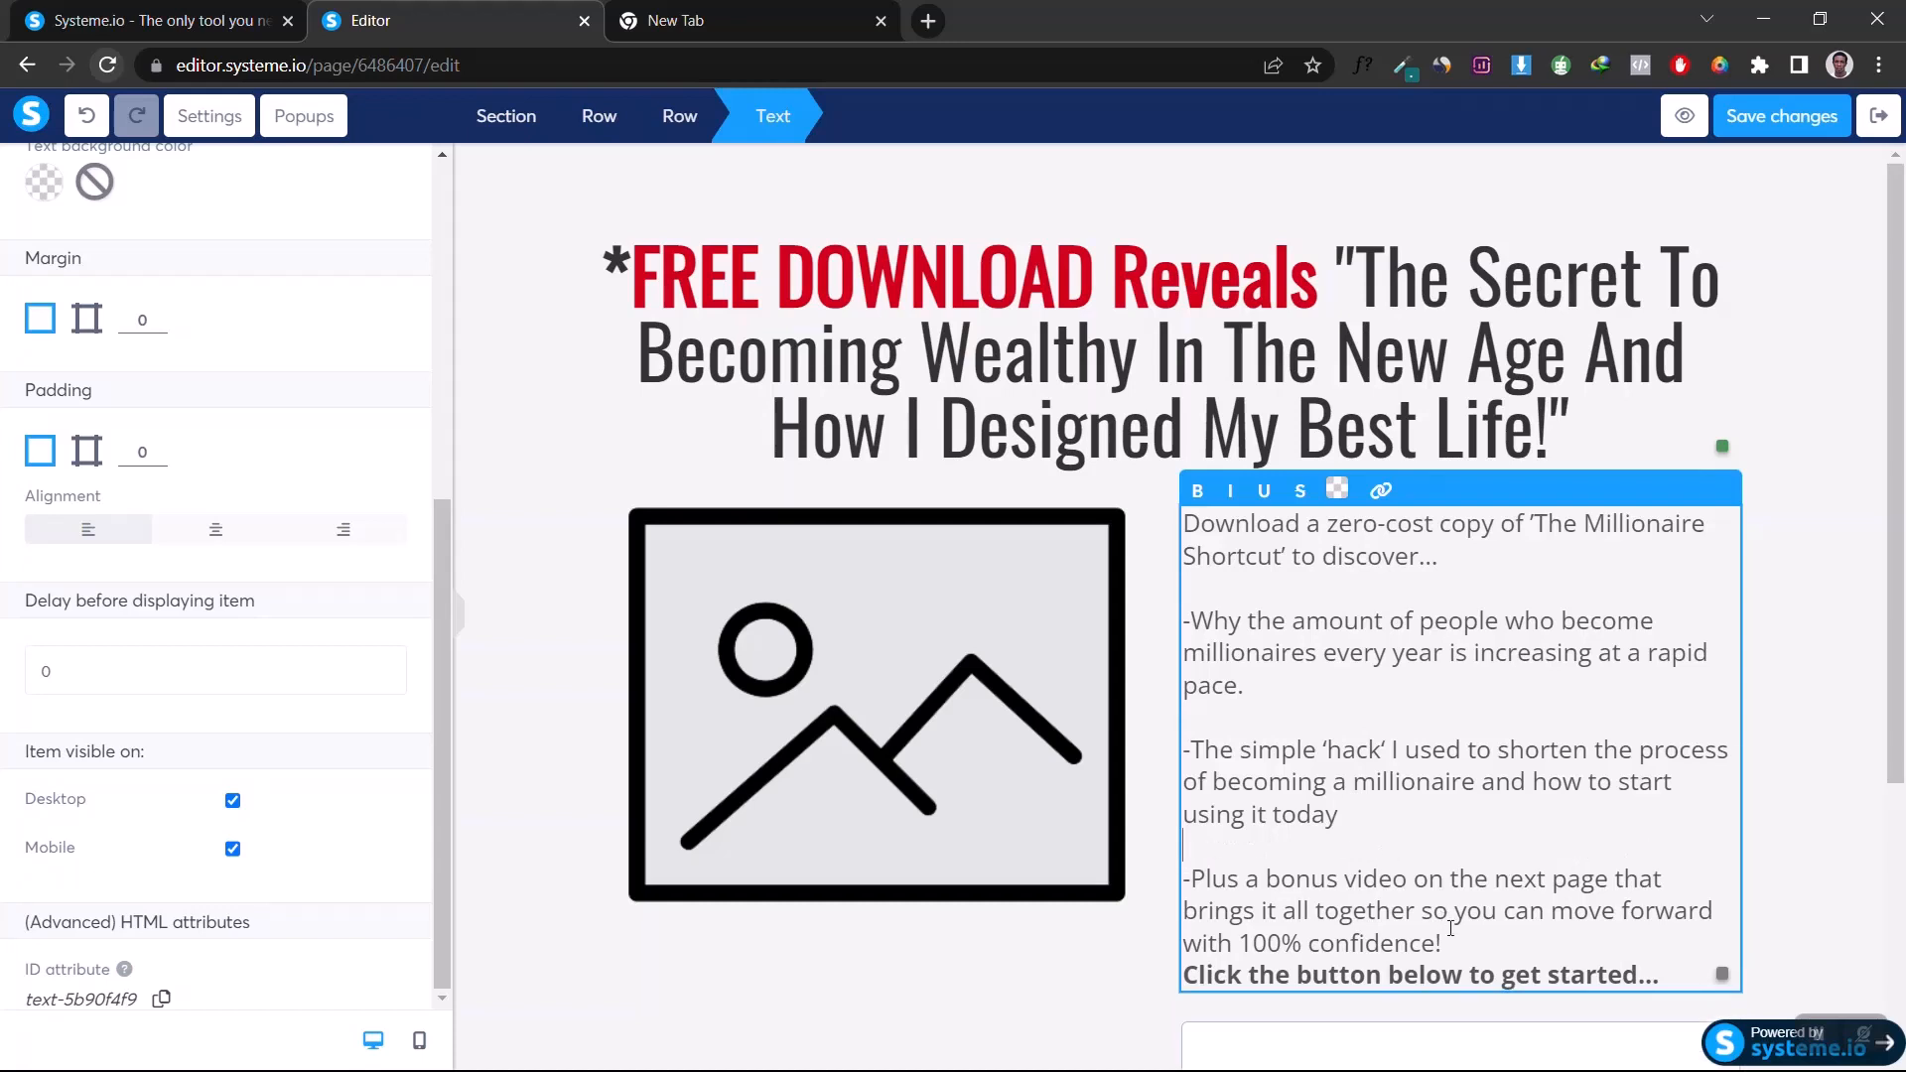
click(1451, 943)
key(Return)
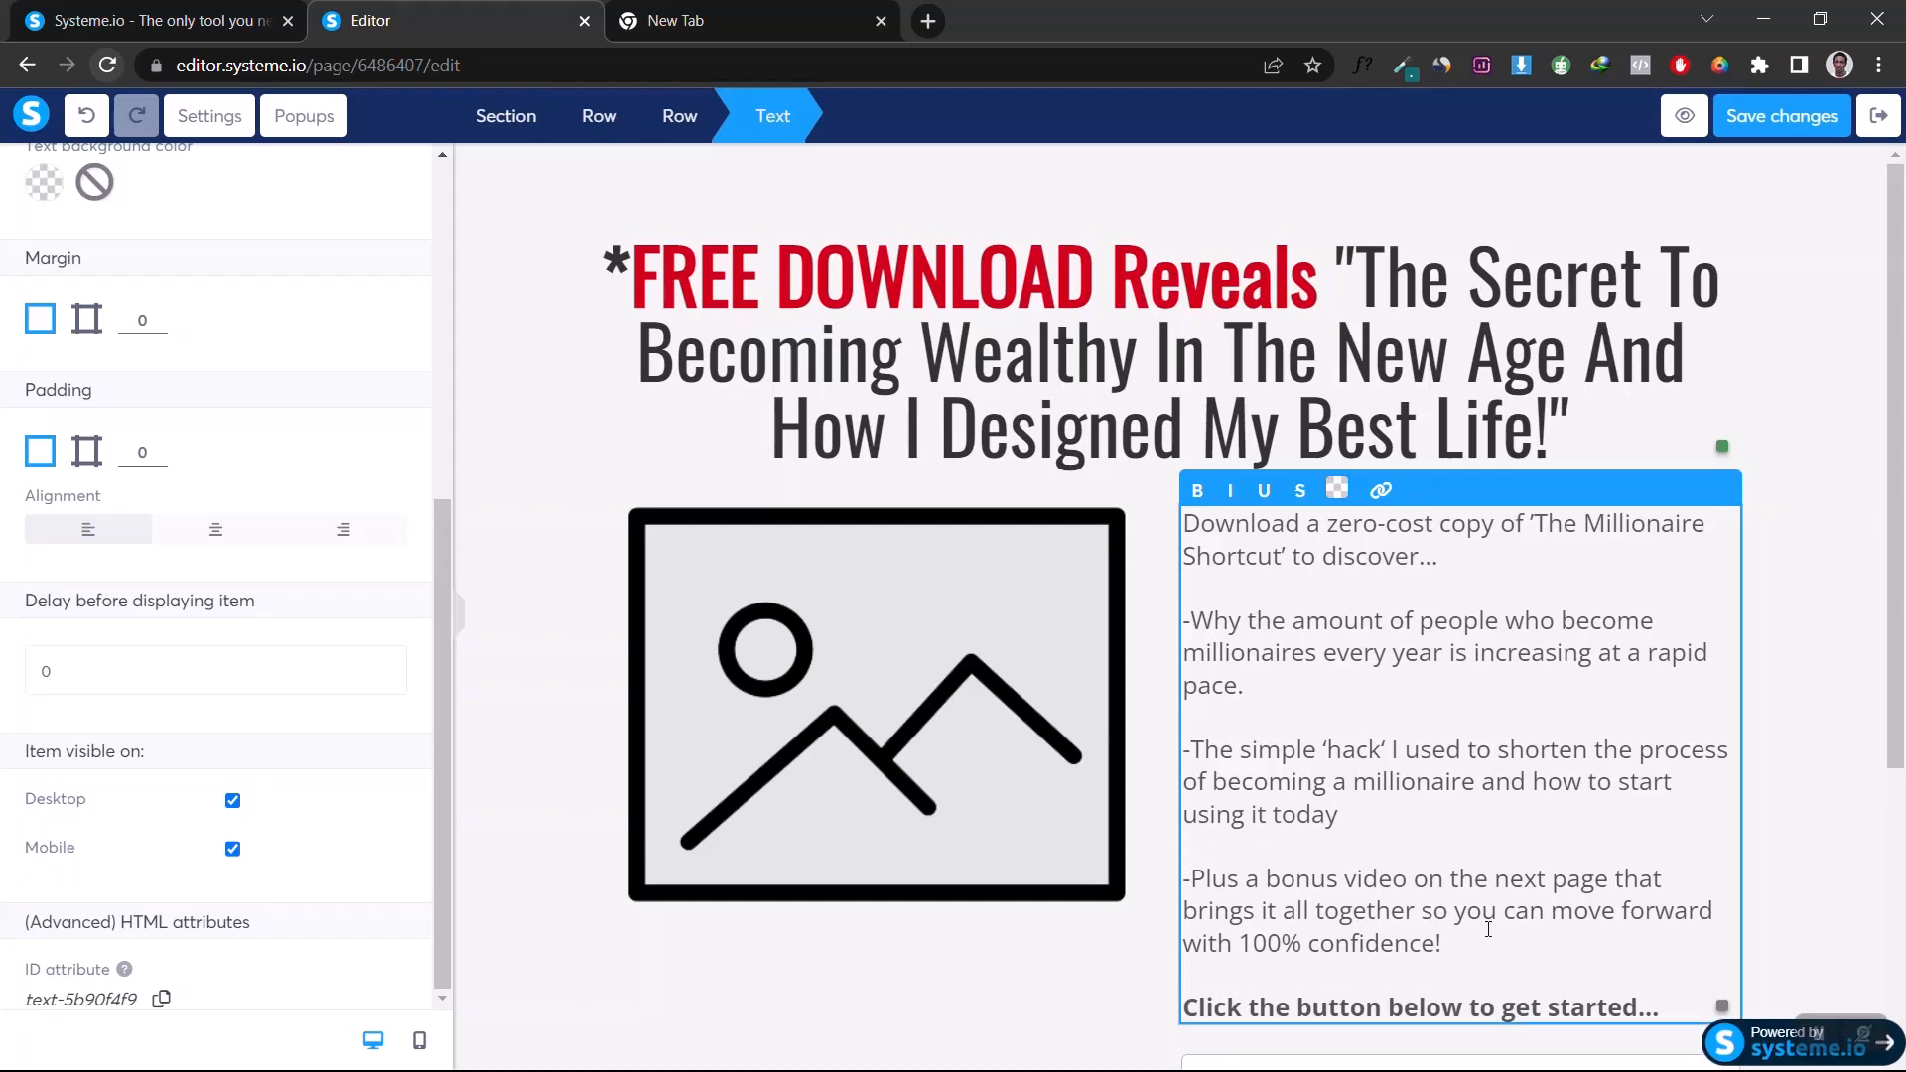
click(1790, 610)
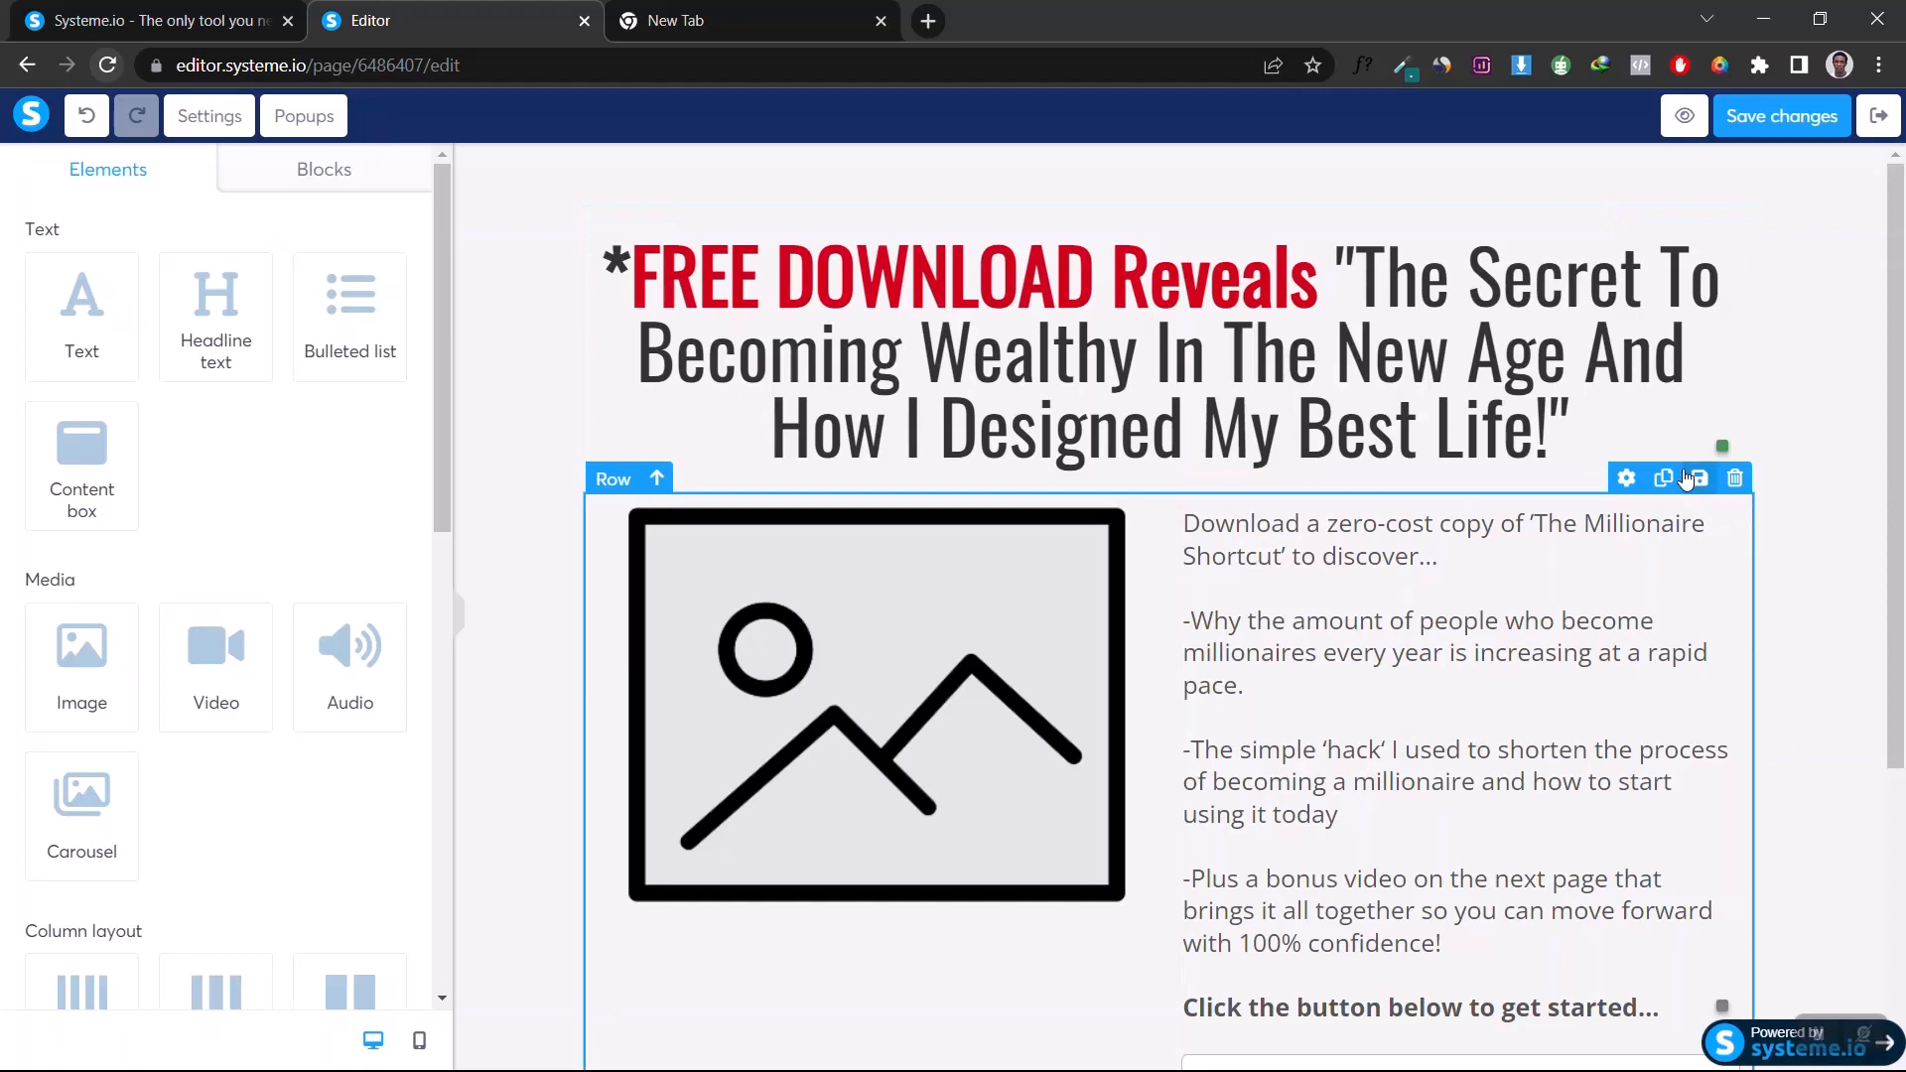
Step: Set the top and bottom margins of the two-column row to 30
click(1629, 480)
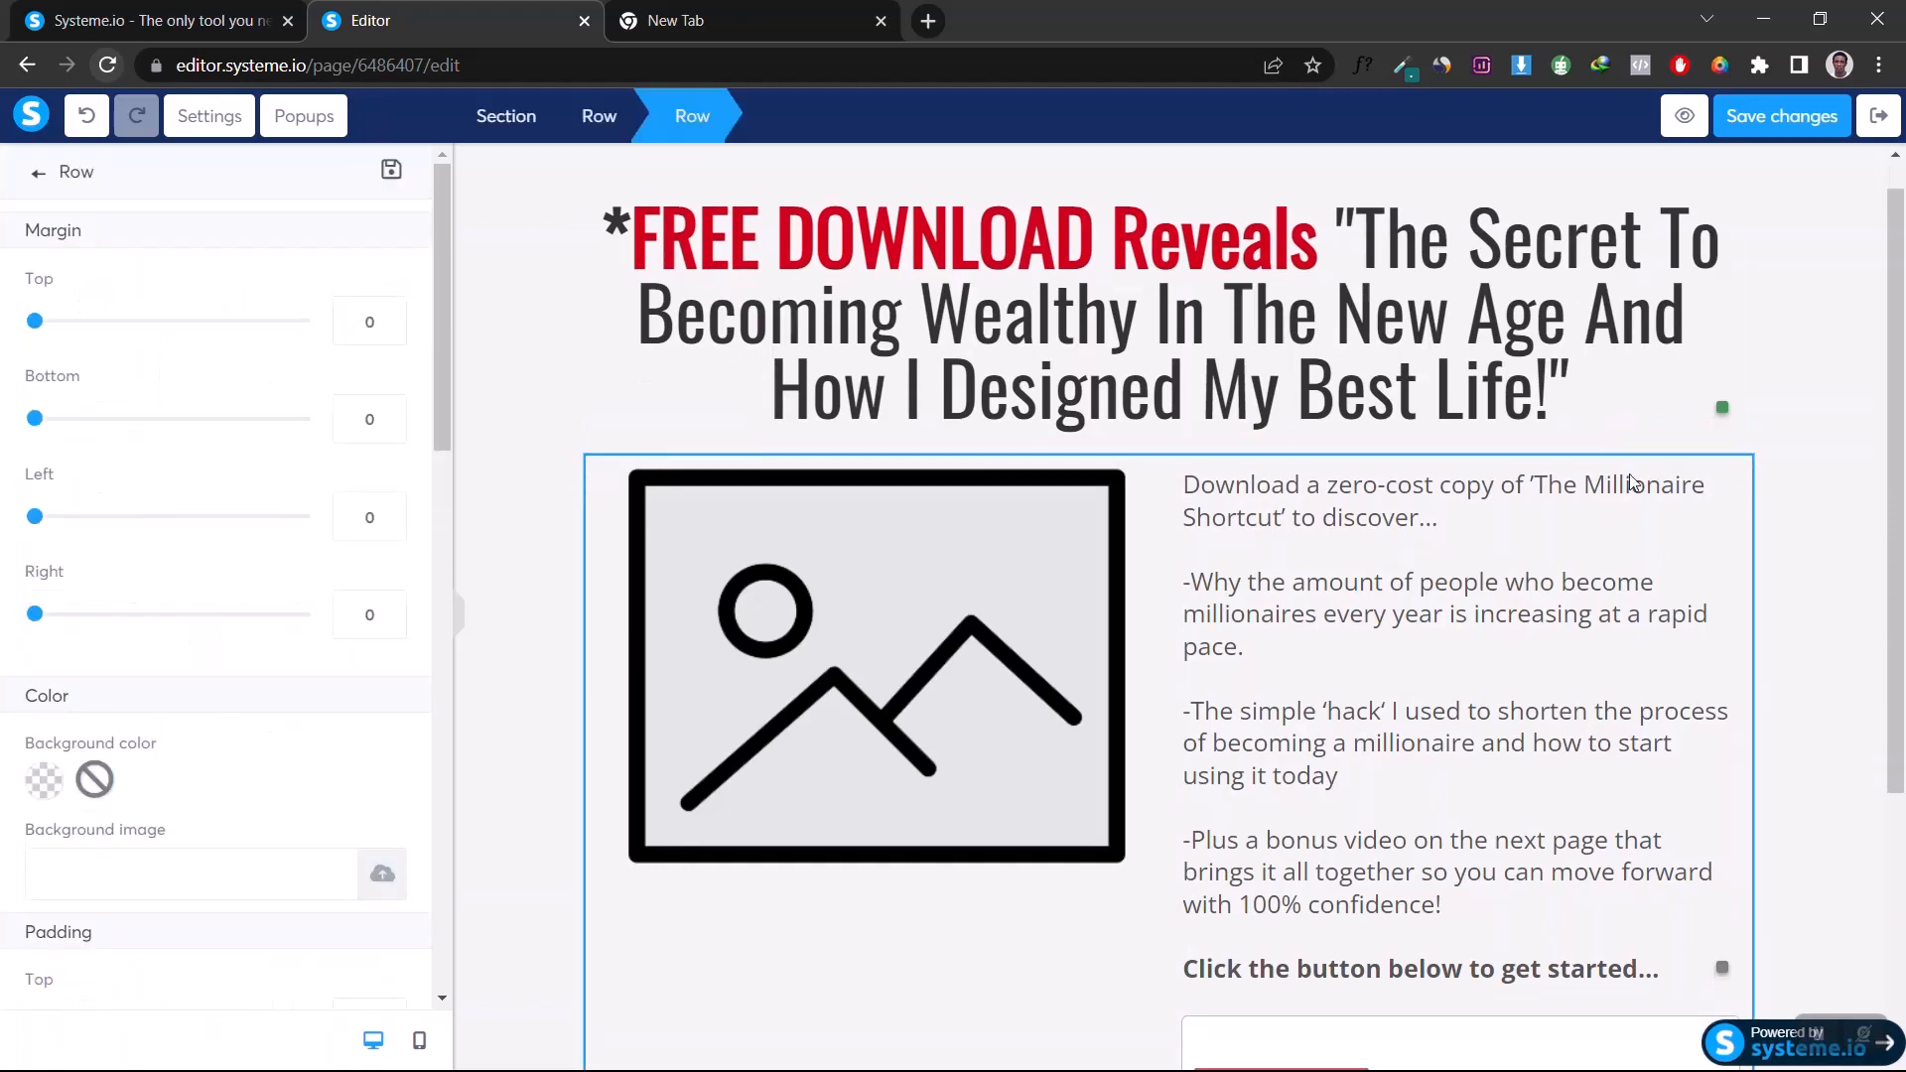
click(350, 318)
text(2)
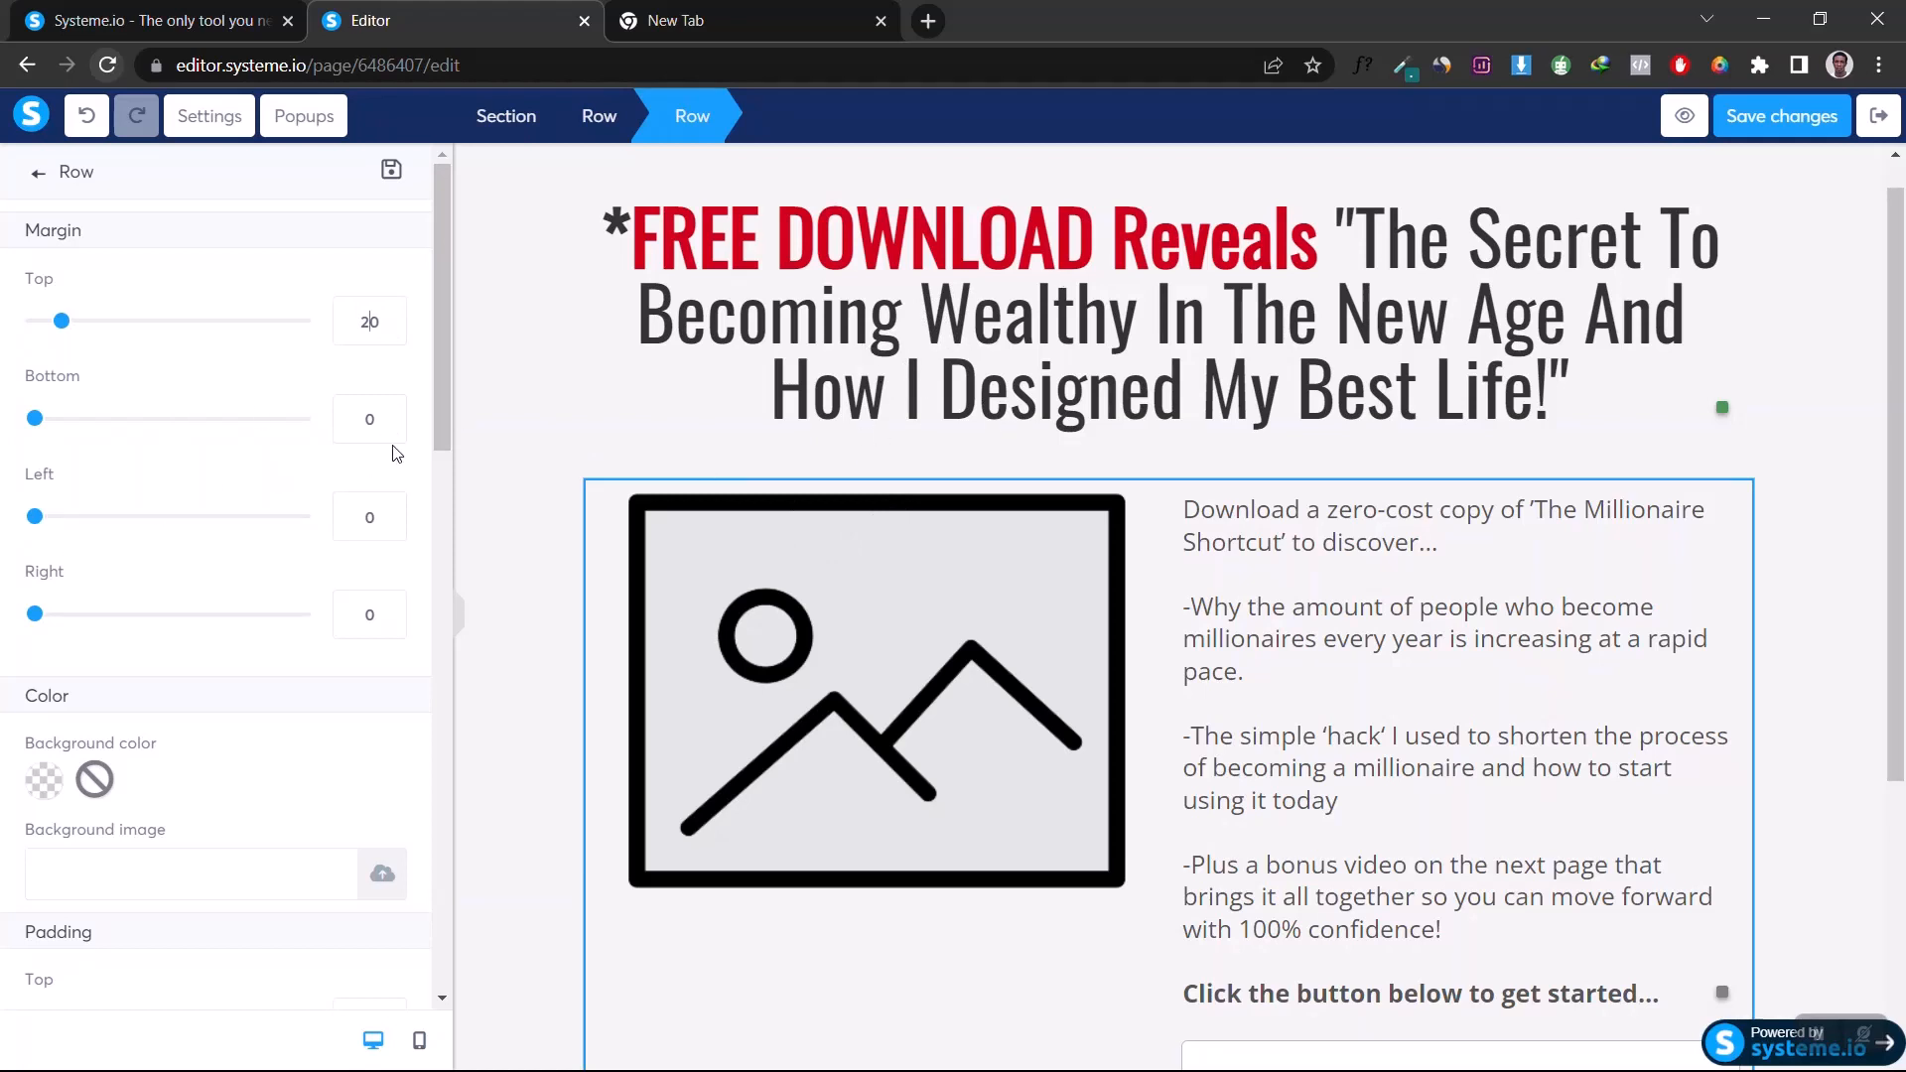
click(354, 425)
text(3)
click(370, 326)
key(BackSpace)
text(3)
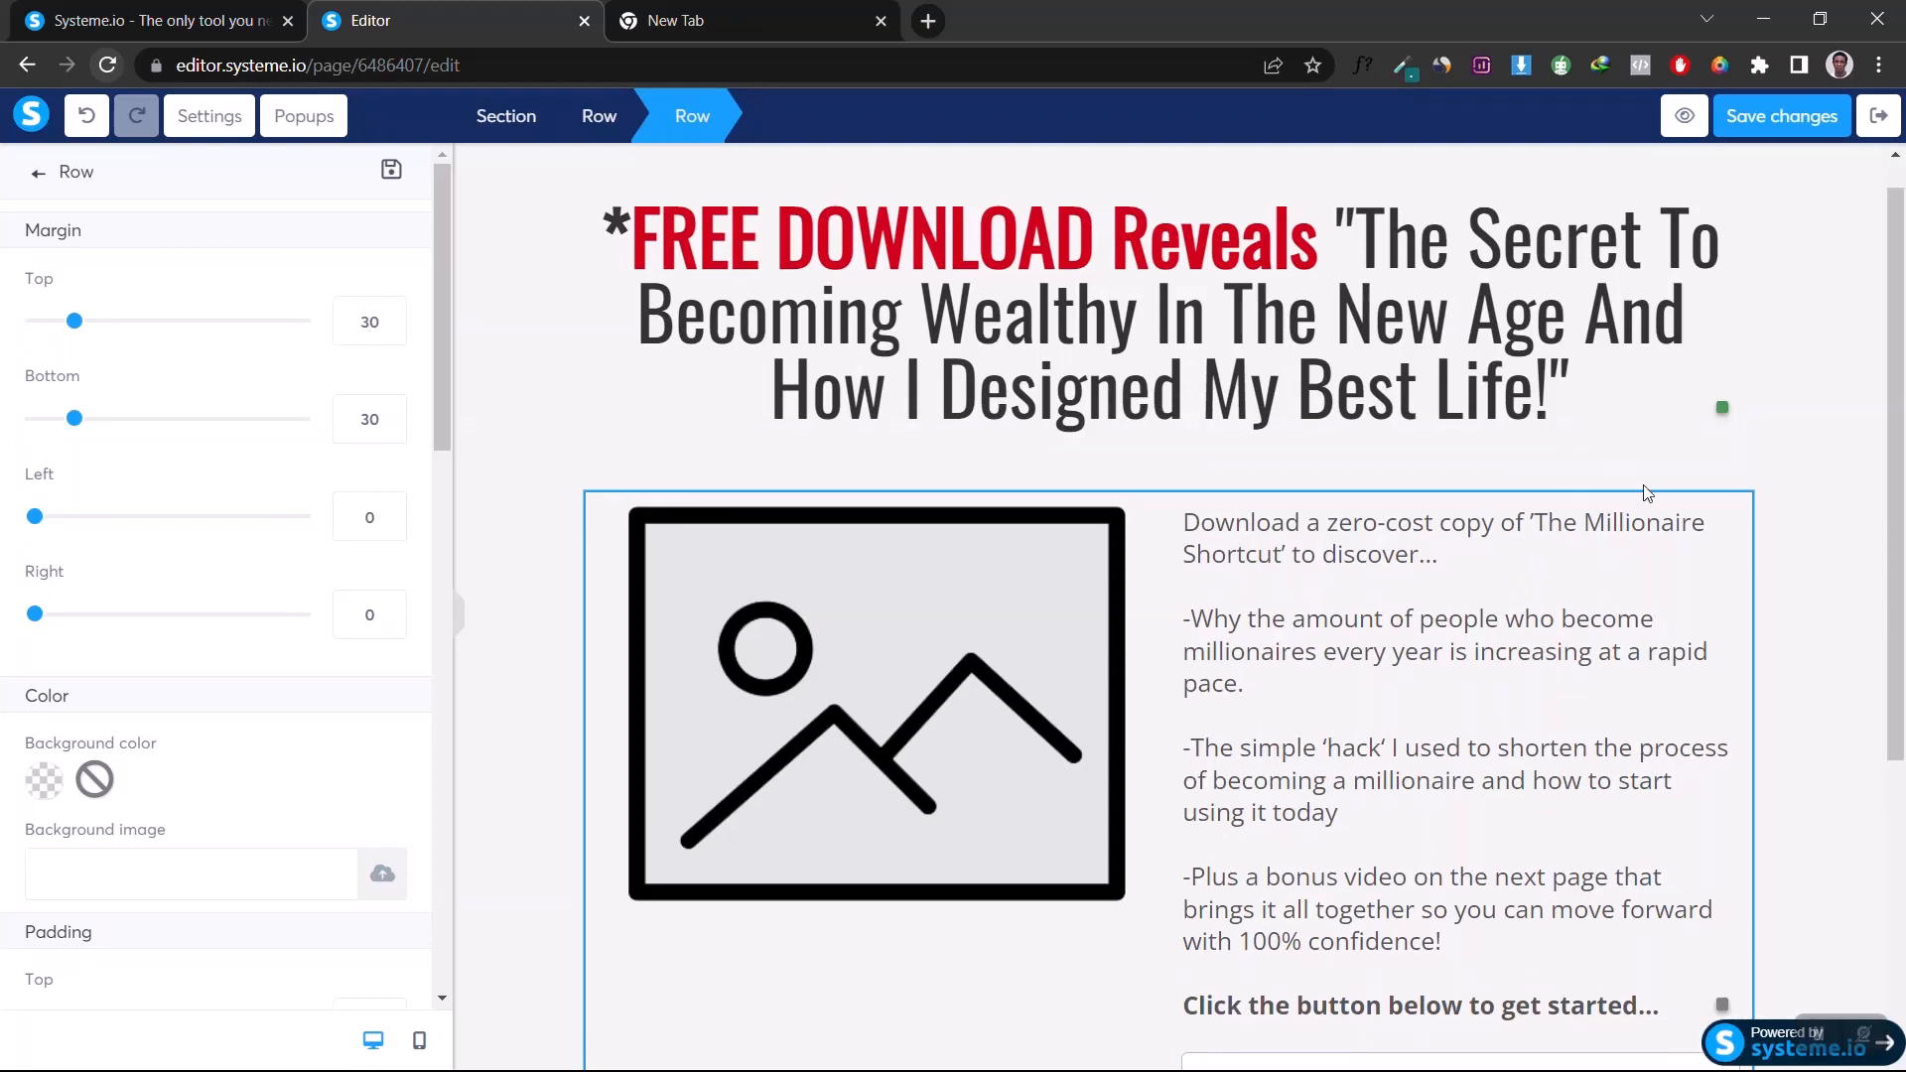
click(1900, 541)
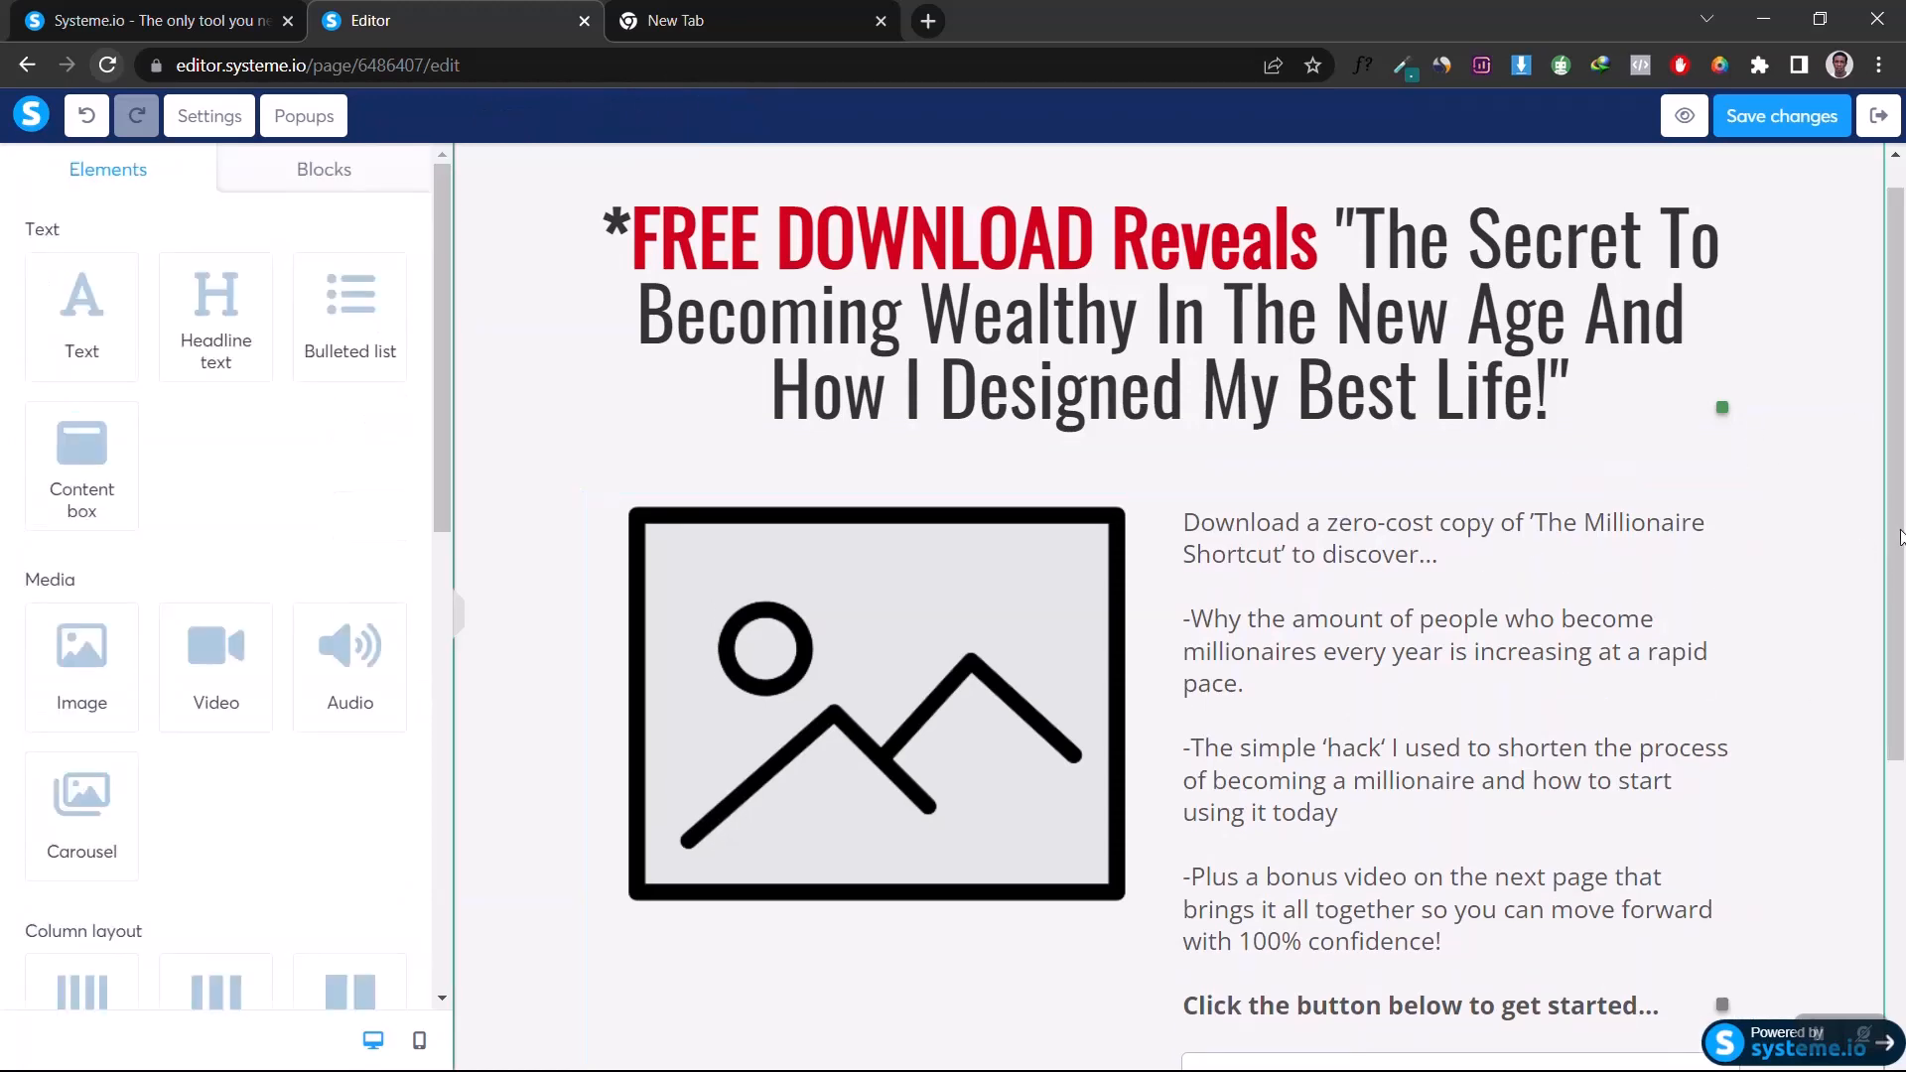
Step: Replace the placeholder image with hcabw-ebook.png from the account's uploaded images
drag(1900, 529, 1893, 711)
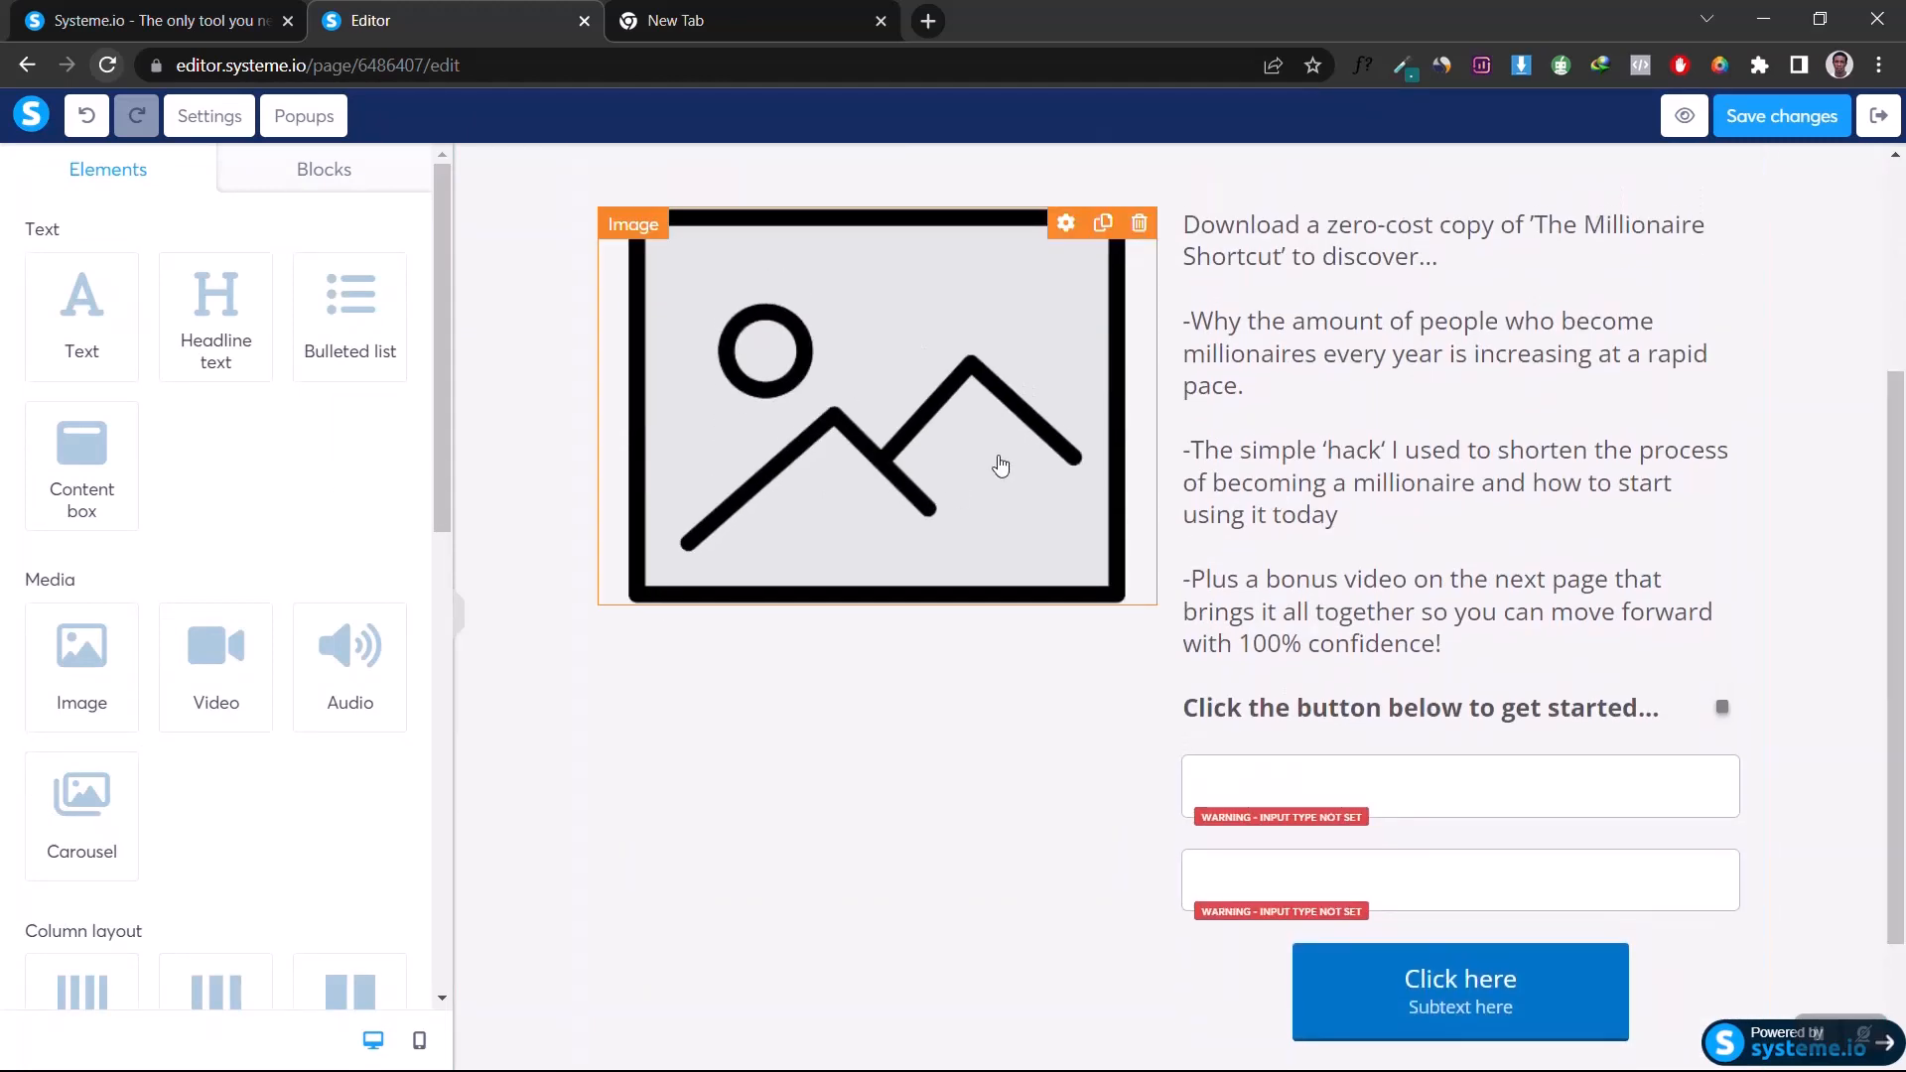
click(919, 386)
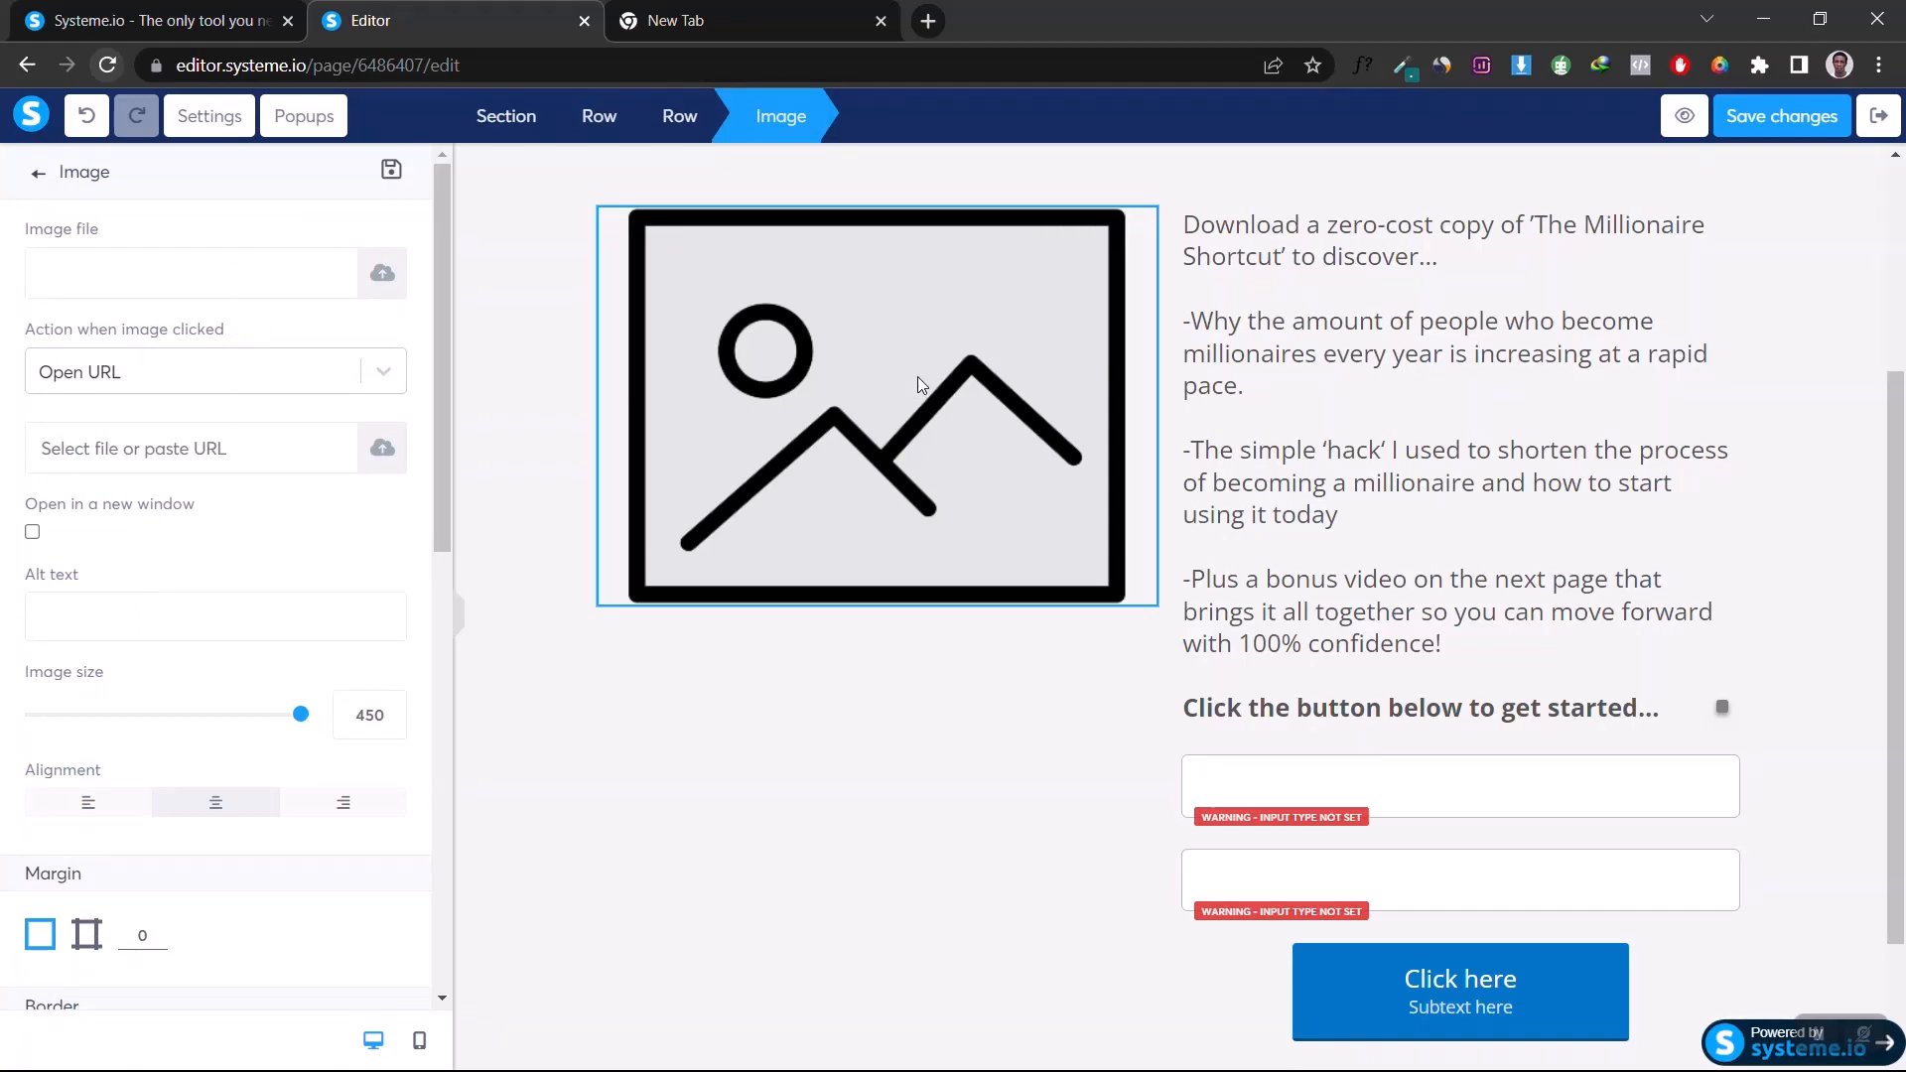
click(382, 274)
click(983, 665)
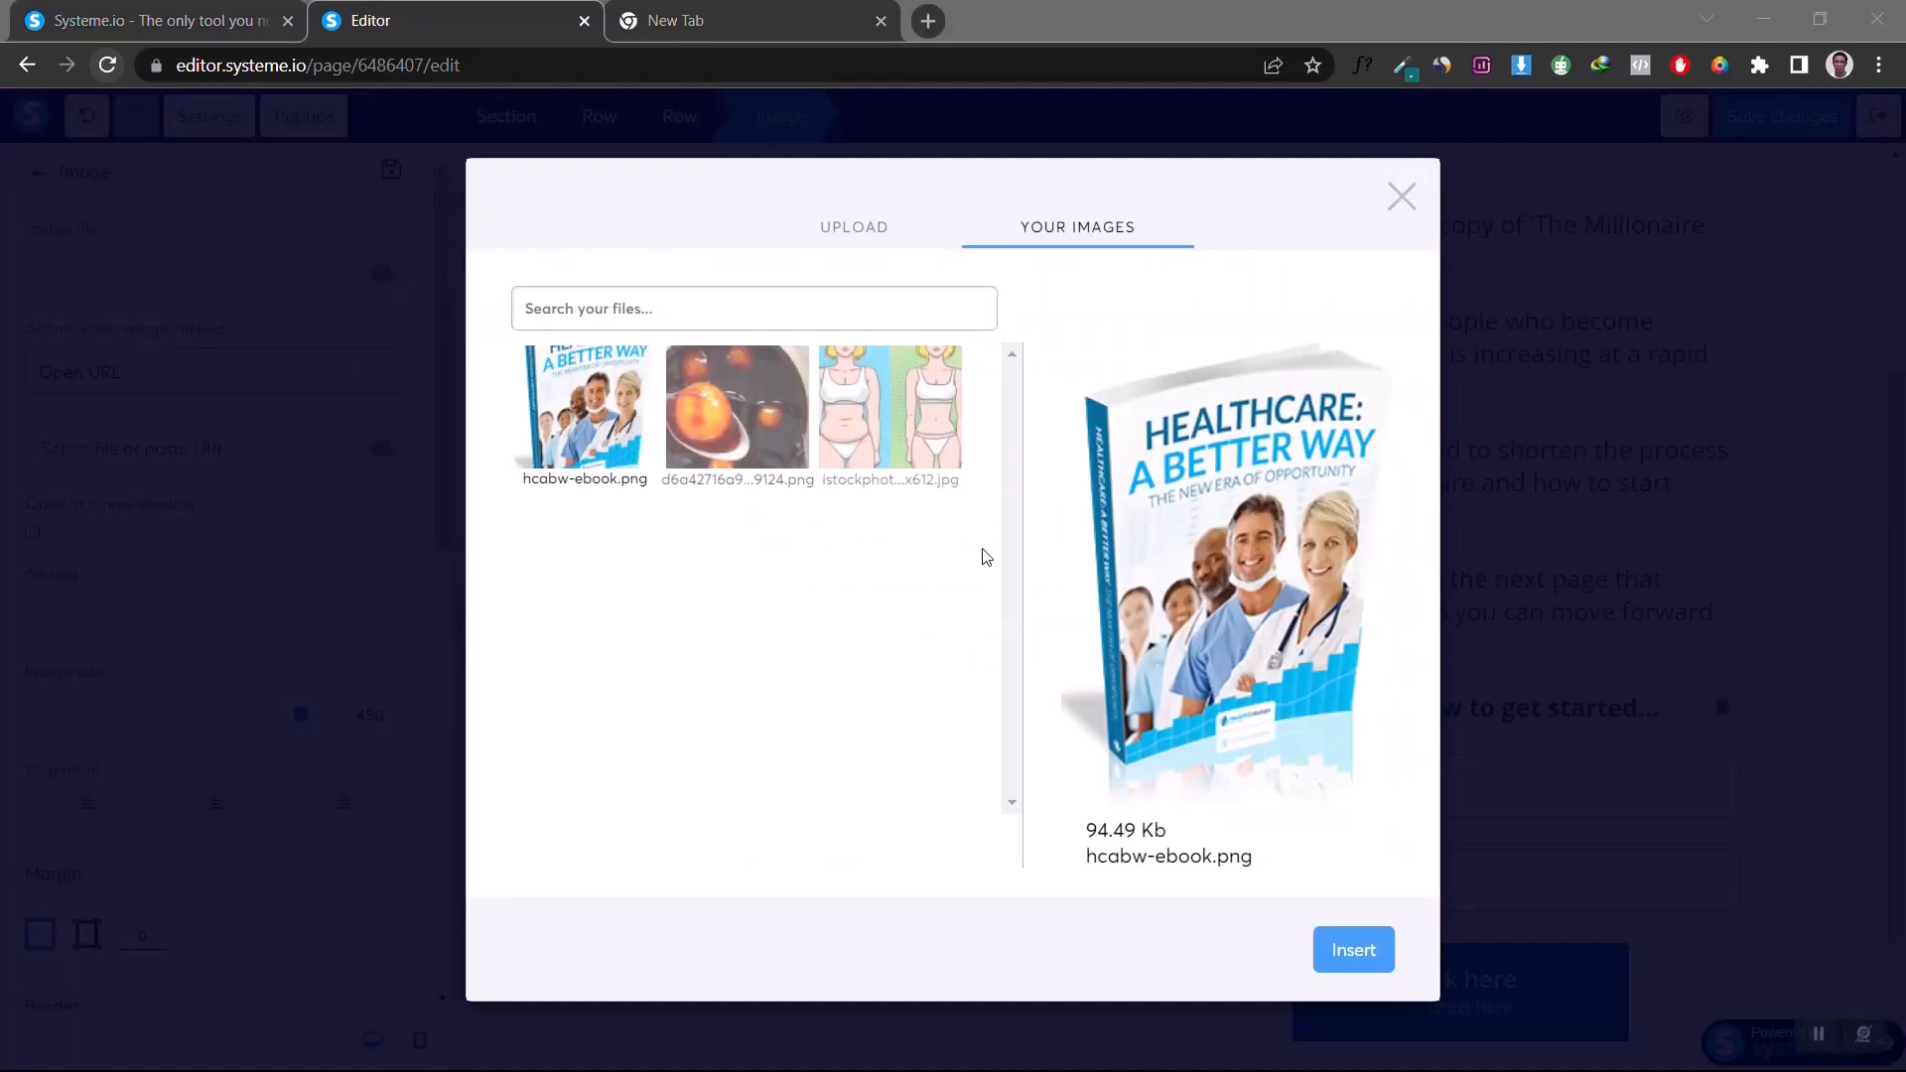
click(1368, 959)
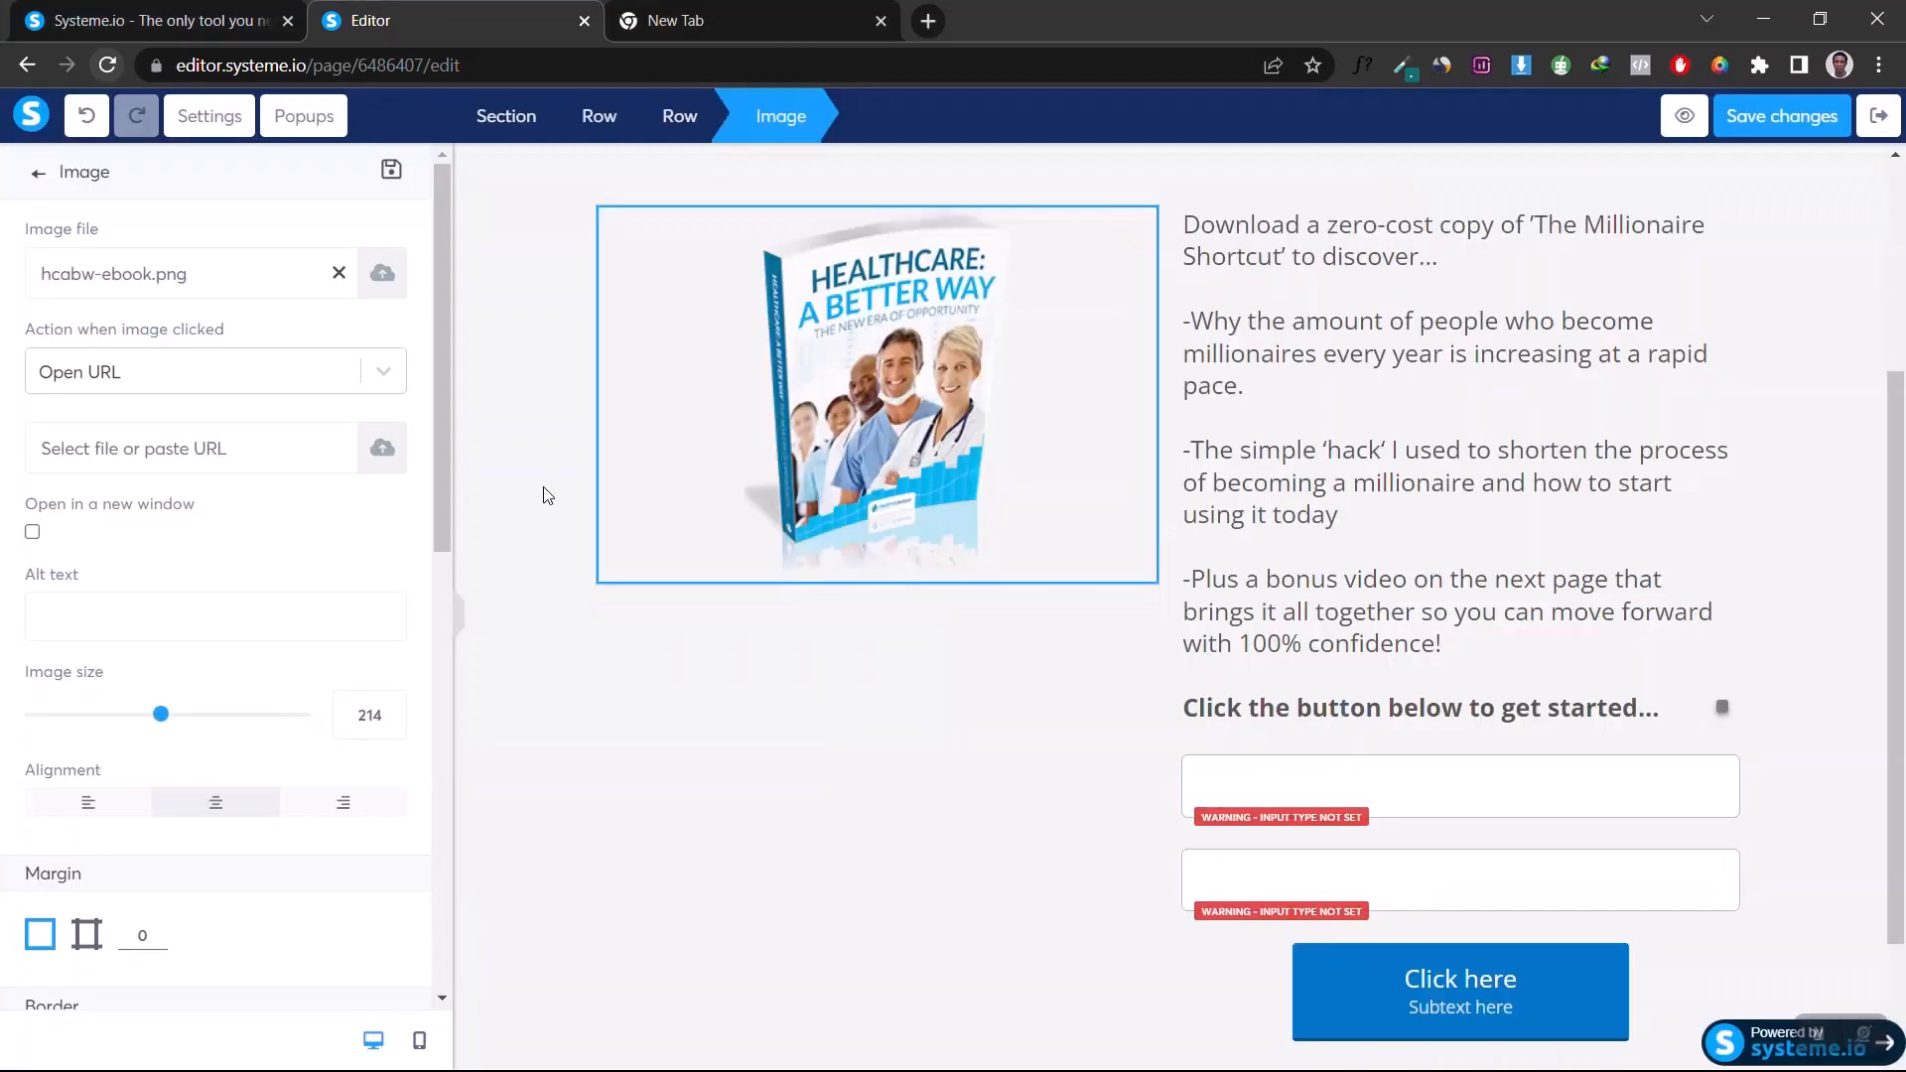
Step: Enlarge the ebook image to size 368 and align it left
drag(164, 723, 255, 723)
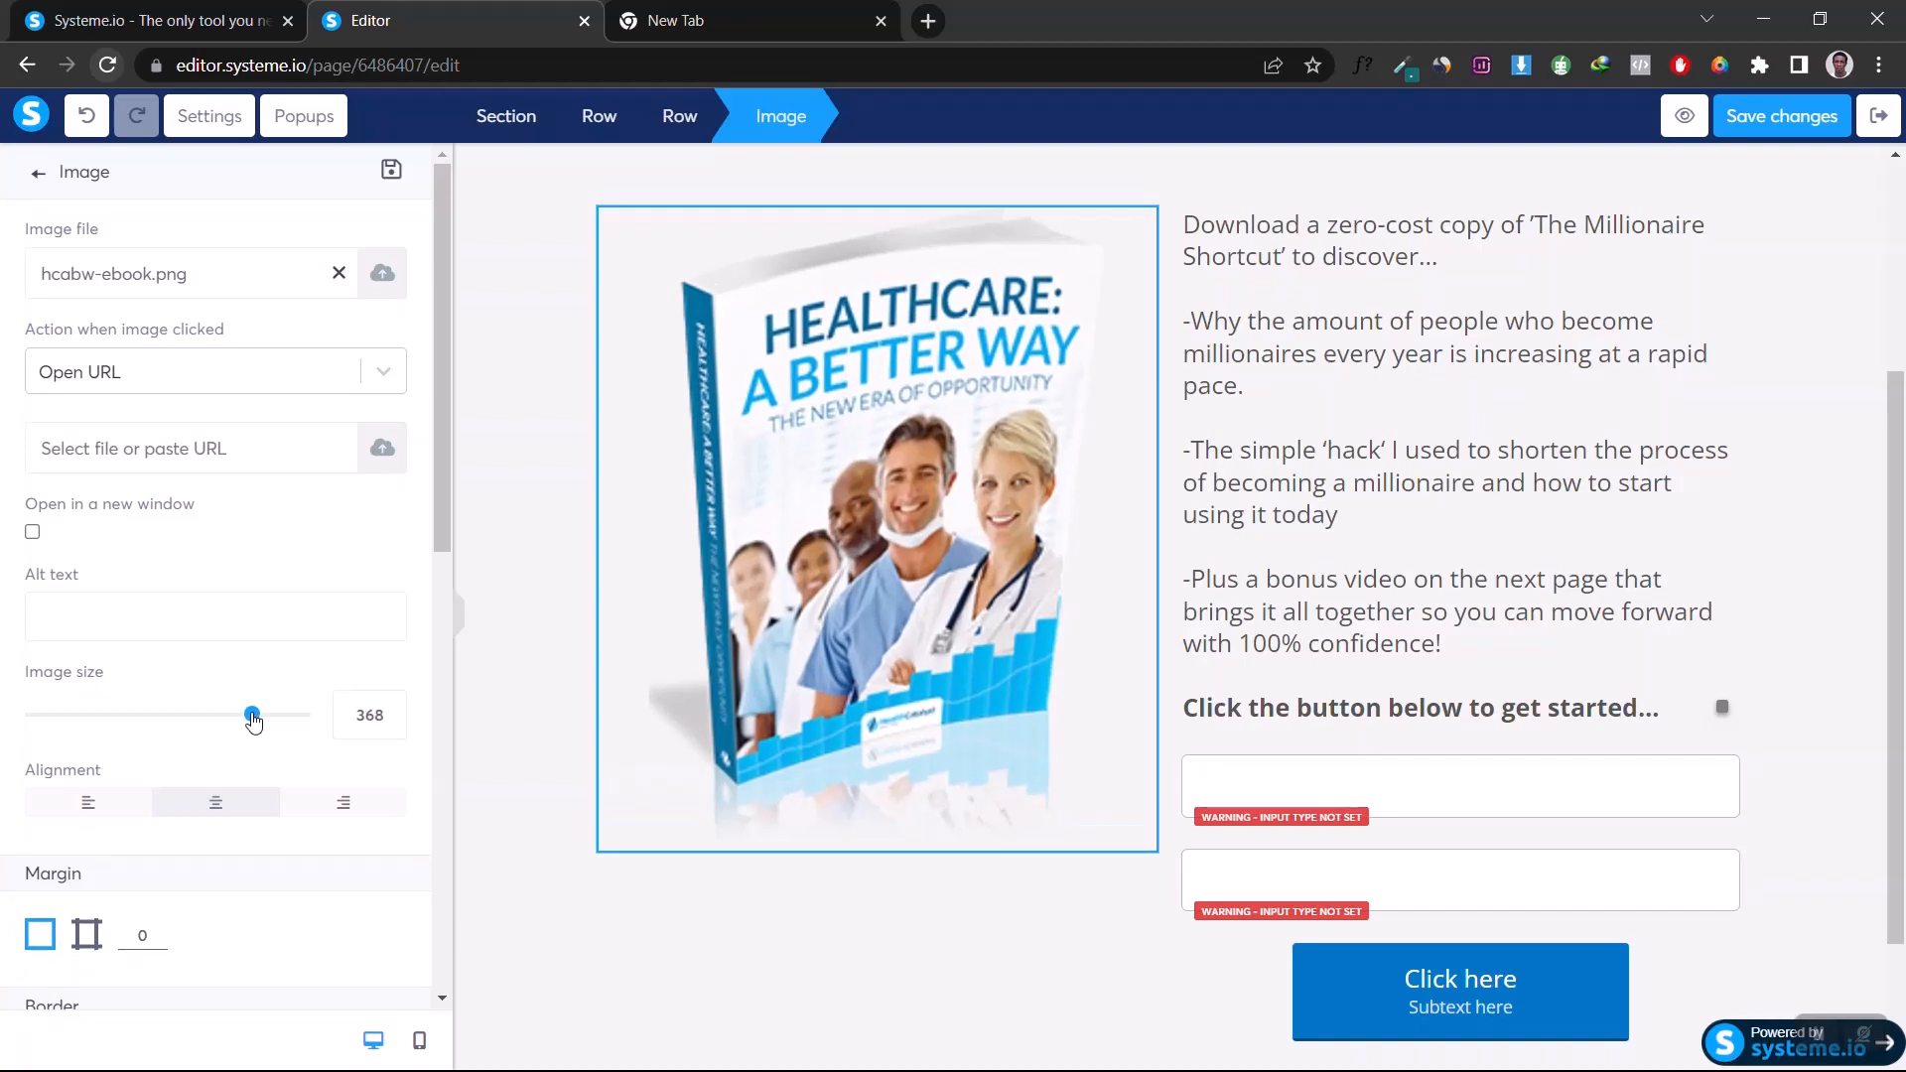
click(104, 811)
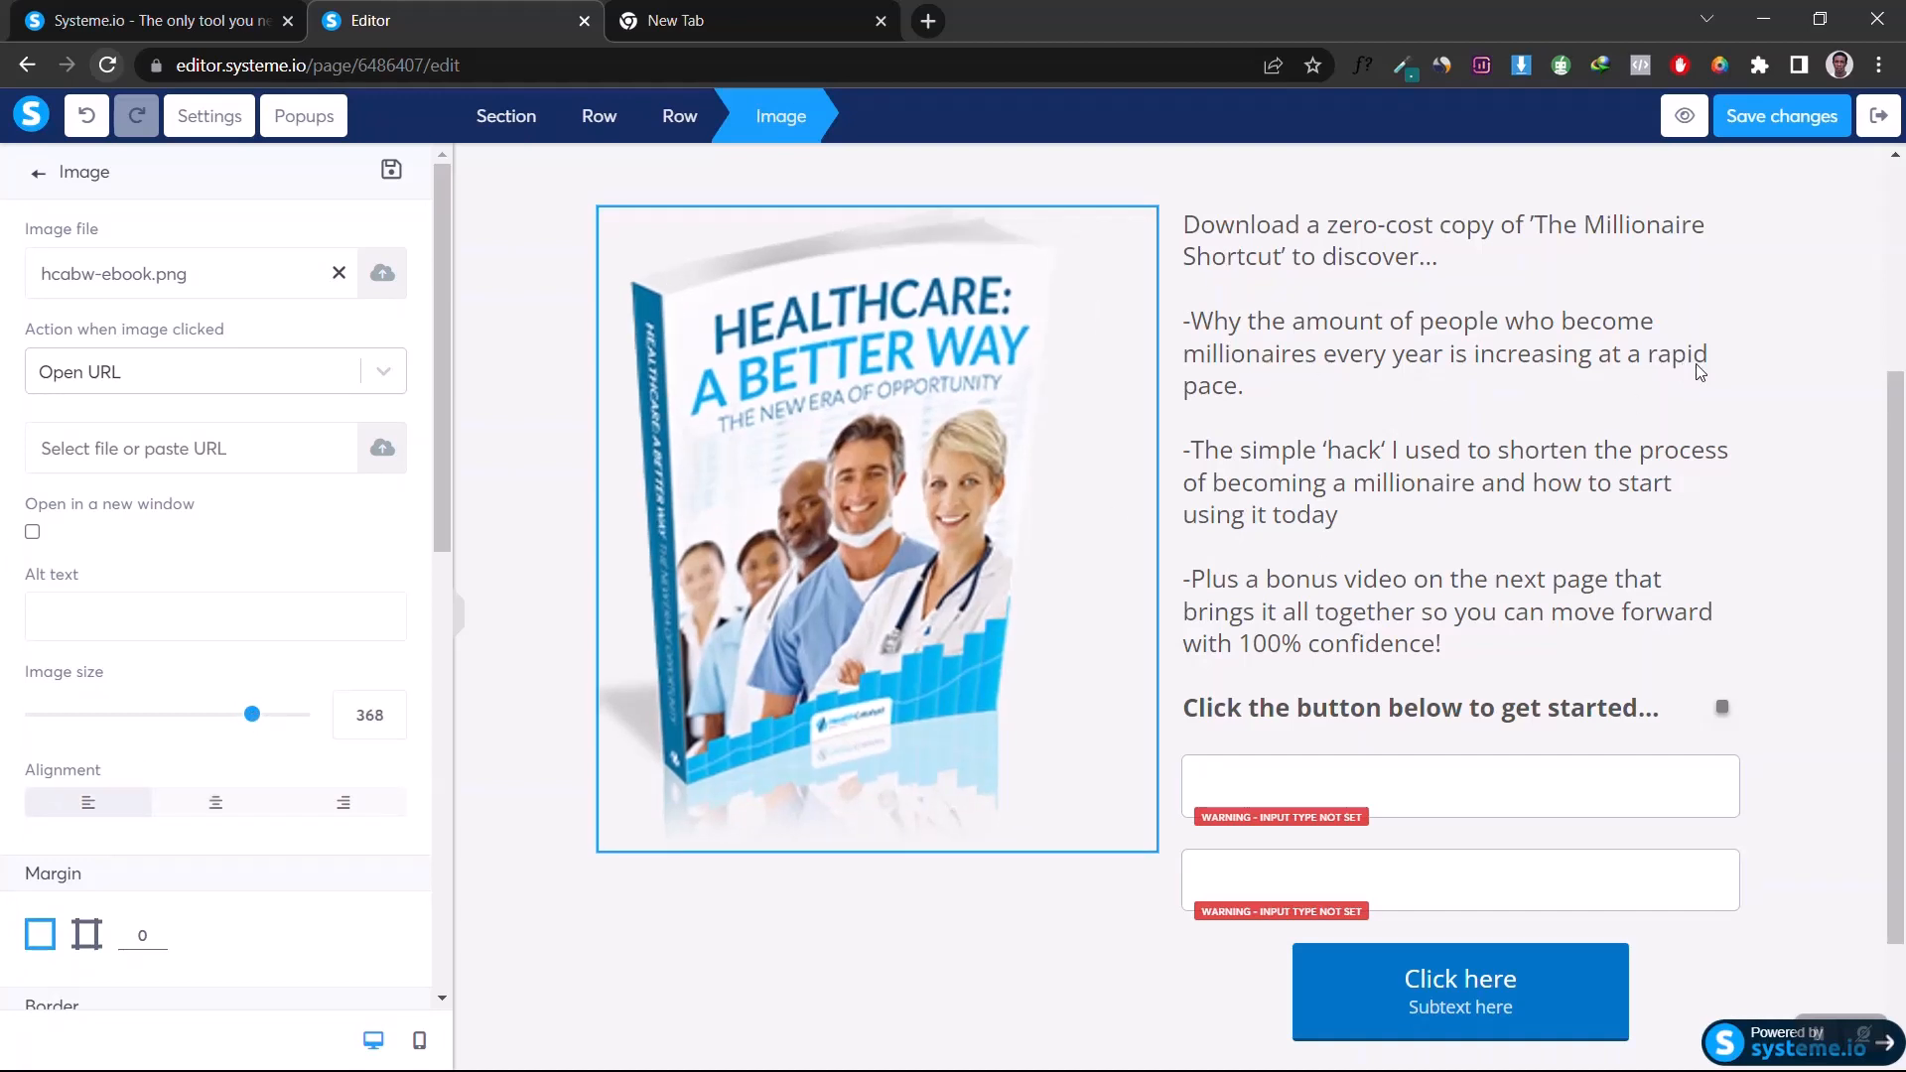
click(1898, 340)
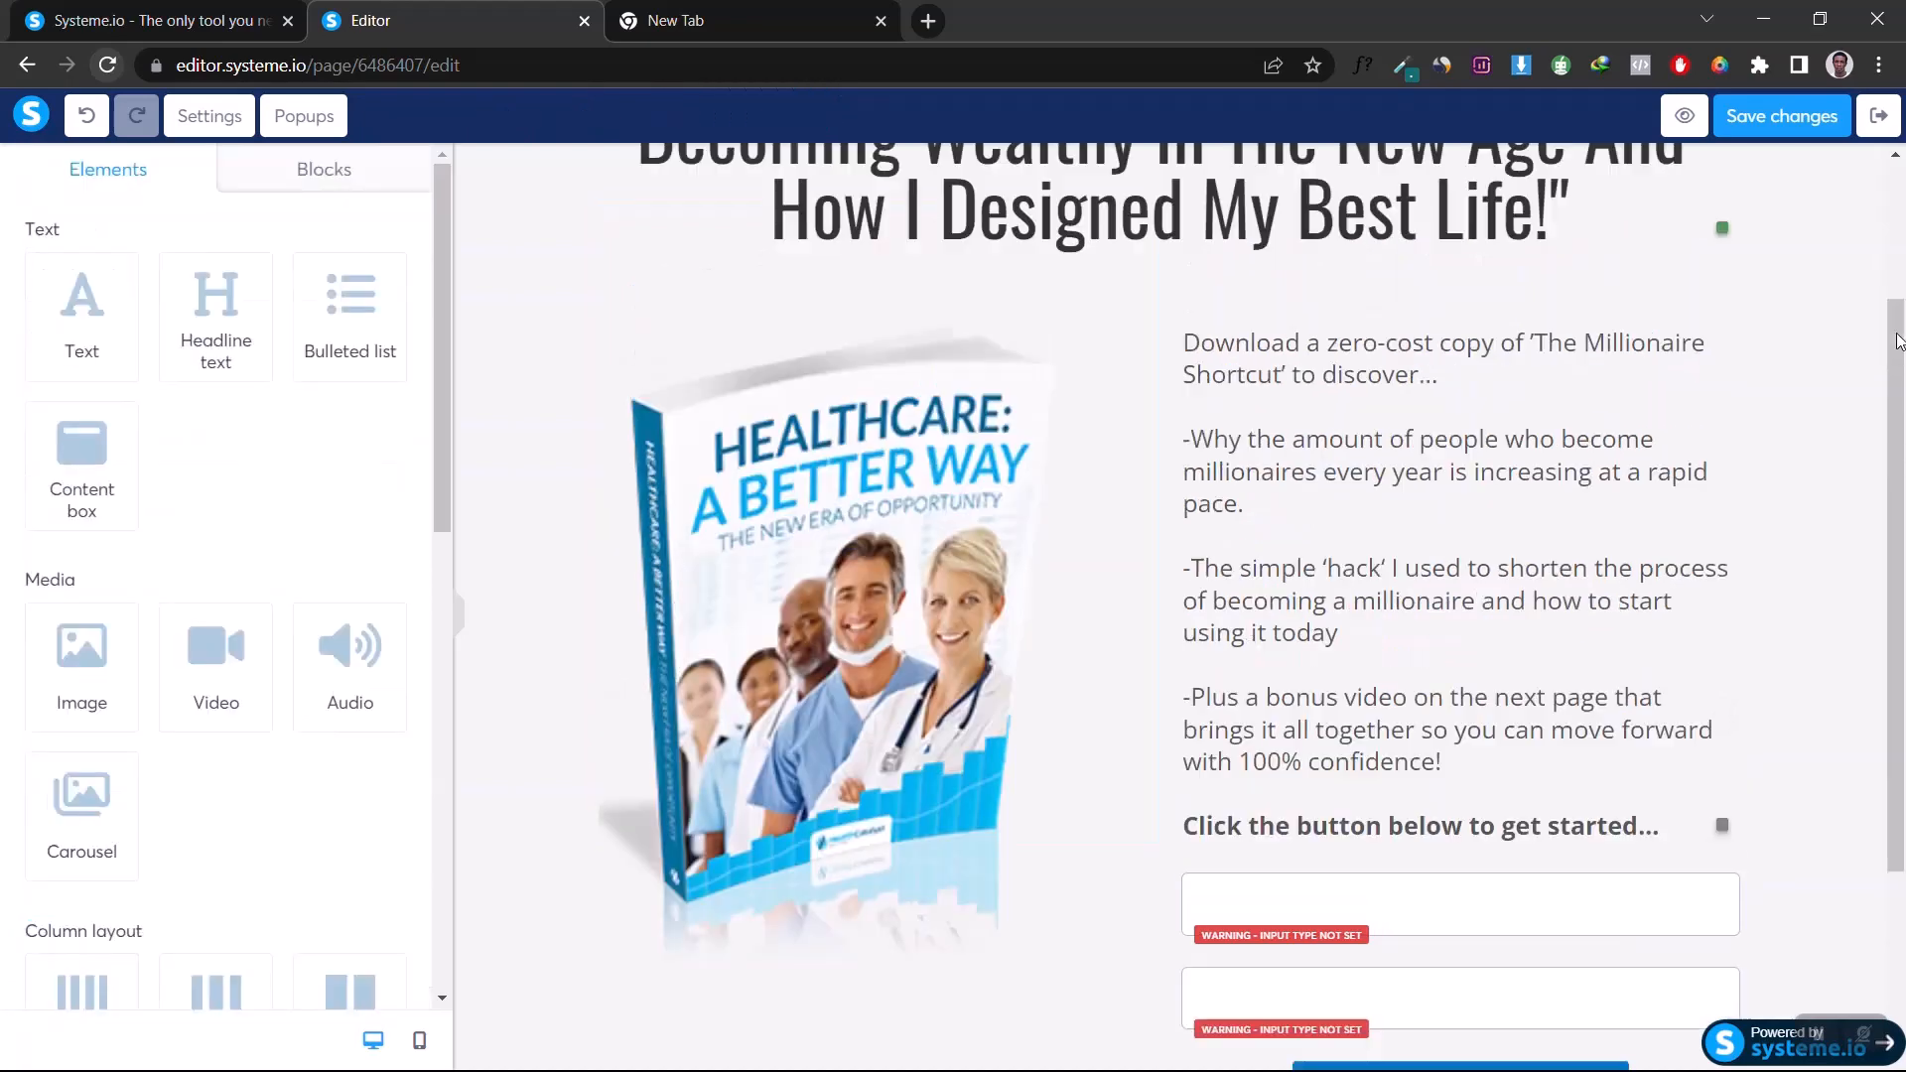
Step: Set the input type of the first form field below the download copy to First name
scroll(1897, 341, down, 3)
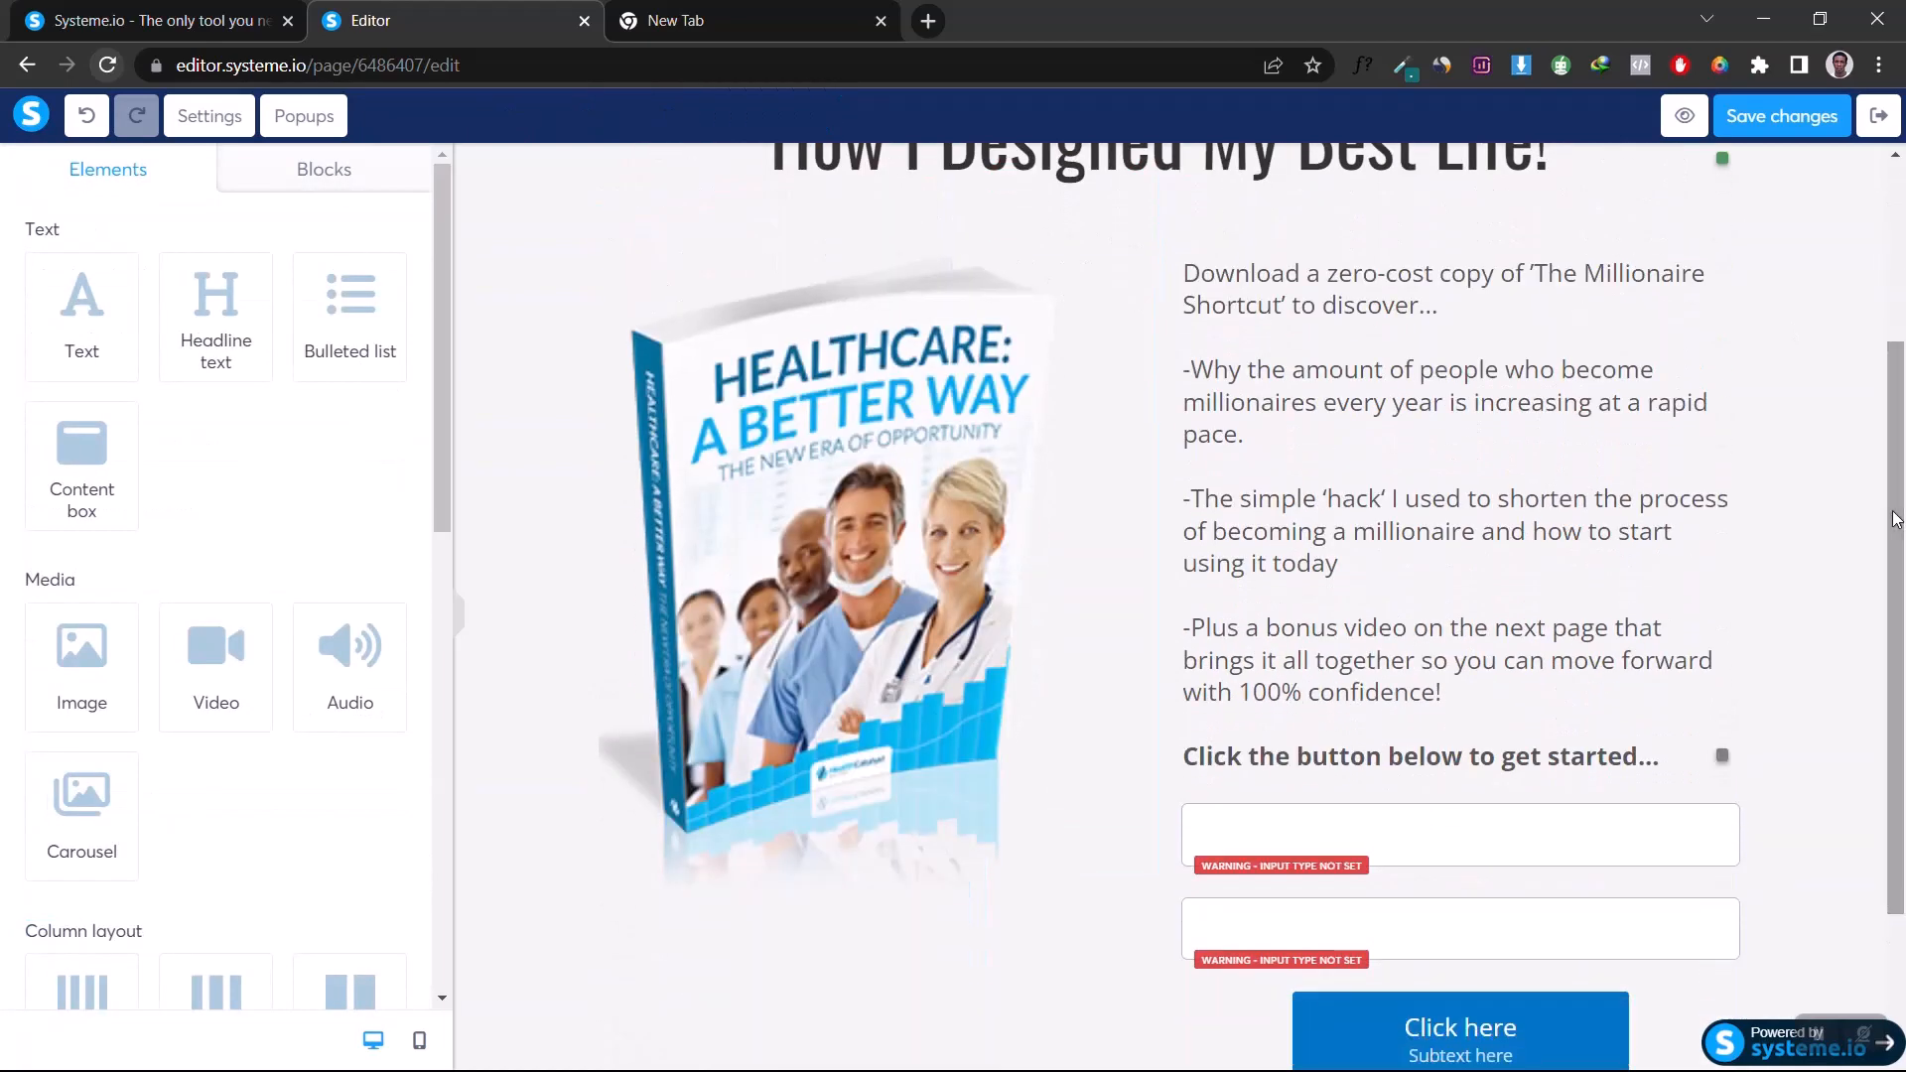
scroll(1618, 410, down, 2)
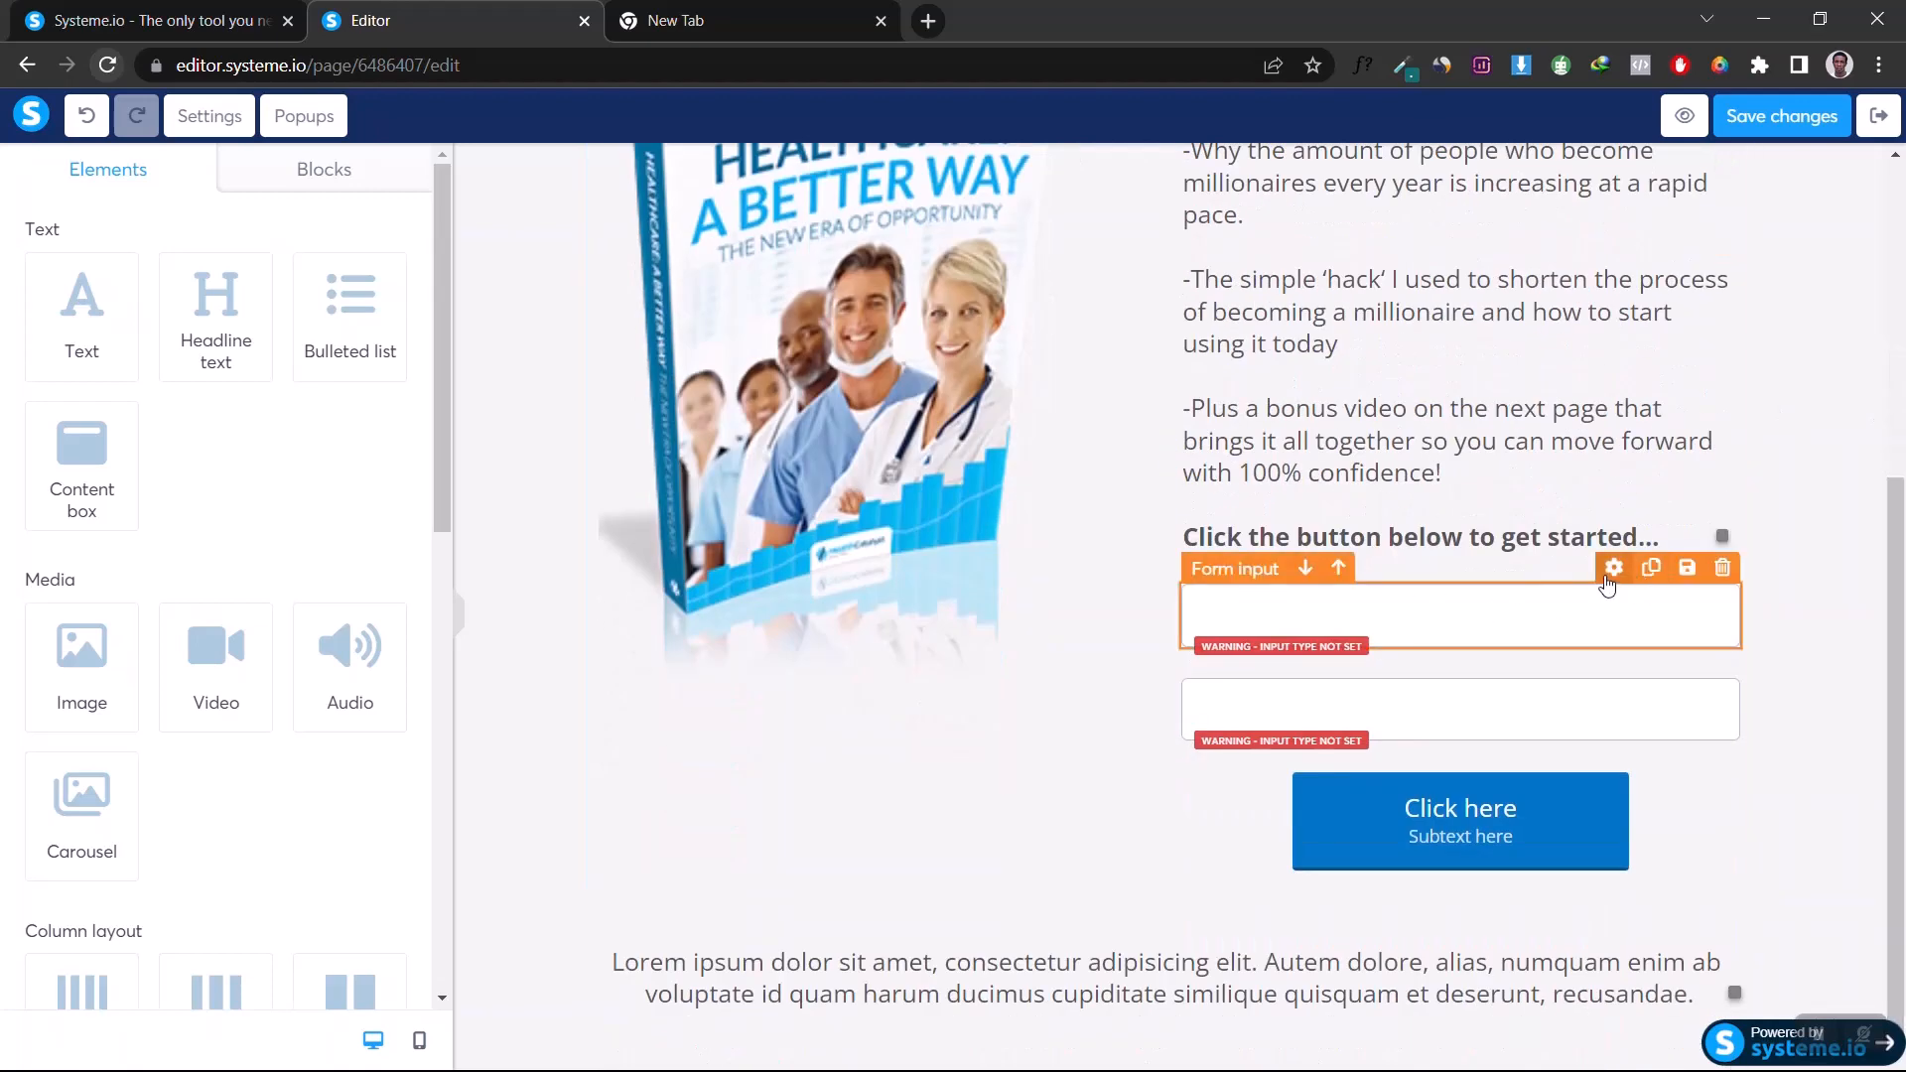
click(1610, 576)
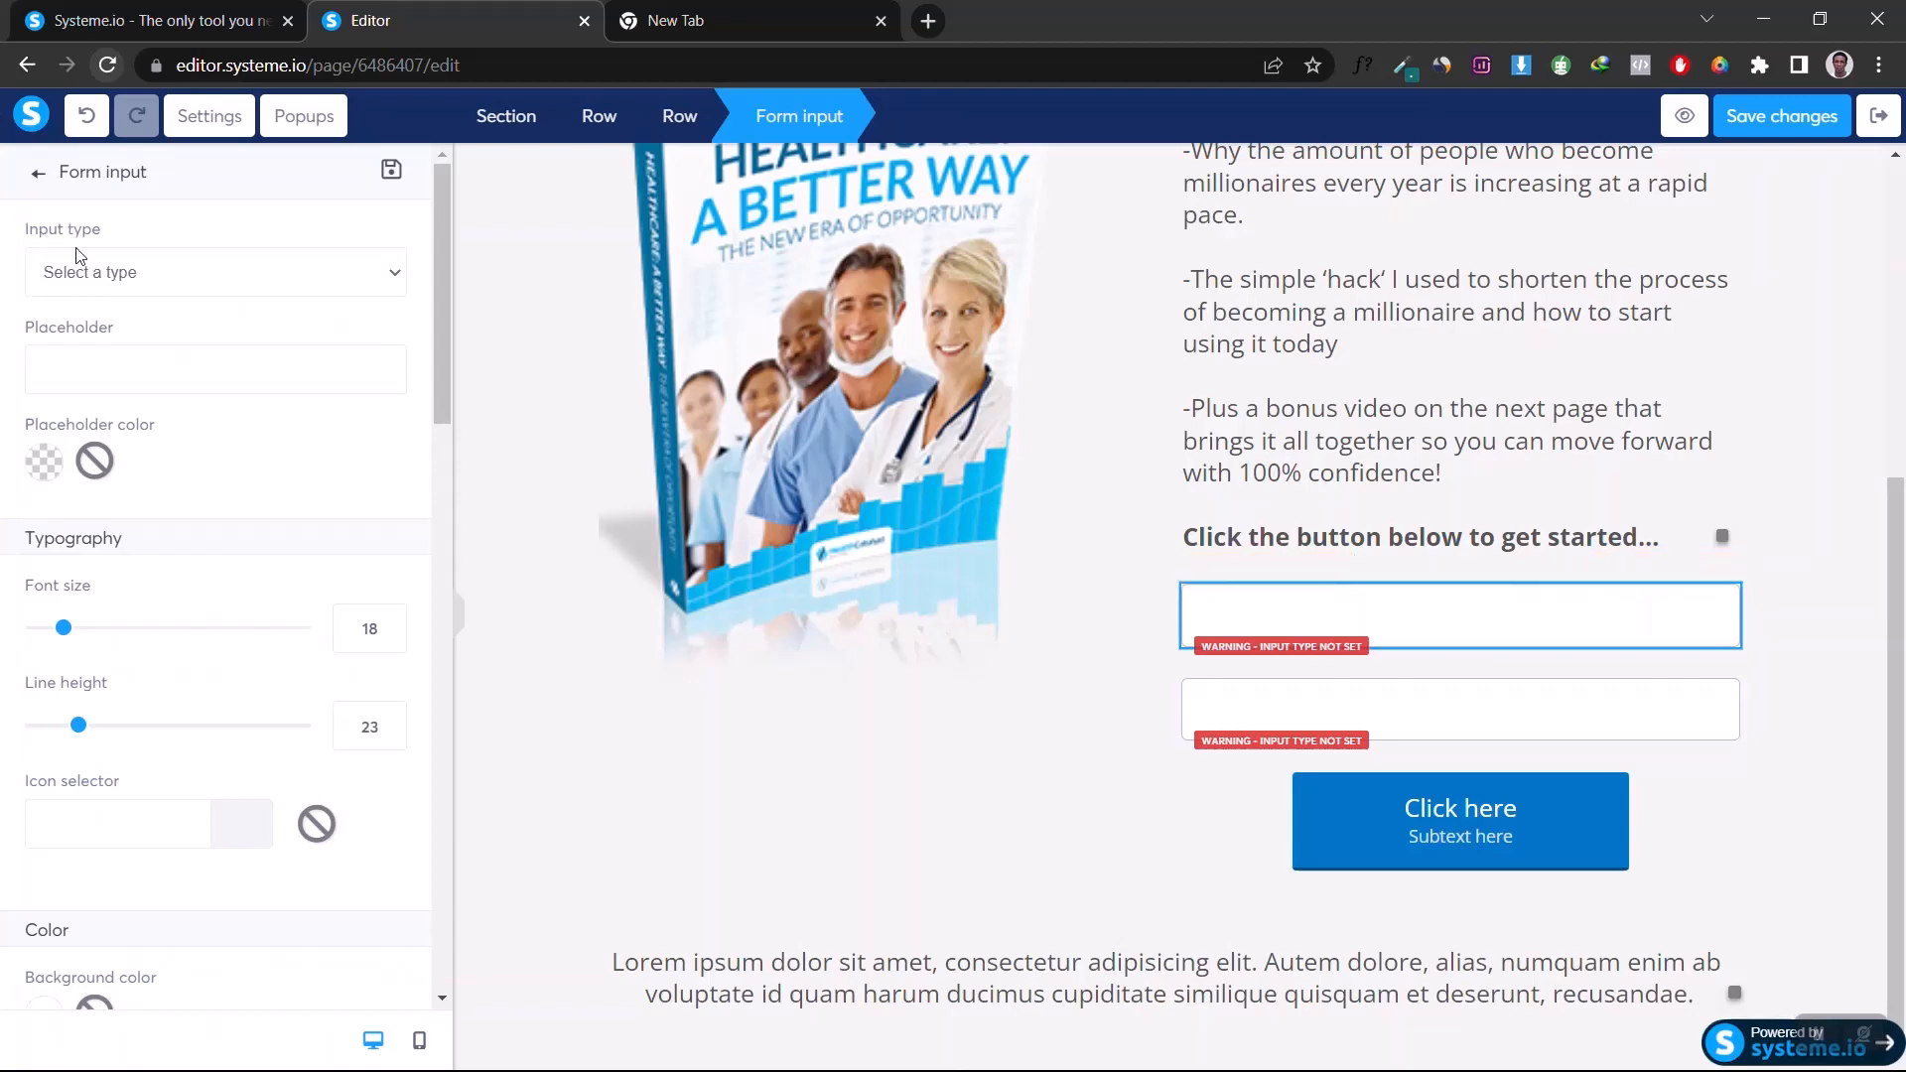
click(83, 274)
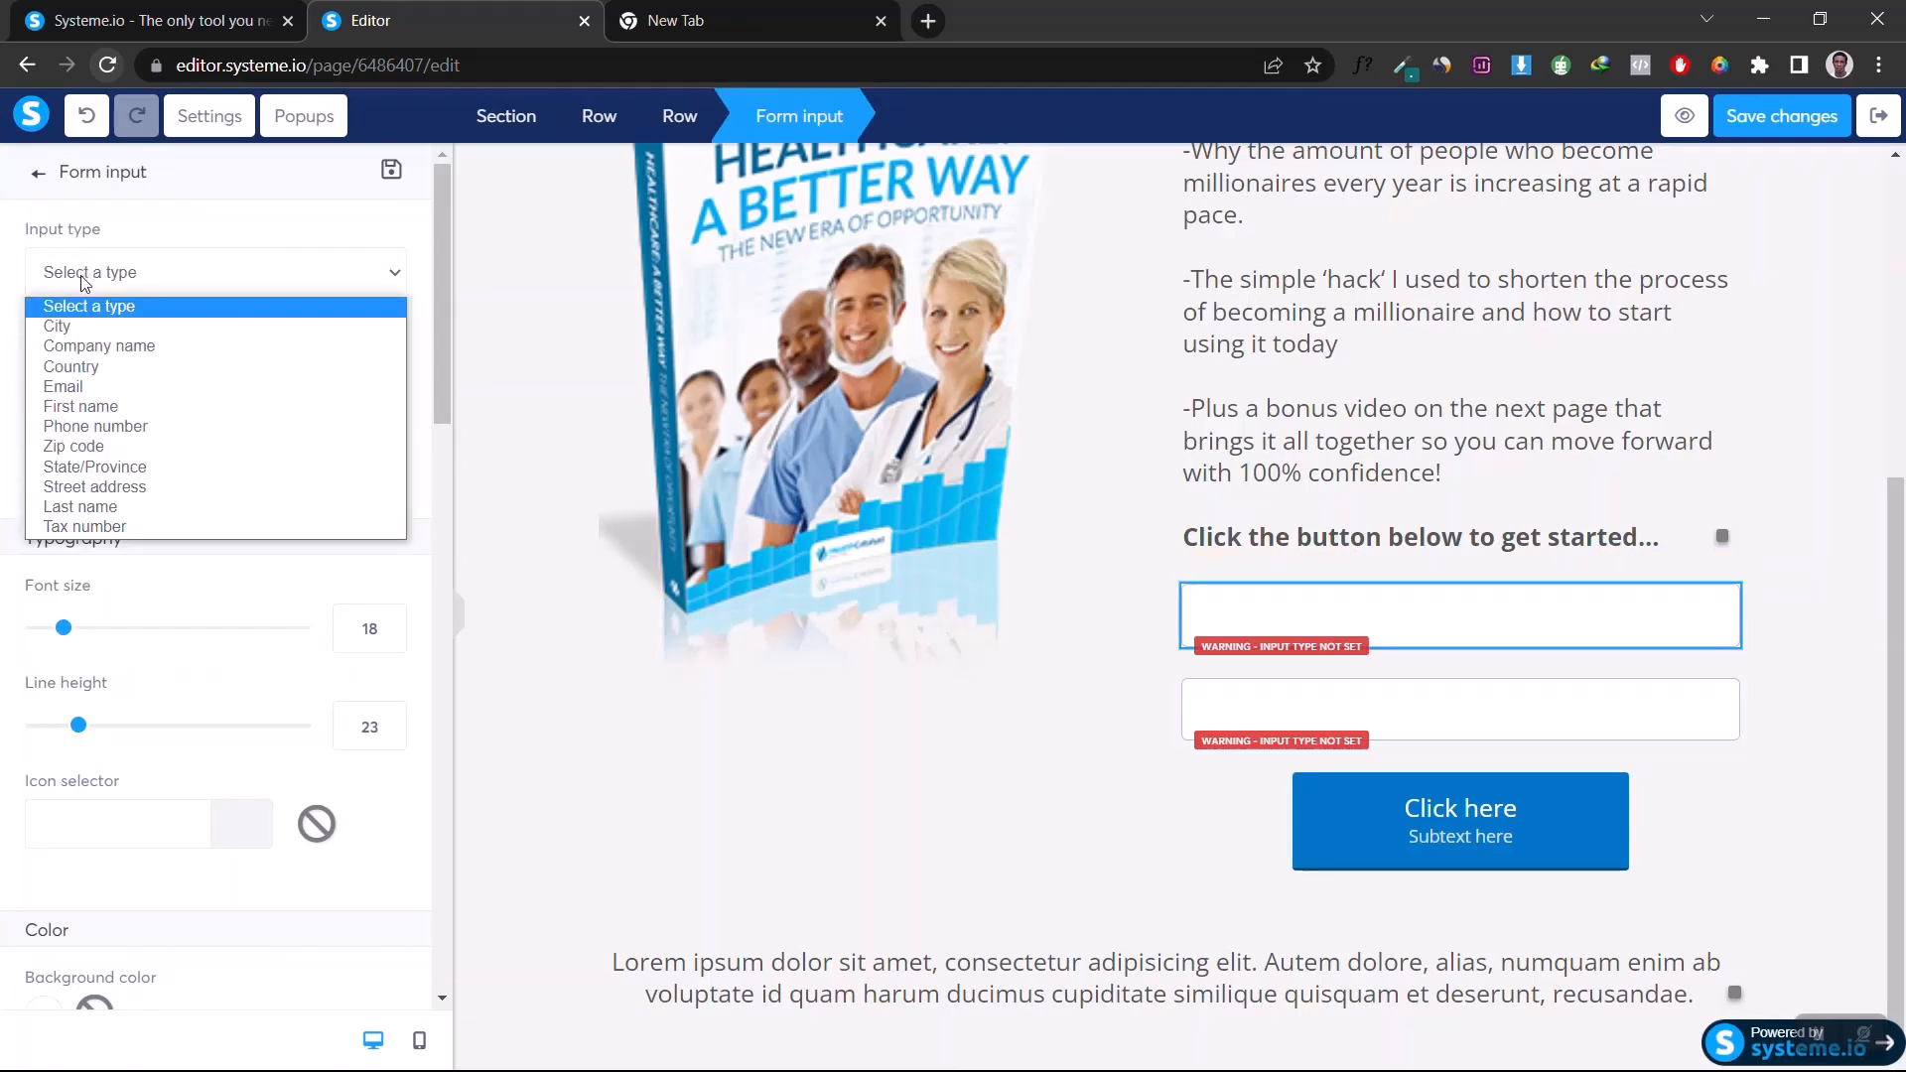
click(82, 407)
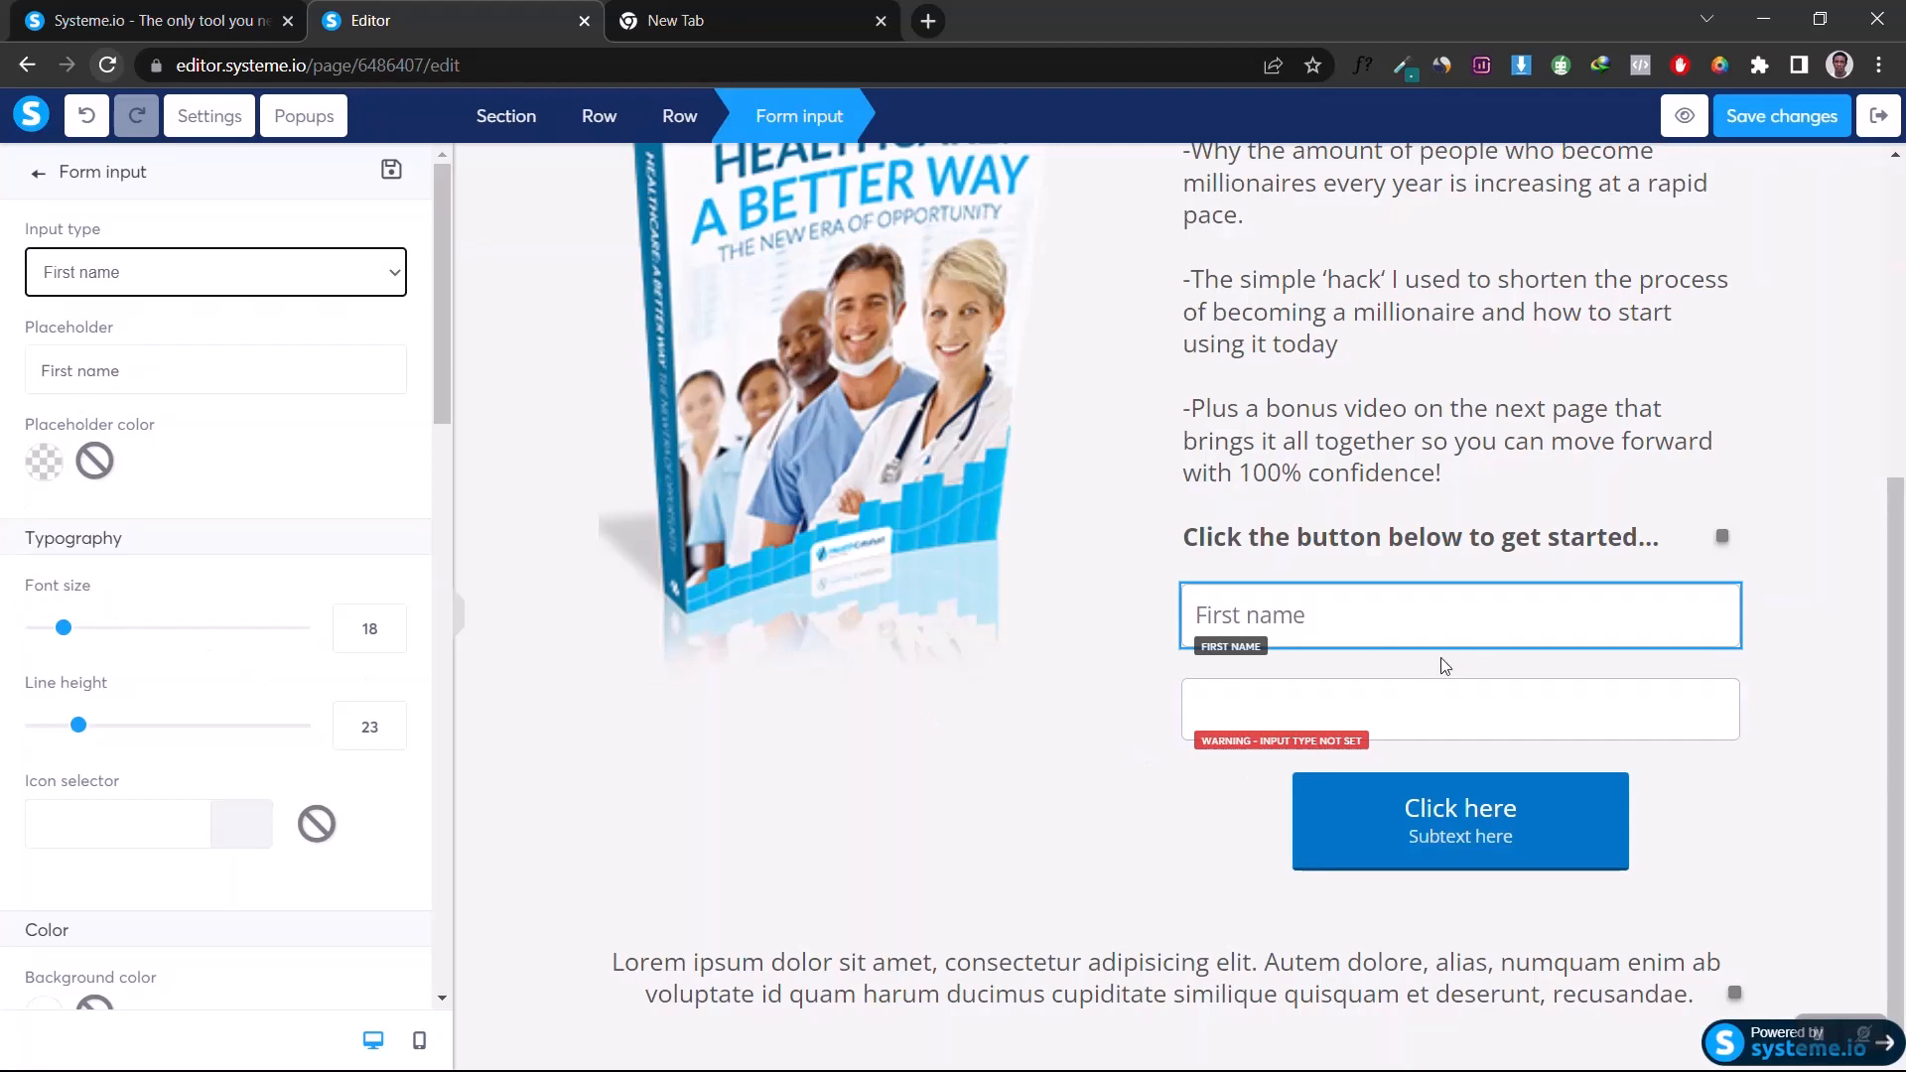
Step: Set the input type of the second form field, just above the button, to Email
click(1438, 690)
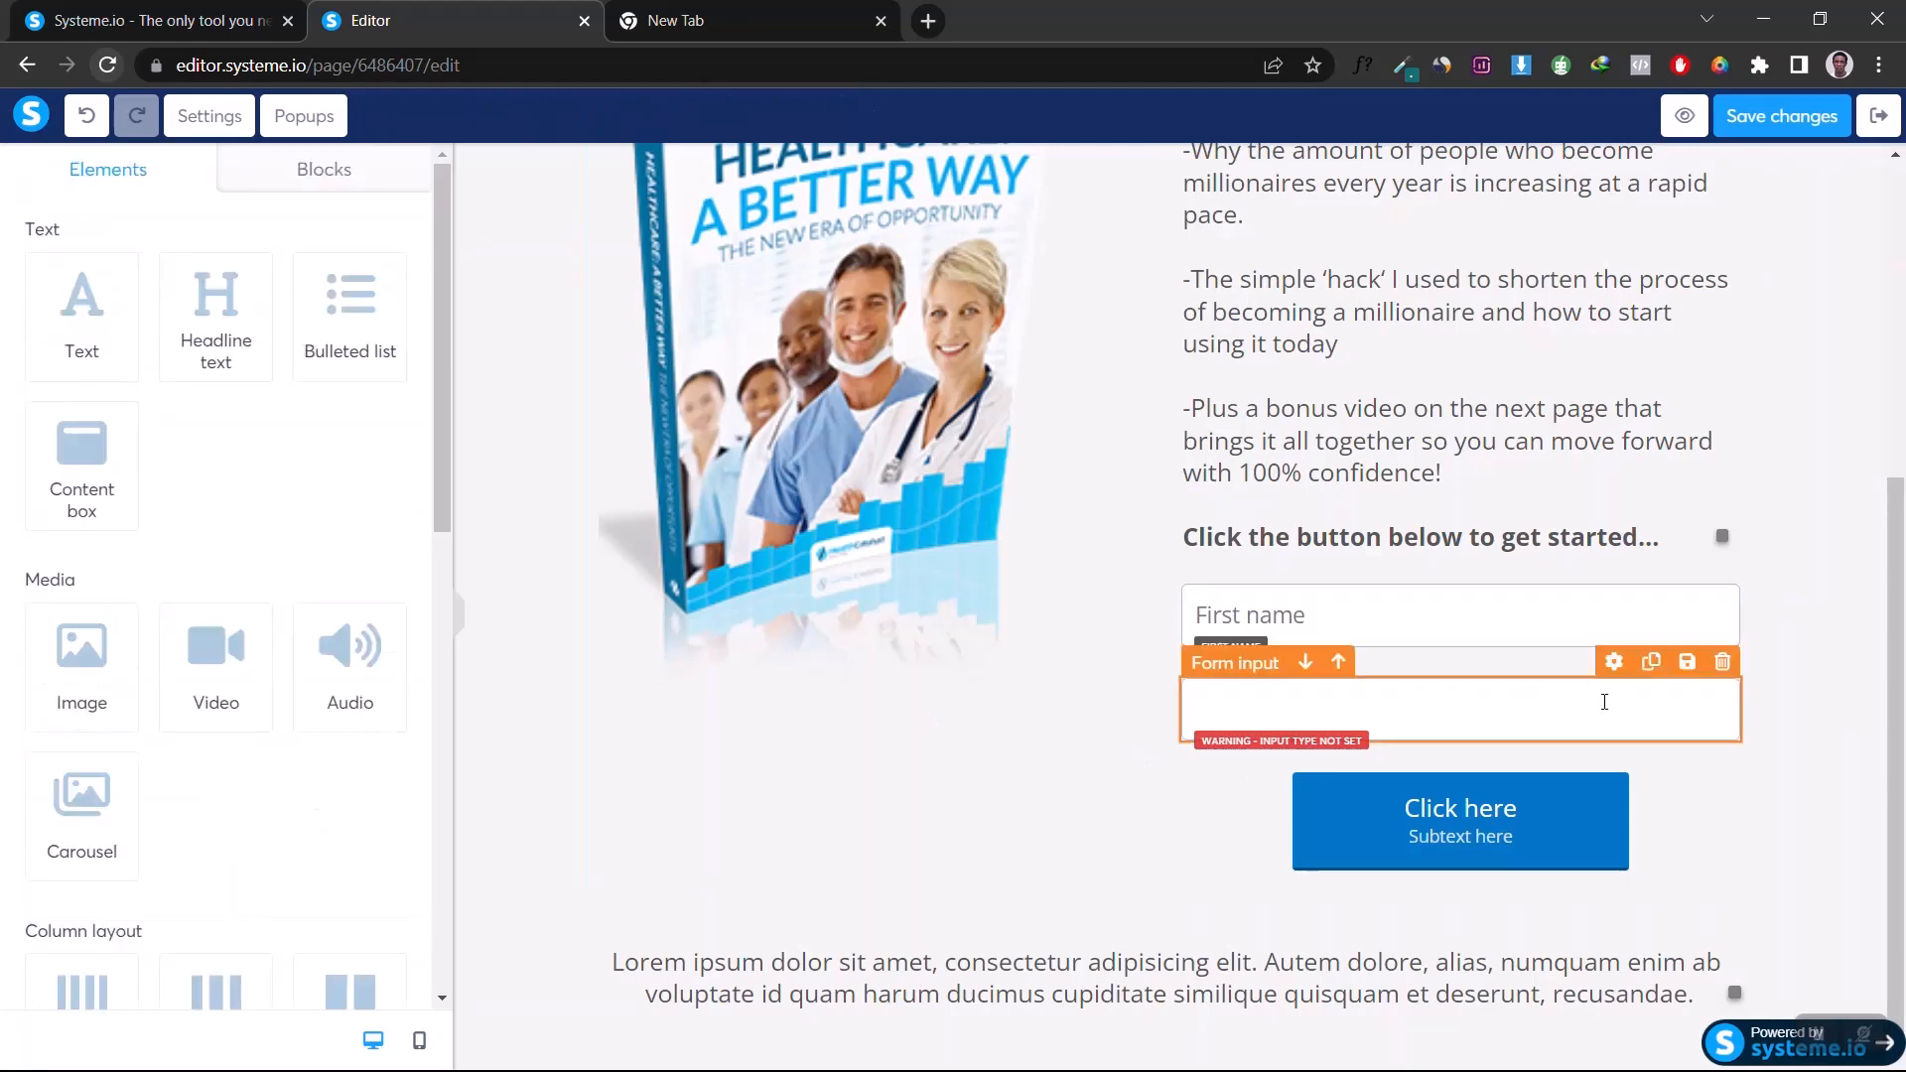
click(1616, 663)
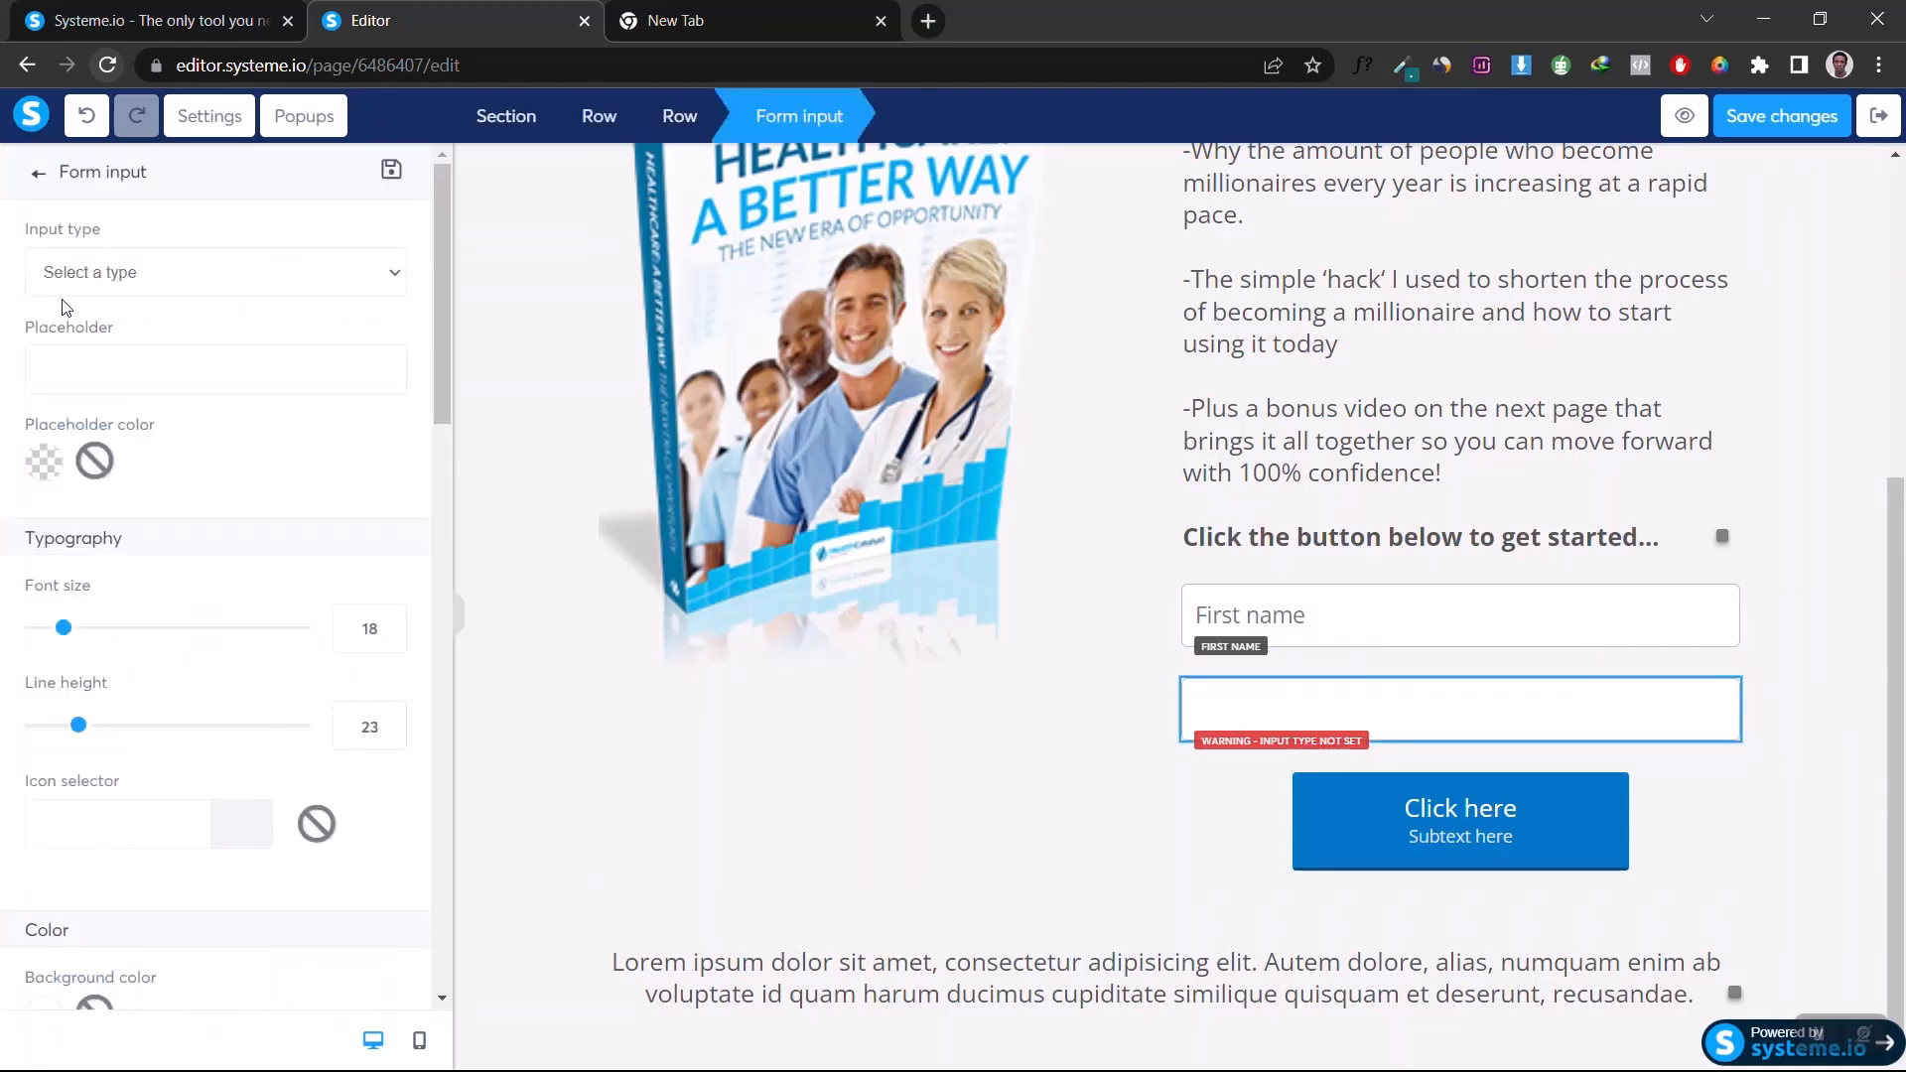
click(73, 273)
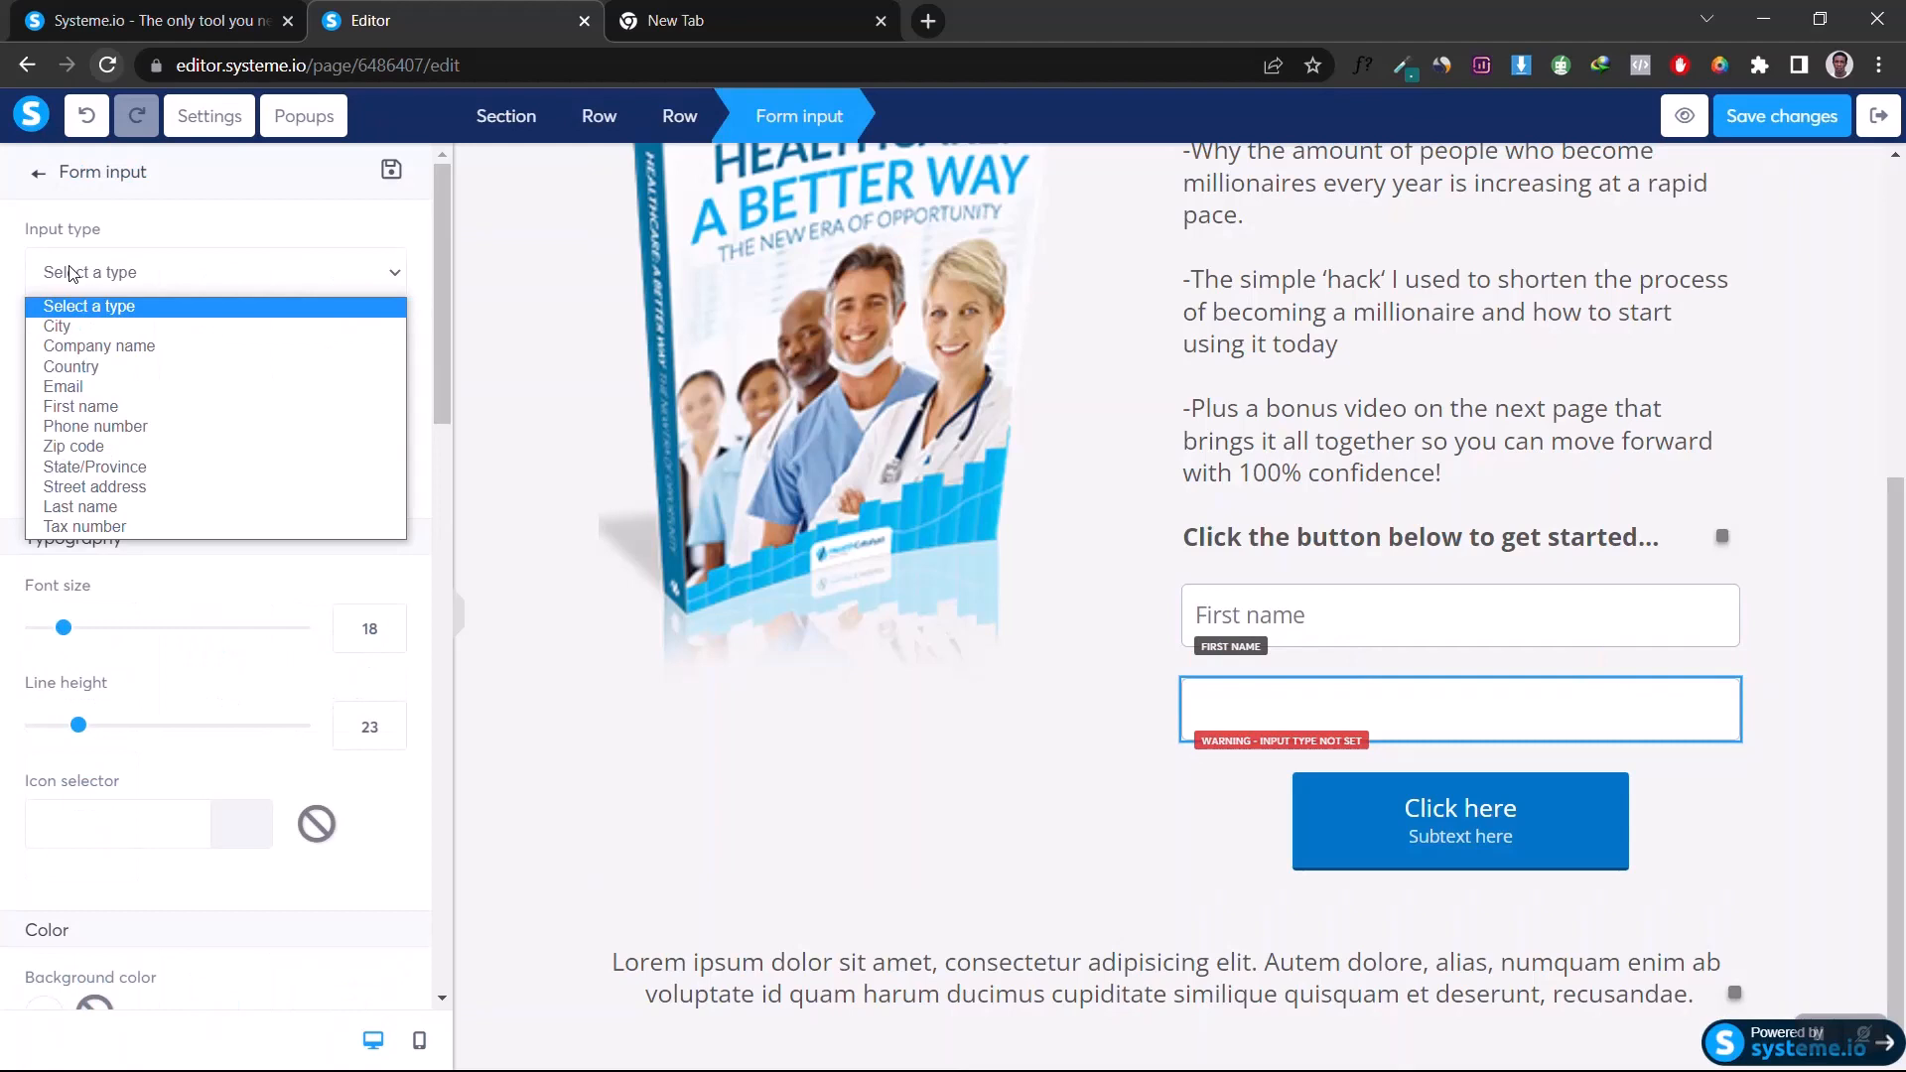
click(65, 387)
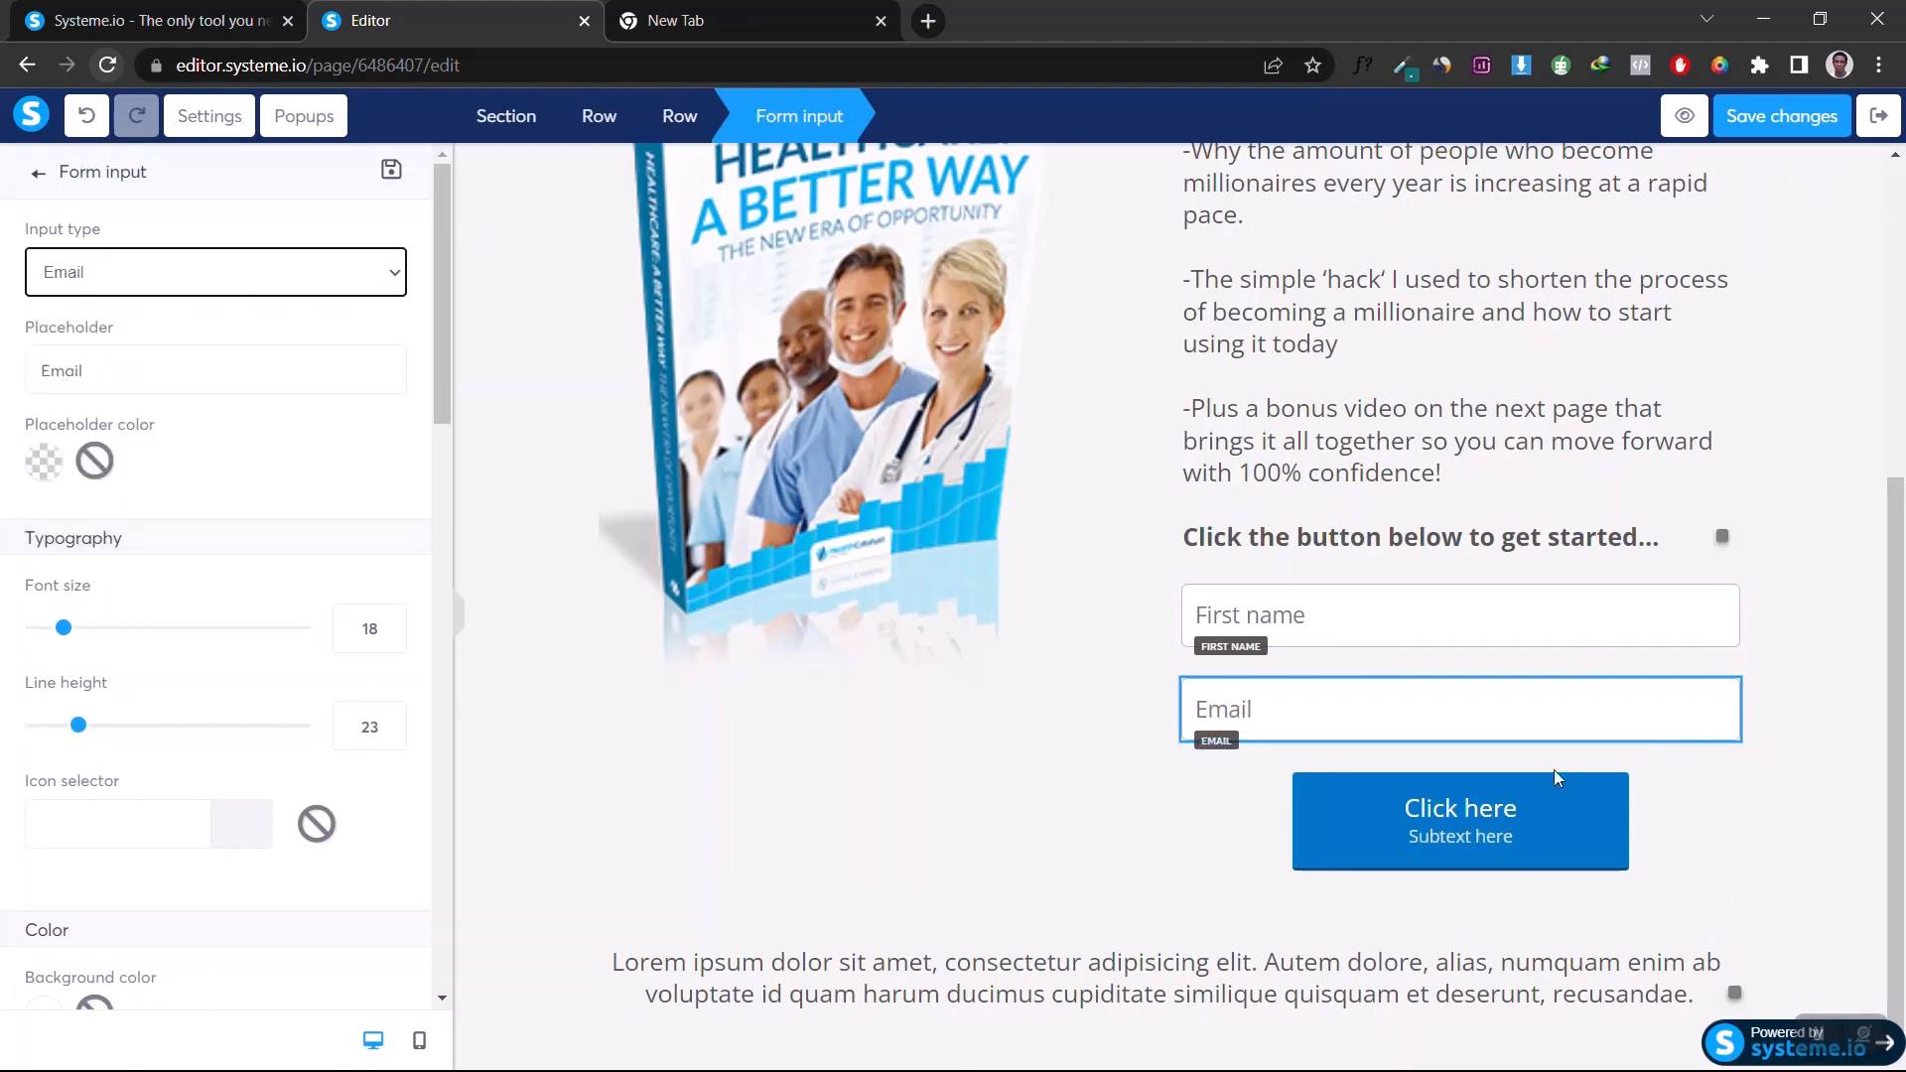
click(1344, 803)
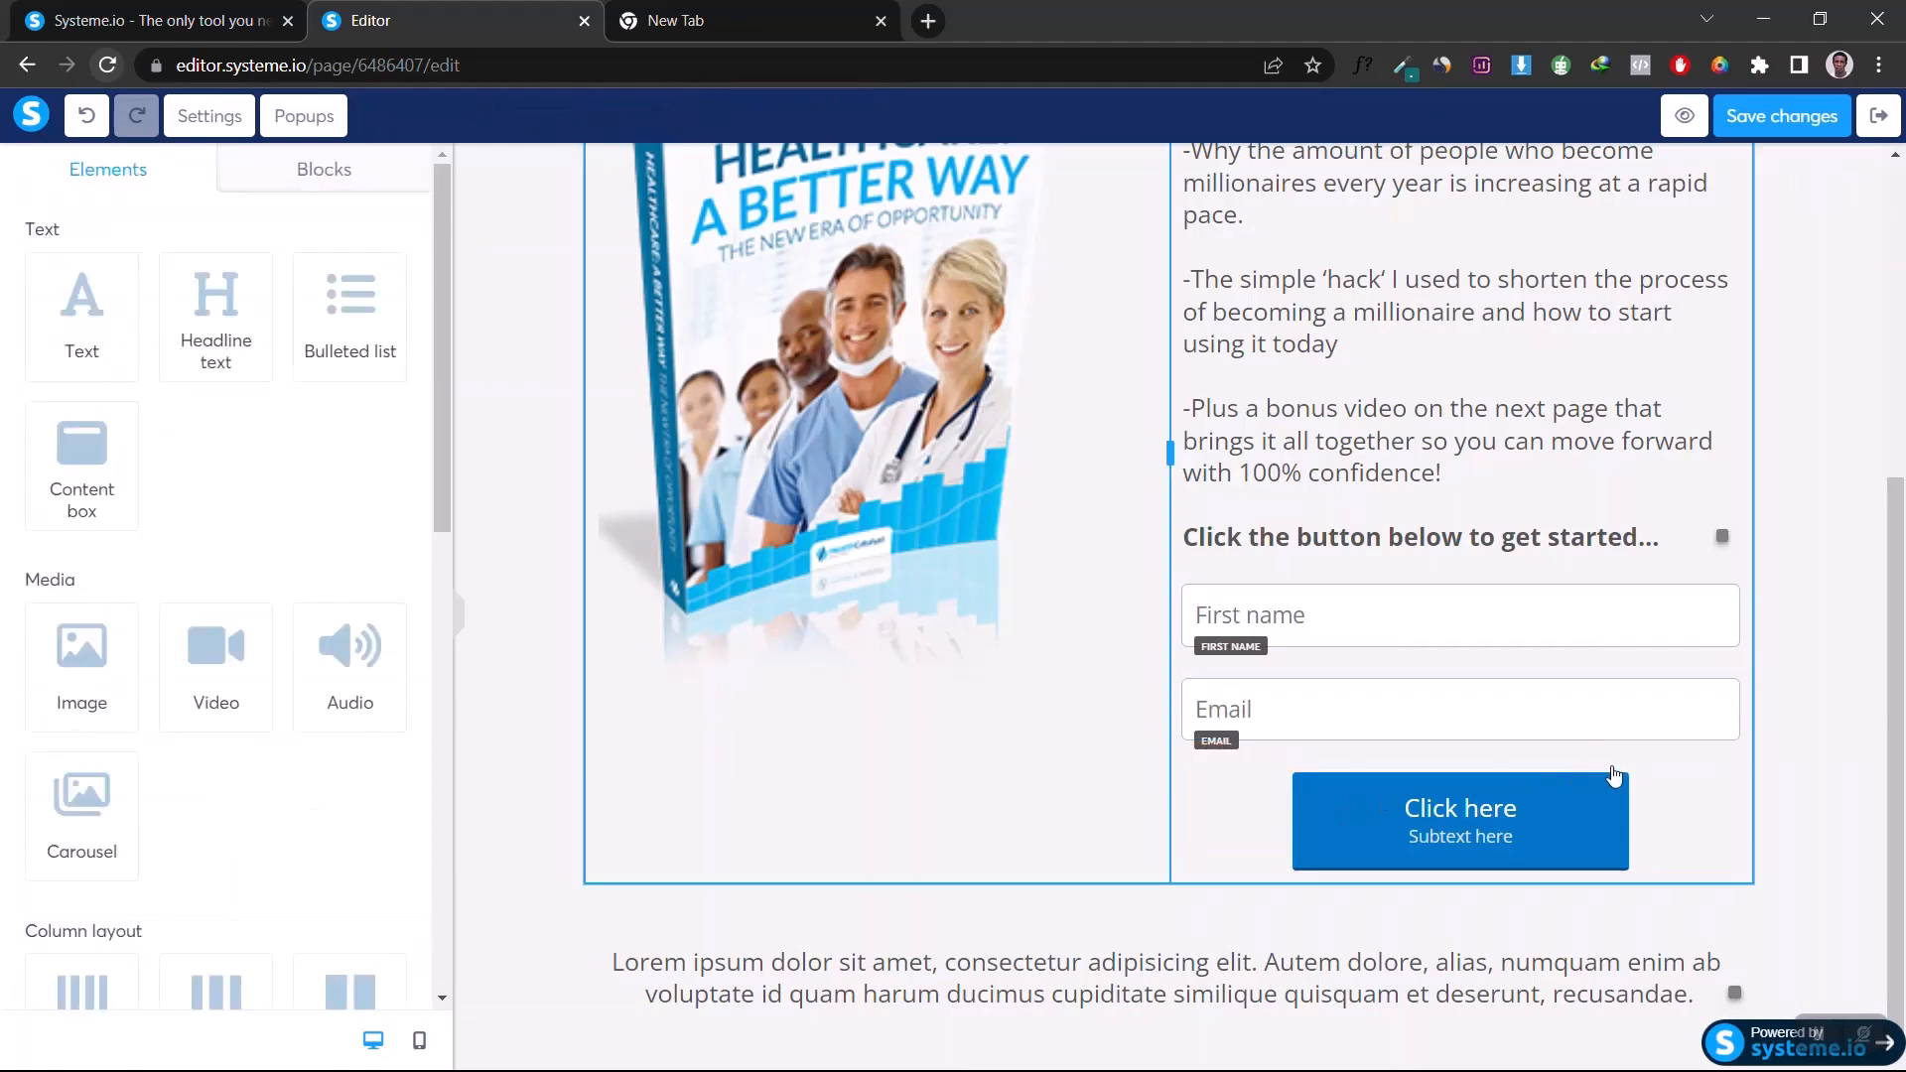
click(1614, 756)
click(60, 272)
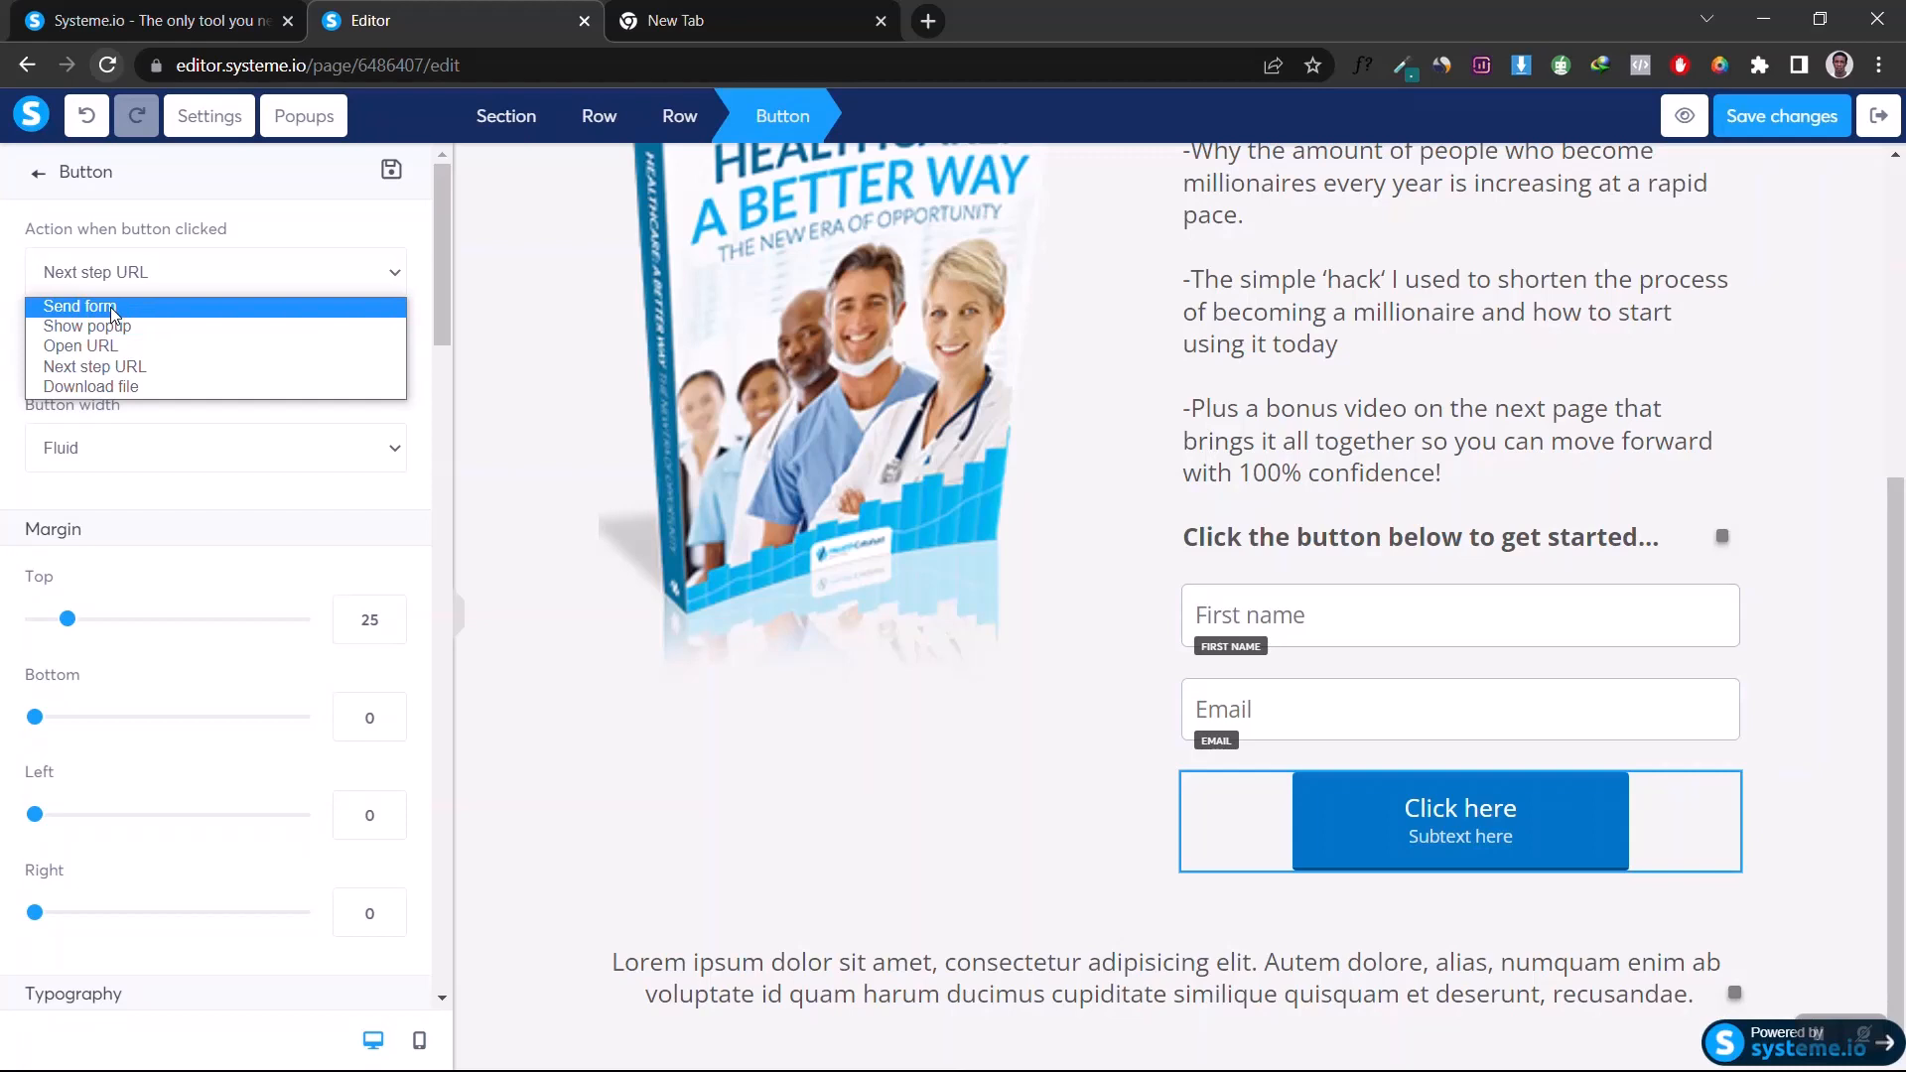
click(110, 306)
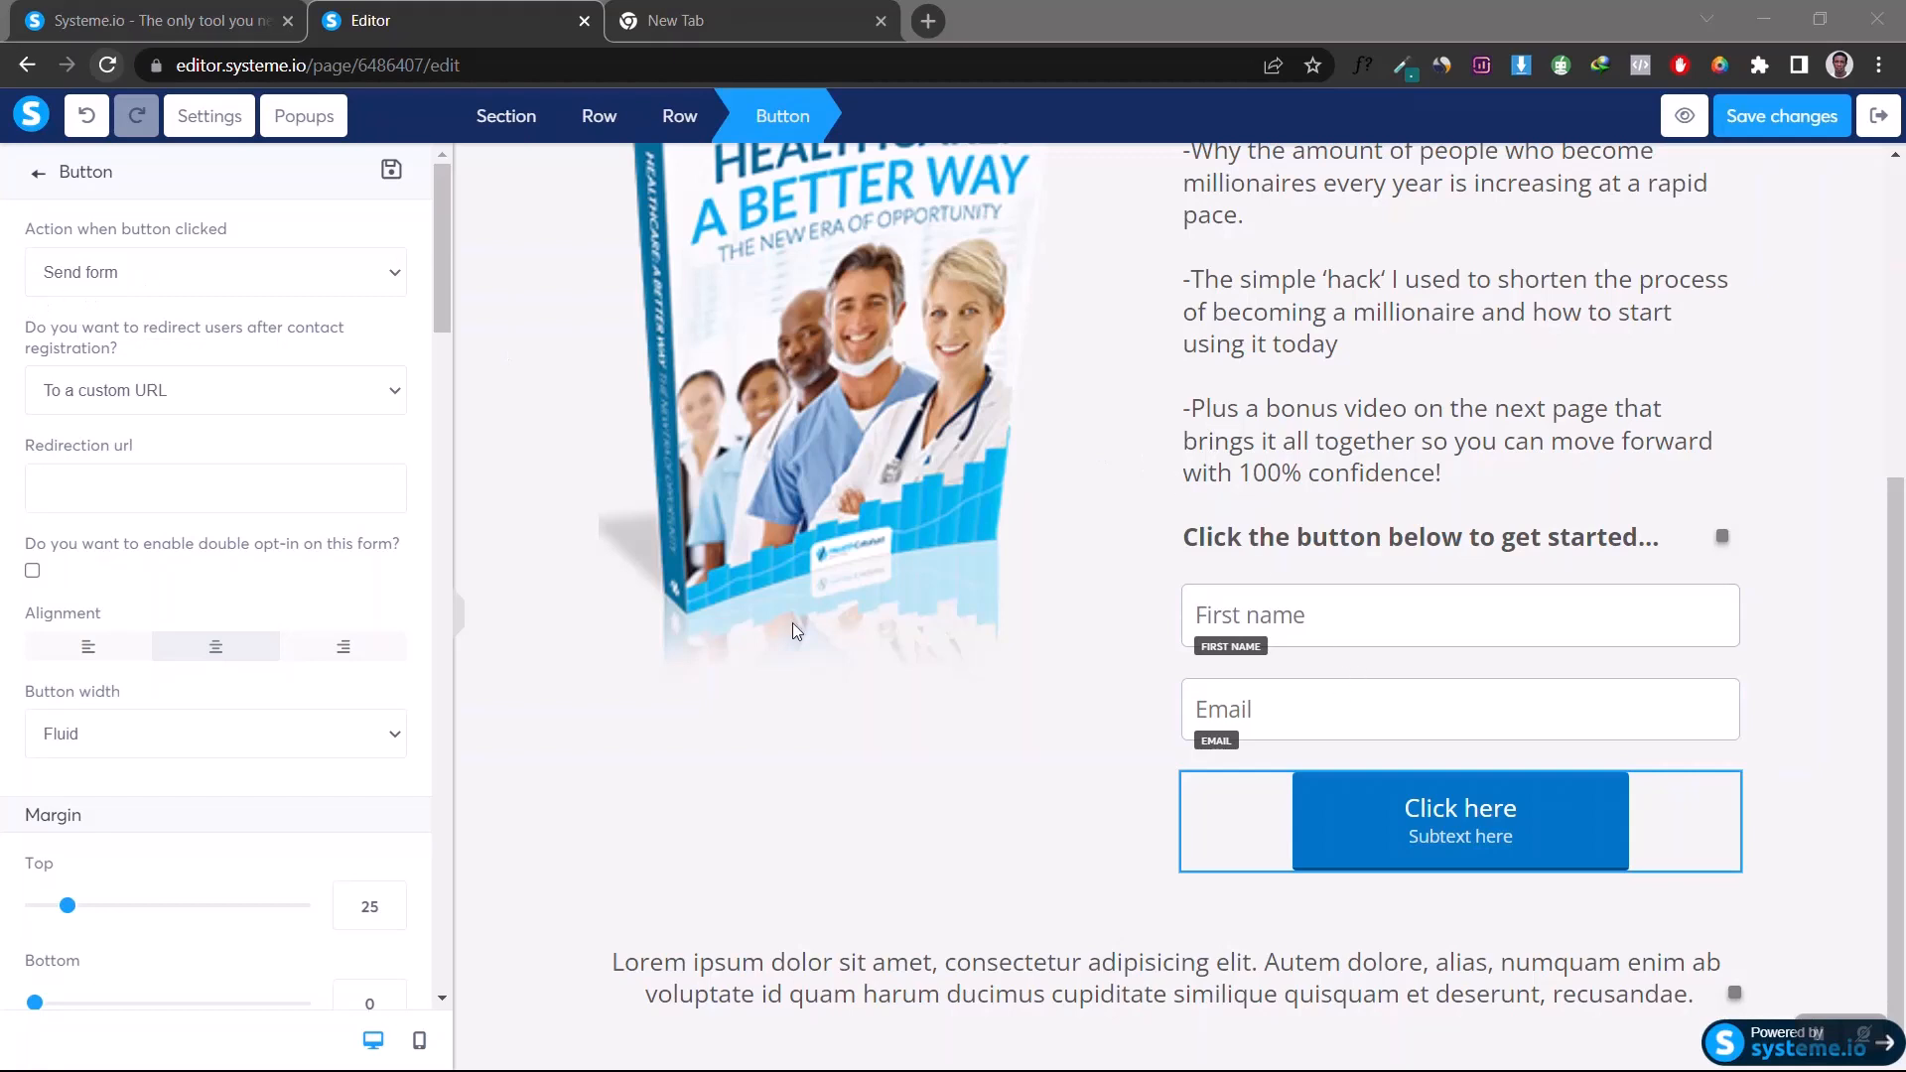
click(84, 391)
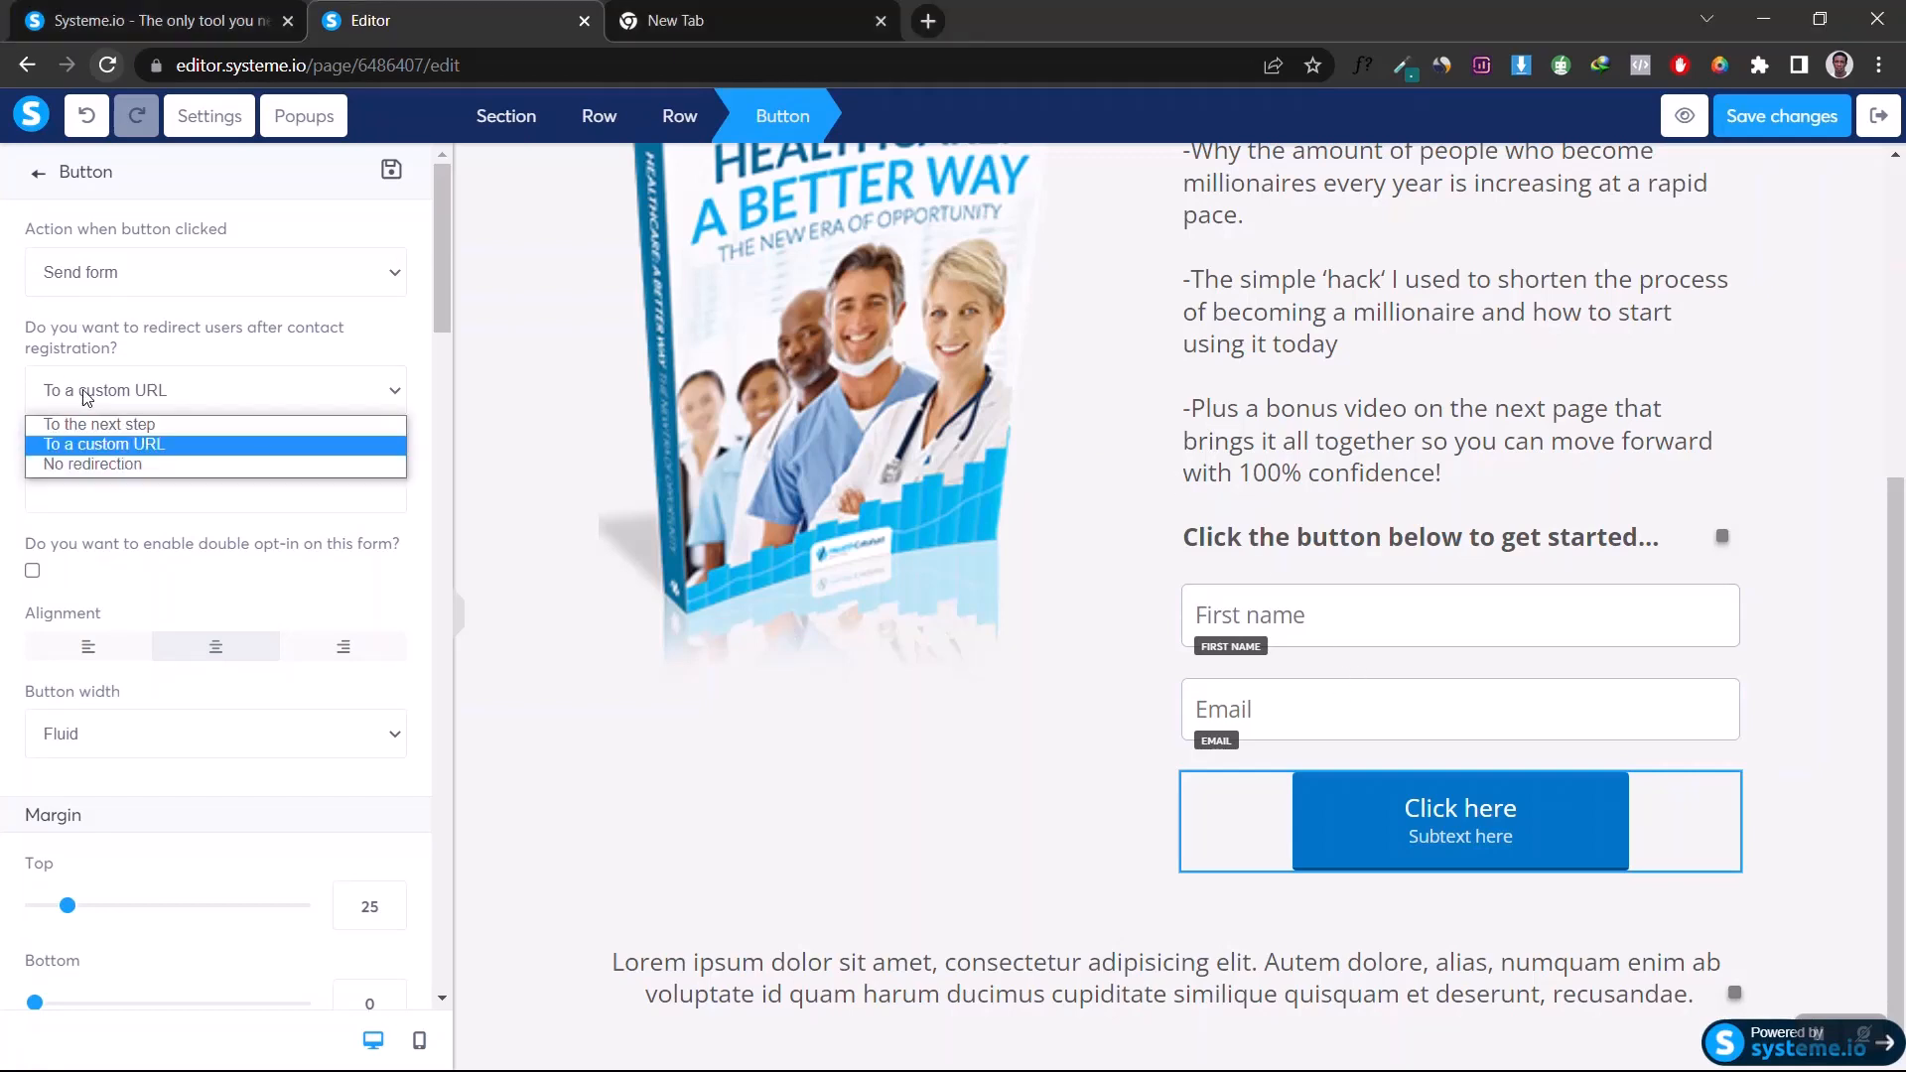
click(64, 445)
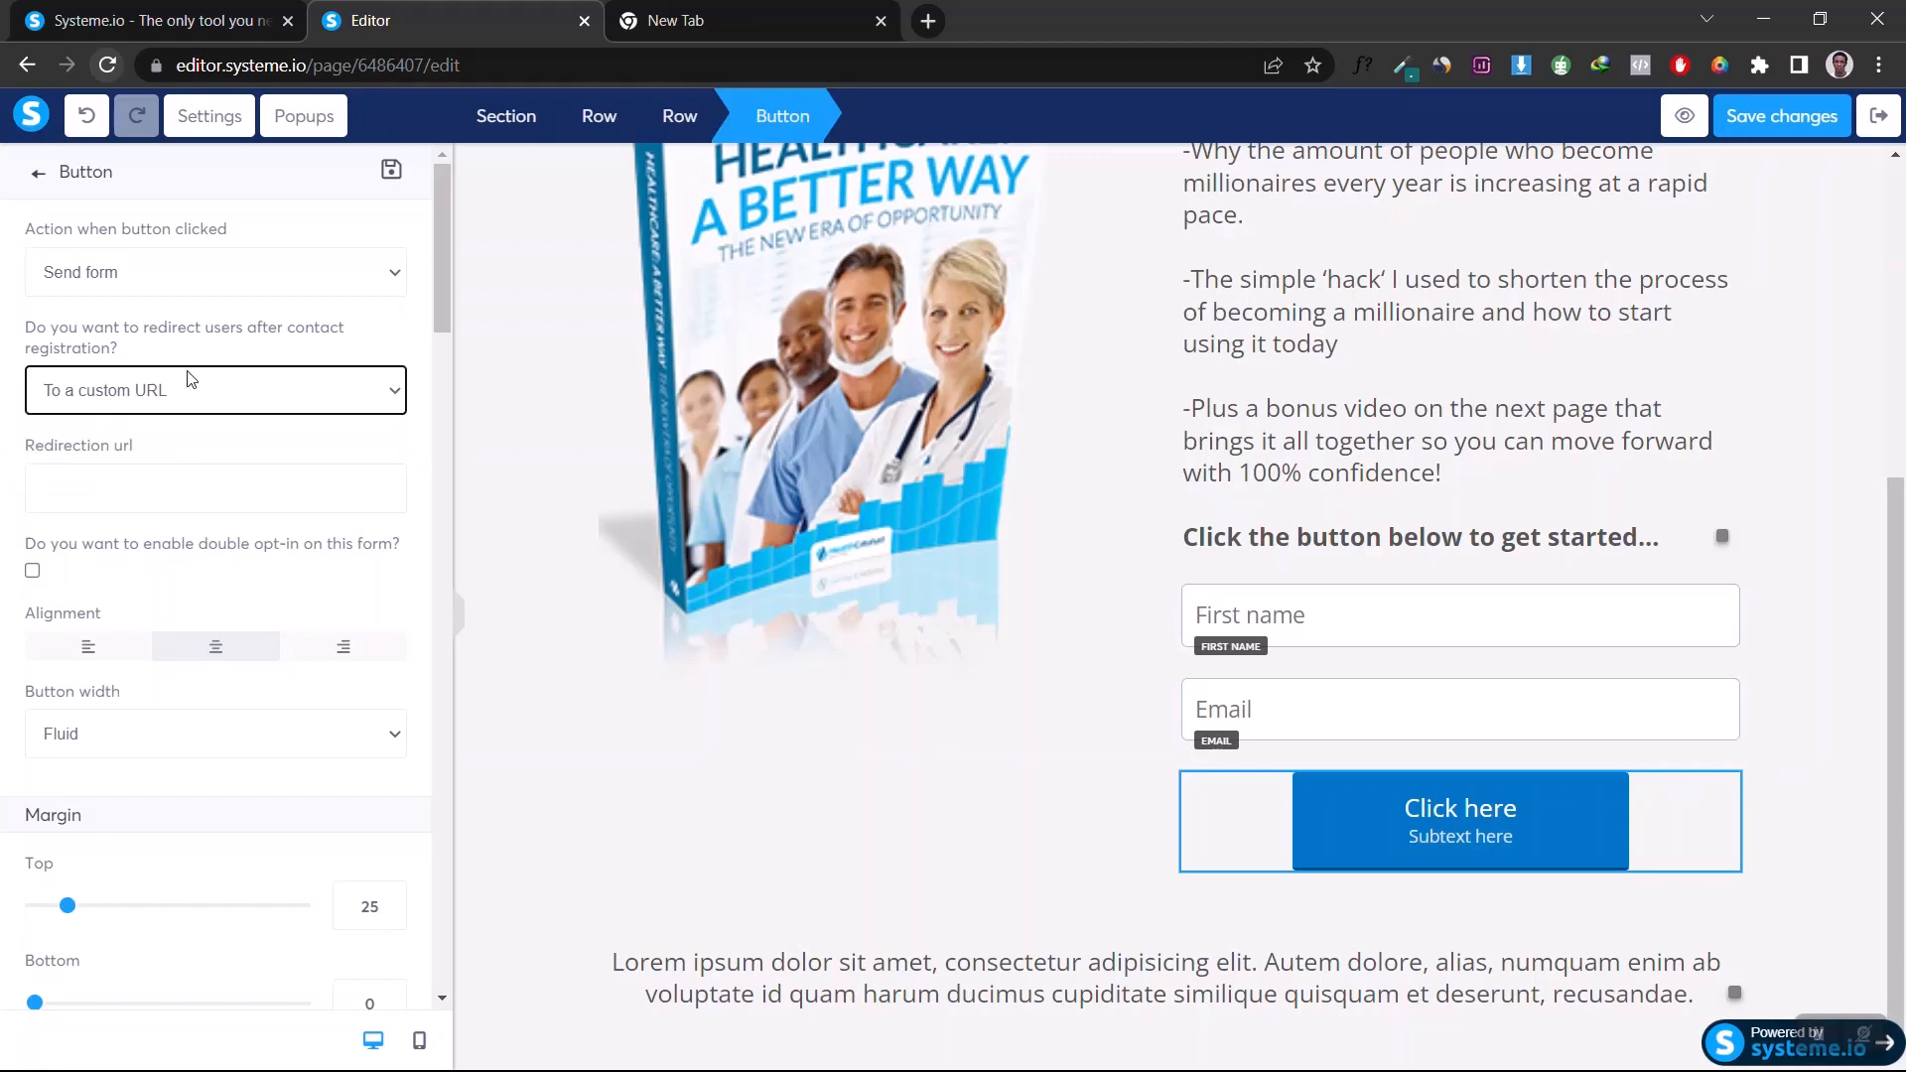
click(52, 494)
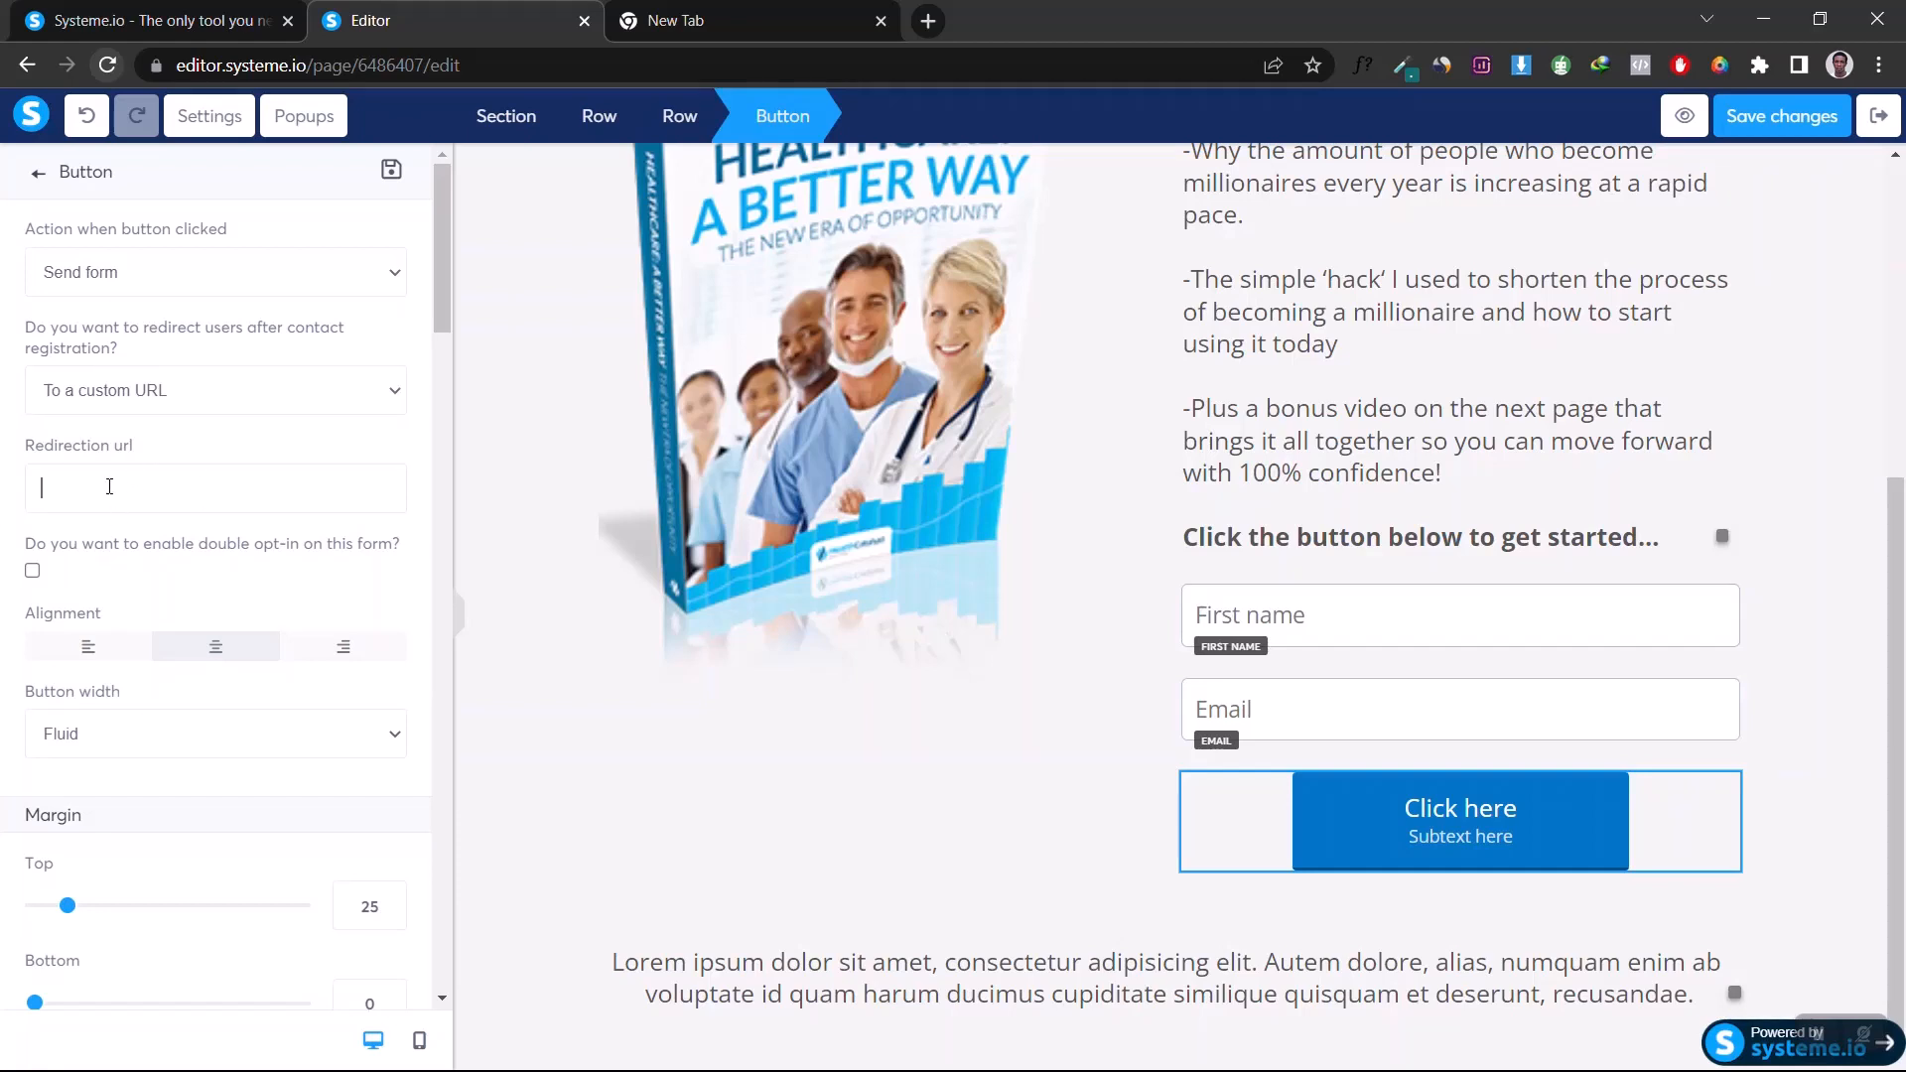
text(https://amplifiedskills.com)
Step: Replace the button text with "DOWNLOAF YOUR FREE PDF NOW!"
scroll(5, 852, down, 4)
scroll(5, 852, down, 4)
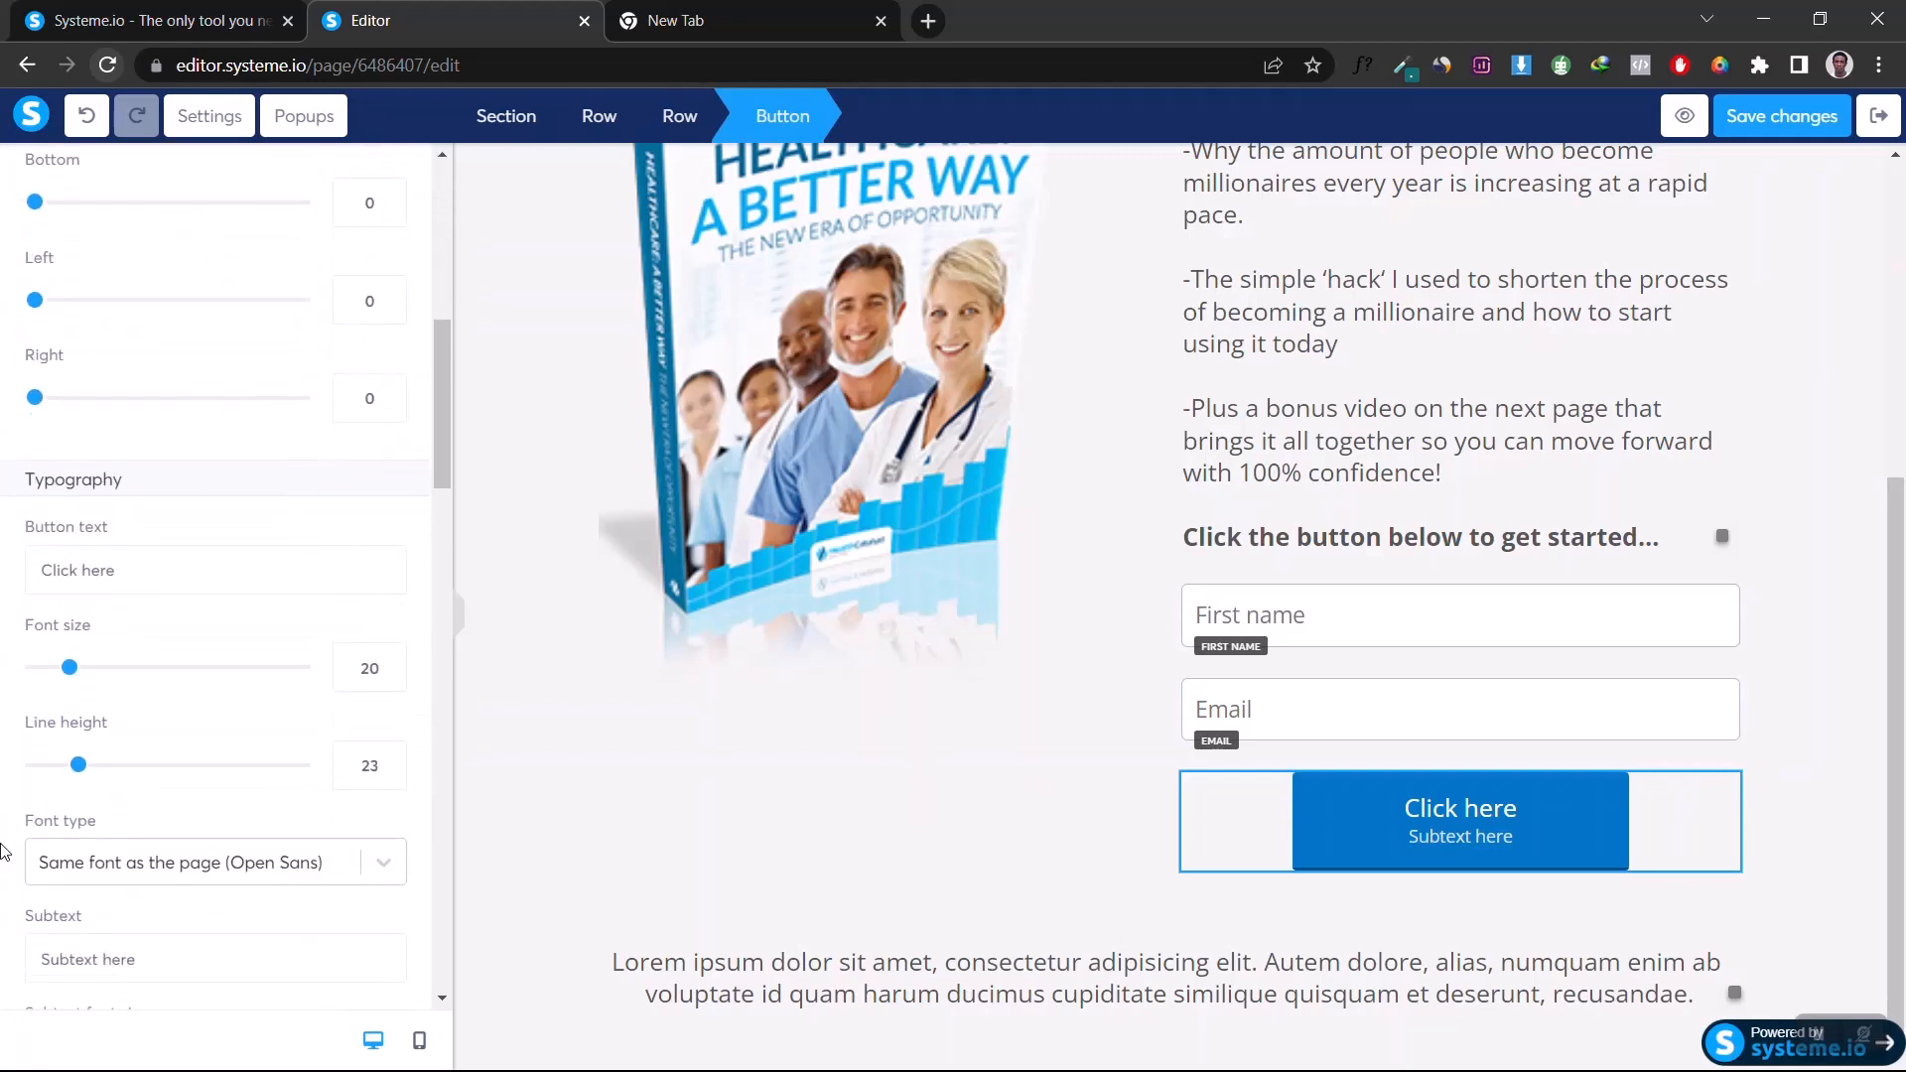
triple_click(209, 573)
text(DOWNLOA)
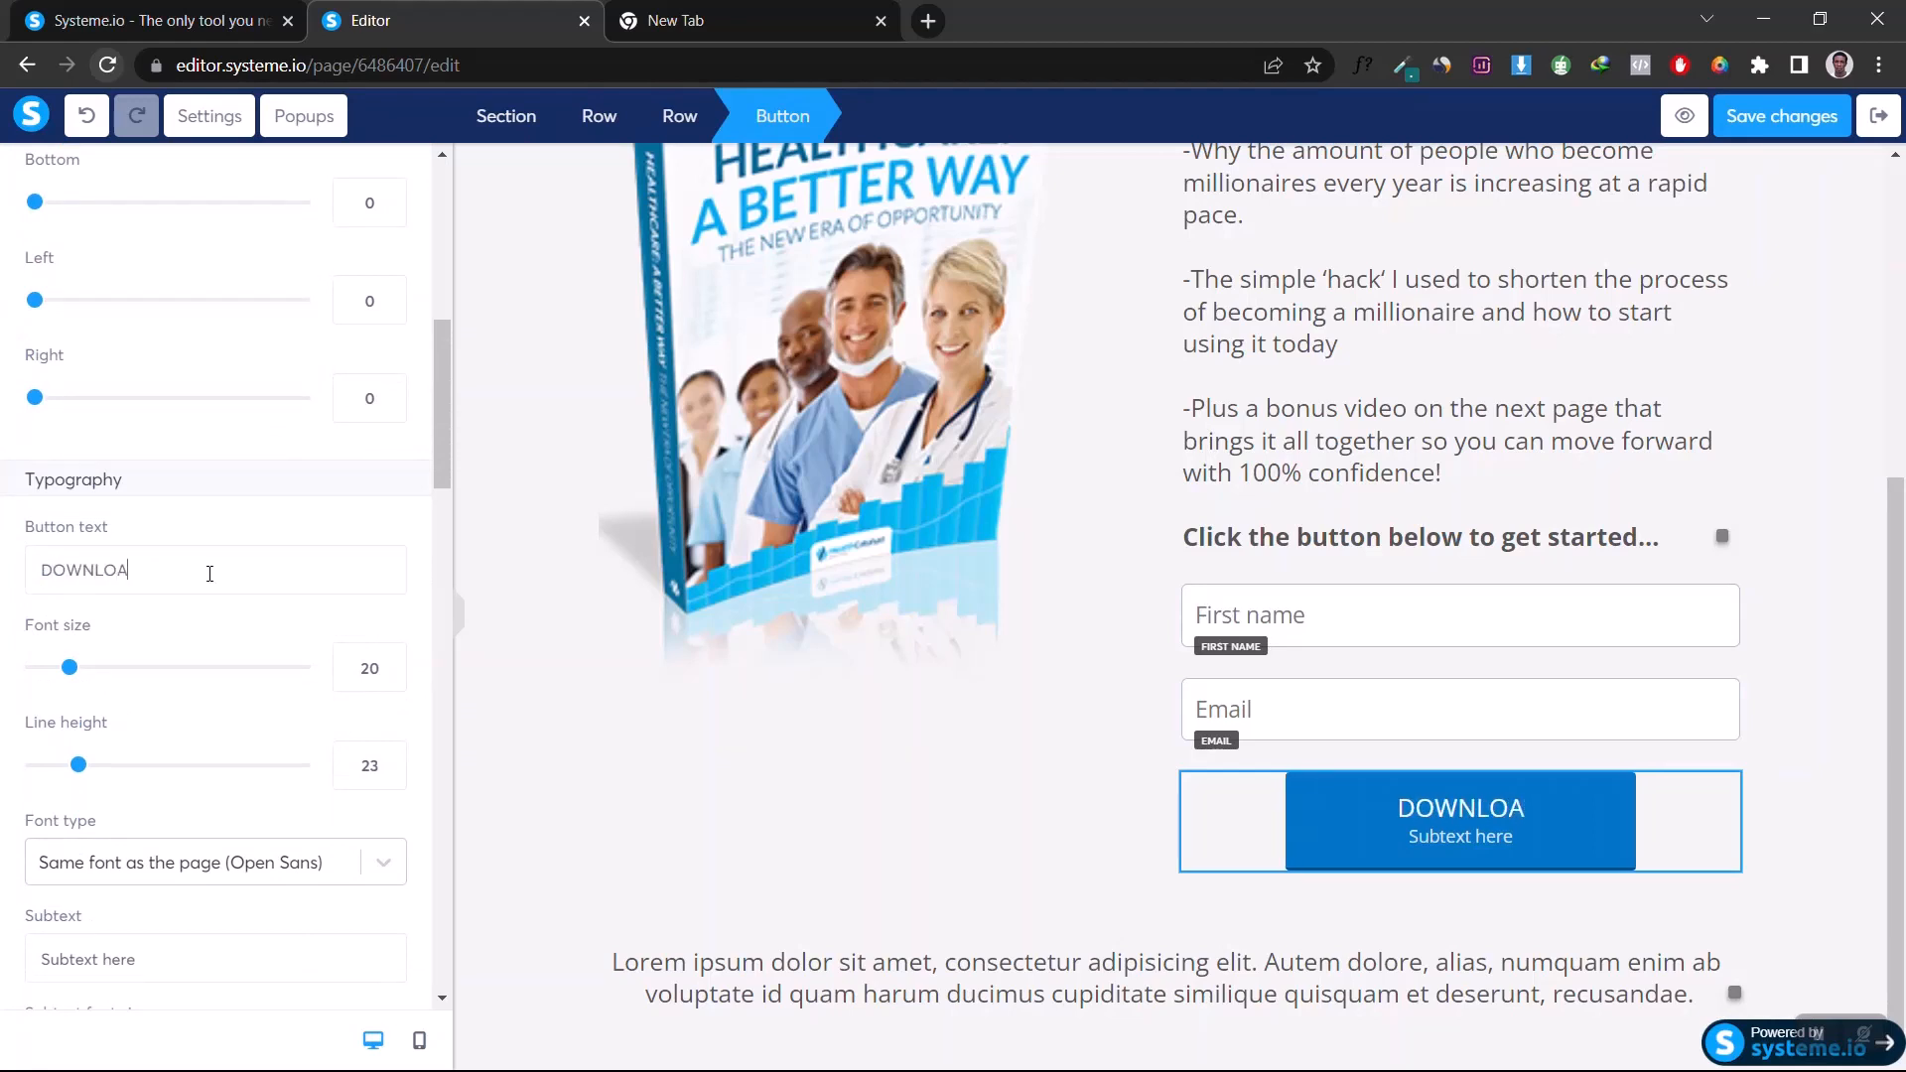
text(F YOUR FRE)
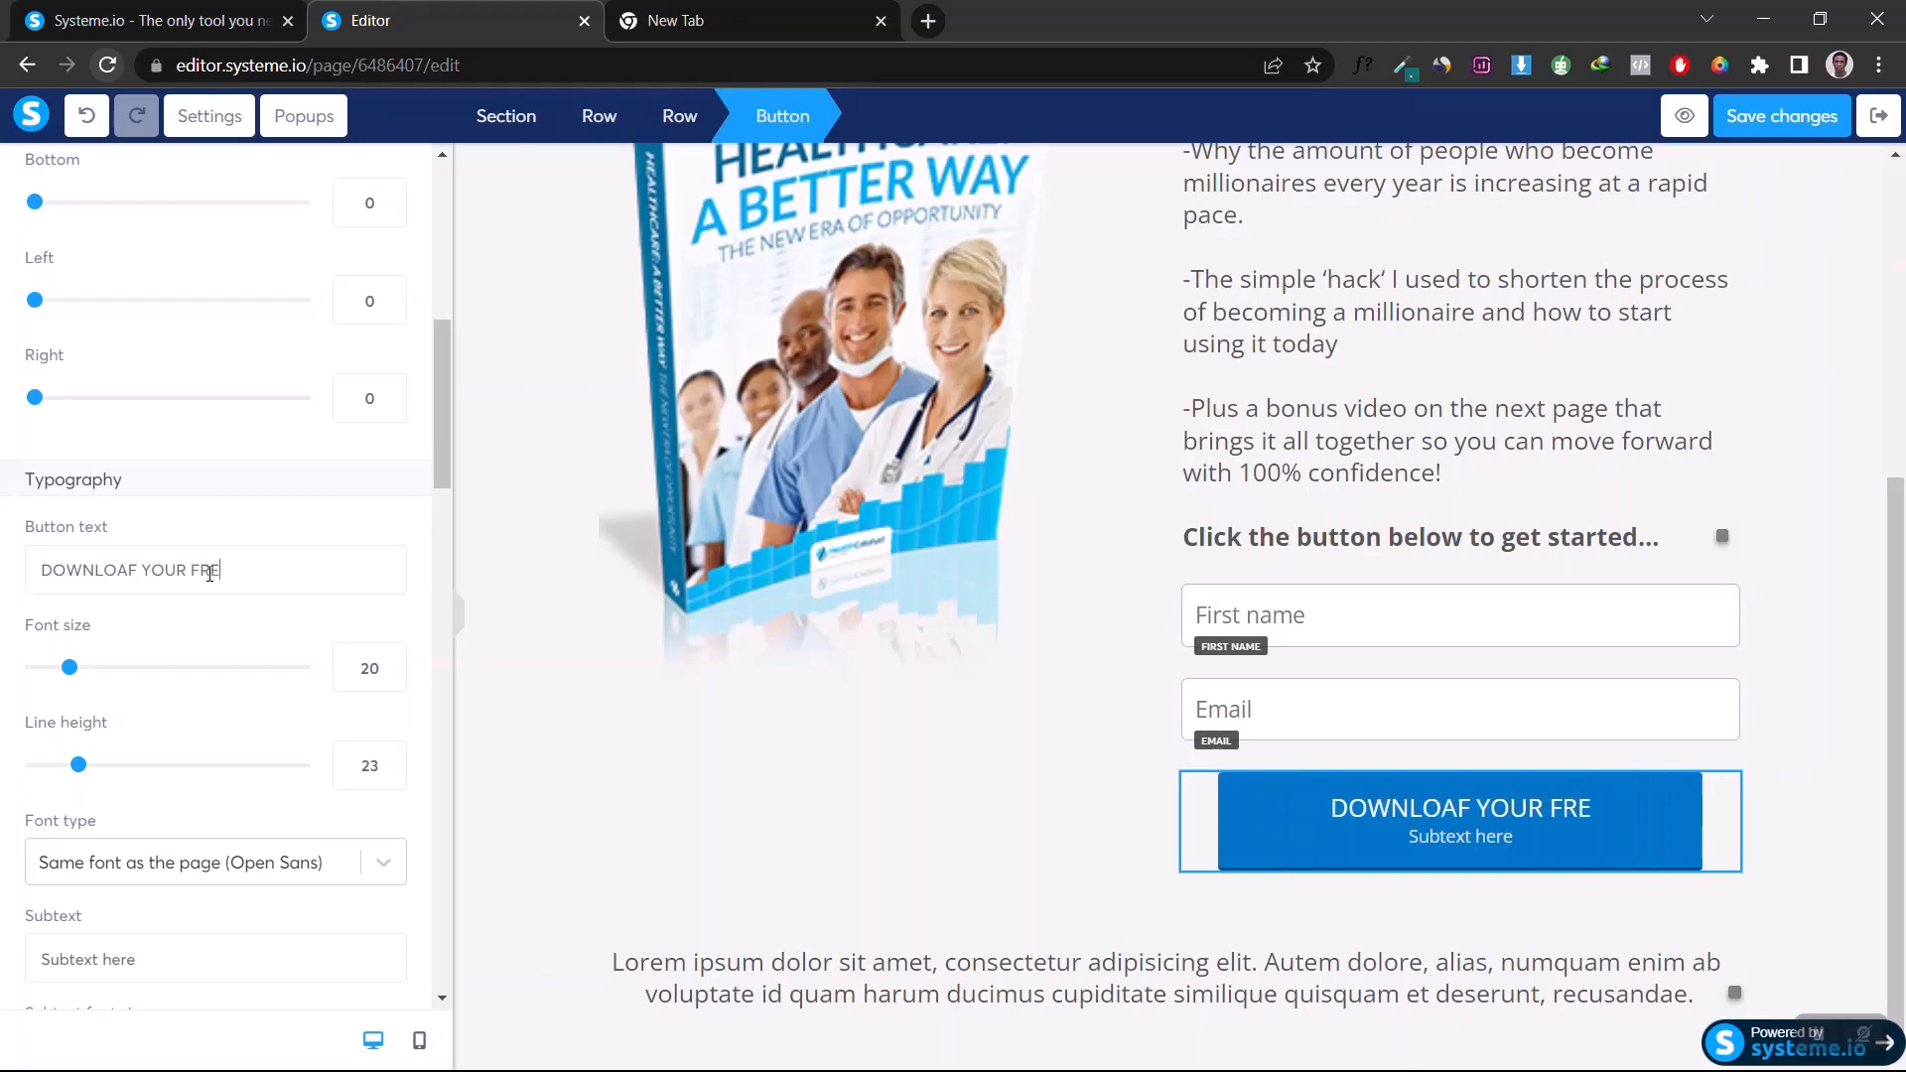
text(E E)
key(BackSpace)
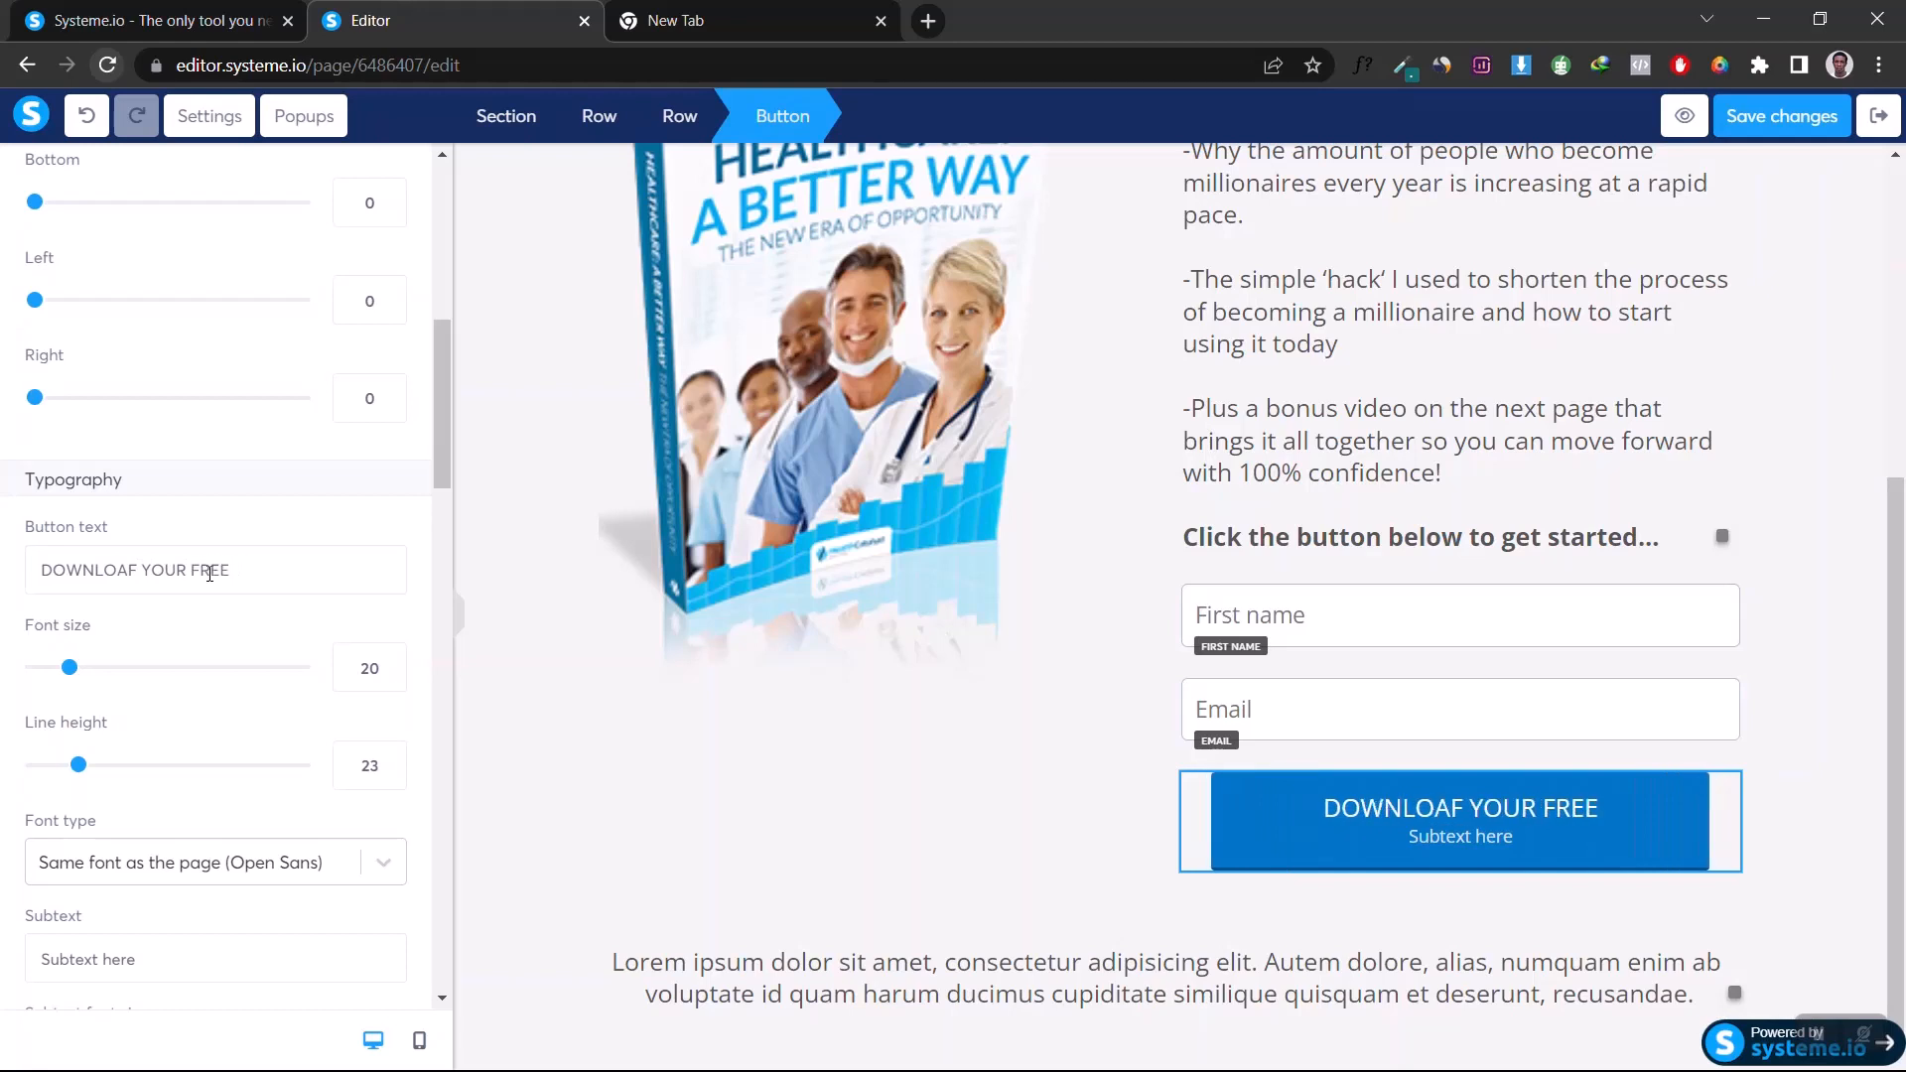
text(PDF NOW!)
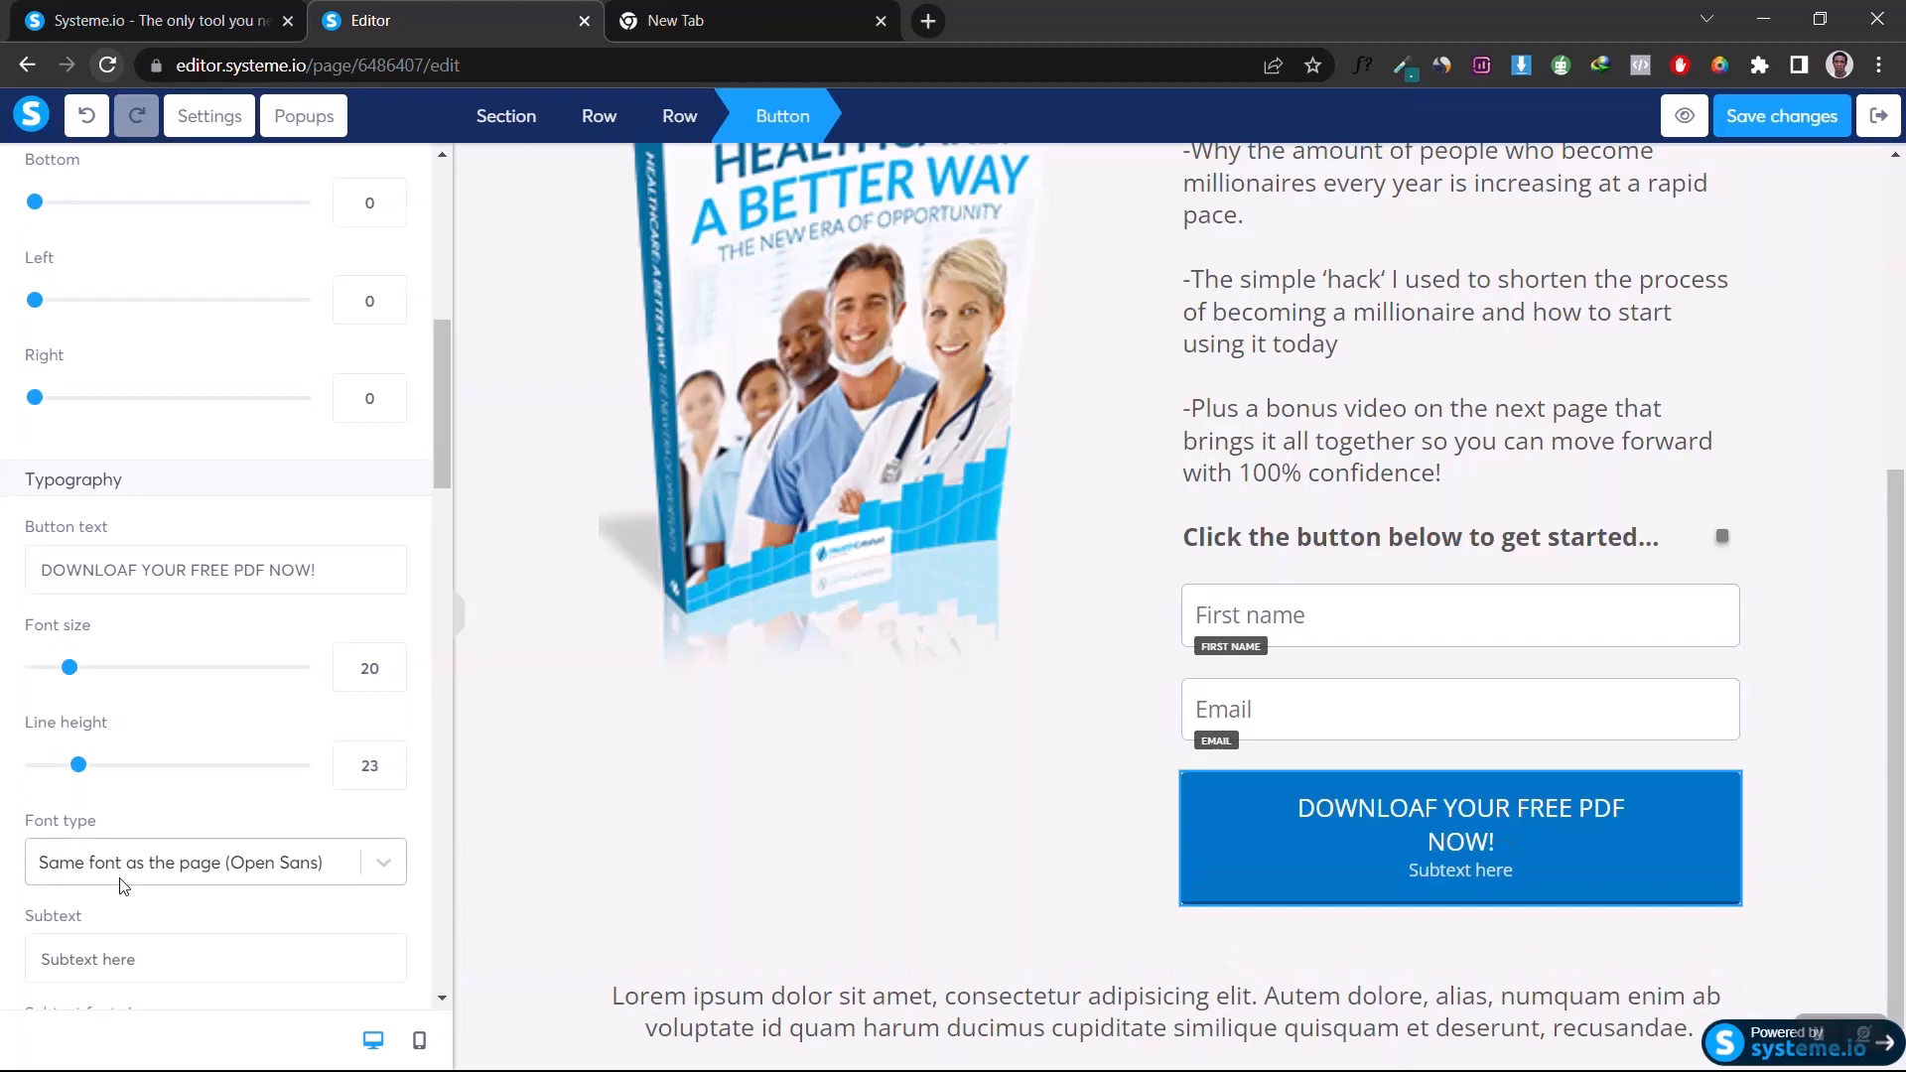
Step: Clear the button's placeholder subtext and set the button's font size to 28
scroll(5, 827, down, 2)
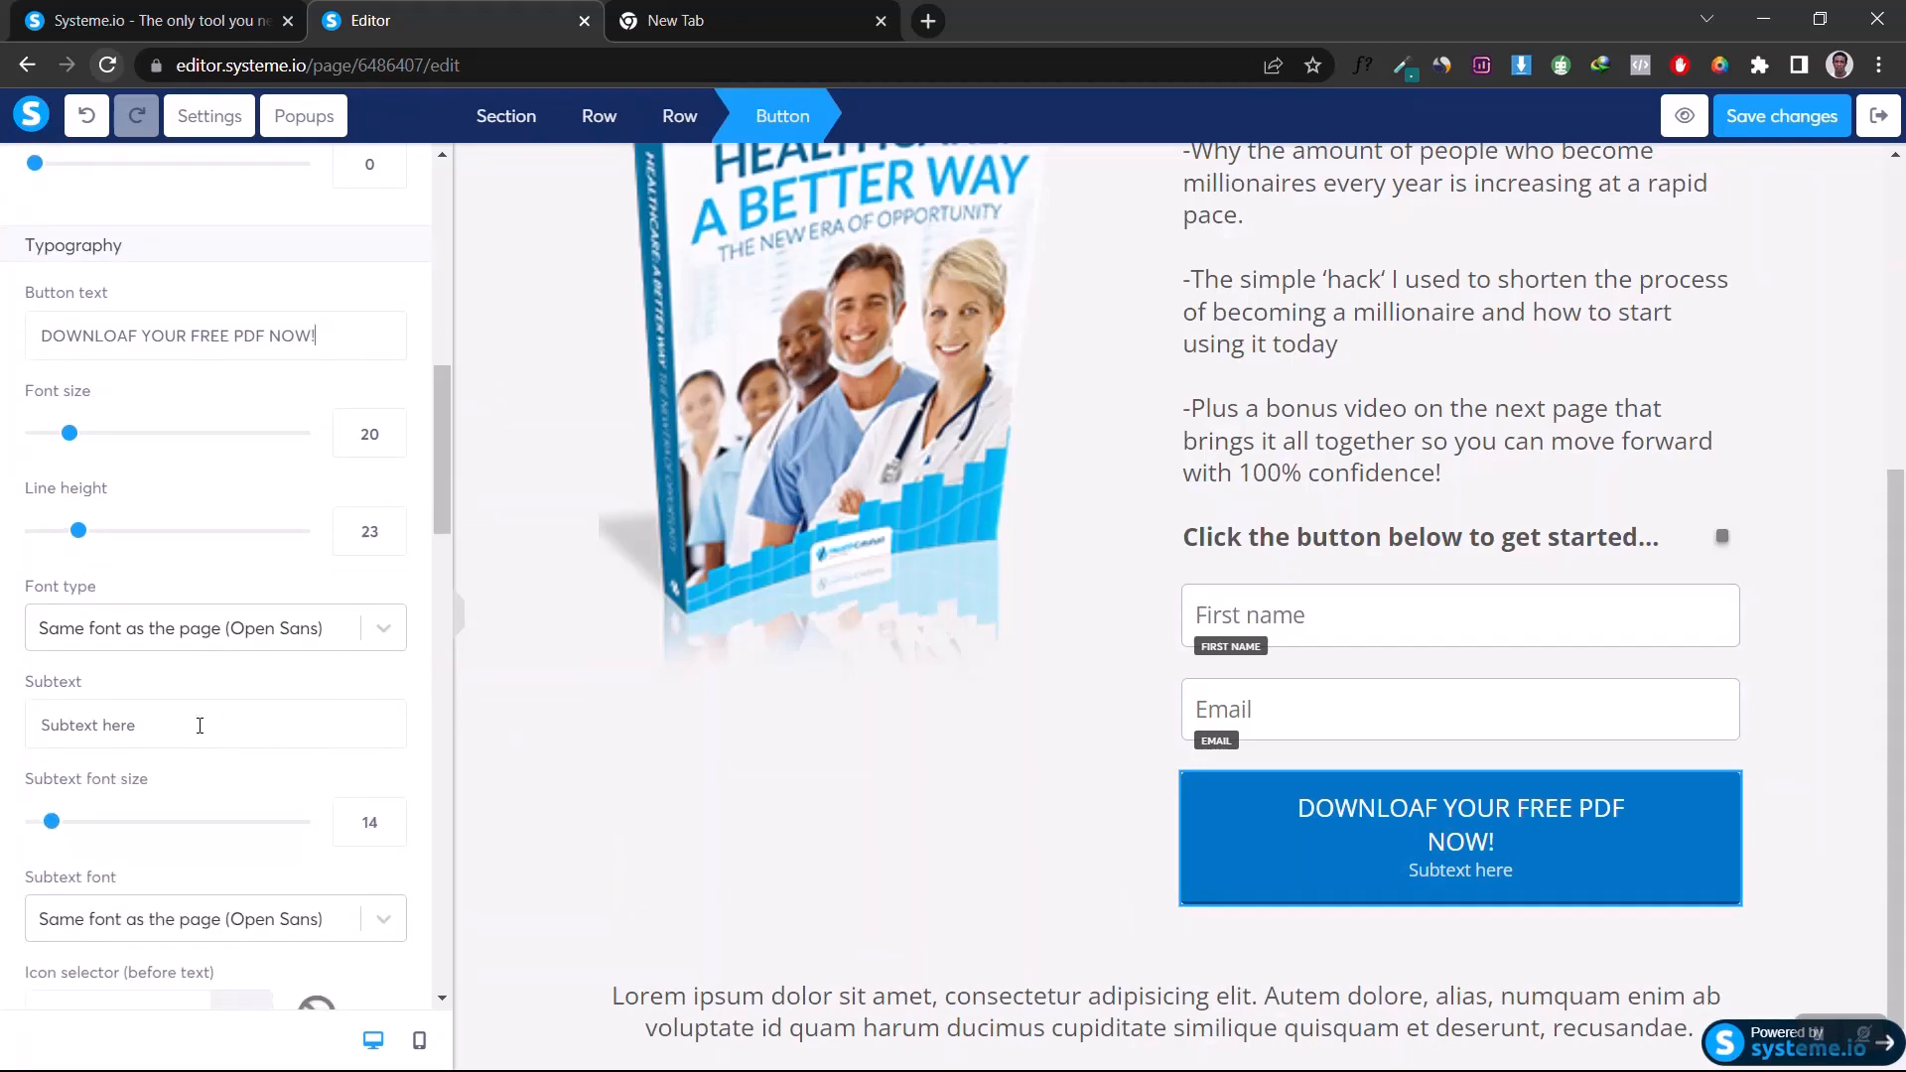
key(ctrl+a)
key(BackSpace)
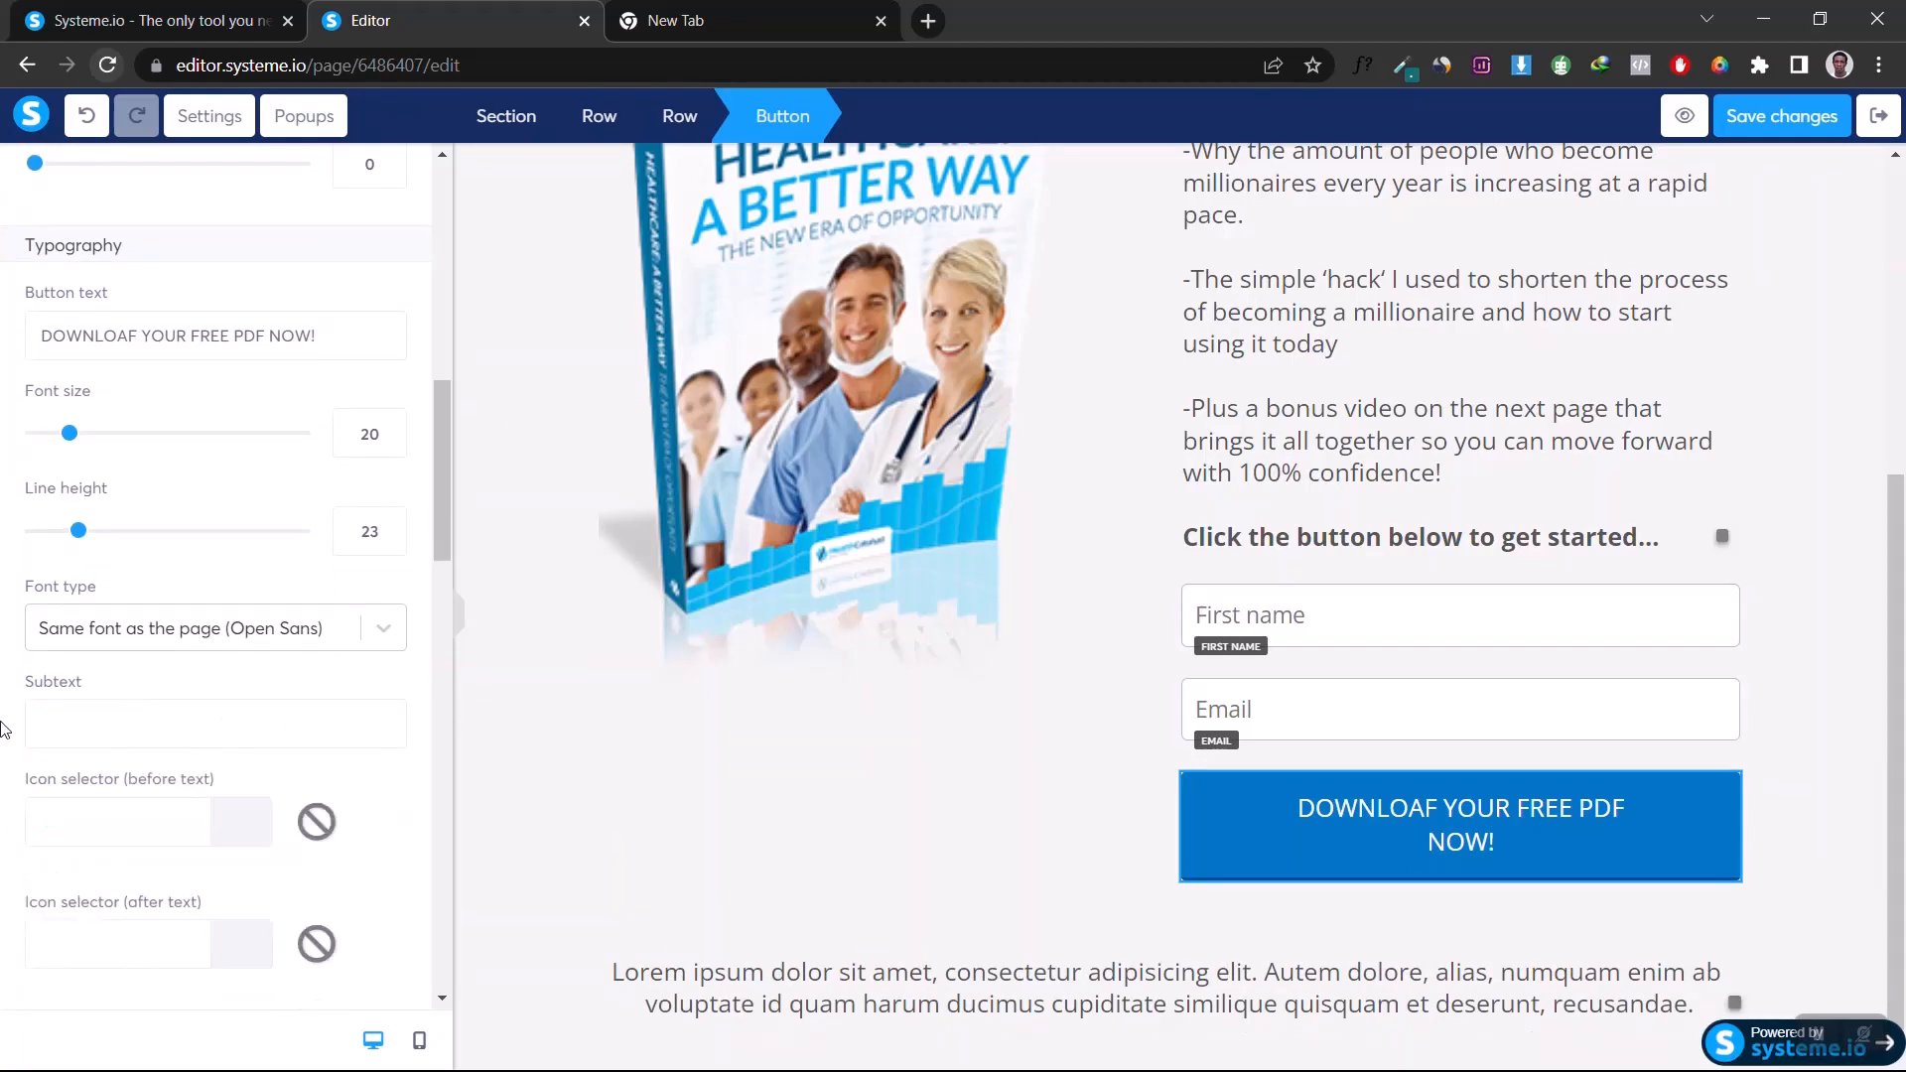
mouse_move(69, 434)
mouse_down()
mouse_move(124, 437)
mouse_move(94, 434)
mouse_up()
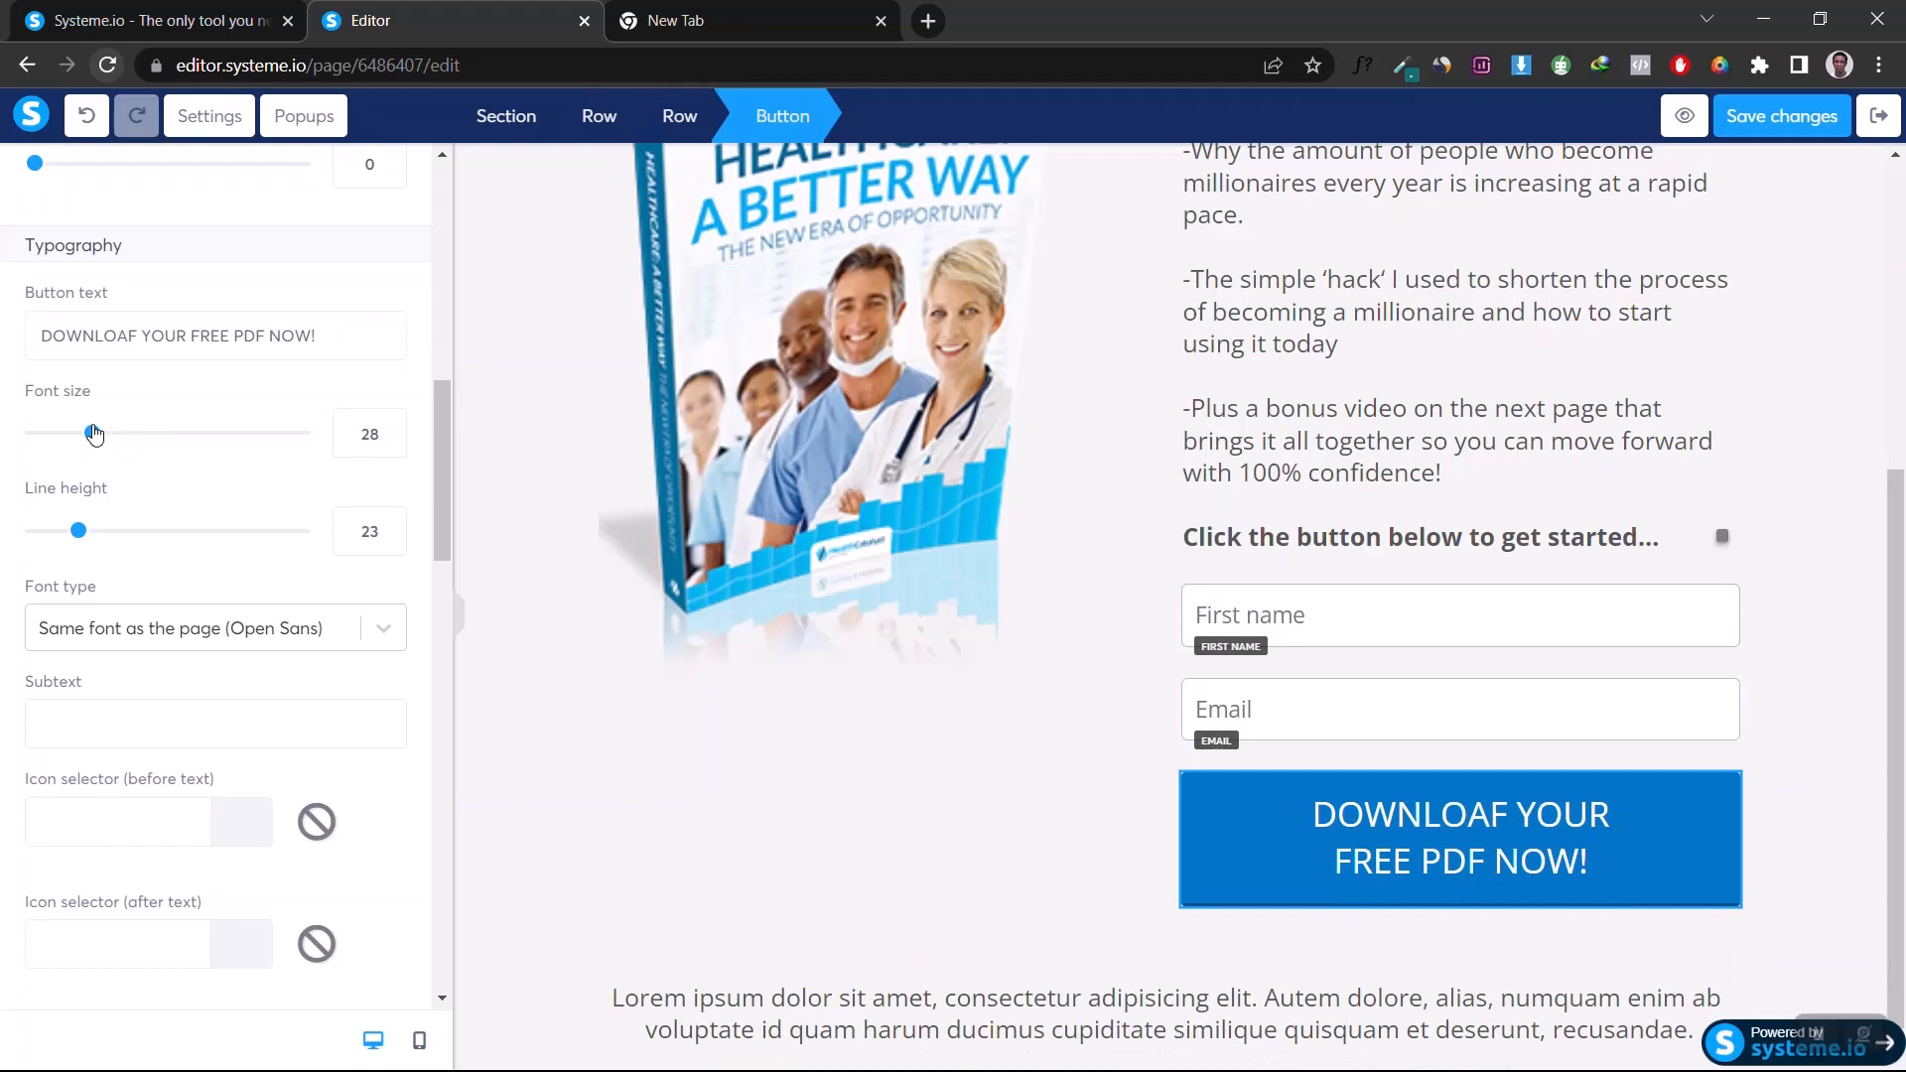
Step: Correct the misspelled first word of the button text to DOWNLOAD
click(129, 336)
key(Delete)
text(D)
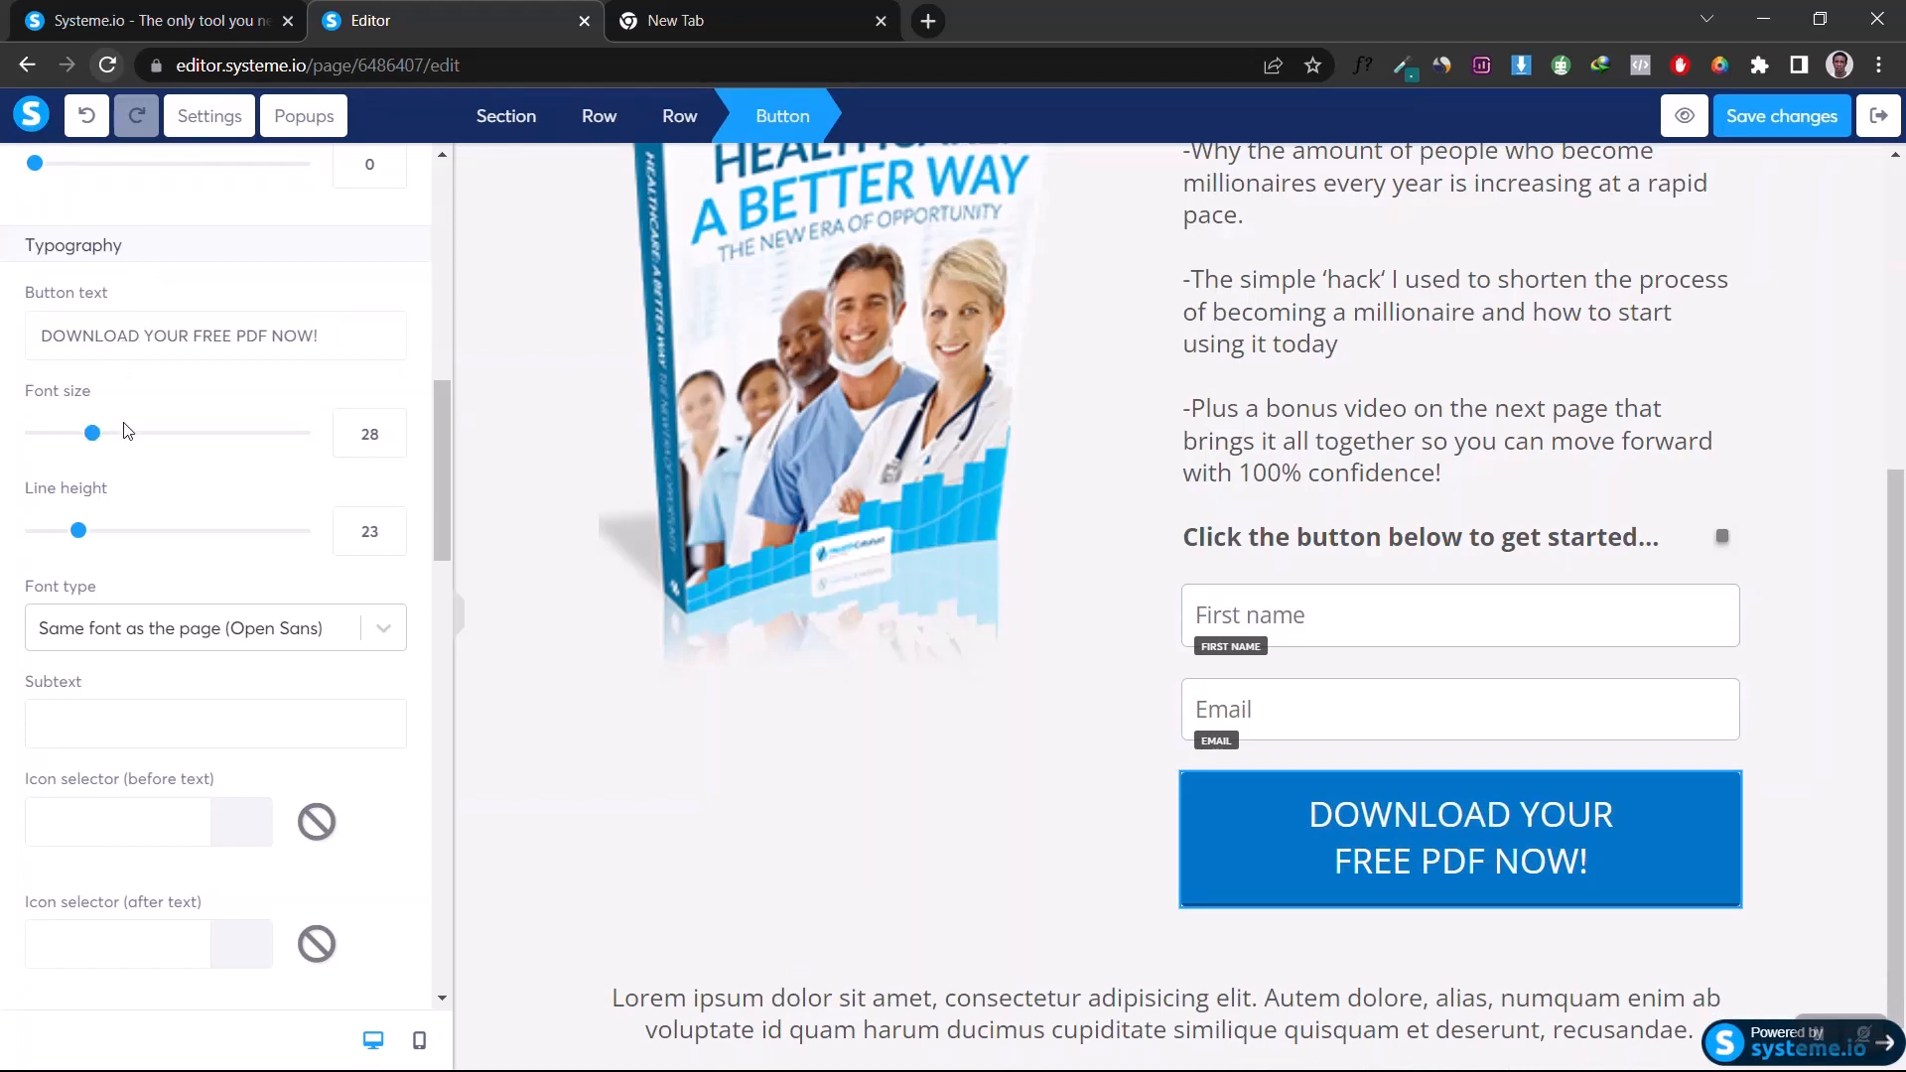
Step: Set the button's font to Open Sans from Google Fonts and its font size to 16
click(130, 625)
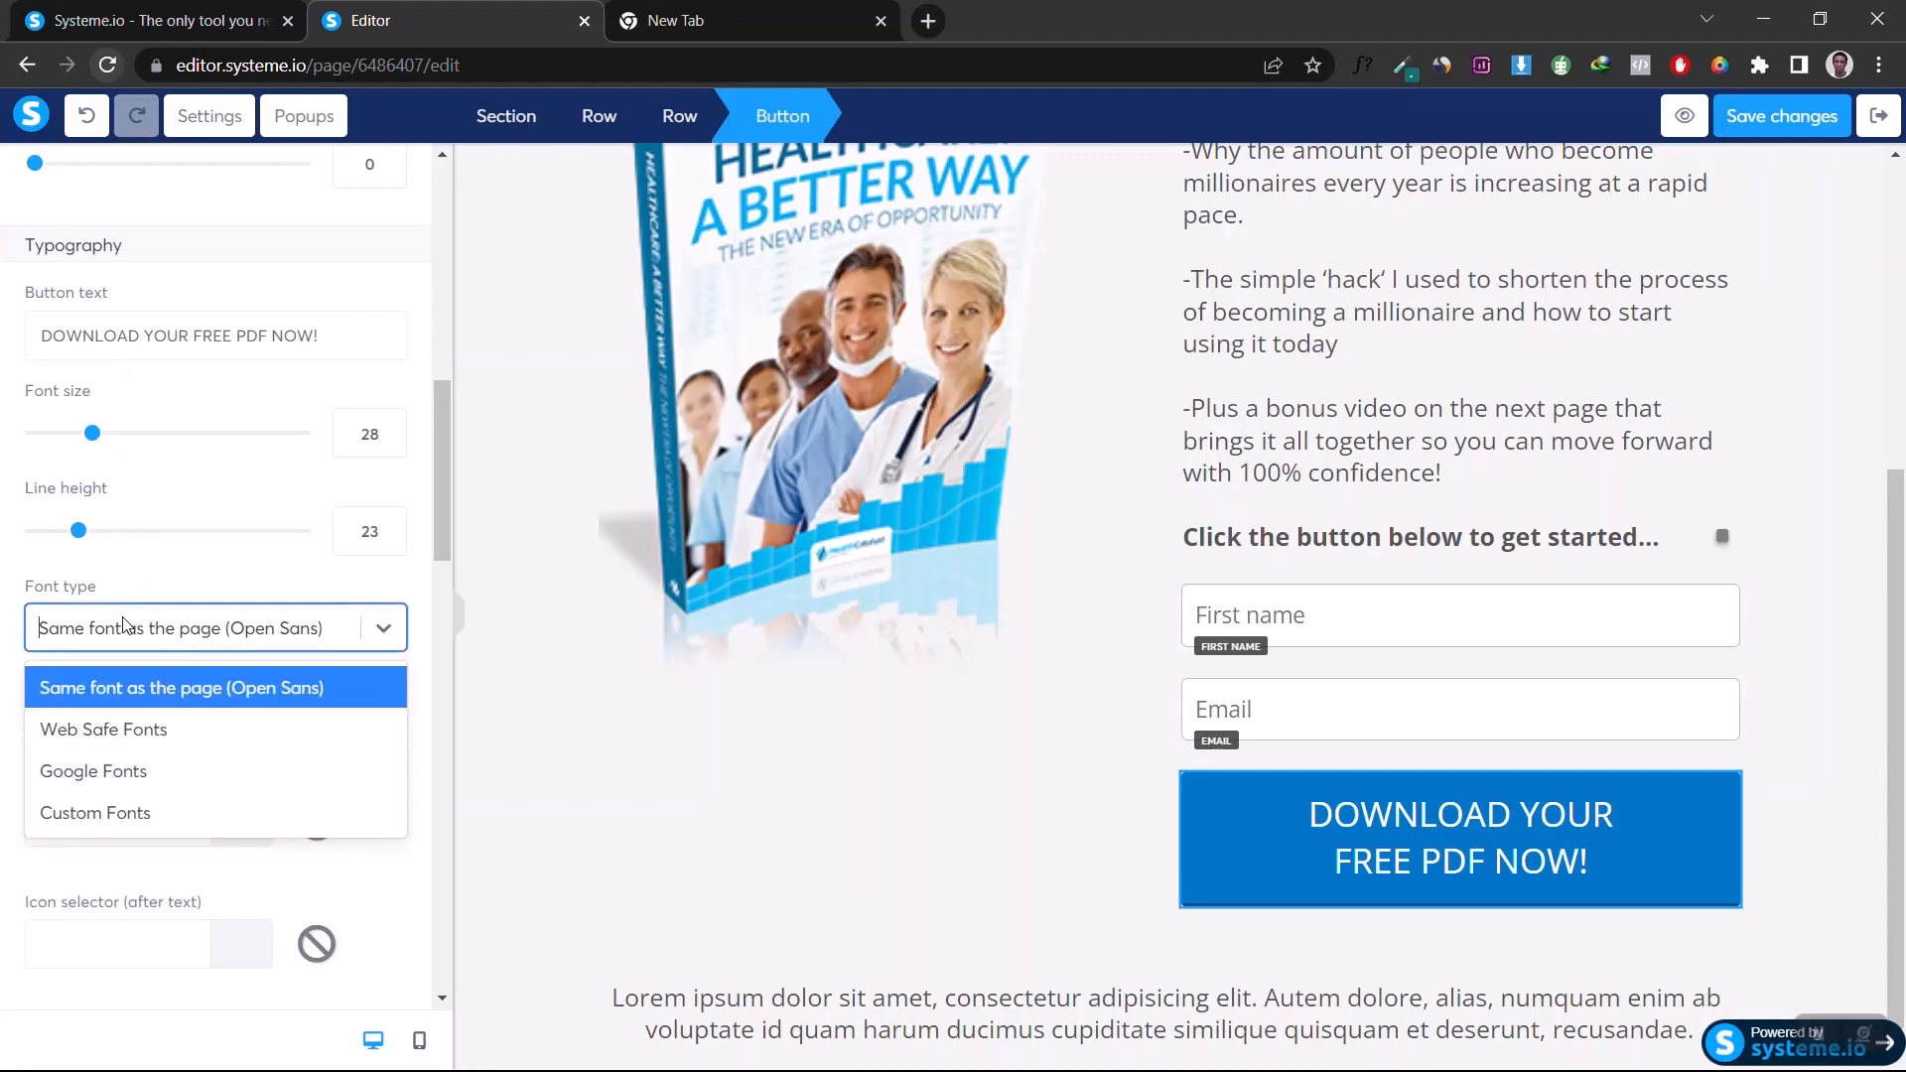
click(90, 770)
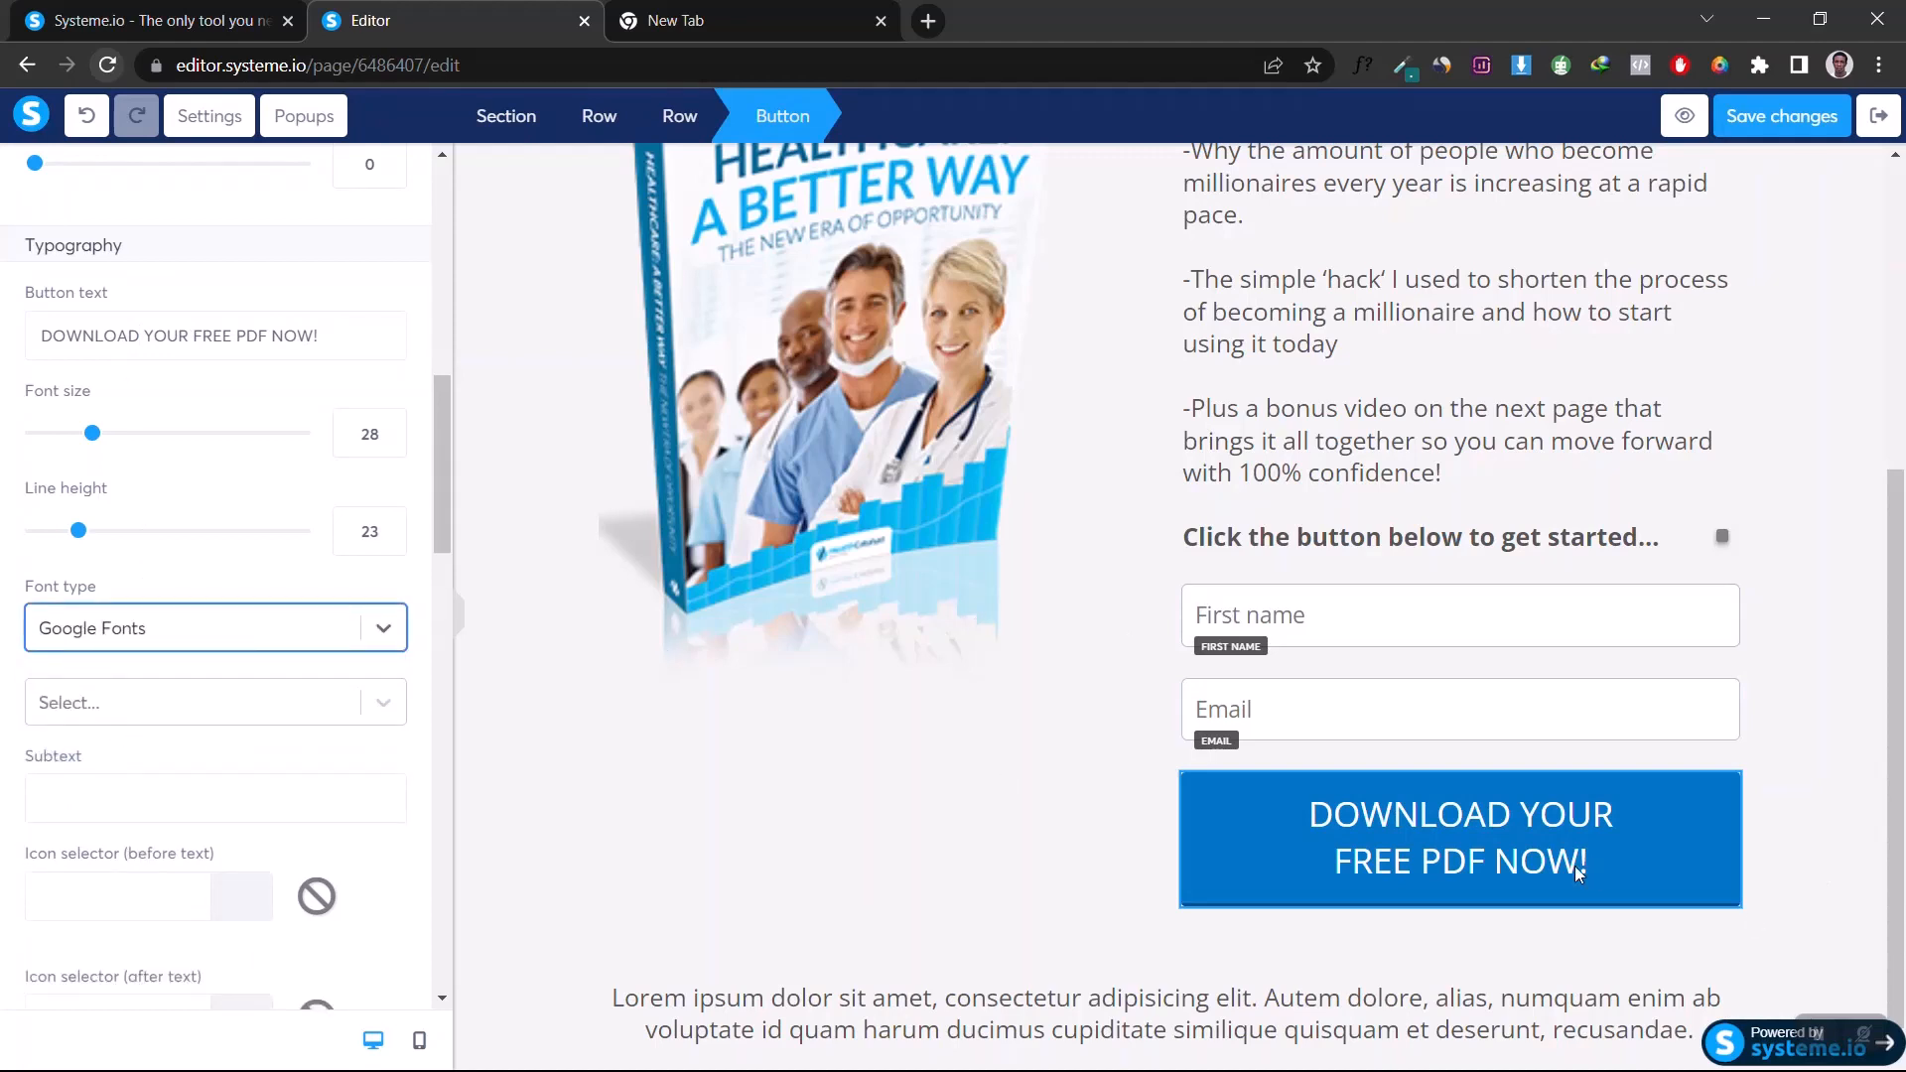
click(152, 719)
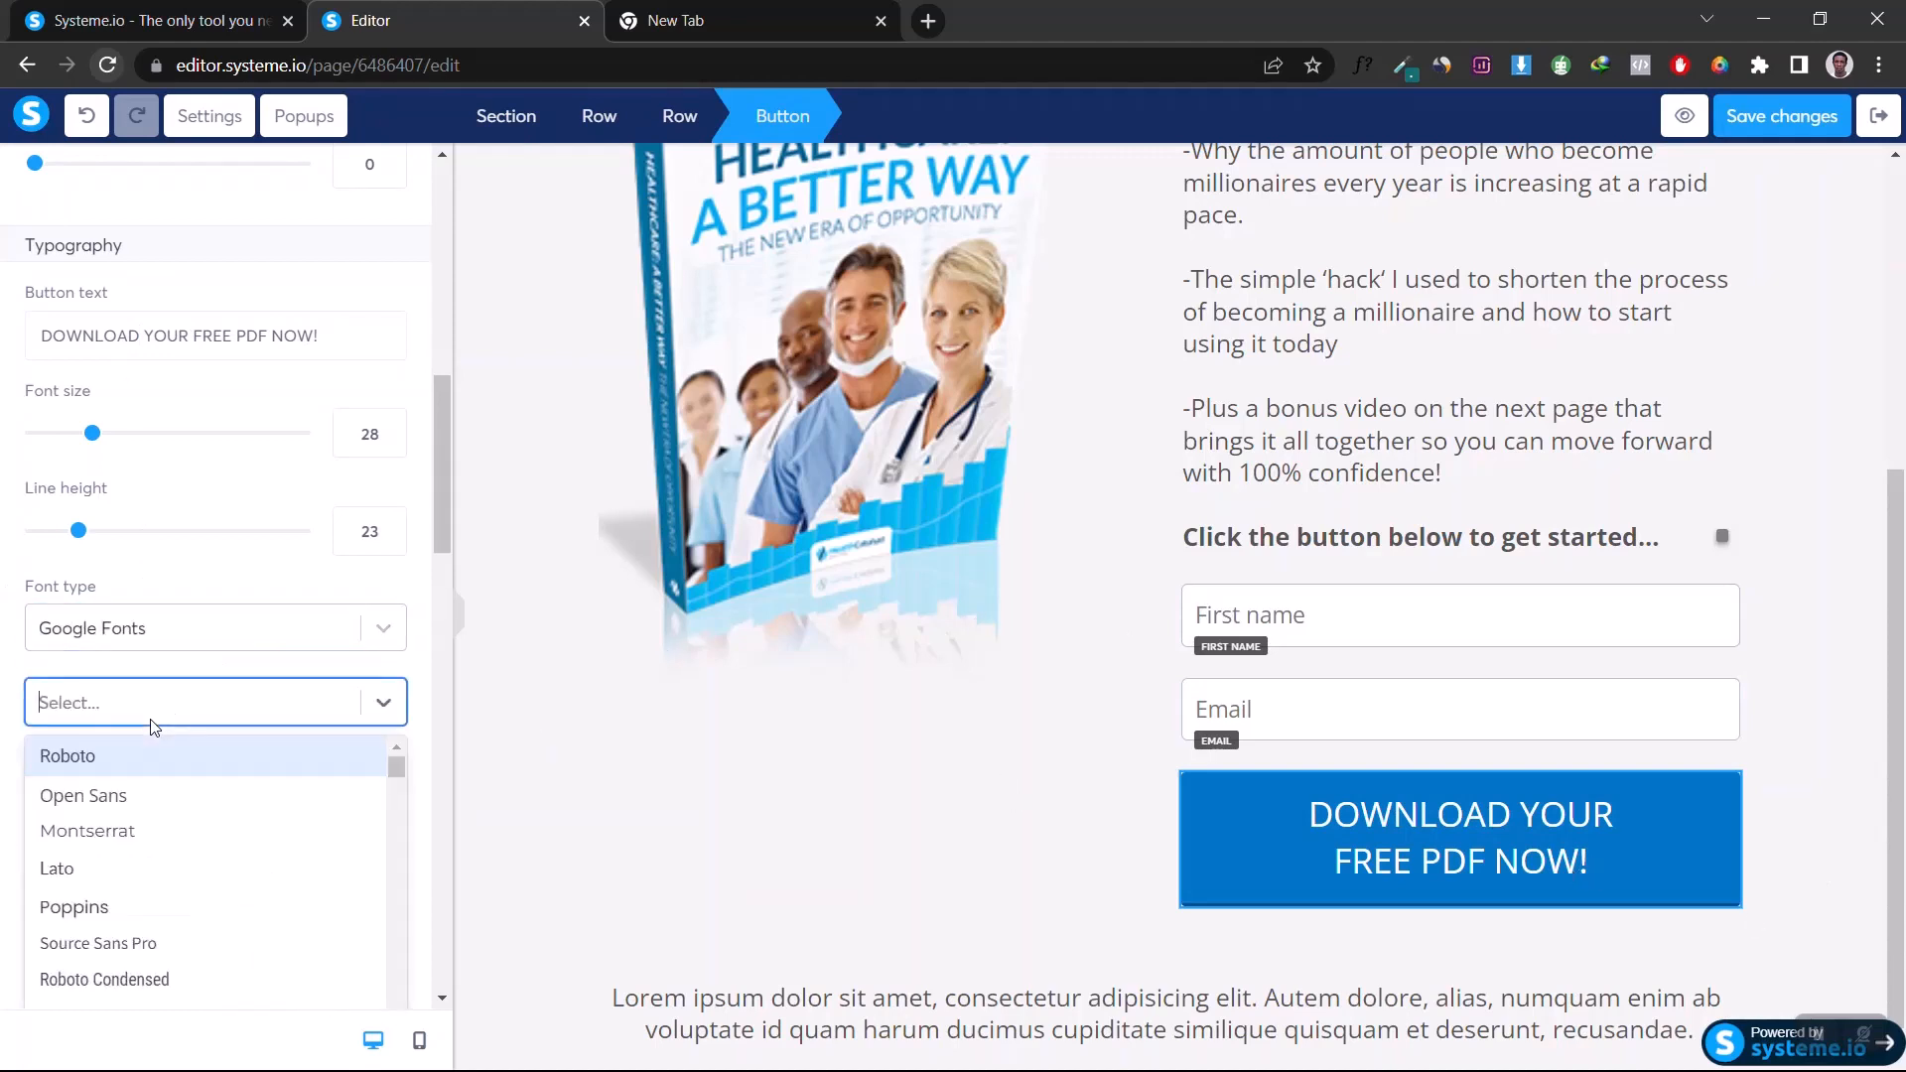
click(105, 812)
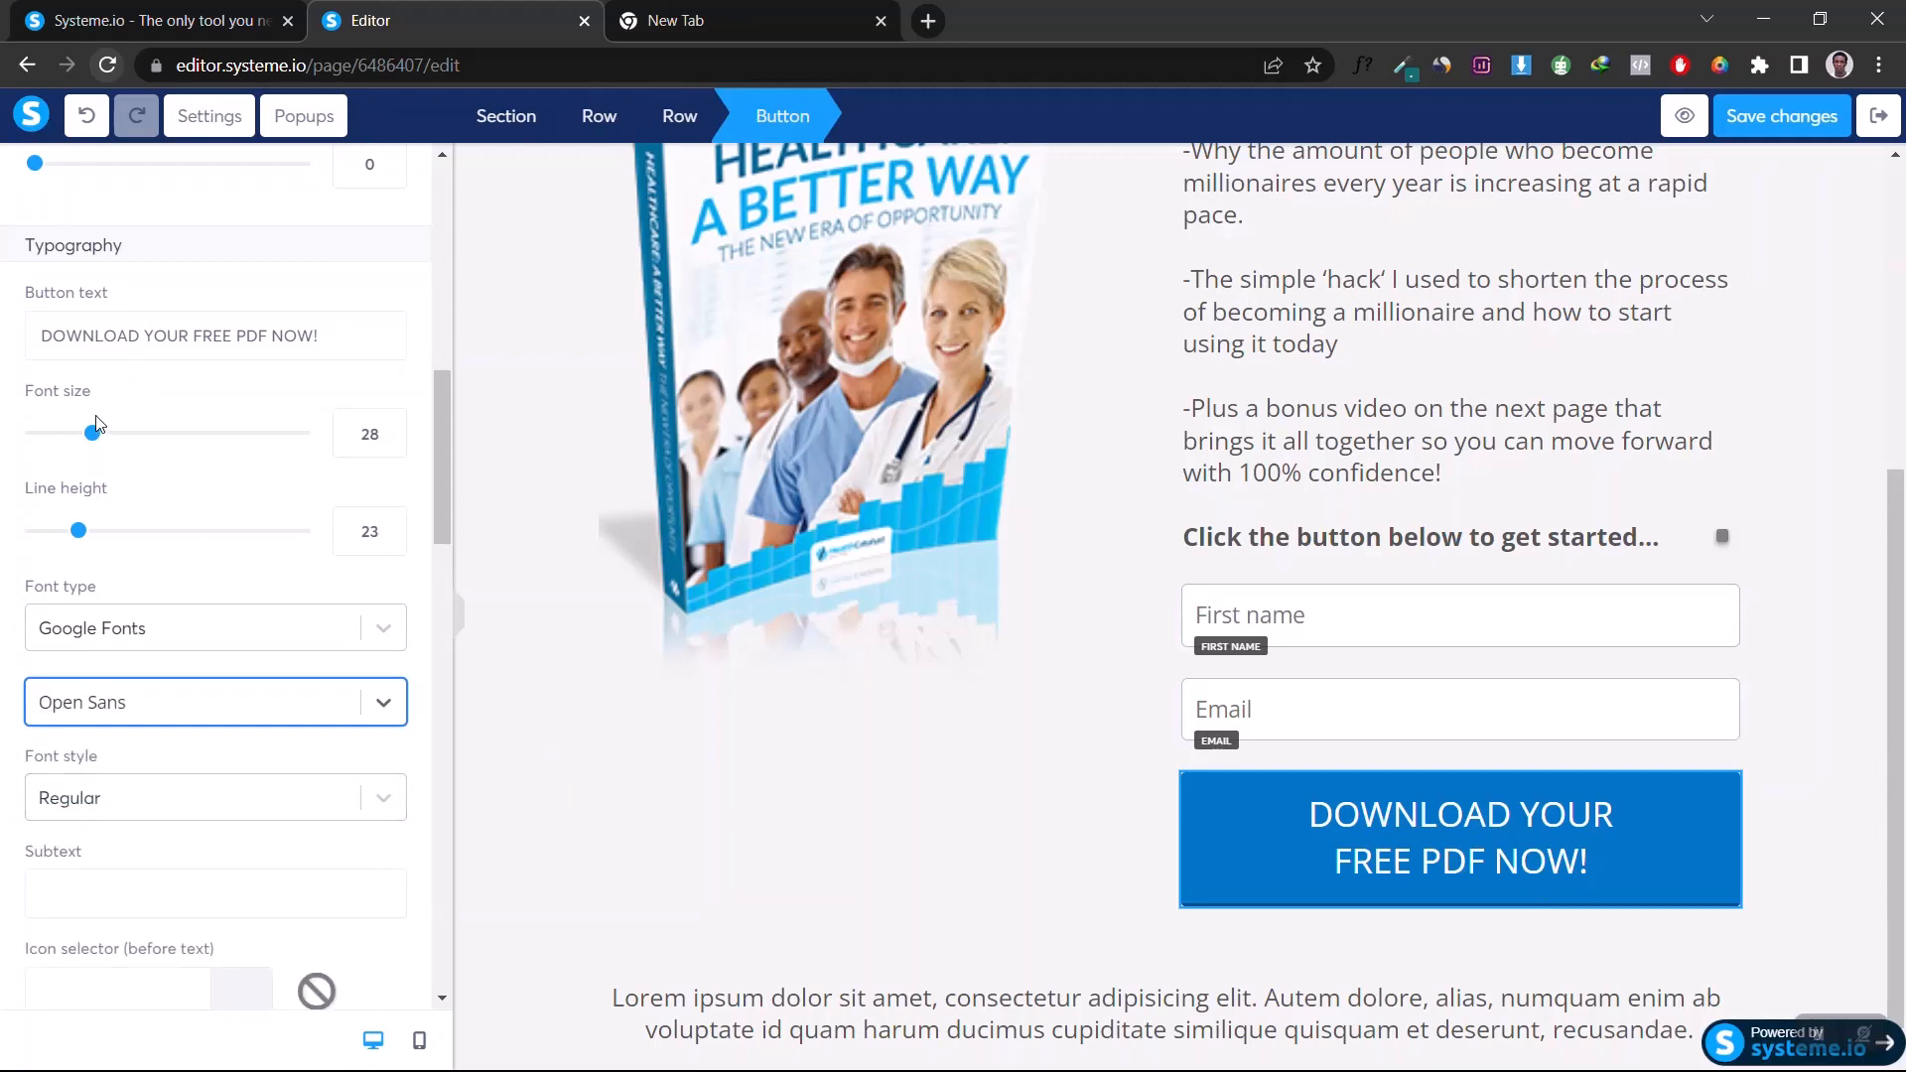
mouse_move(94, 436)
mouse_down()
mouse_move(44, 443)
mouse_move(60, 449)
mouse_up()
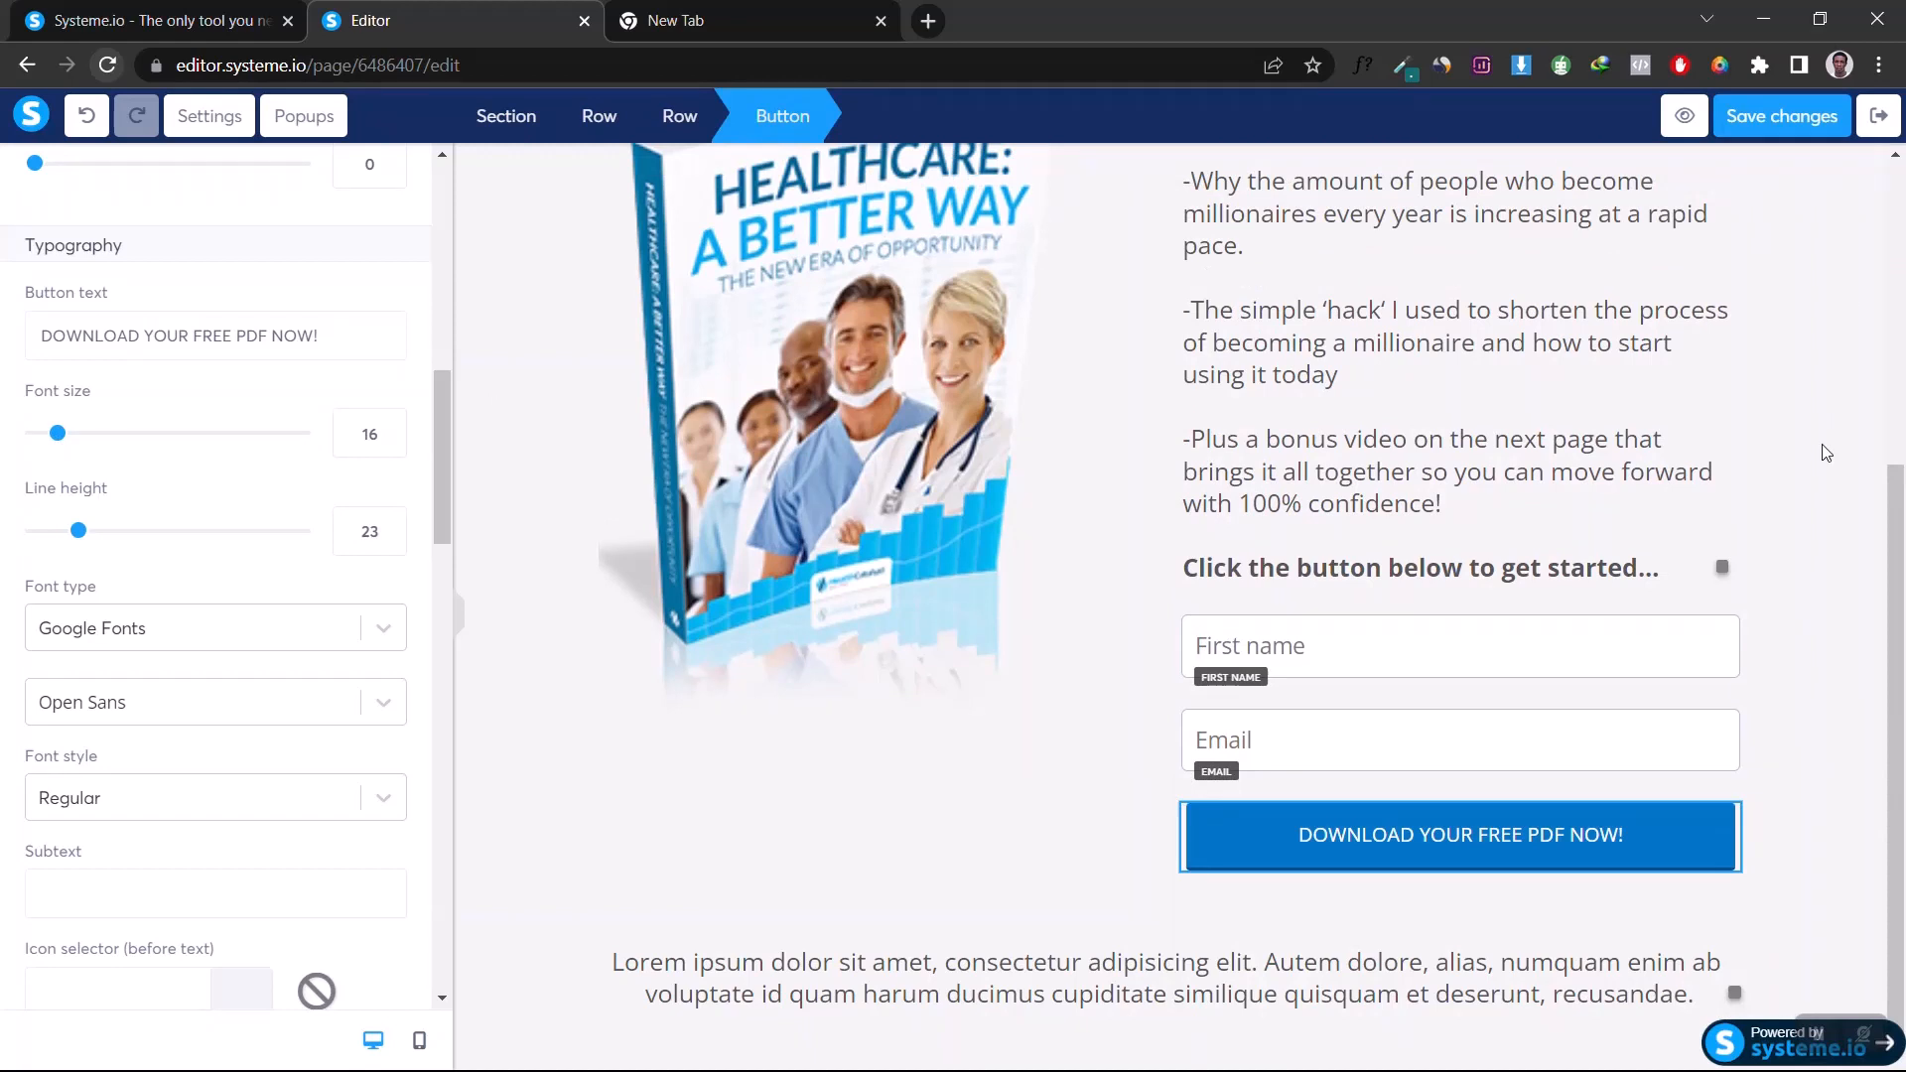
click(1783, 689)
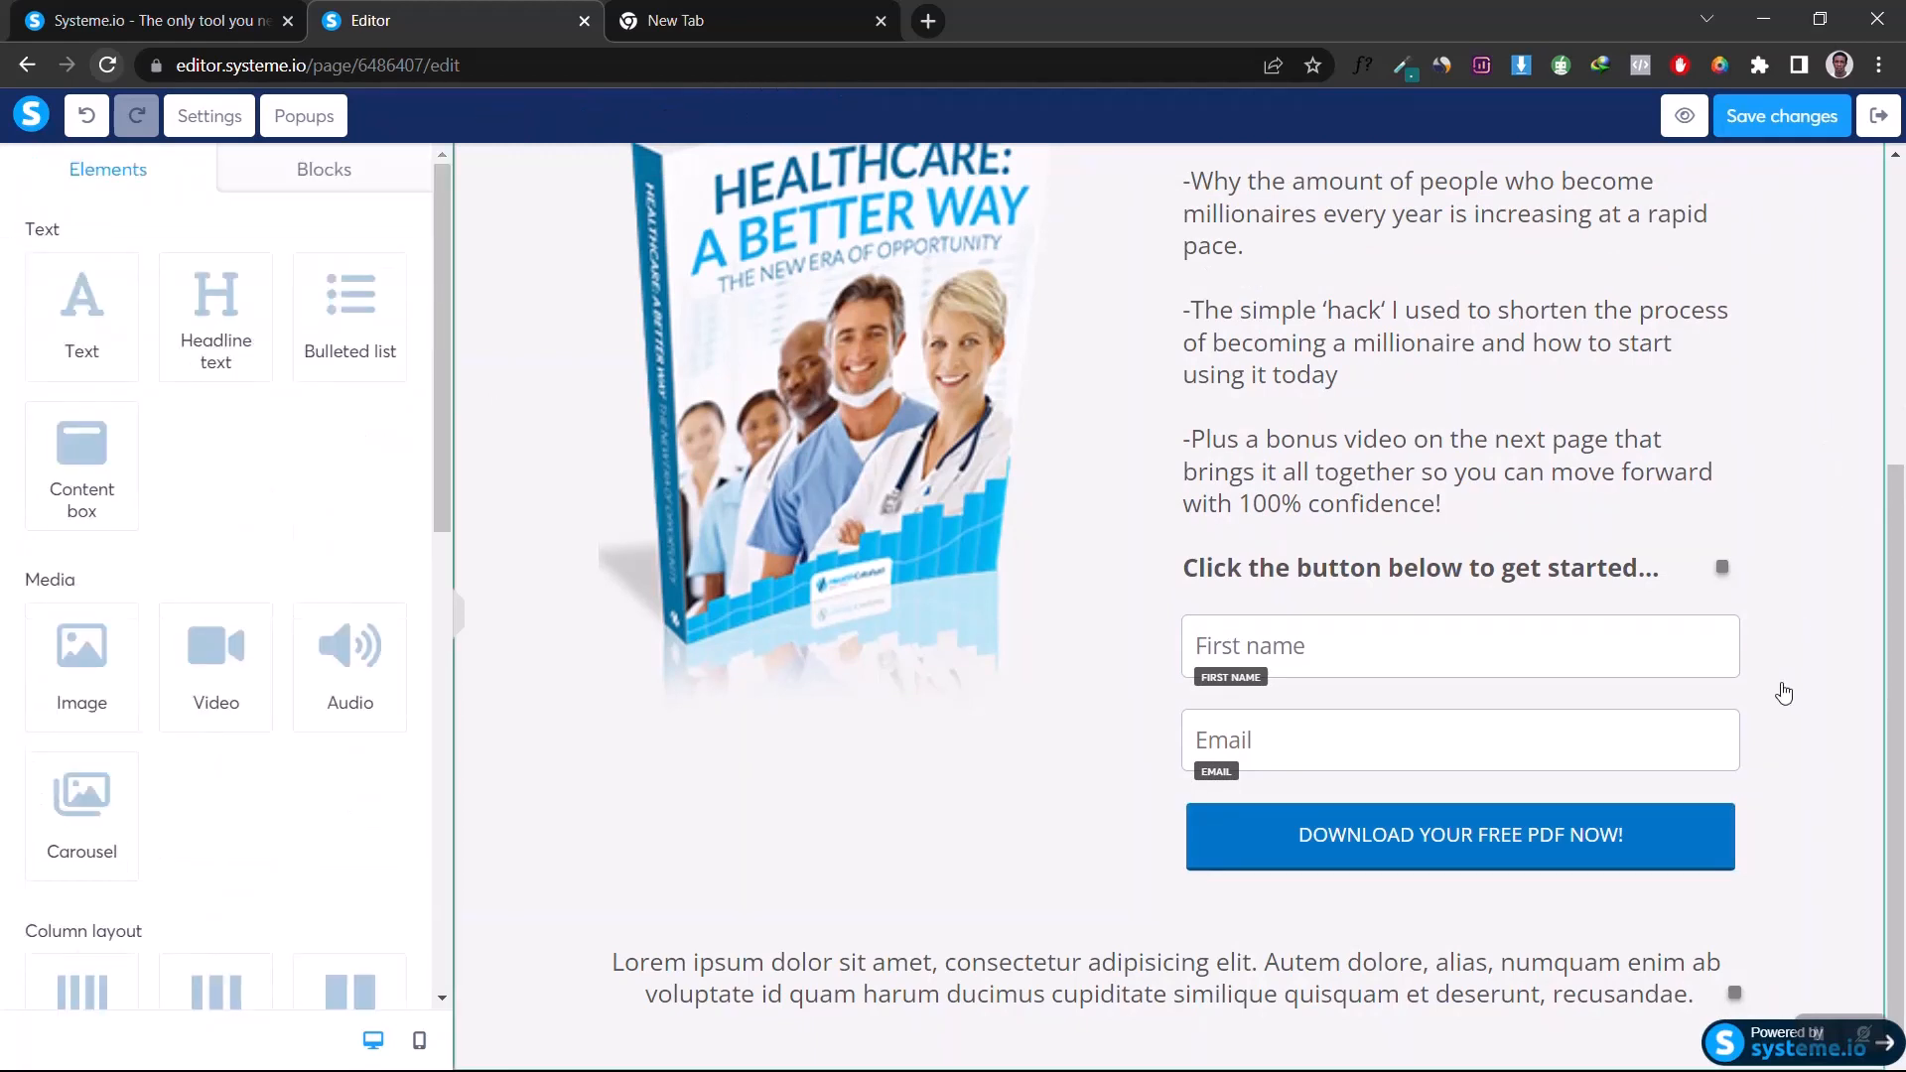
click(1783, 689)
Step: Set the font size of the First name form field to 14
click(1608, 607)
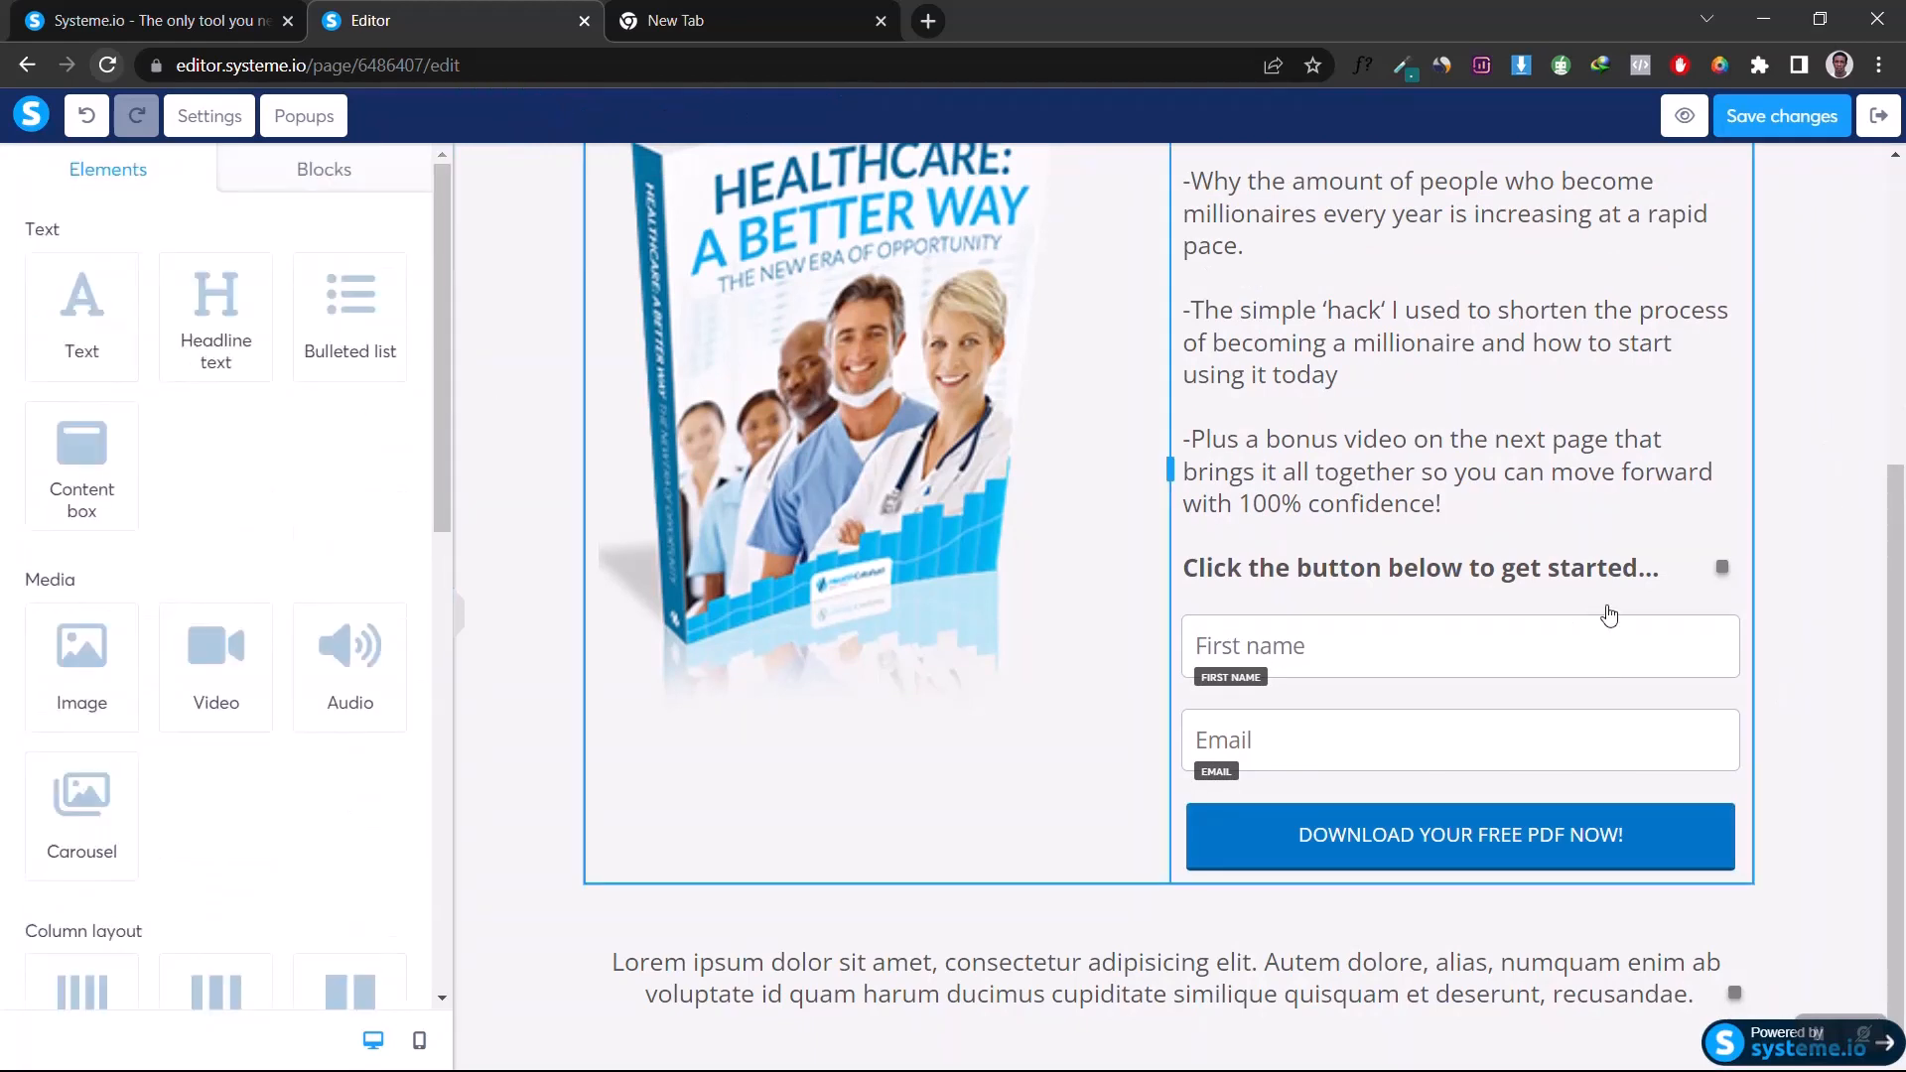
click(1614, 601)
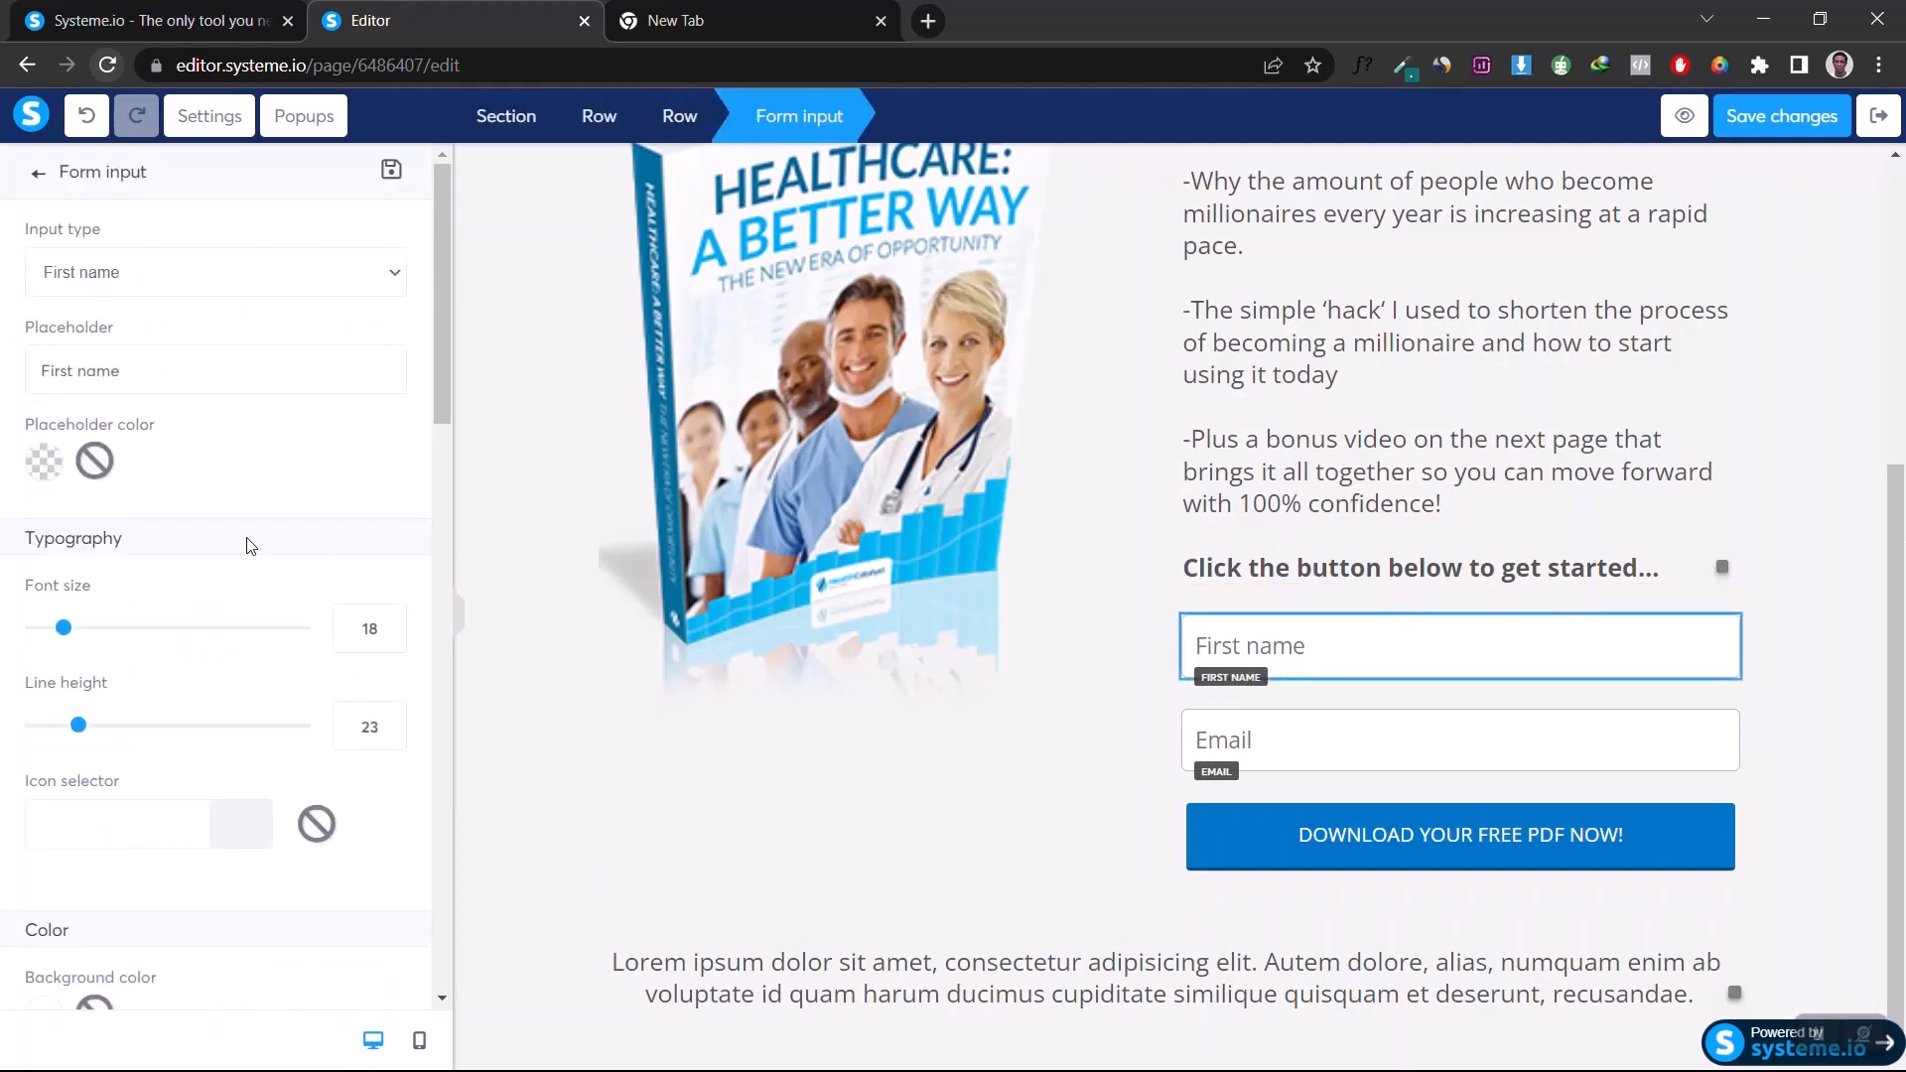
drag(61, 636, 55, 636)
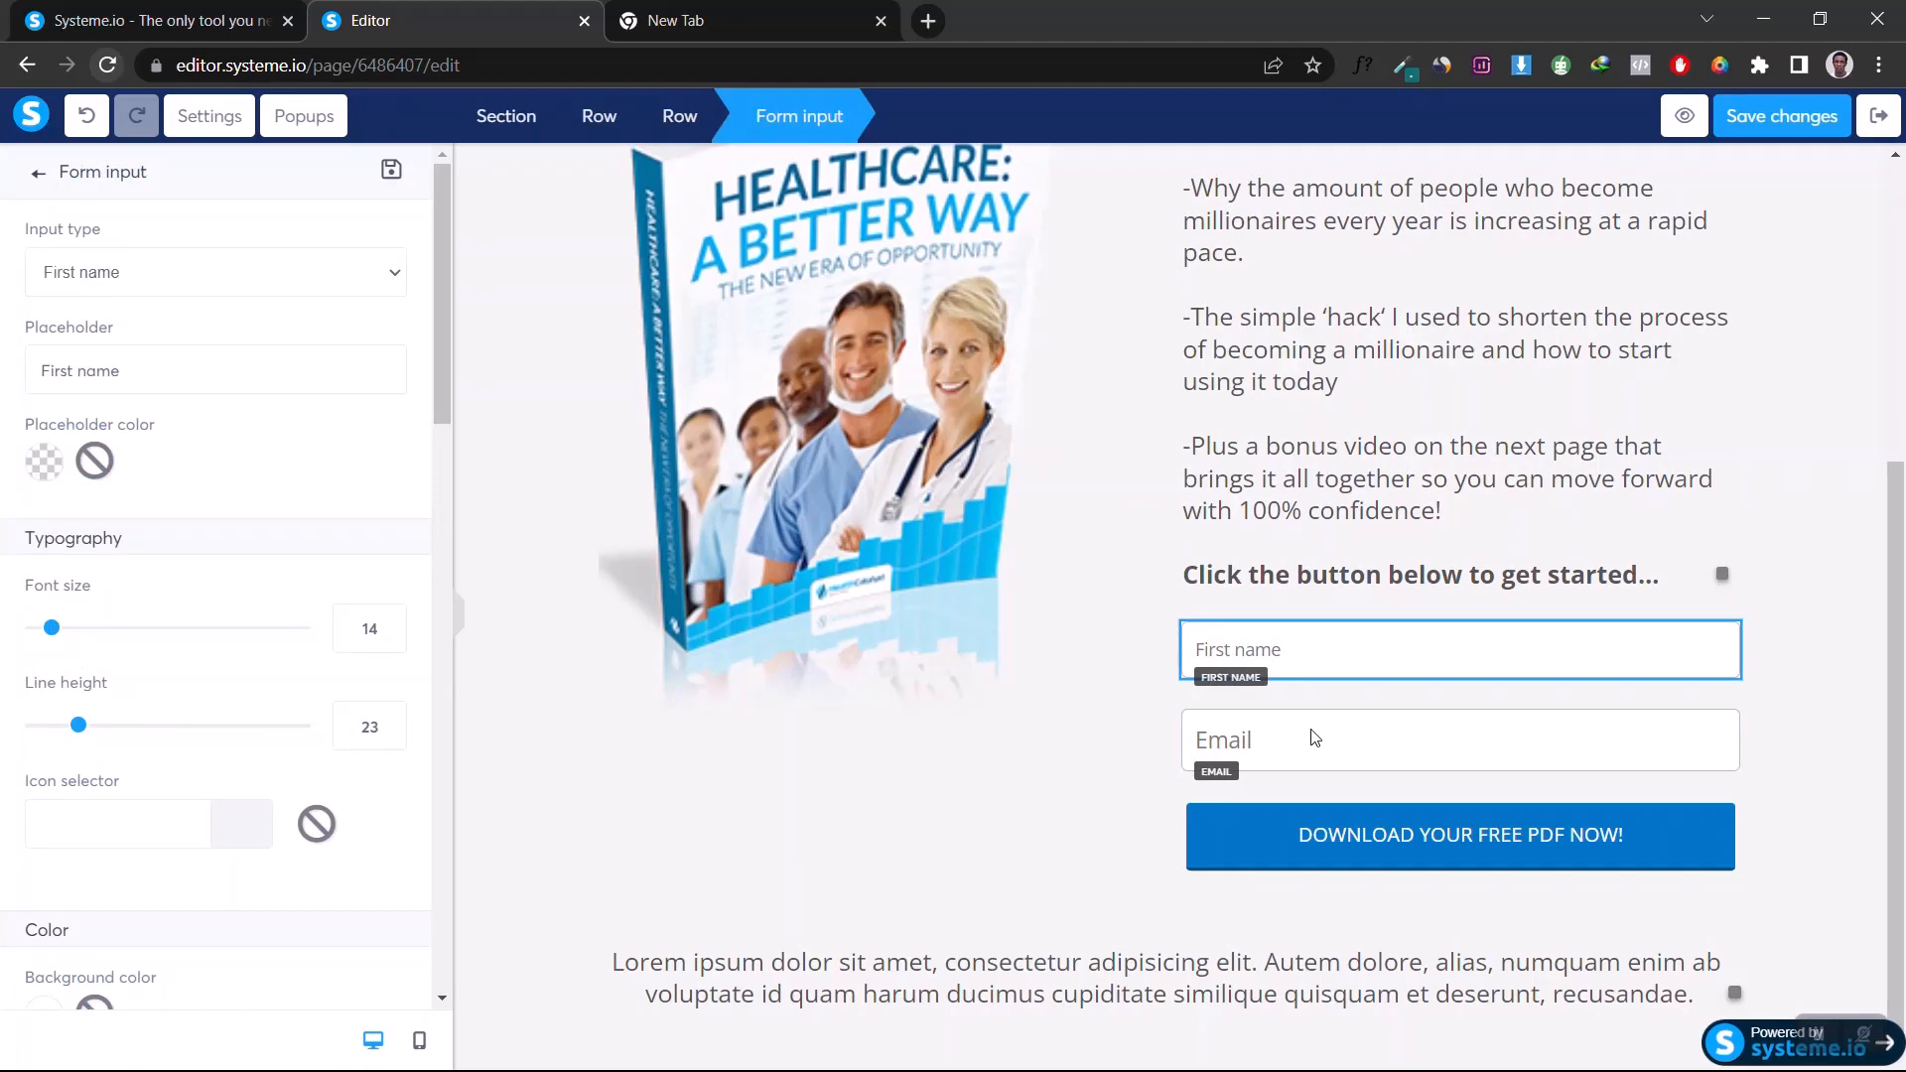
Step: Set the font size of the Email form field to 14
click(1420, 718)
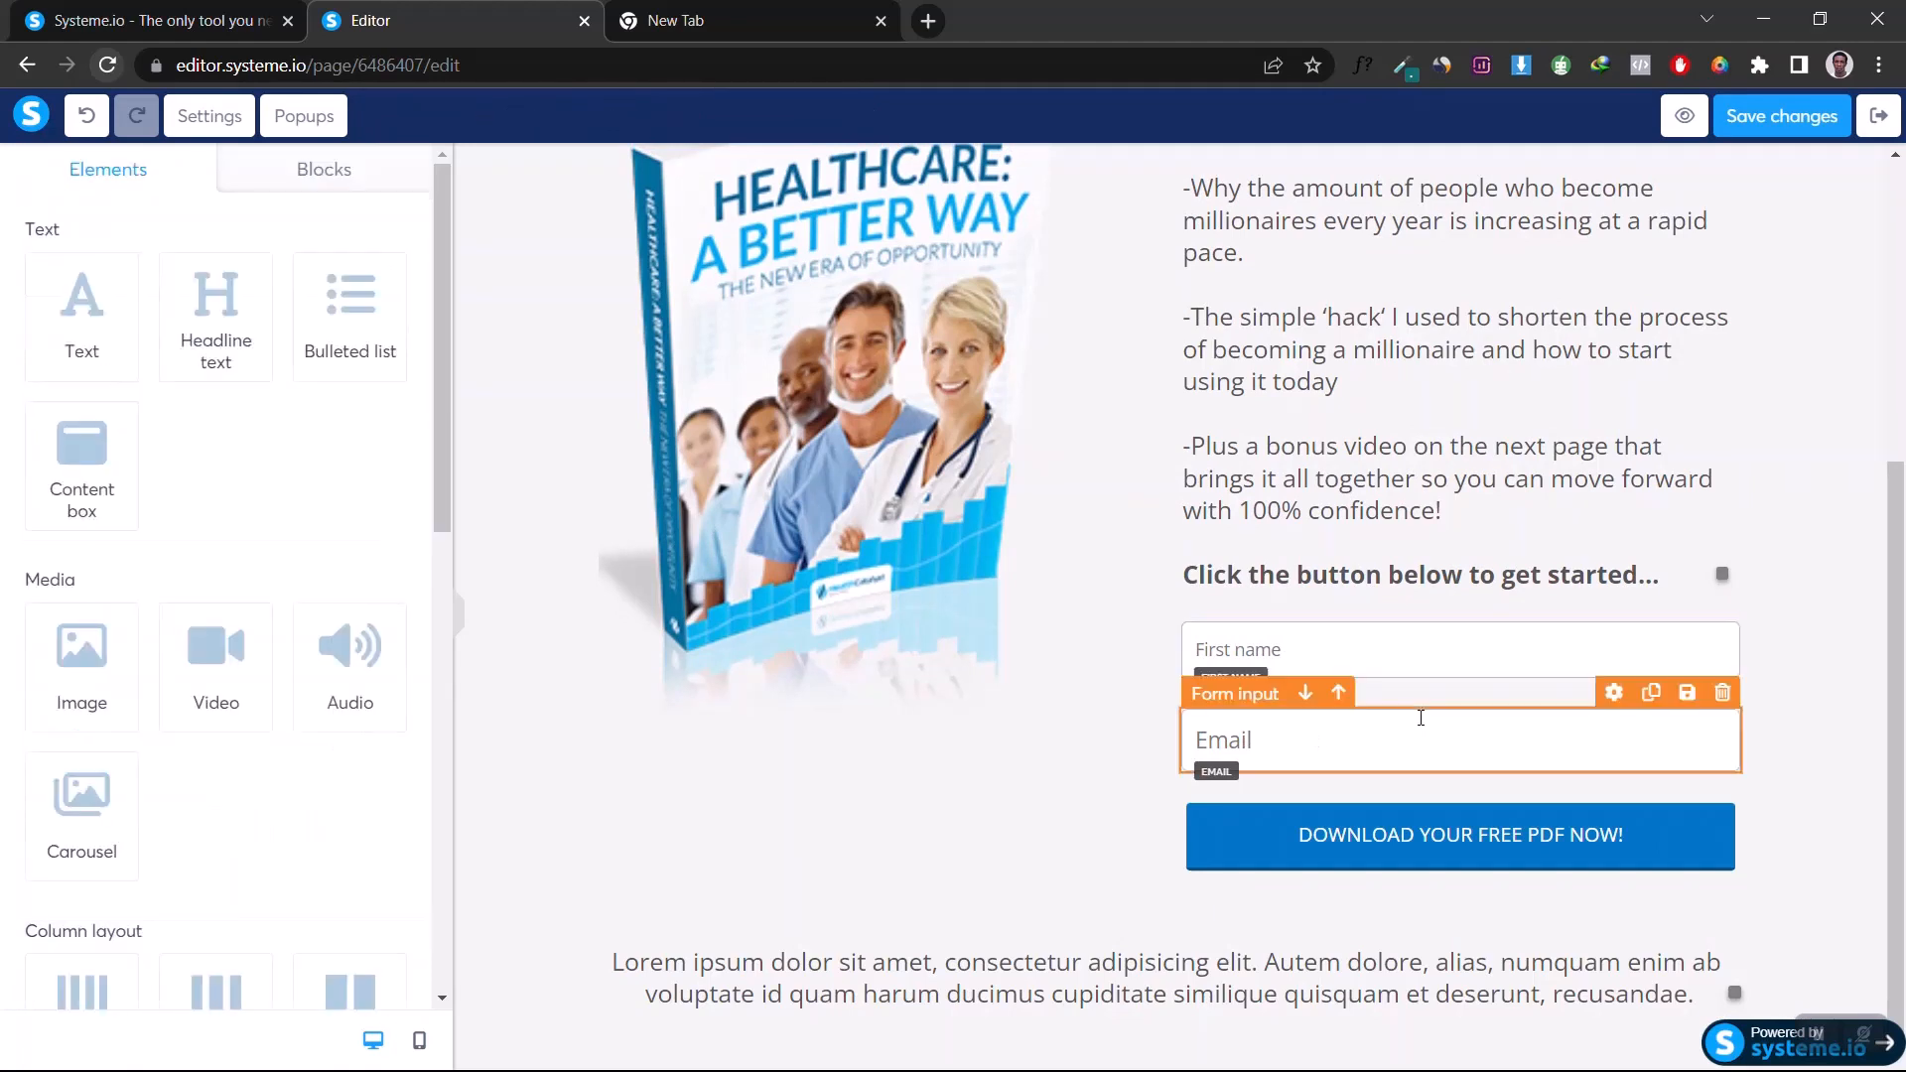
click(1615, 692)
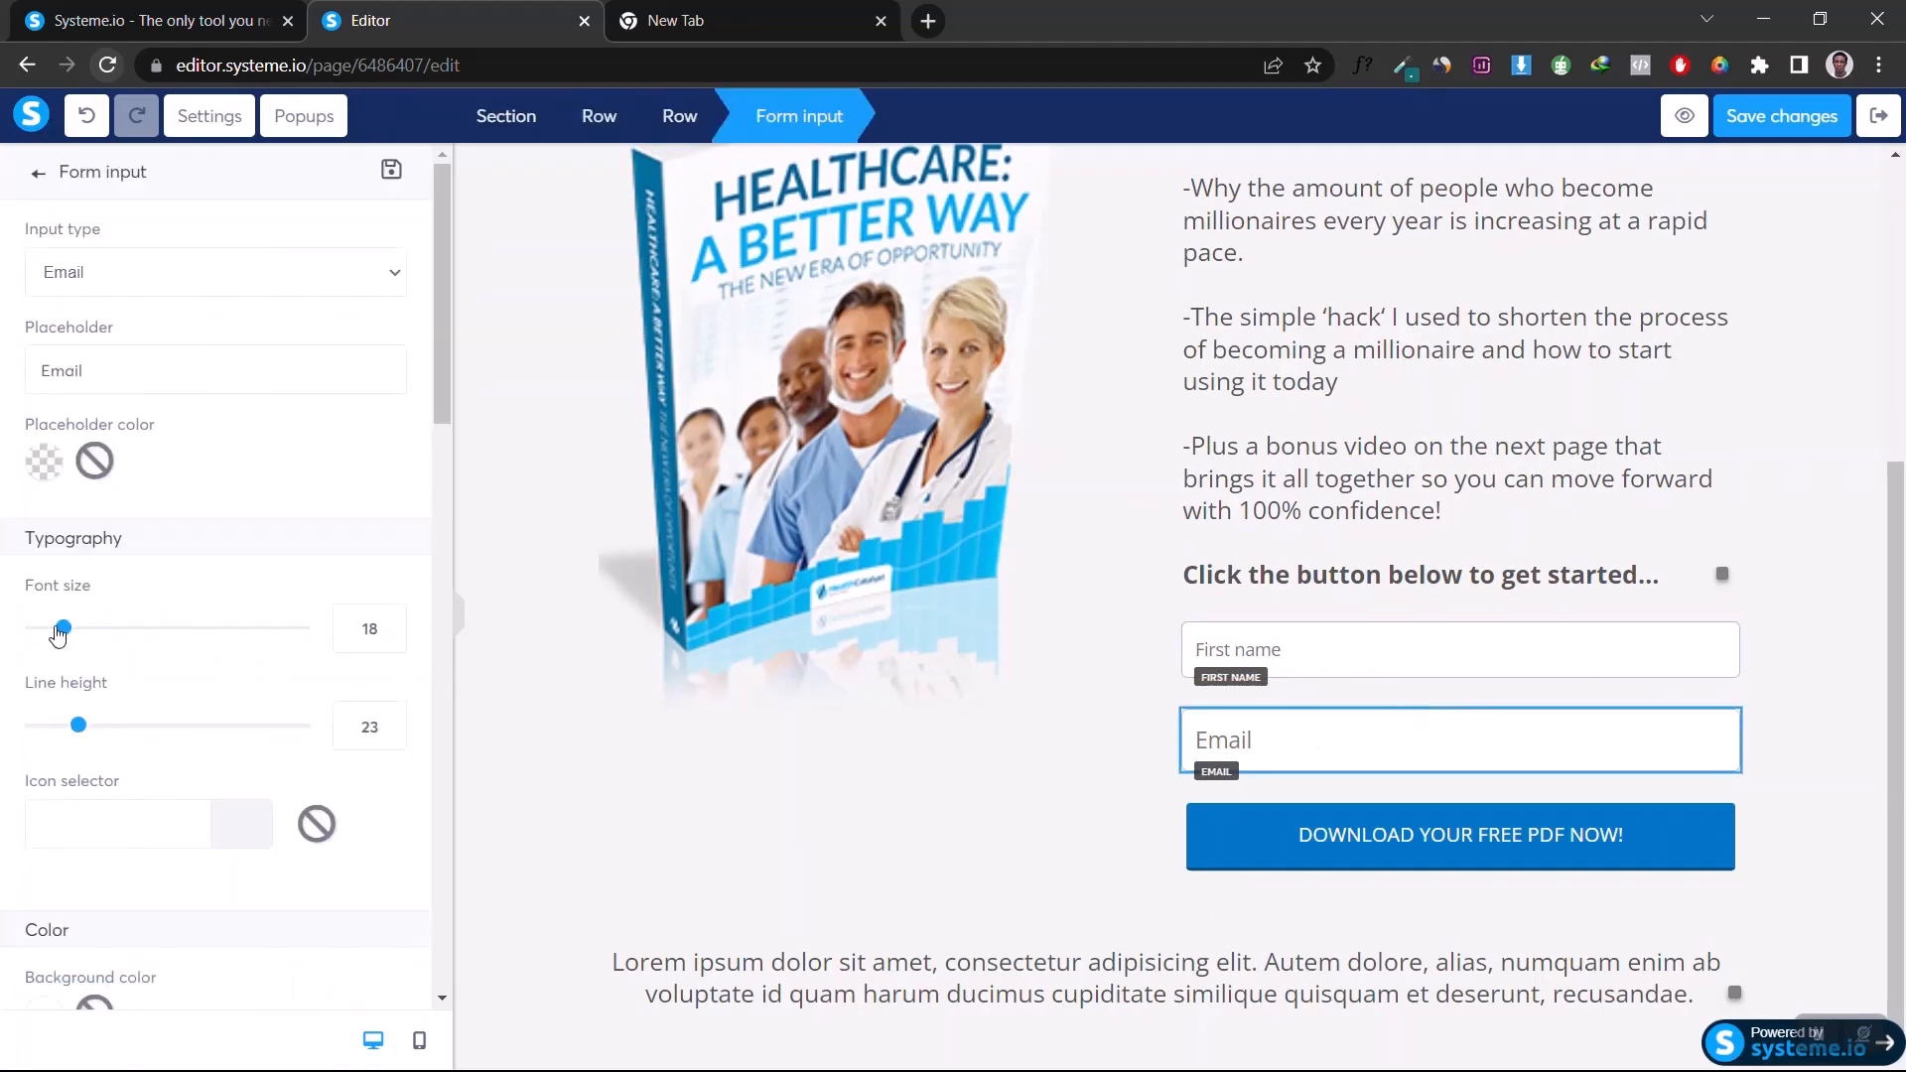
drag(63, 628, 54, 637)
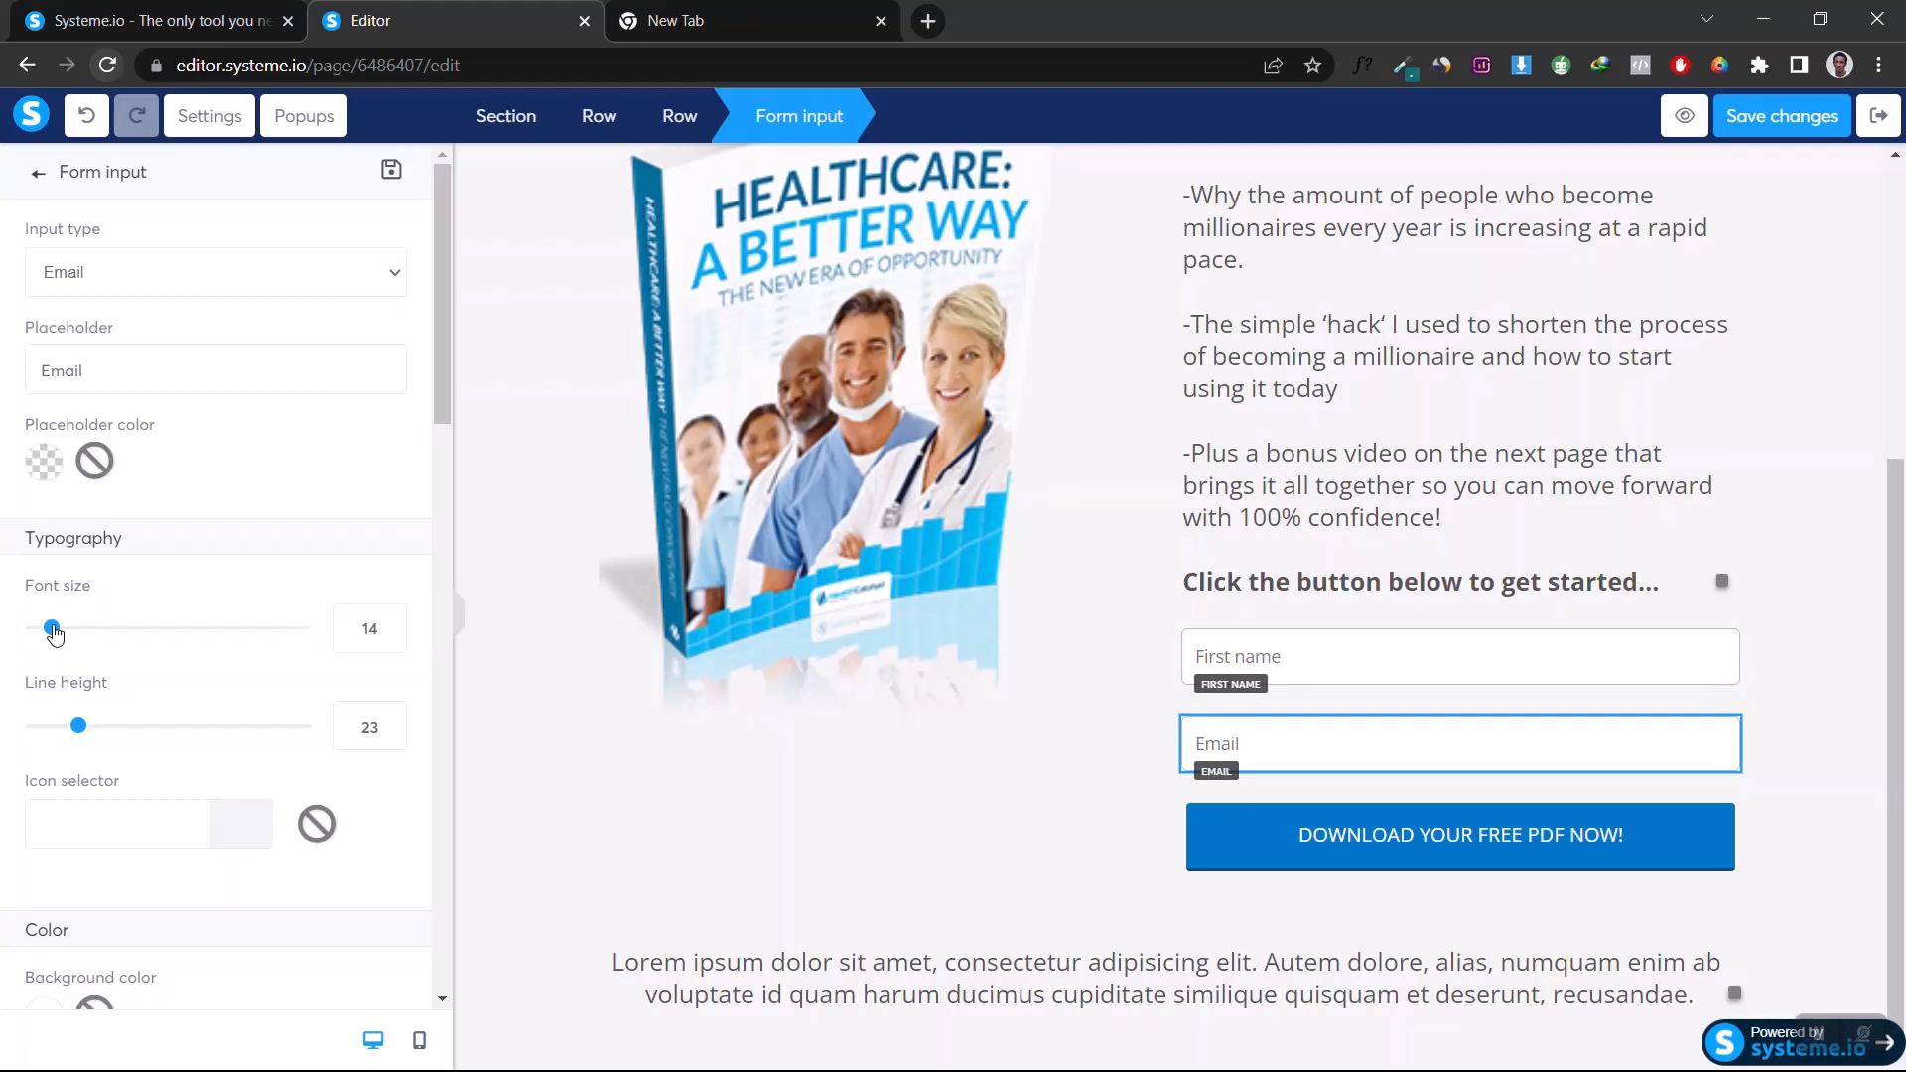
click(1882, 452)
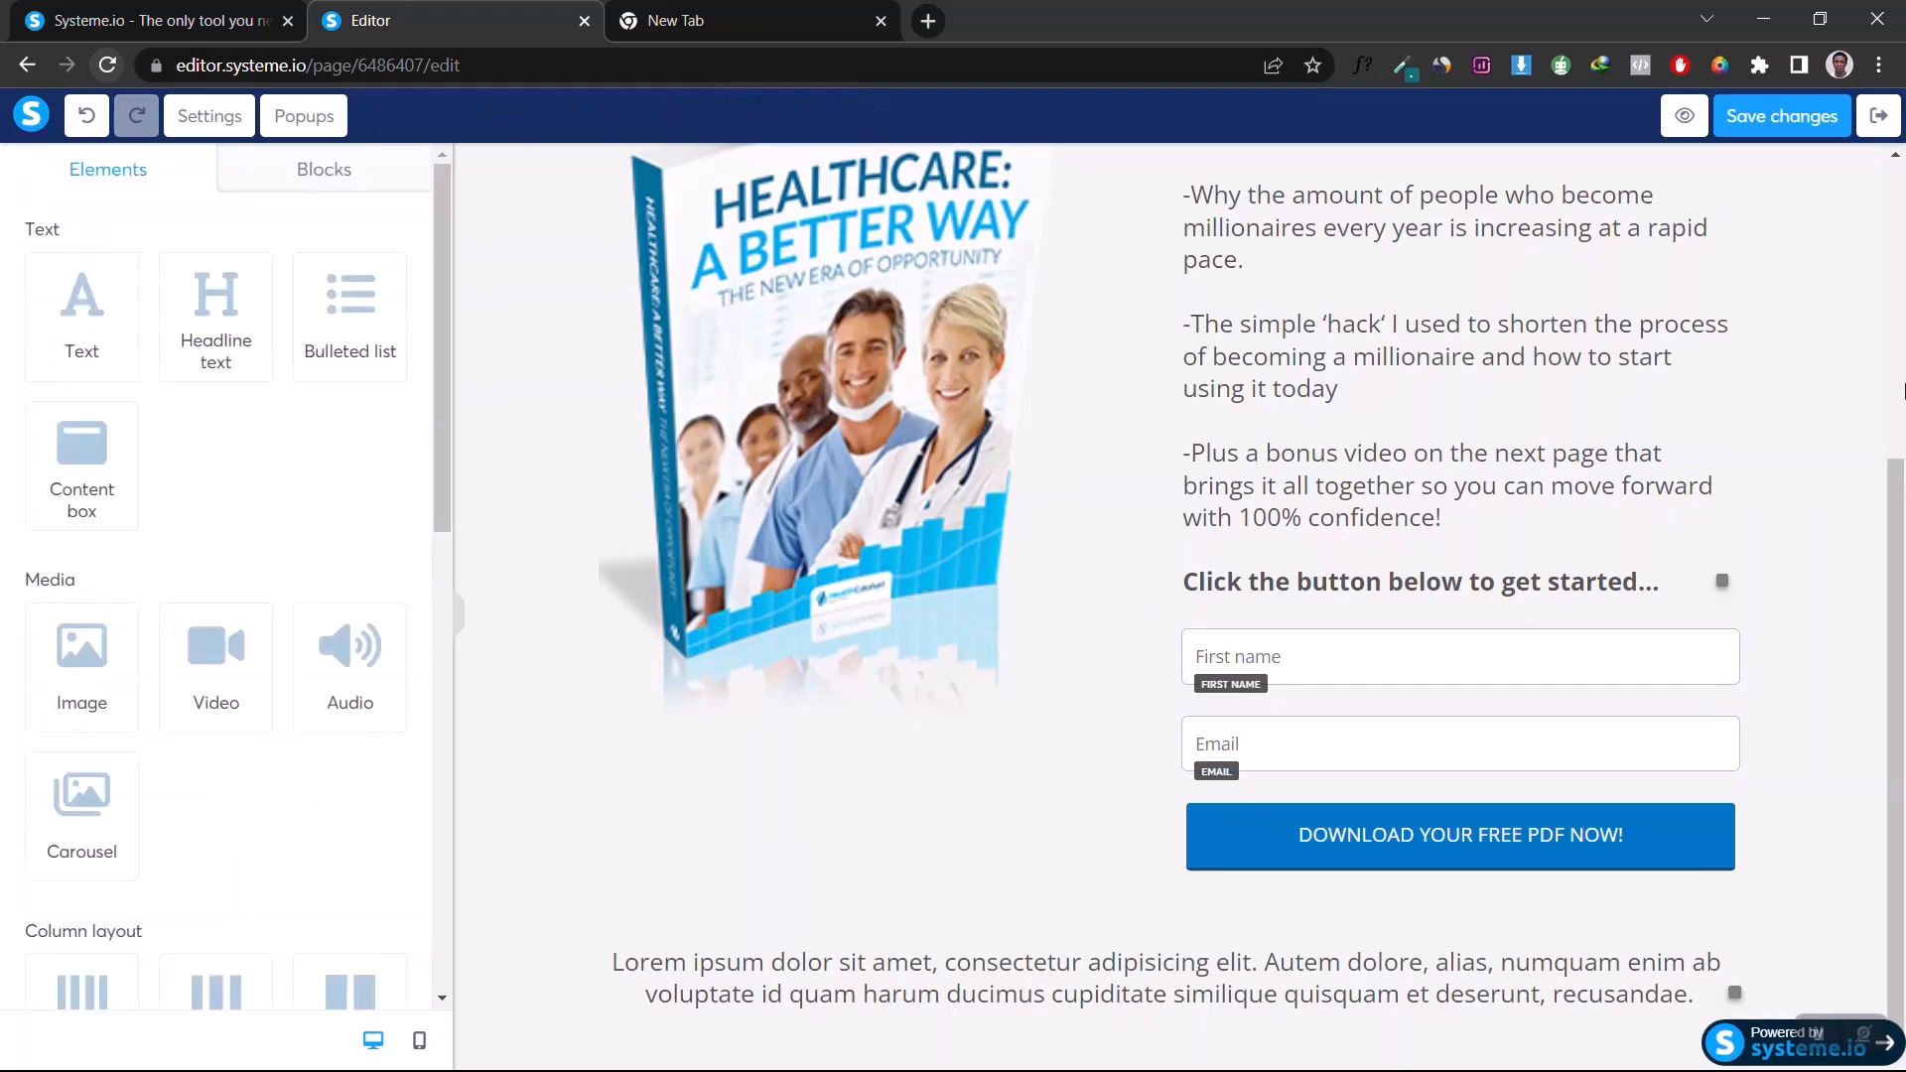
Step: Replace the lorem ipsum text below the form with the copied site disclaimer and set its font size to 13
scroll(1864, 427, up, 4)
scroll(1873, 660, down, 4)
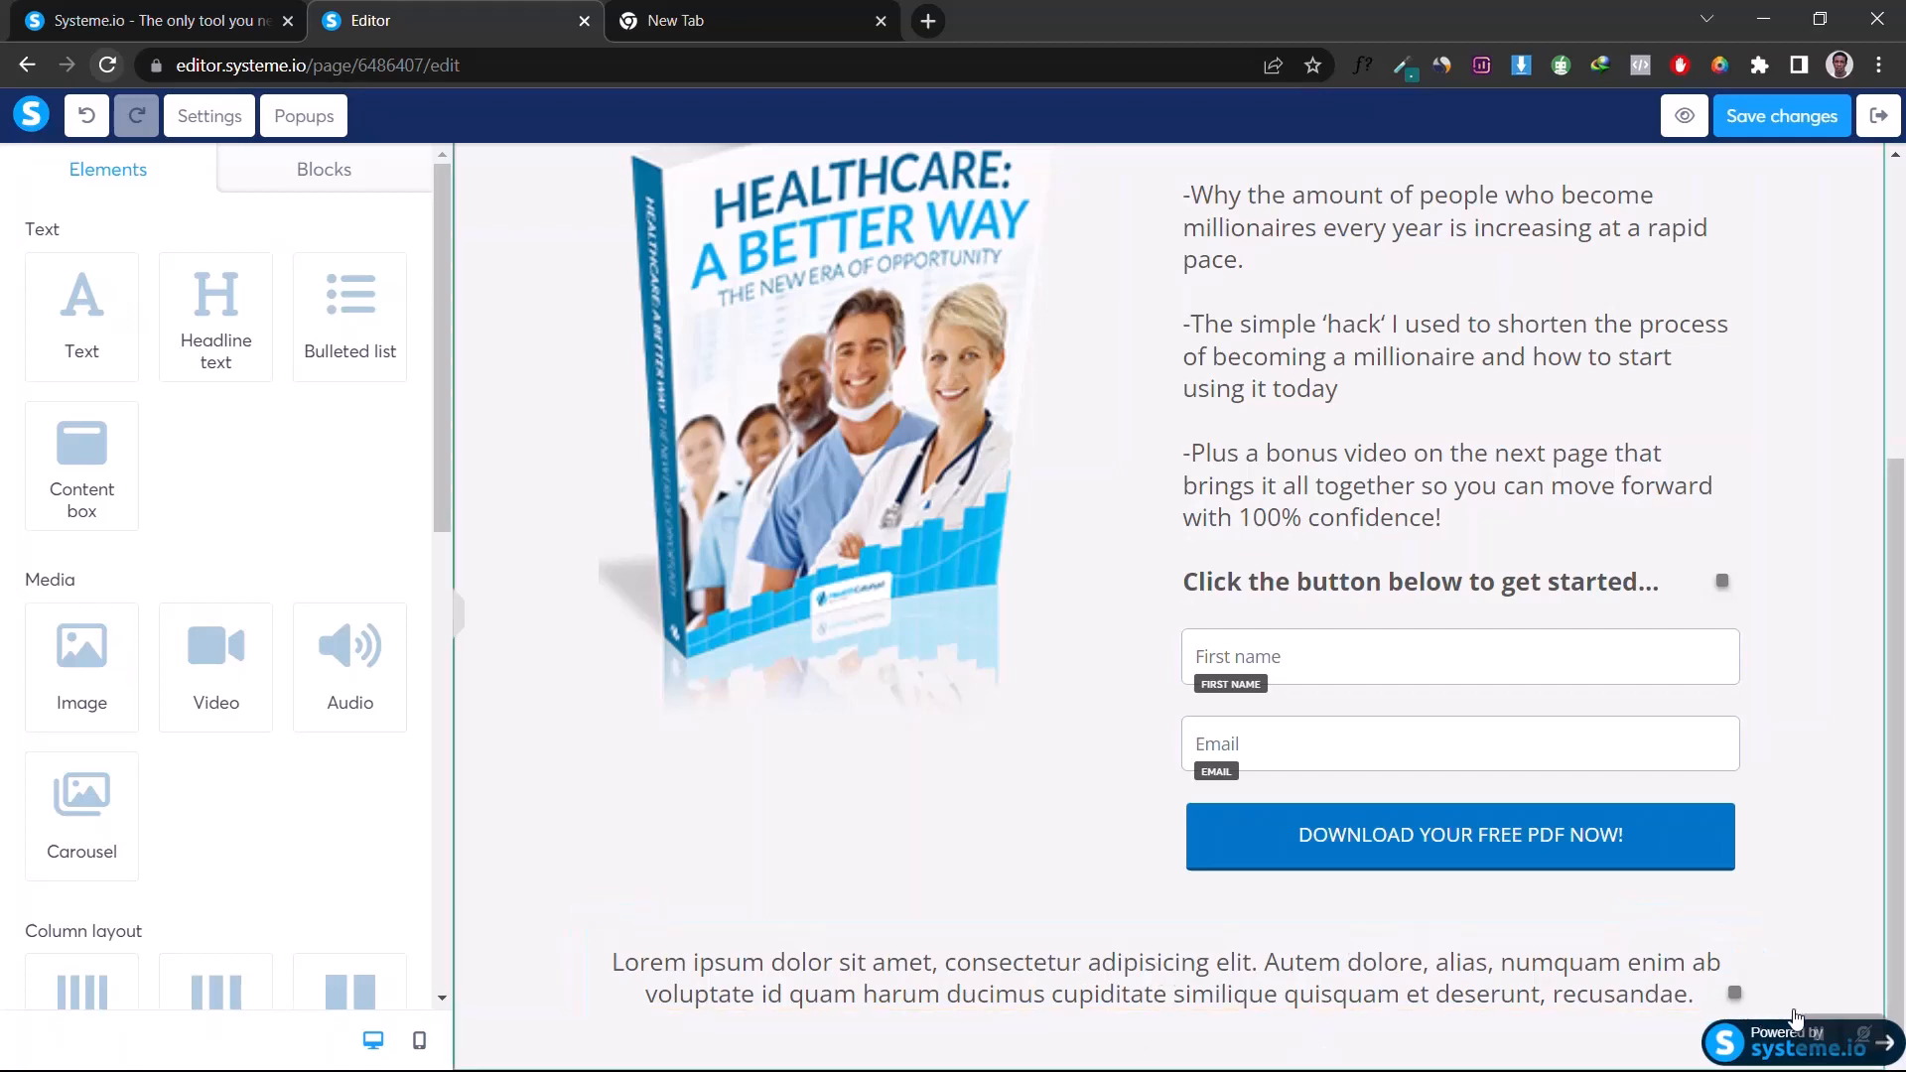
click(1012, 968)
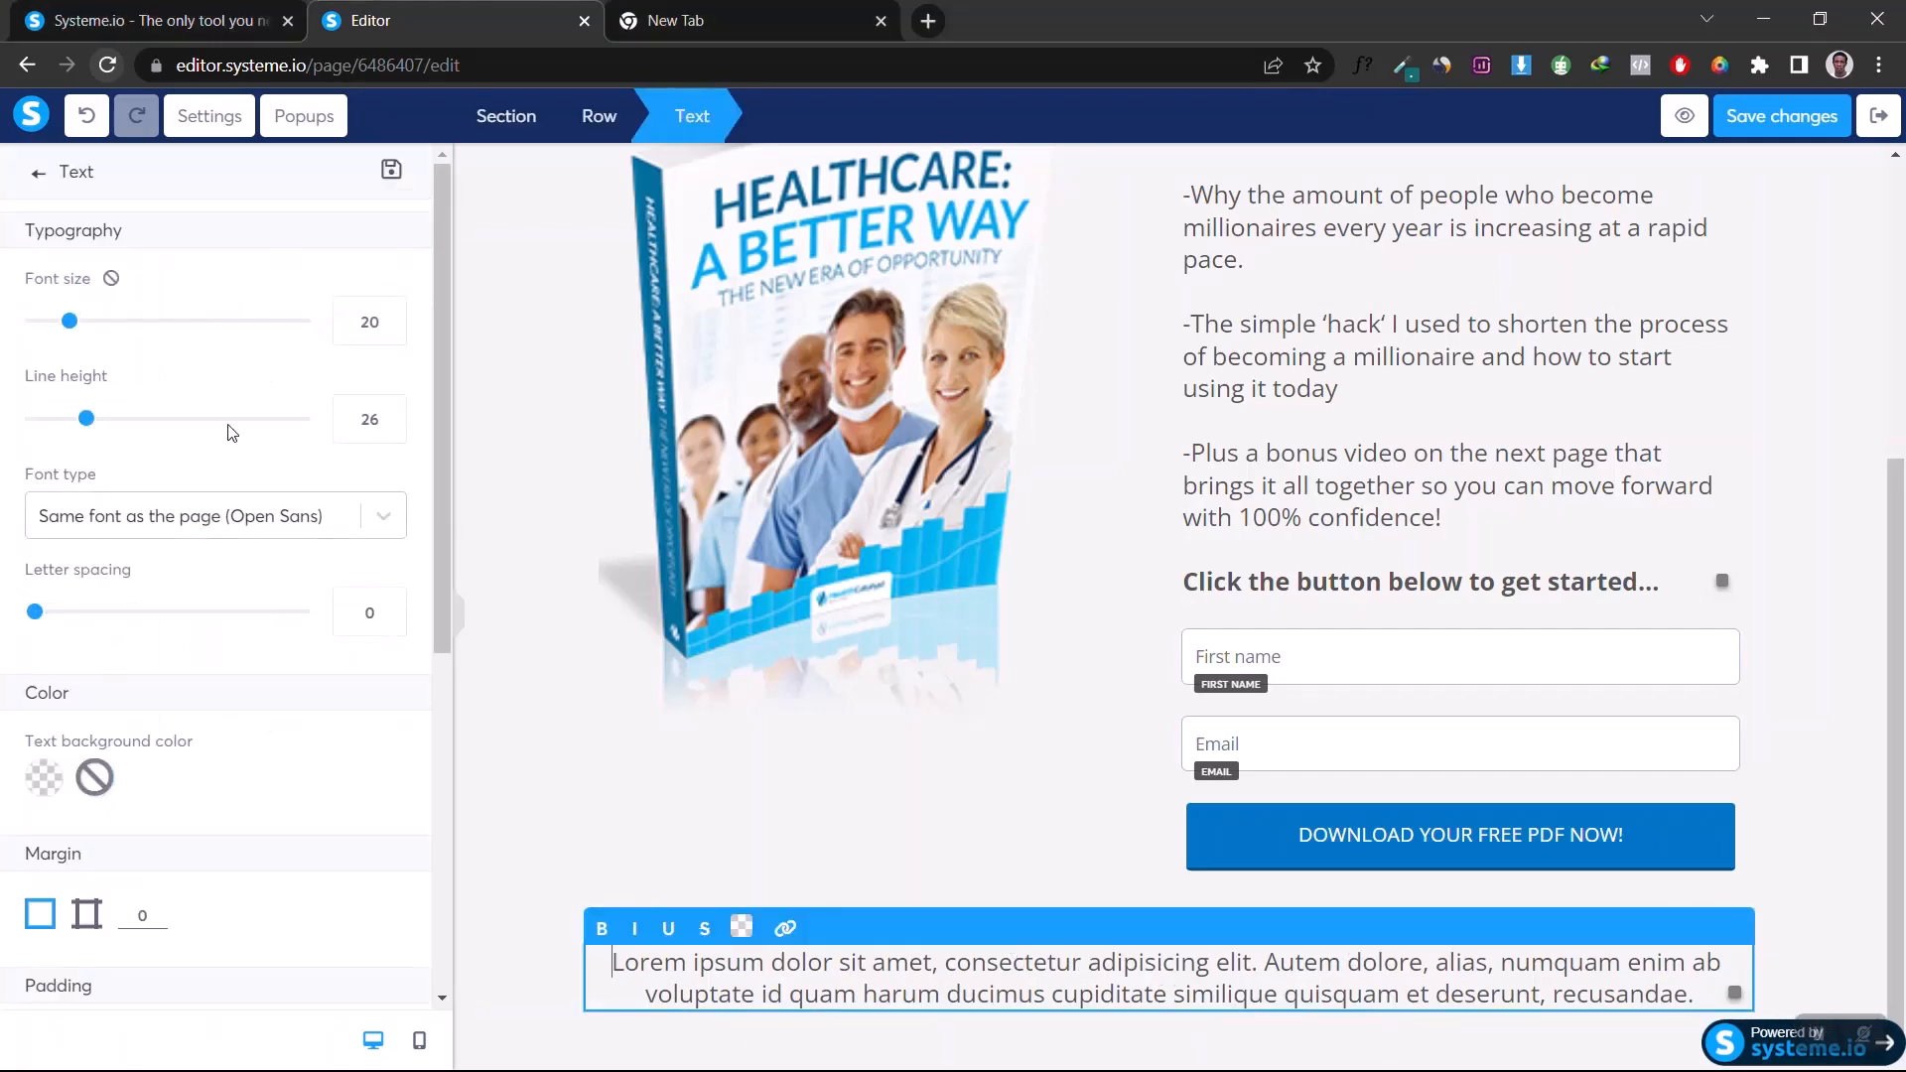
key(ctrl+a)
key(ctrl+v)
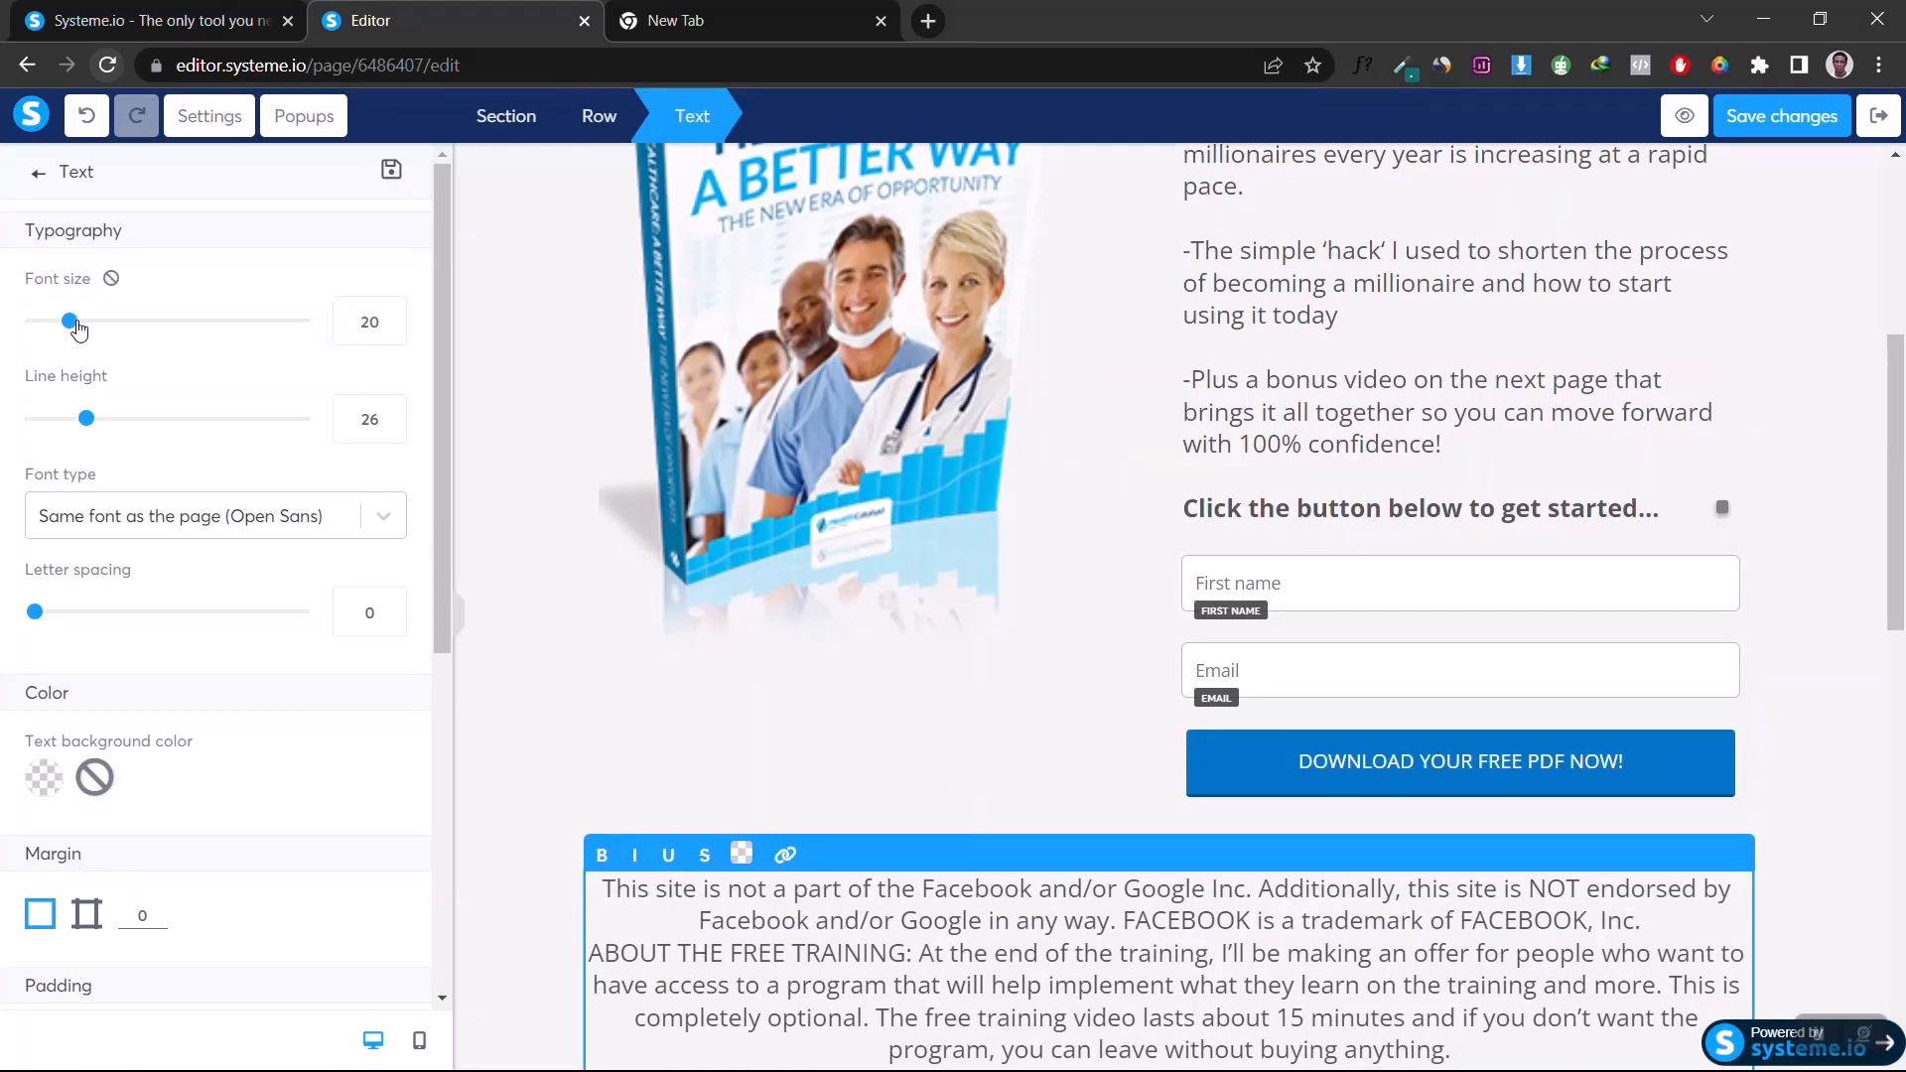
drag(70, 321, 50, 322)
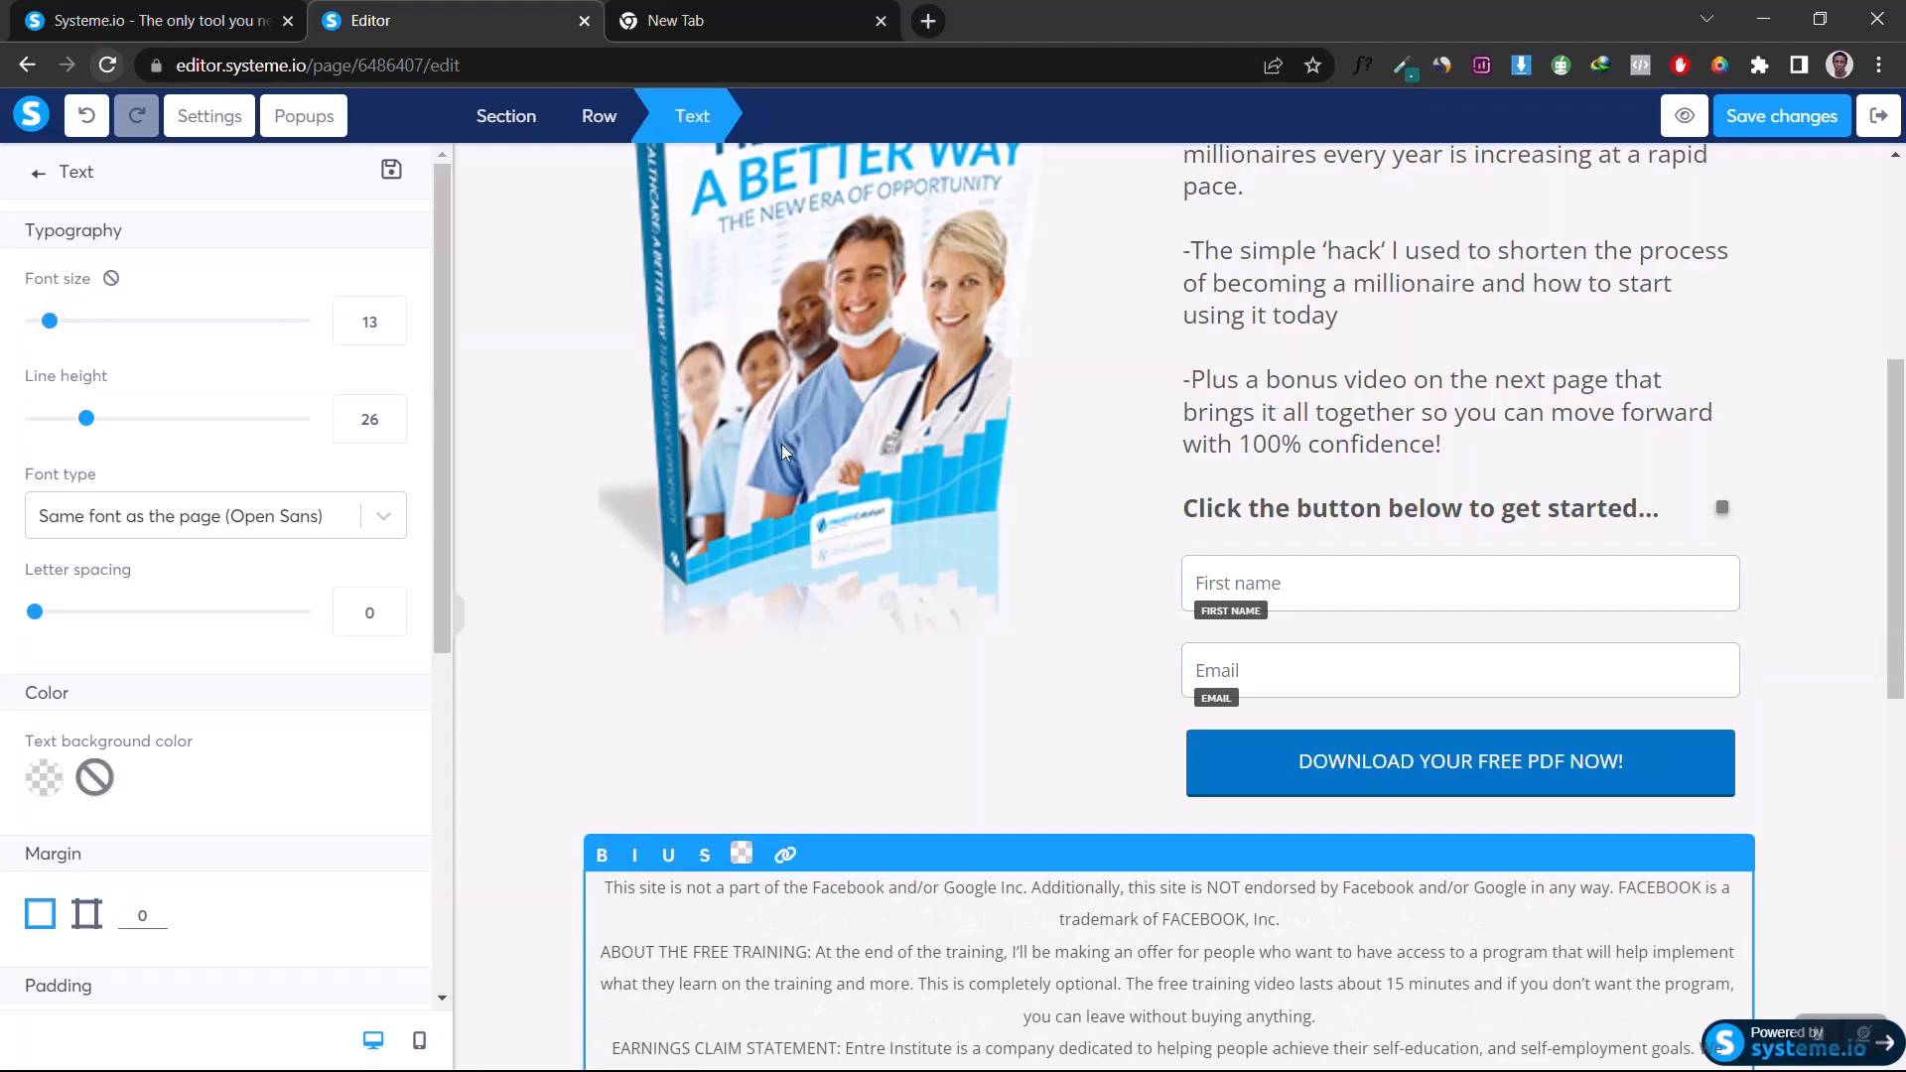
Step: Align the whole disclaimer text block to the left
click(1898, 675)
drag(1898, 675, 1900, 888)
click(1160, 780)
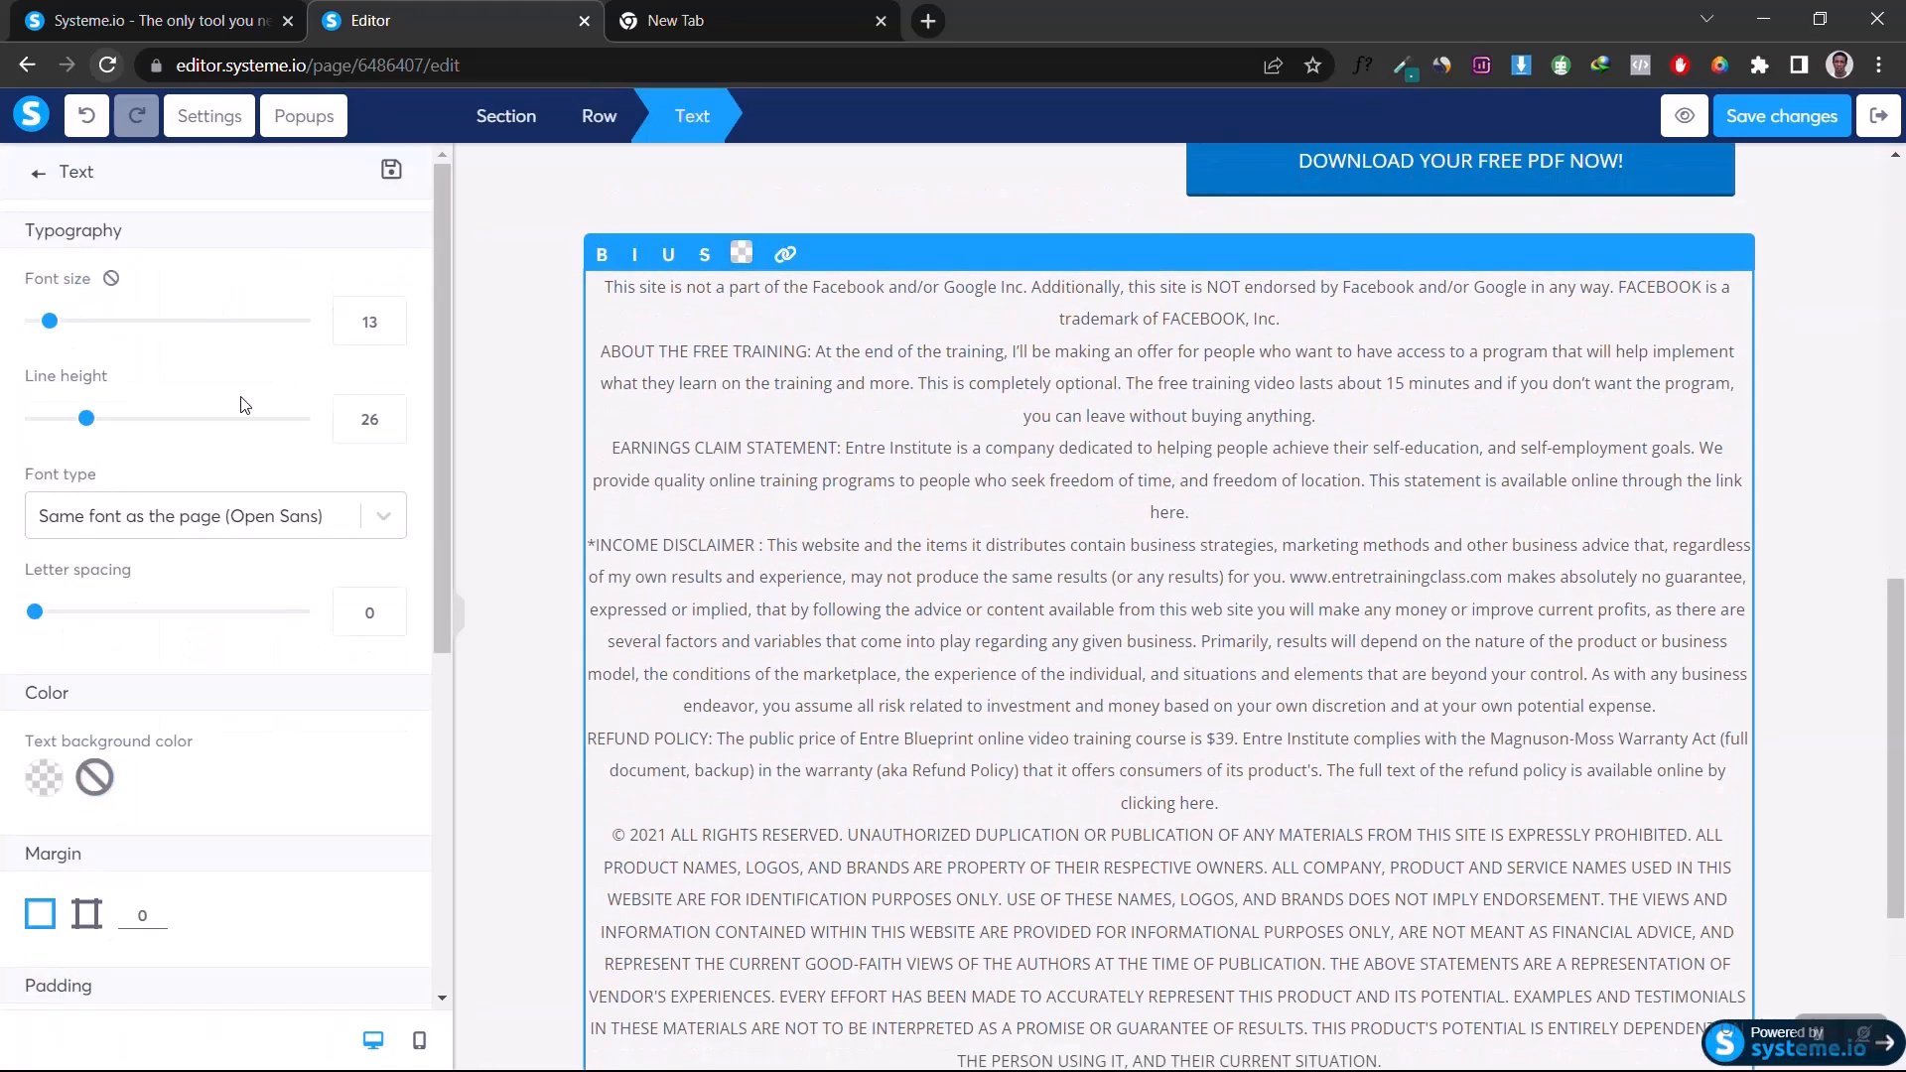
scroll(5, 772, down, 5)
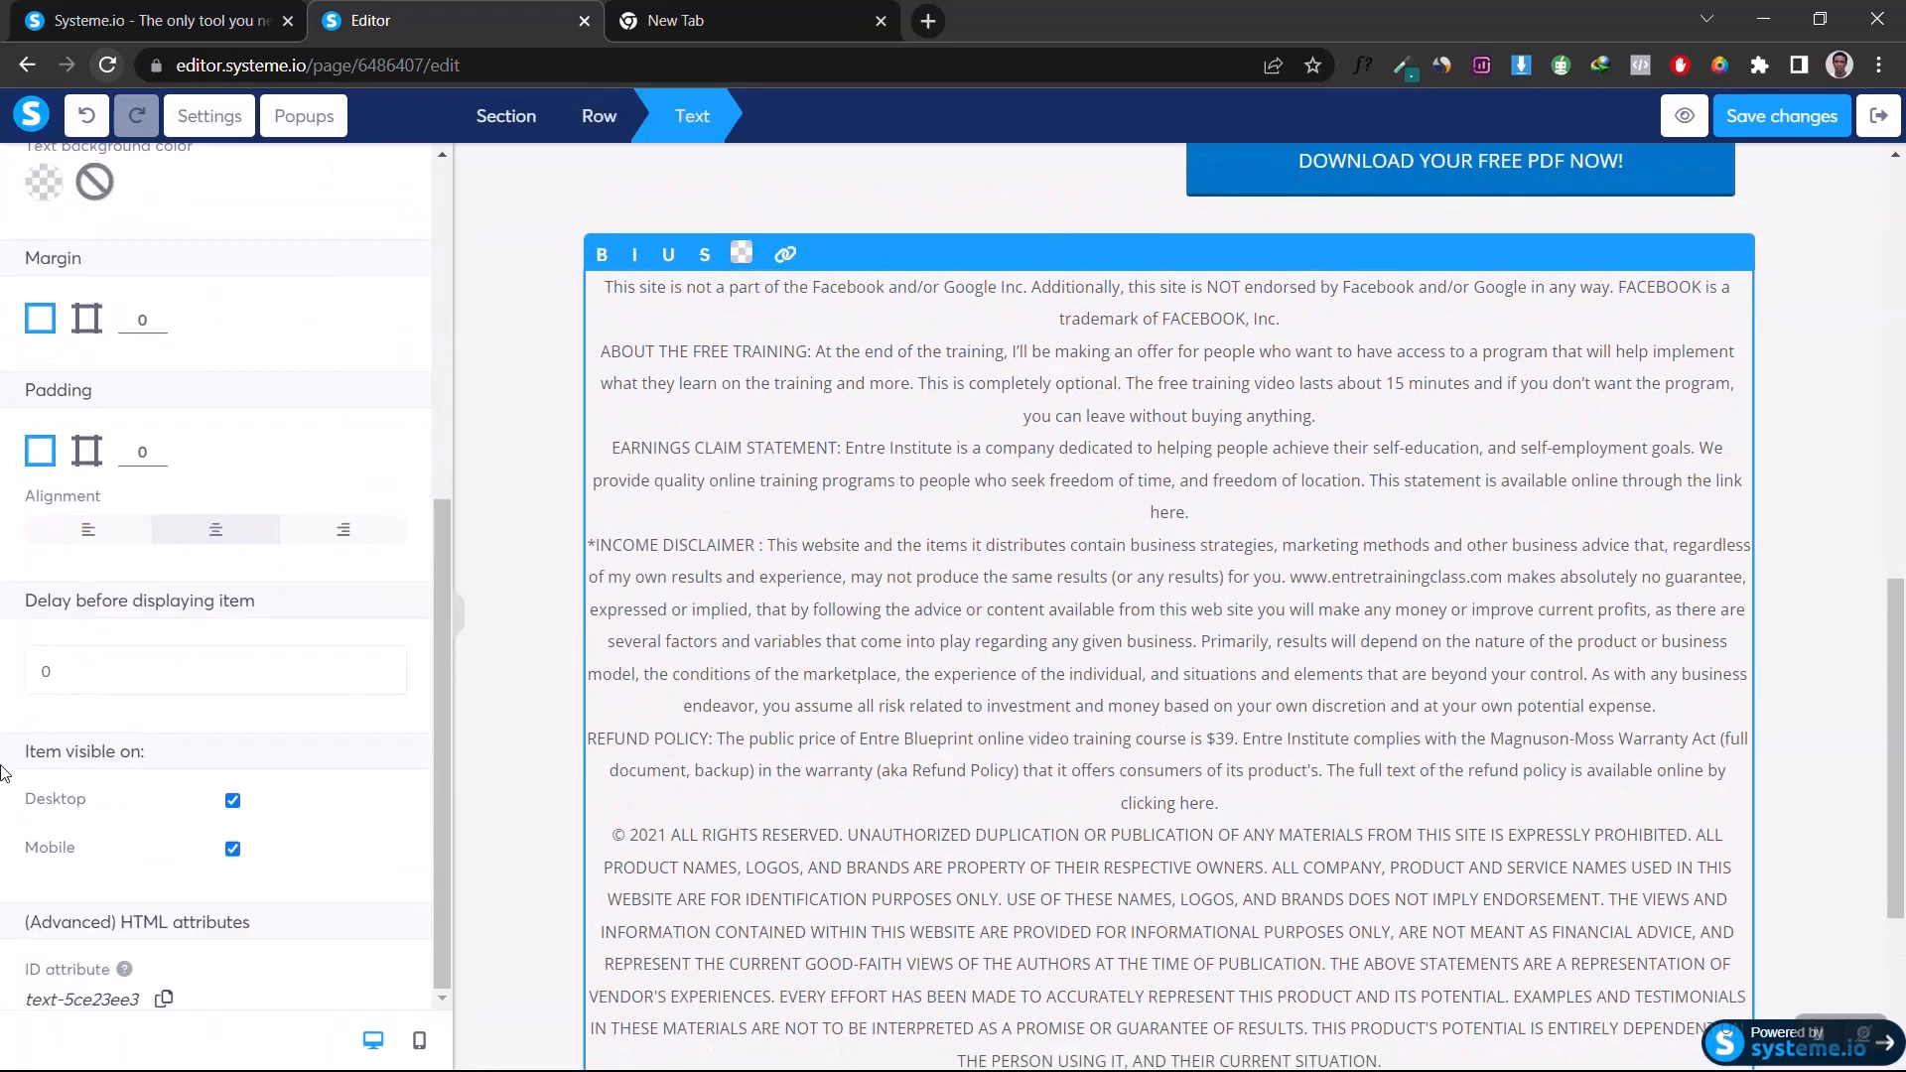
click(94, 531)
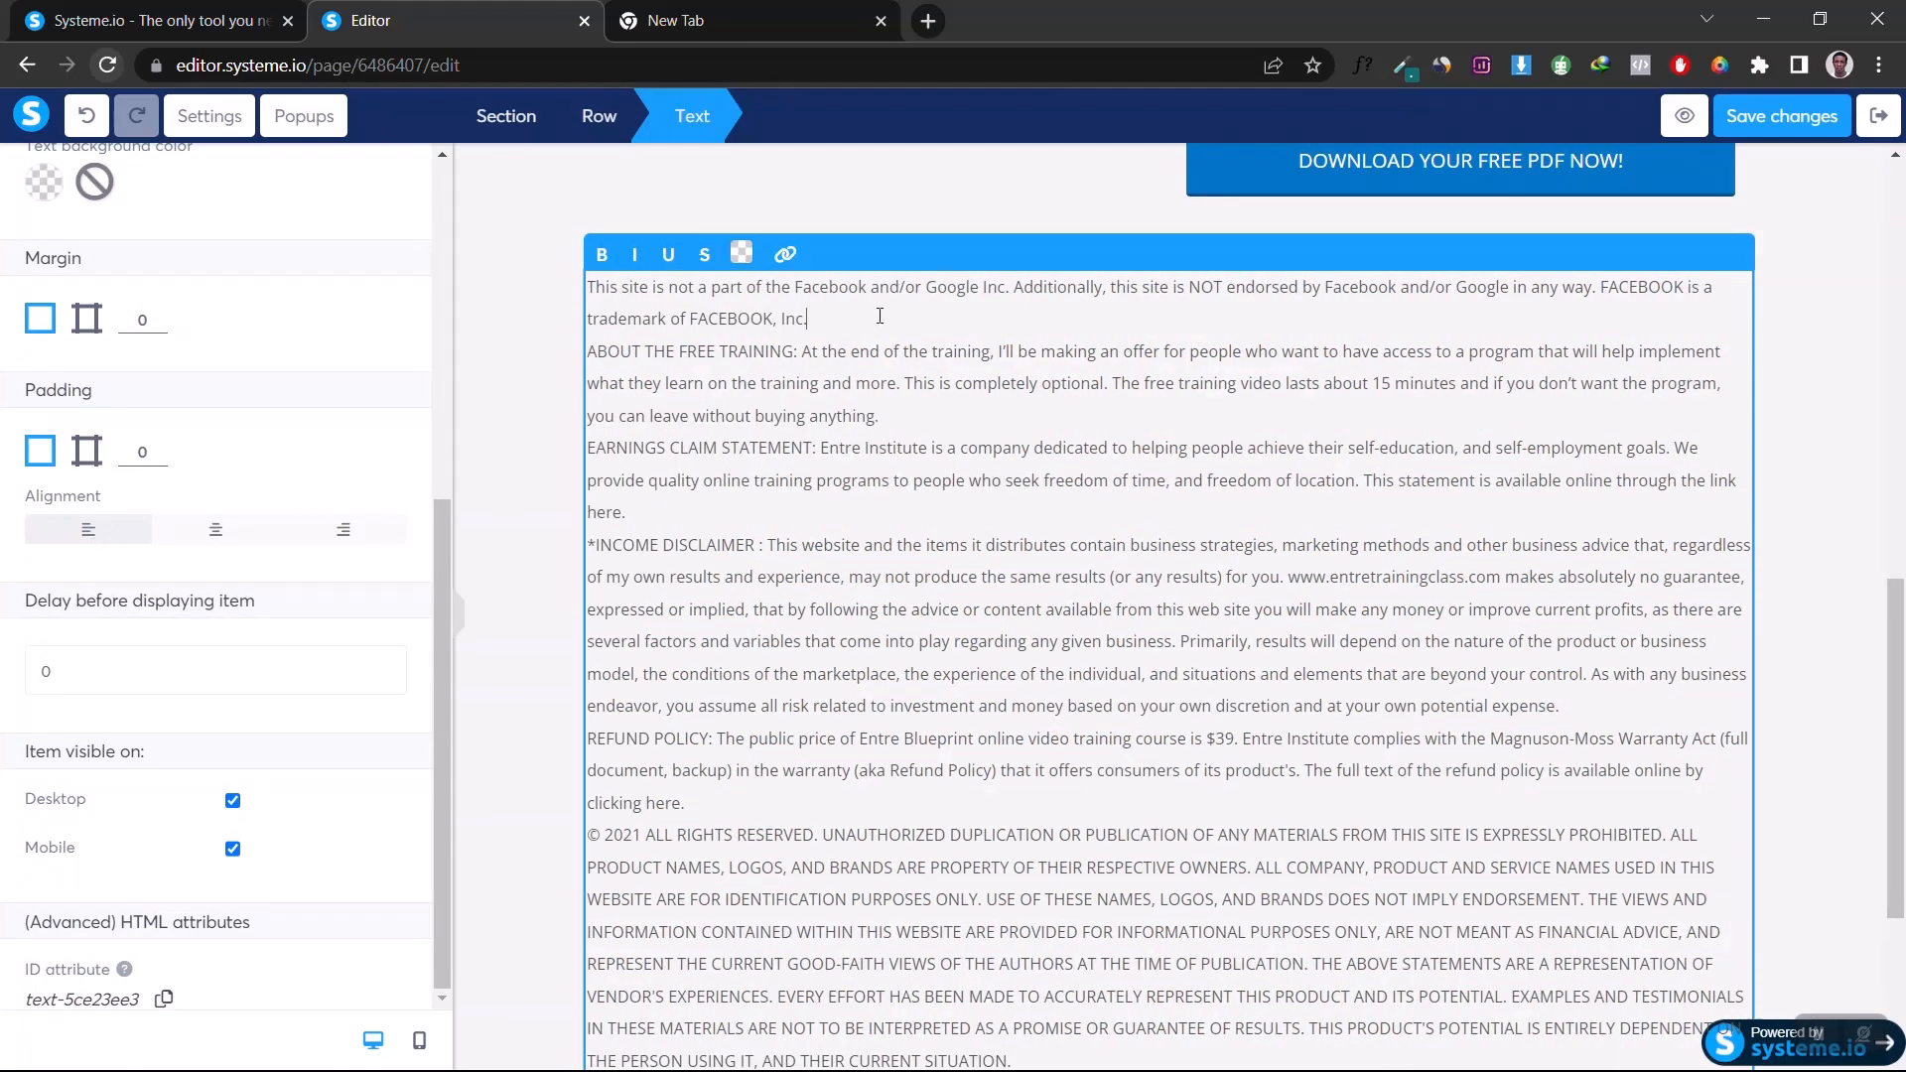
Step: Separate the disclaimer paragraphs with blank lines and centre the whole disclaimer text block
key(Return)
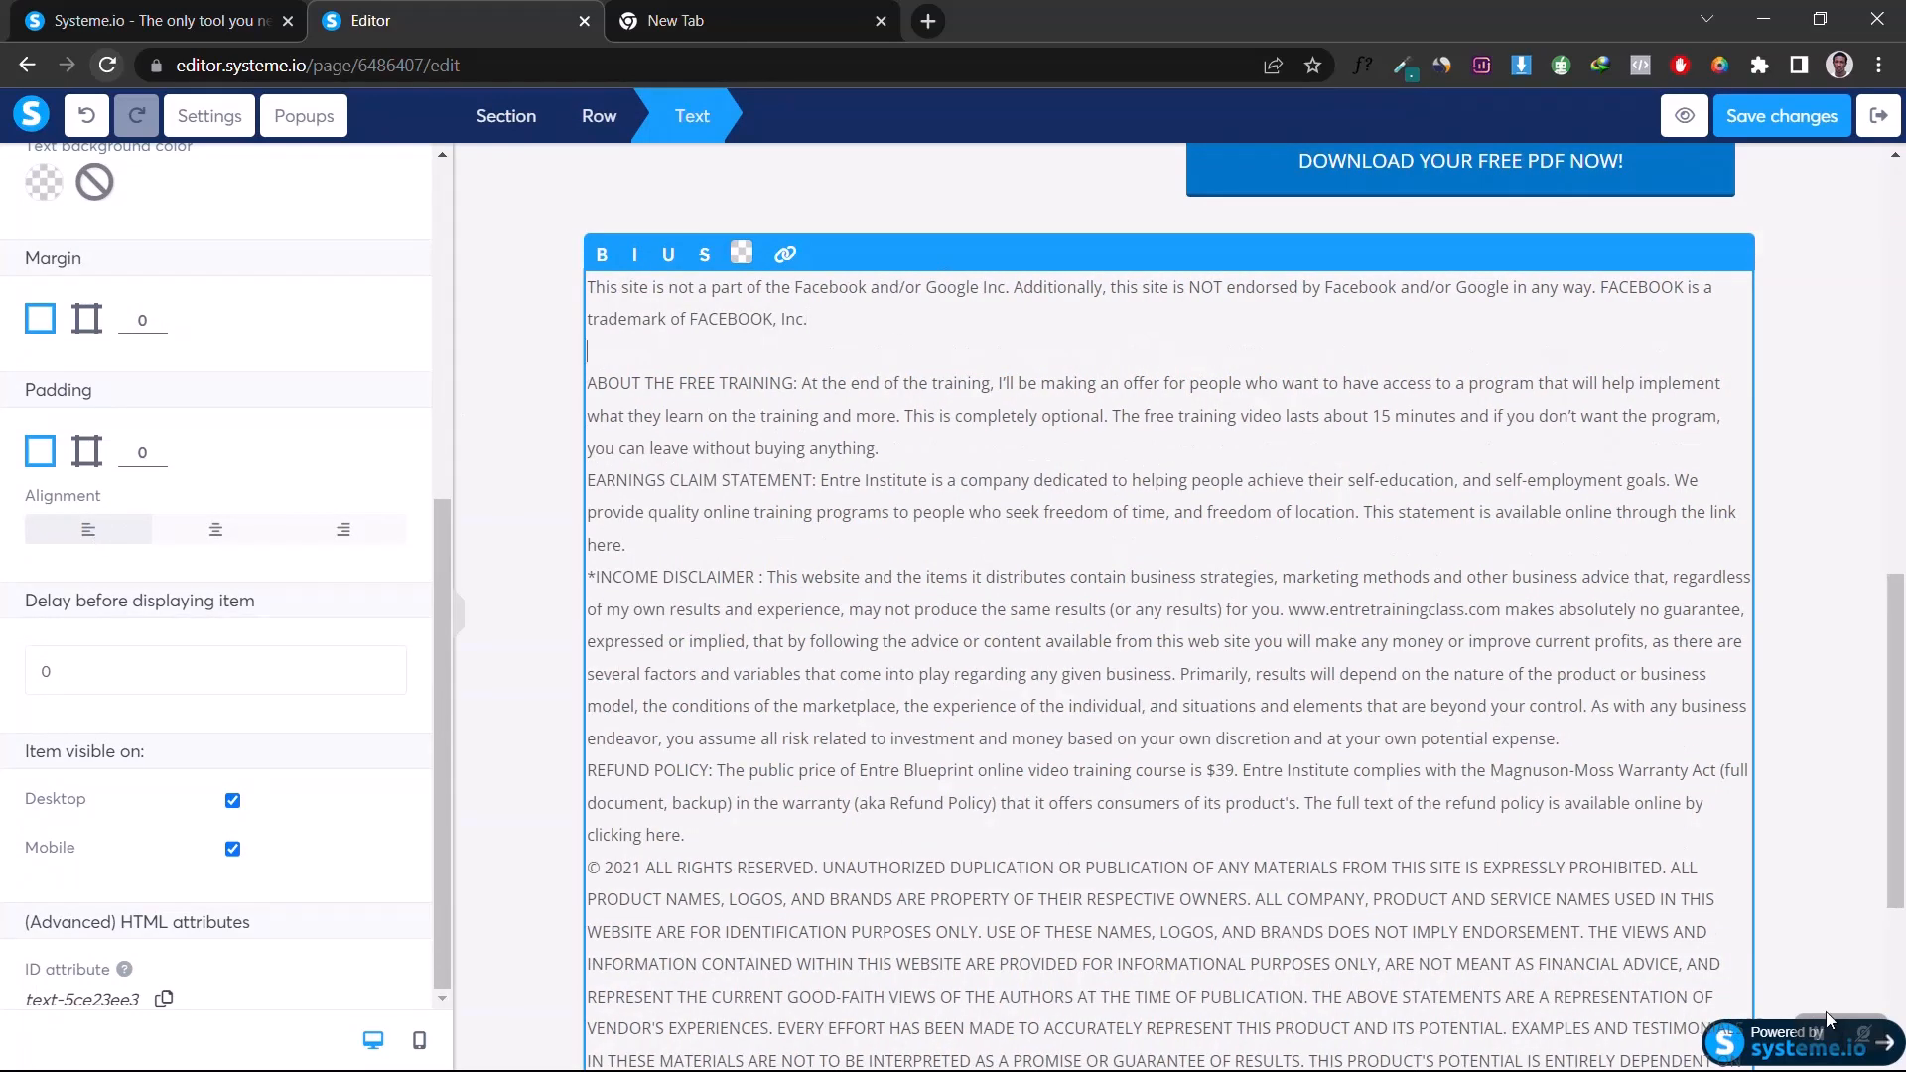
scroll(1231, 1007, down, 5)
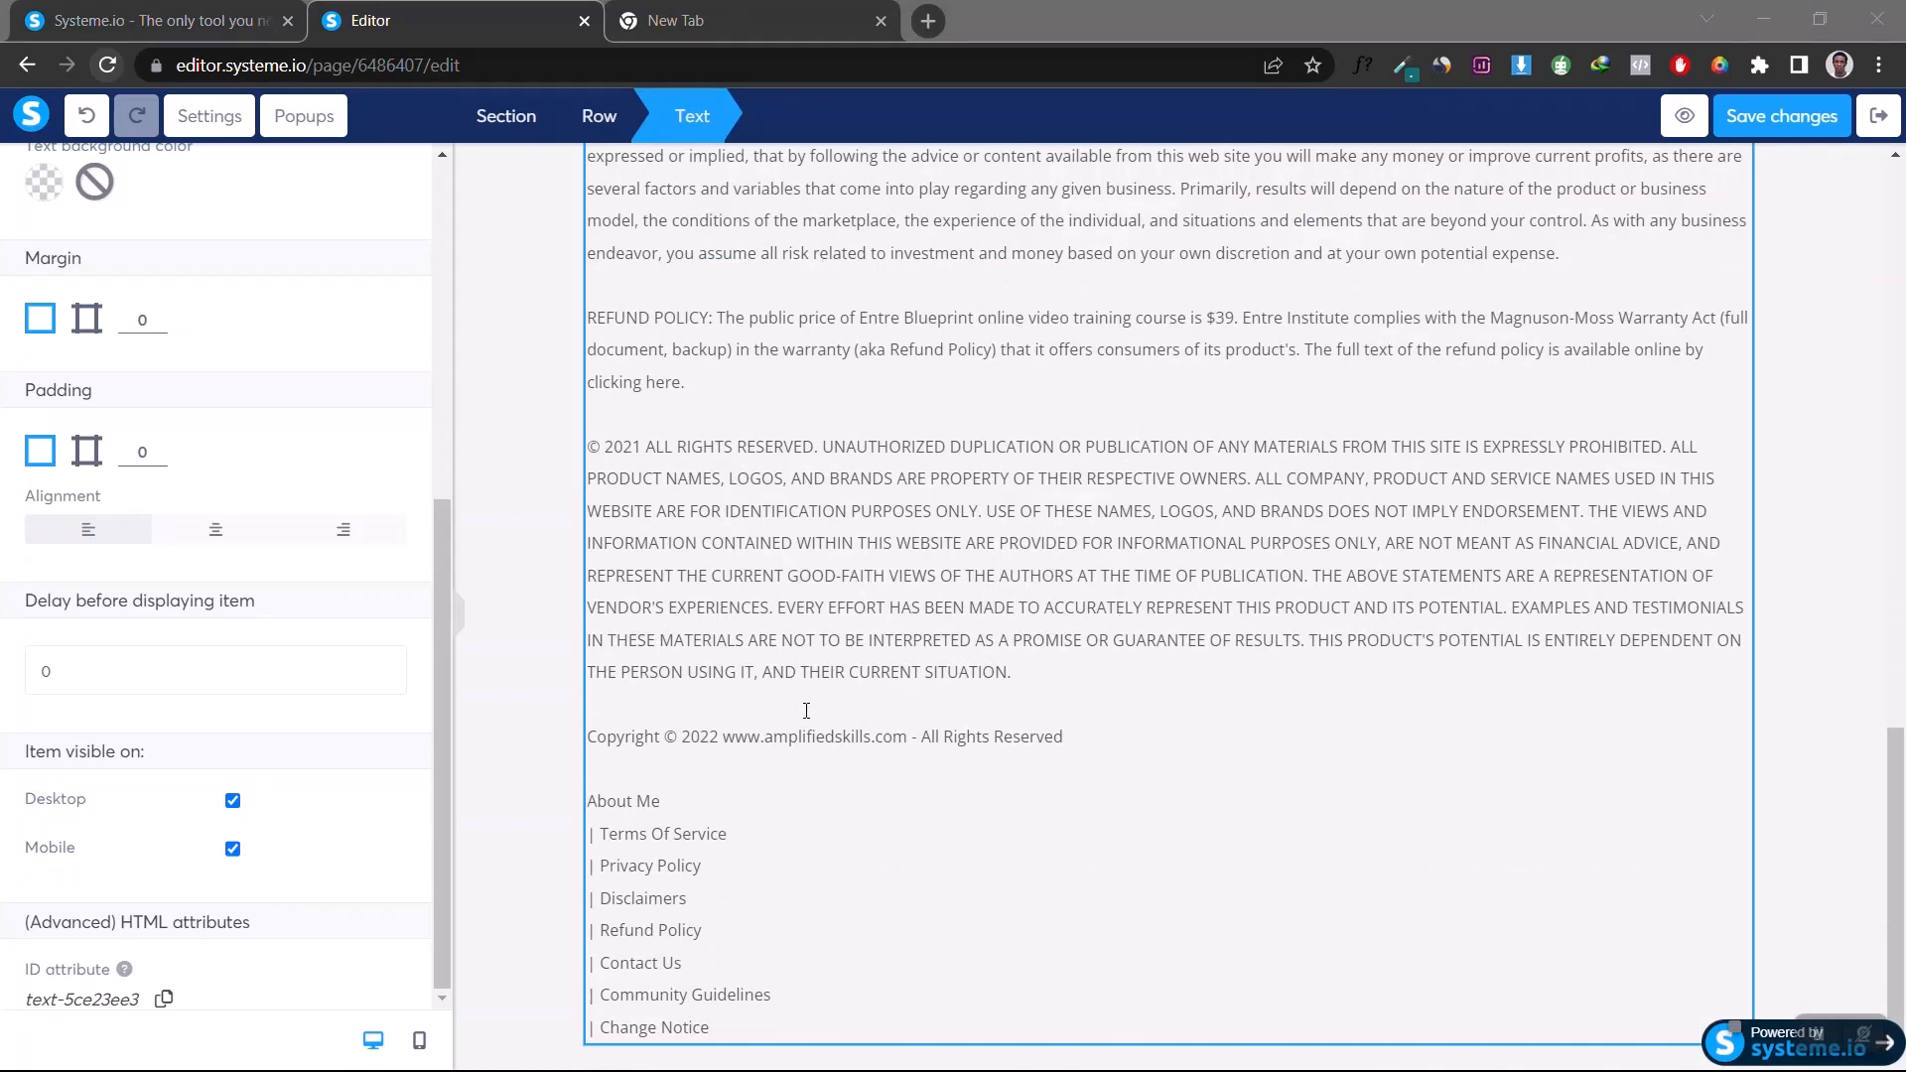
click(188, 529)
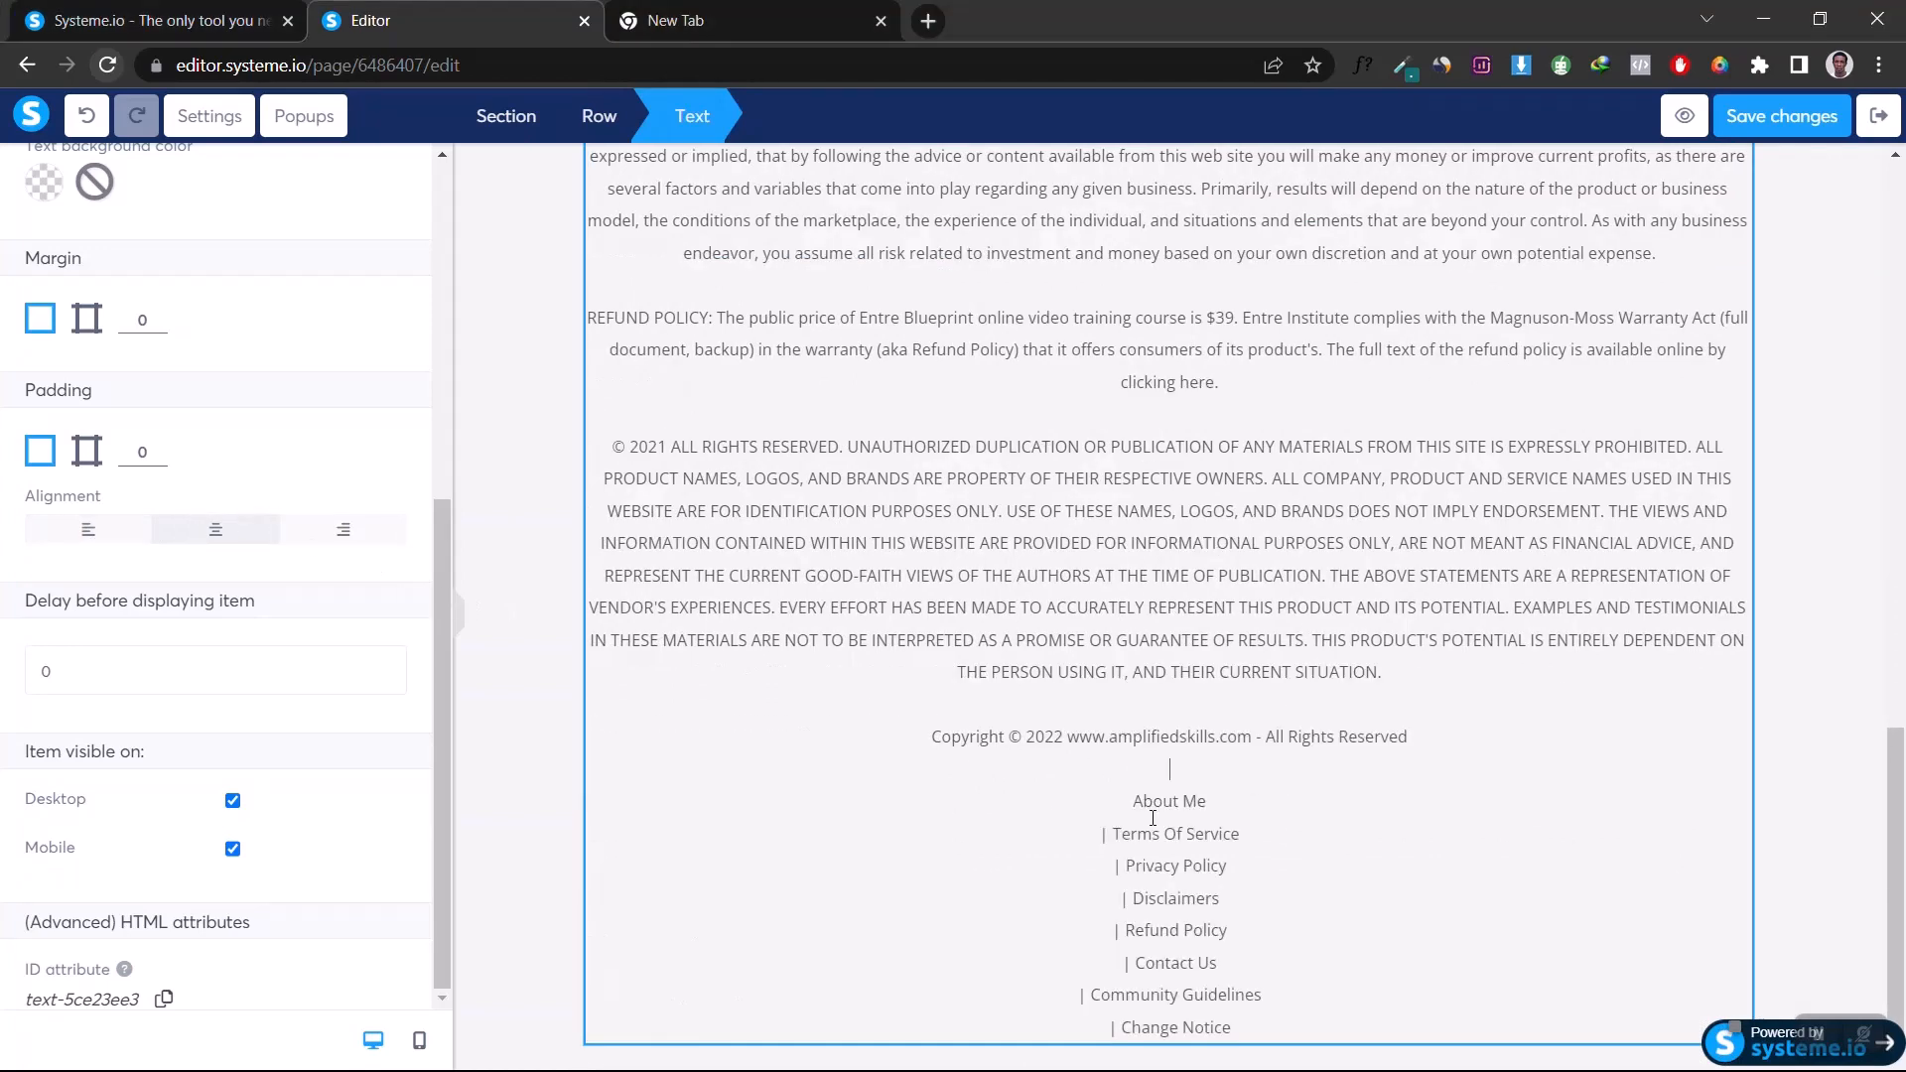
Step: Join the footer entries from About Me through Change Notice into a single line below the copyright notice
click(1254, 803)
key(Delete)
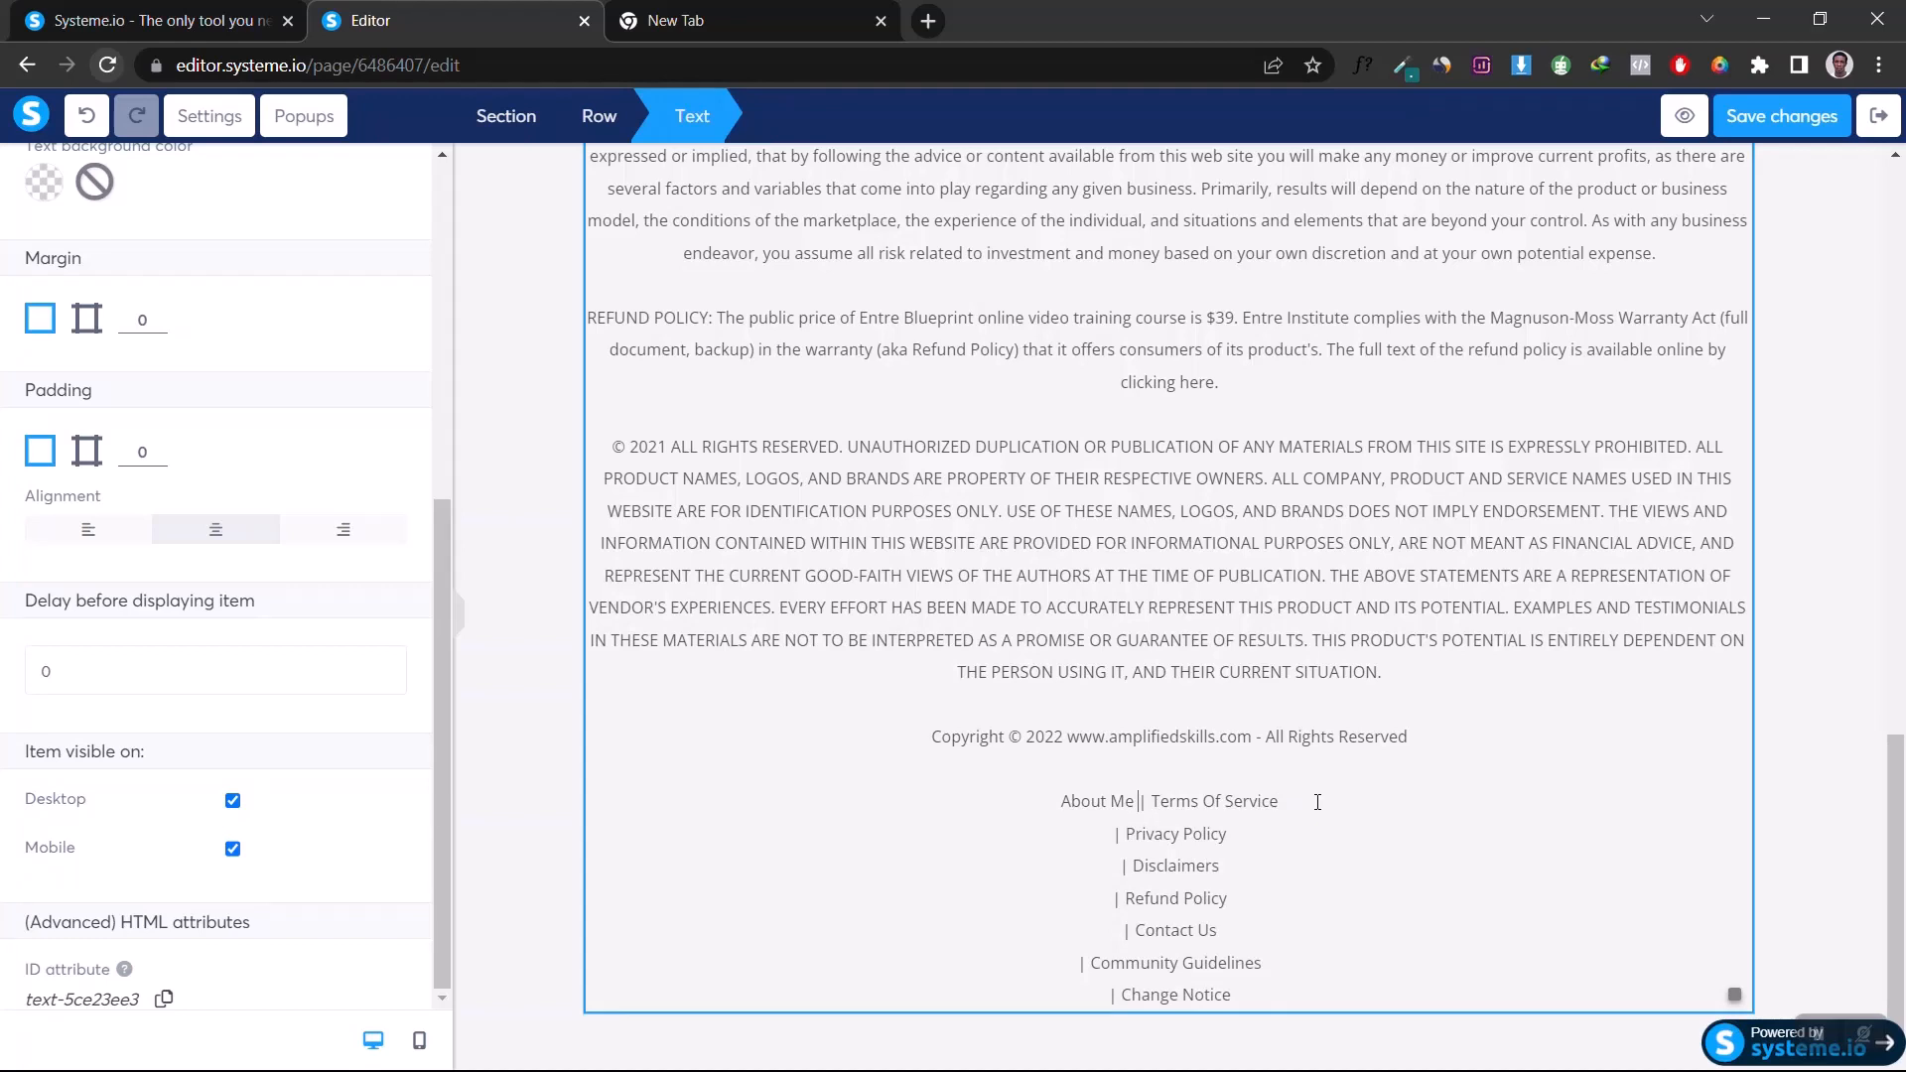
key(End)
key(Delete)
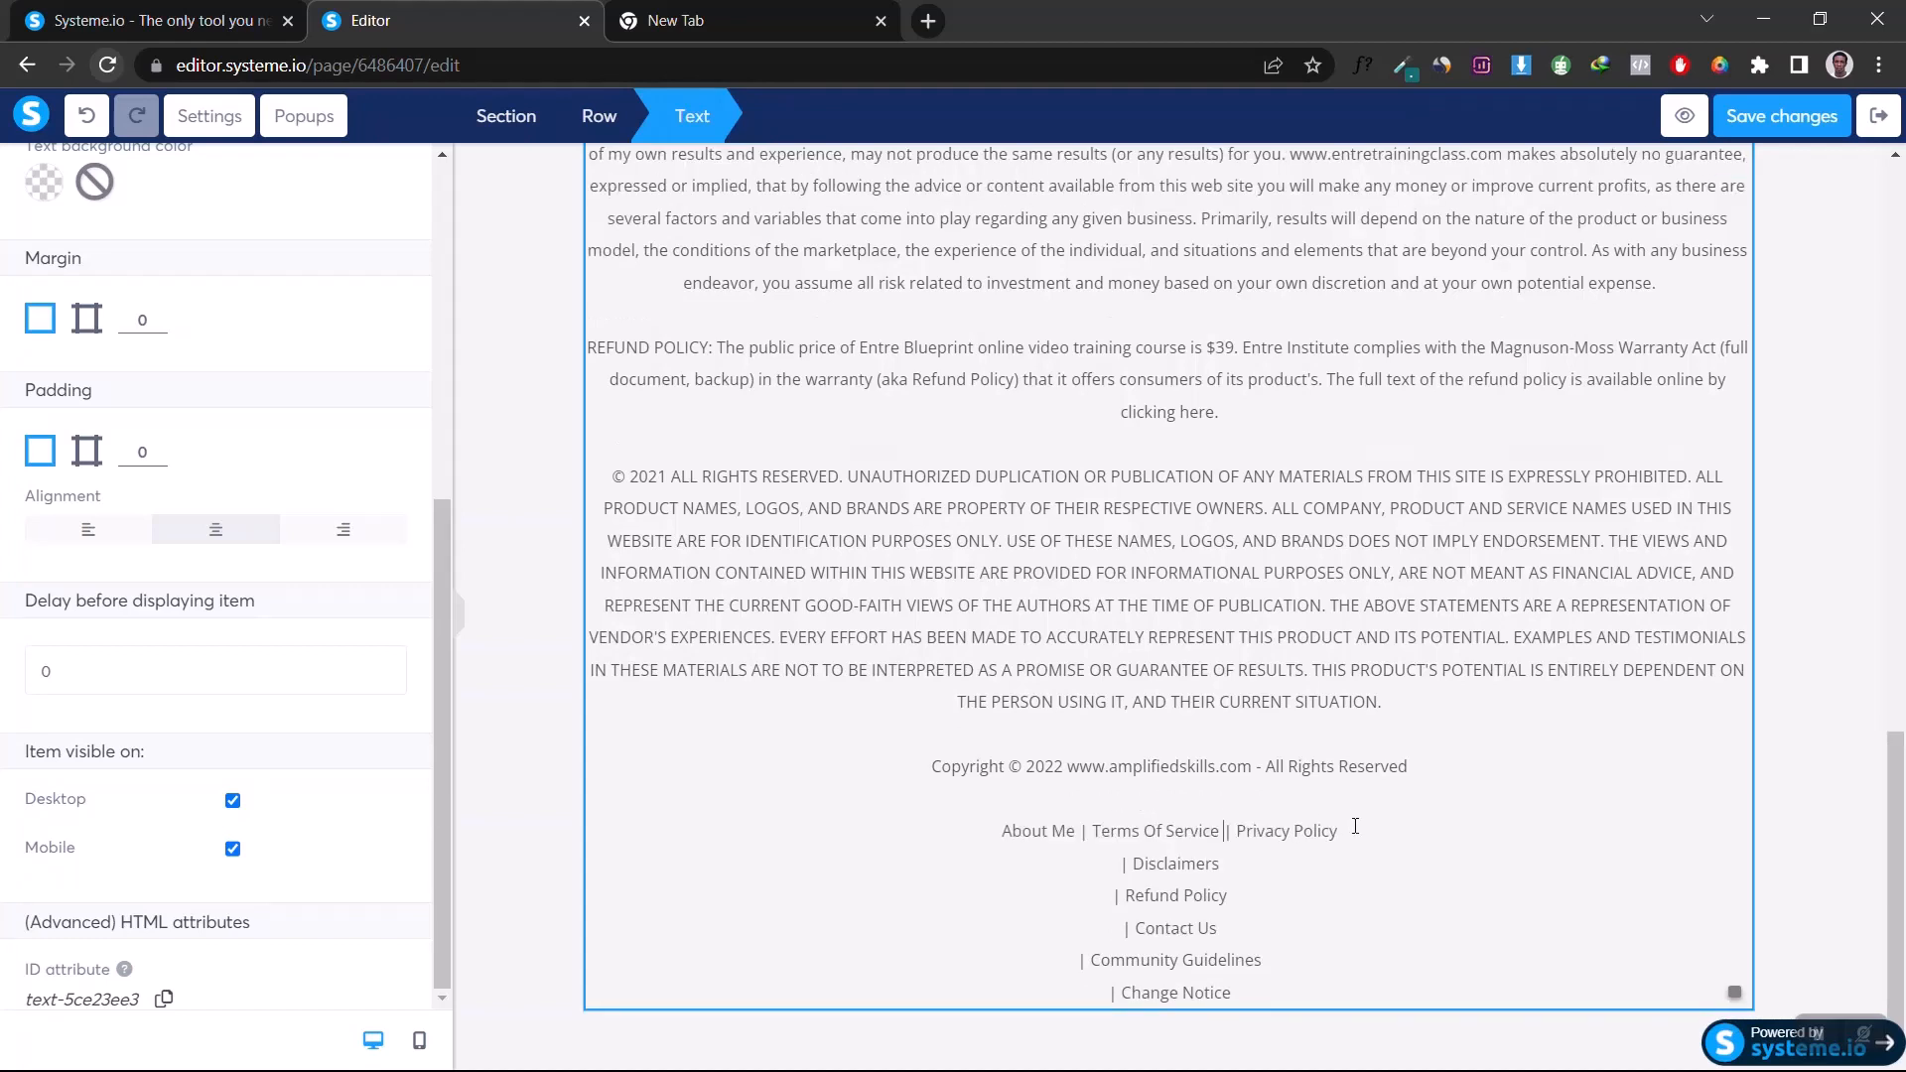
key(End)
key(Delete)
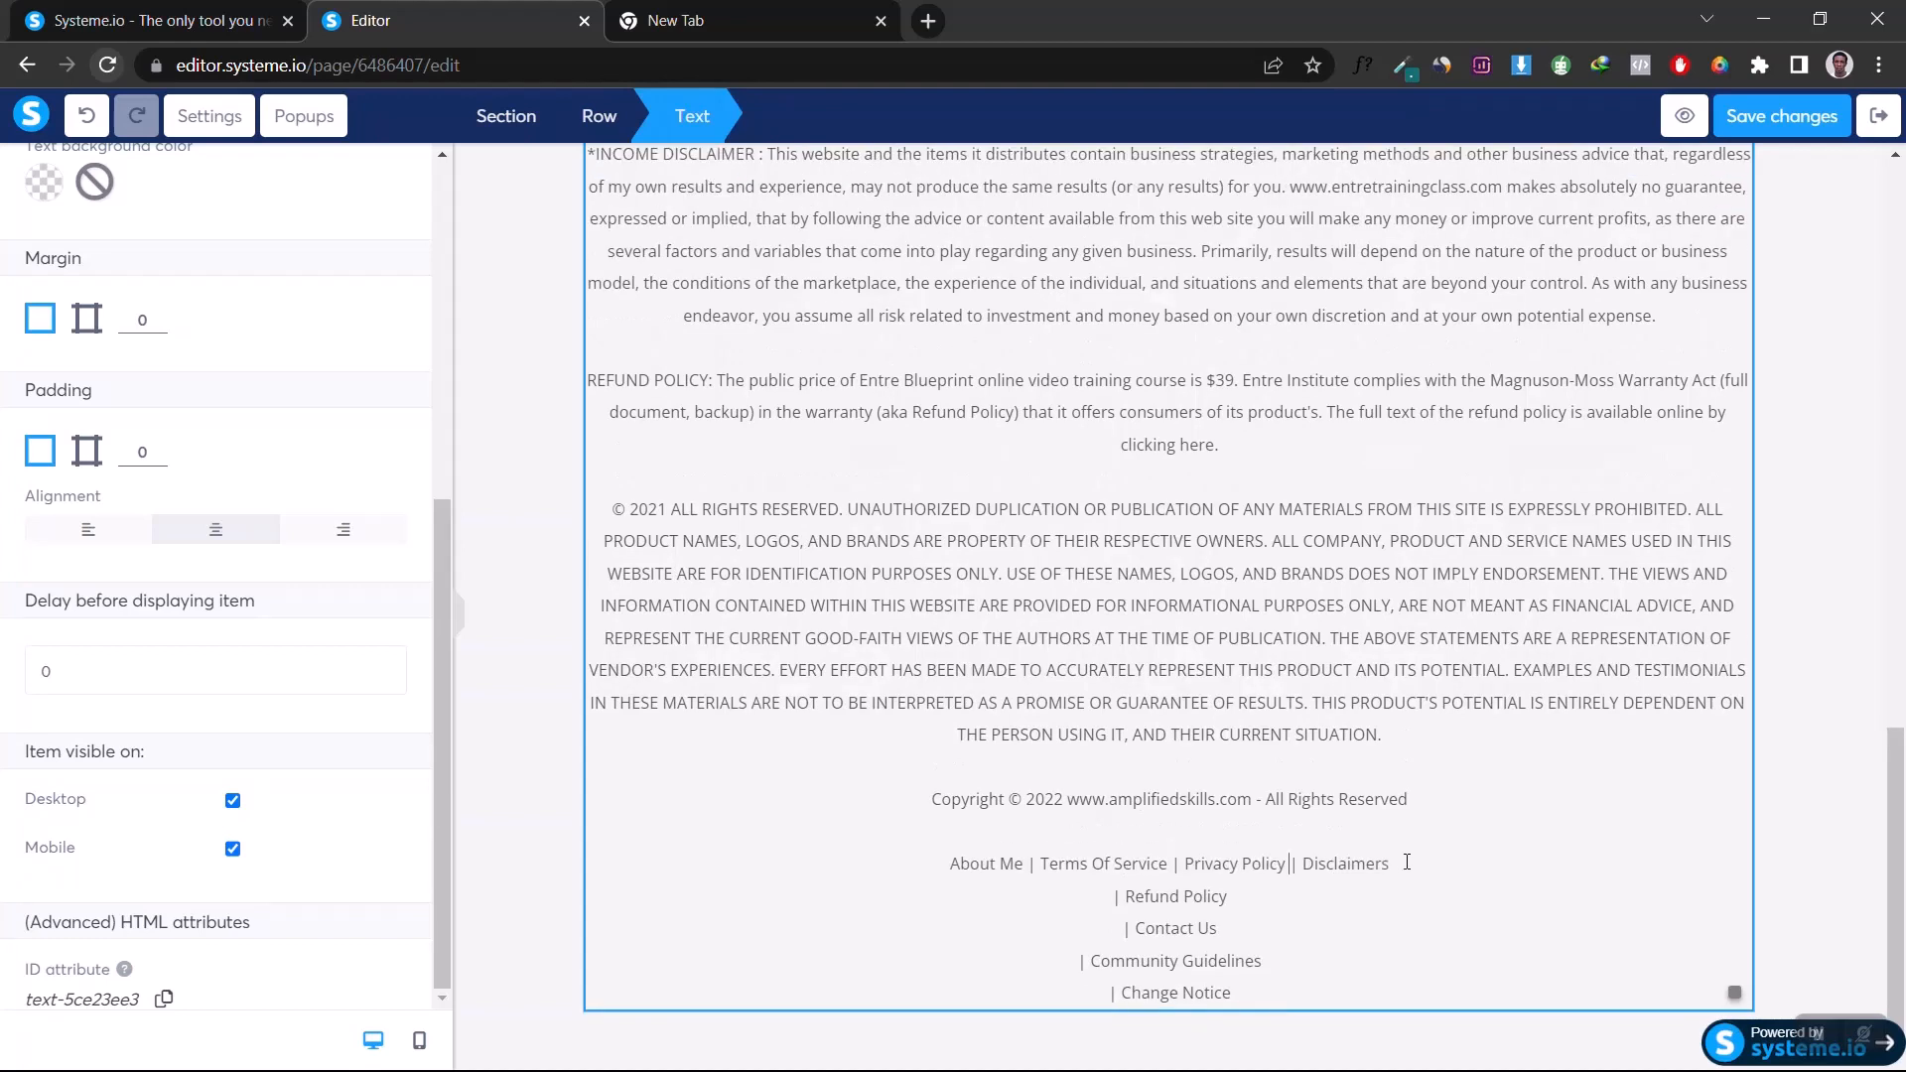
key(End)
key(Delete)
key(End)
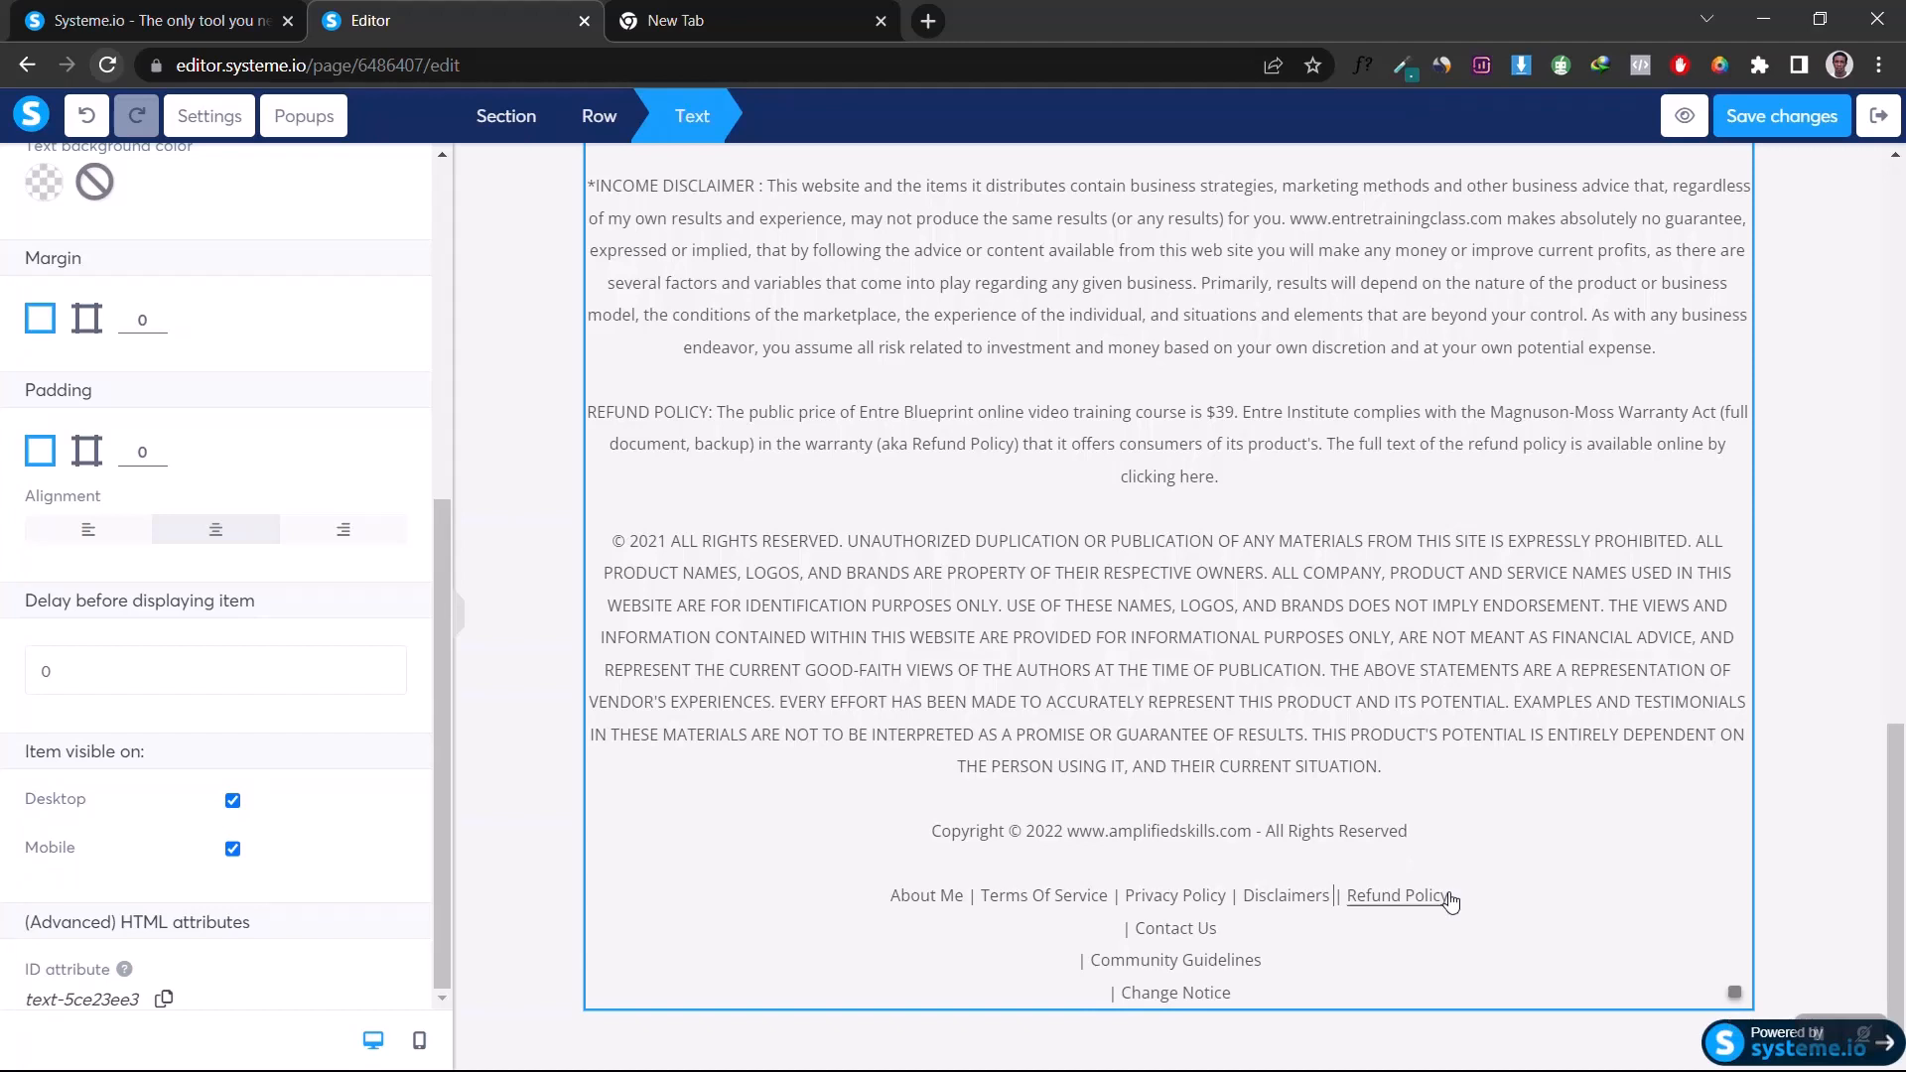
key(Delete)
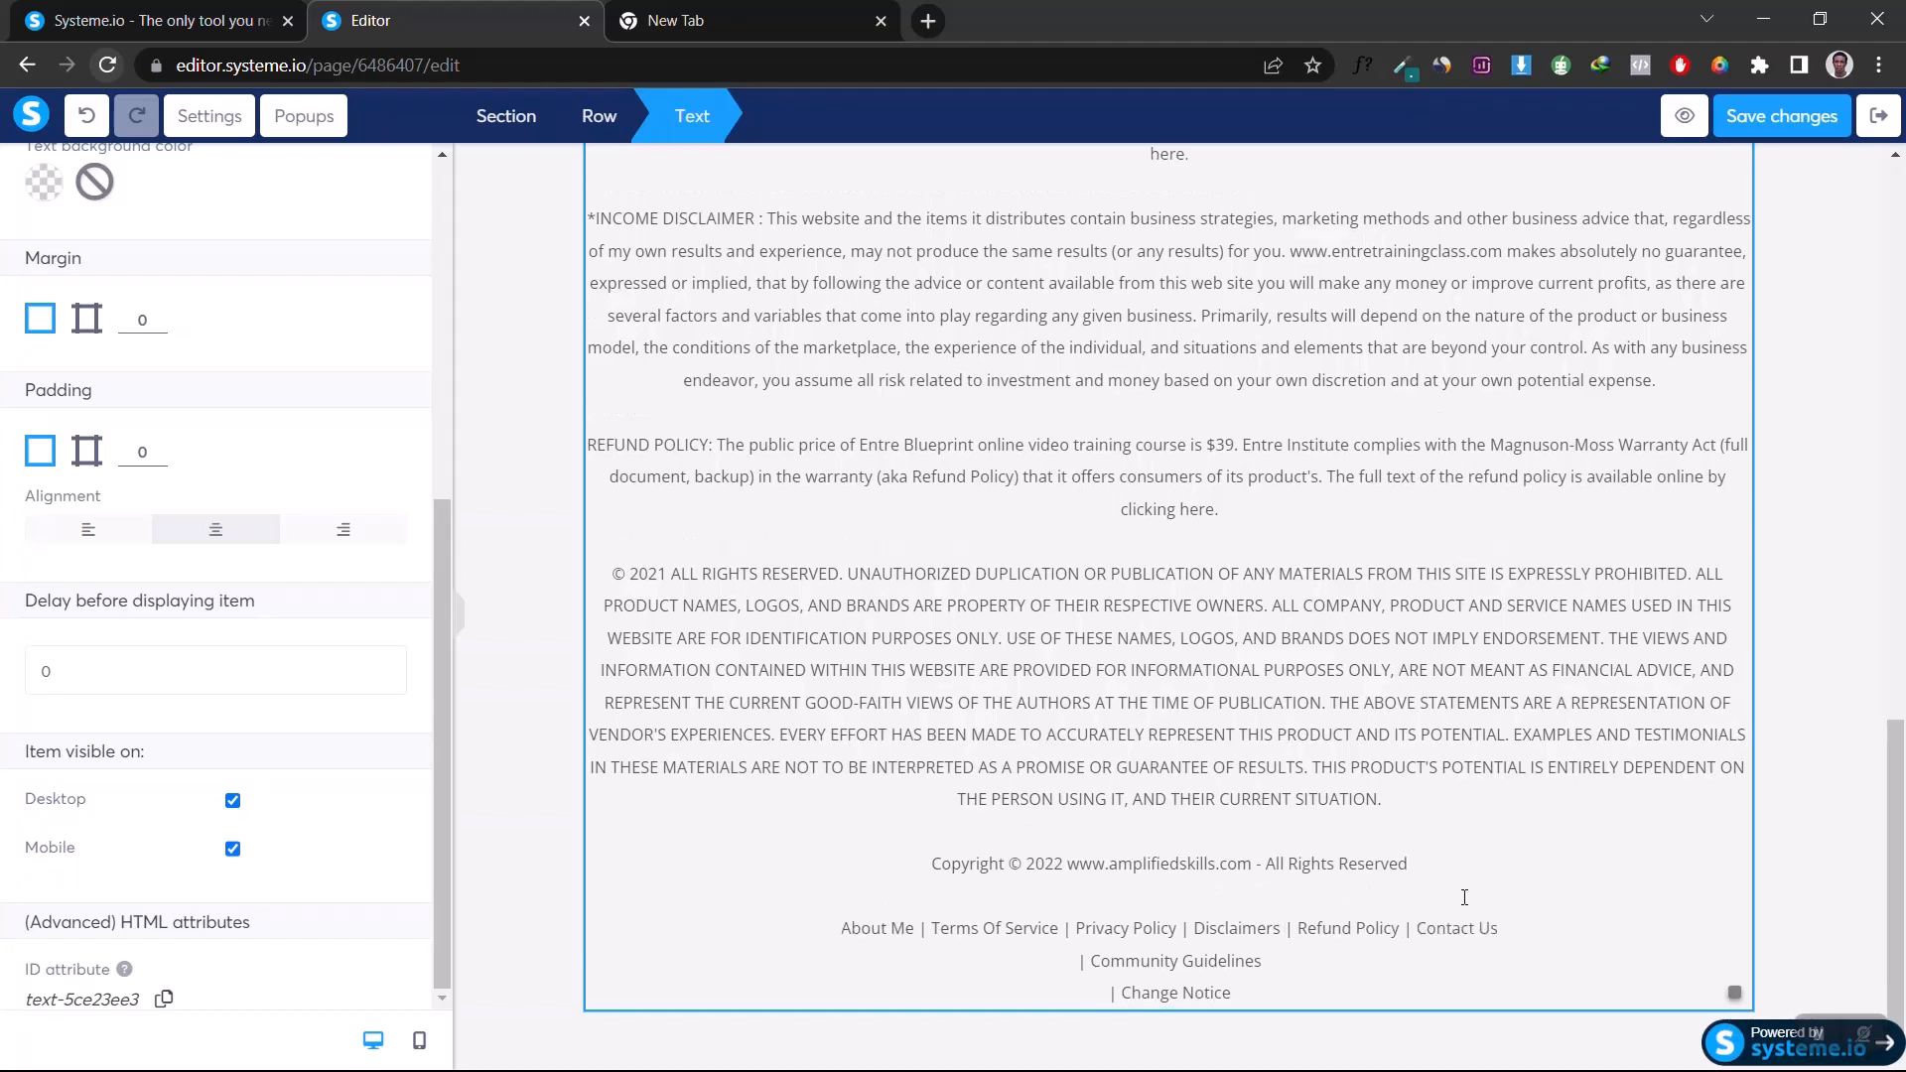
key(Delete)
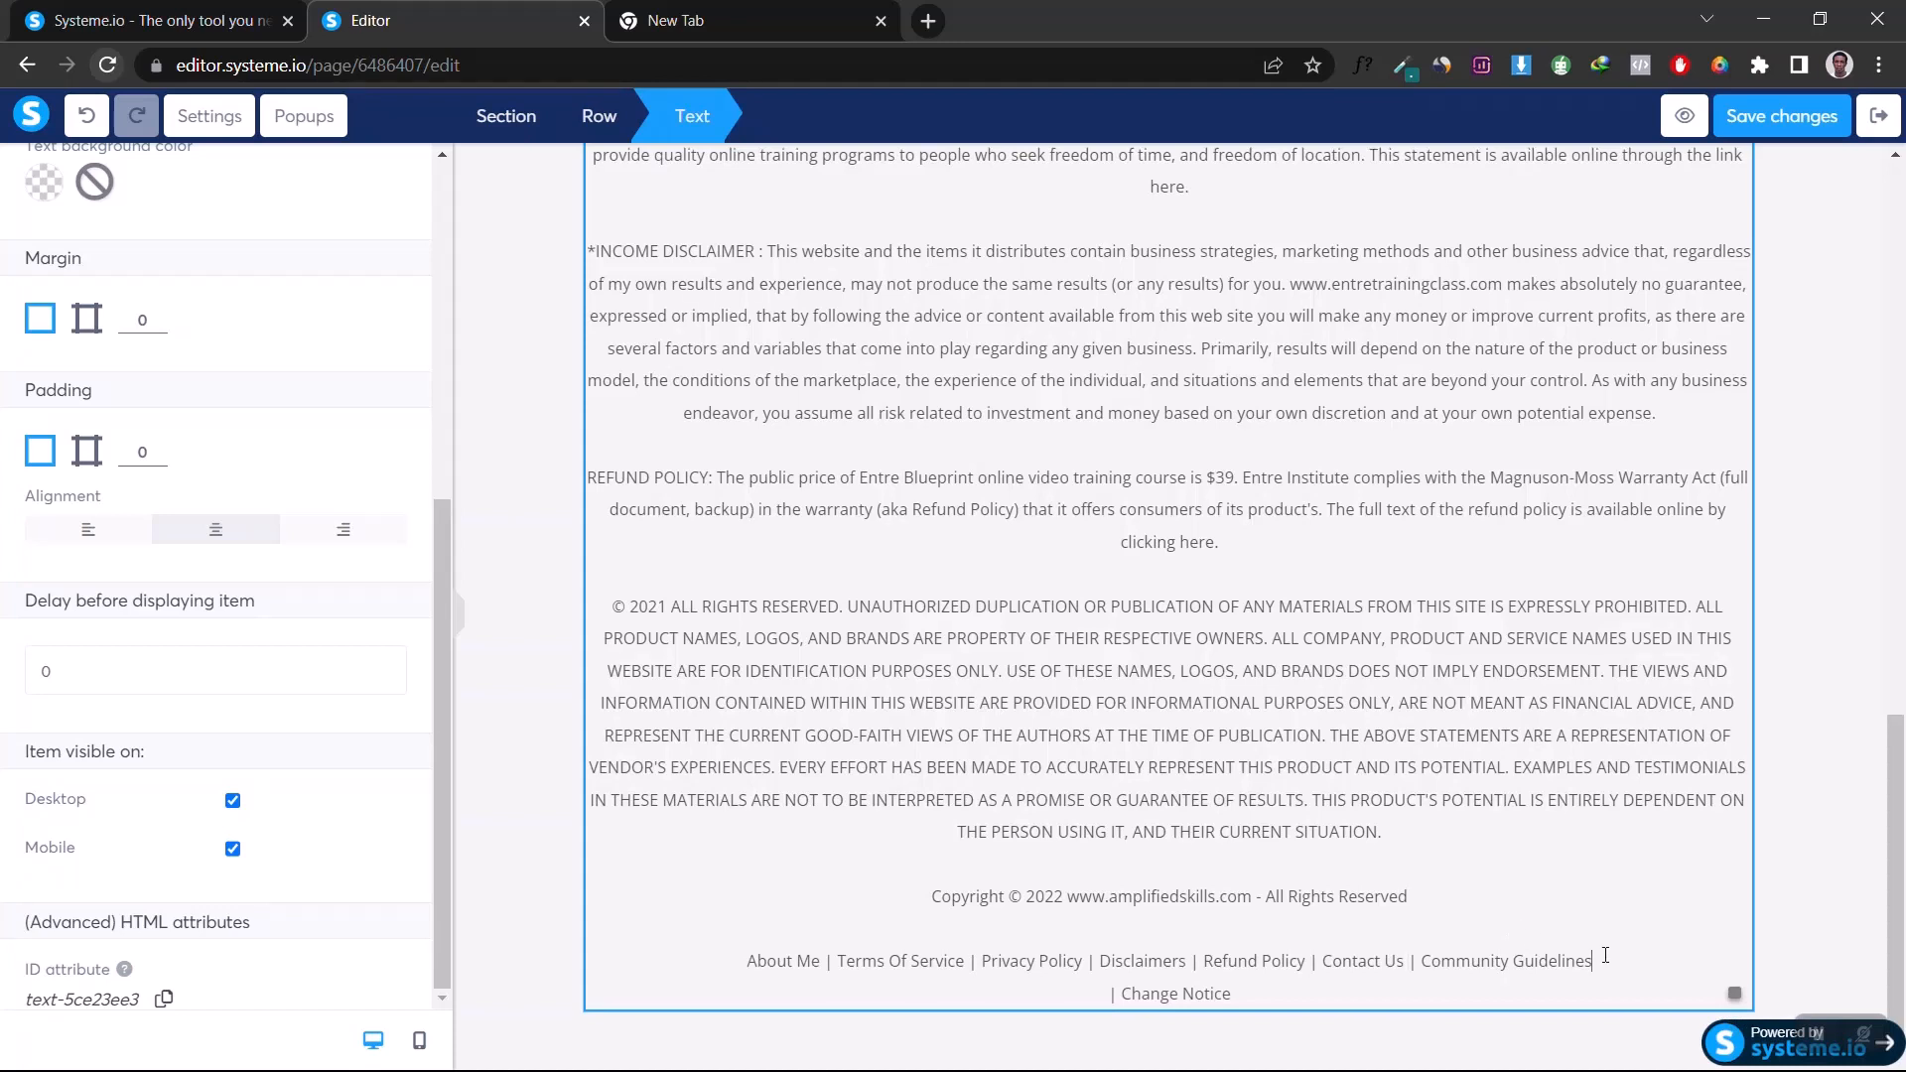
key(Delete)
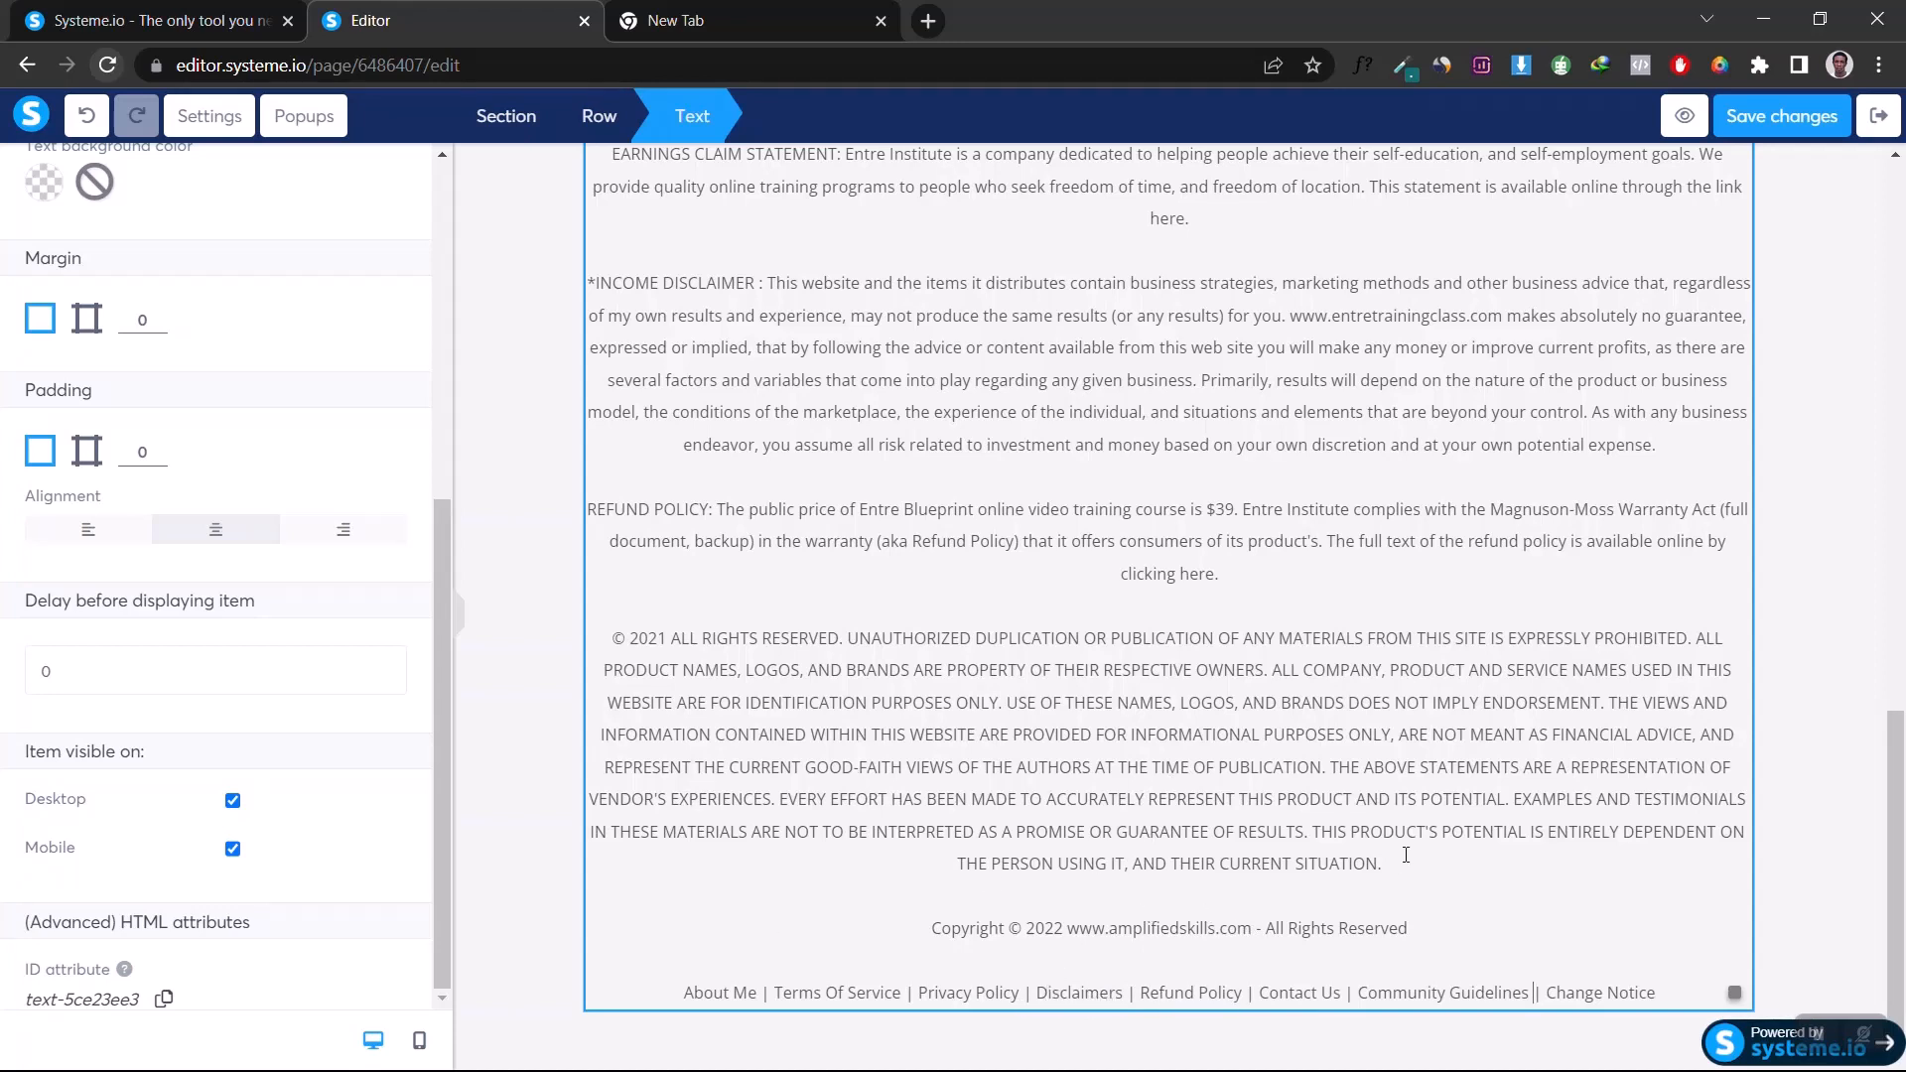
drag(1380, 863, 1297, 864)
scroll(1164, 545, up, 5)
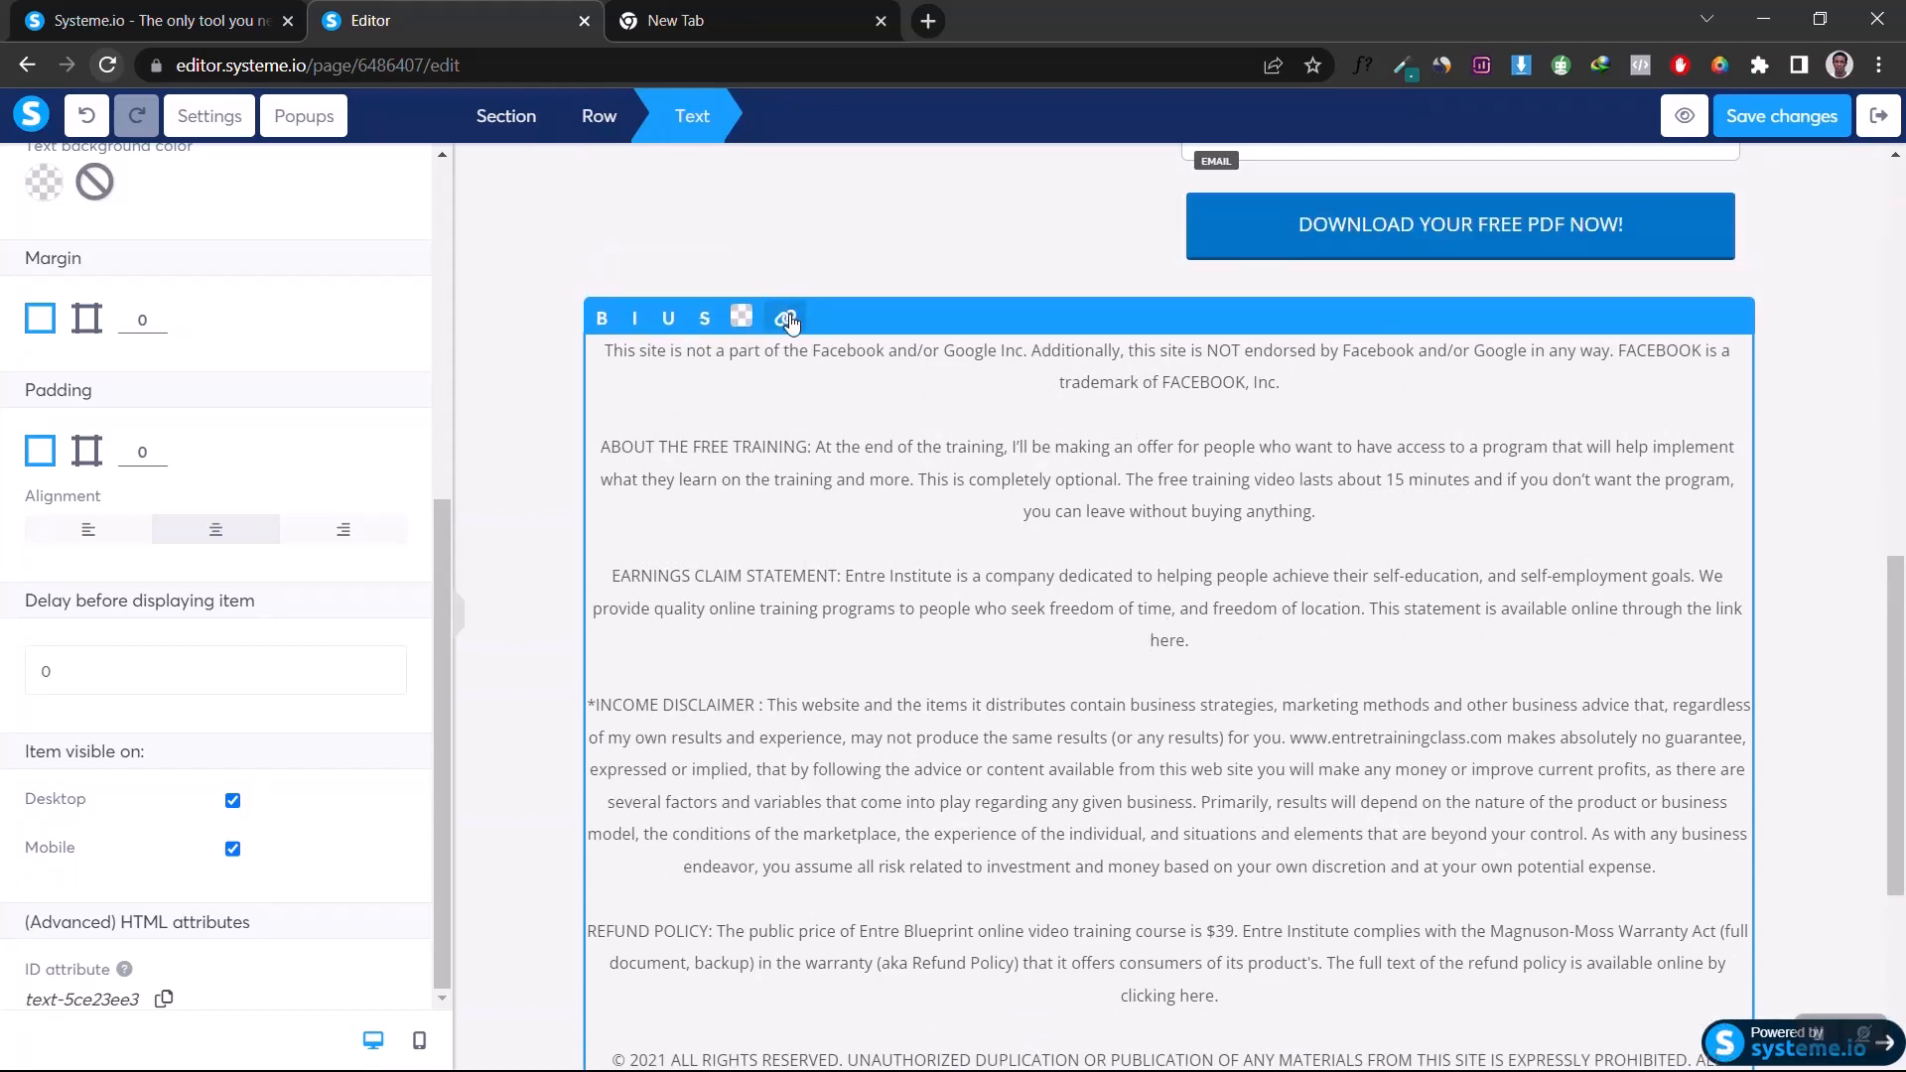
click(788, 318)
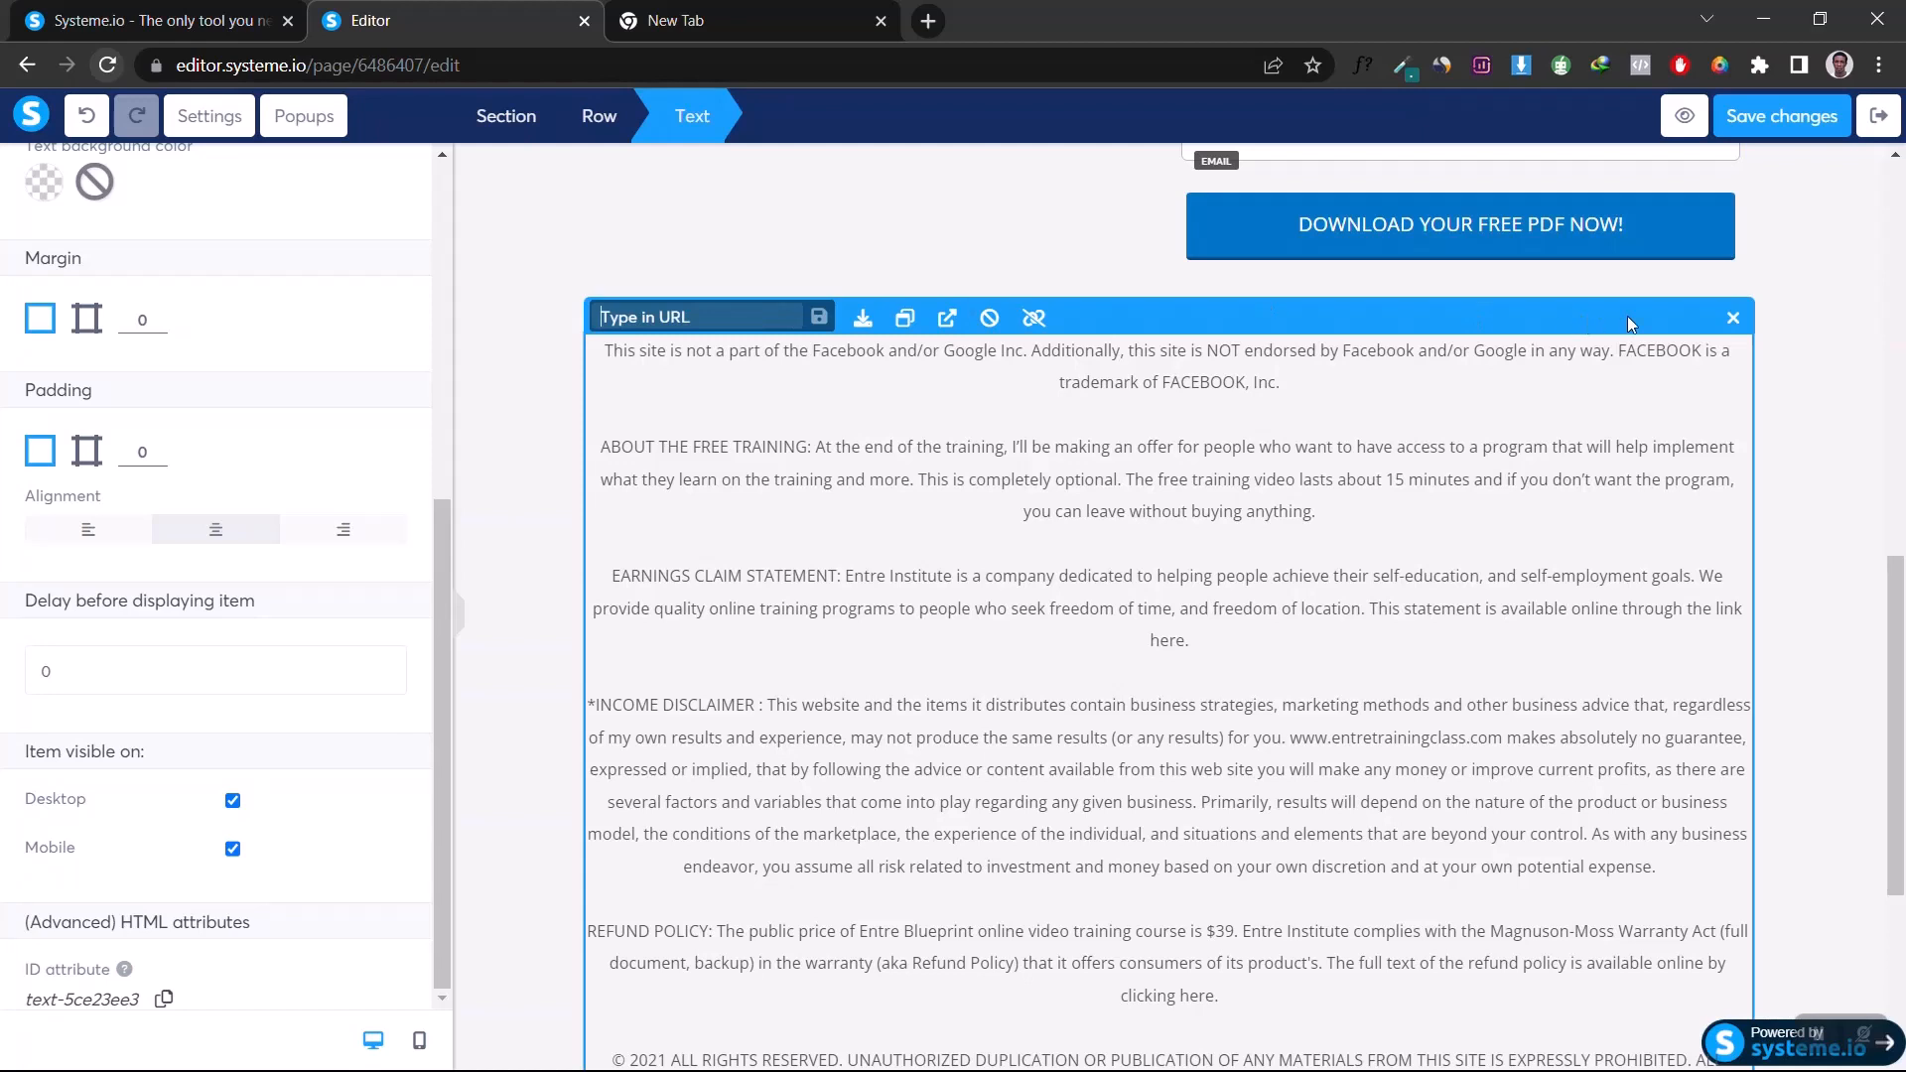
click(1034, 318)
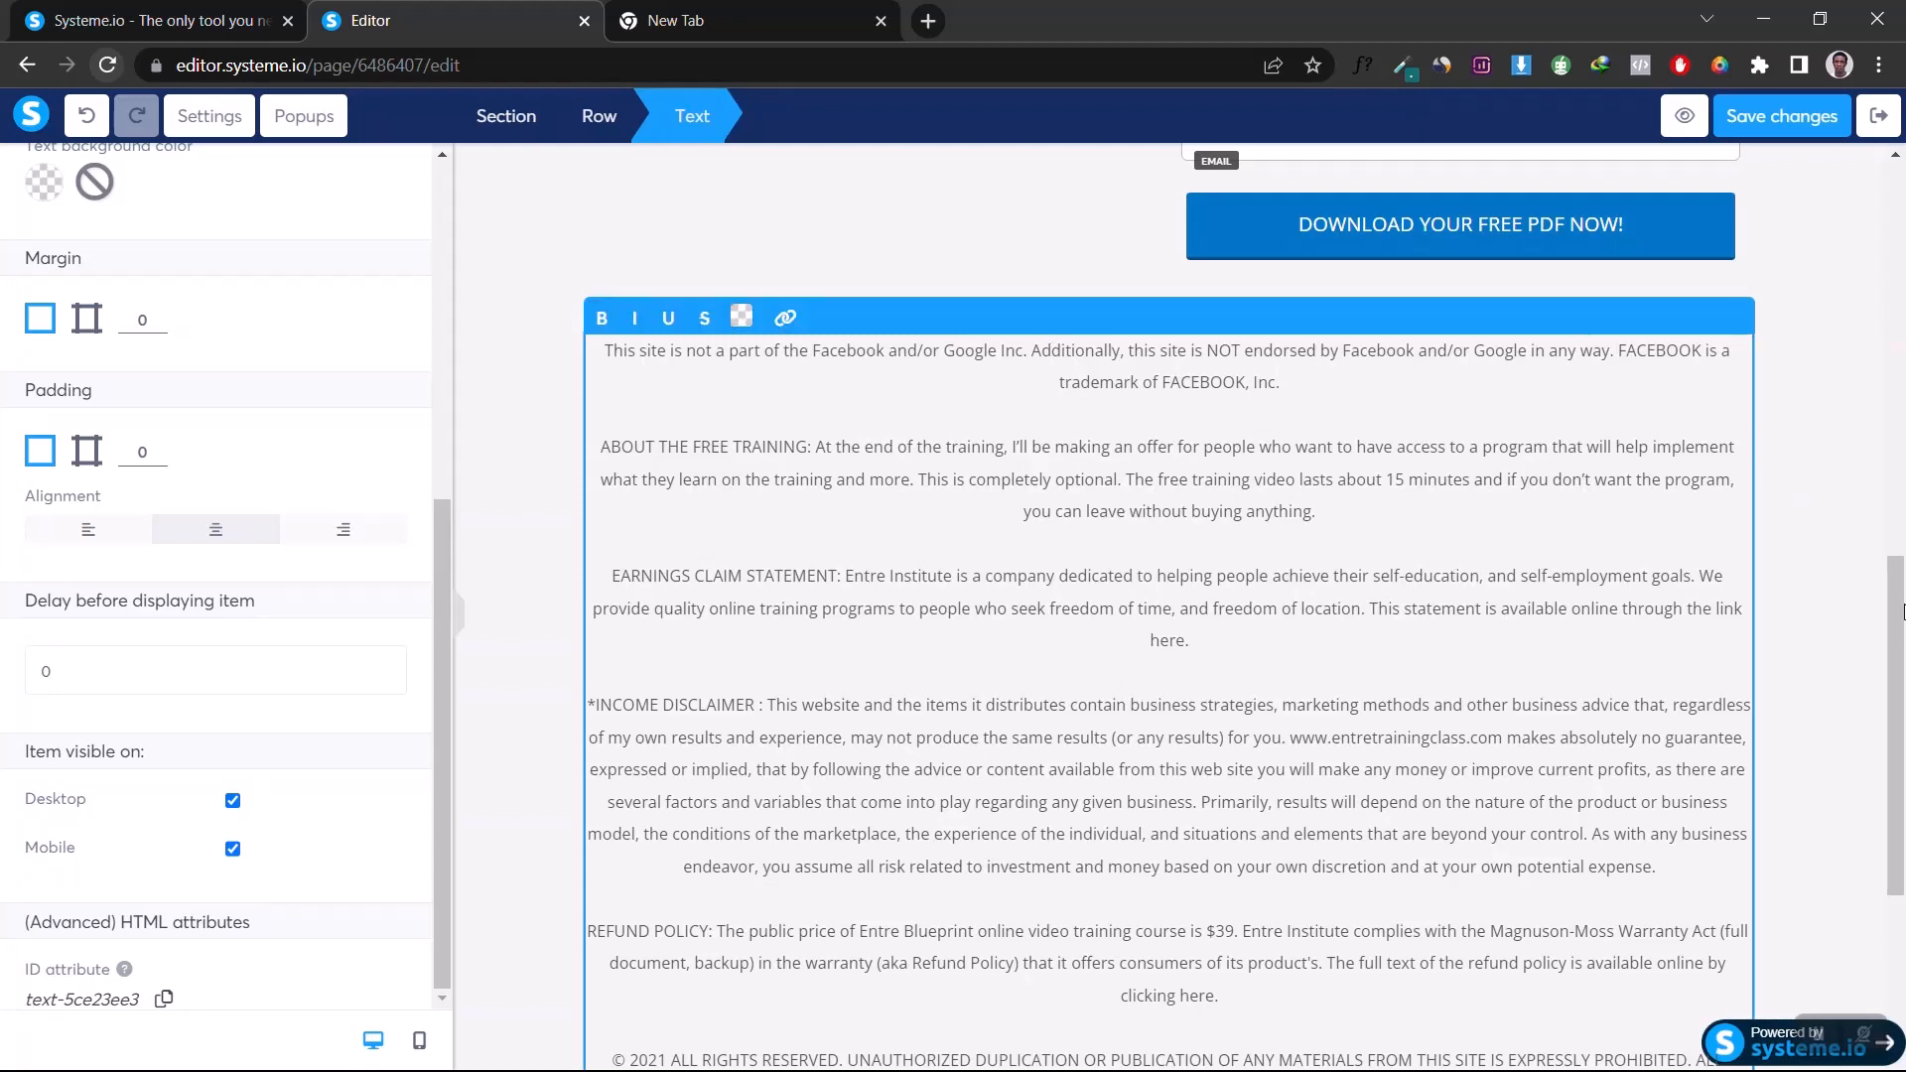
Step: Give the disclaimer text separate padding values per side, with 50 at the top and 50 at the bottom
mouse_move(1900, 713)
mouse_down()
mouse_move(1899, 898)
mouse_move(1899, 609)
mouse_move(1897, 691)
mouse_up()
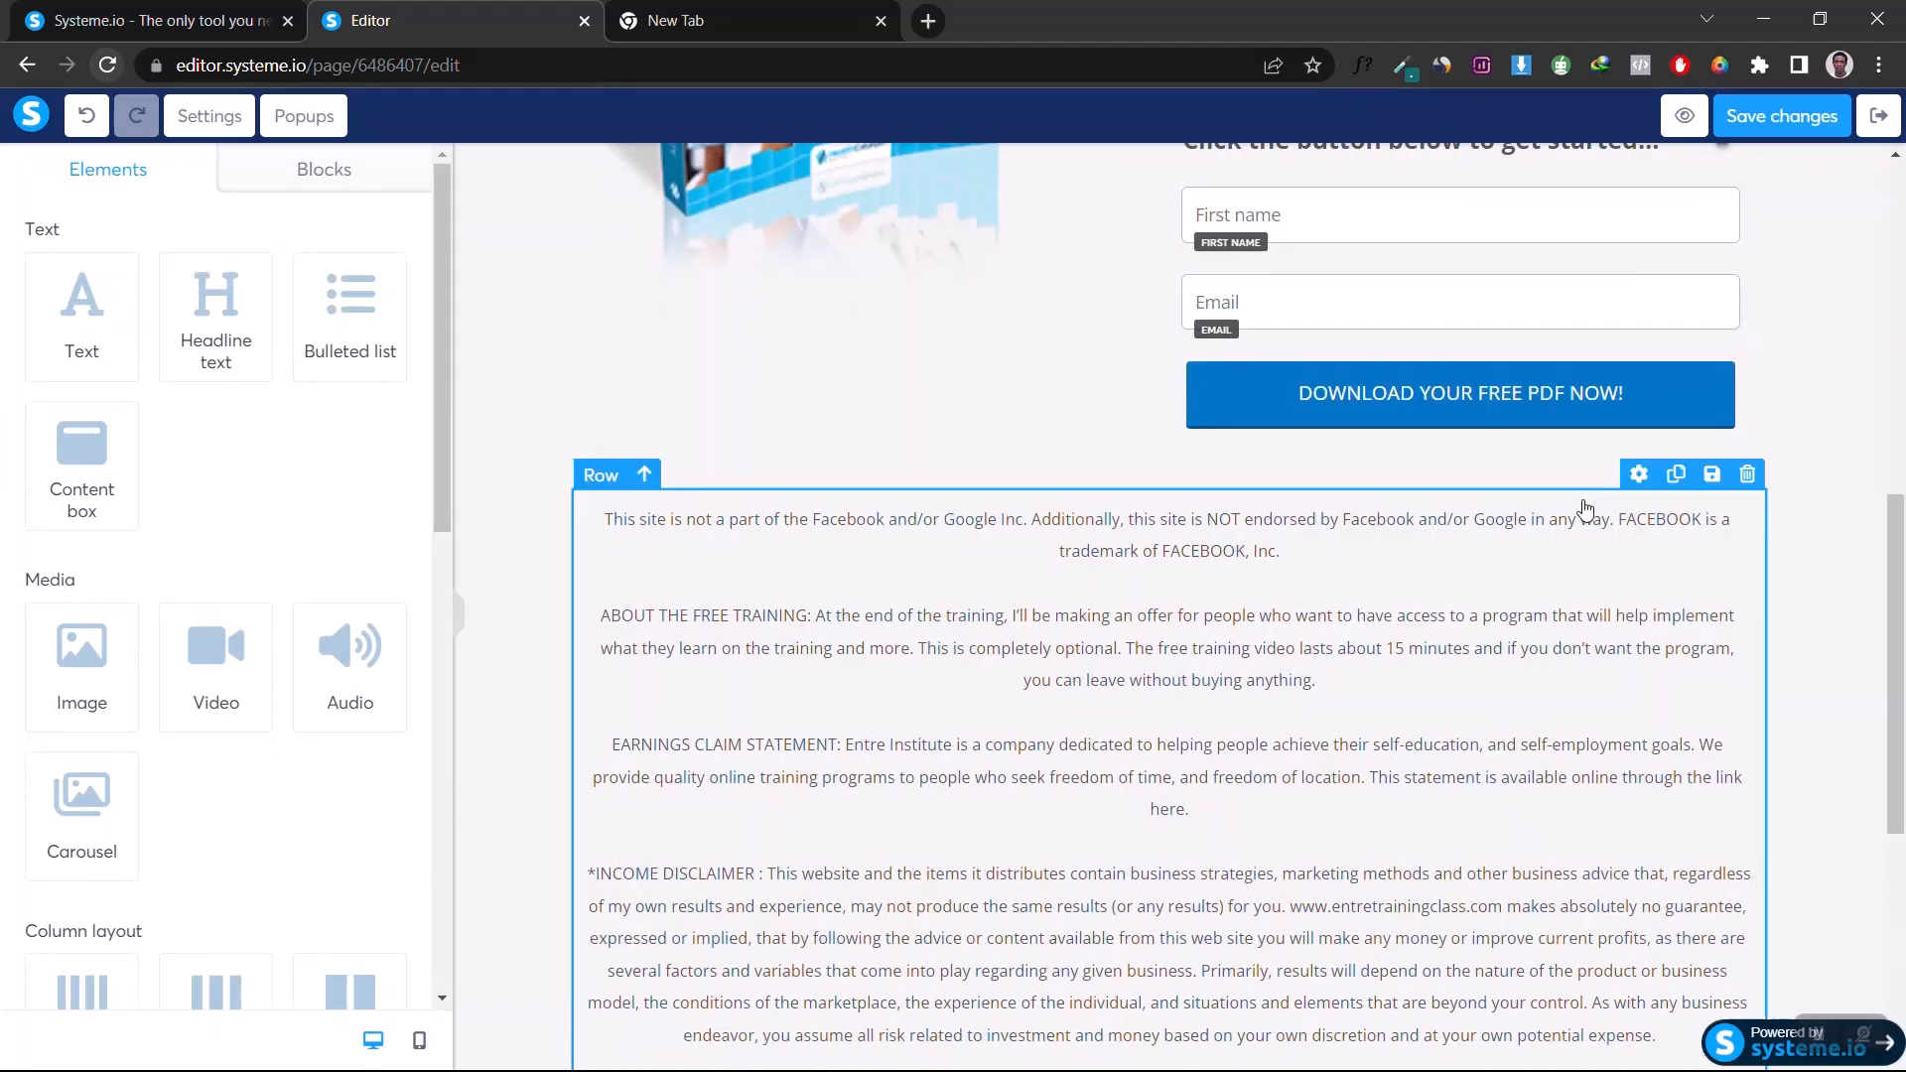
click(1635, 481)
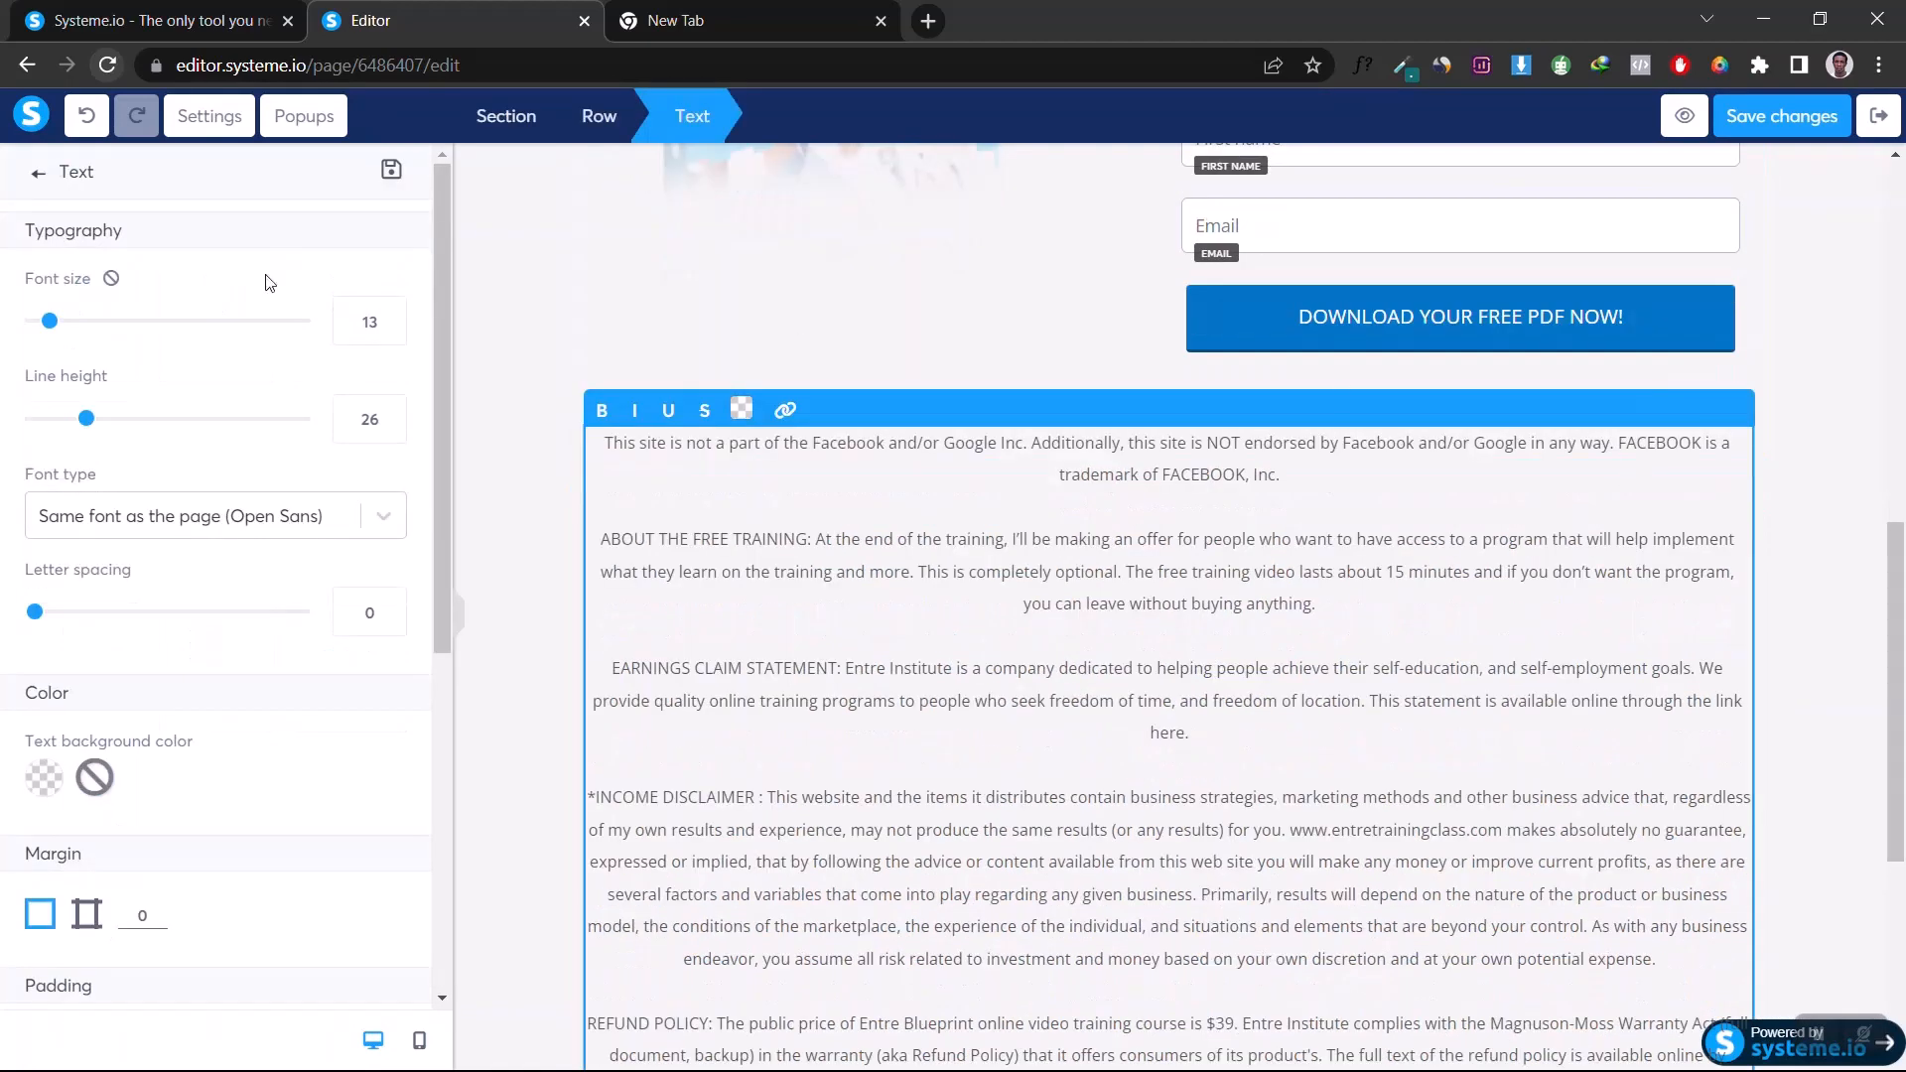
scroll(189, 525, down, 6)
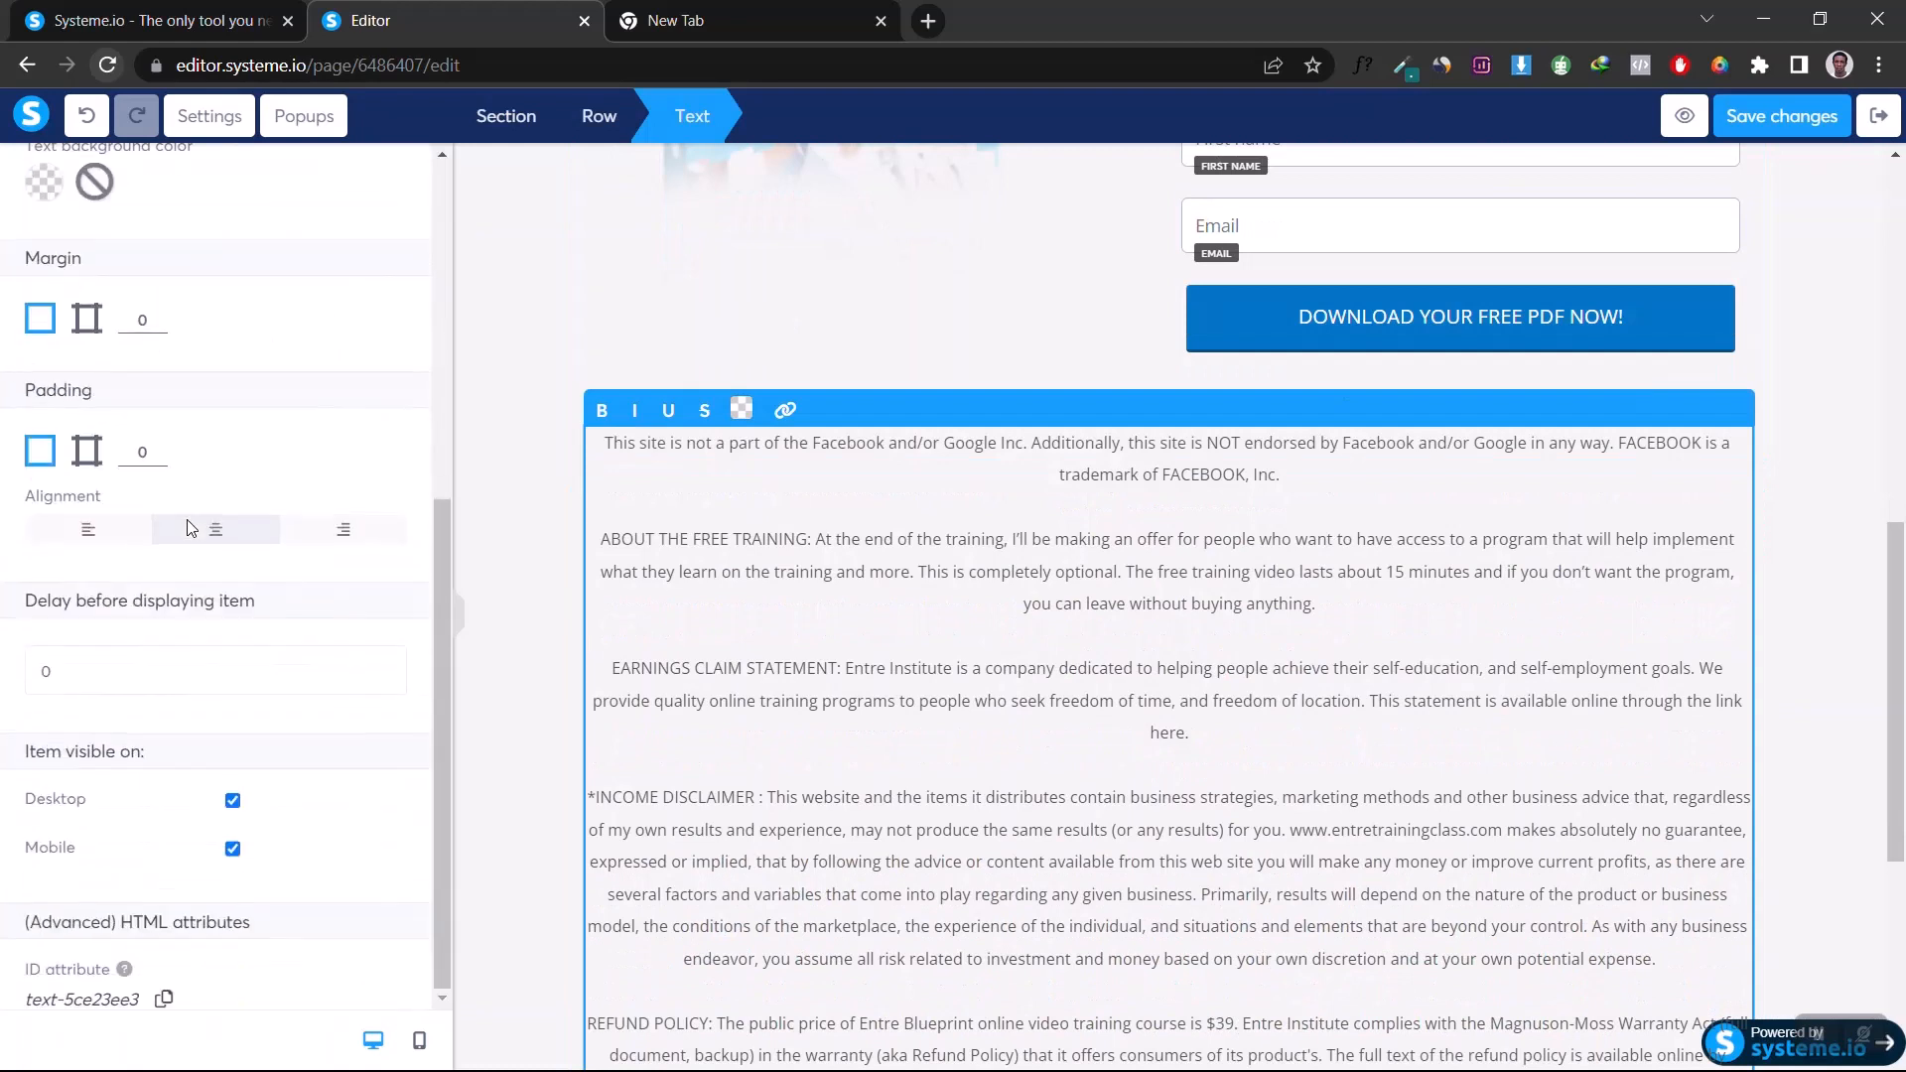
click(88, 456)
click(128, 452)
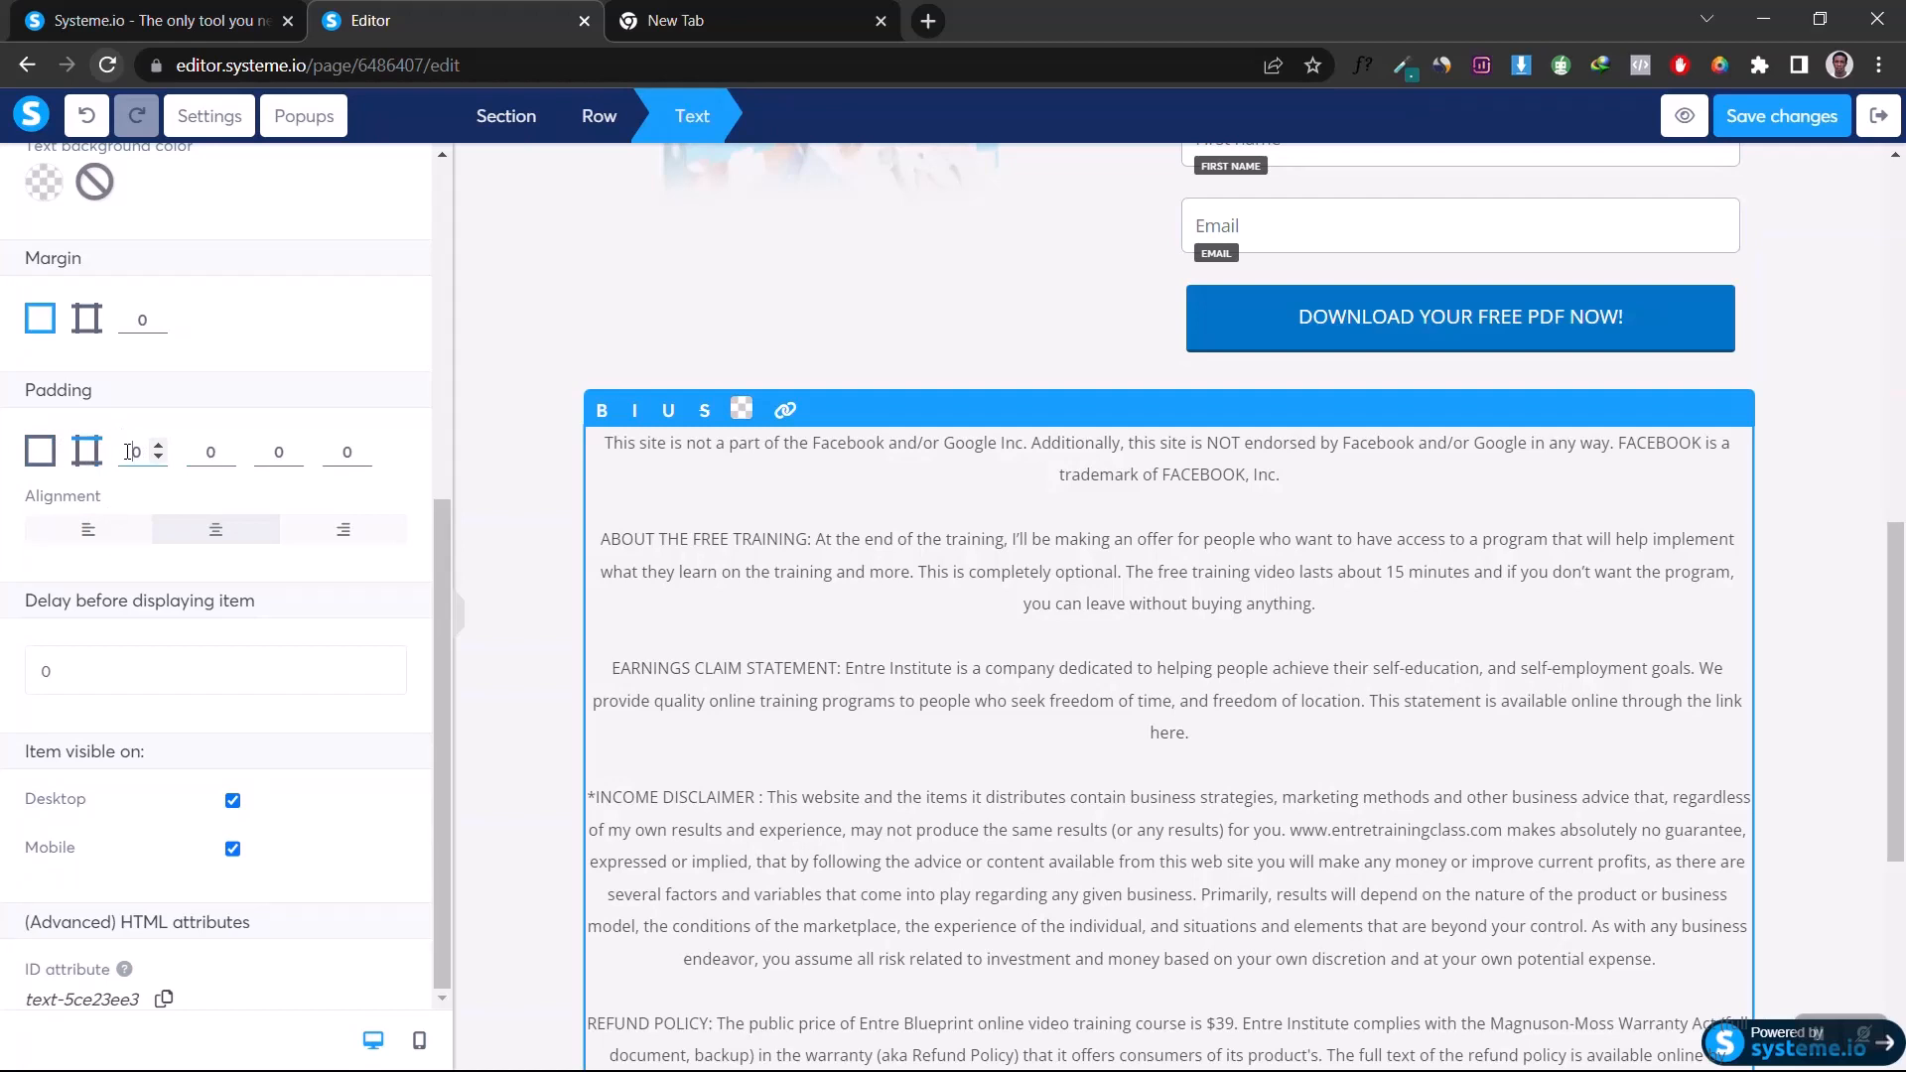
text(6)
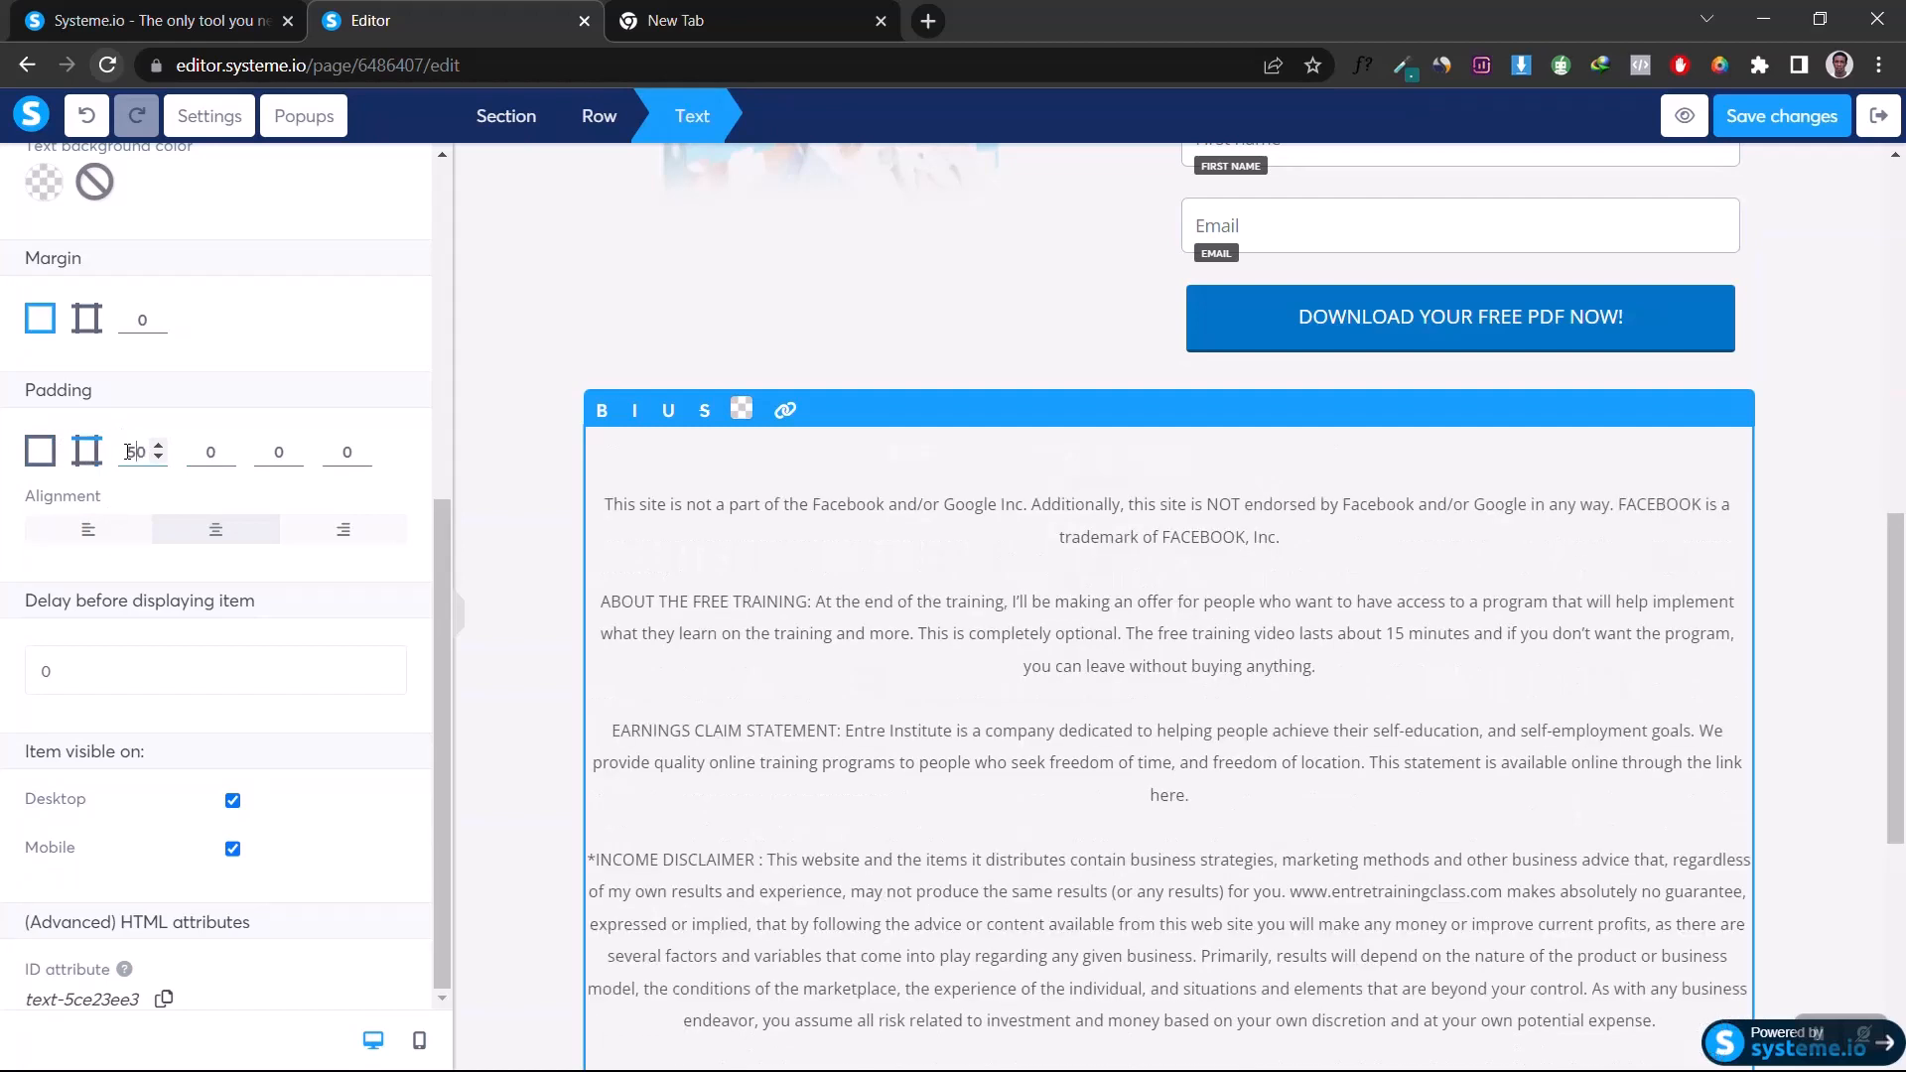
click(262, 453)
text(5)
click(1864, 387)
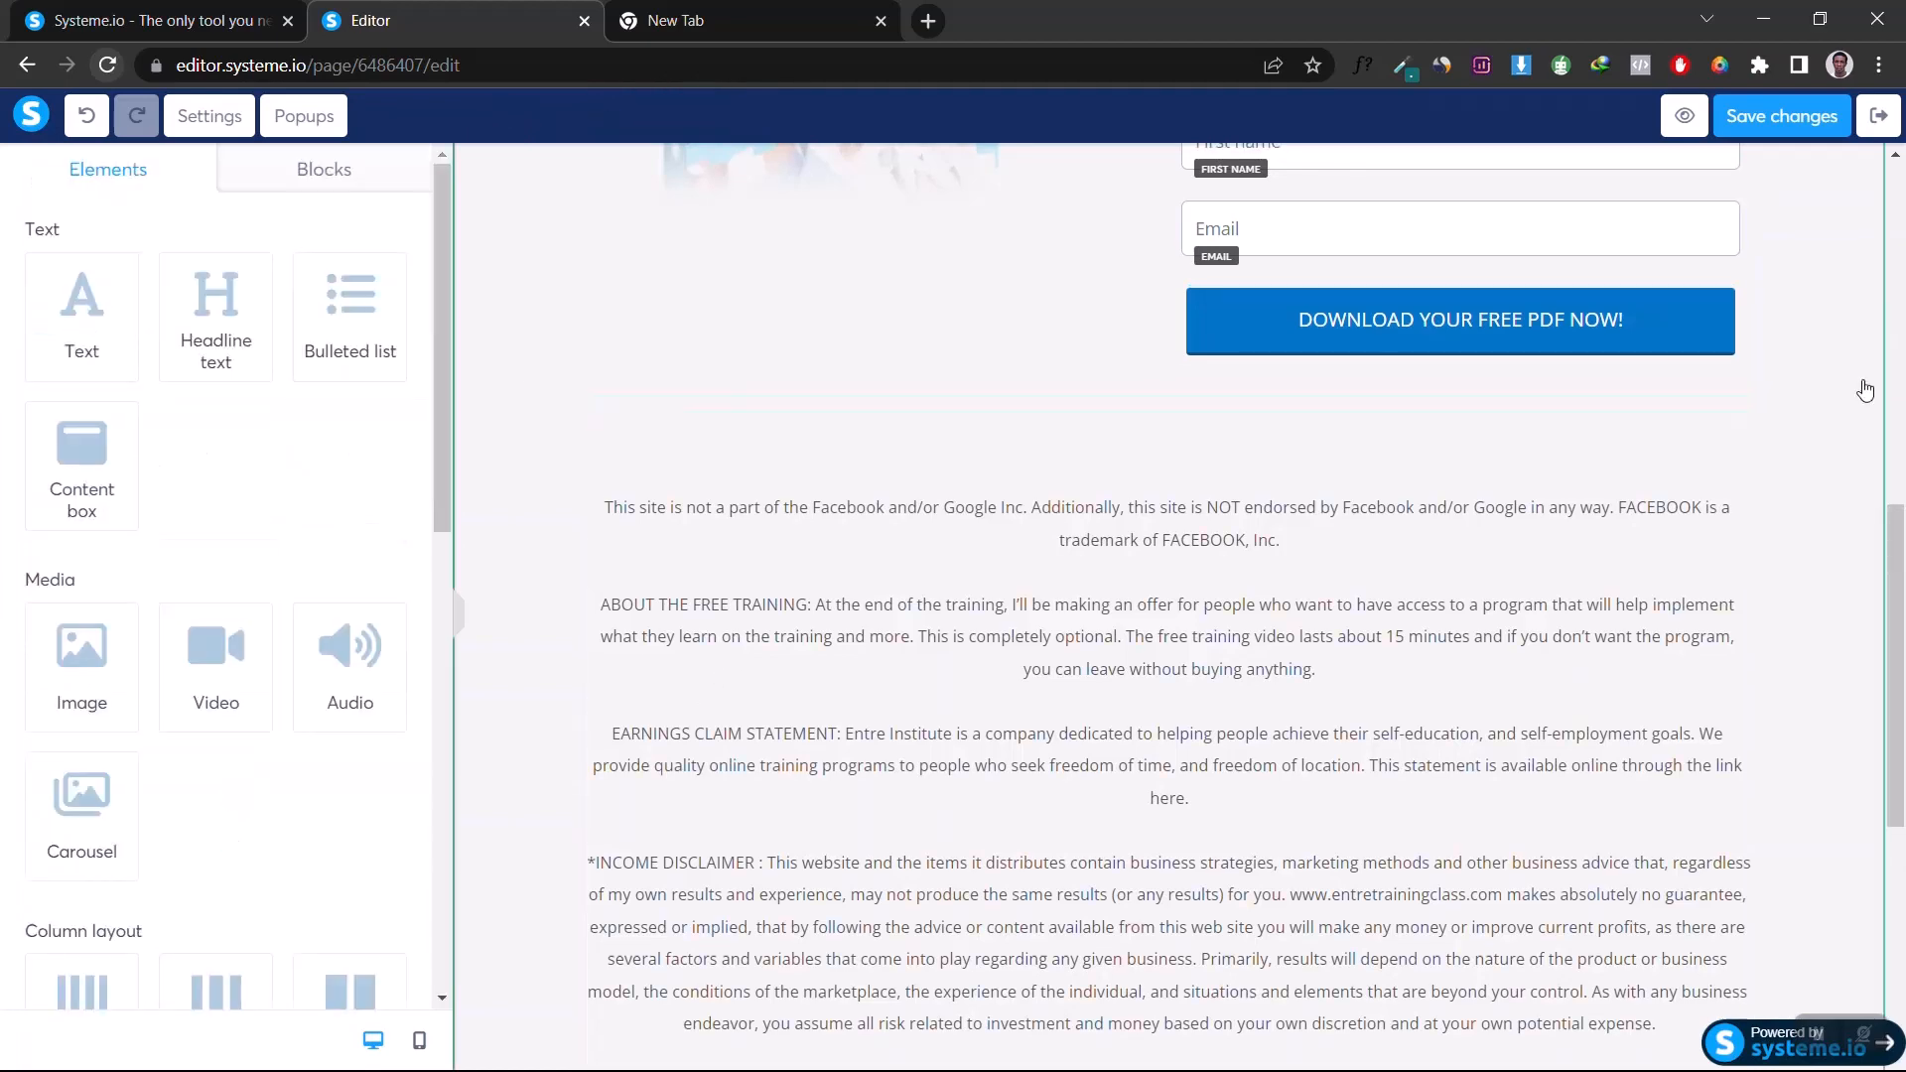
Step: Save the page changes and look over the squeeze page with the elements sidebar temporarily collapsed
scroll(1866, 390, up, 5)
scroll(1865, 387, up, 5)
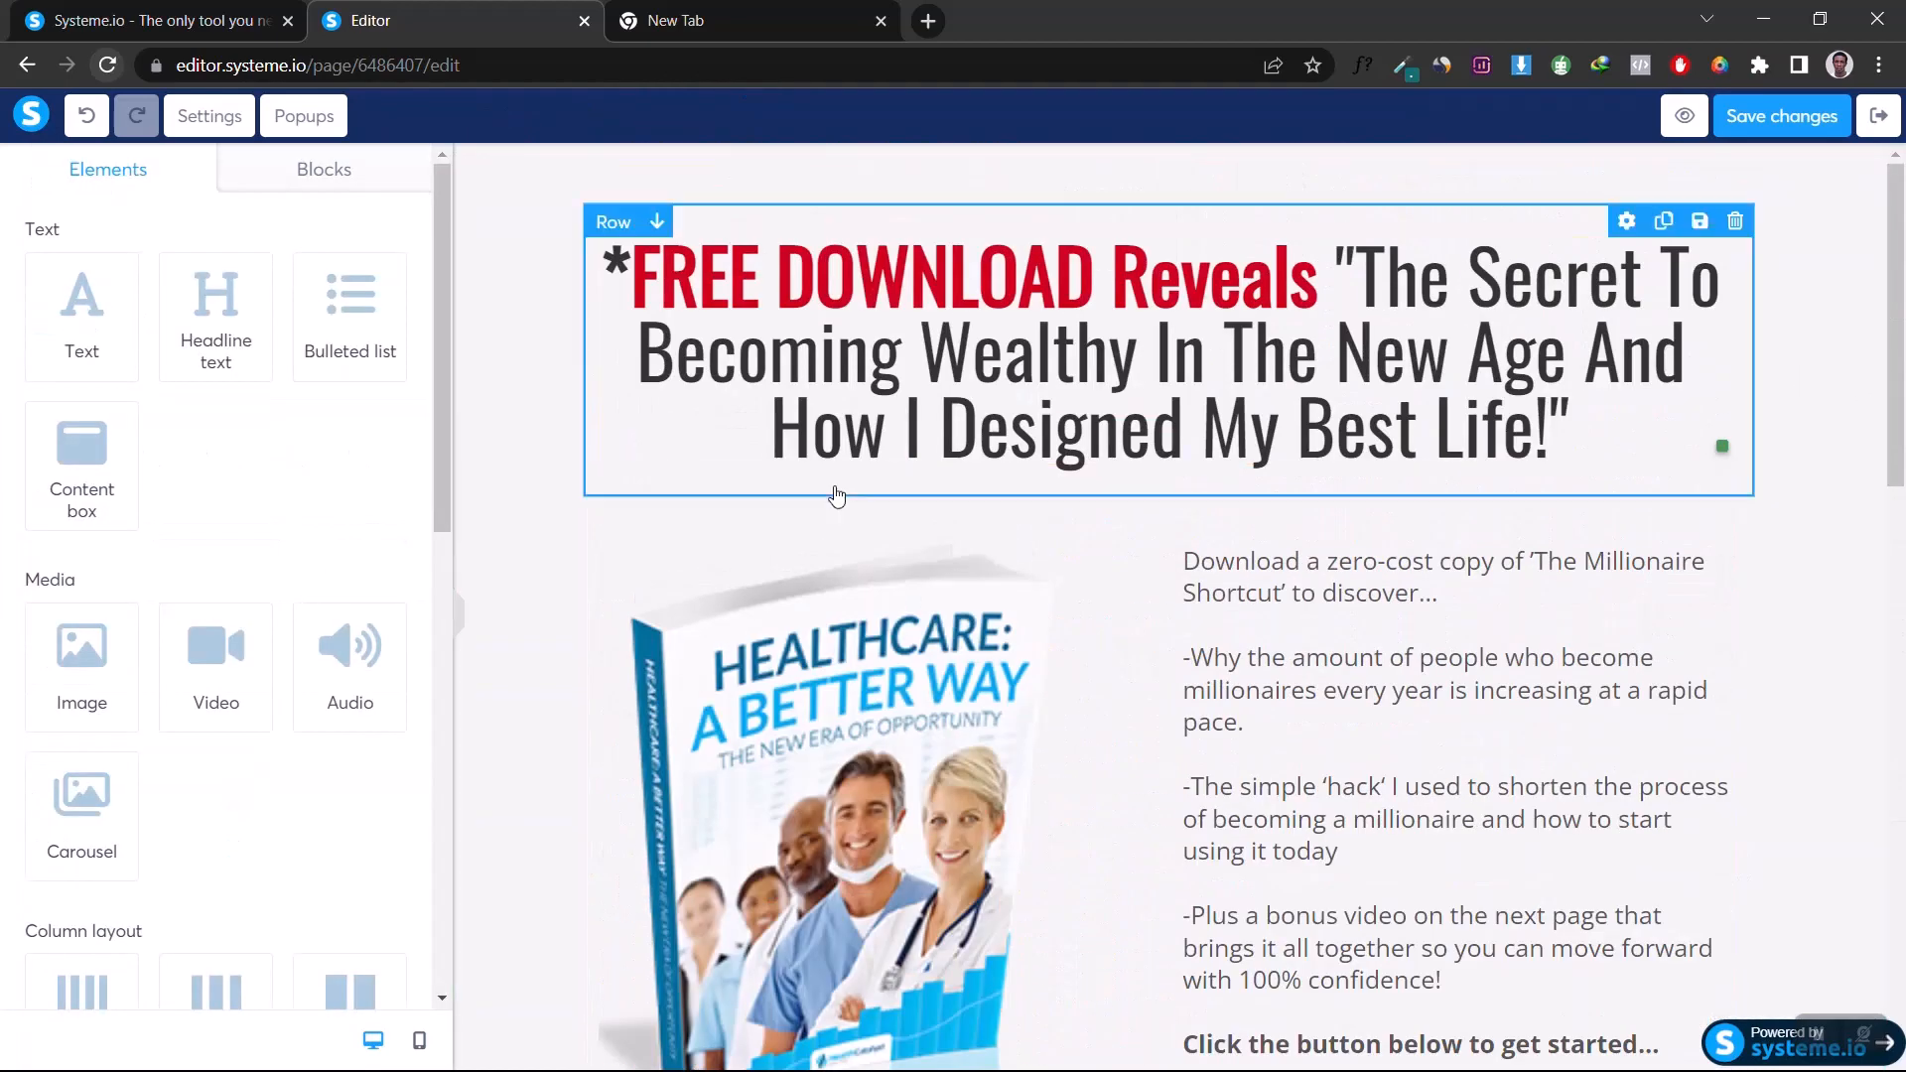
click(1794, 130)
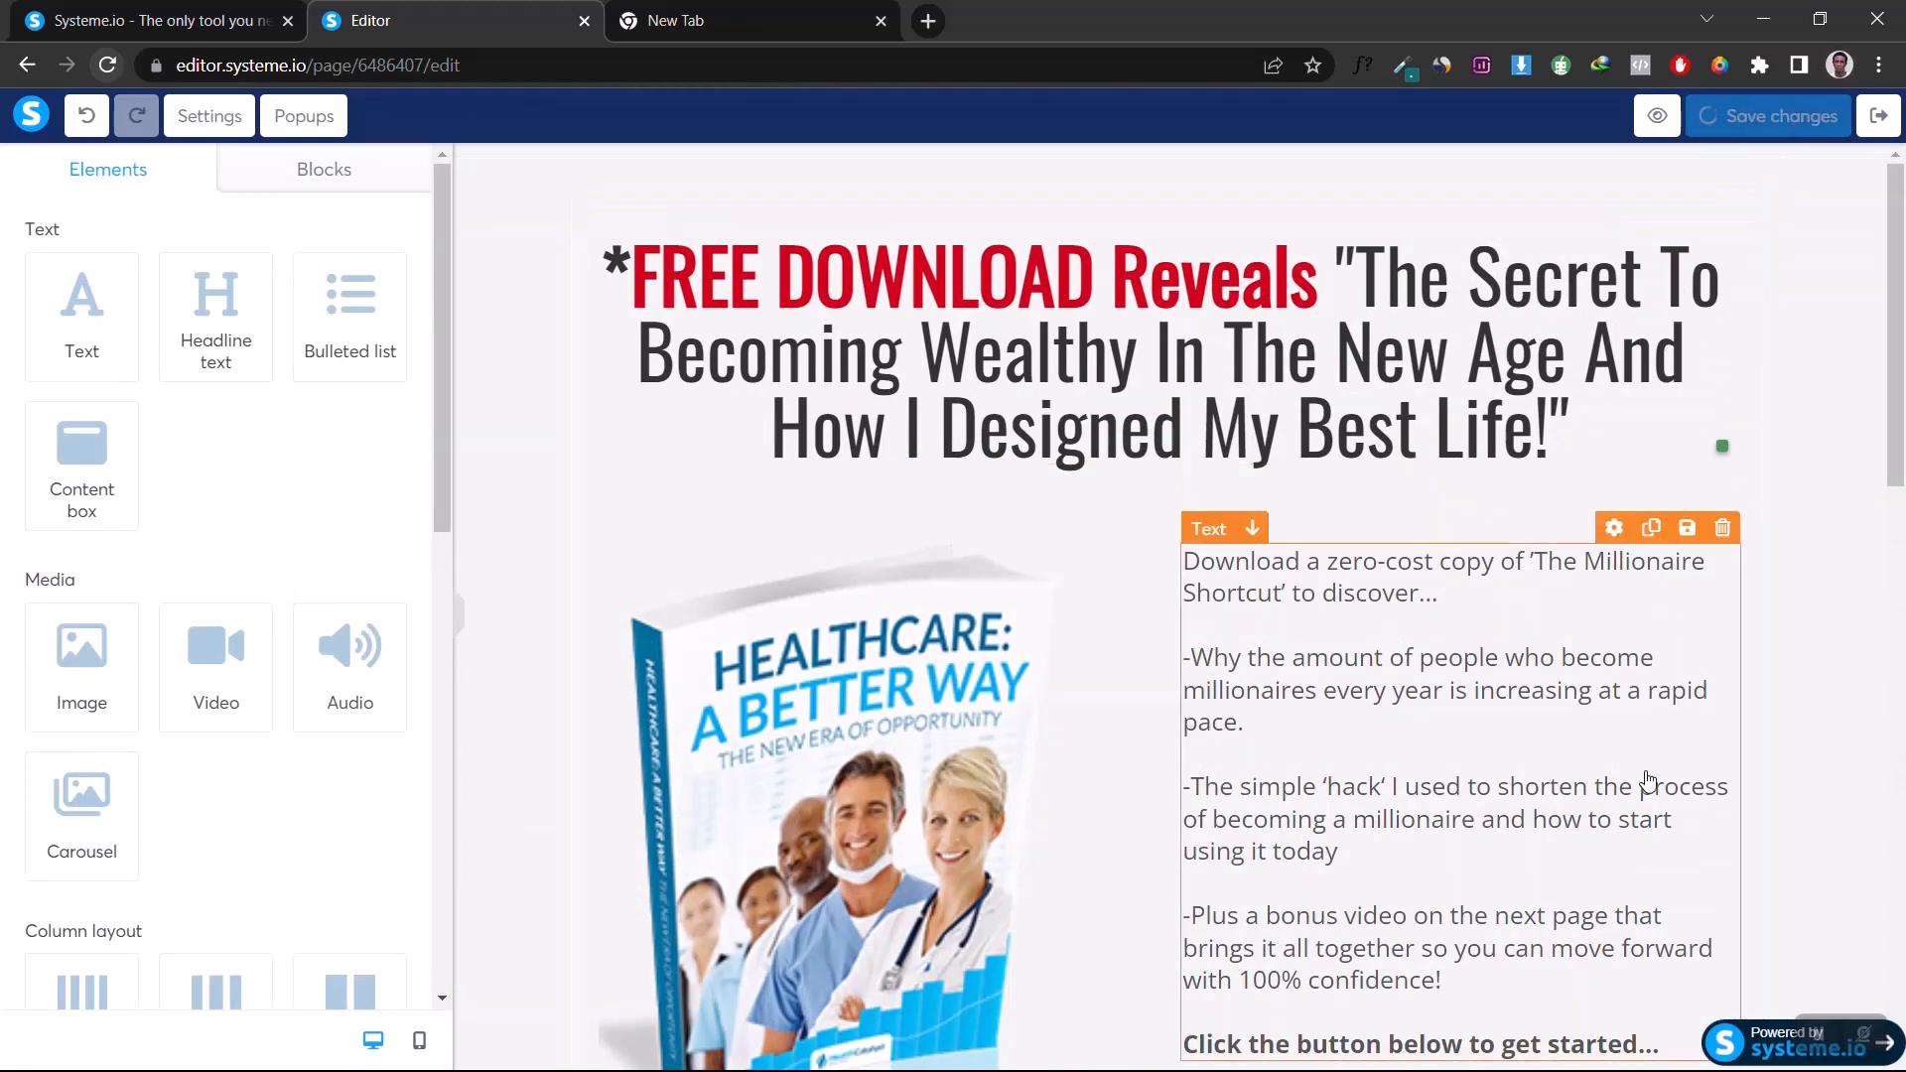
click(459, 621)
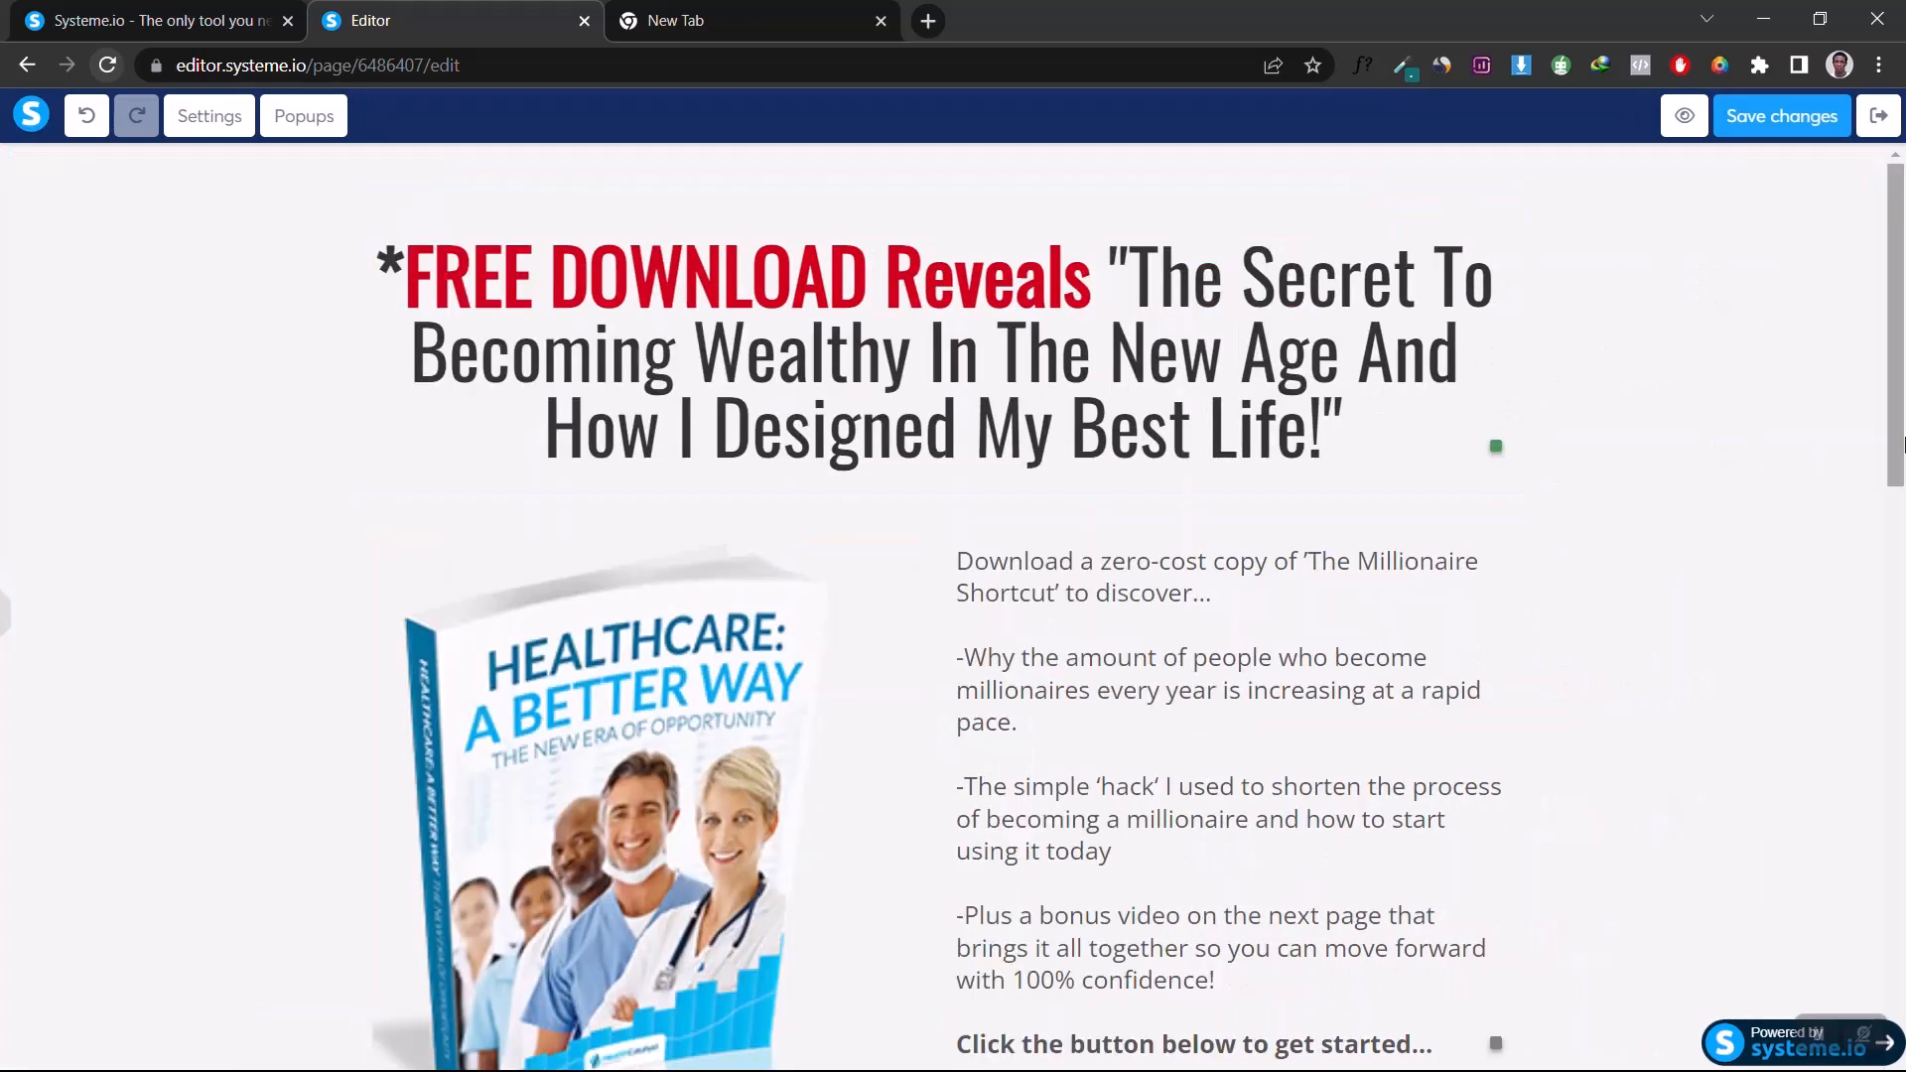
scroll(1901, 536, down, 3)
drag(1902, 537, 1899, 368)
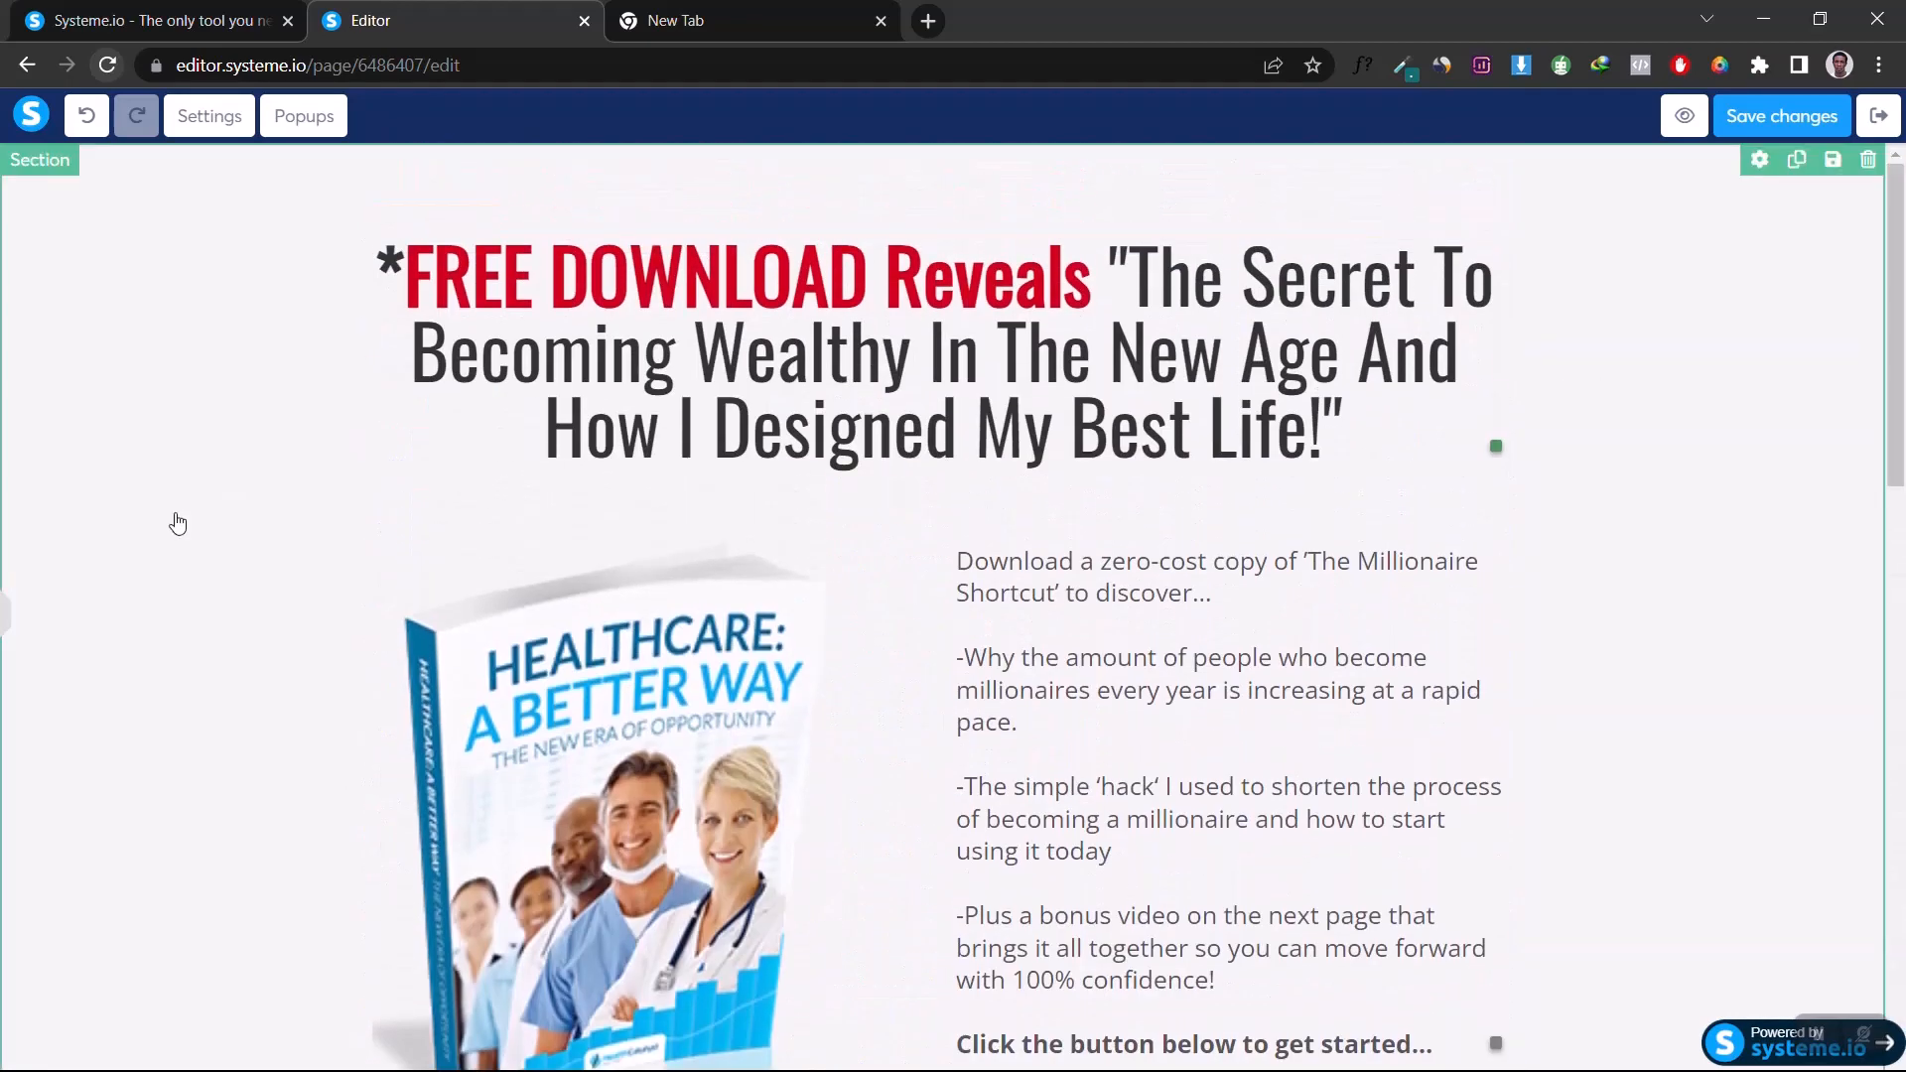
click(5, 629)
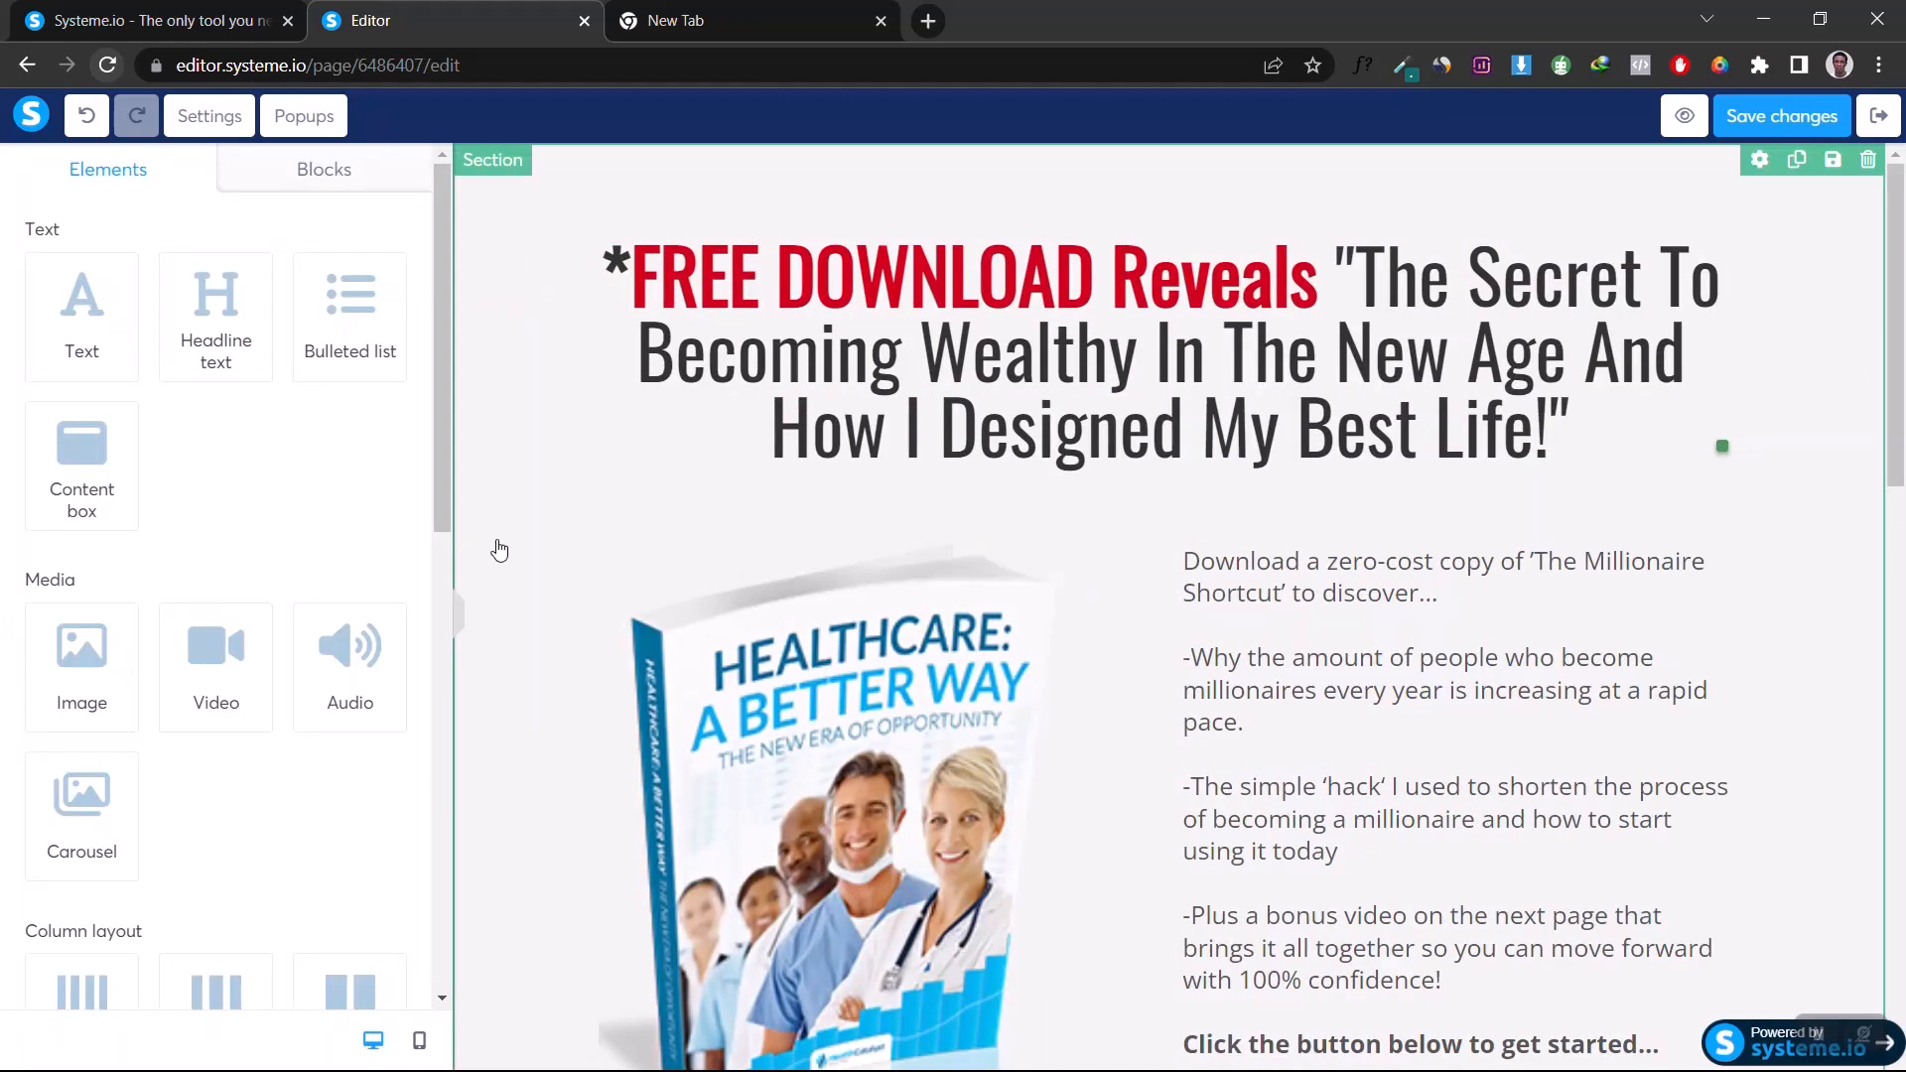
Step: Switch the editor to the mobile view and open the settings of the section containing the headline
click(421, 1042)
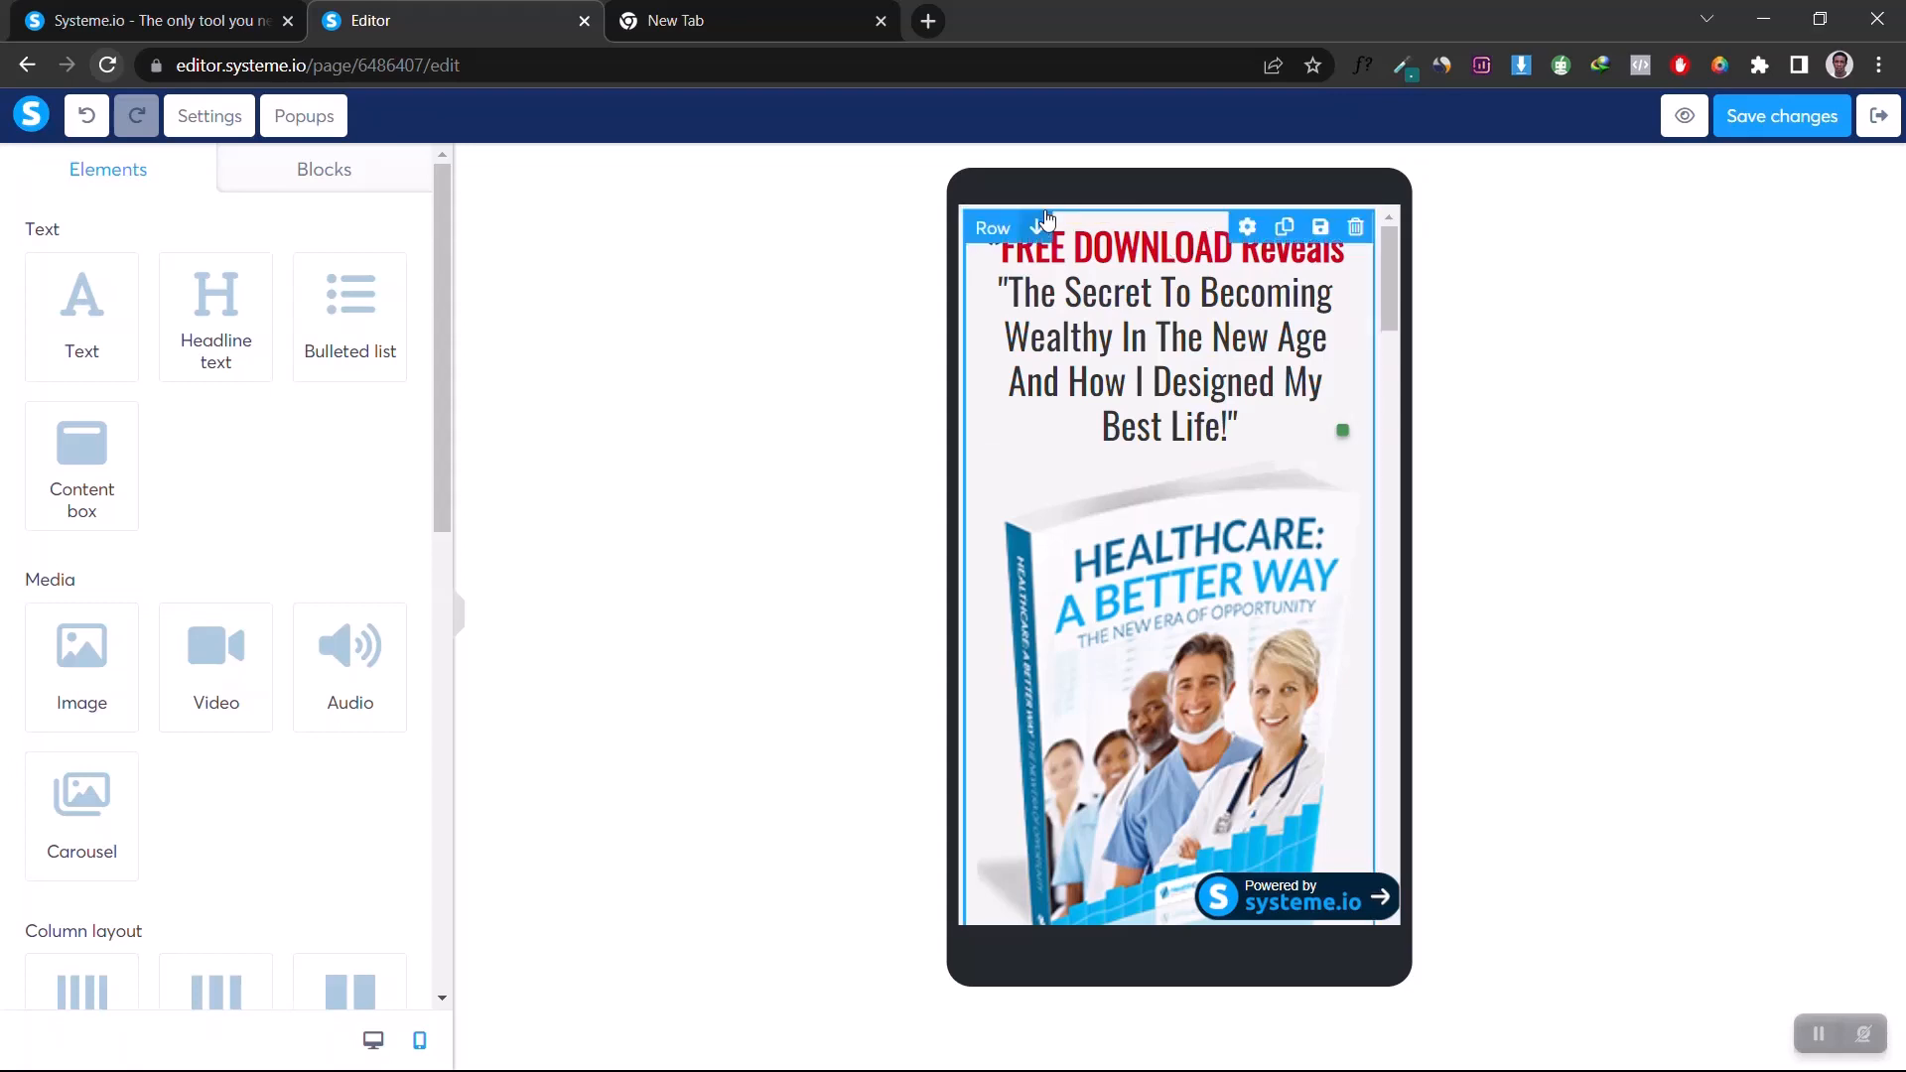
click(1253, 221)
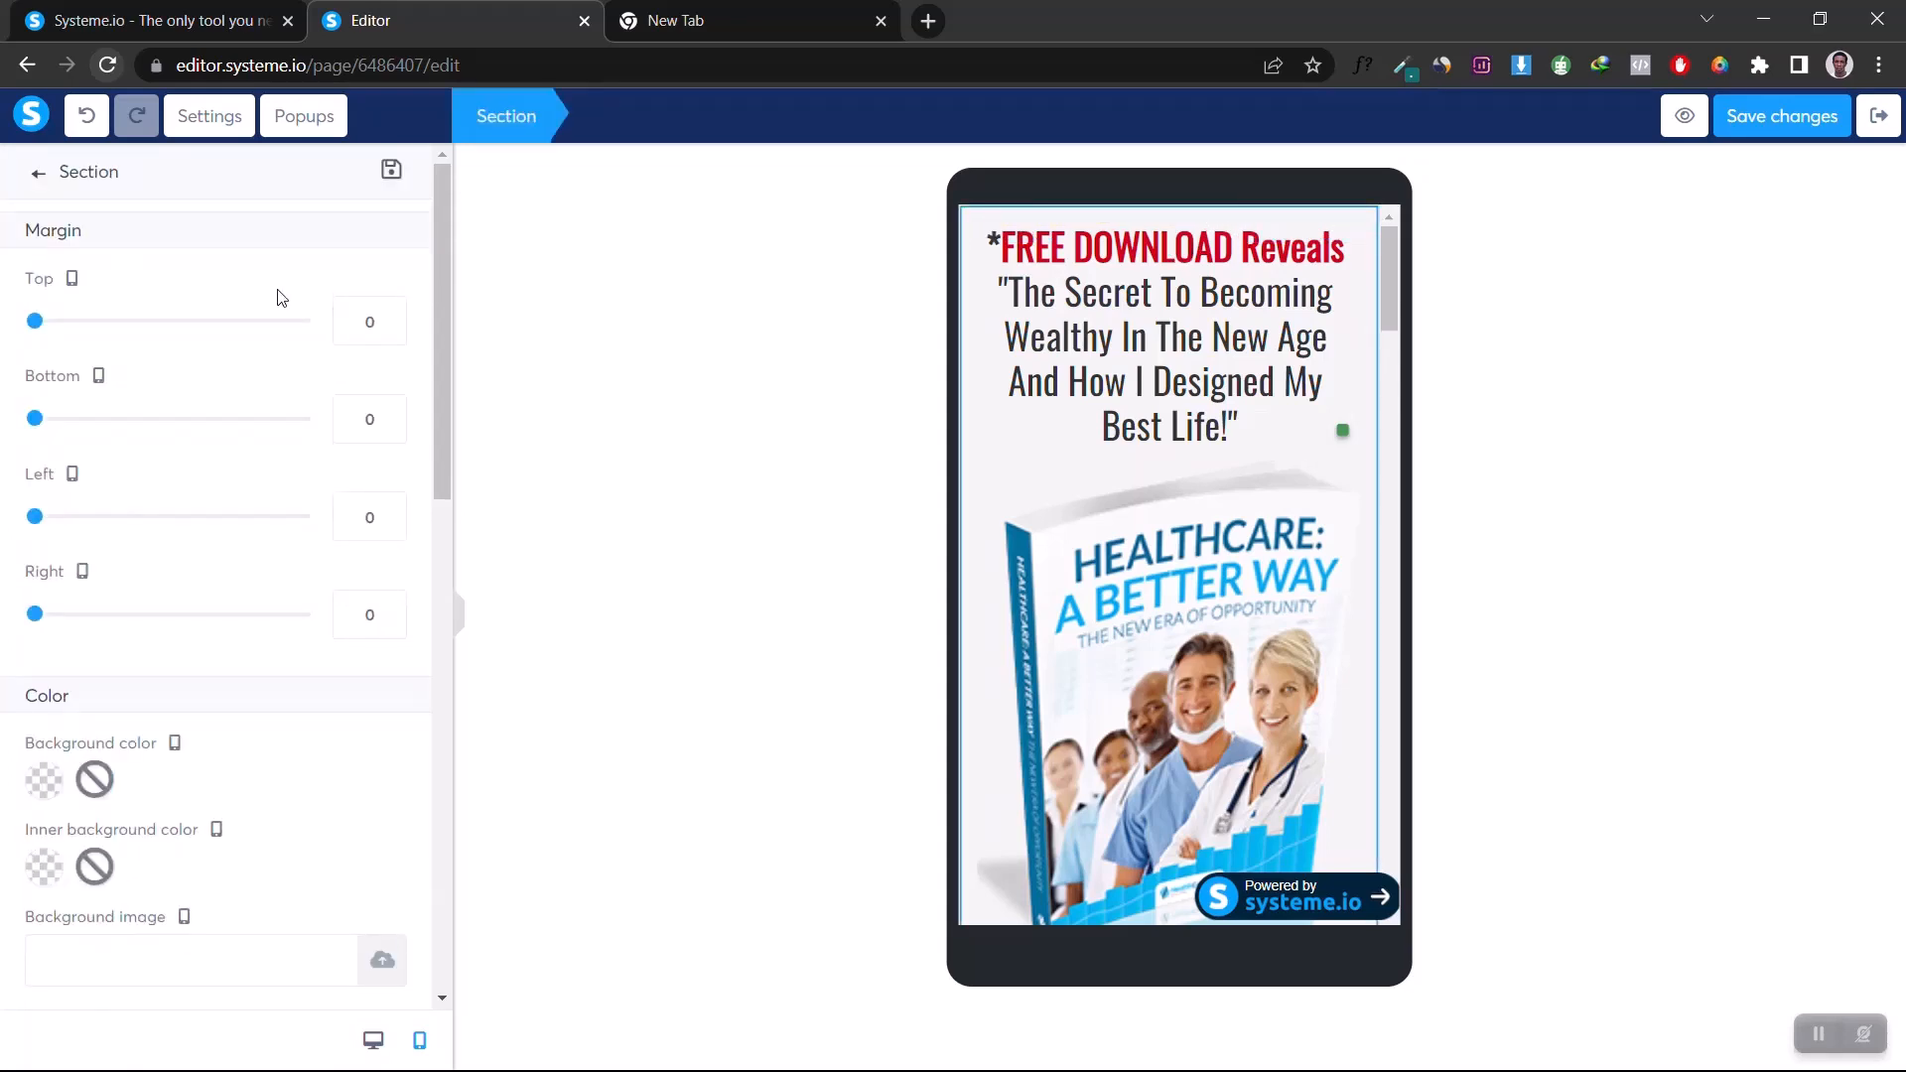
click(360, 321)
text(4)
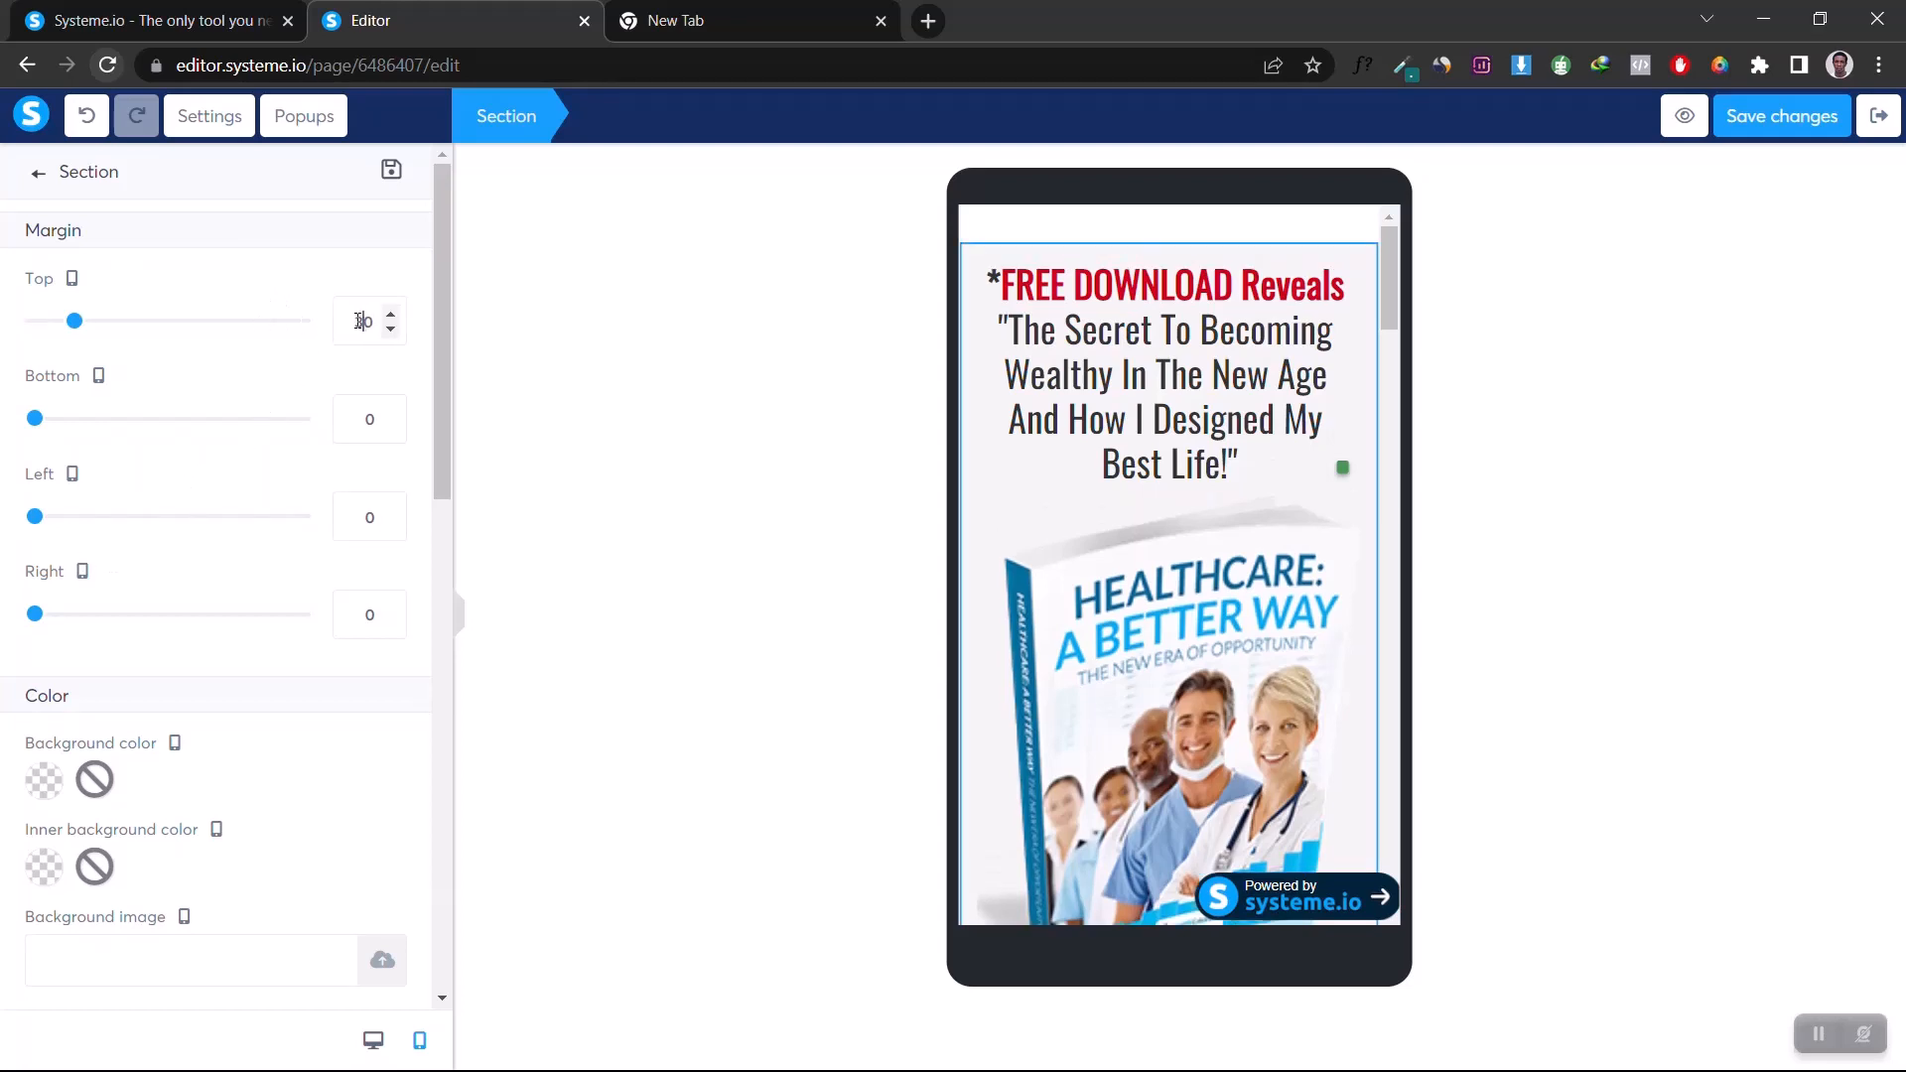
key(BackSpace)
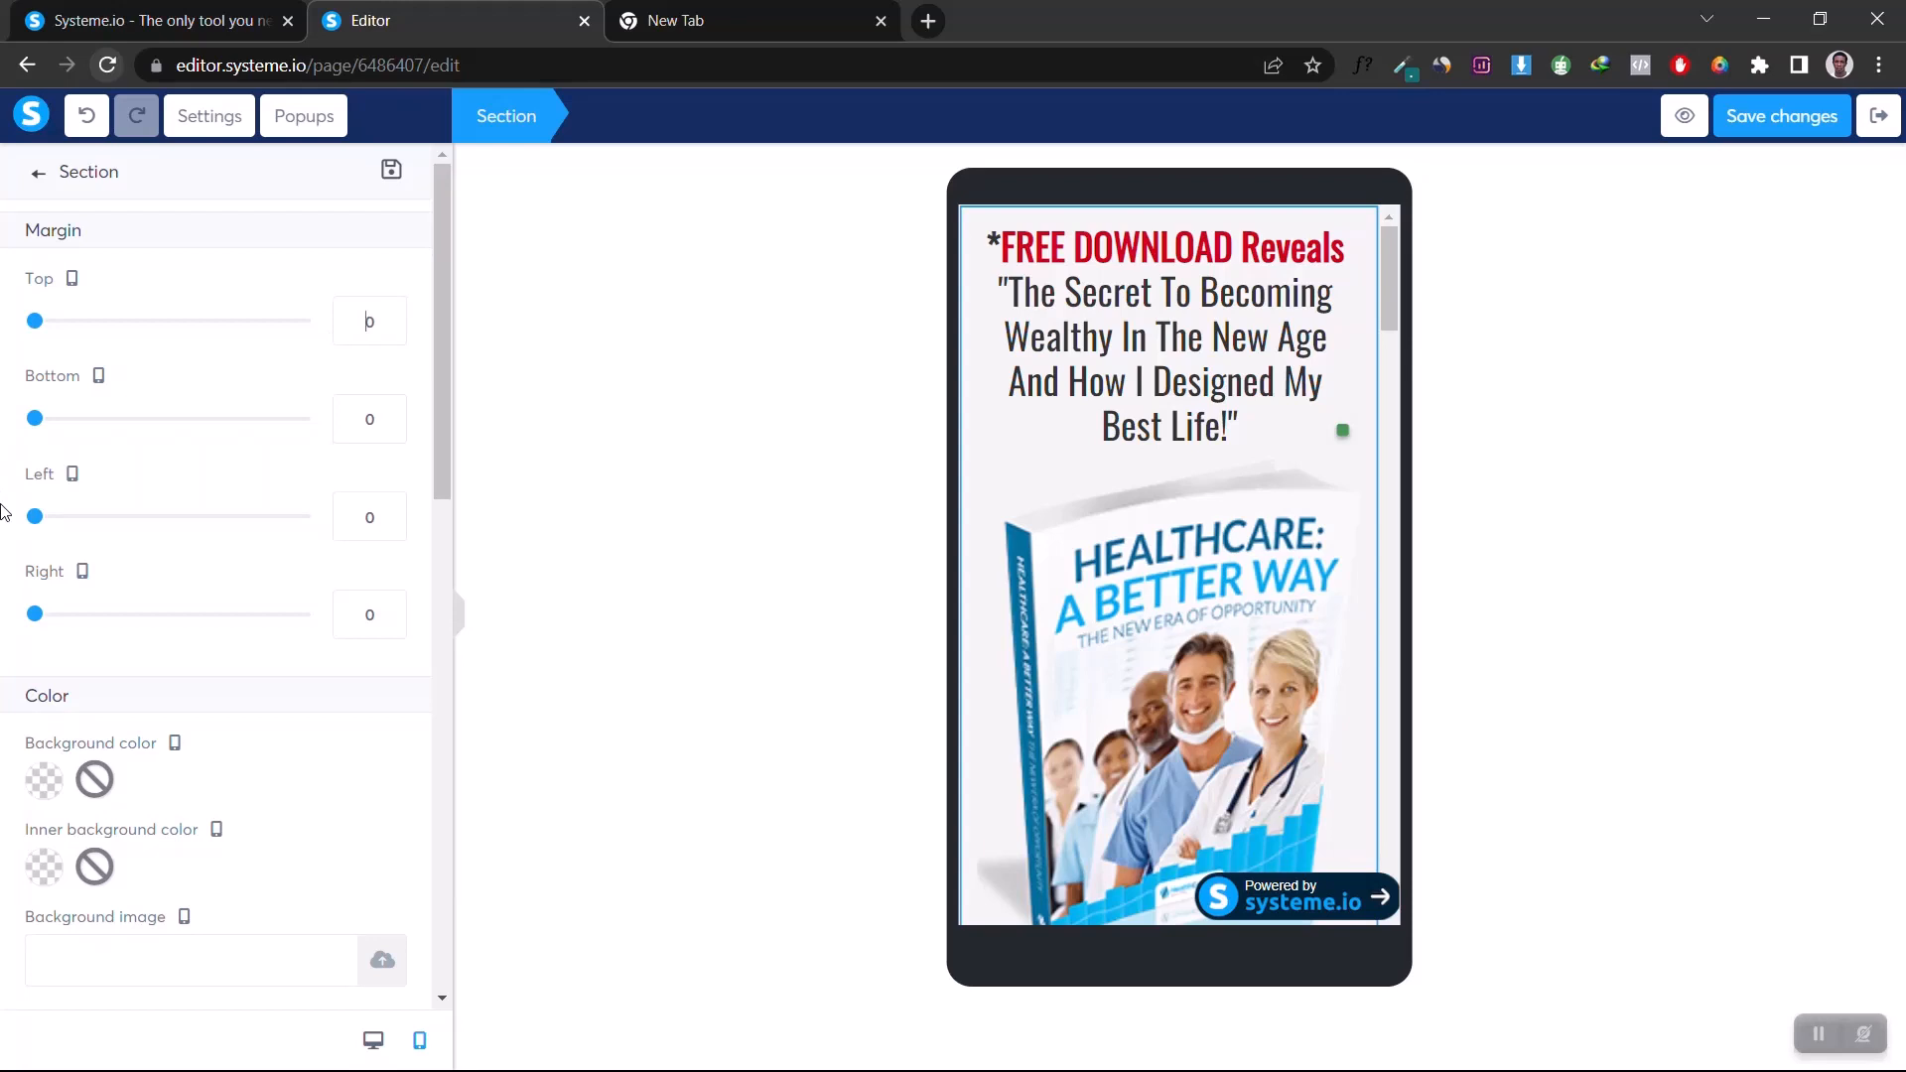
Step: Set the section's top padding to 50 for the mobile layout
scroll(359, 596, down, 5)
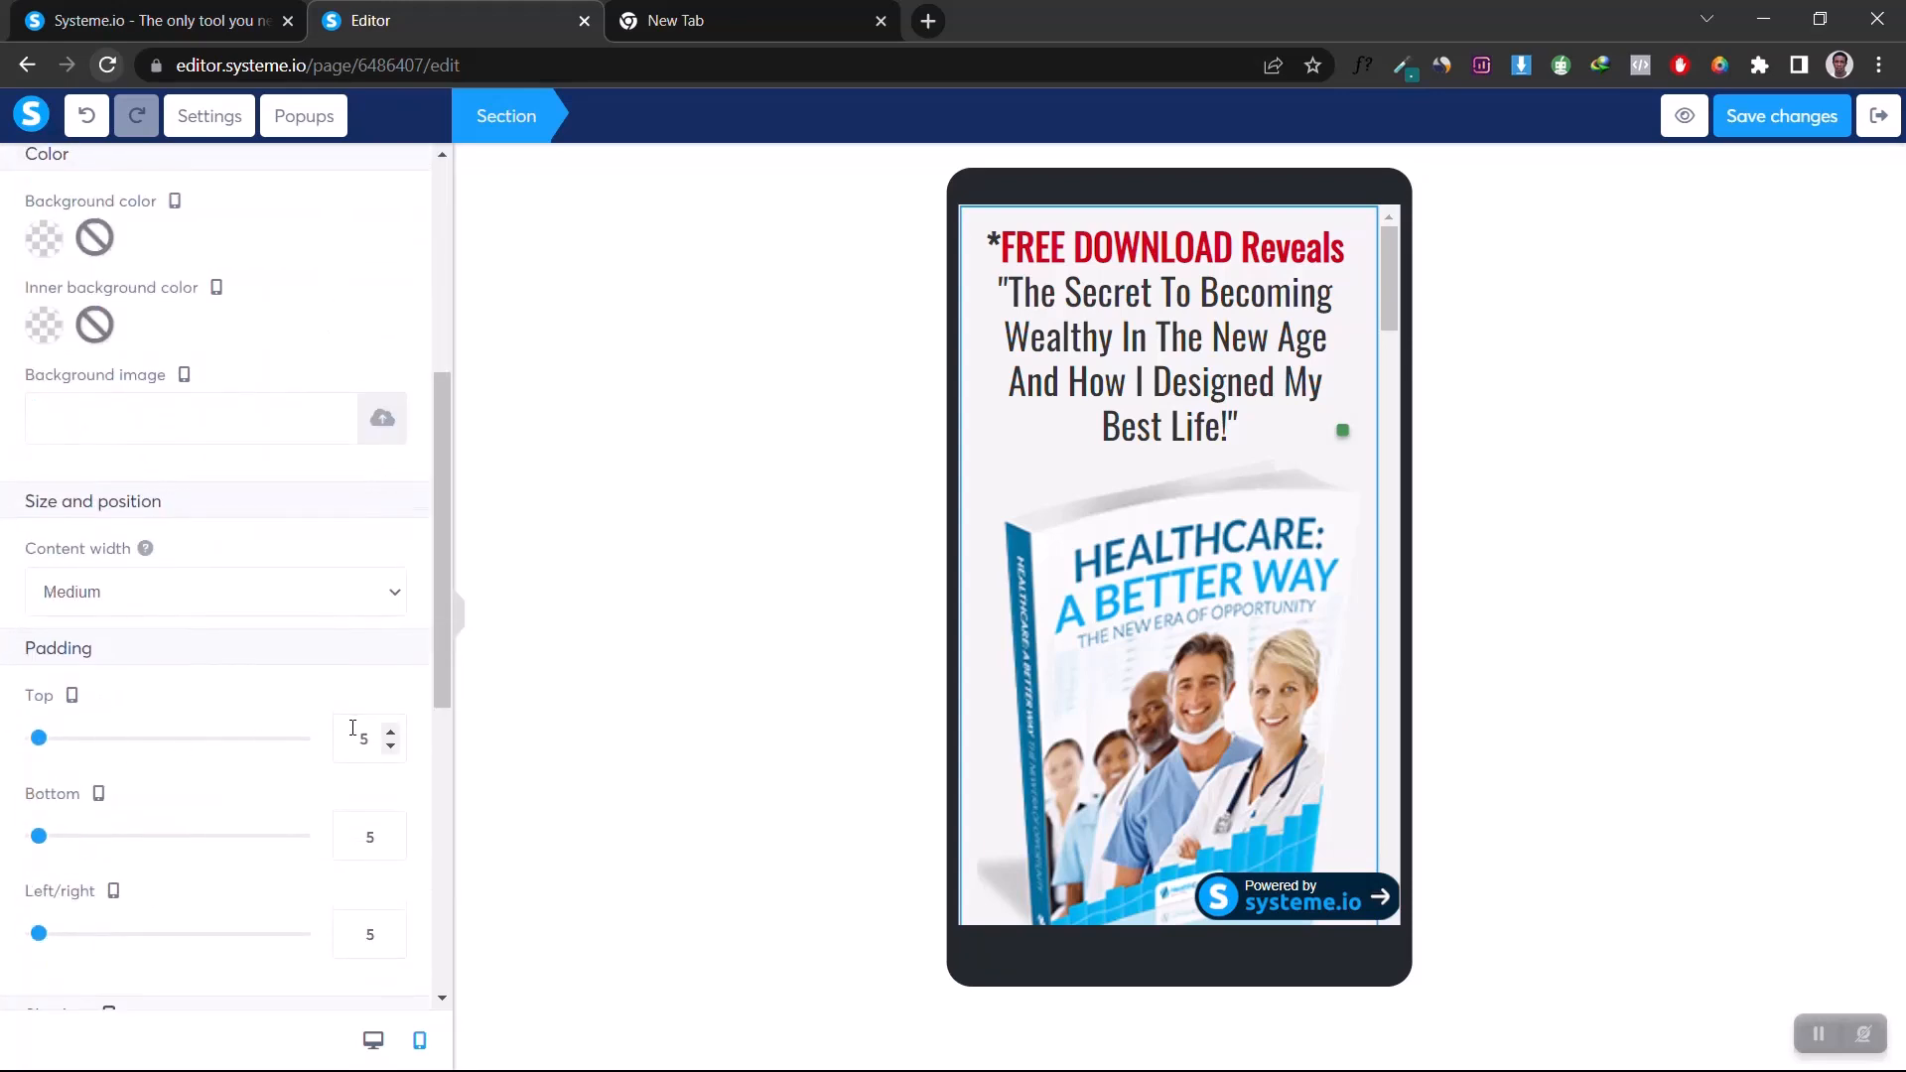
click(369, 737)
text(0)
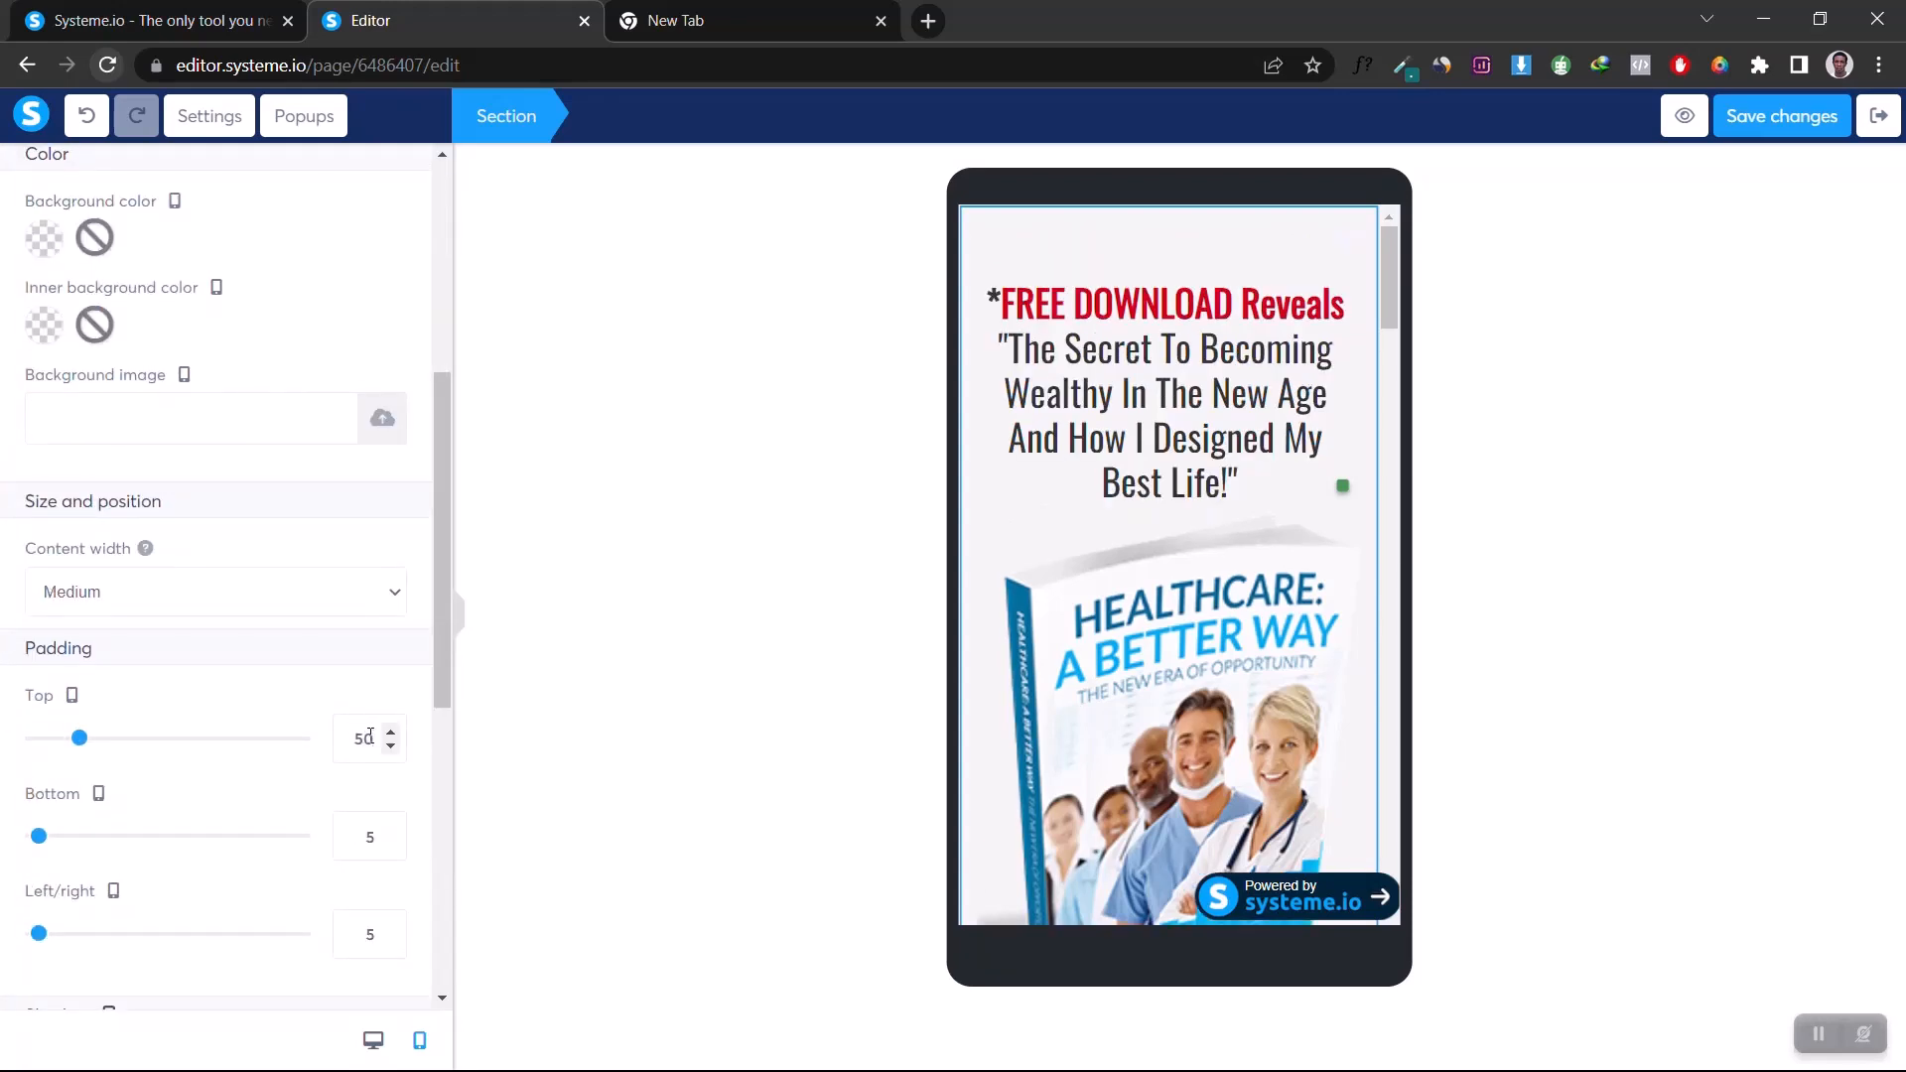
text(0)
Step: Reduce the ebook cover image's size to 214 in the mobile layout
click(1289, 558)
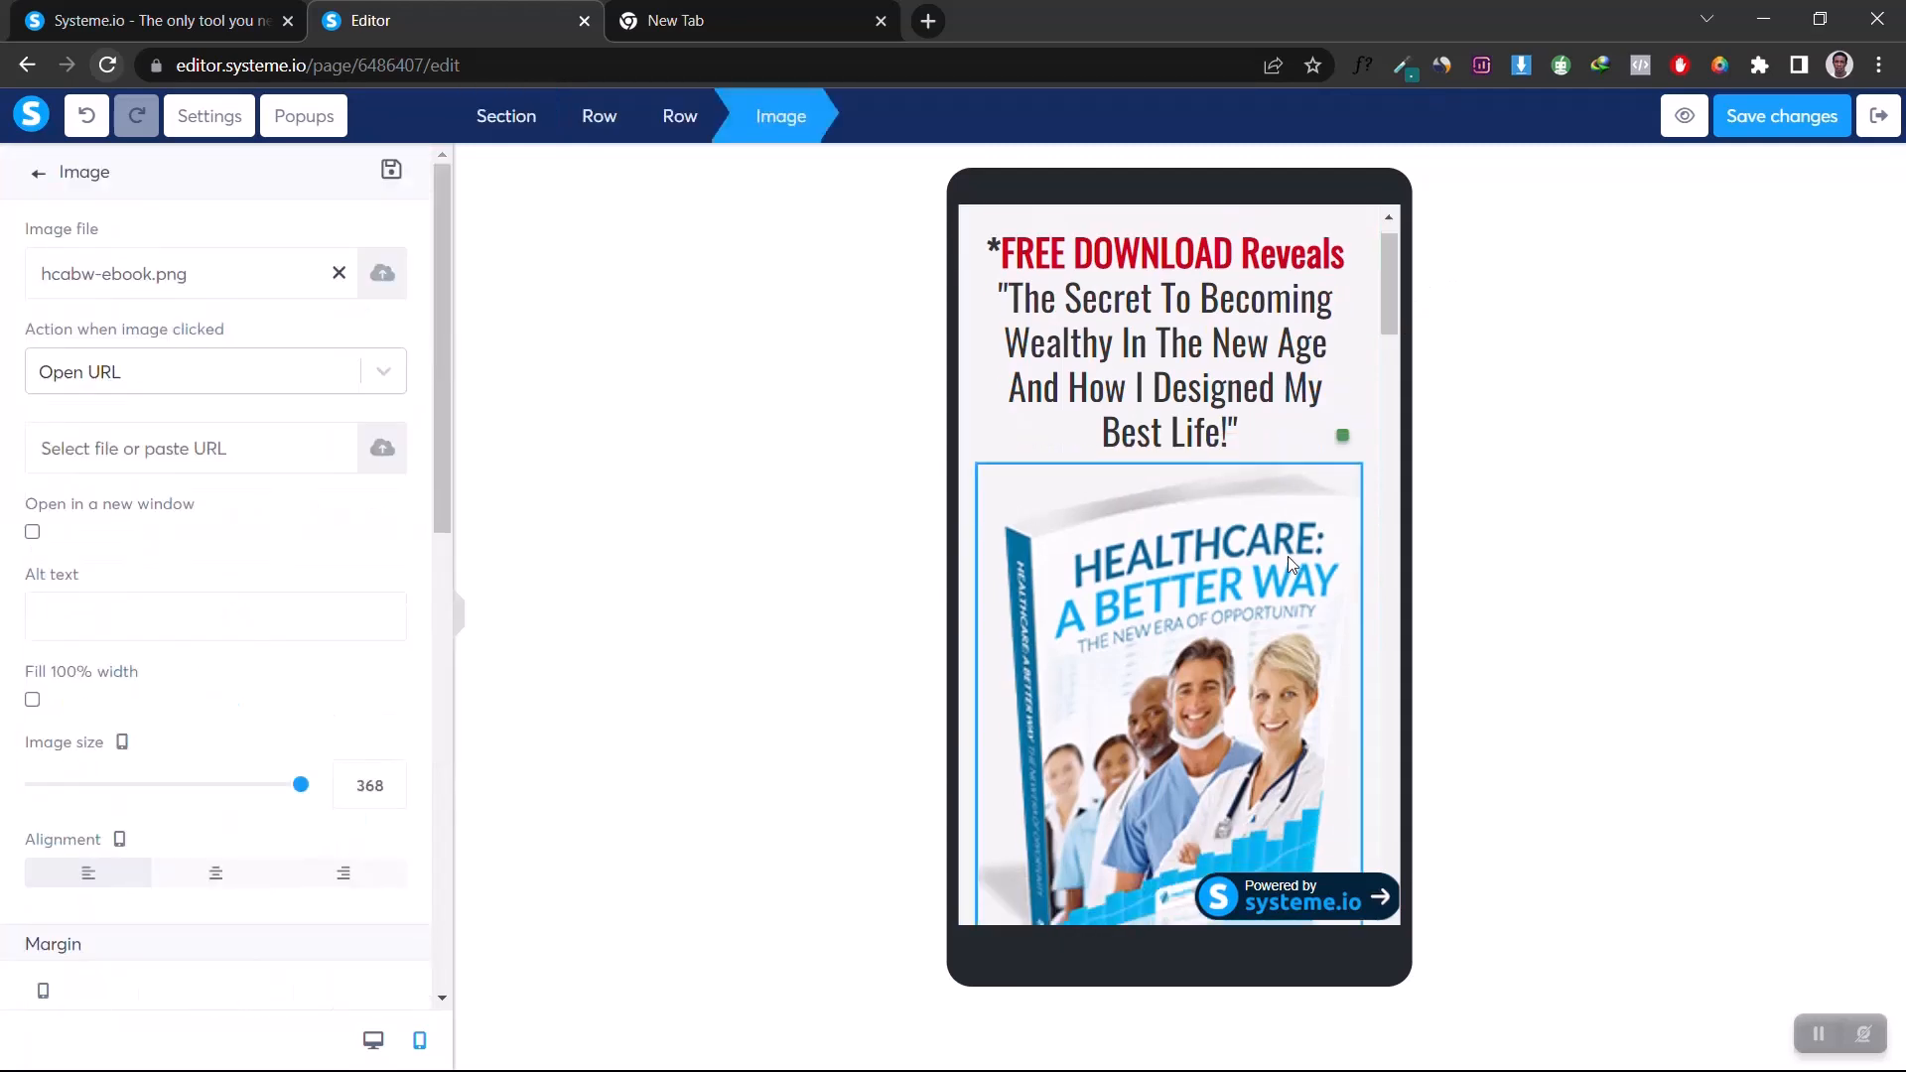
click(1218, 493)
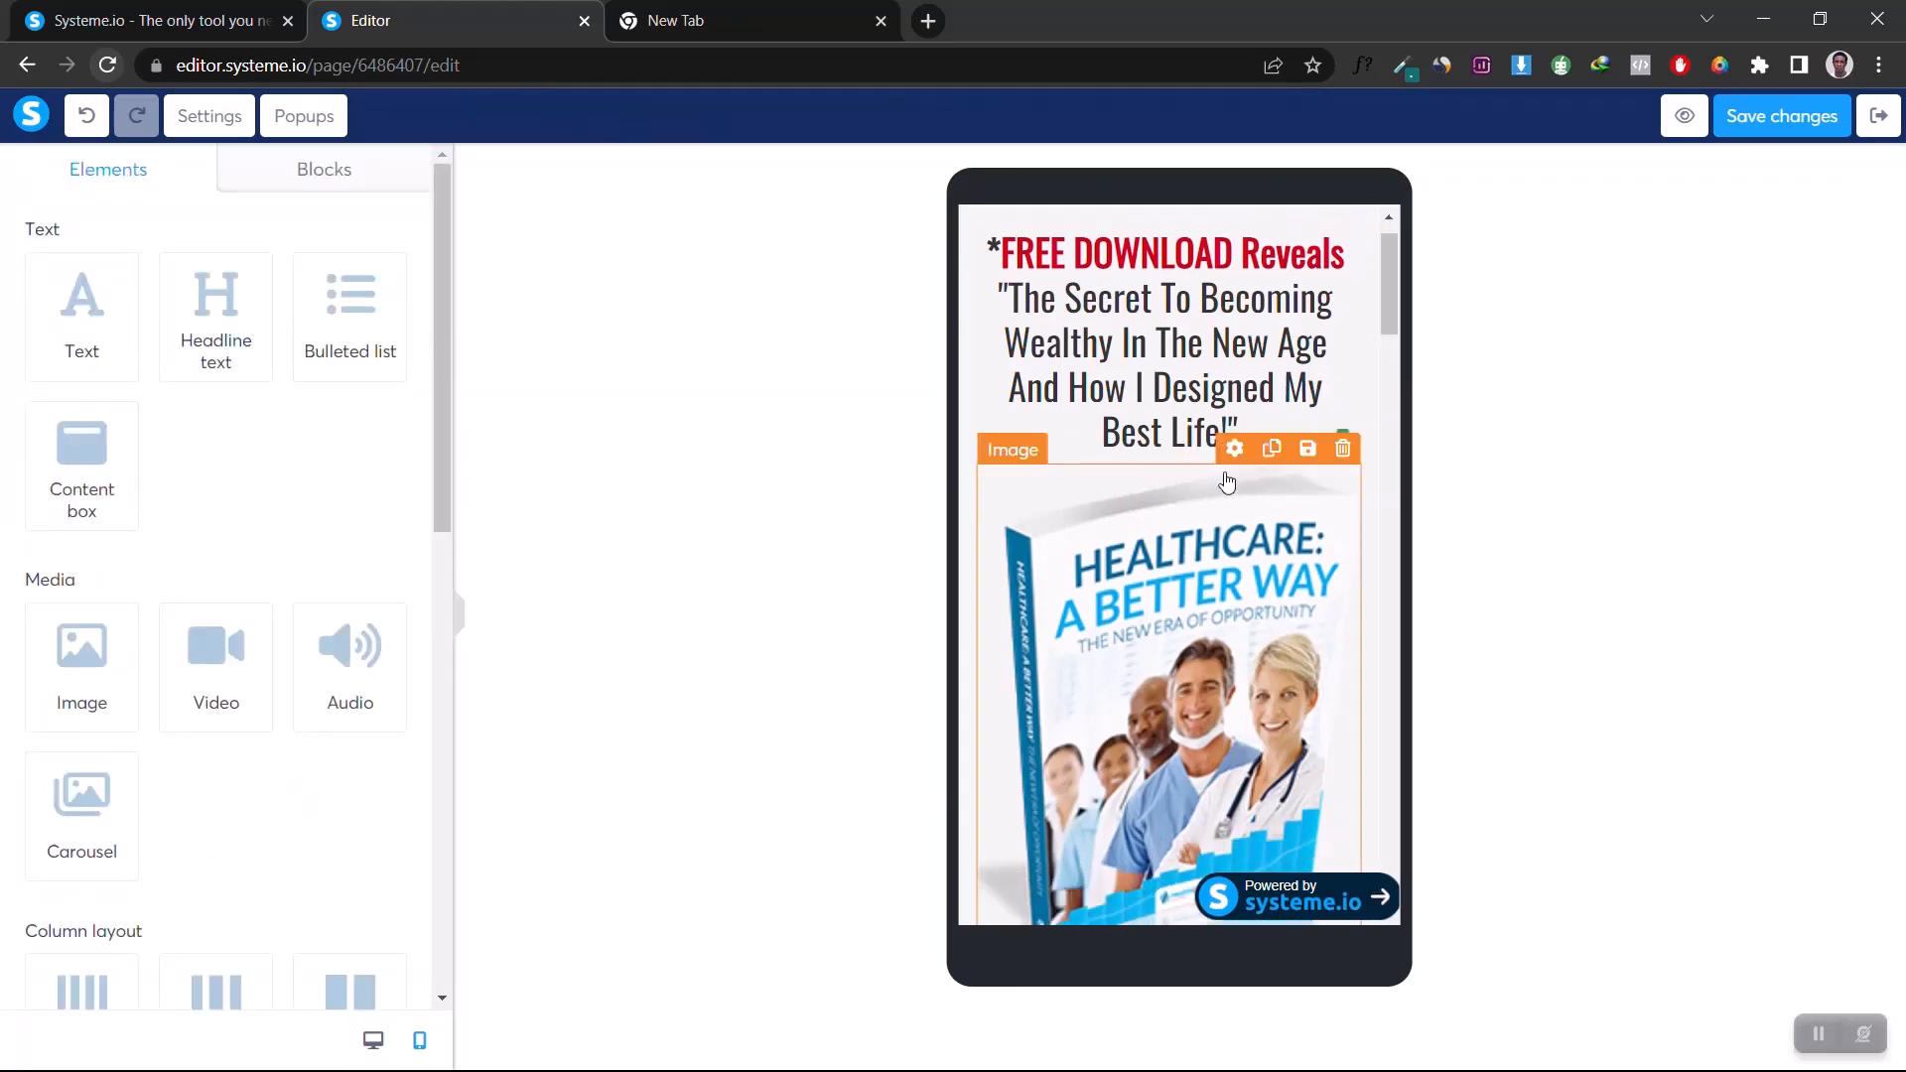
click(1232, 463)
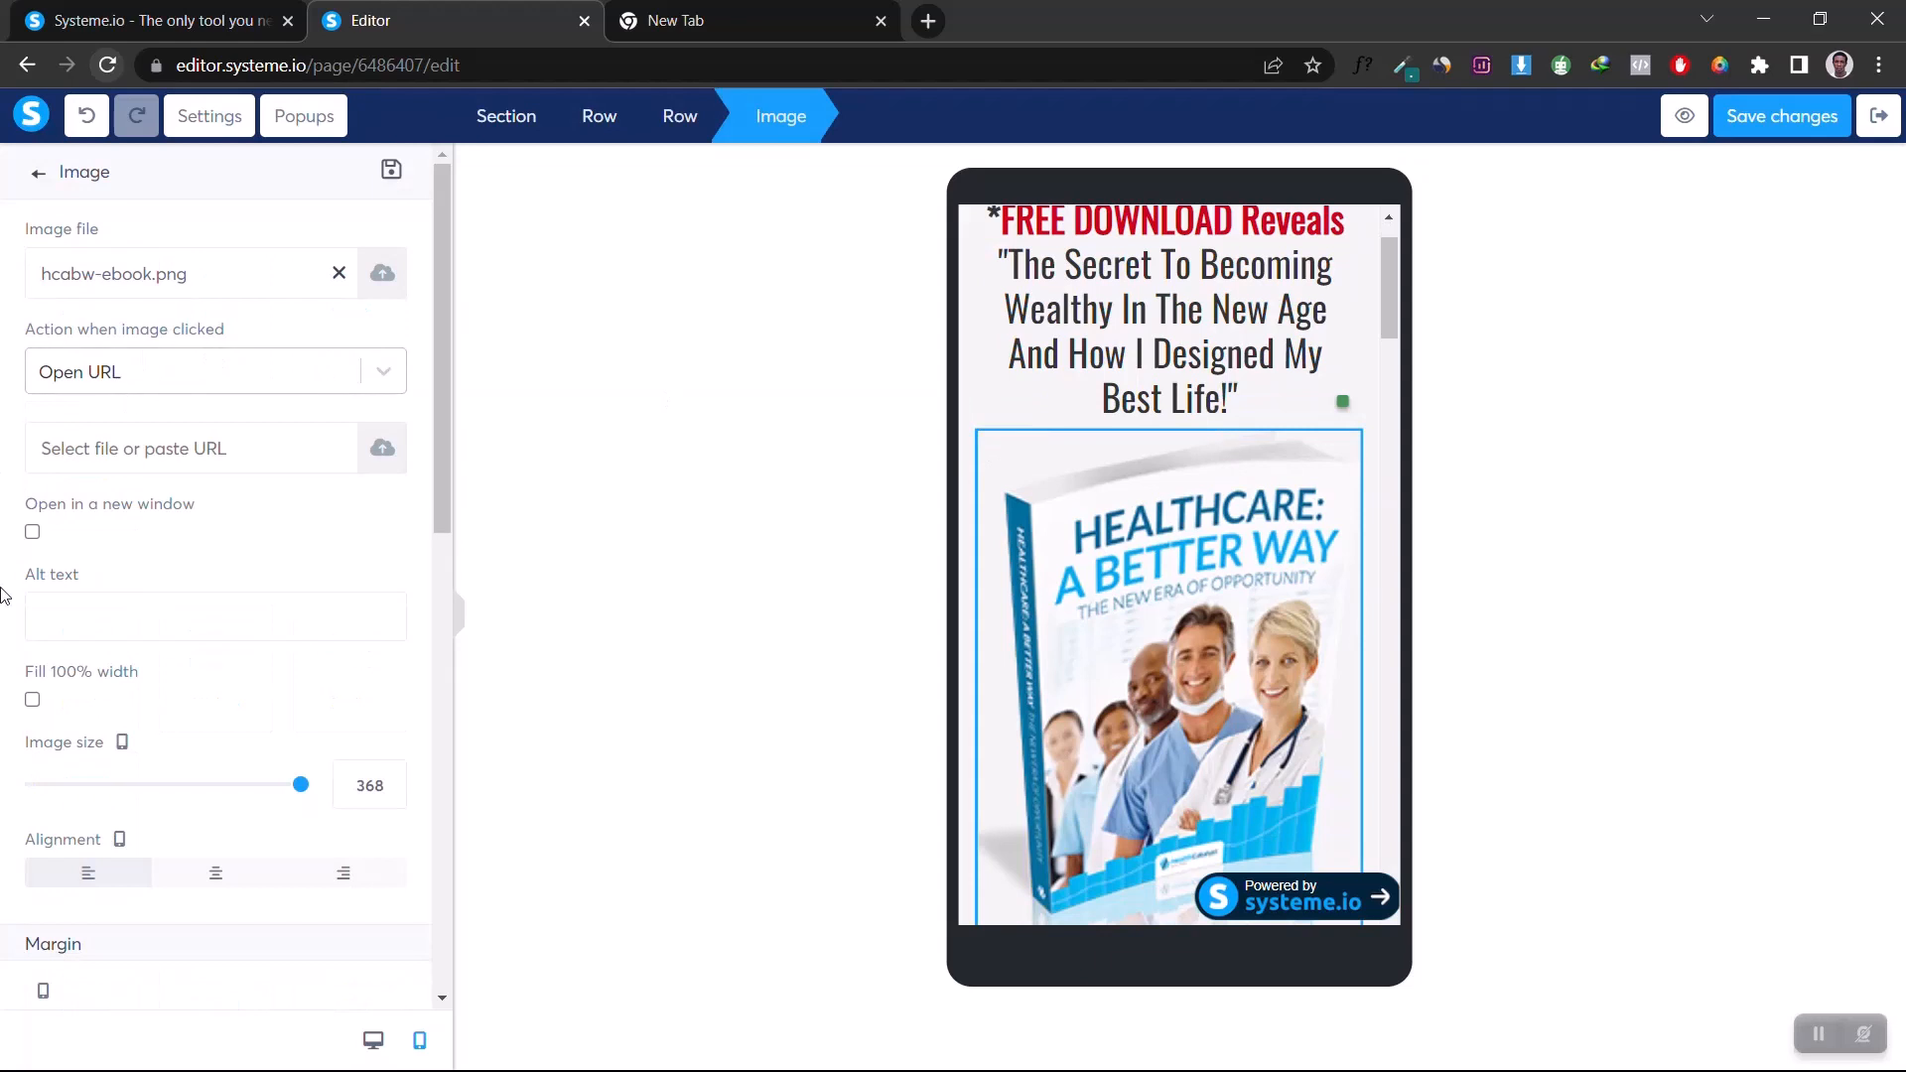
drag(300, 784, 217, 786)
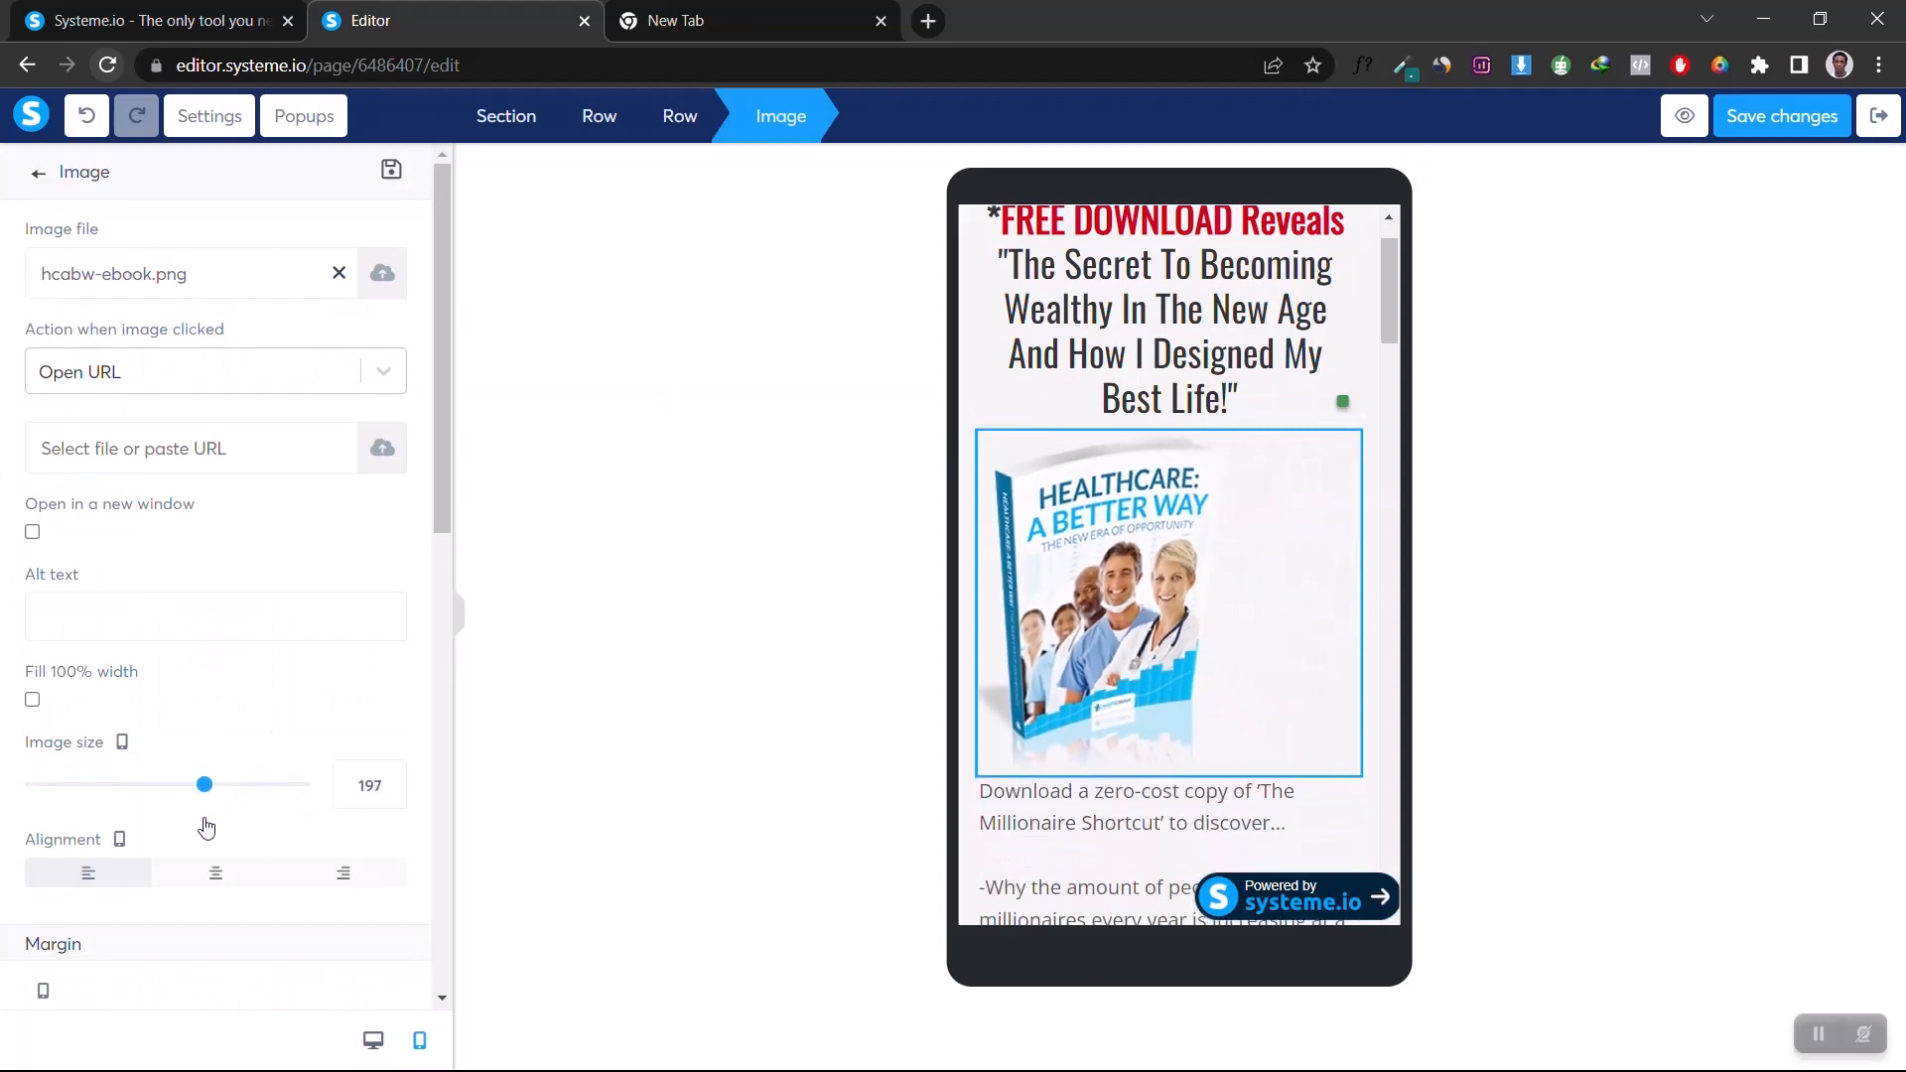
scroll(222, 829, down, 4)
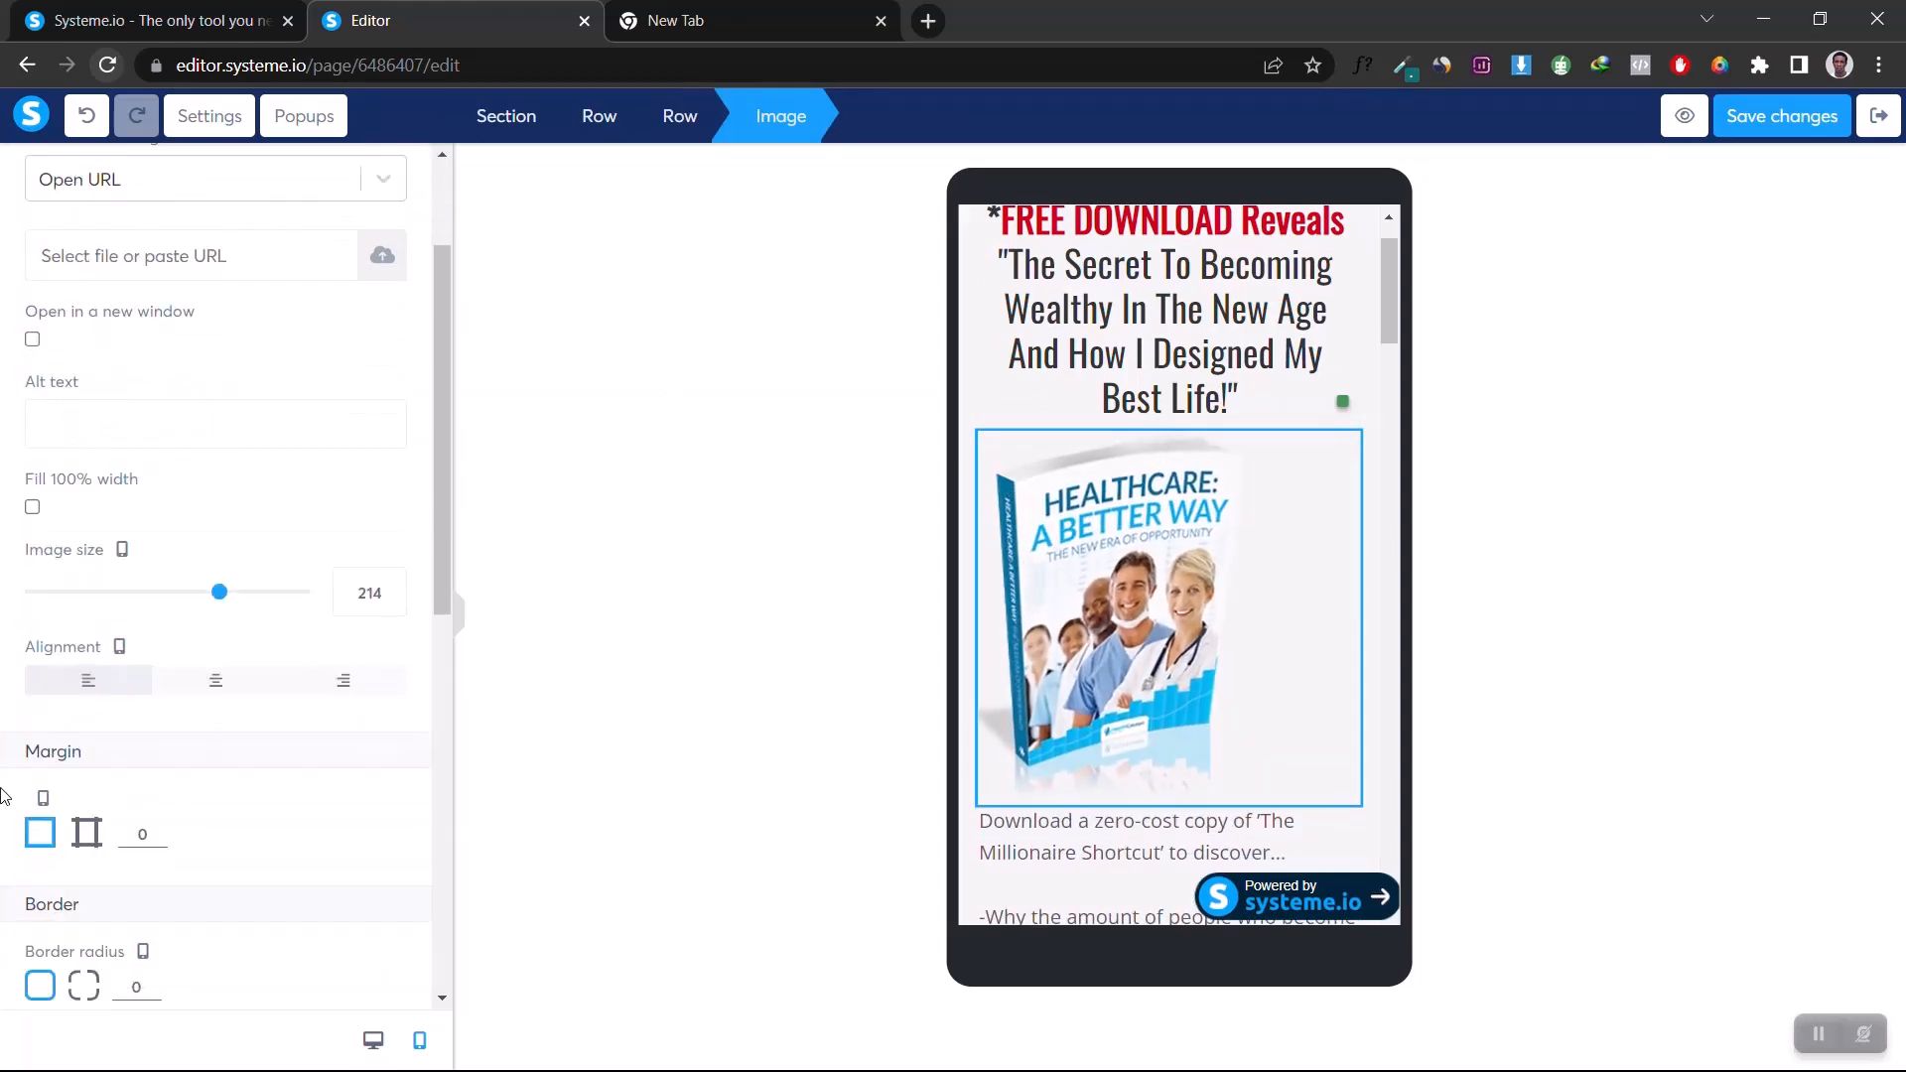
Step: Centre the ebook cover image in the mobile layout and set its top and bottom margins to 50
click(222, 483)
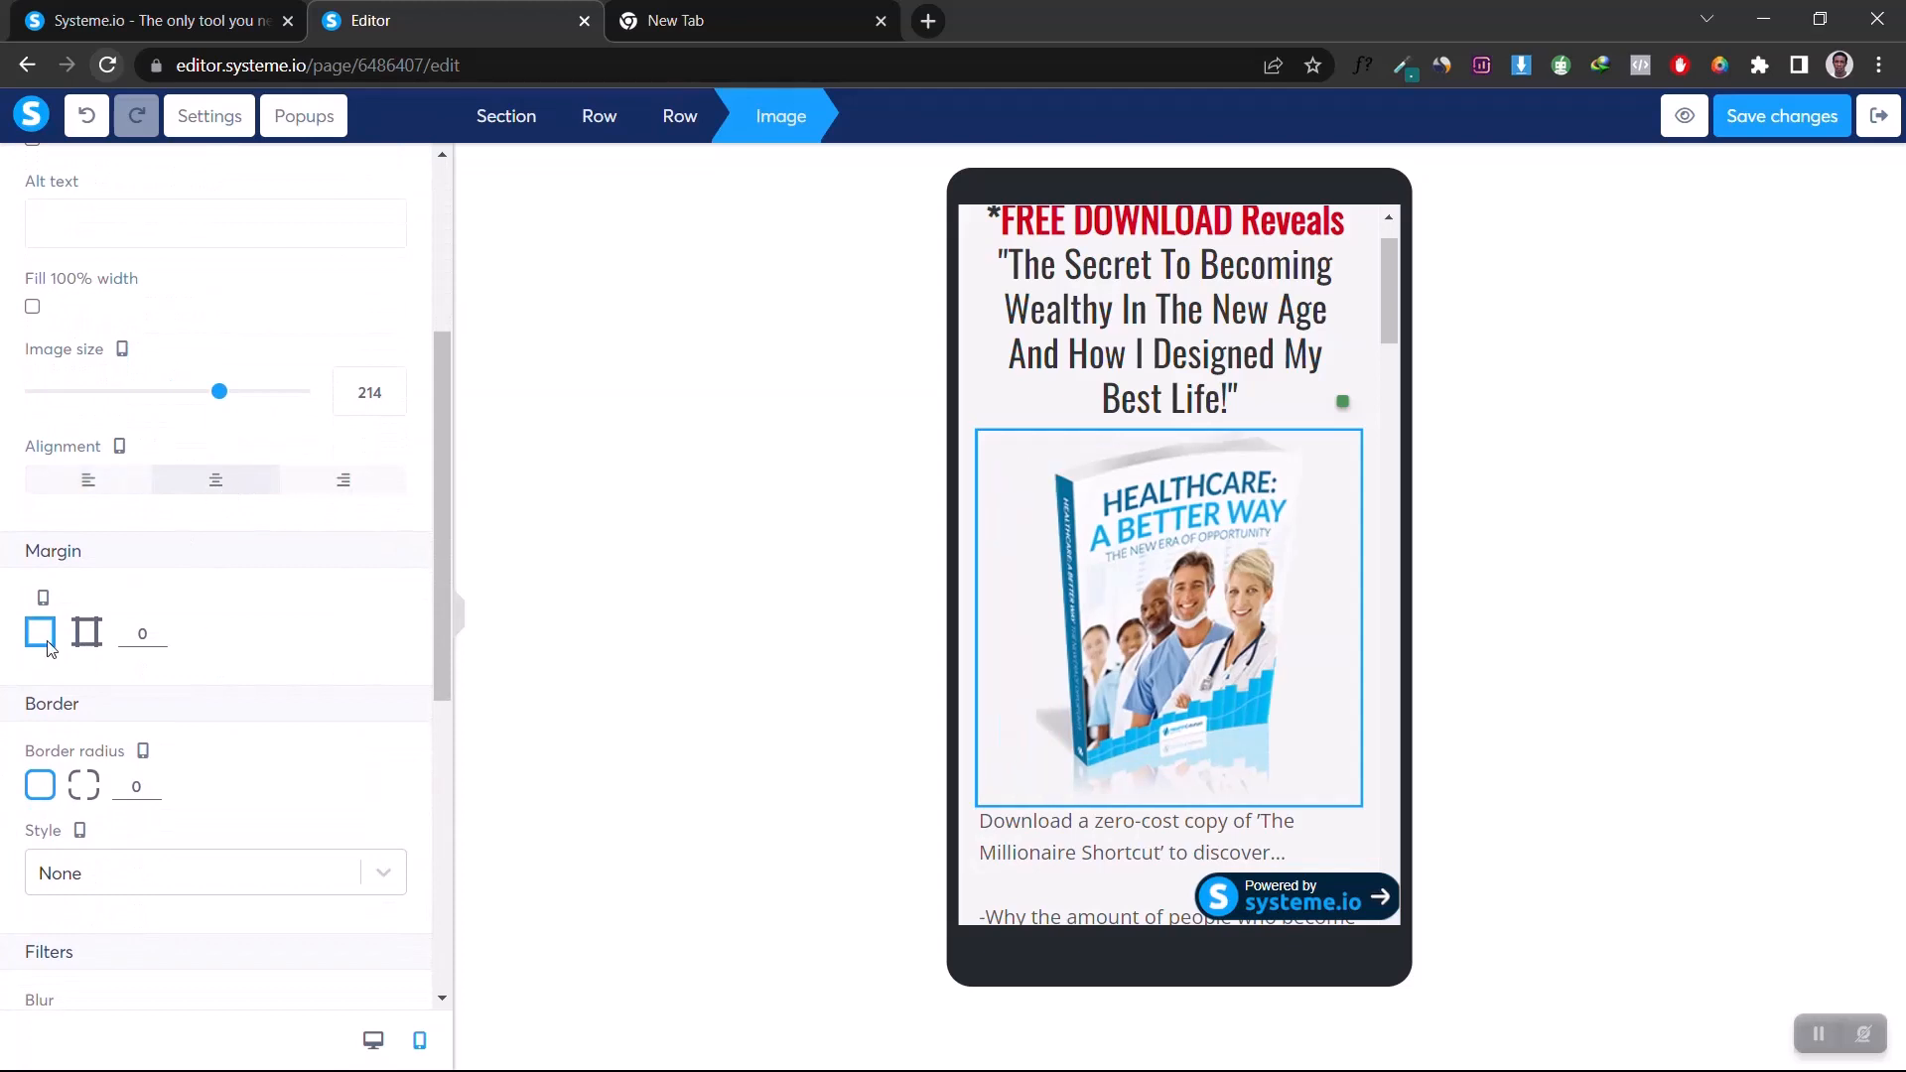
click(86, 632)
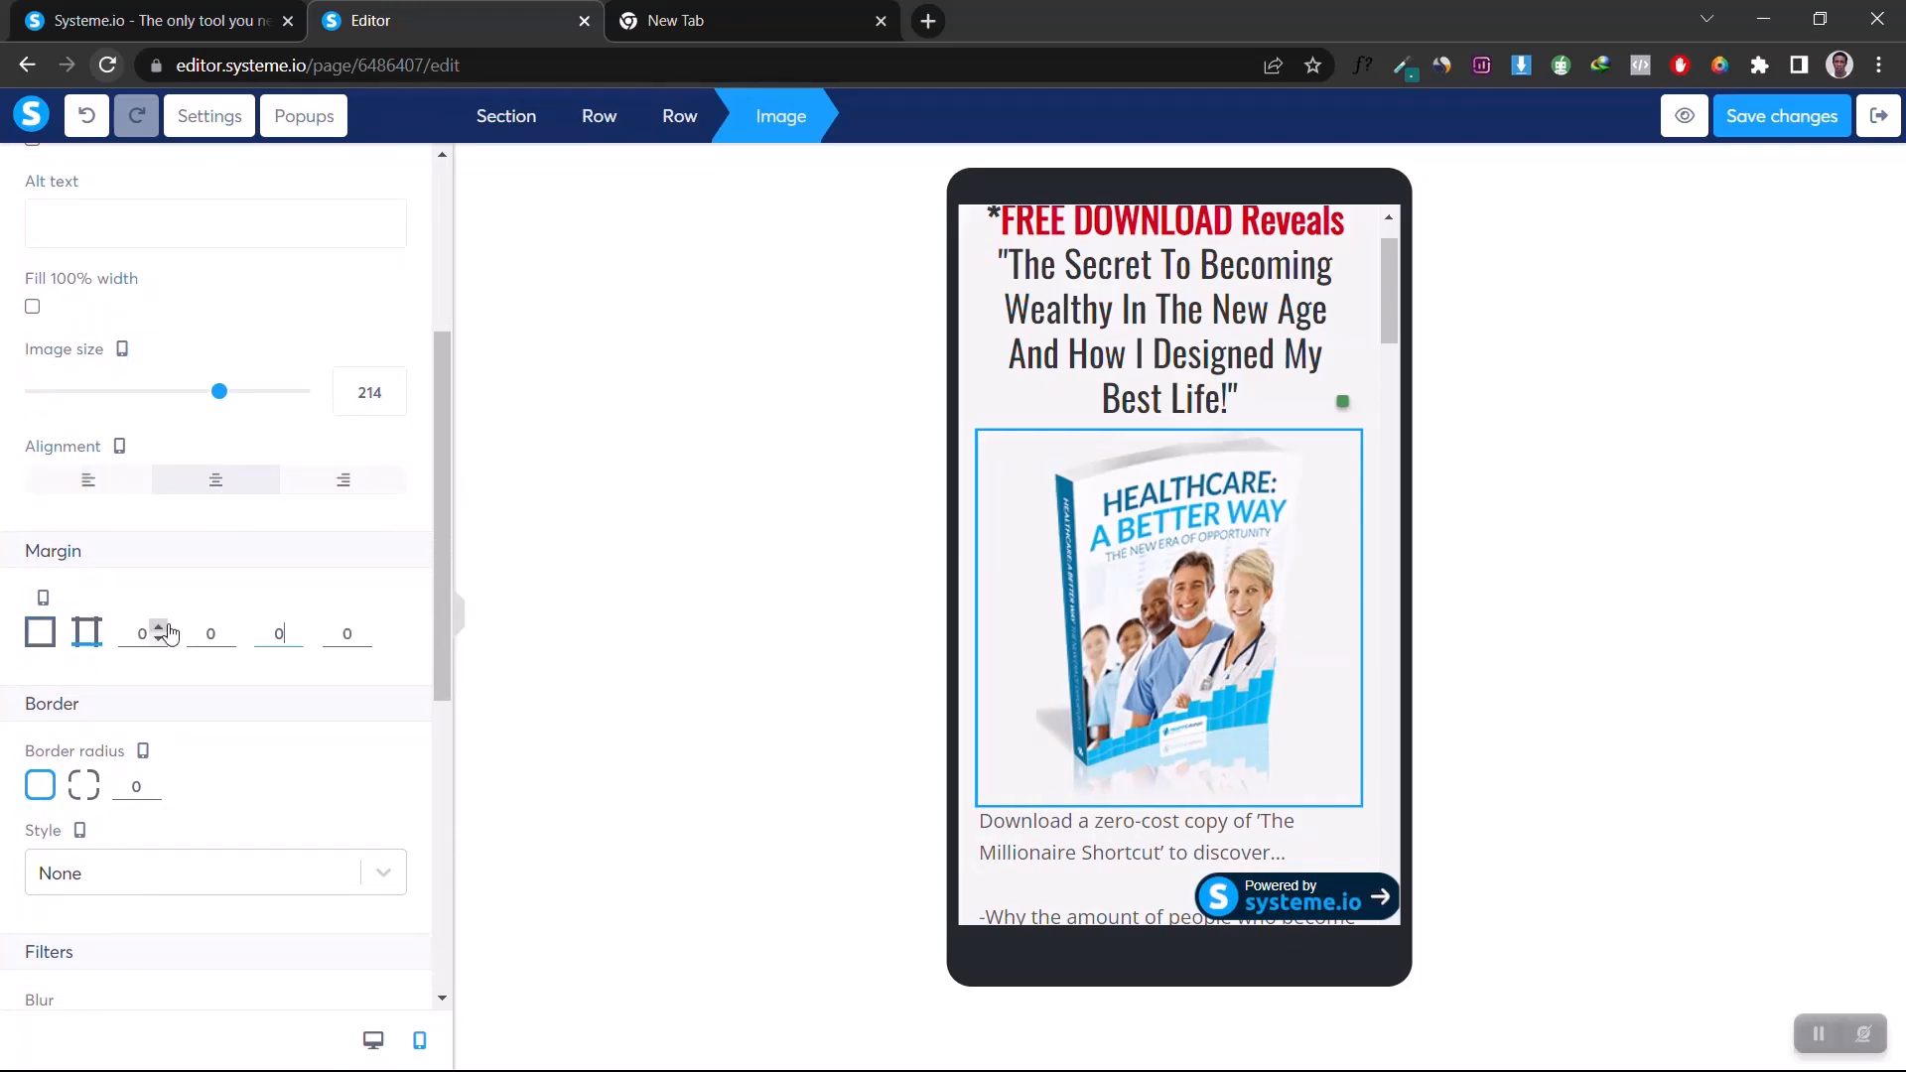
click(123, 640)
text(5)
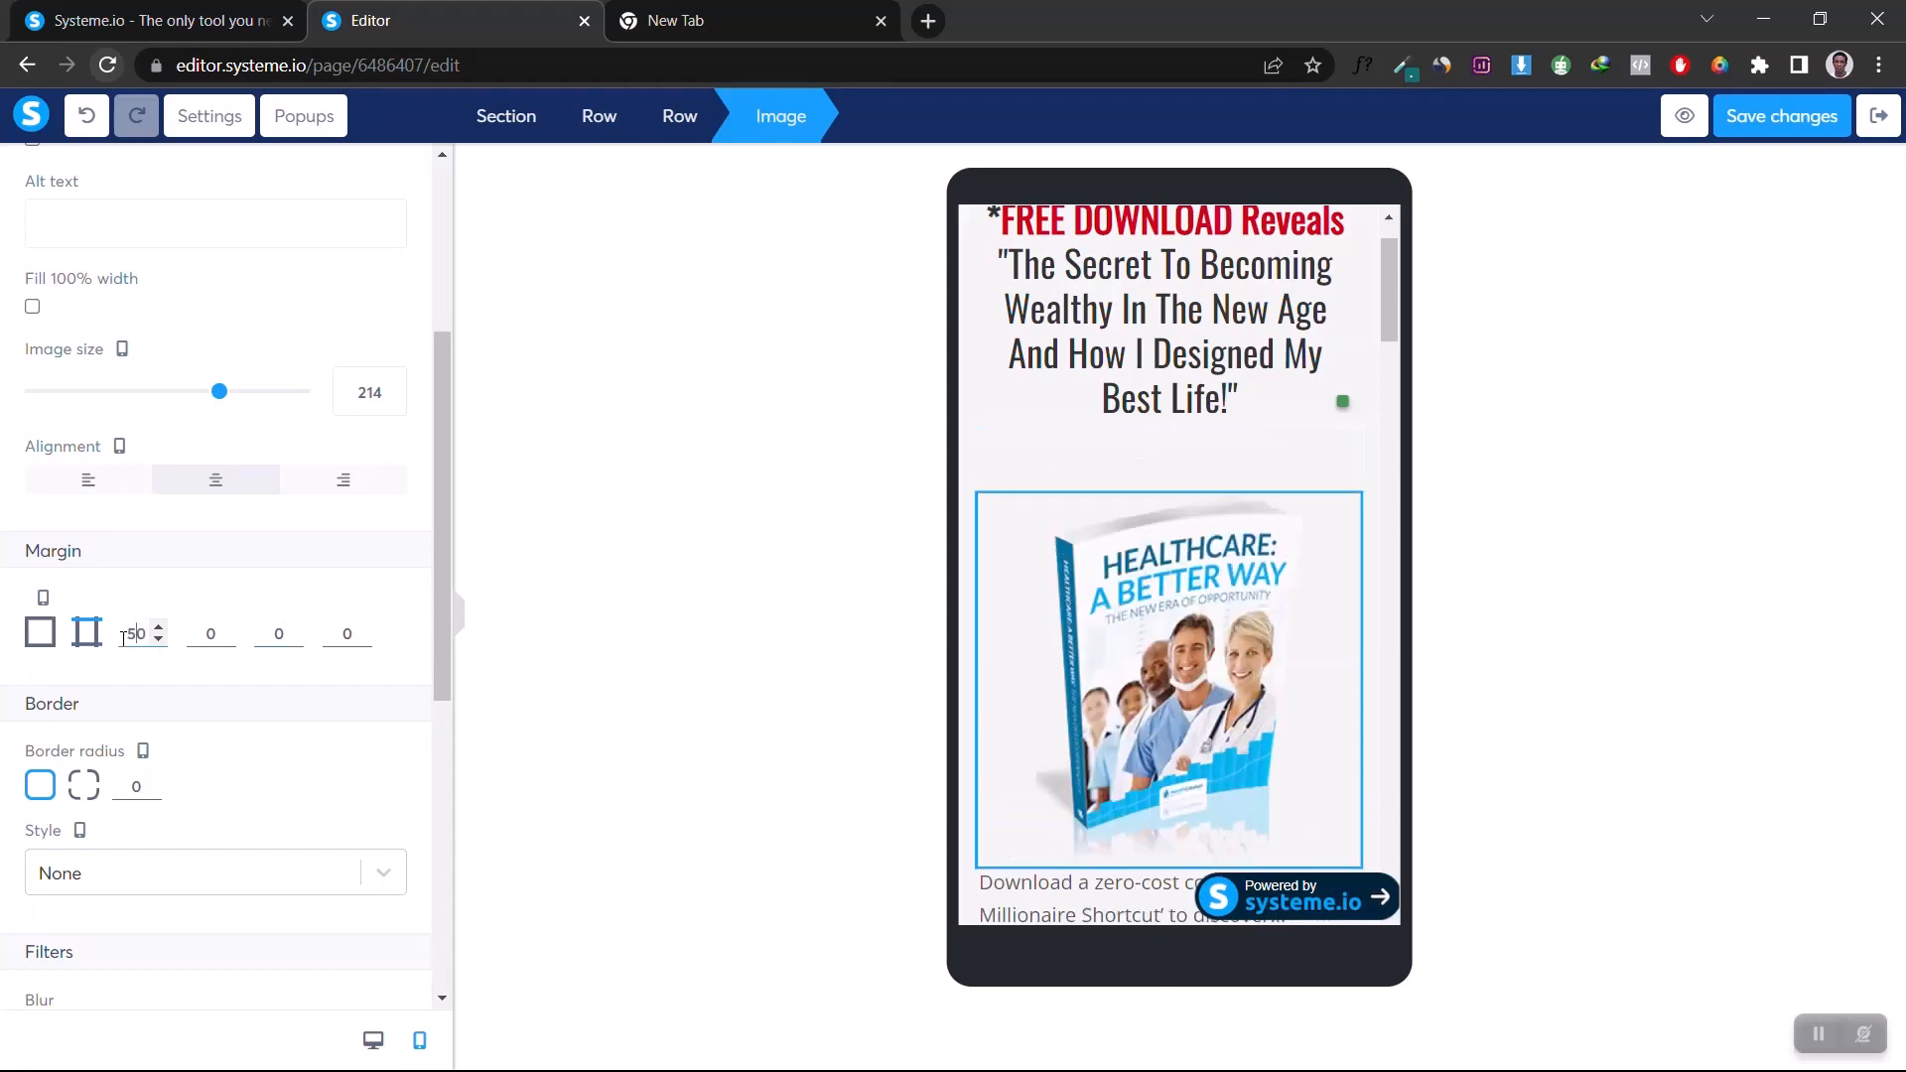
click(266, 635)
text(5)
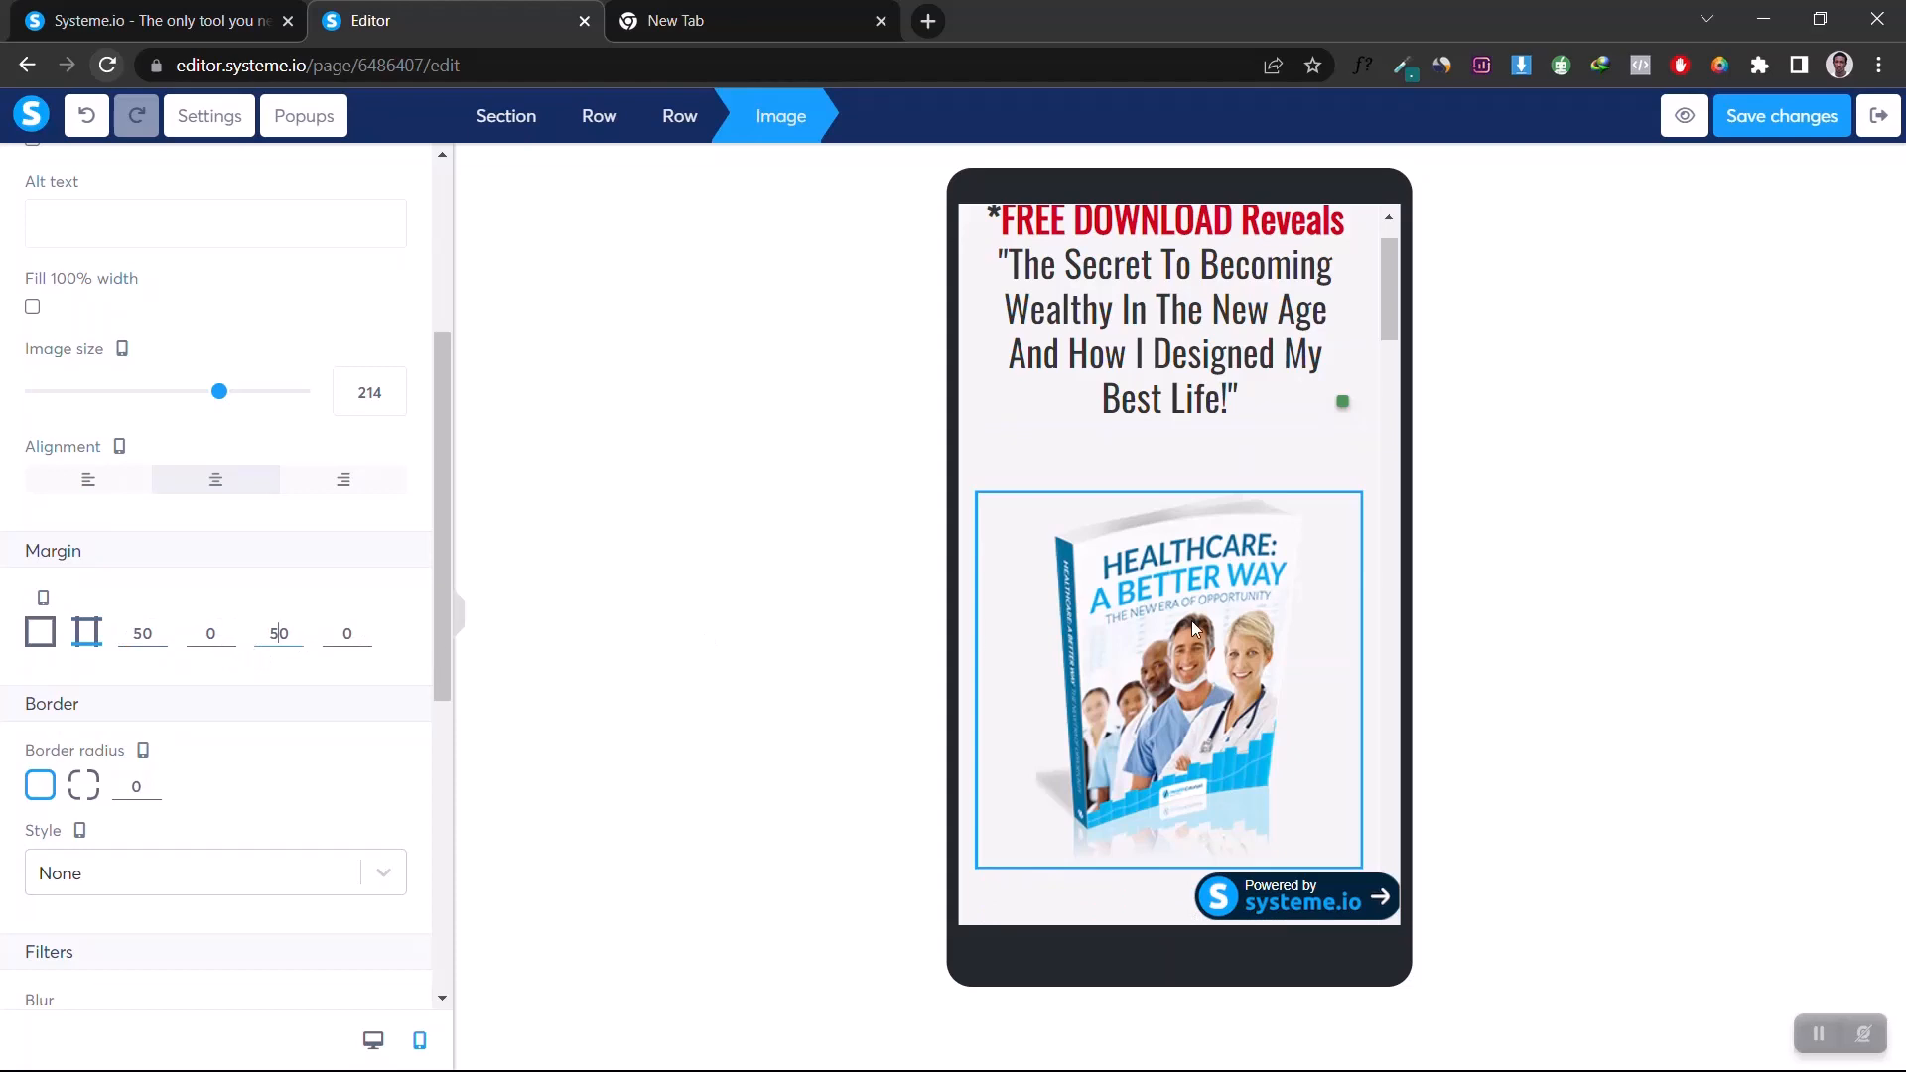
Step: Set the top margin of the First name form field to 20 in the mobile layout
click(1396, 286)
drag(1396, 284, 1411, 396)
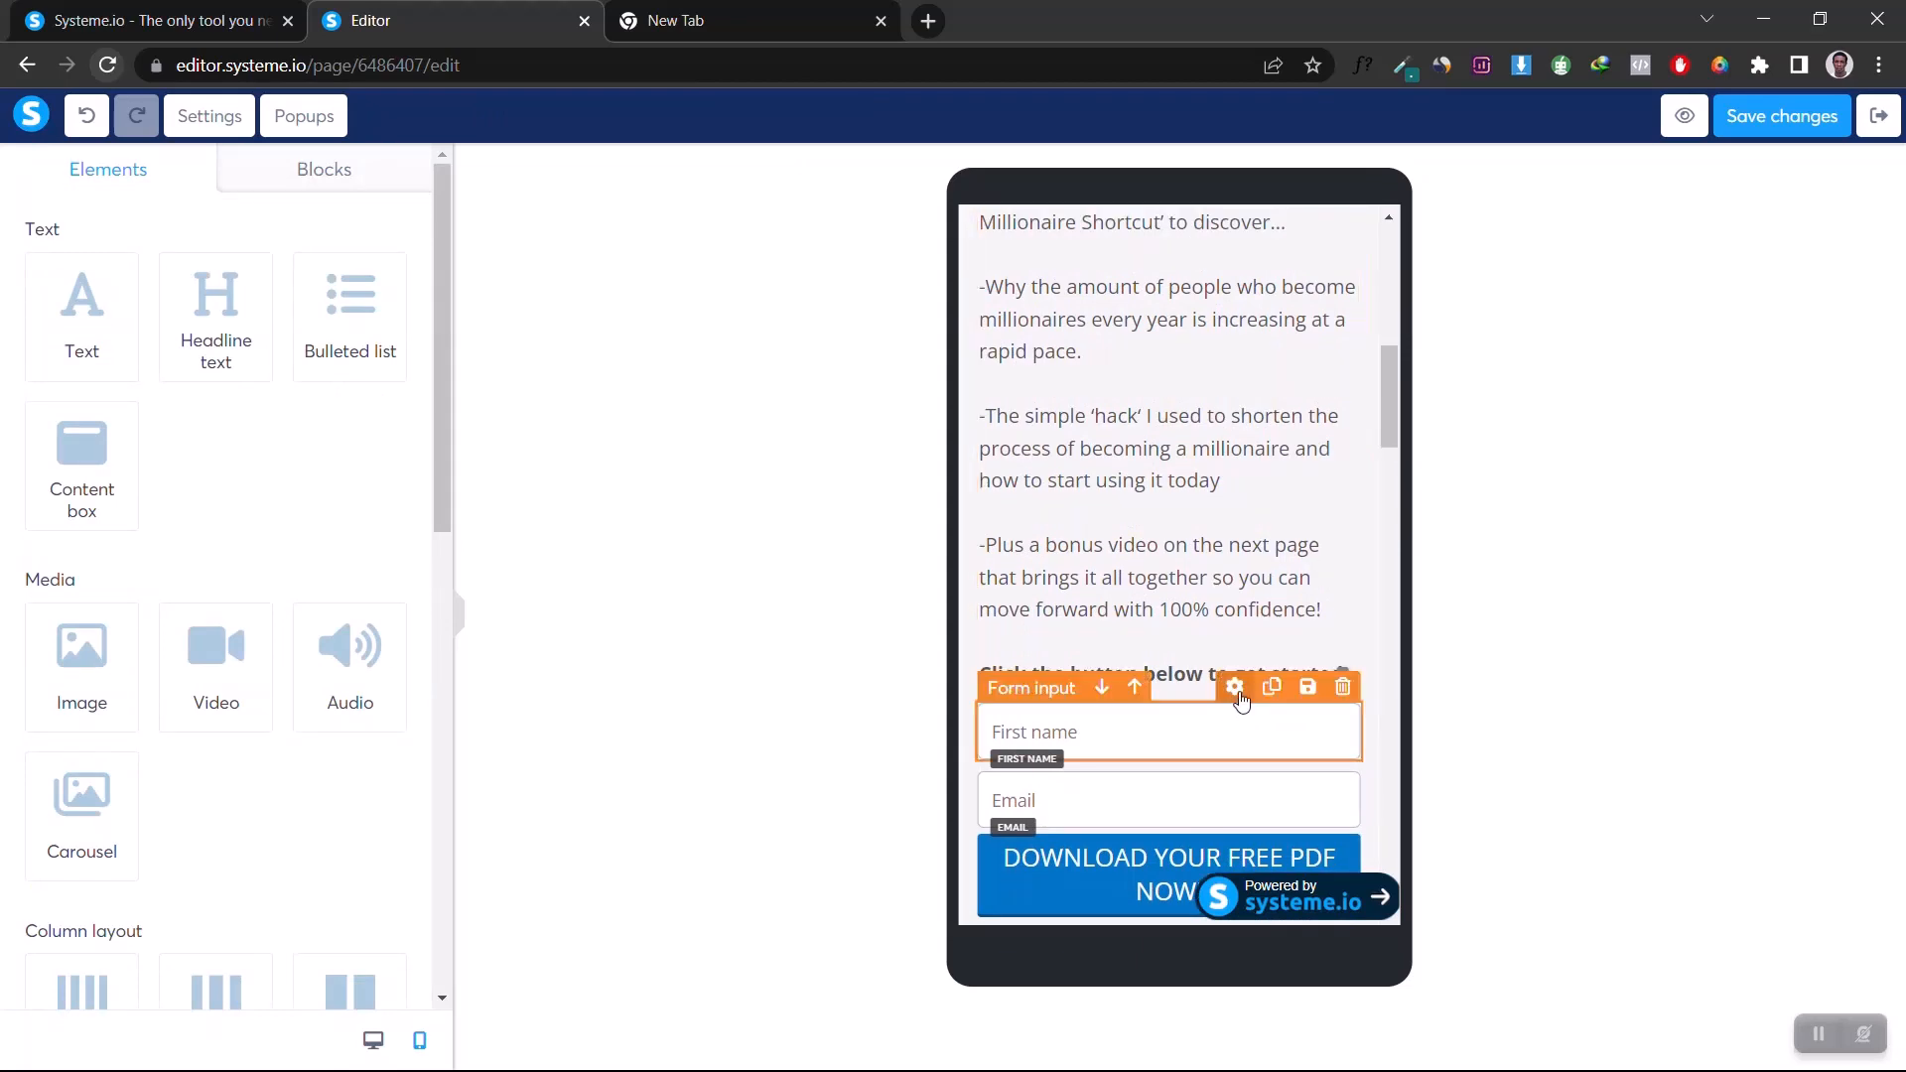
click(1236, 689)
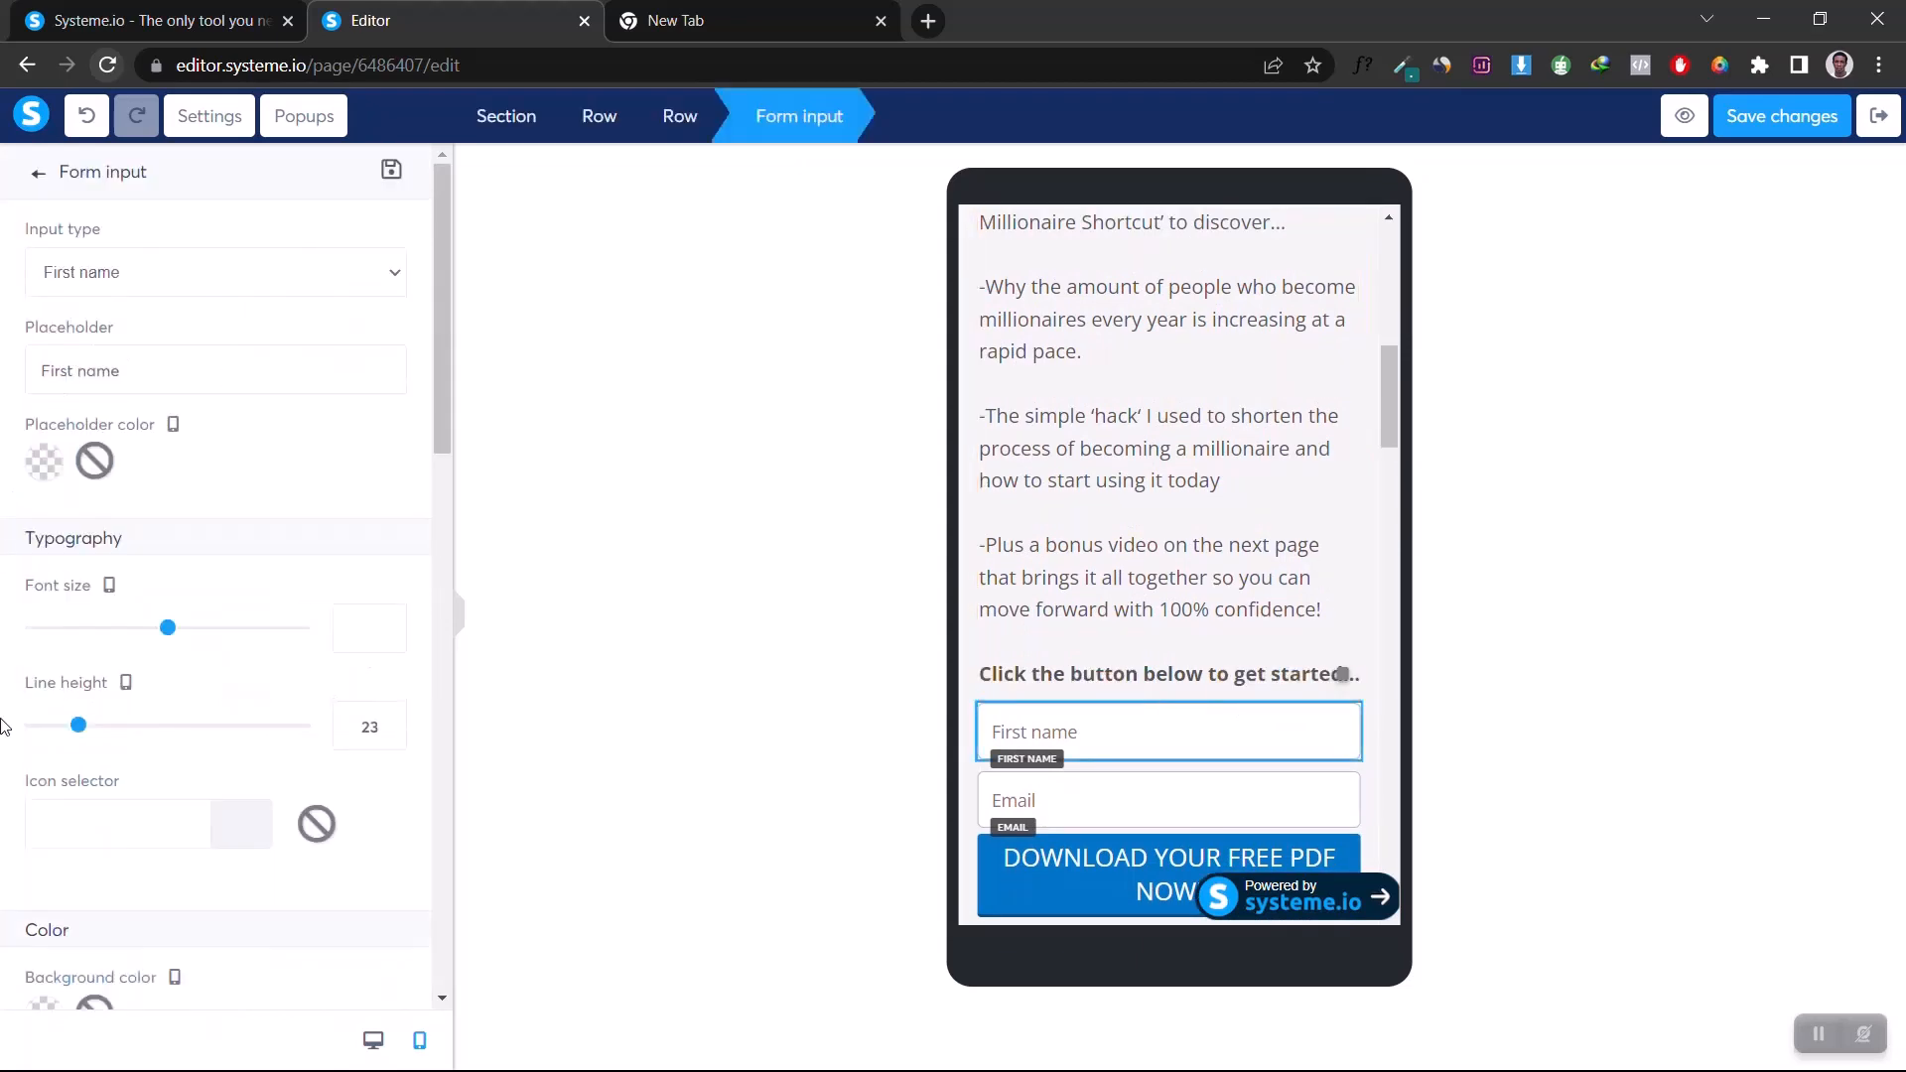
scroll(5, 725, down, 5)
scroll(5, 724, down, 1)
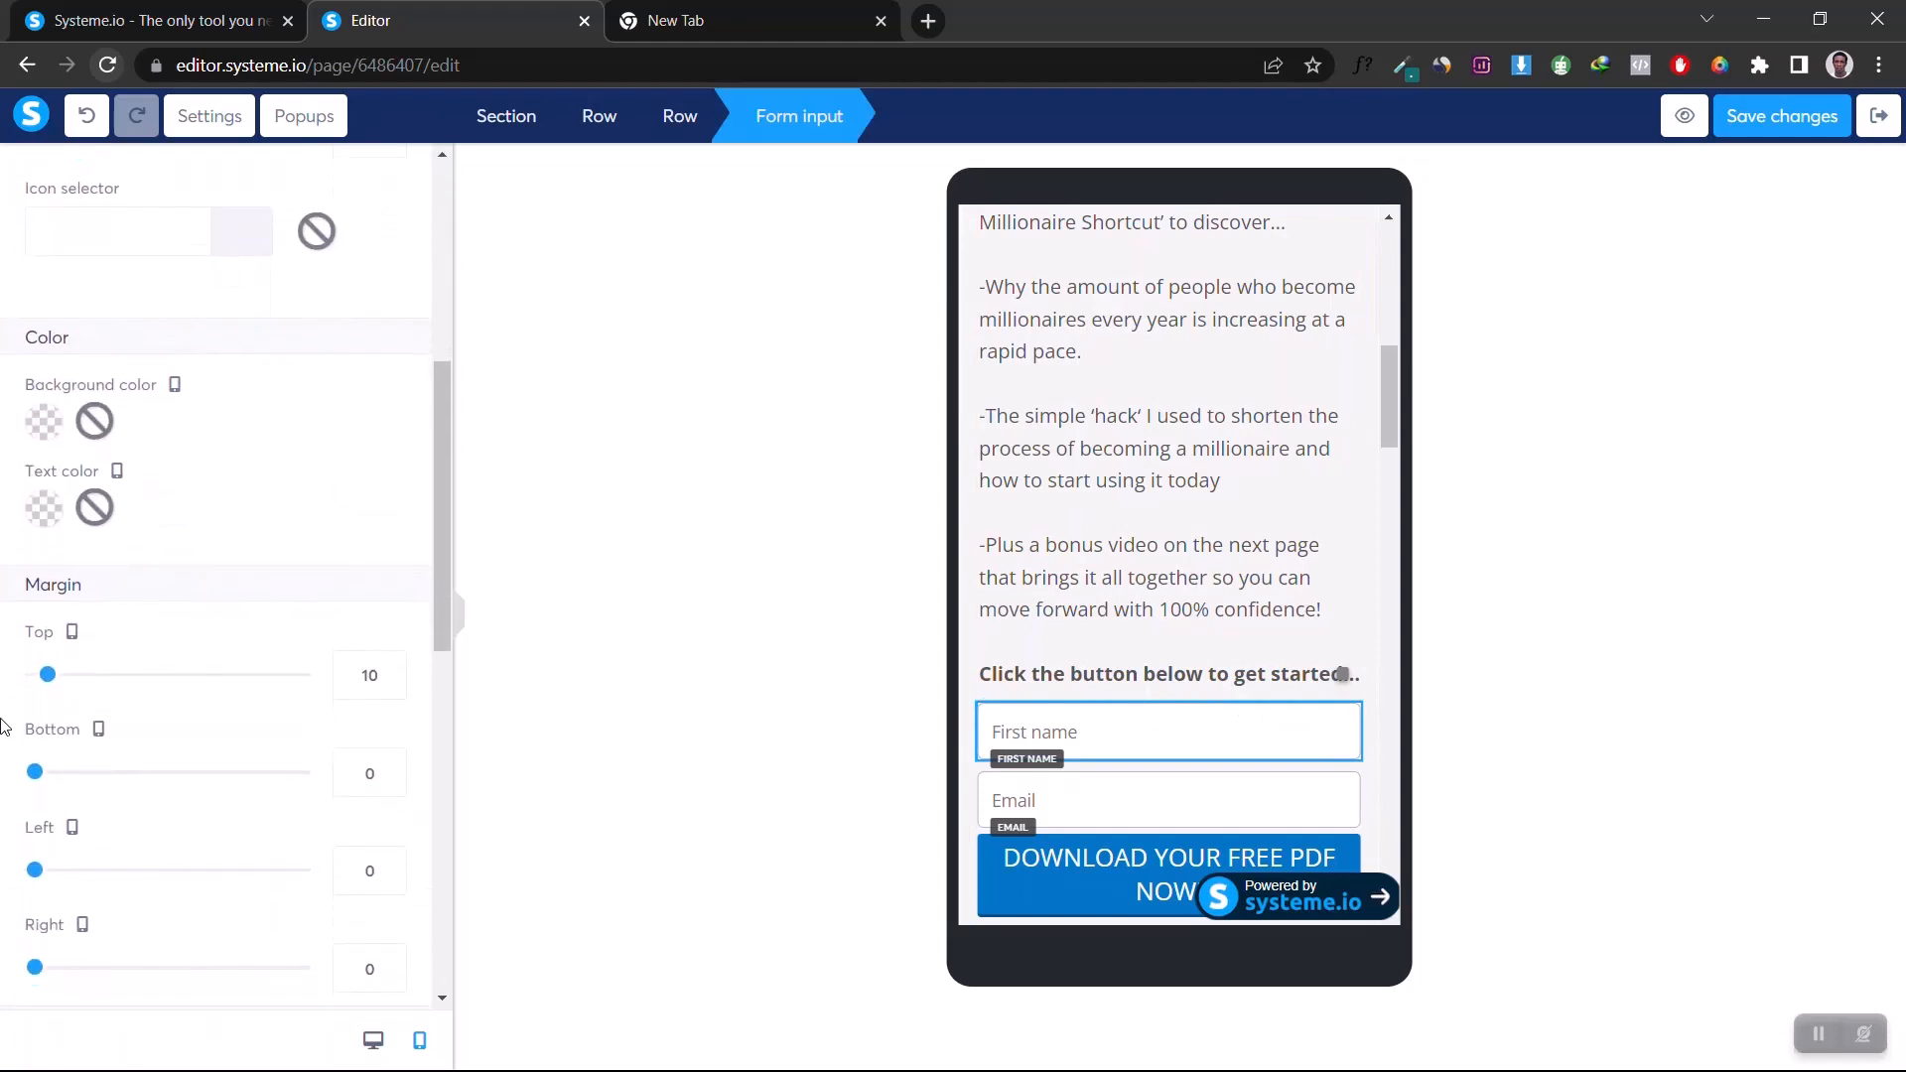
click(368, 672)
key(BackSpace)
text(2)
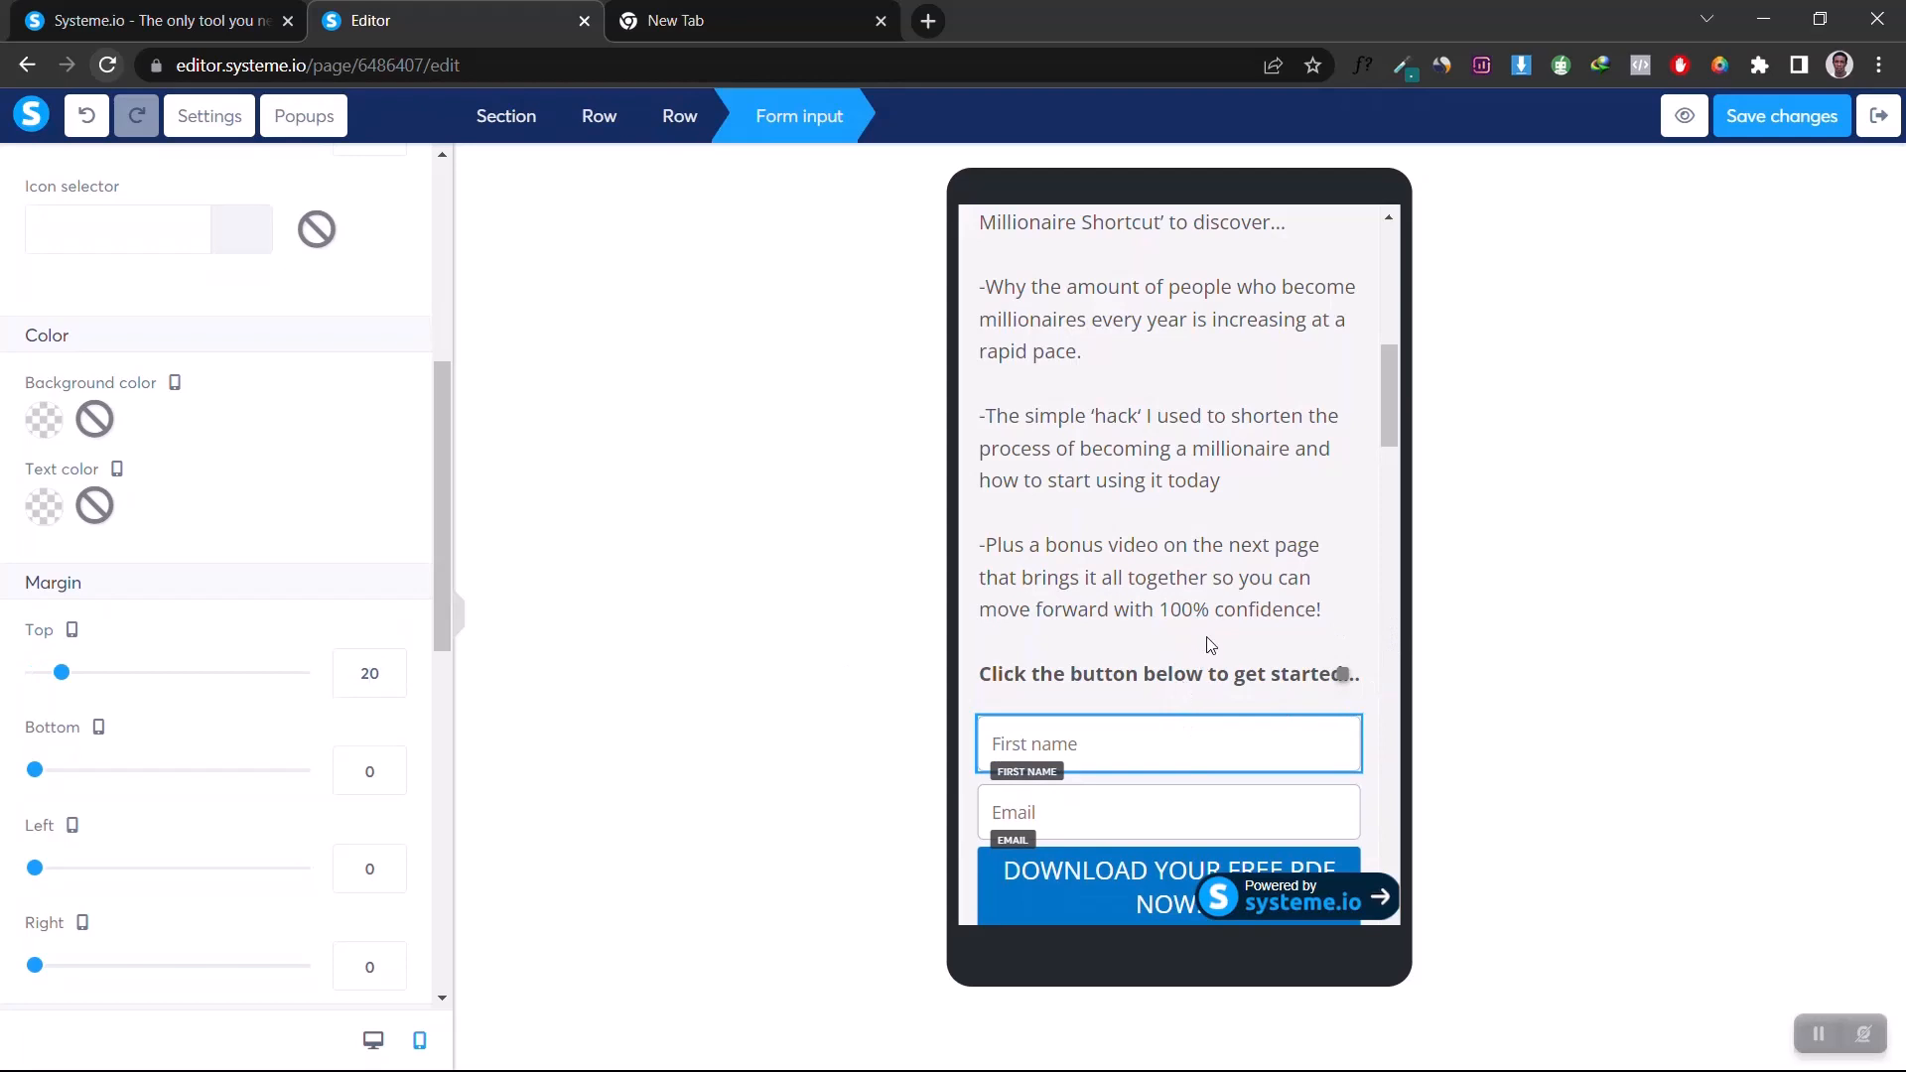
Step: Reduce the font size of the "DOWNLOAD YOUR FREE PDF NOW!" button to 16 in the mobile layout
drag(1390, 392, 1411, 462)
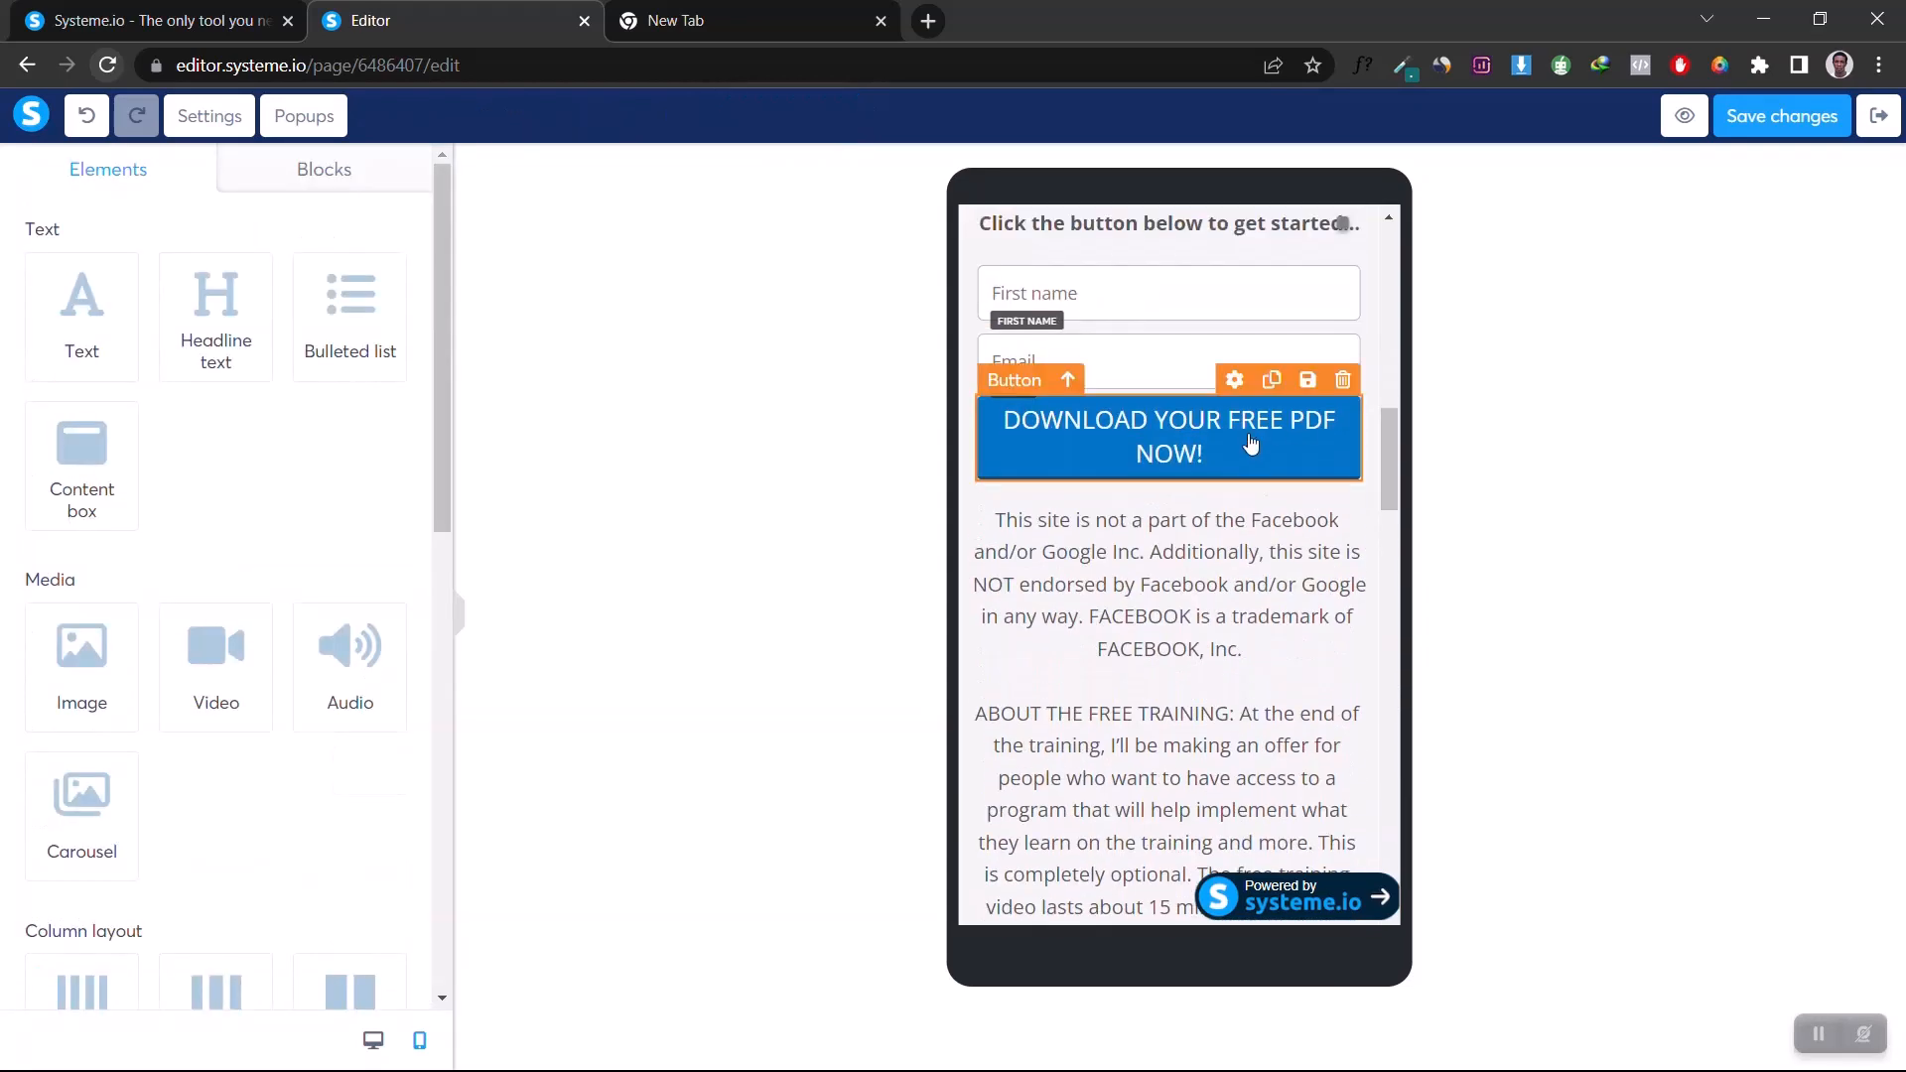
click(1234, 386)
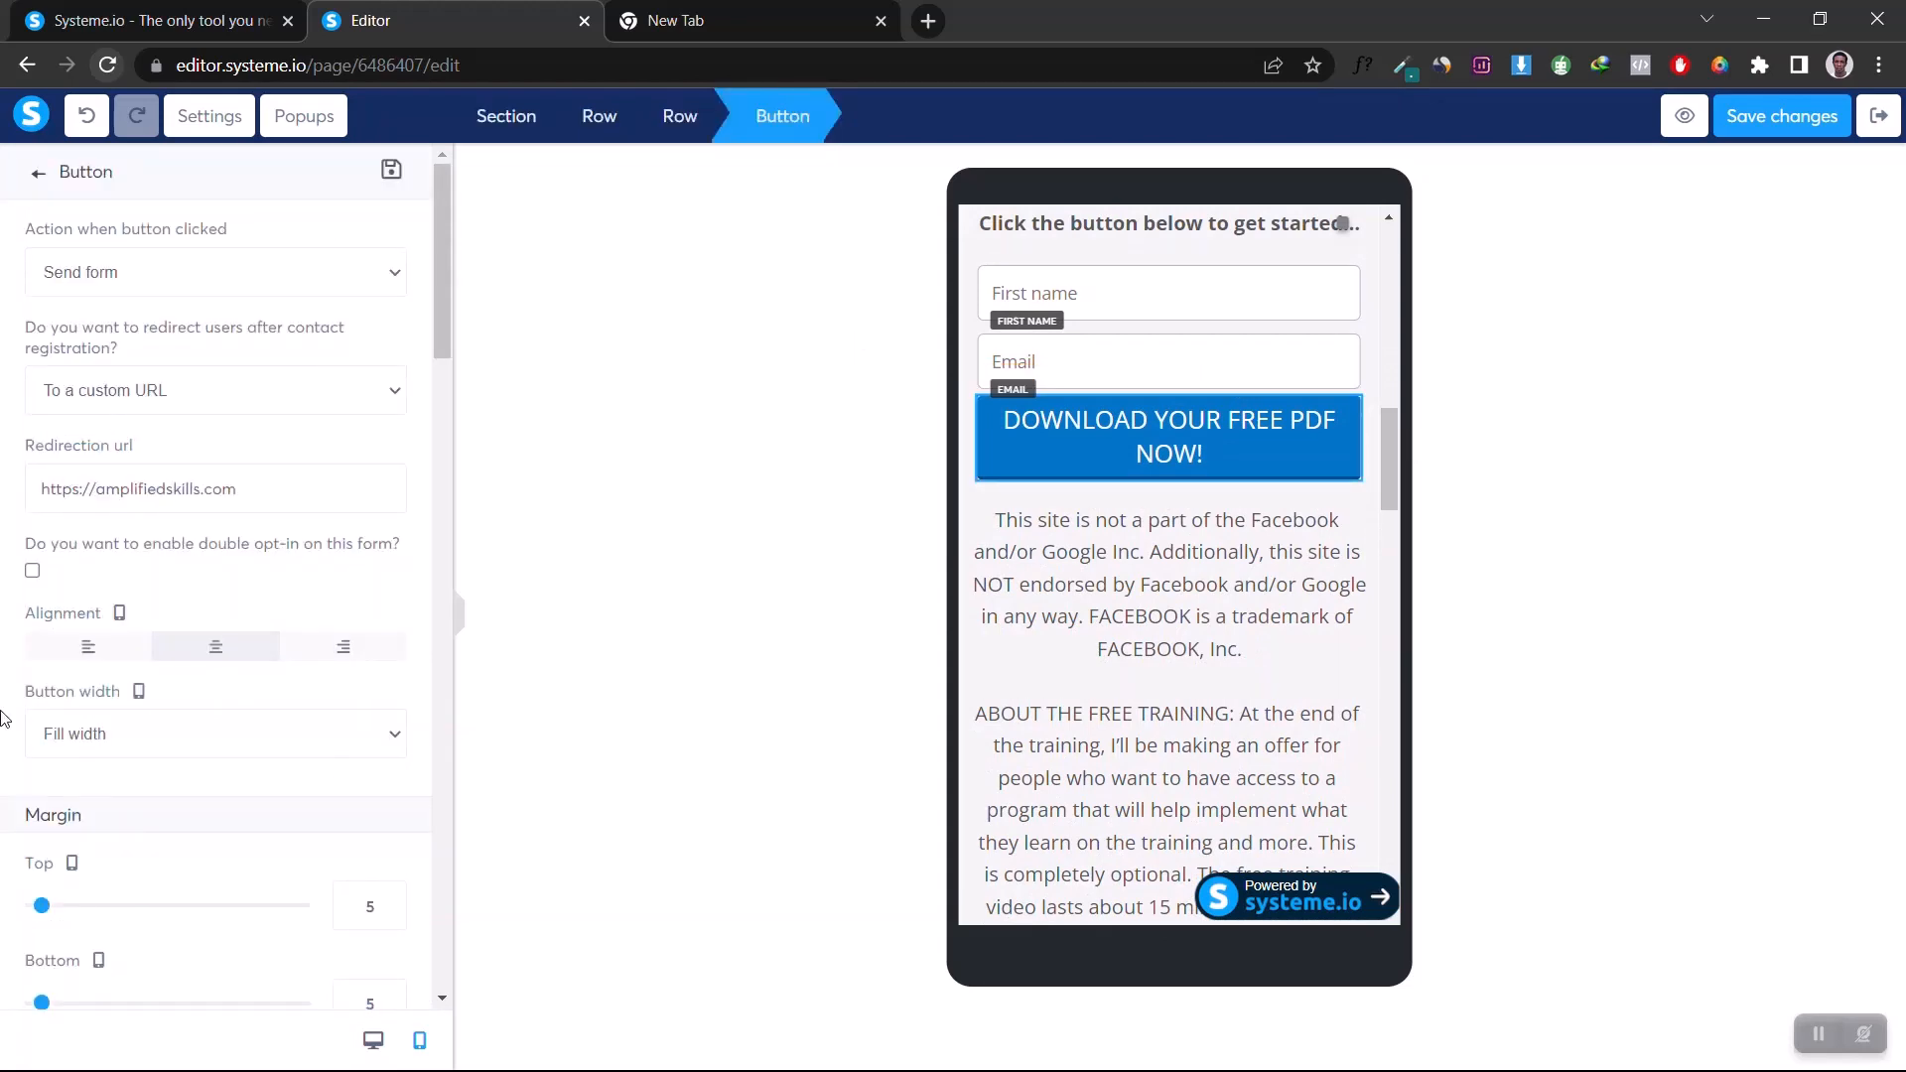
scroll(44, 452, down, 10)
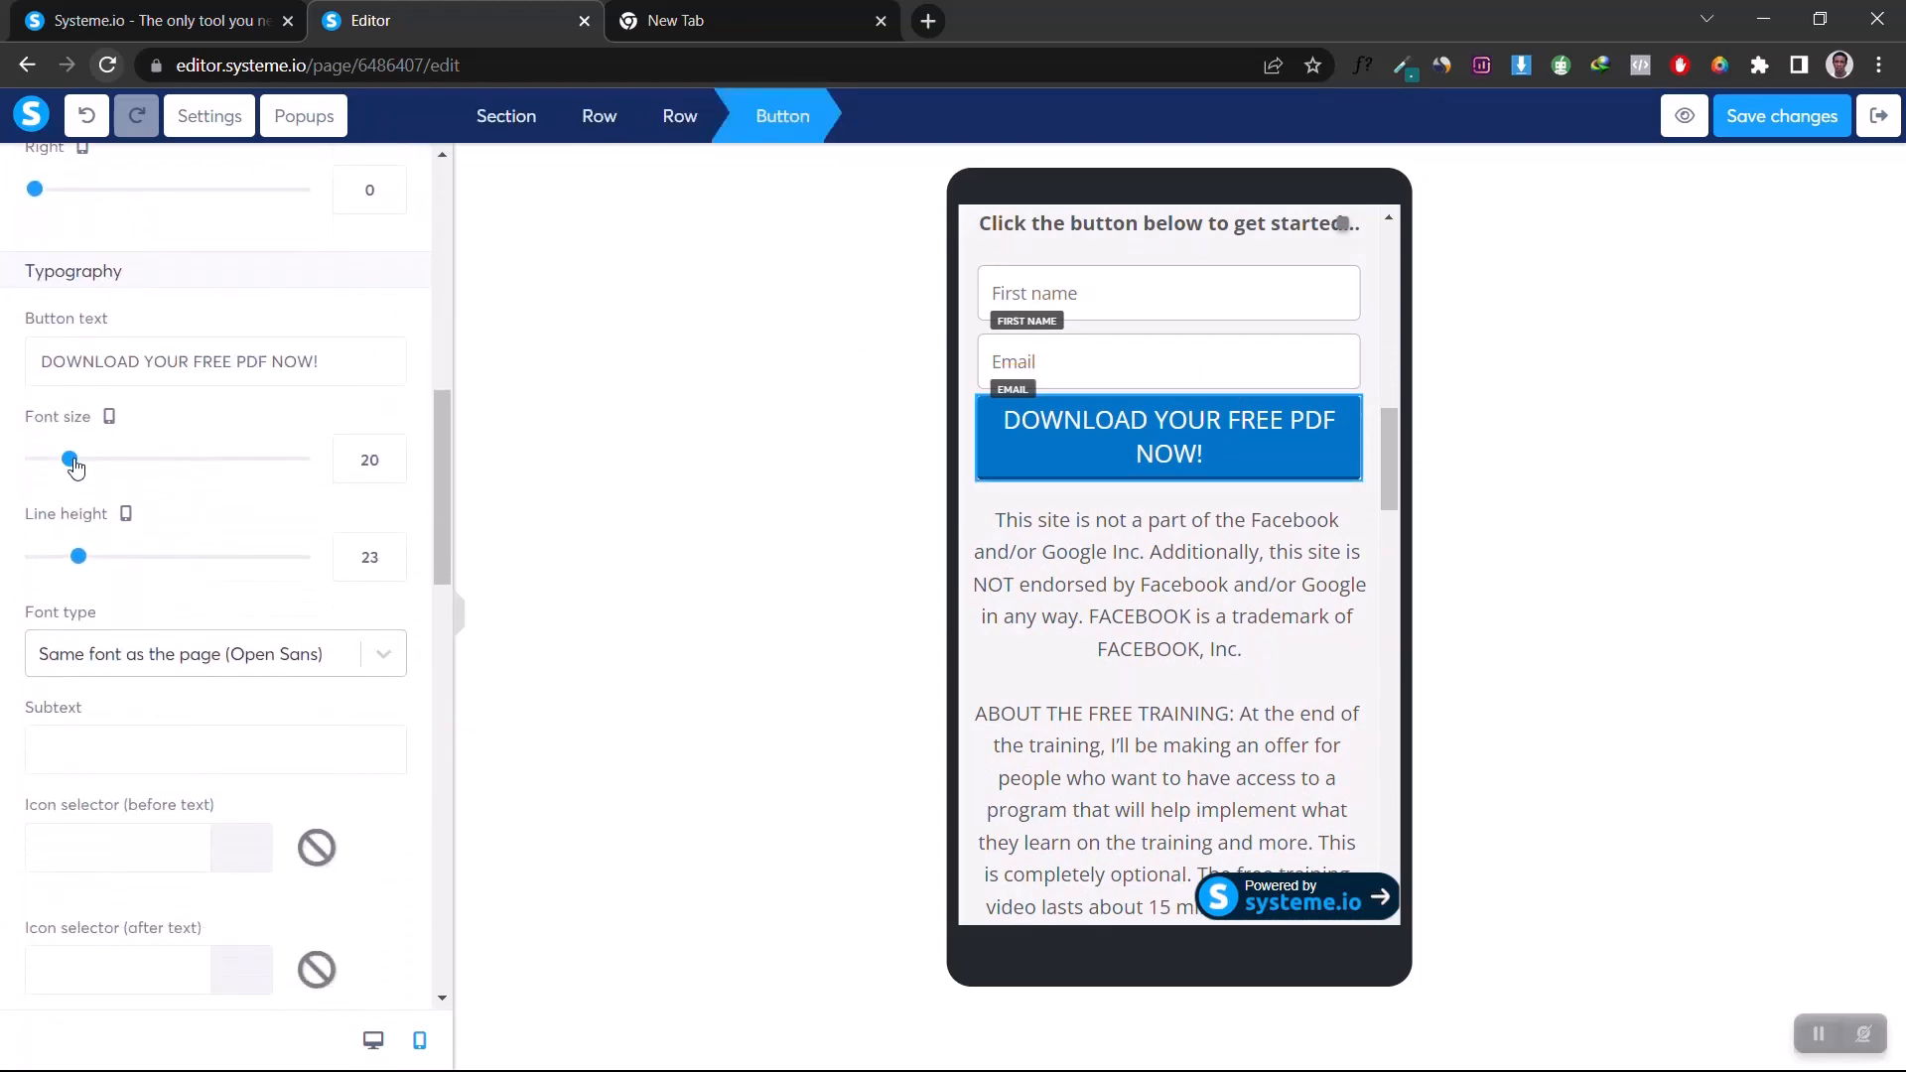
mouse_move(70, 458)
mouse_down()
mouse_move(41, 458)
mouse_move(58, 465)
mouse_up()
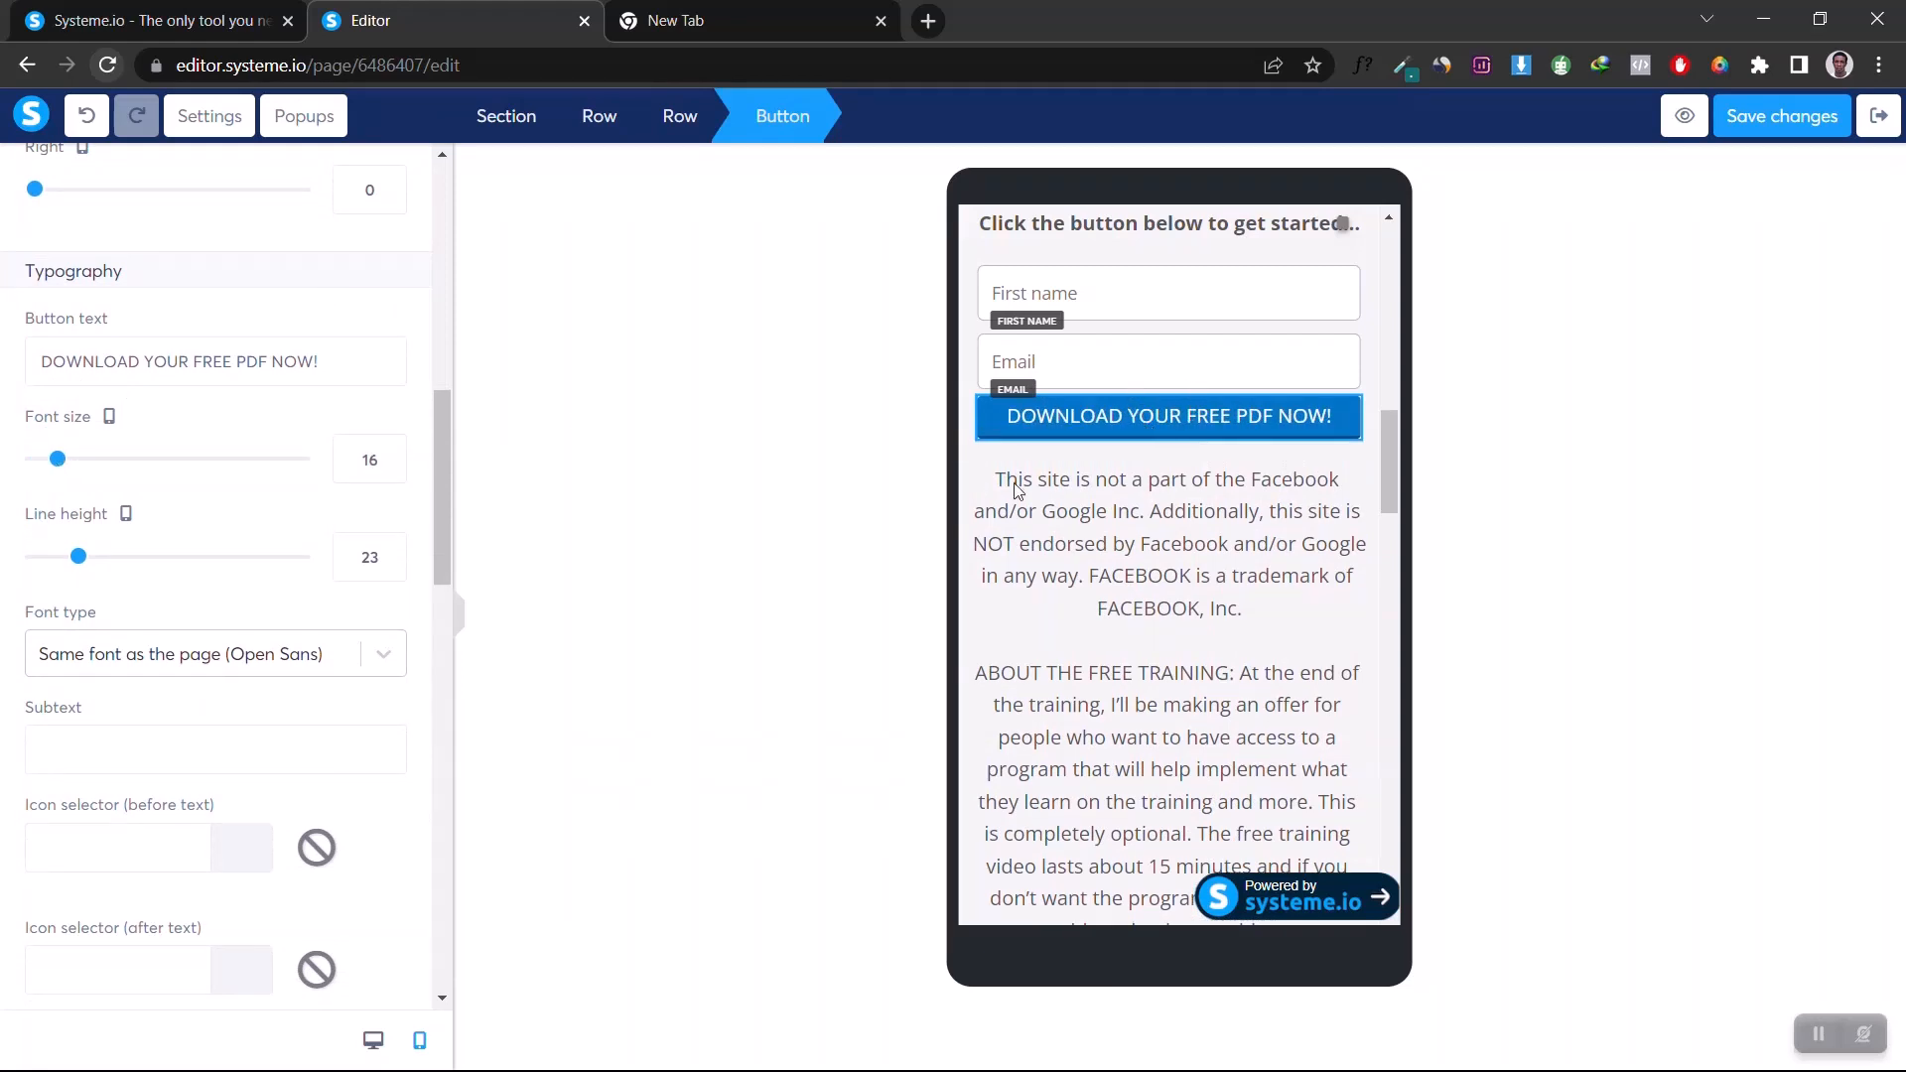
Step: Reduce the font size of the disclaimer text below the download button to 11 in the mobile layout
click(1306, 547)
click(1242, 449)
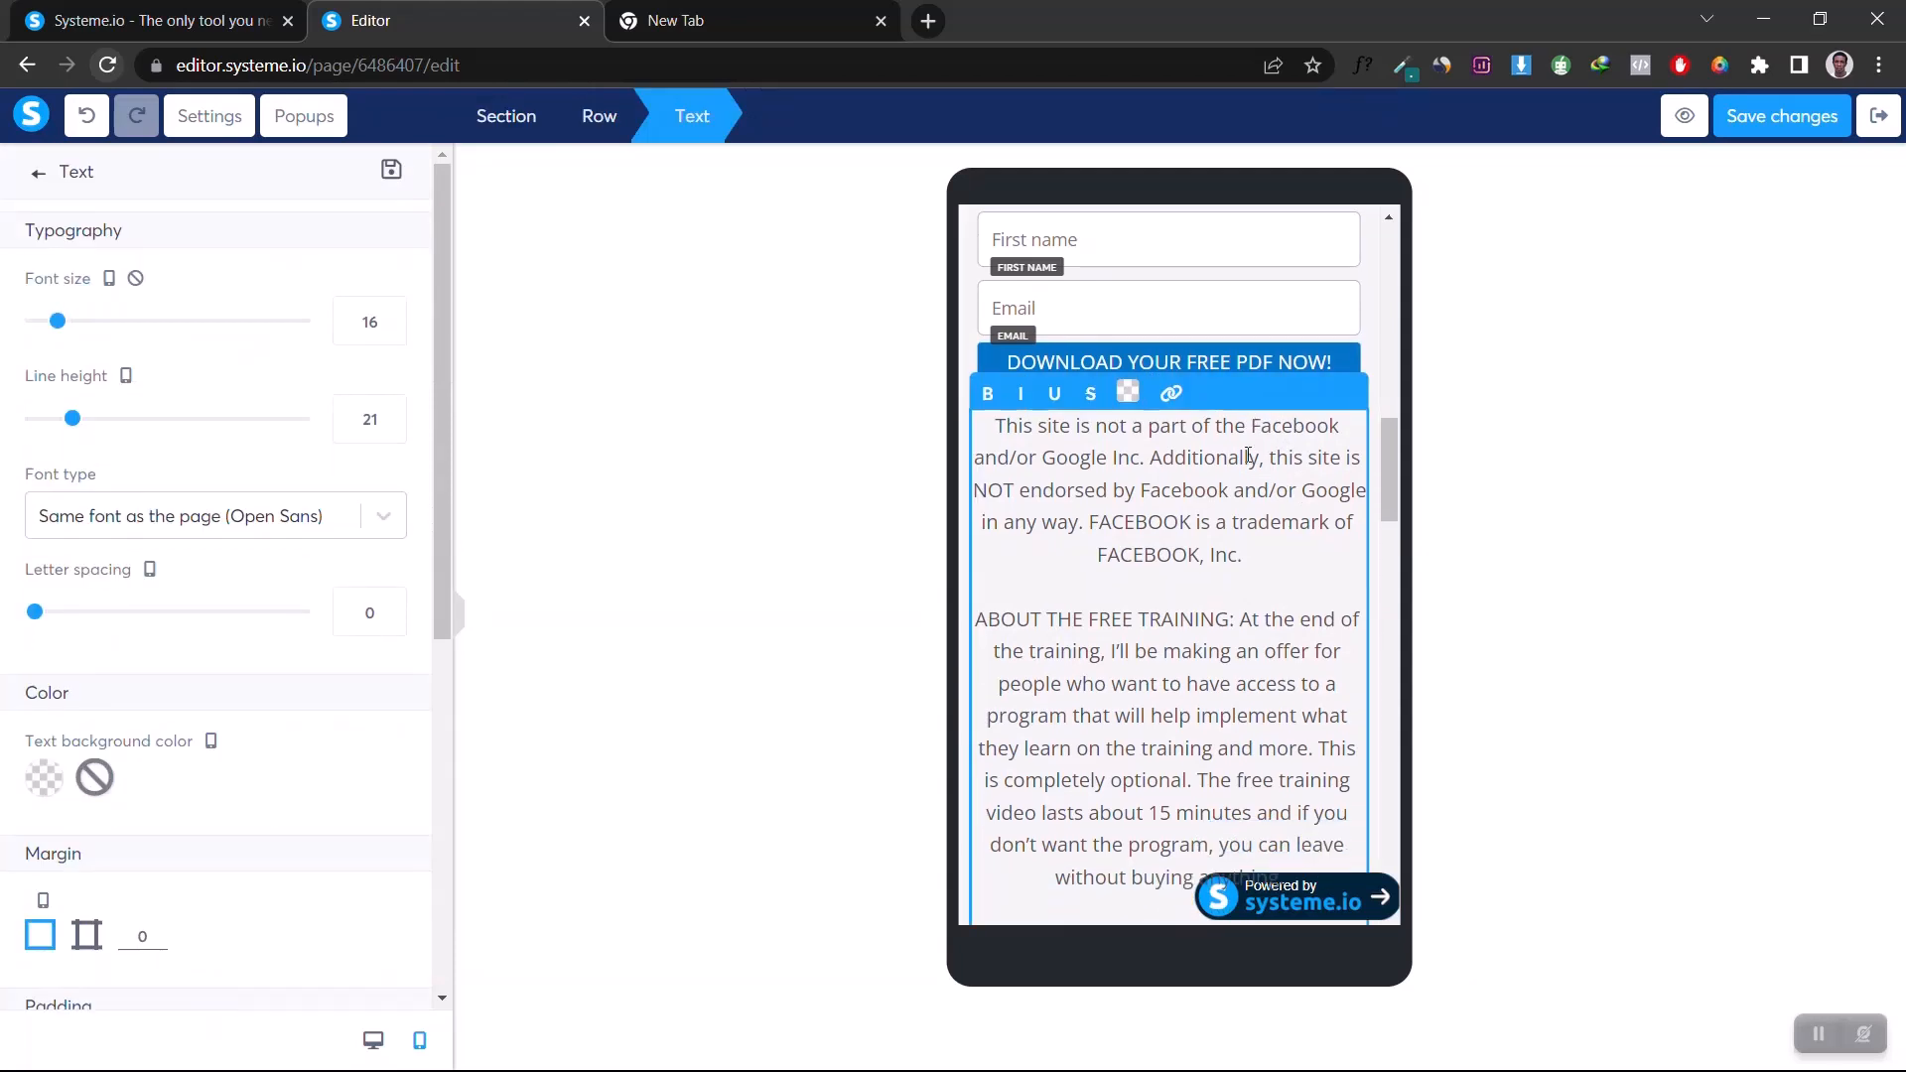
drag(55, 335, 47, 336)
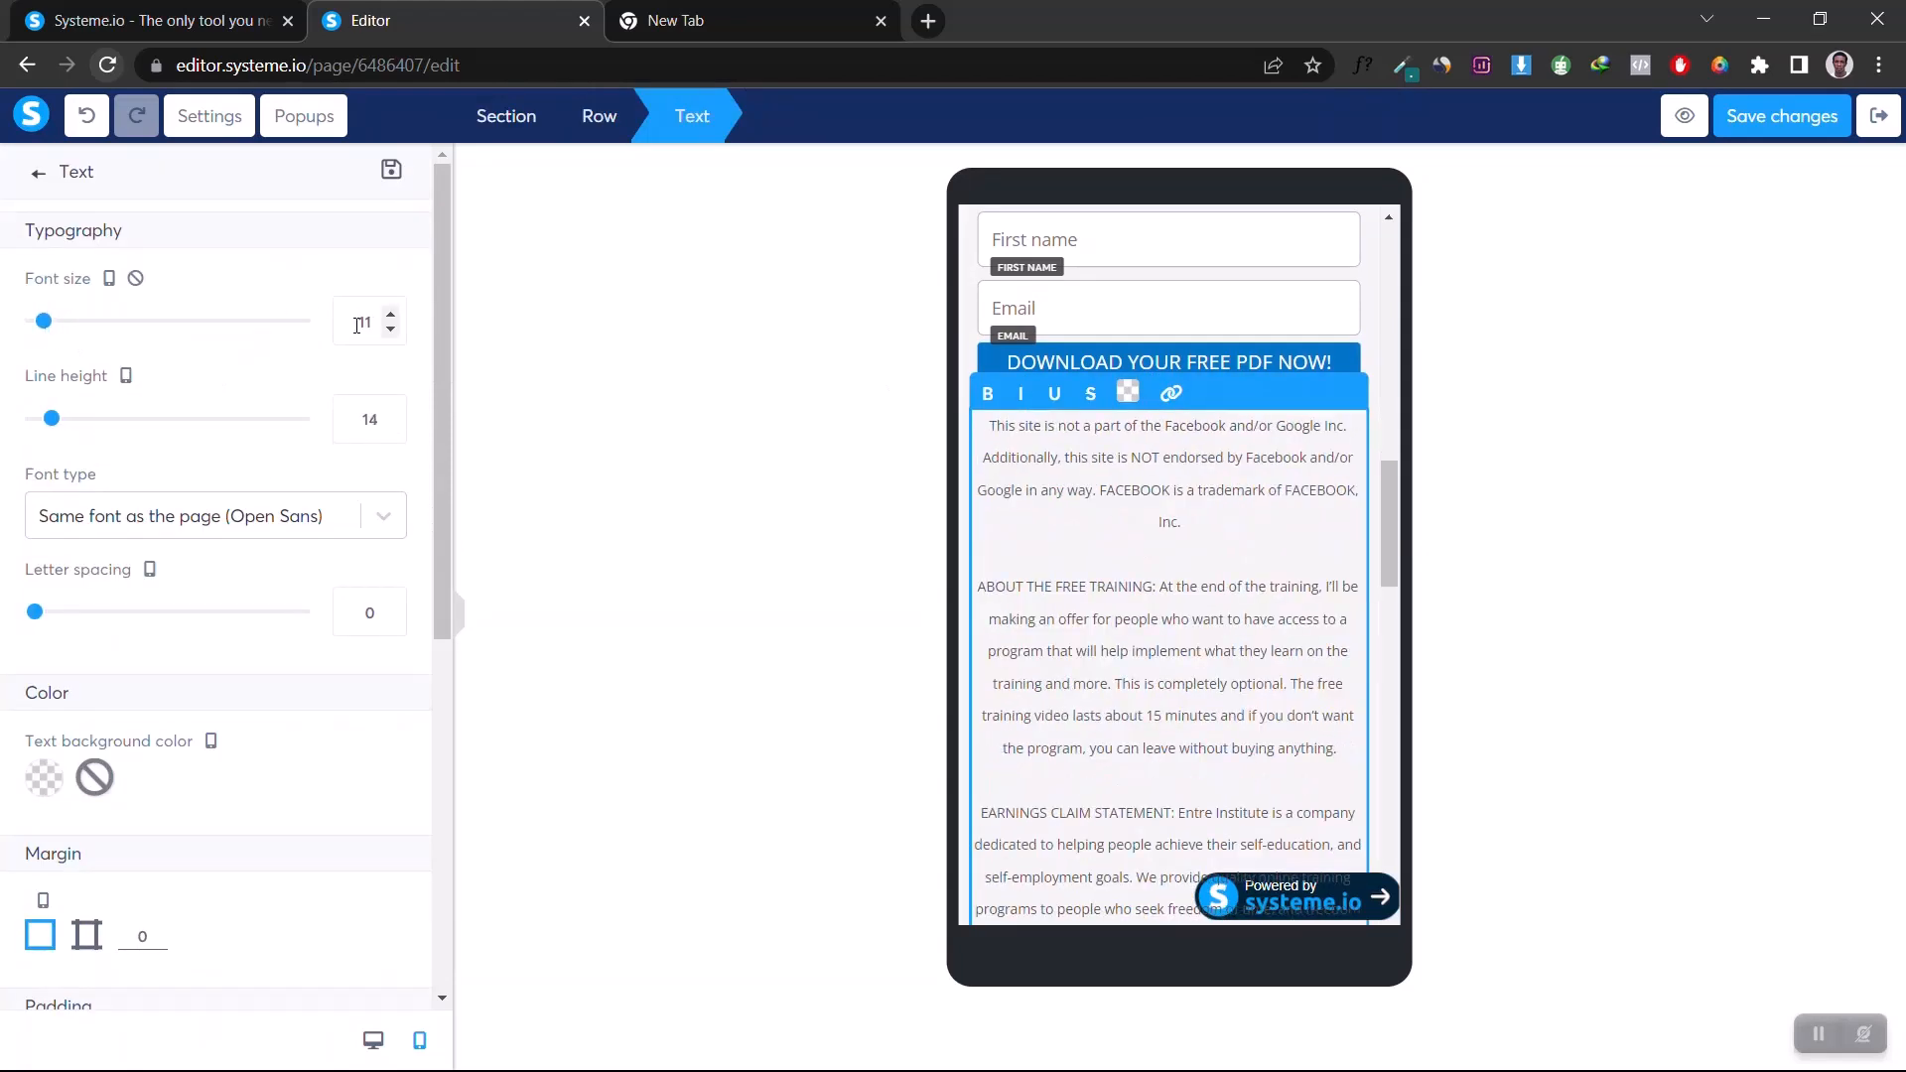
Step: Give the disclaimer text separate mobile margins of 30 at the top and 20 at the bottom
scroll(157, 599, down, 6)
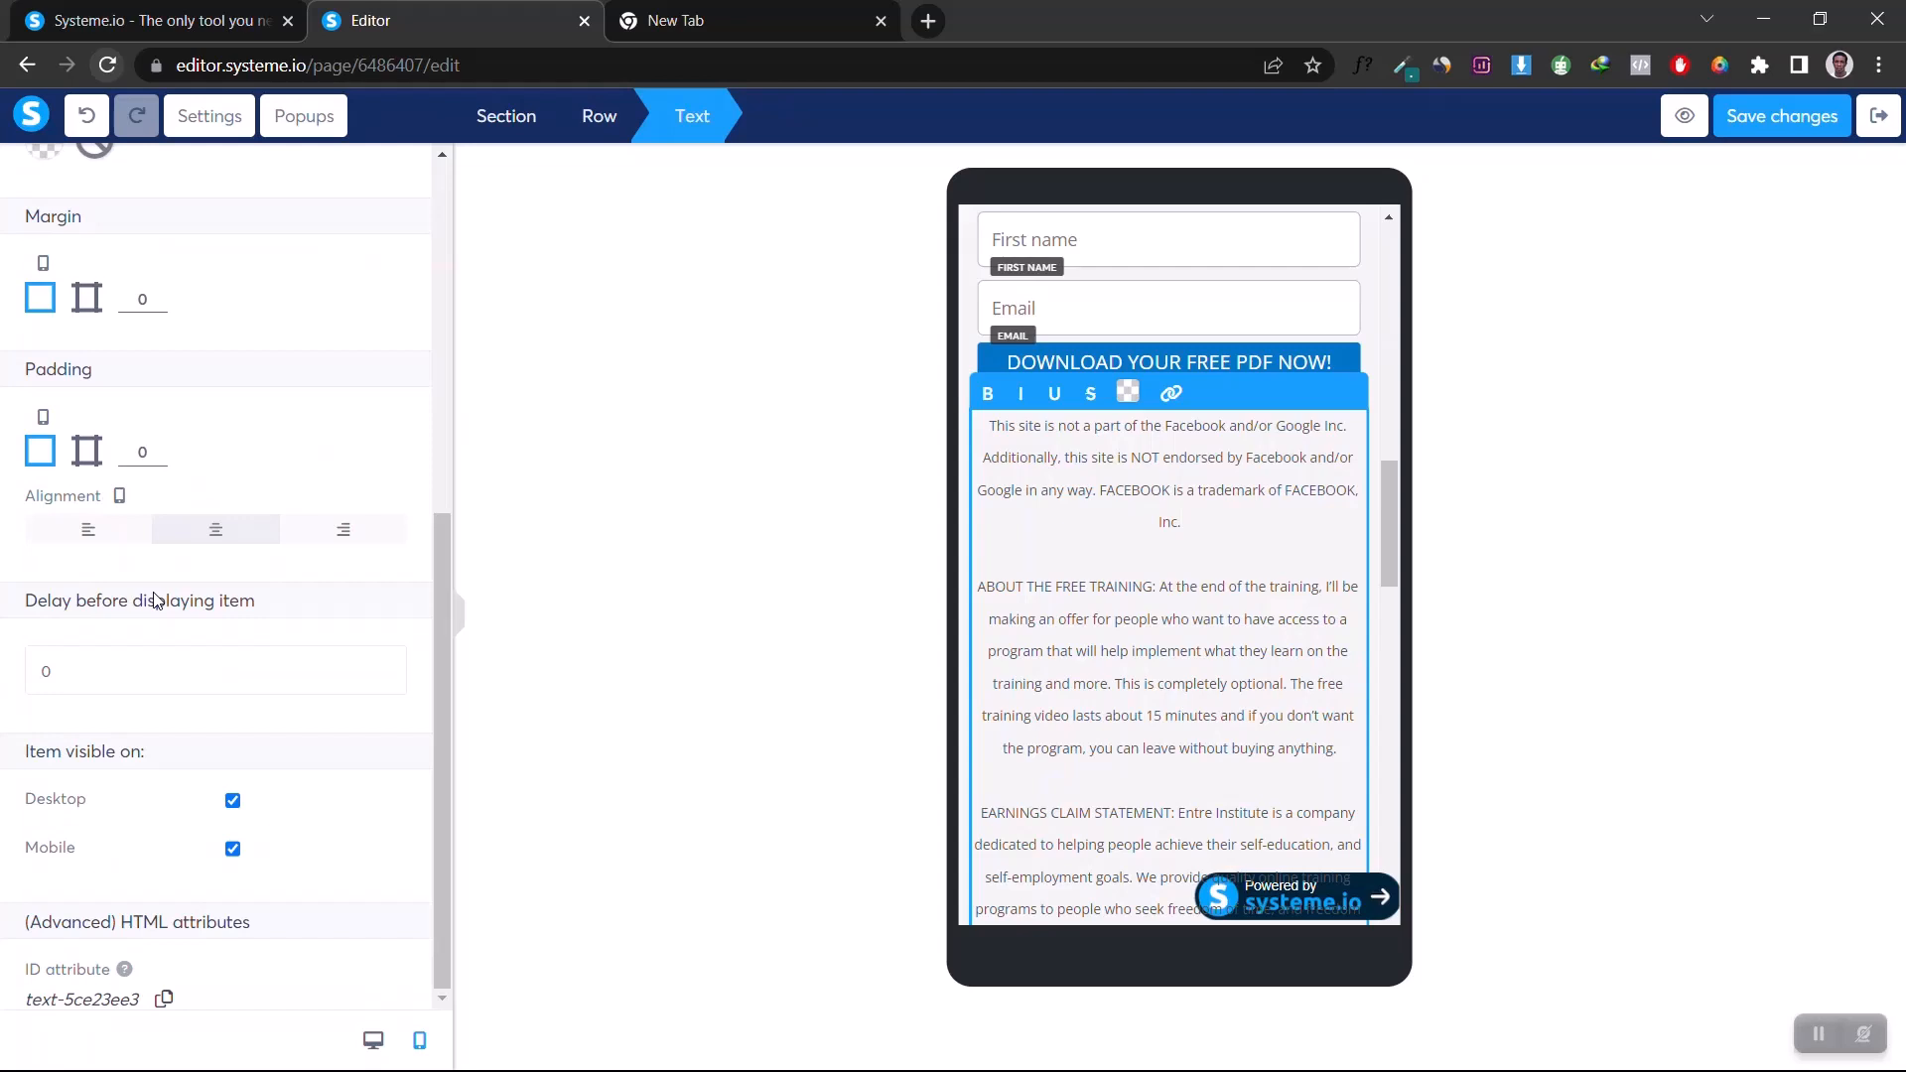
click(88, 297)
text(3)
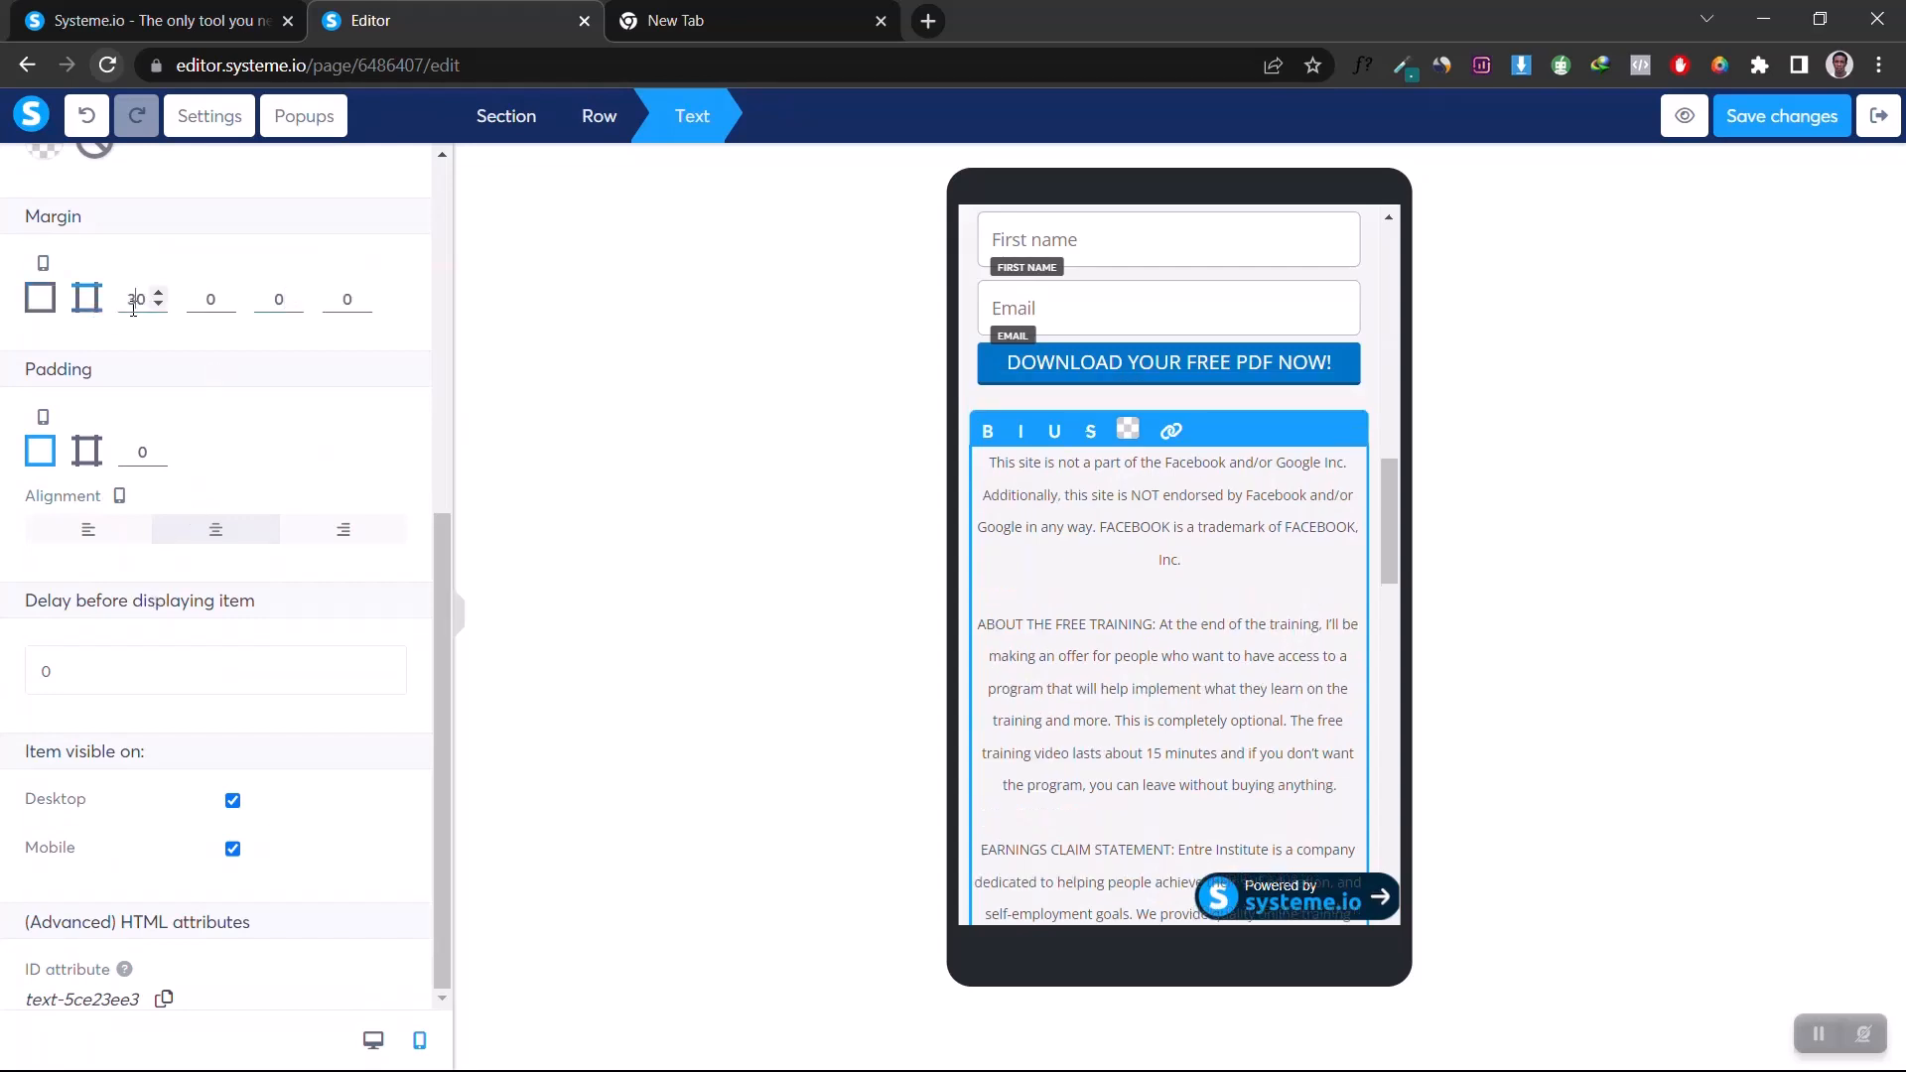
click(270, 299)
text(2)
Step: Look over the mobile layout up to the headline with the sidebar temporarily collapsed
click(465, 624)
click(1196, 481)
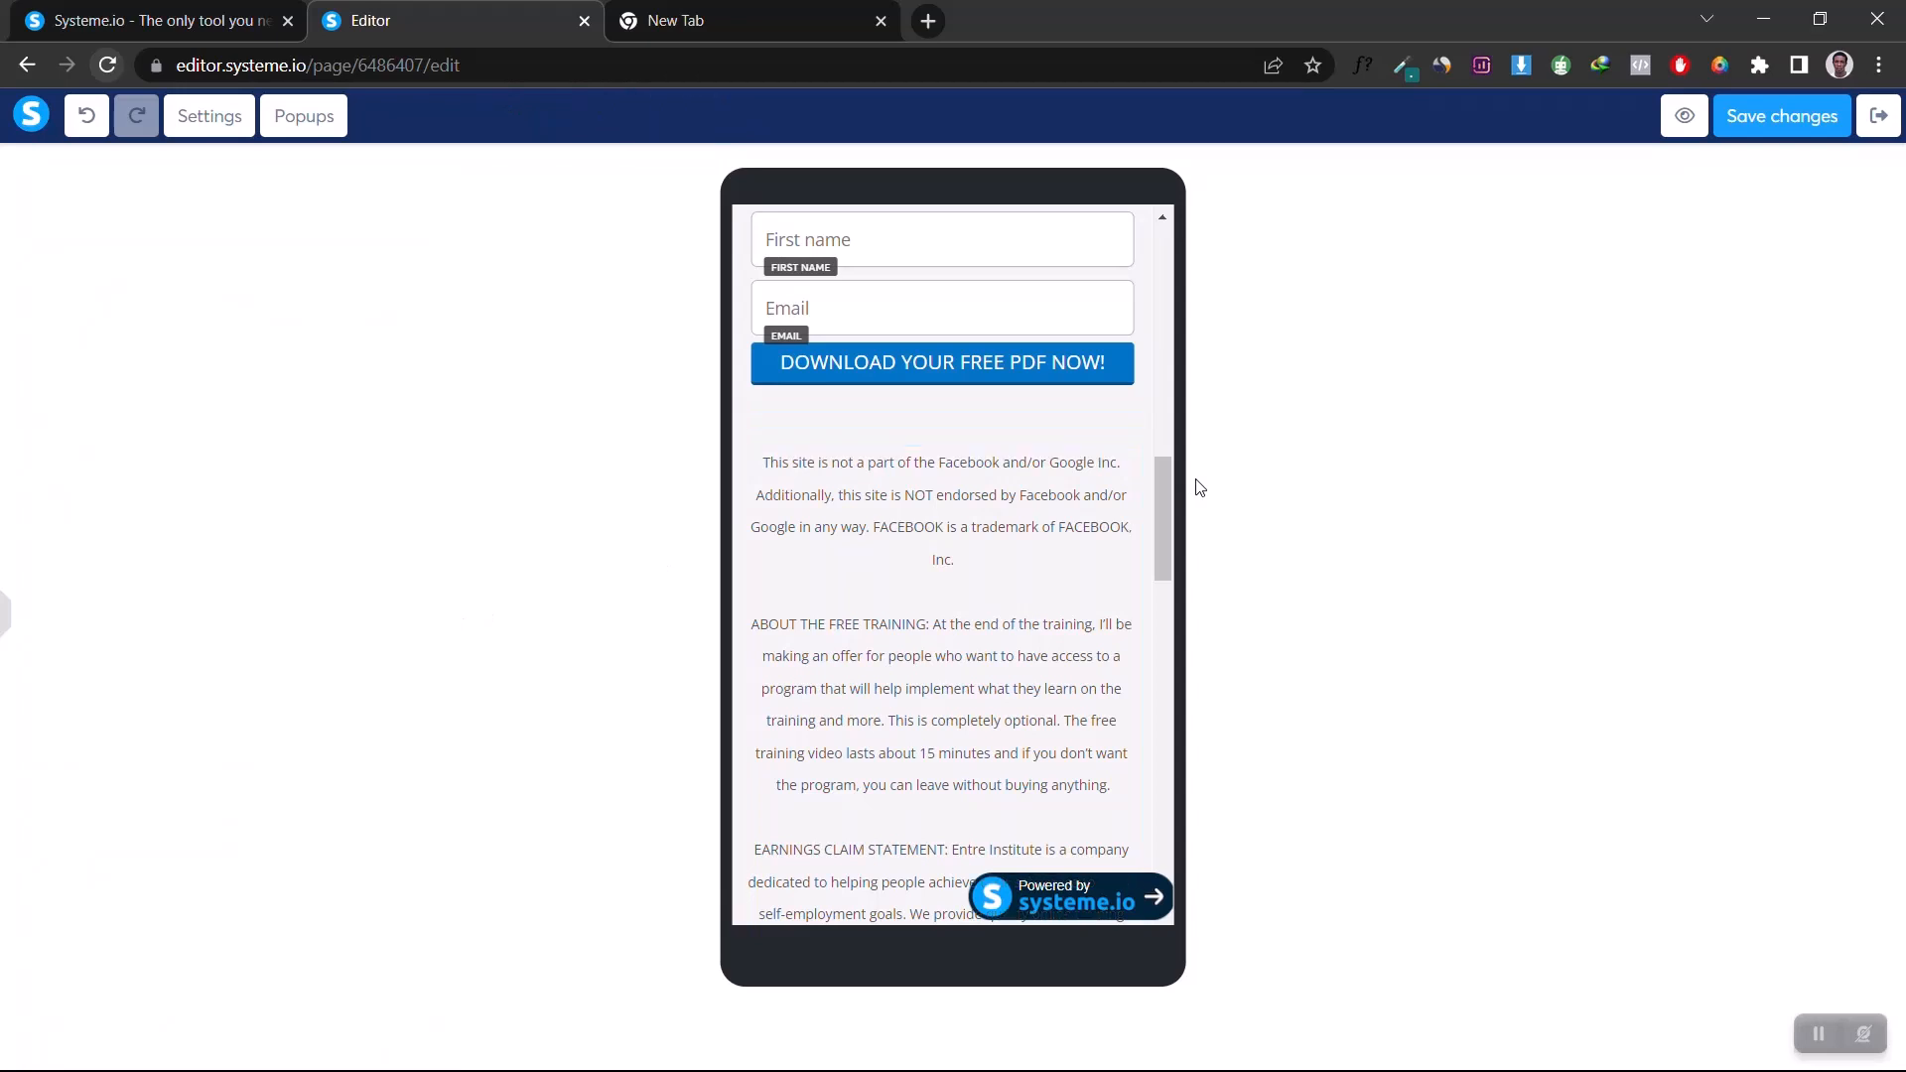
drag(1168, 519, 1201, 243)
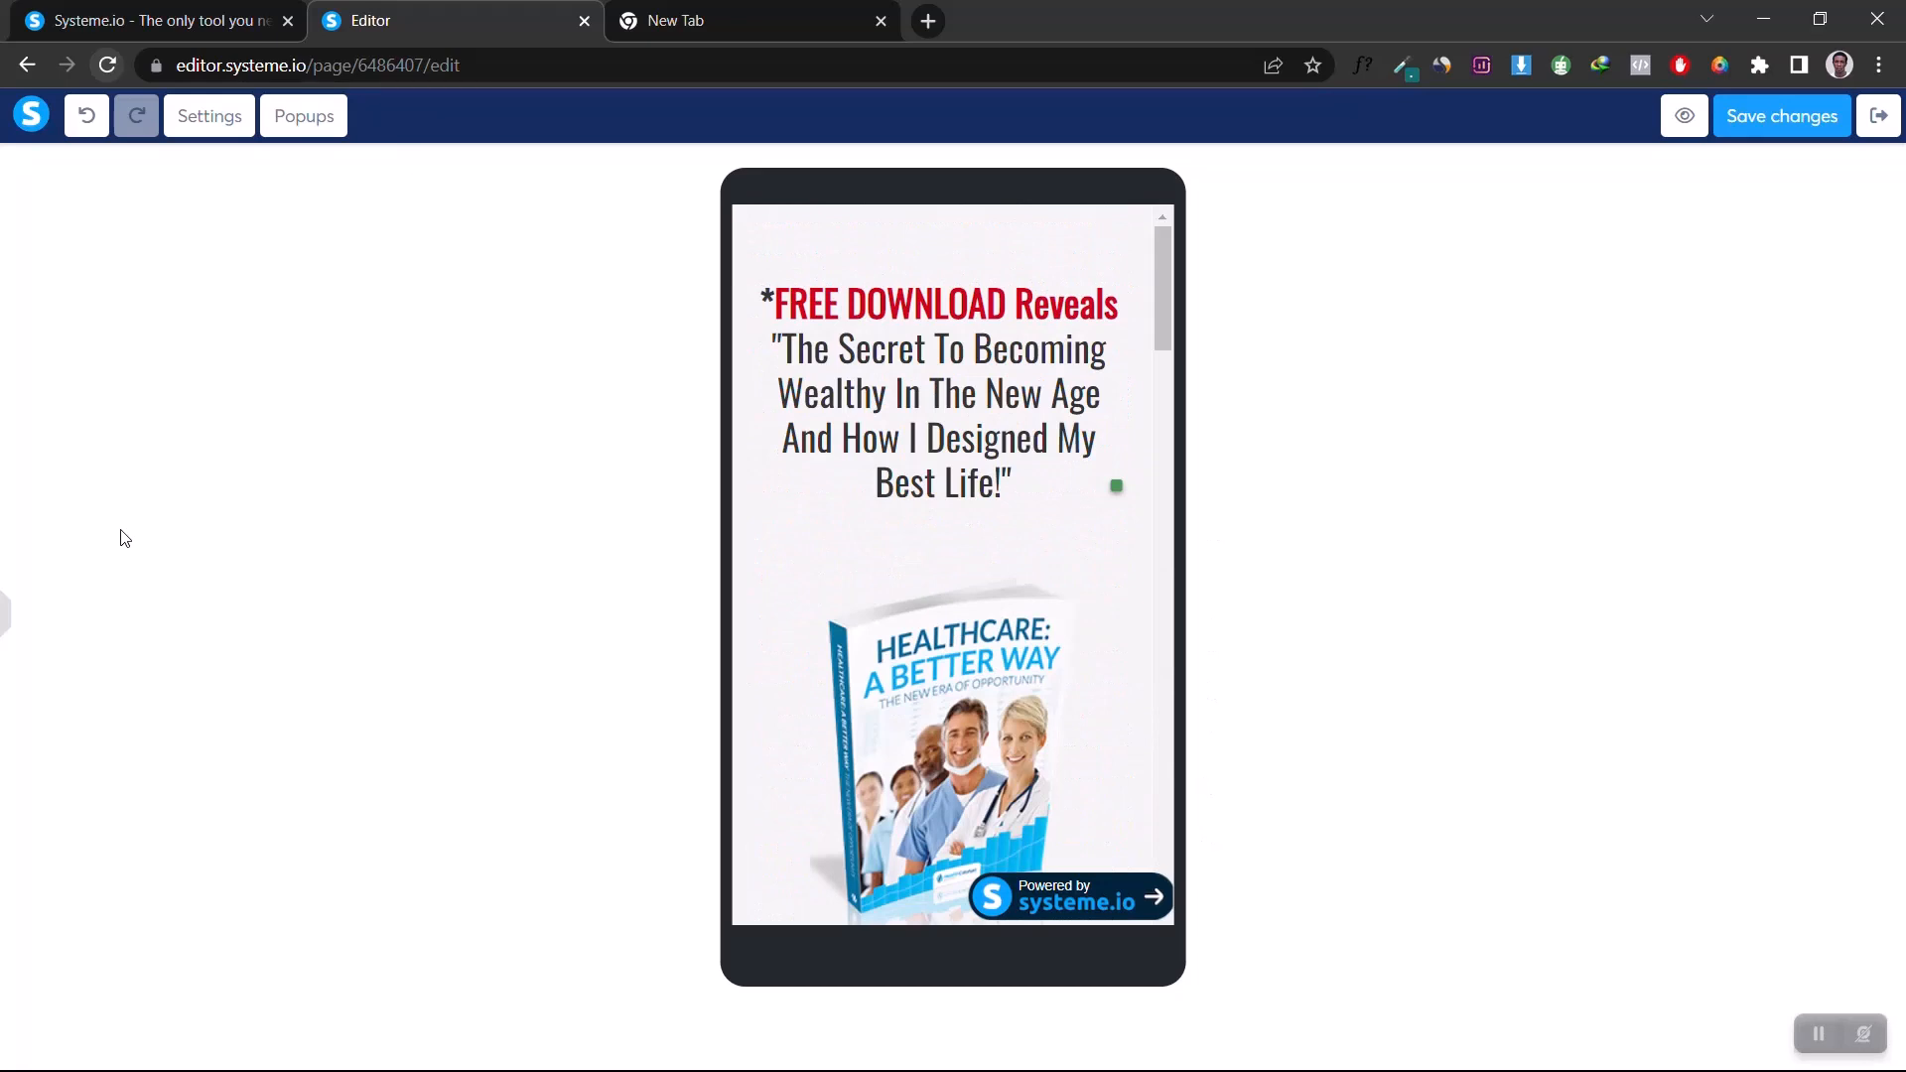
click(5, 621)
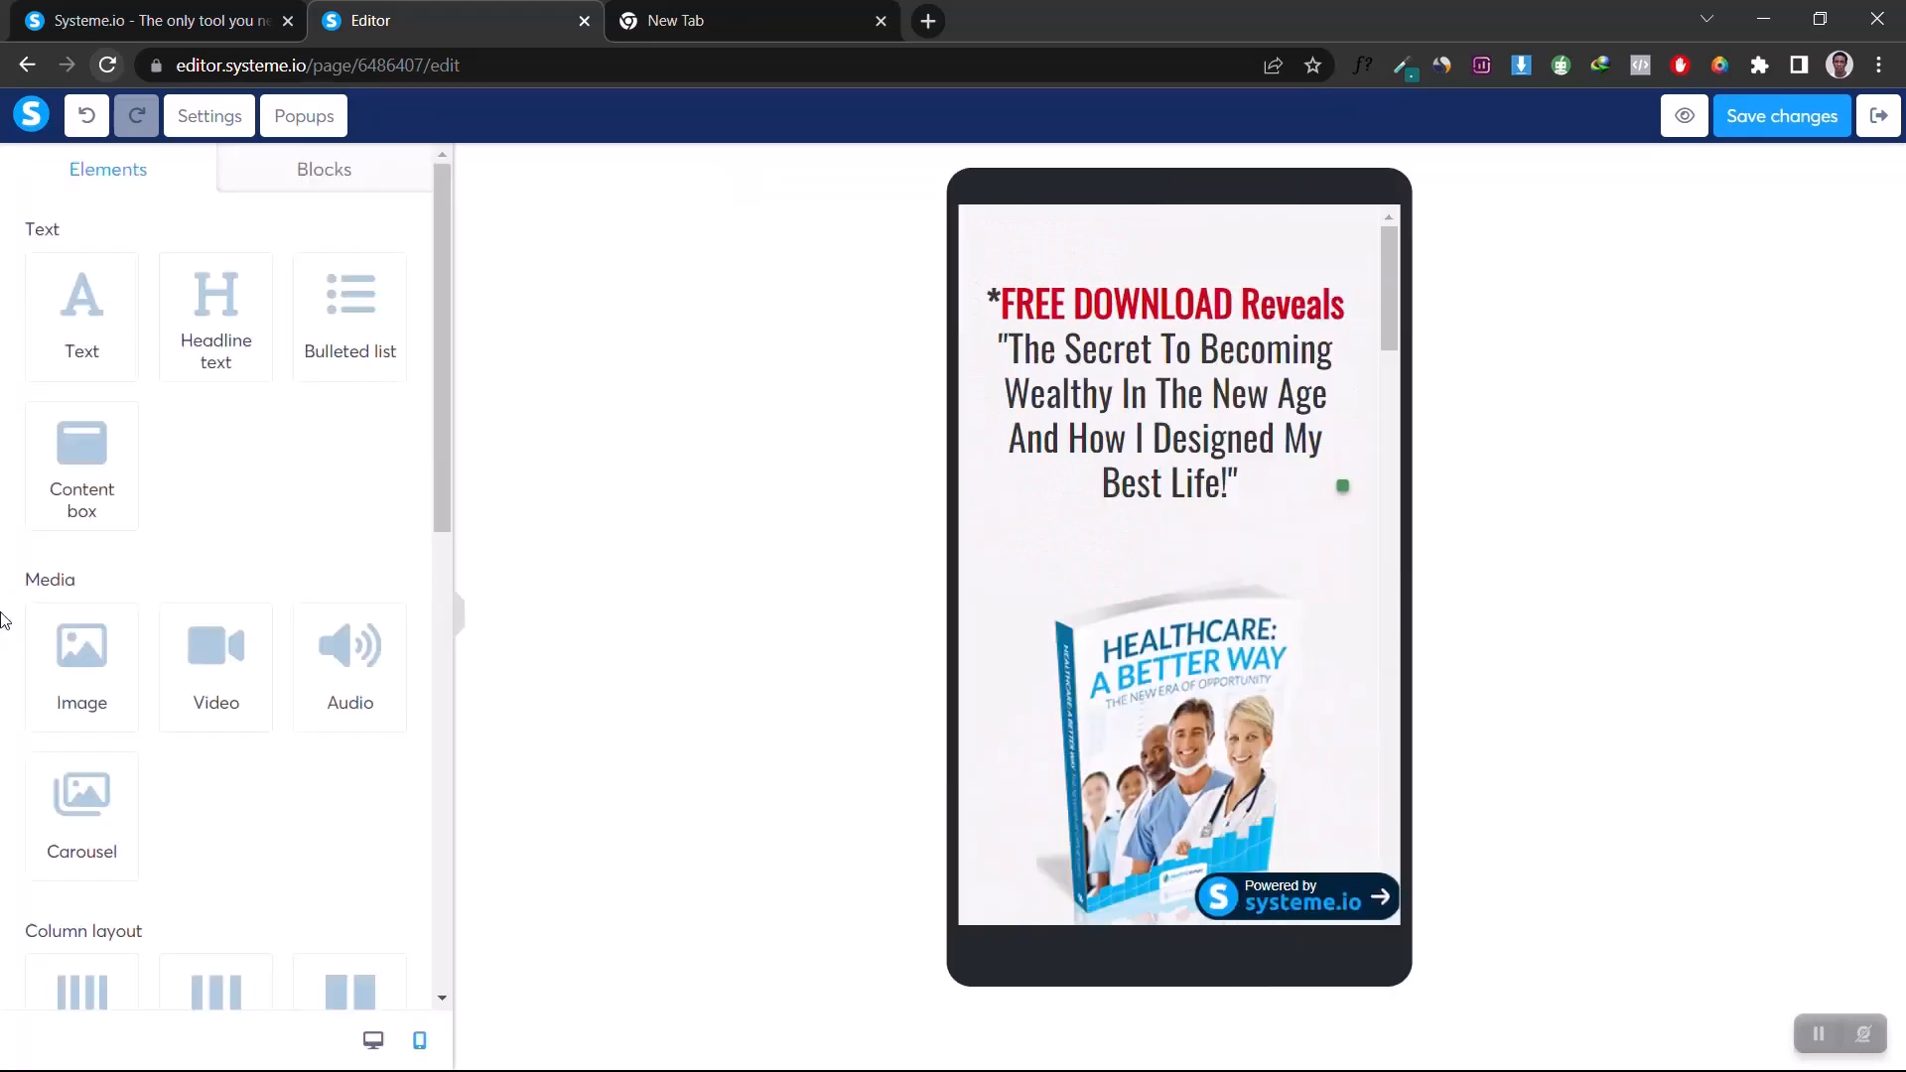
Step: Switch the editor back to the desktop view, check the page layout and save the changes
click(375, 1040)
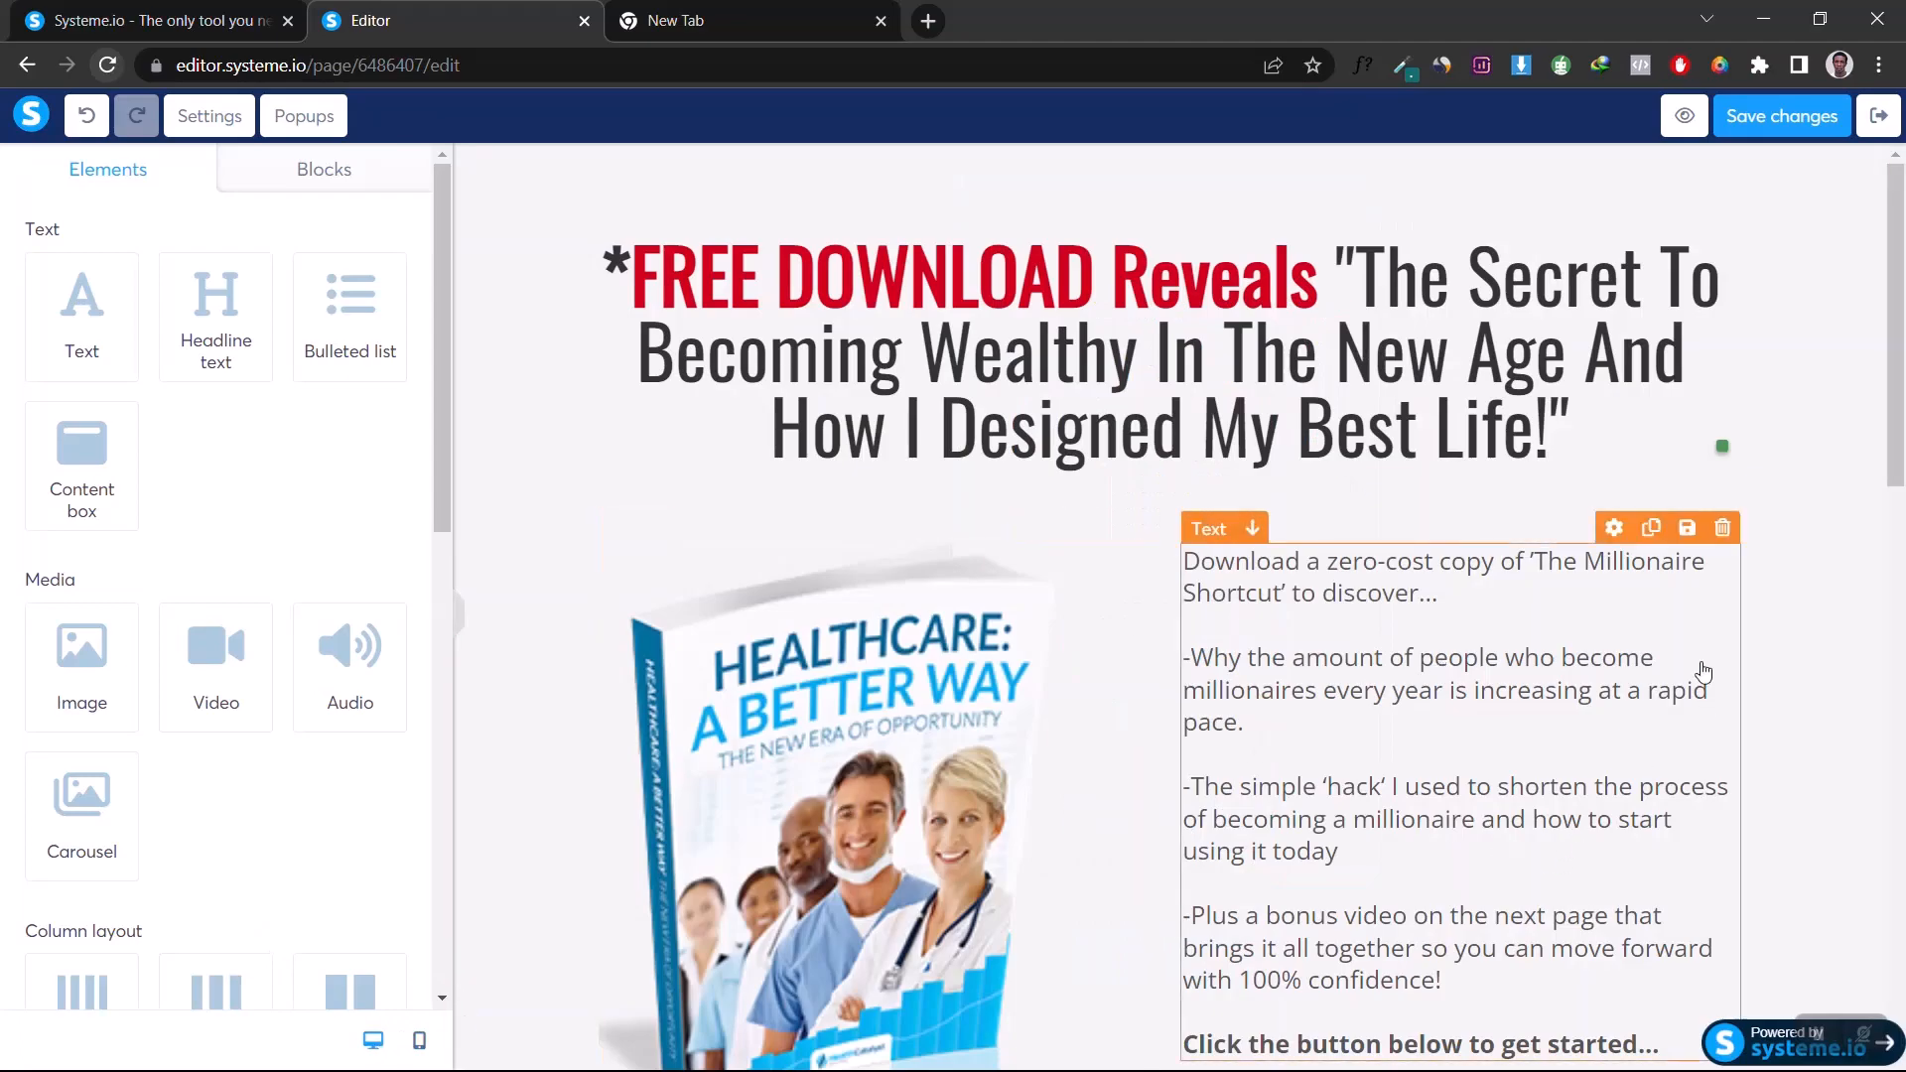
scroll(1704, 672, down, 15)
scroll(1704, 672, up, 12)
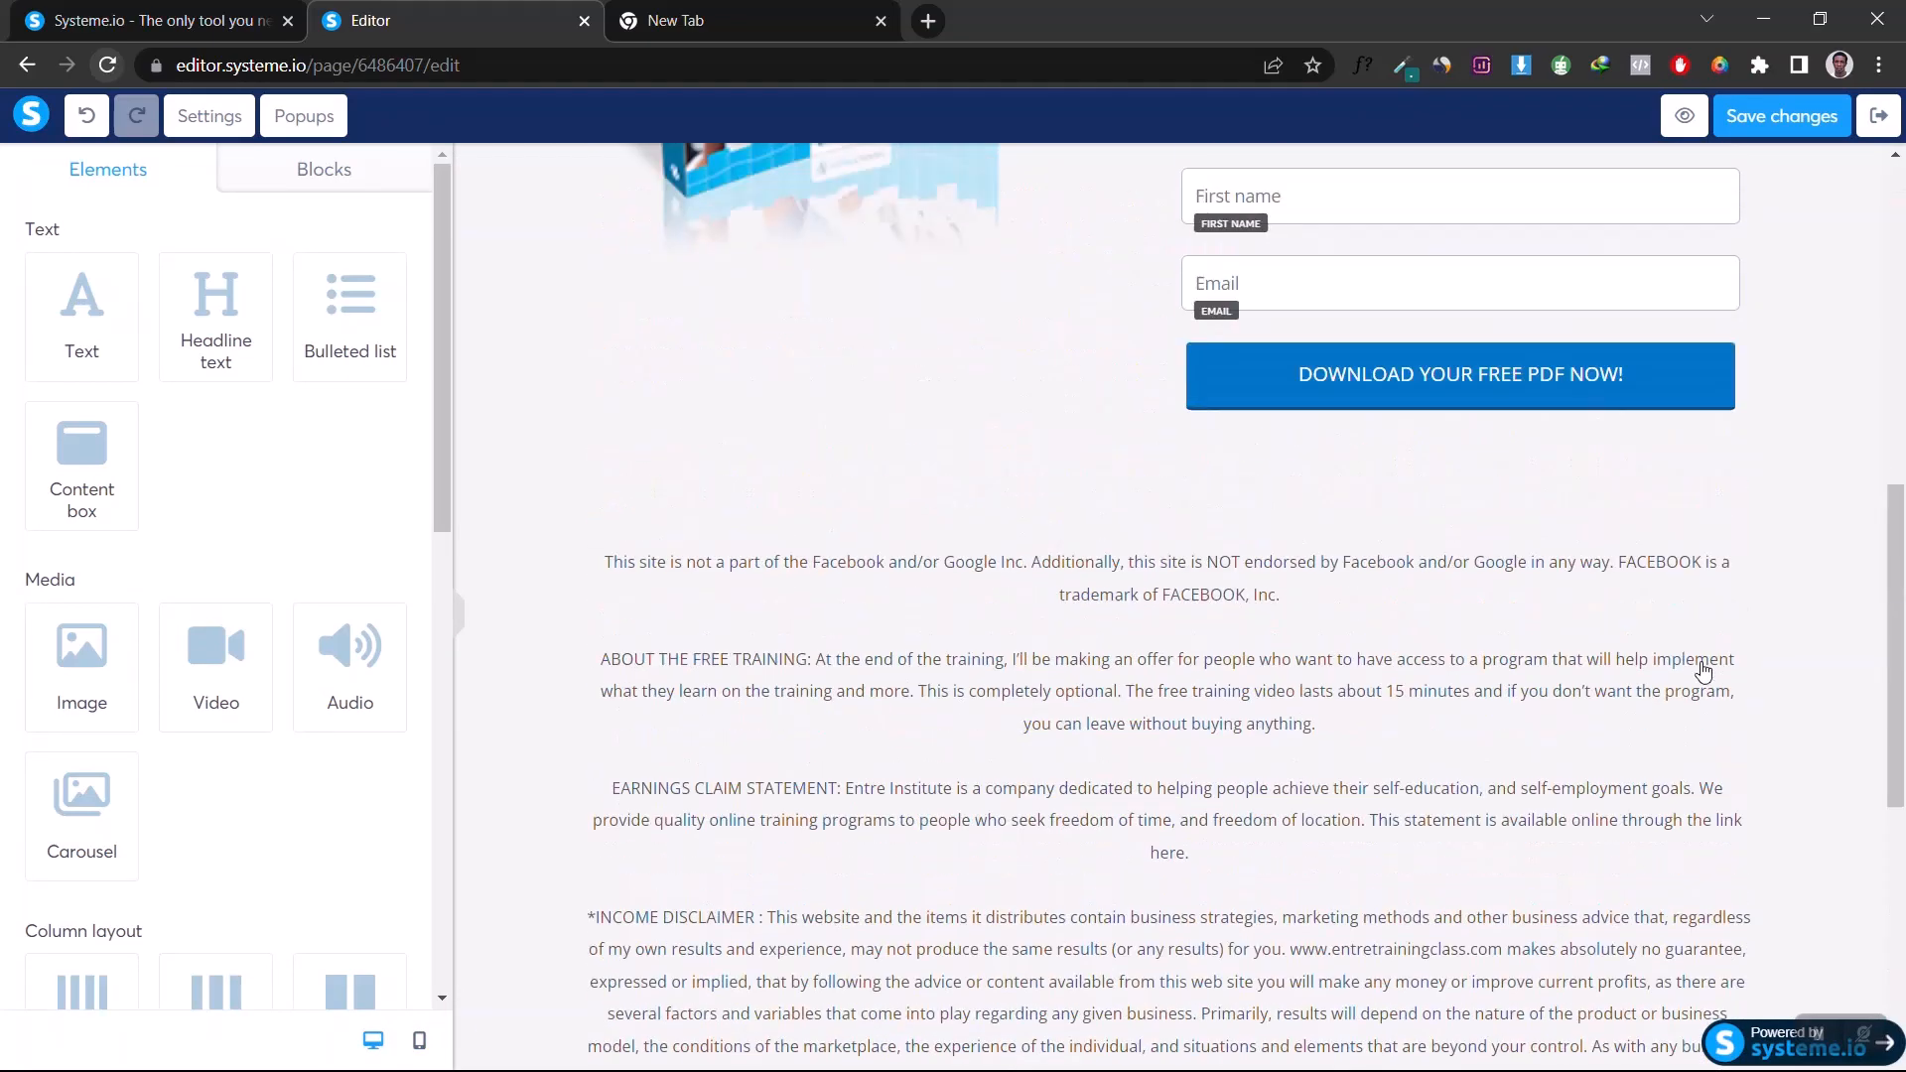
scroll(1704, 672, up, 4)
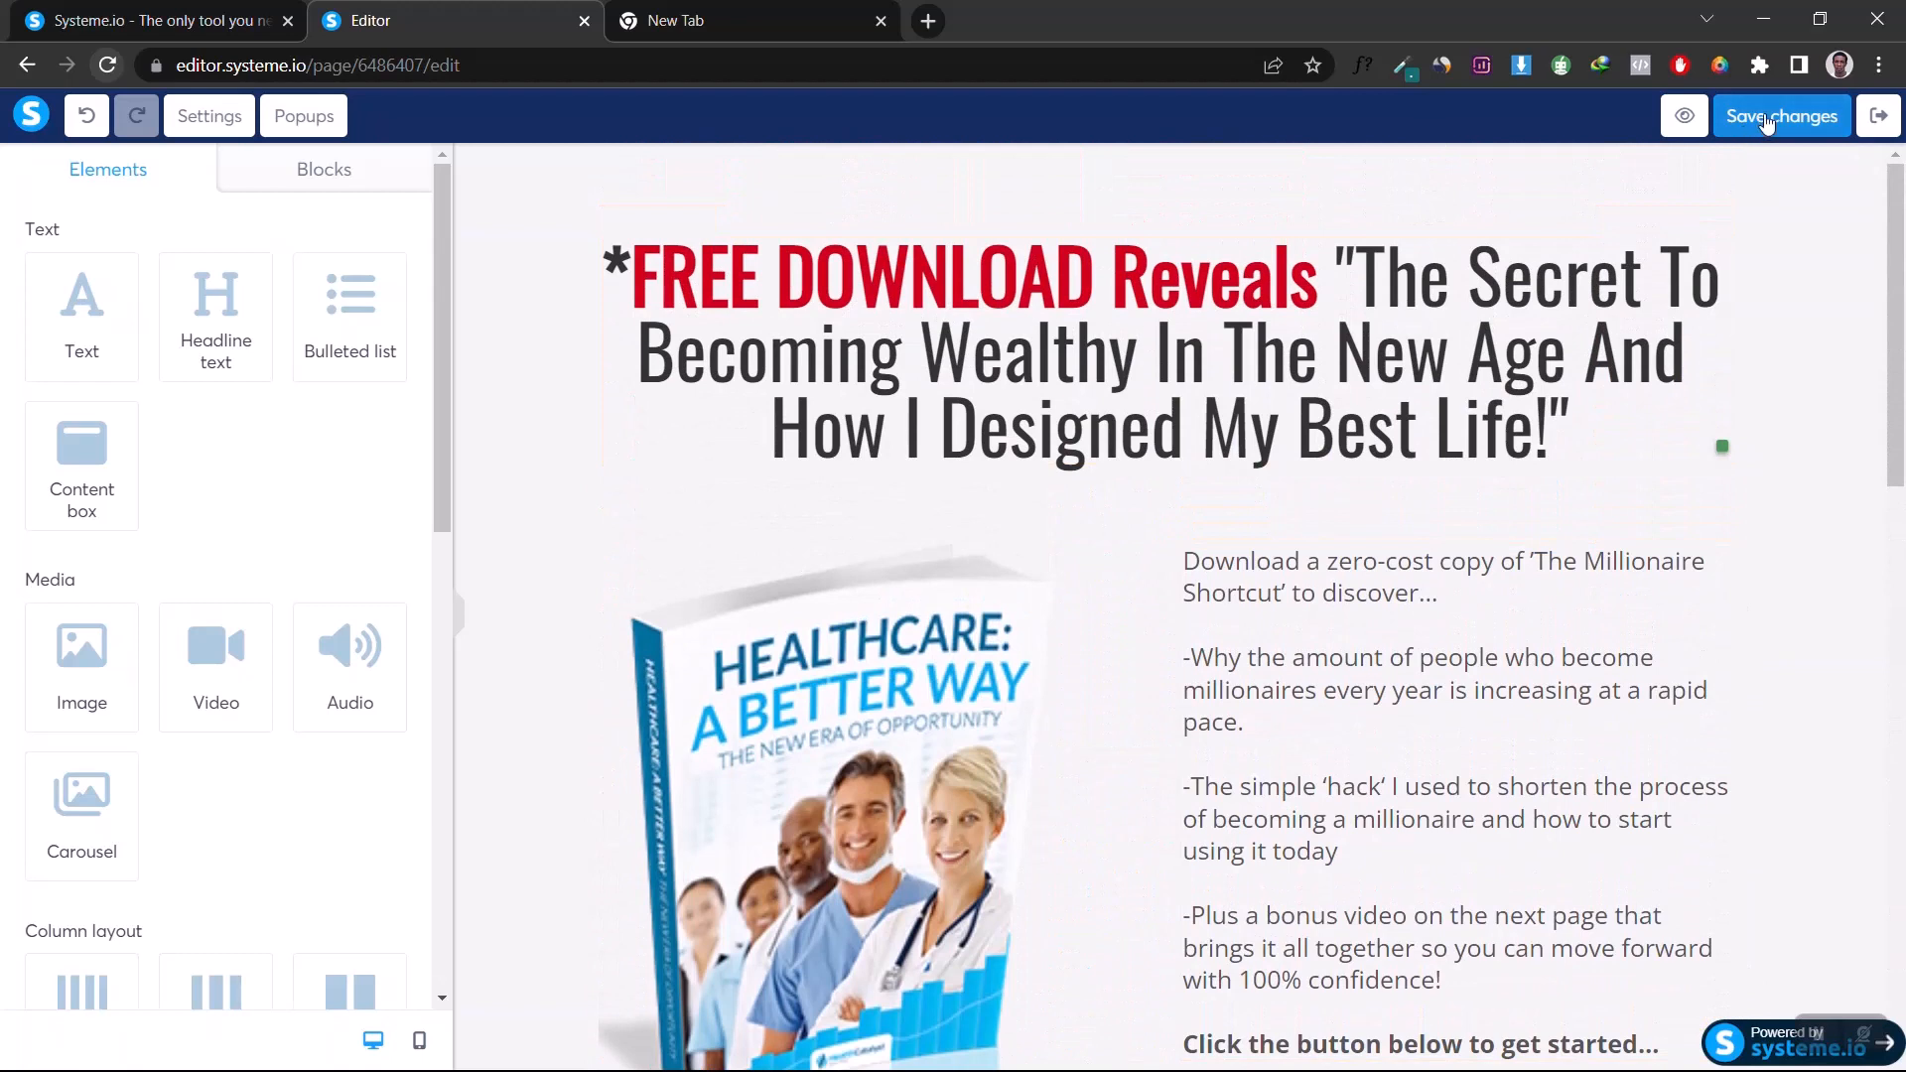
click(1767, 117)
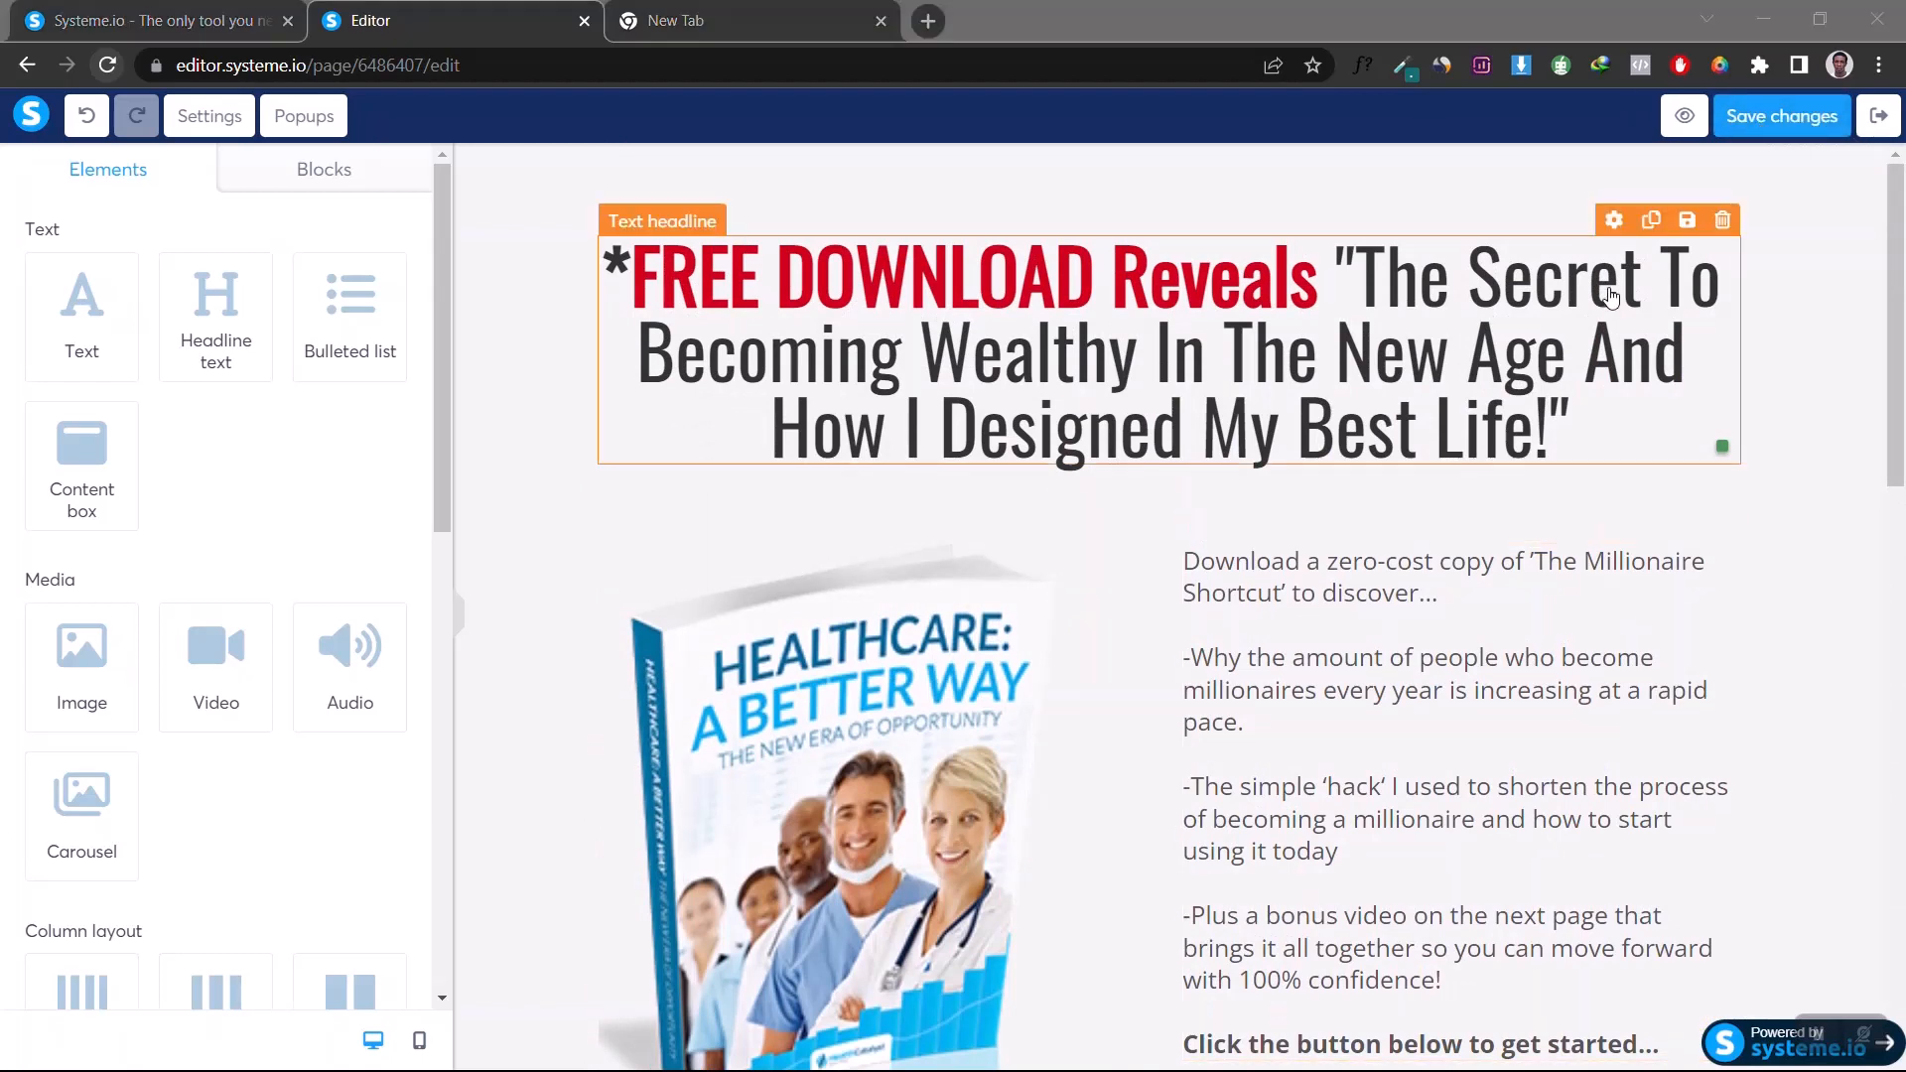
Step: Open the preview of the squeeze page, skim through it and dismiss the preview-mode notice
click(1685, 116)
scroll(1898, 554, down, 8)
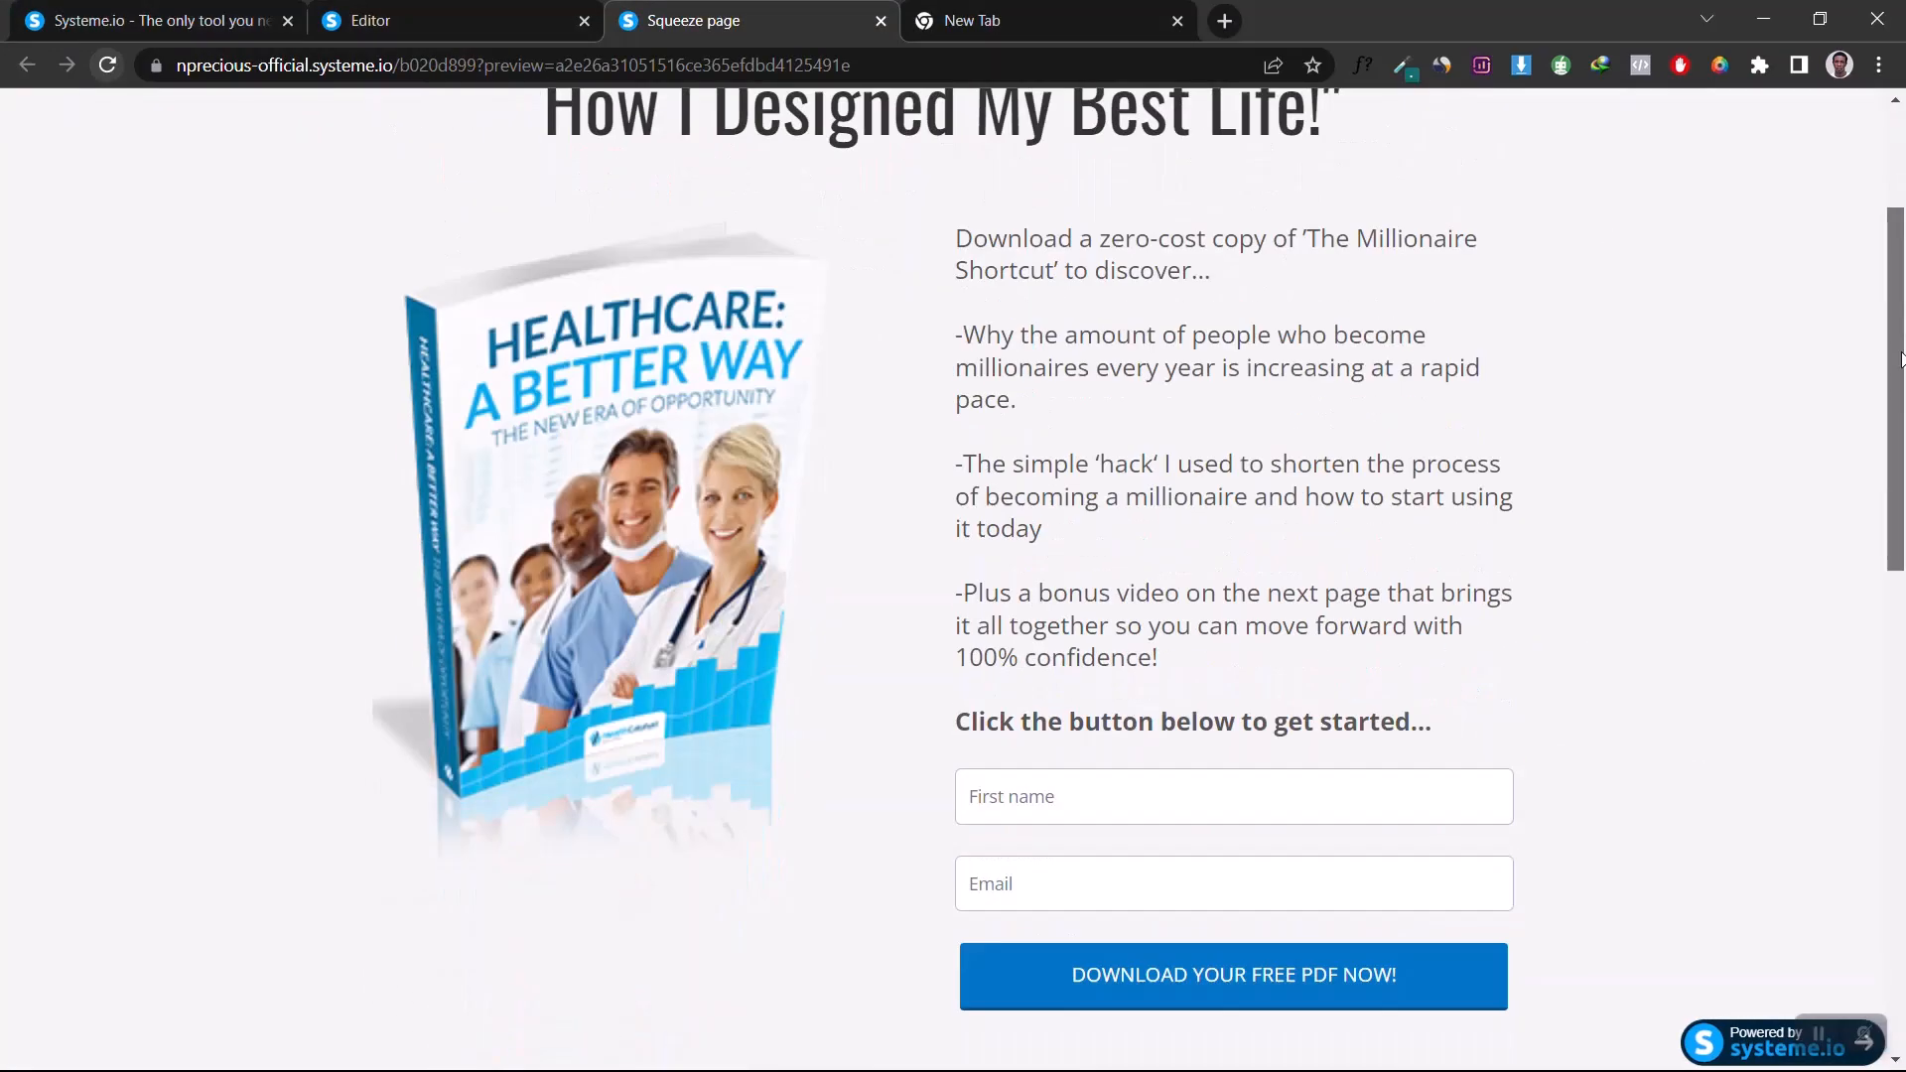
drag(1899, 554, 1903, 172)
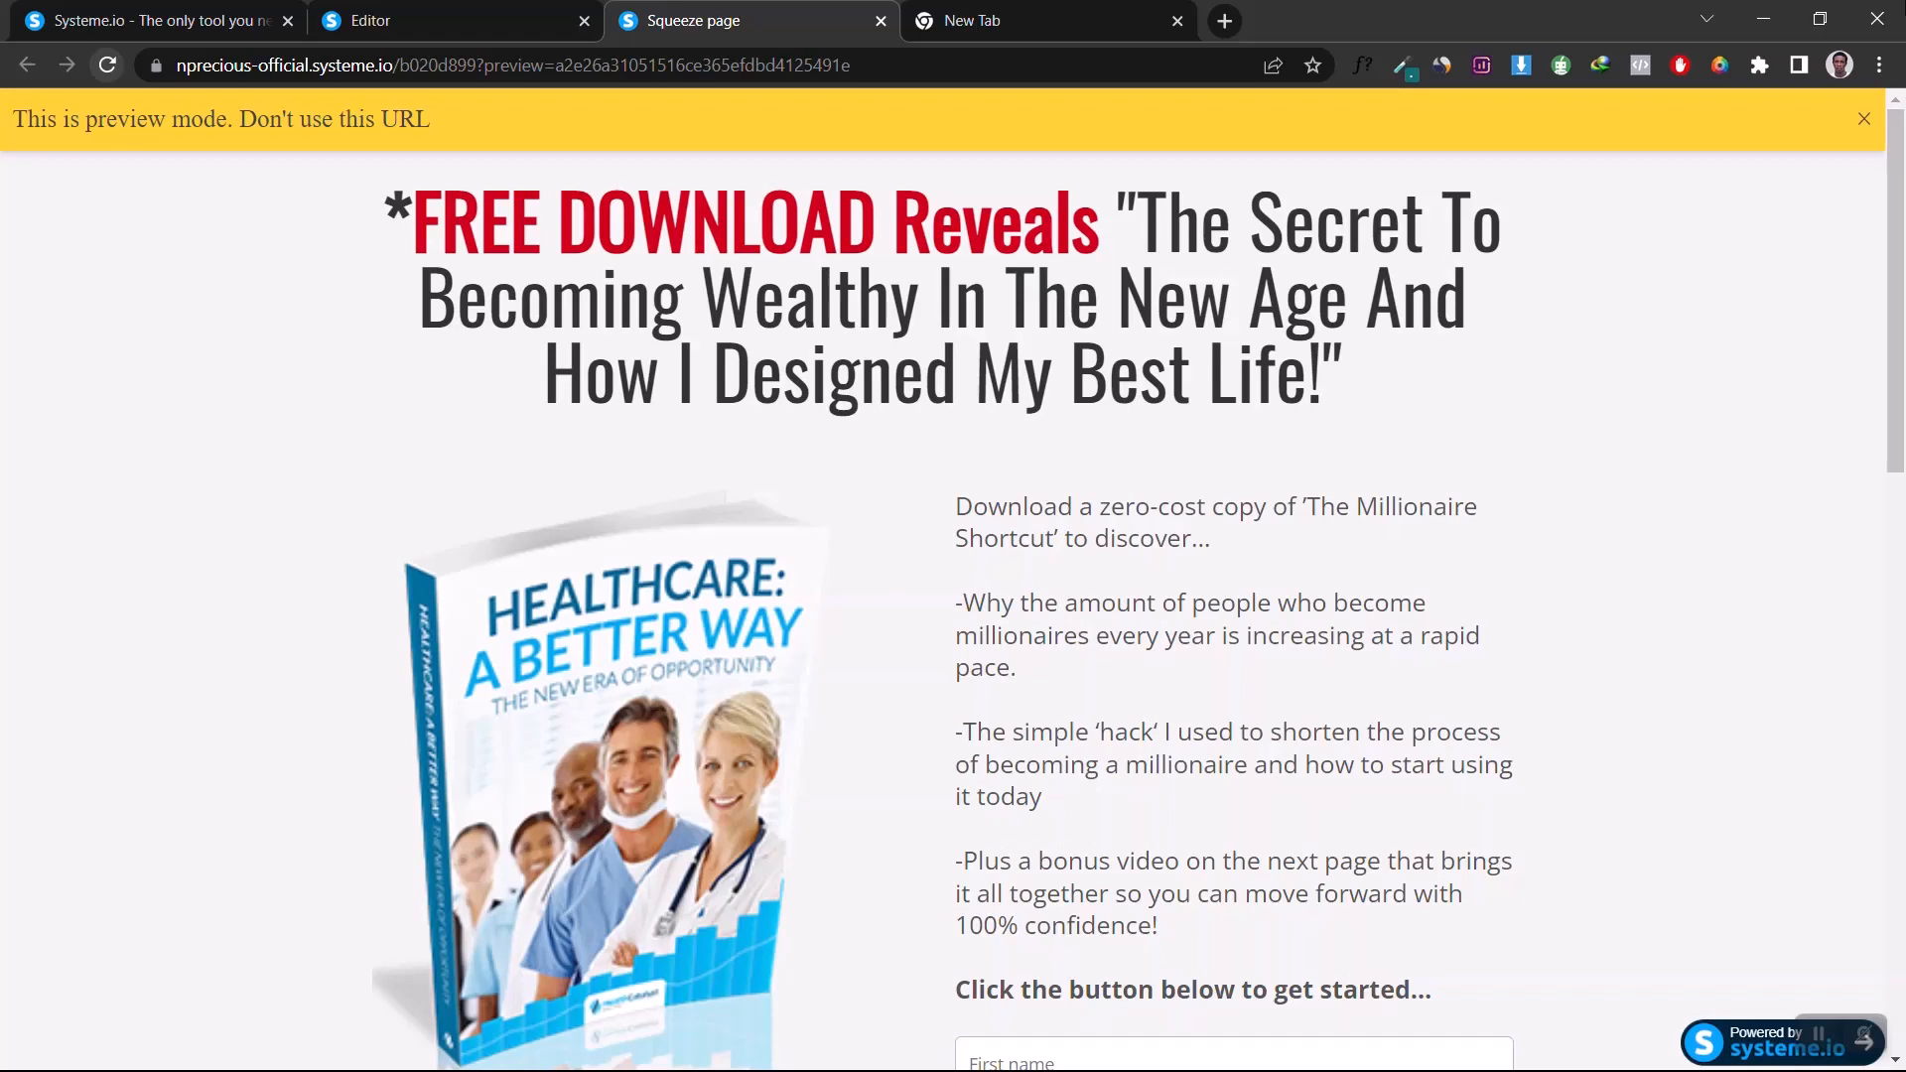
click(1866, 120)
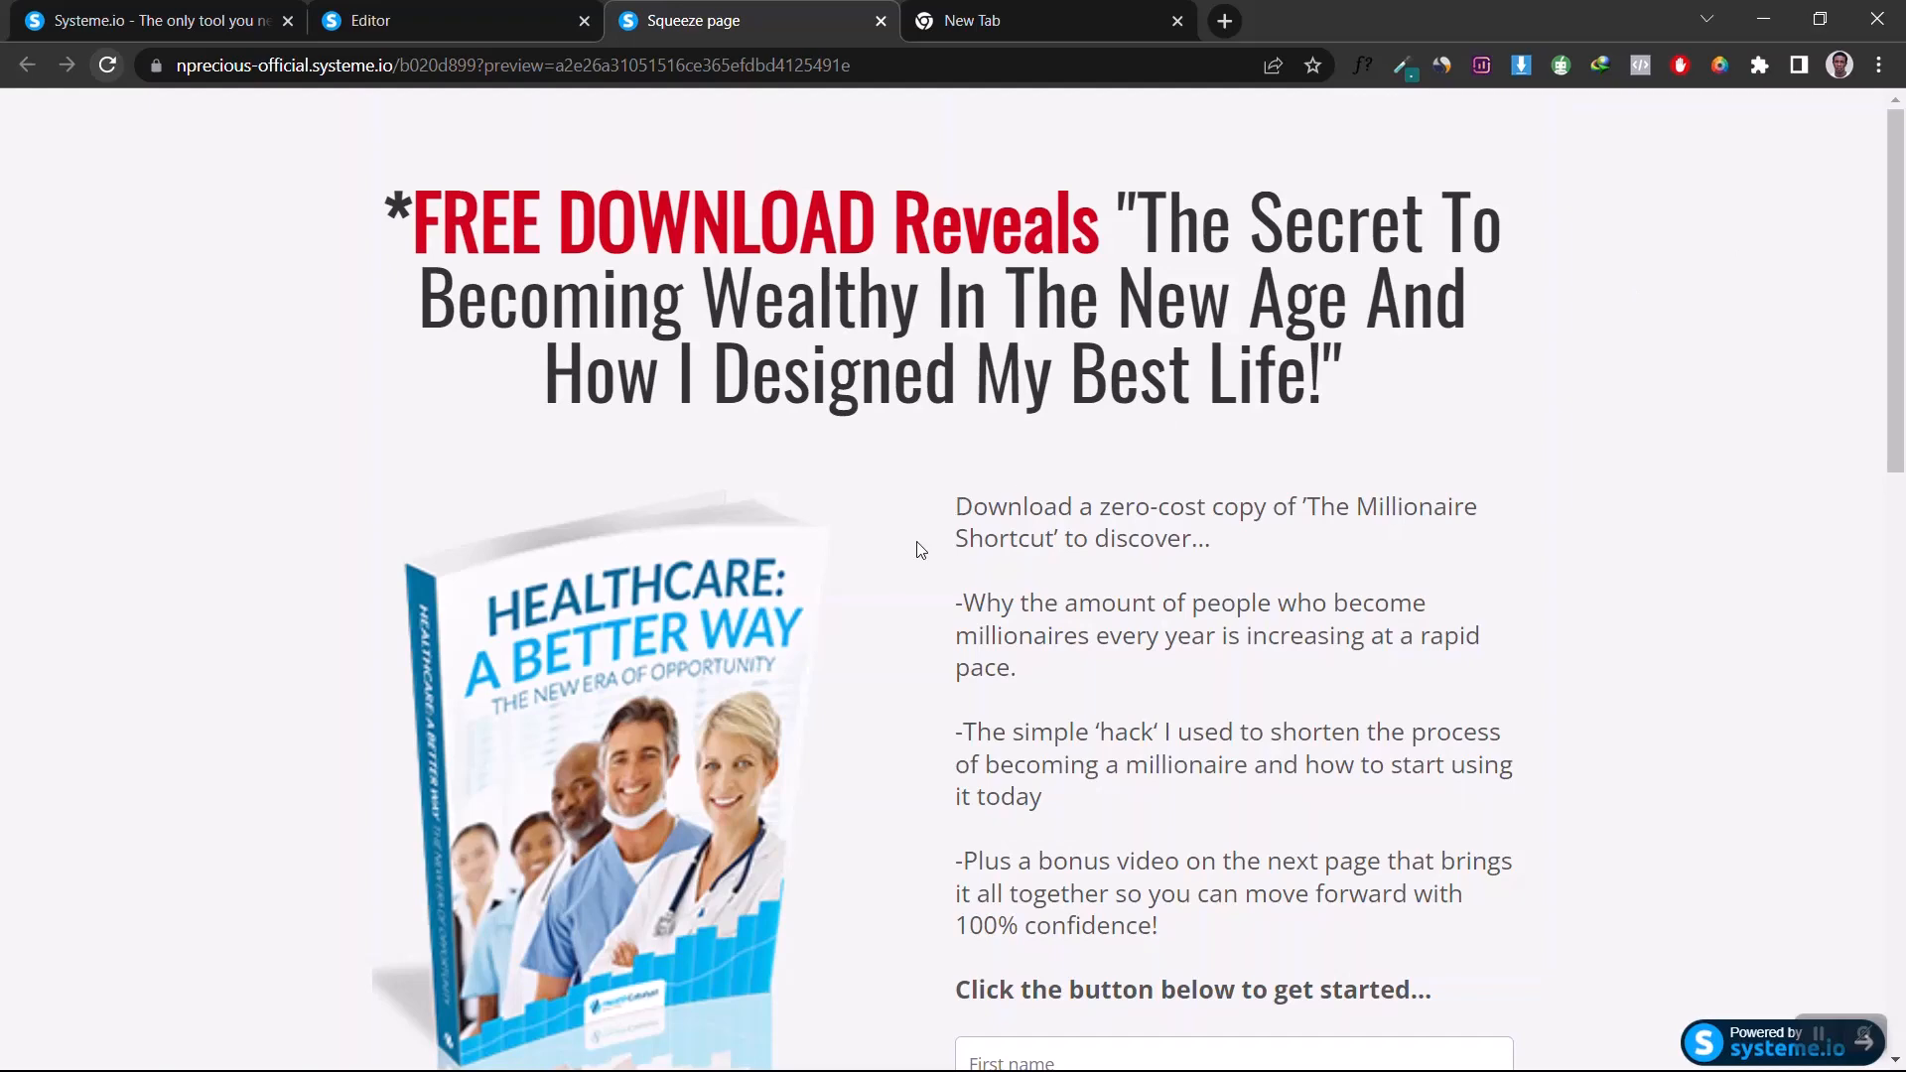
Step: Examine the previewed page's headline, ebook offer, opt-in form and footer disclaimer, and return to the page editor
scroll(914, 546, down, 2)
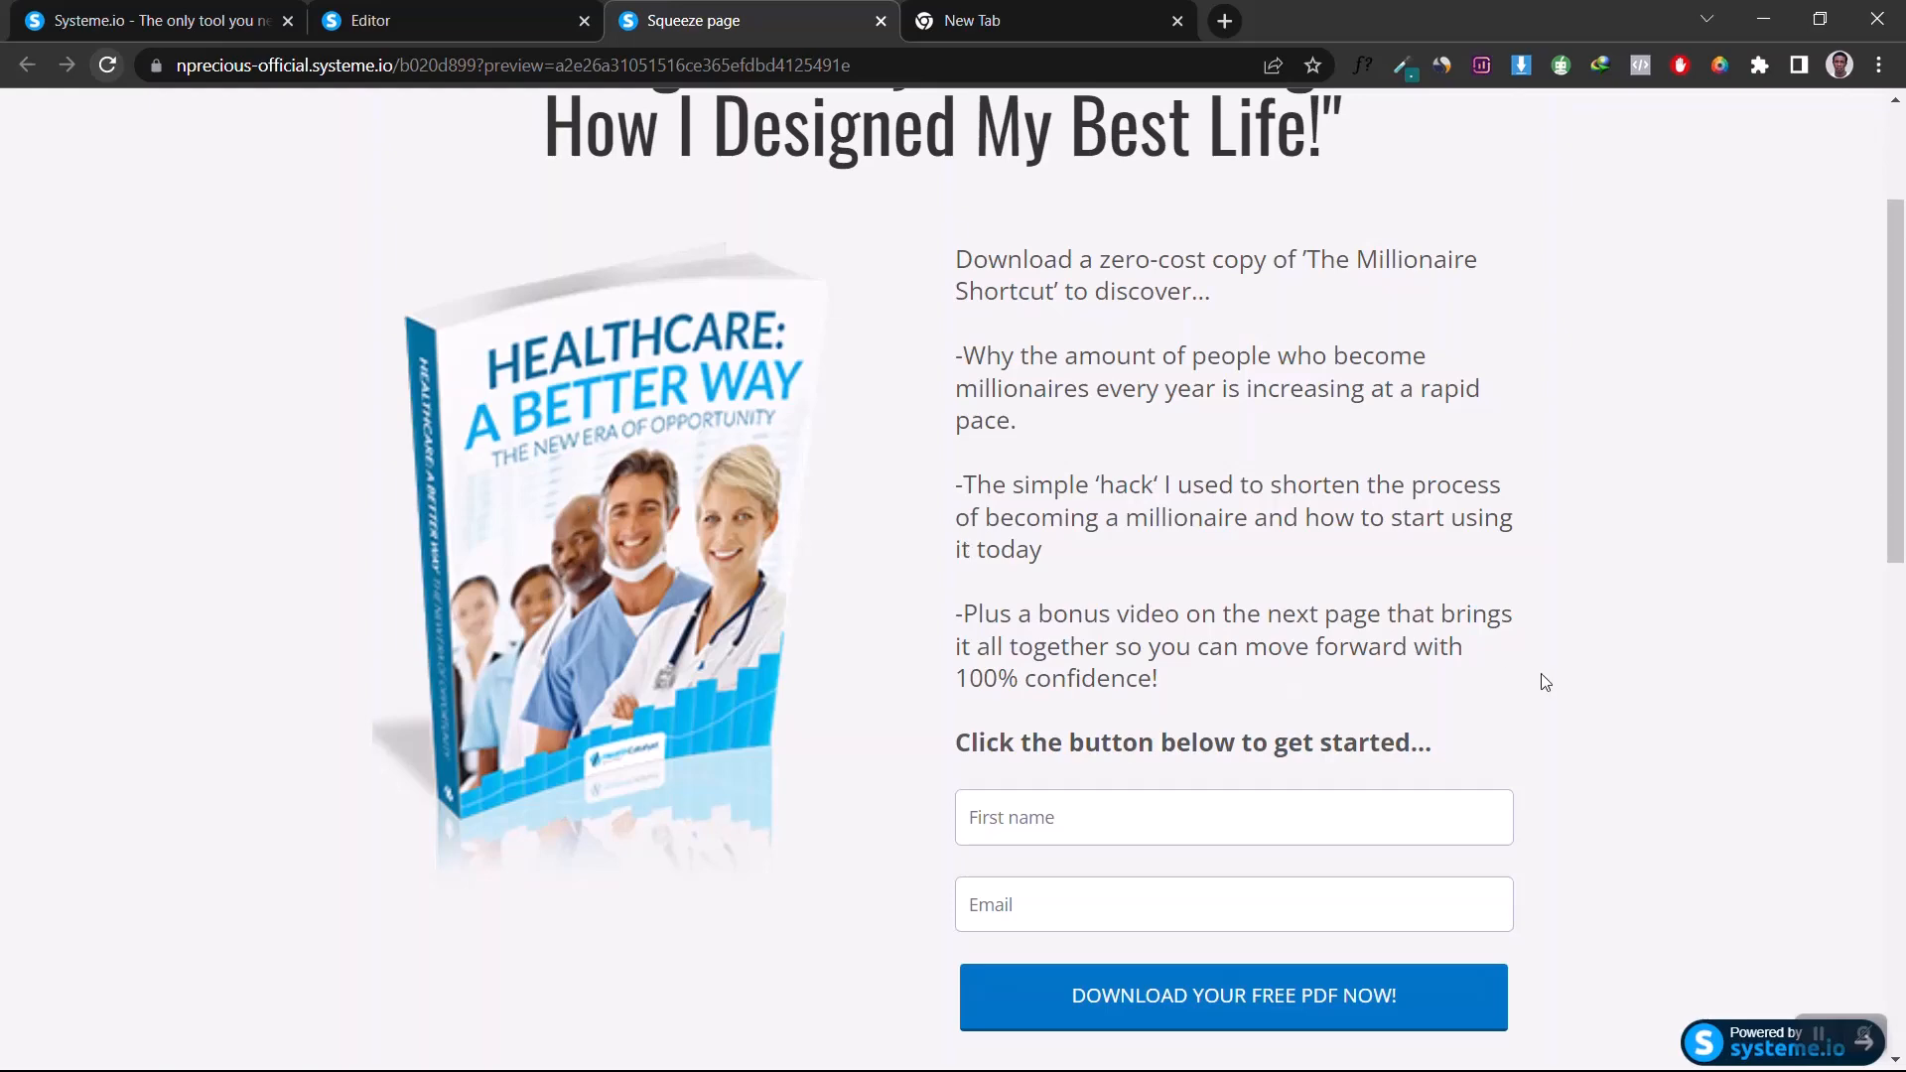
scroll(1552, 682, down, 3)
scroll(1089, 374, down, 3)
scroll(1089, 375, up, 4)
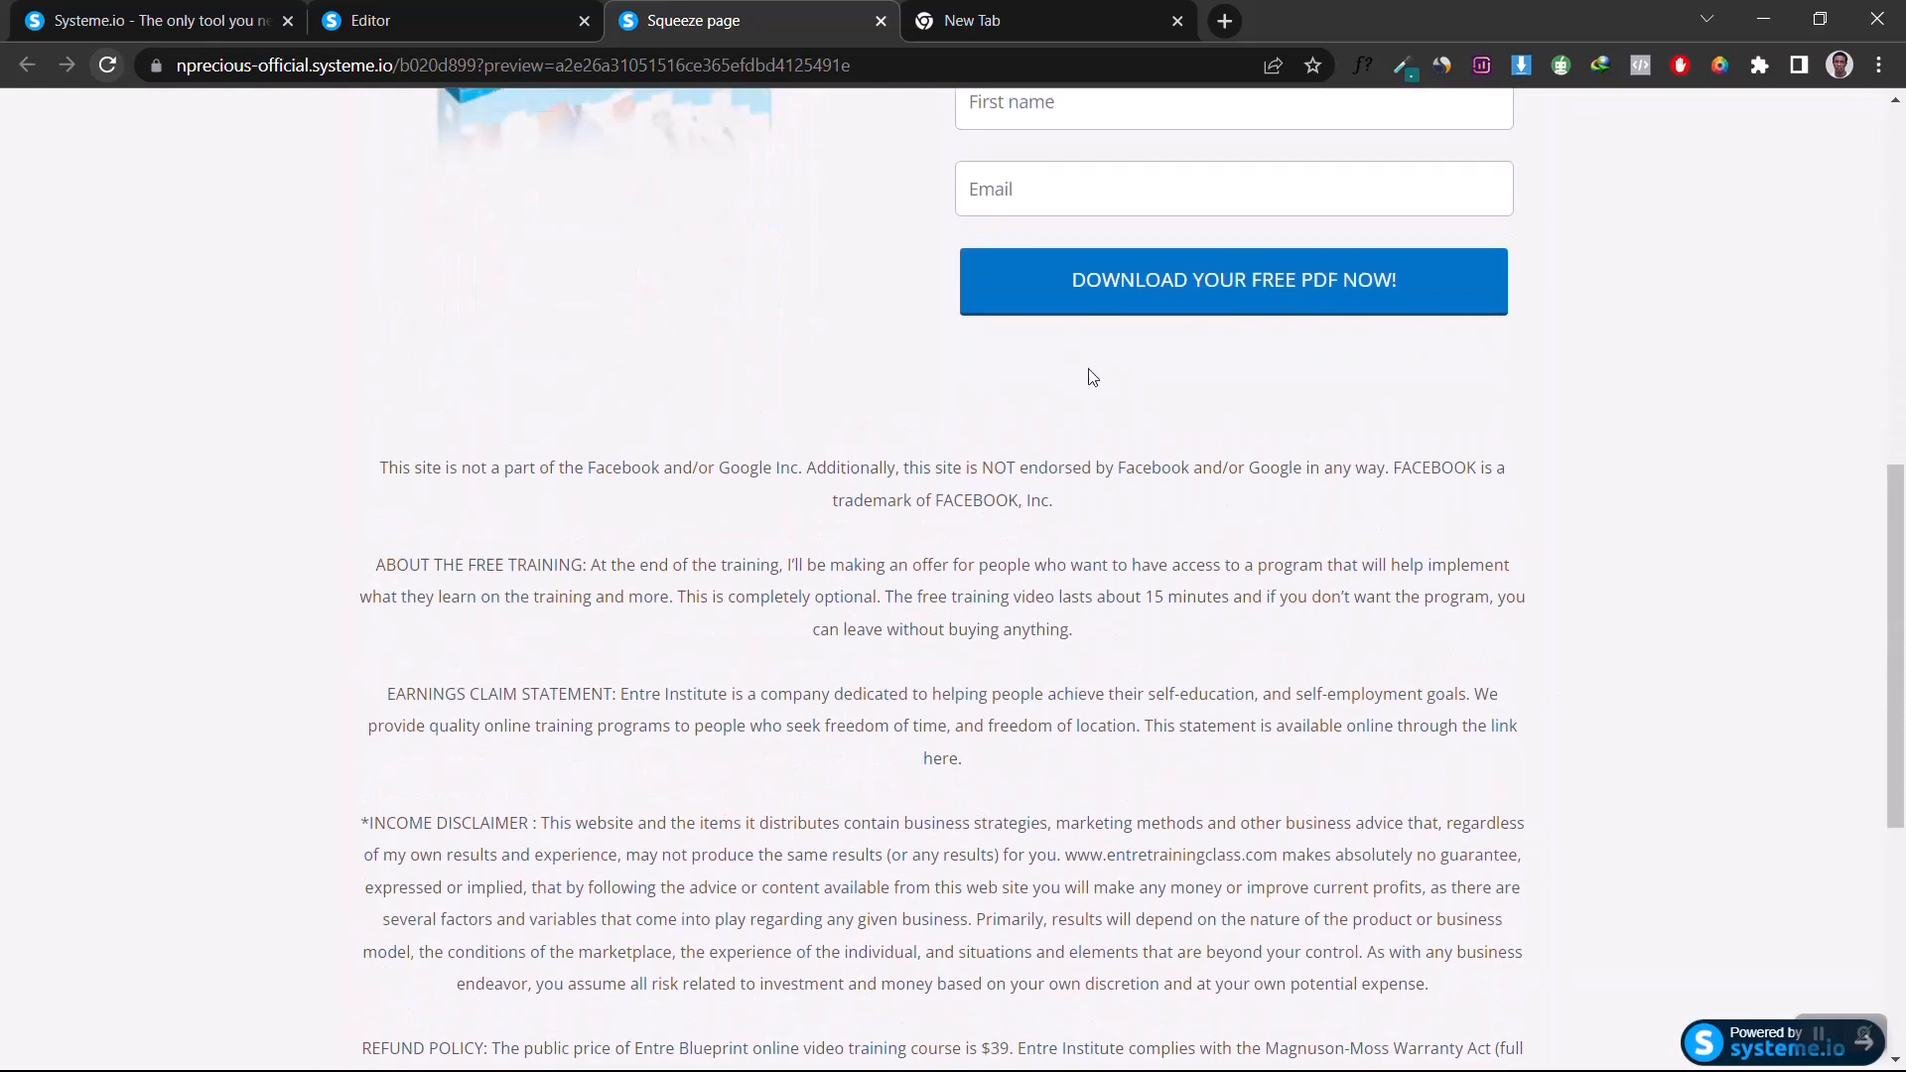
scroll(1090, 375, up, 5)
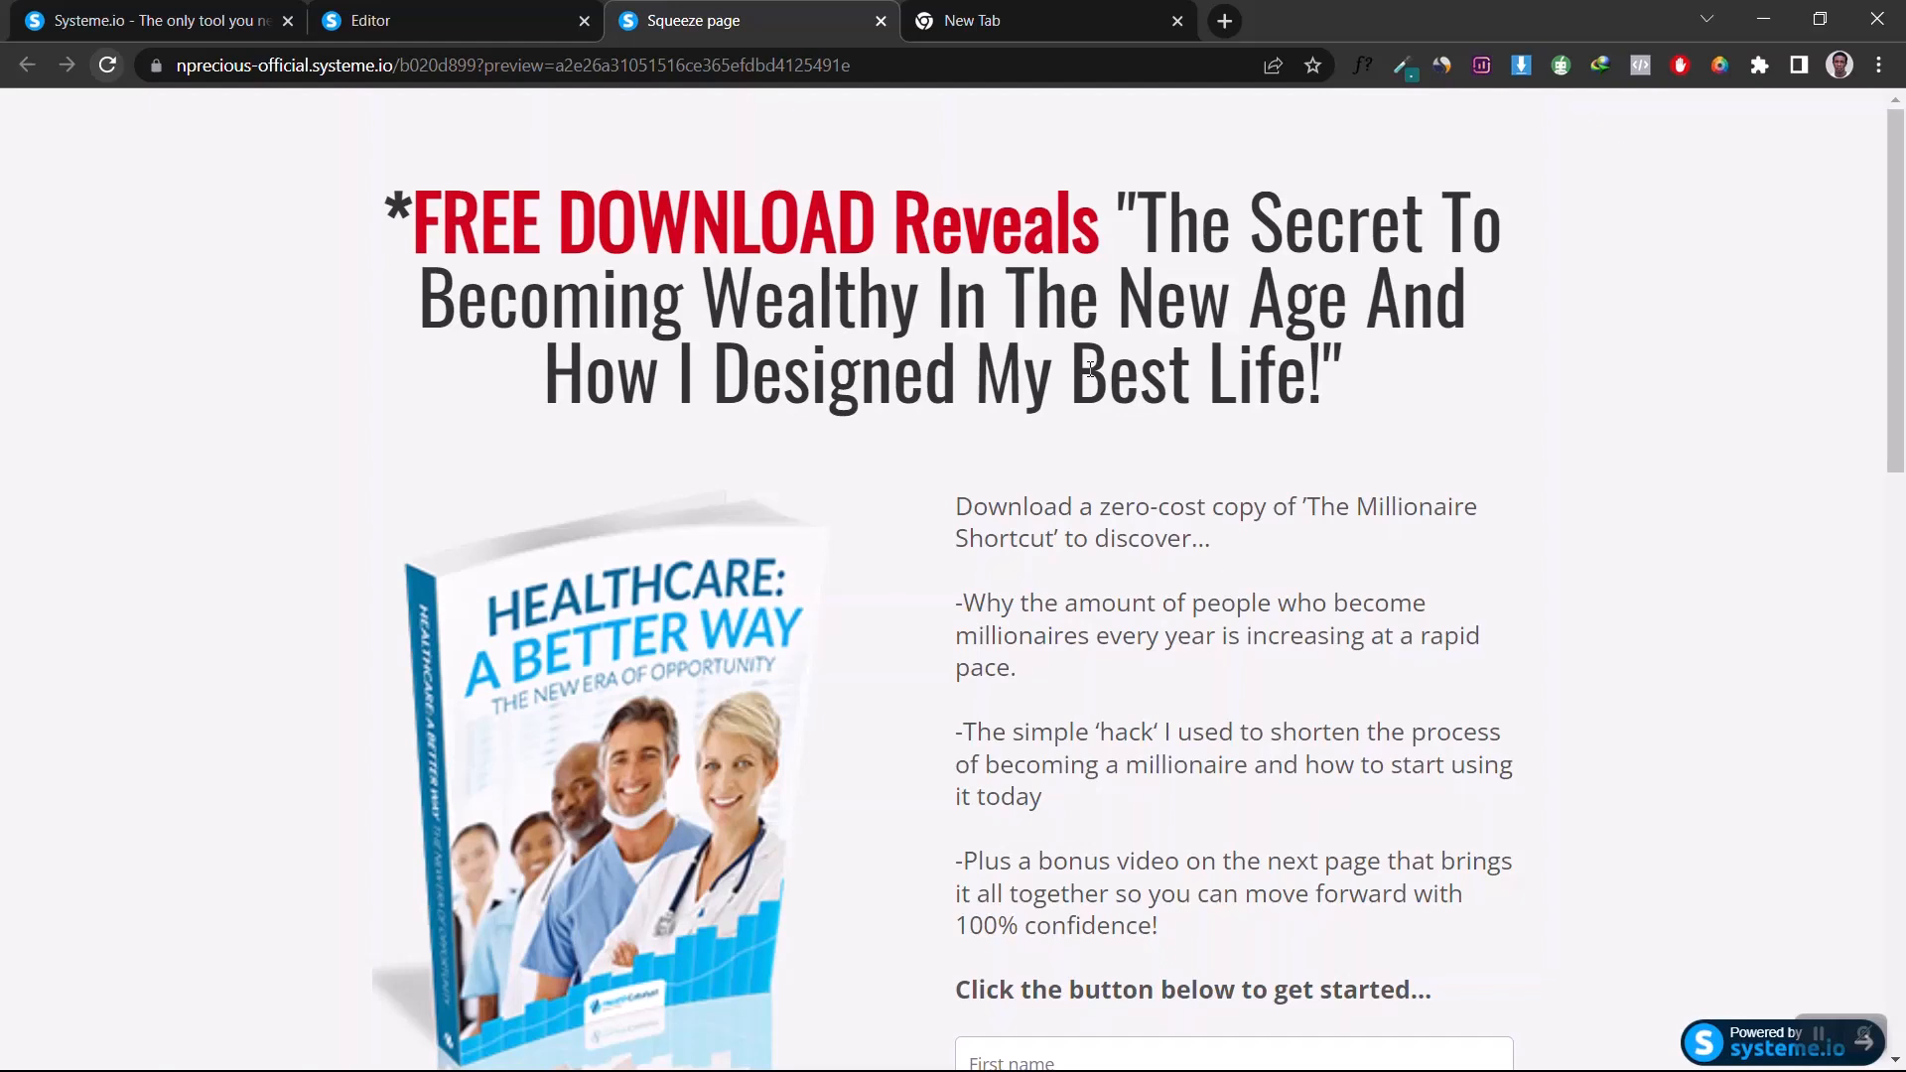
drag(324, 200, 1361, 385)
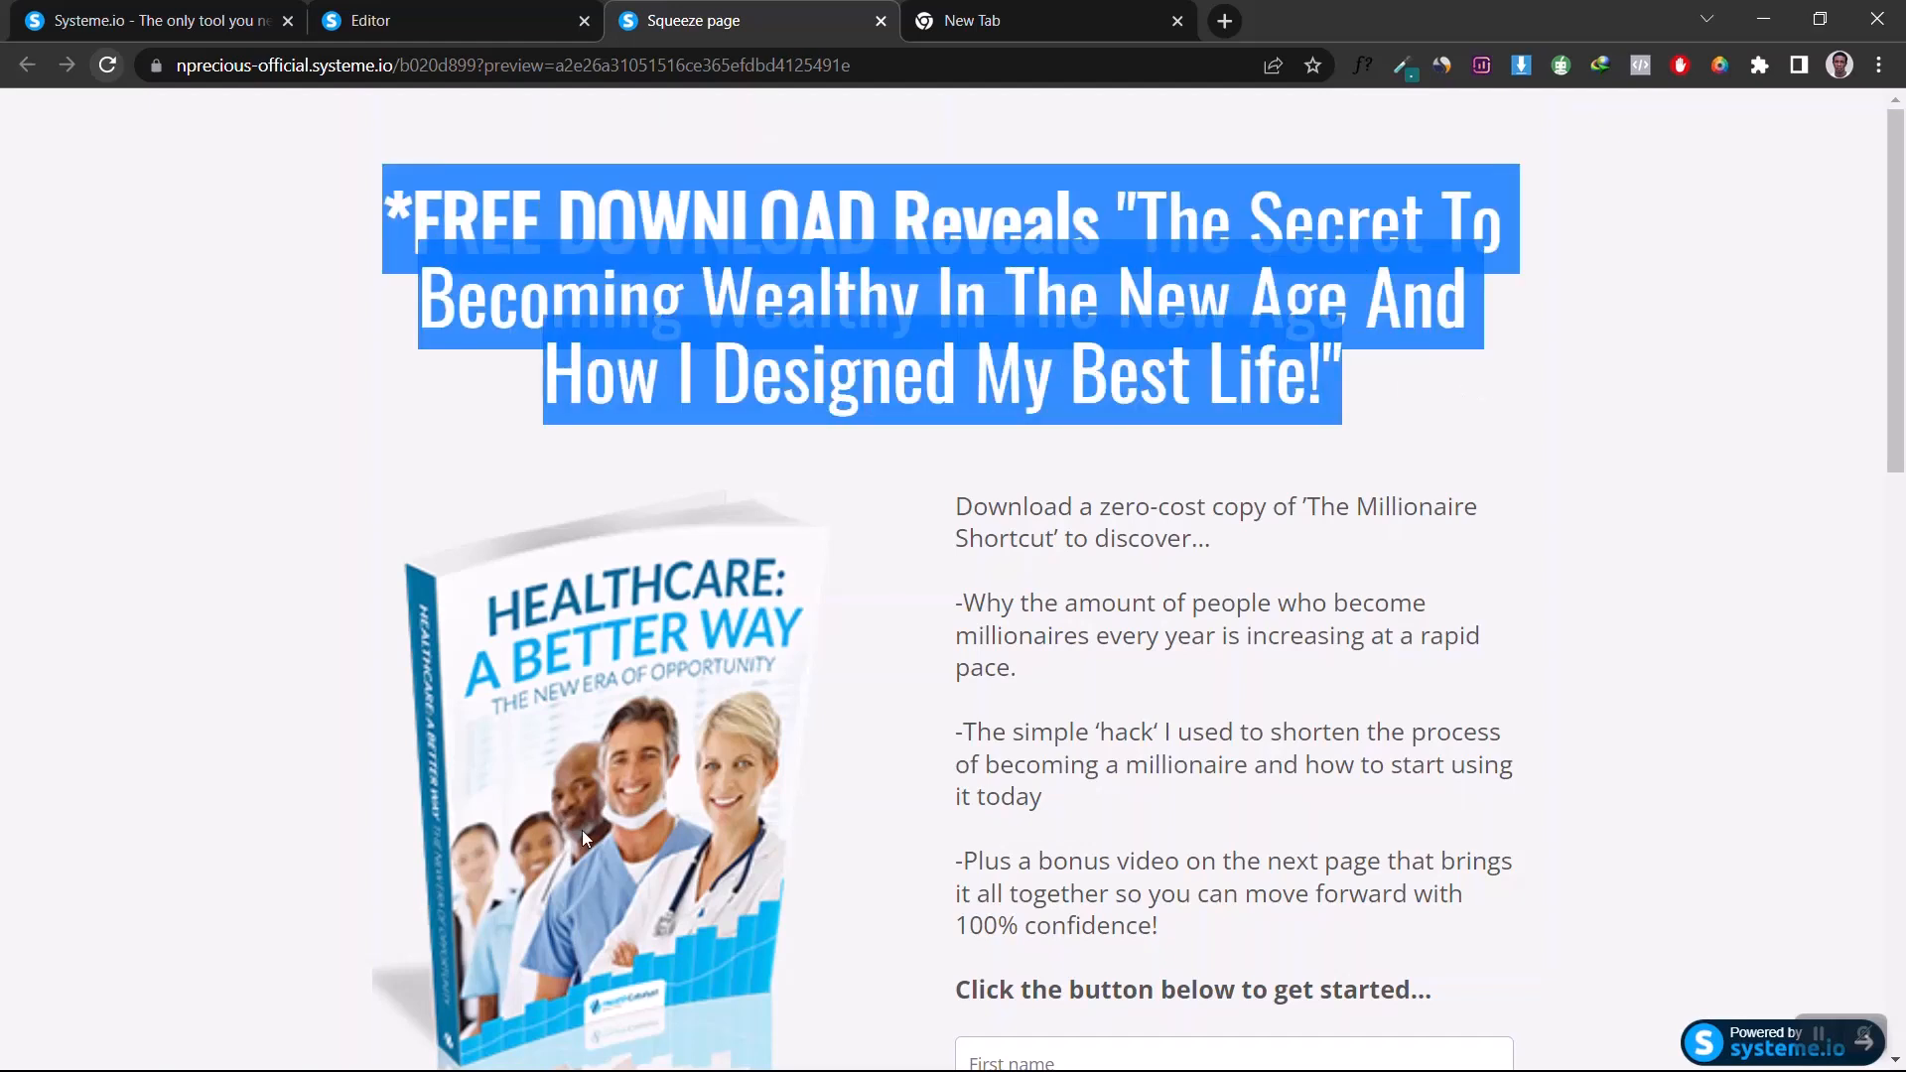
click(326, 684)
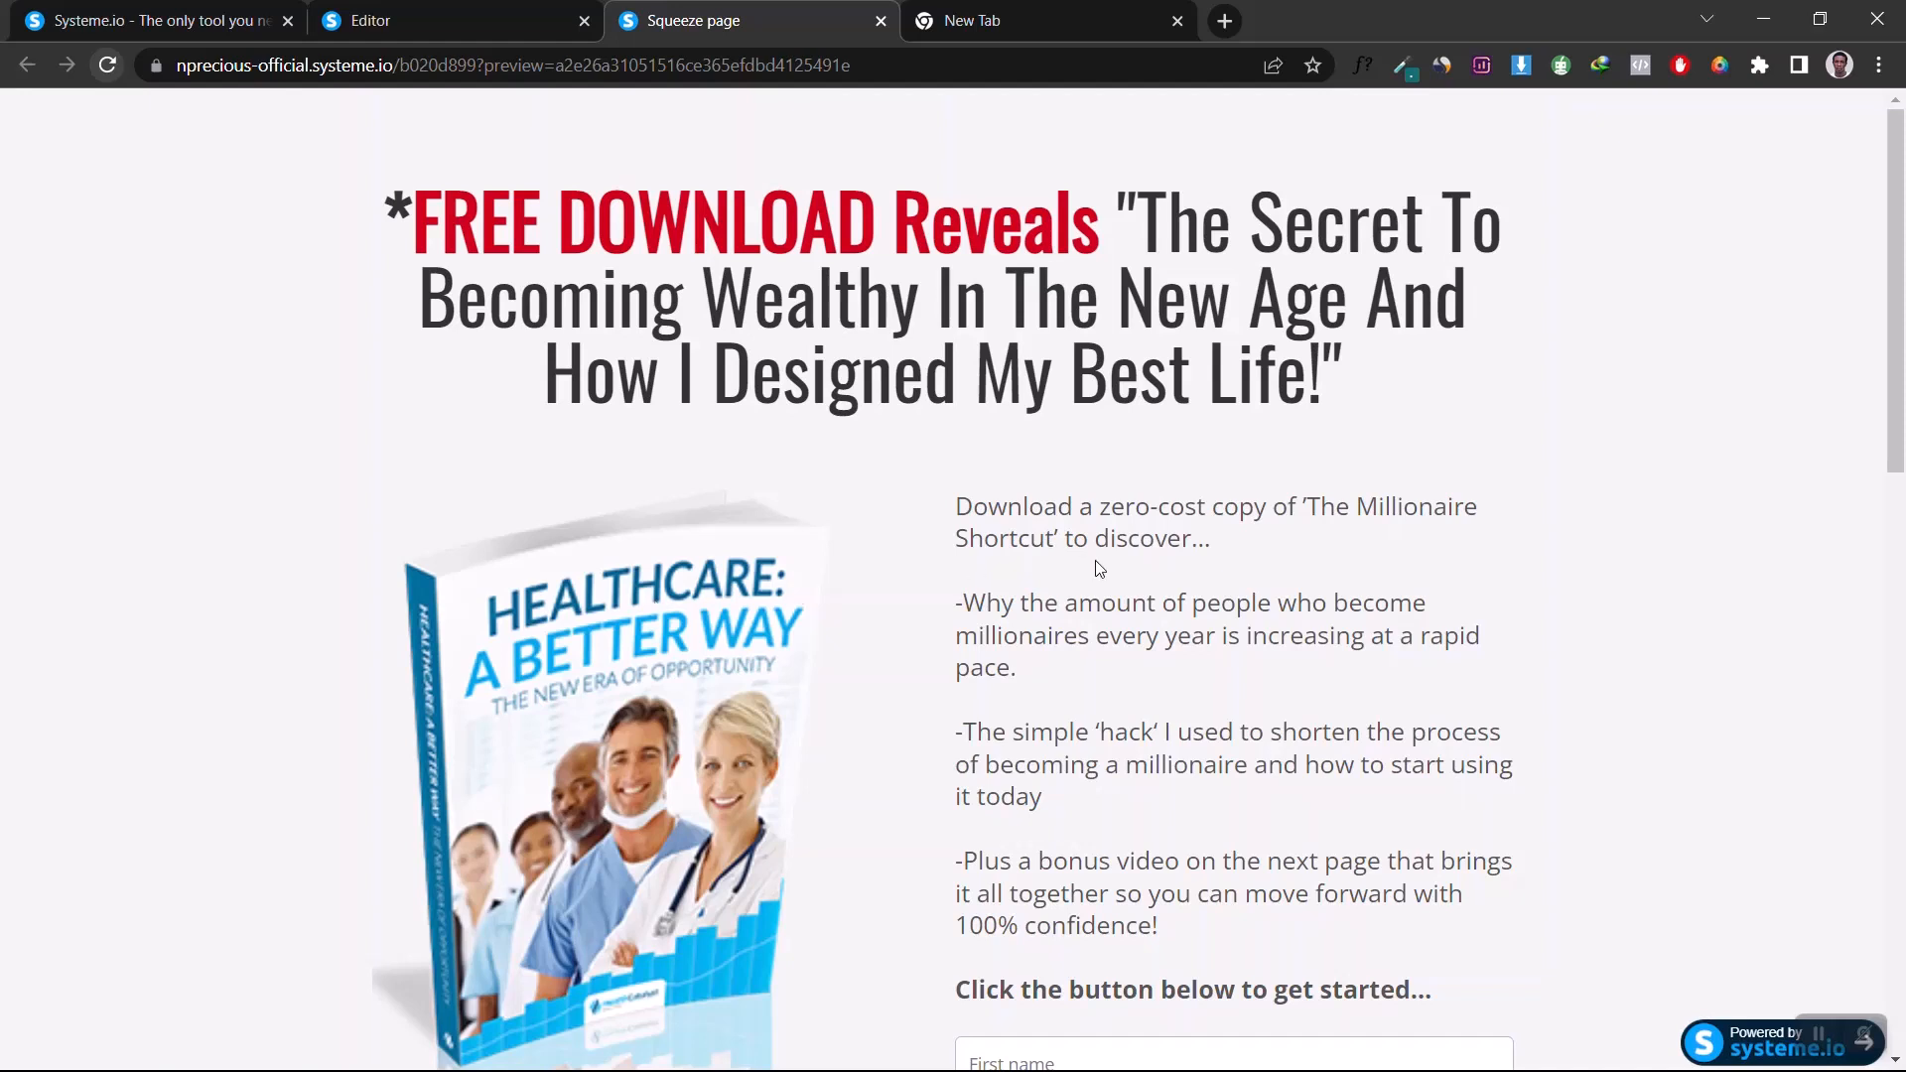
scroll(1099, 569, down, 3)
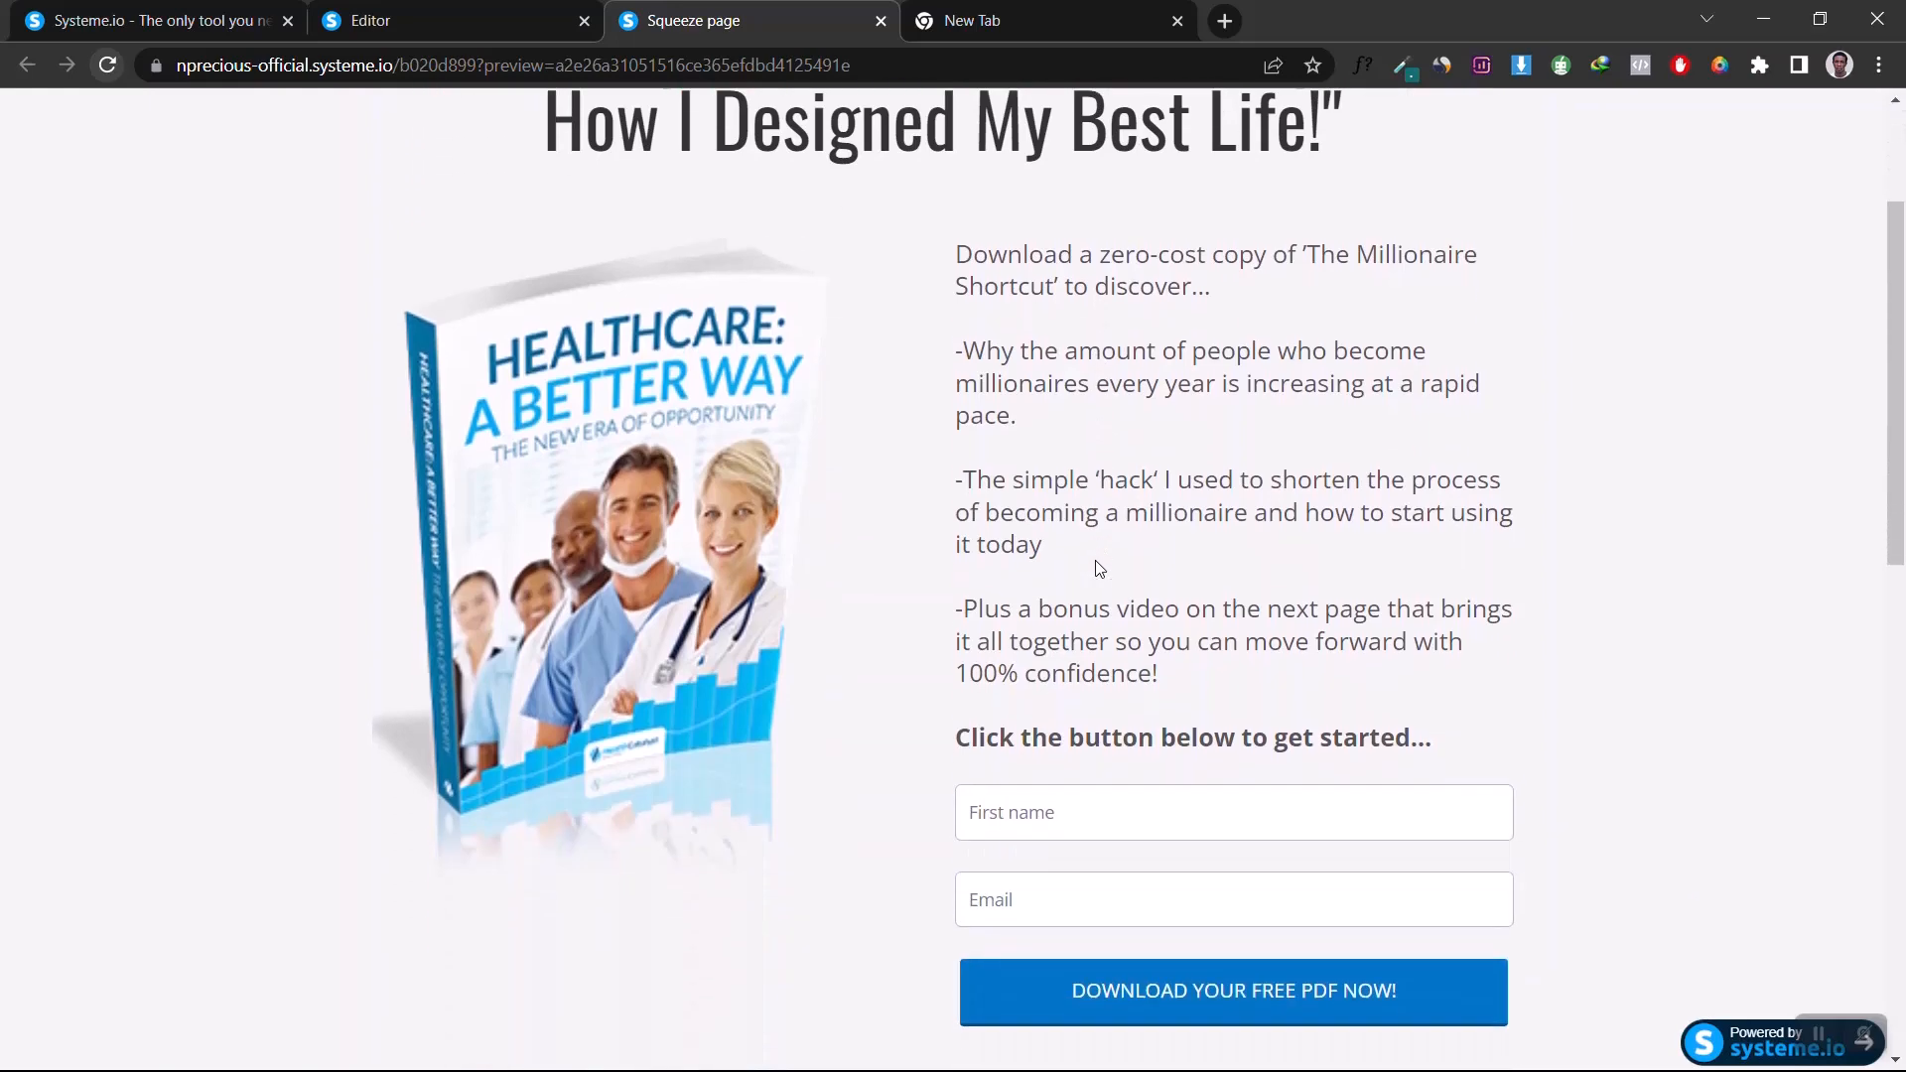
scroll(1644, 420, down, 4)
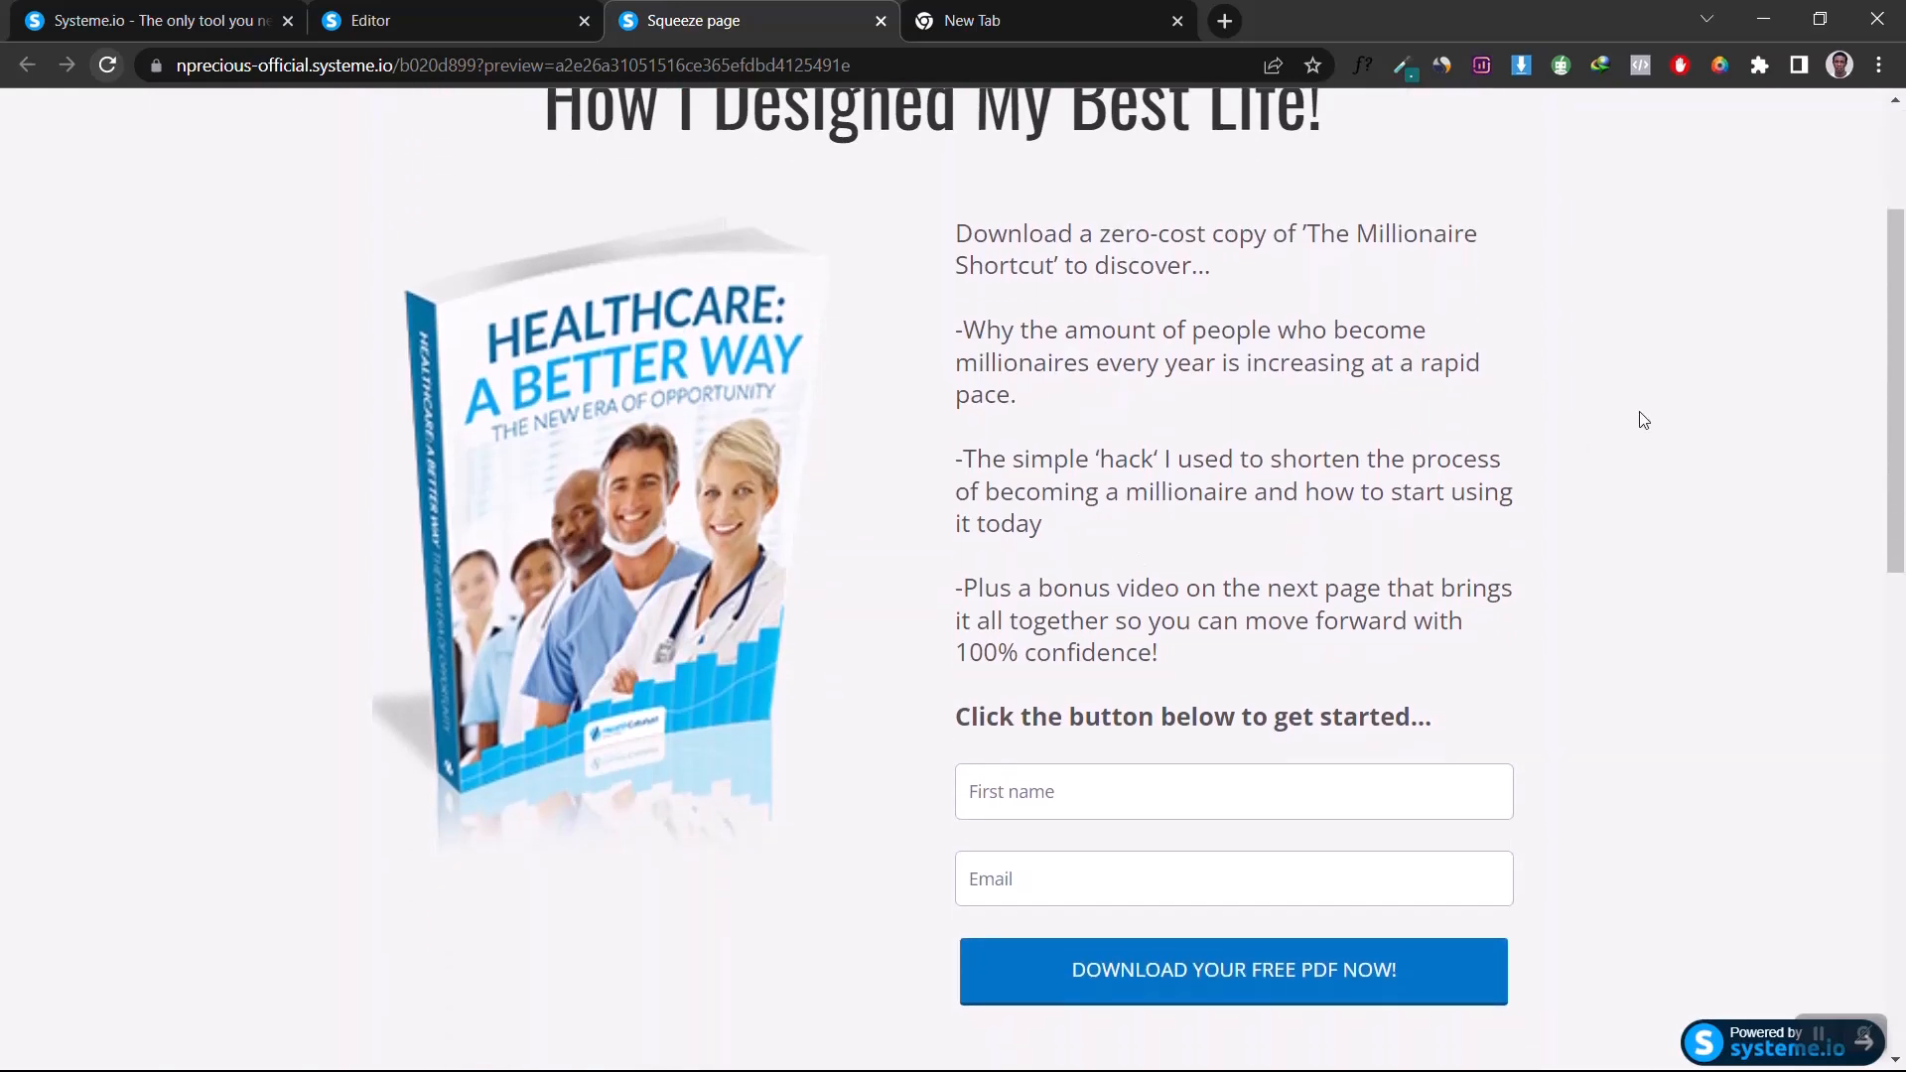
scroll(1643, 420, up, 7)
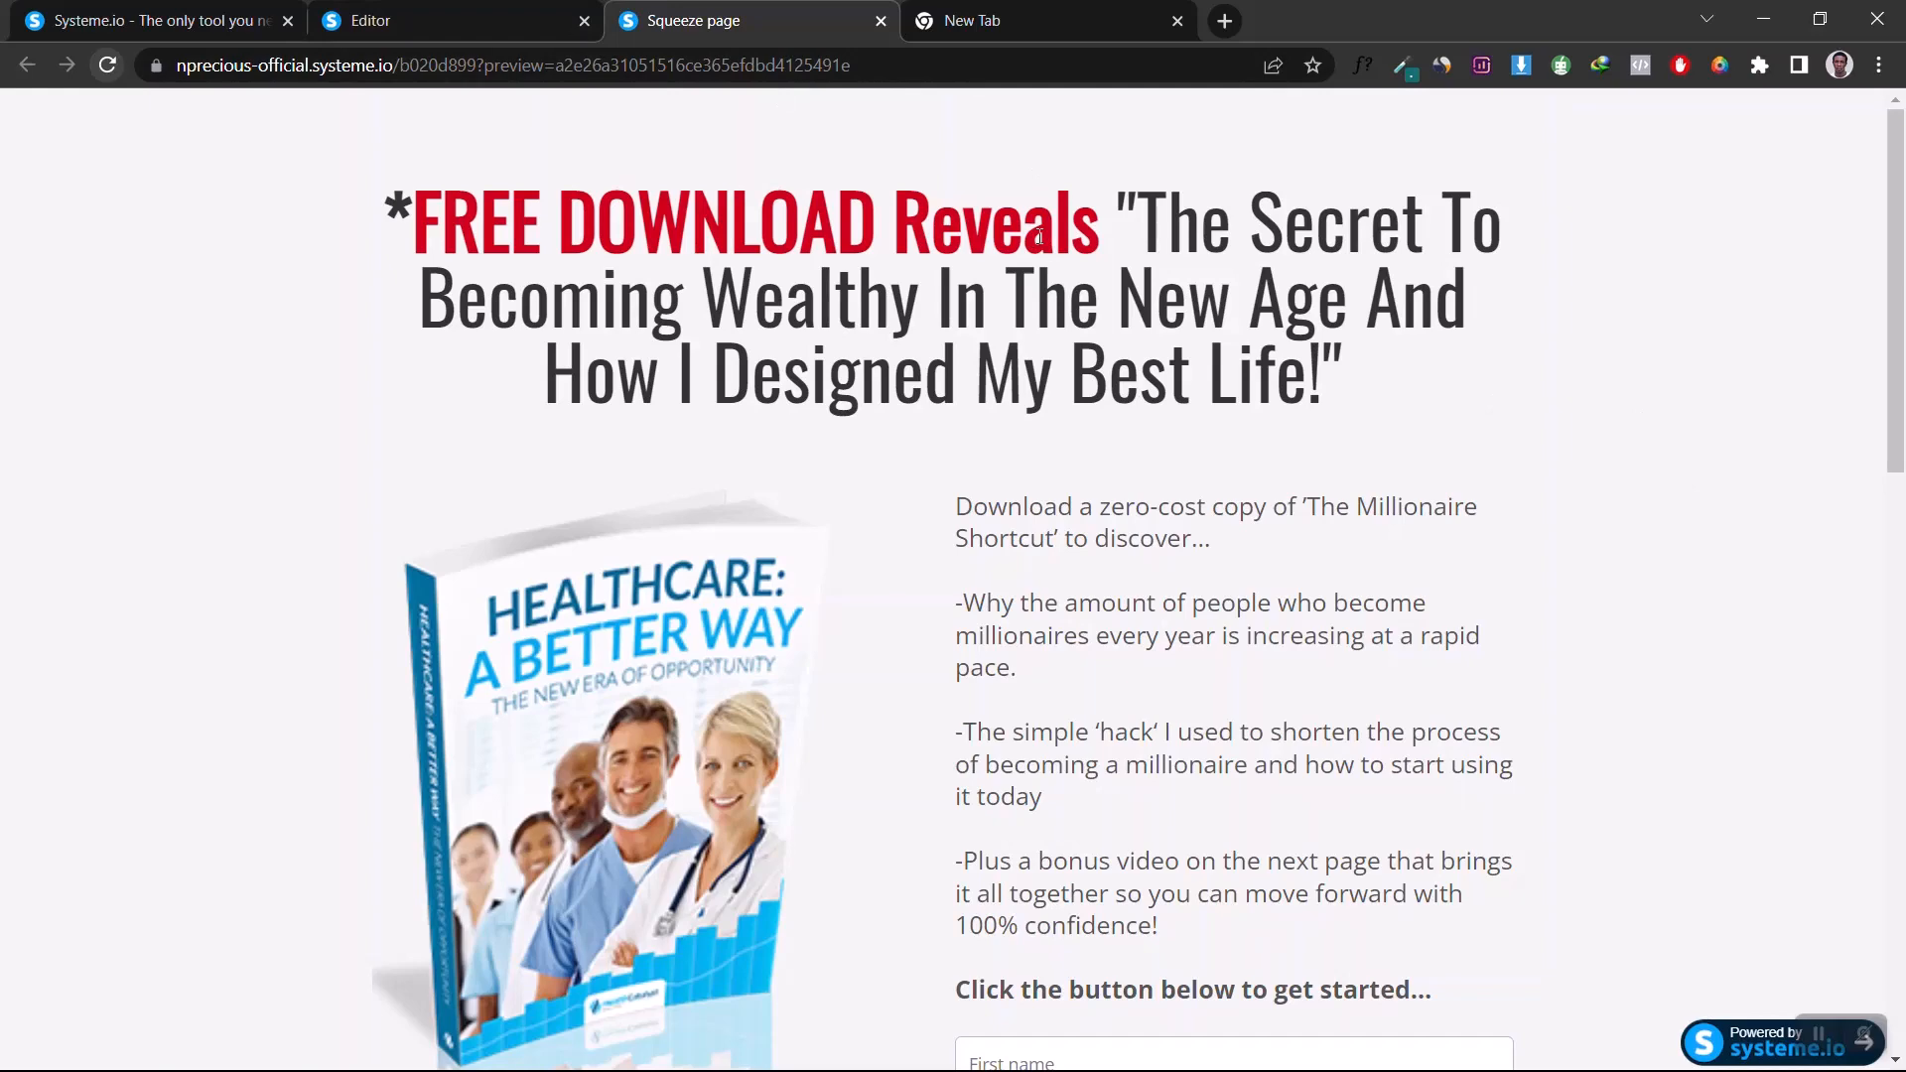
click(496, 20)
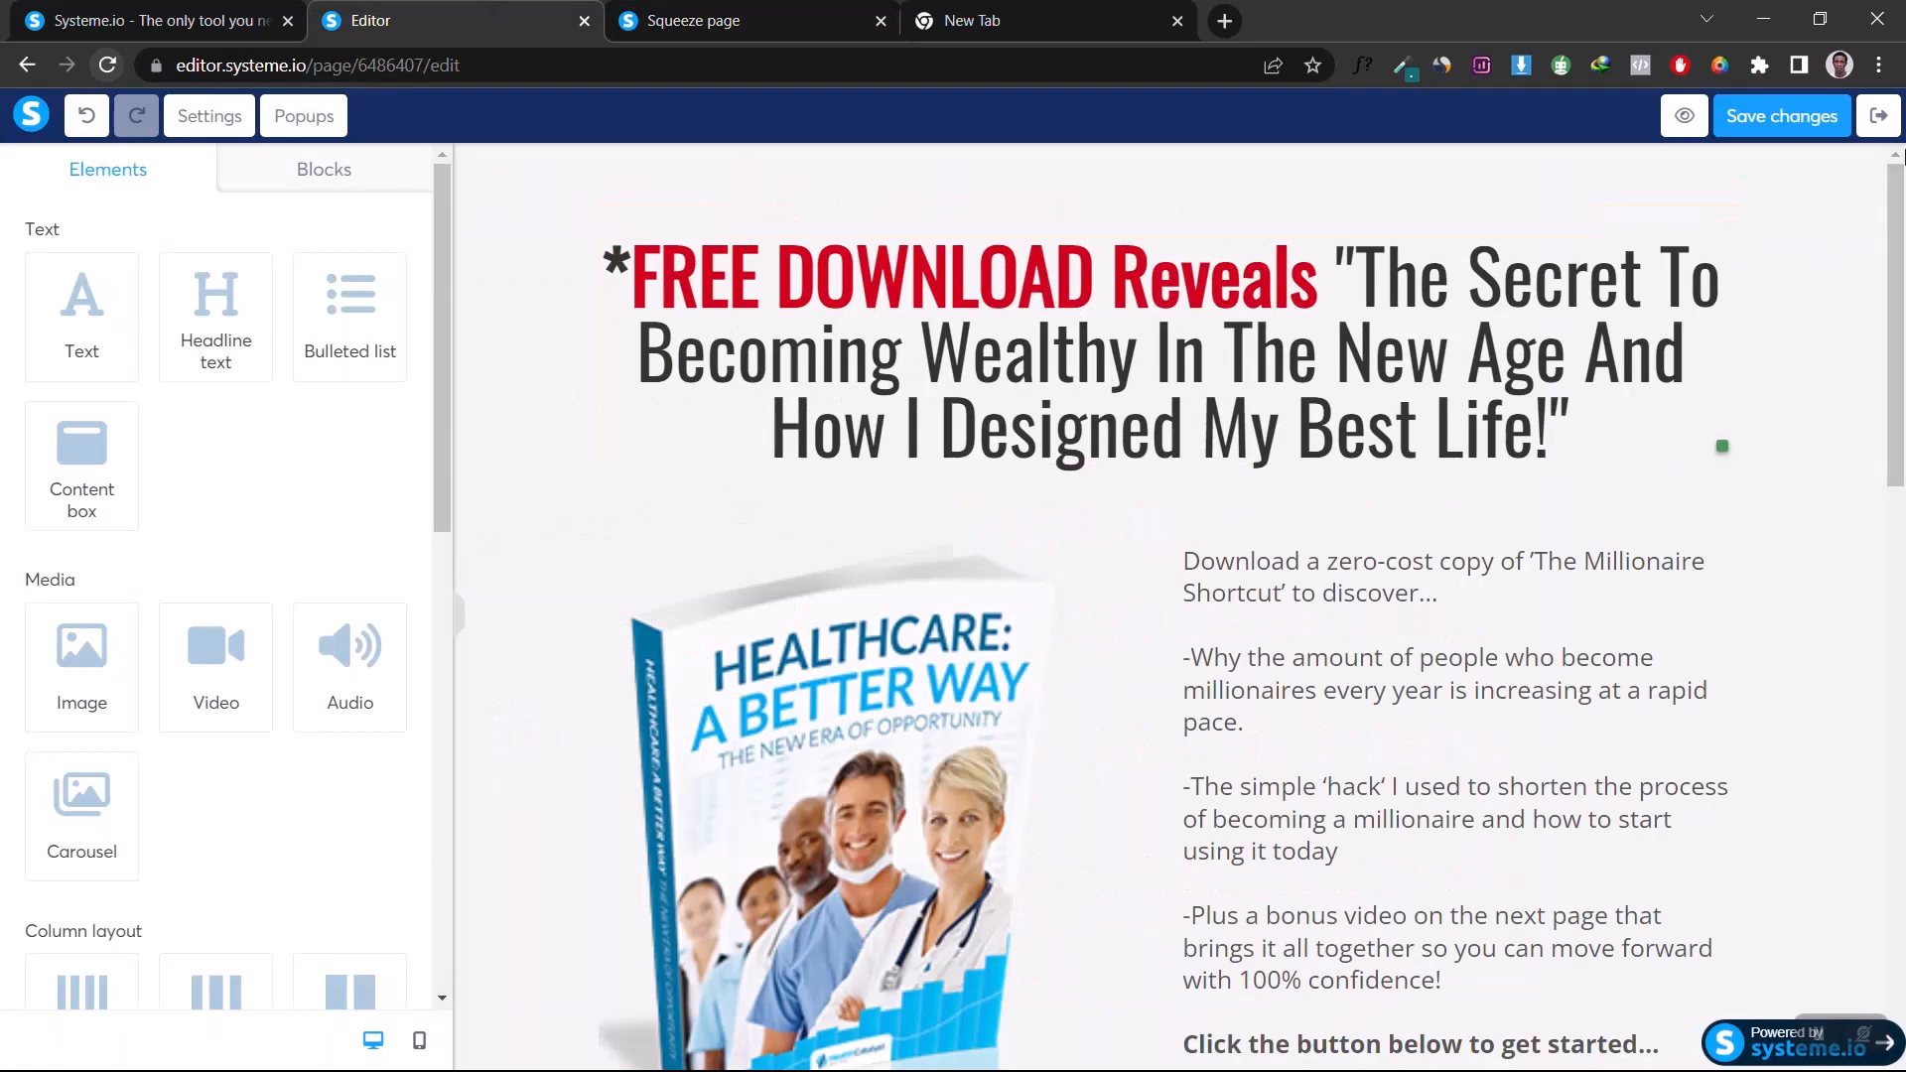
Step: Exit the page editor to the Preframe Lander funnel, and open the published squeeze page to check its URL
click(1879, 121)
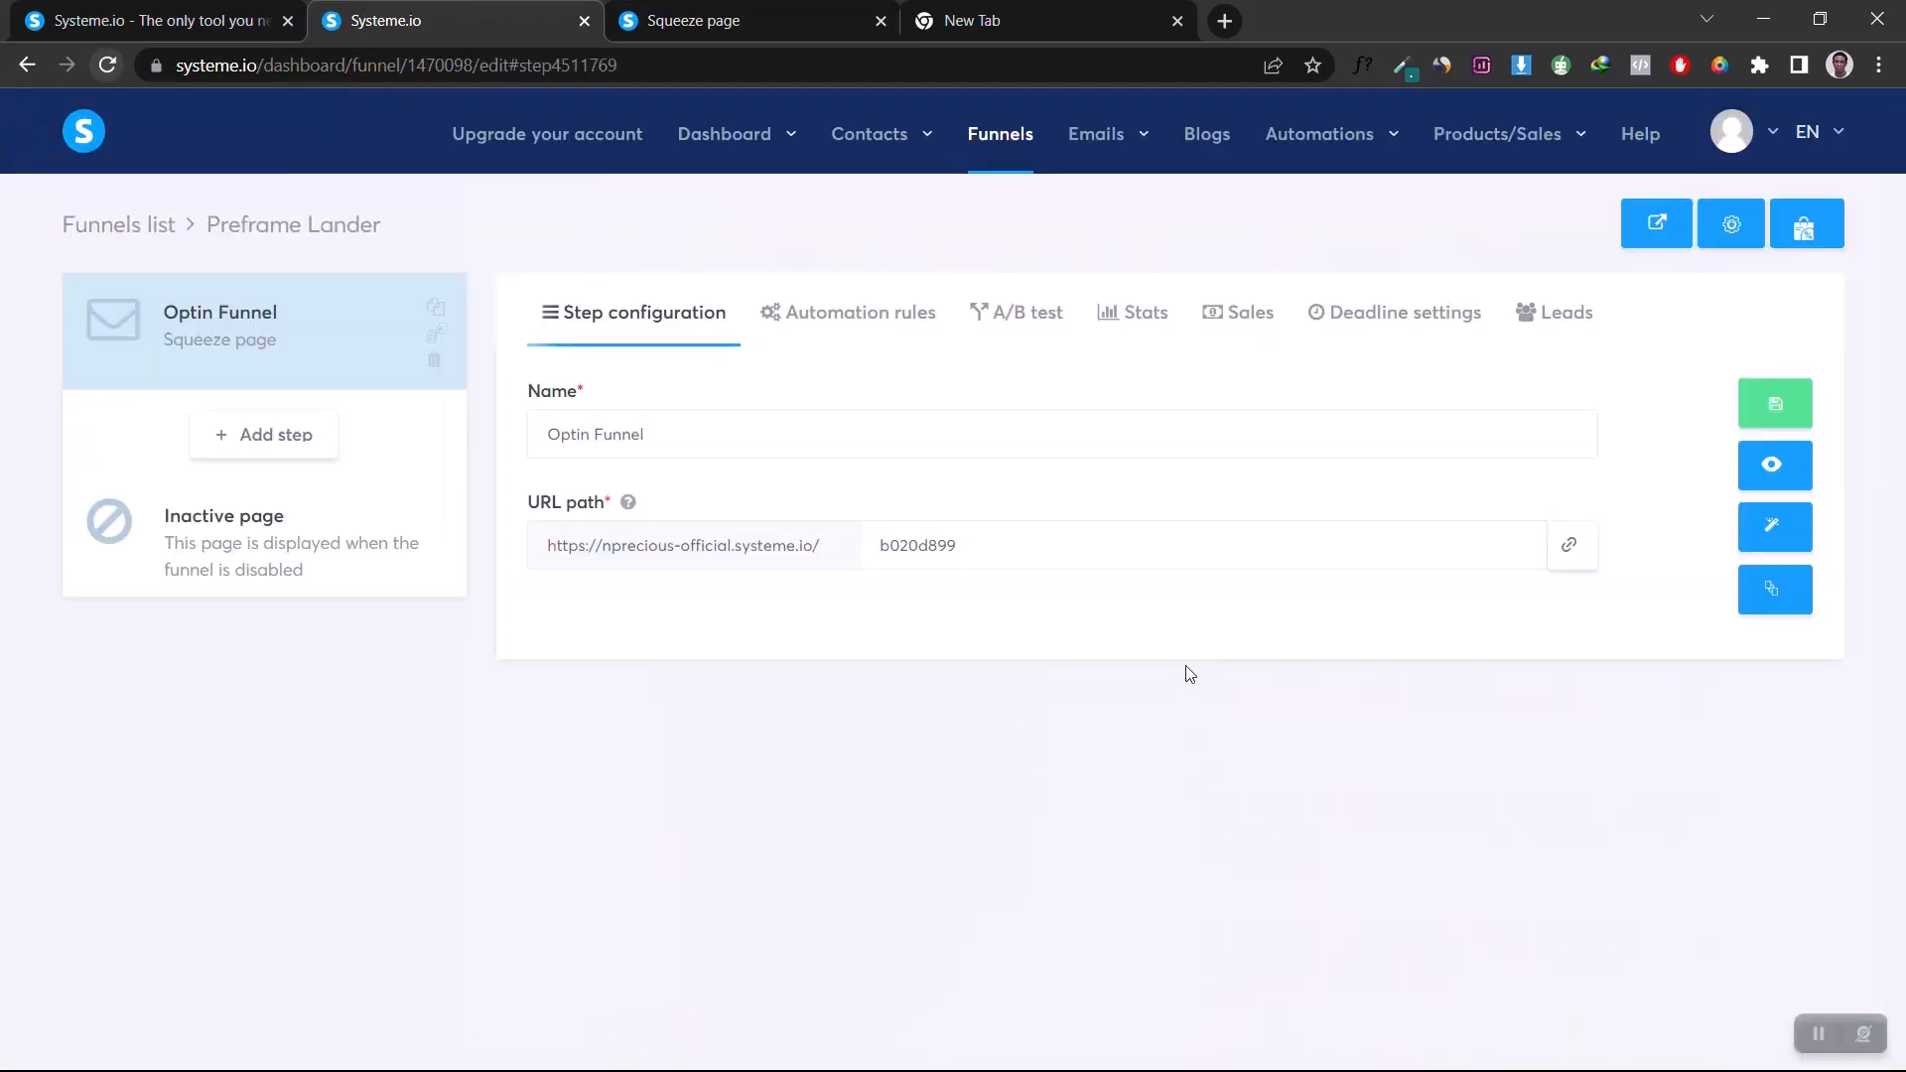
click(1659, 228)
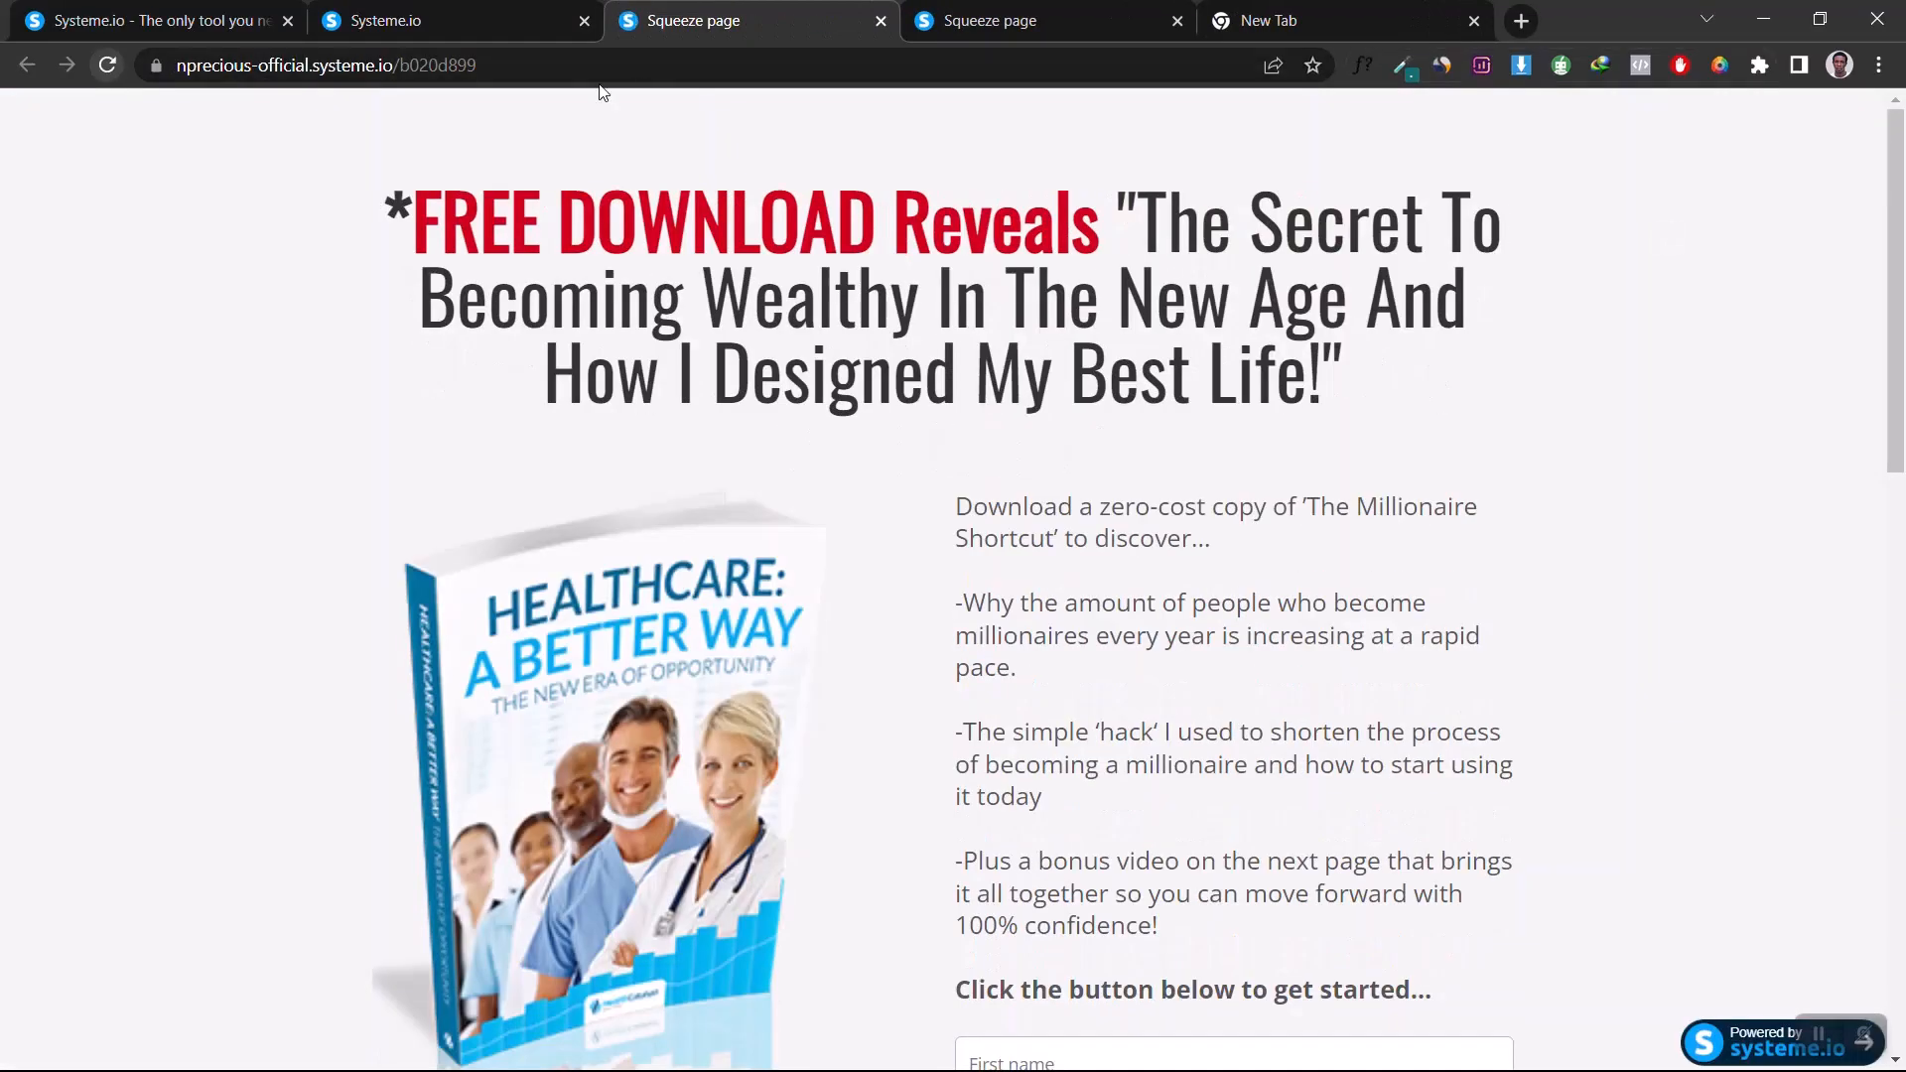
drag(479, 66, 163, 68)
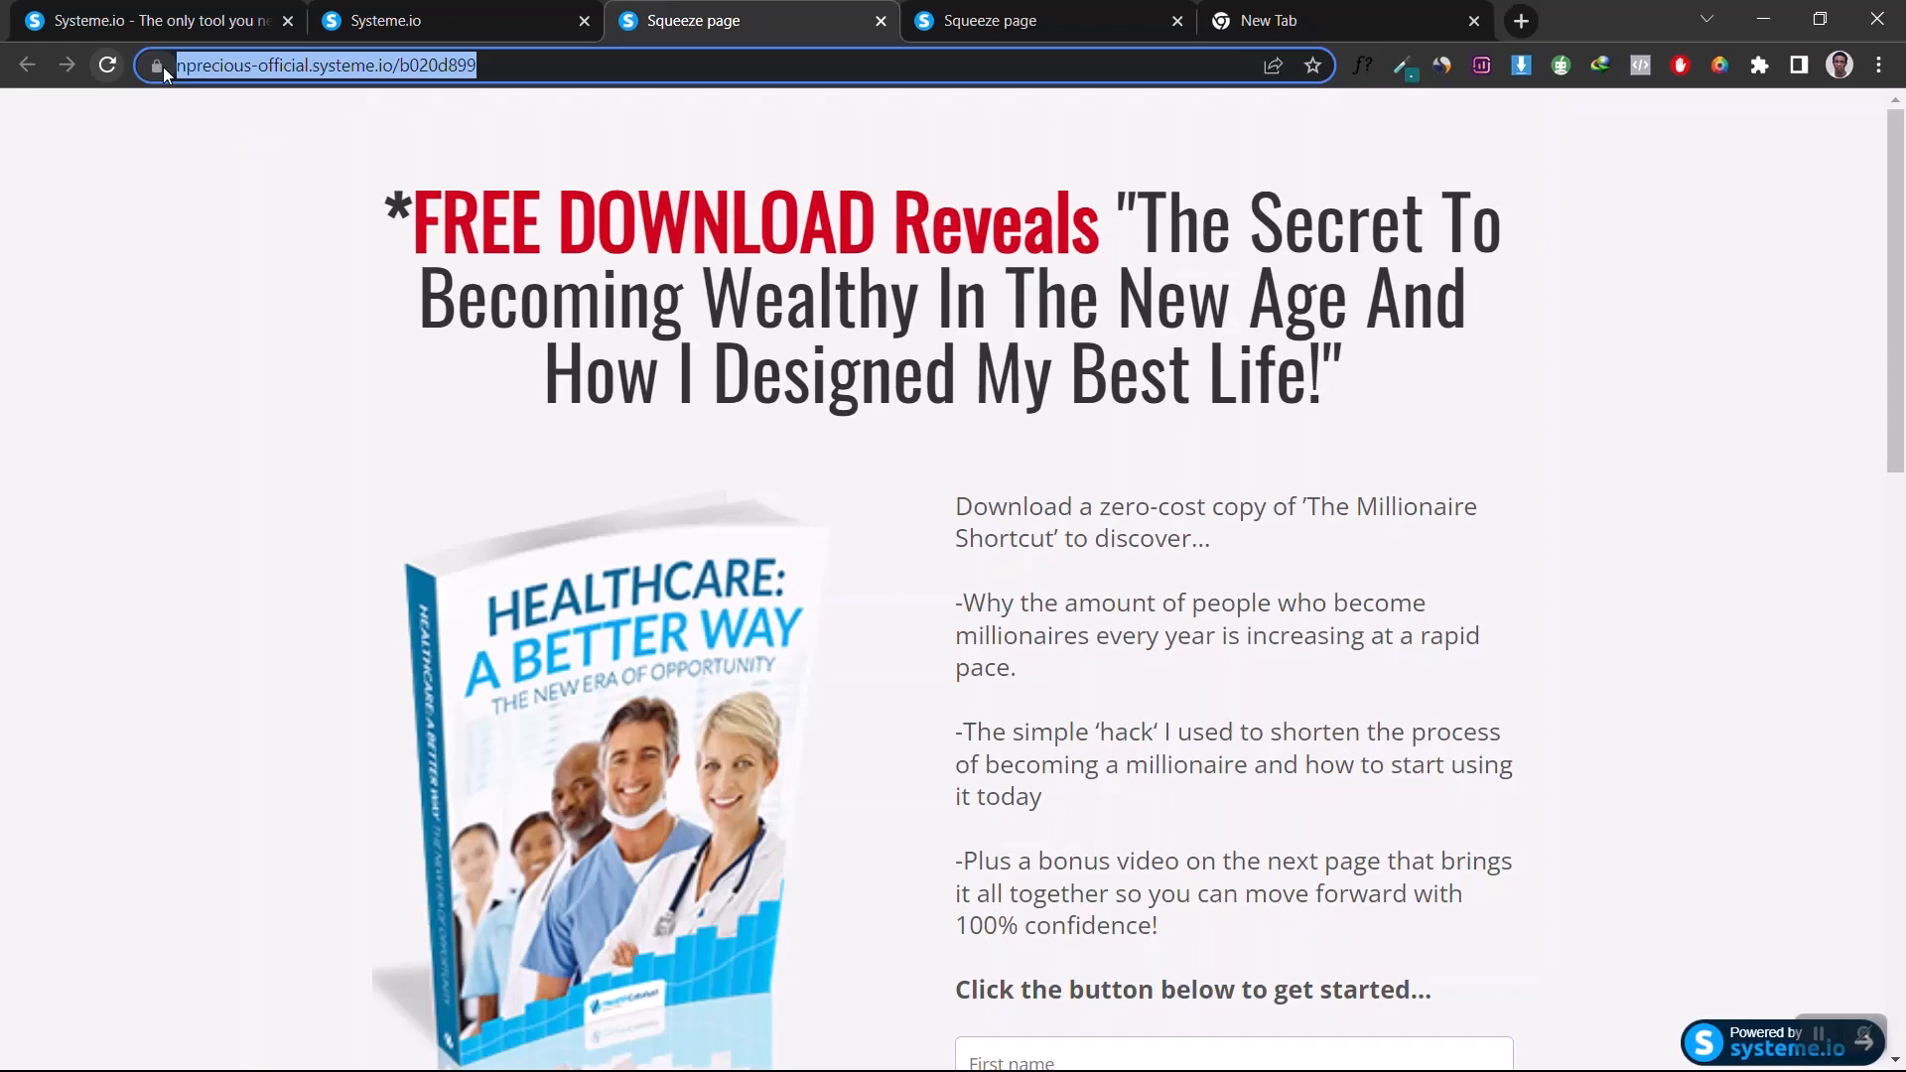
click(845, 392)
Step: Test the live opt-in form by entering a first name and email address and requesting the free PDF download
scroll(1112, 496, down, 3)
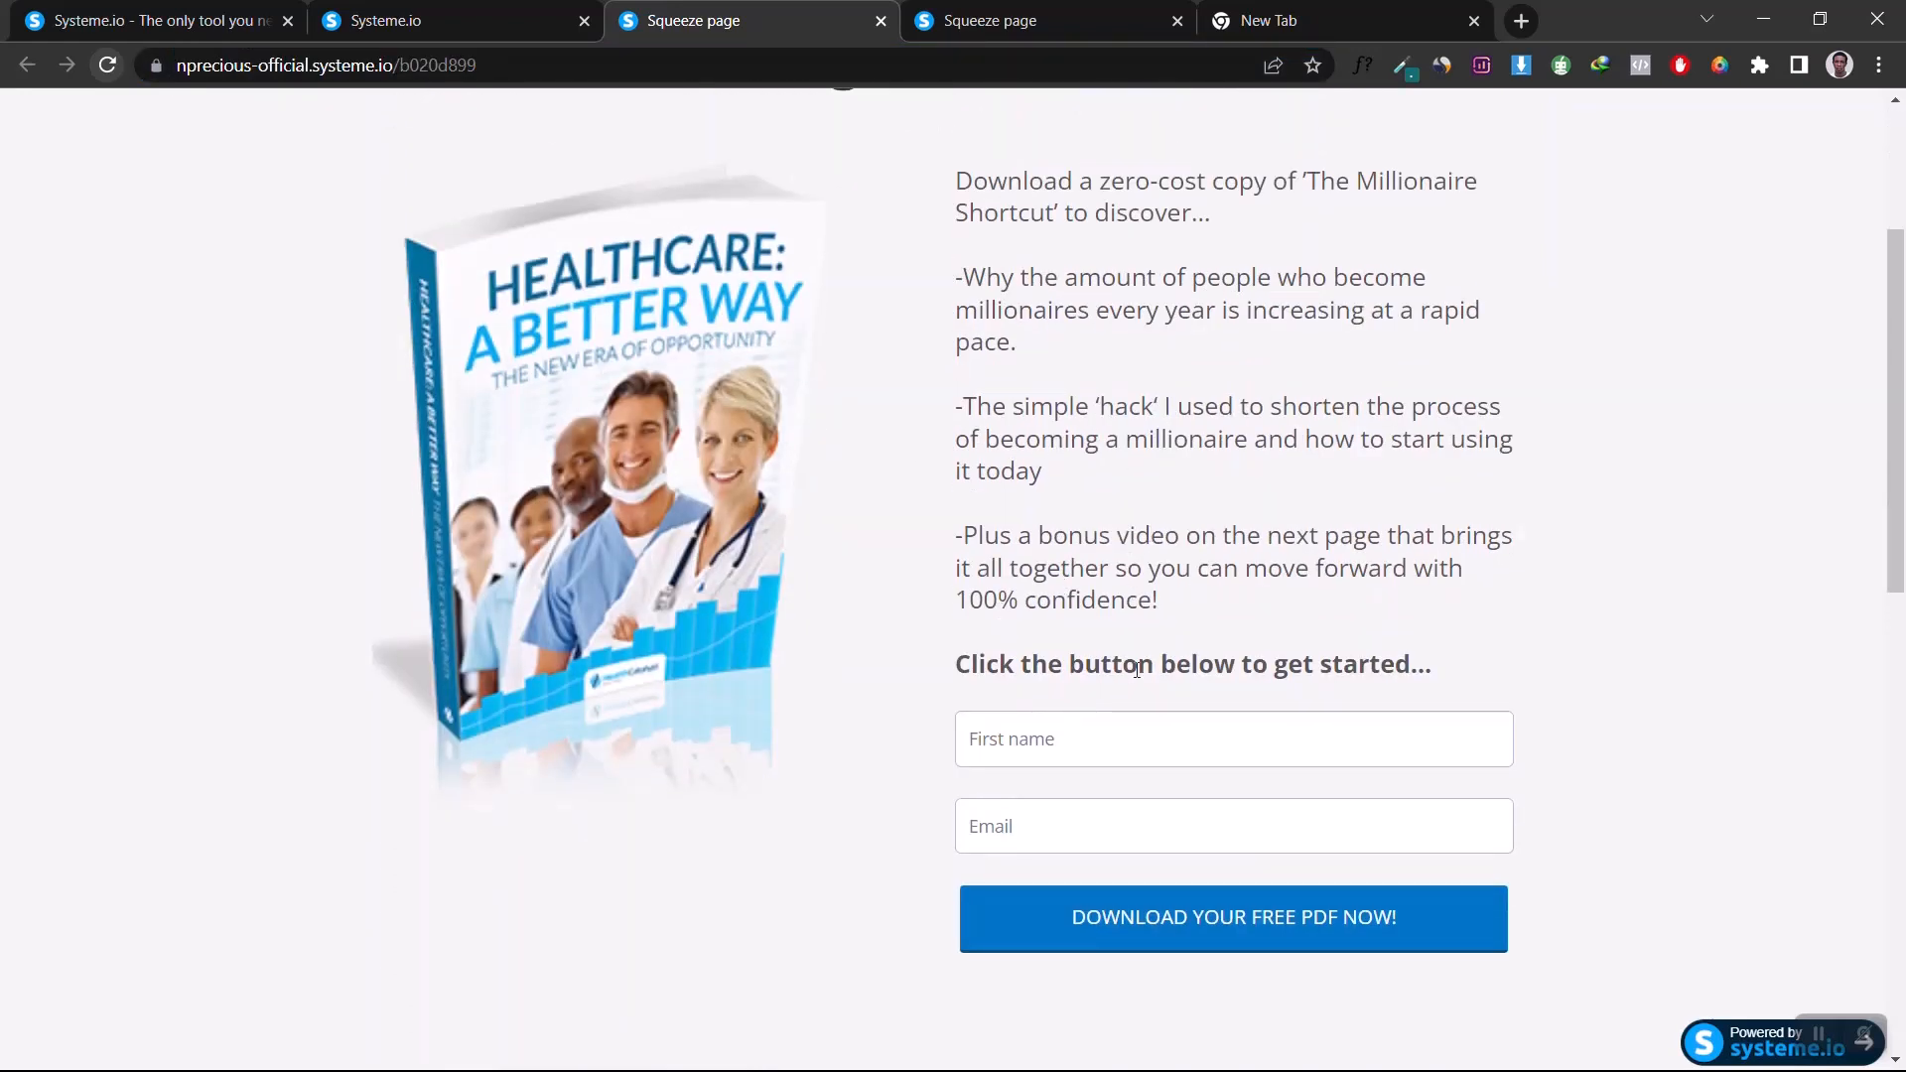
click(1104, 750)
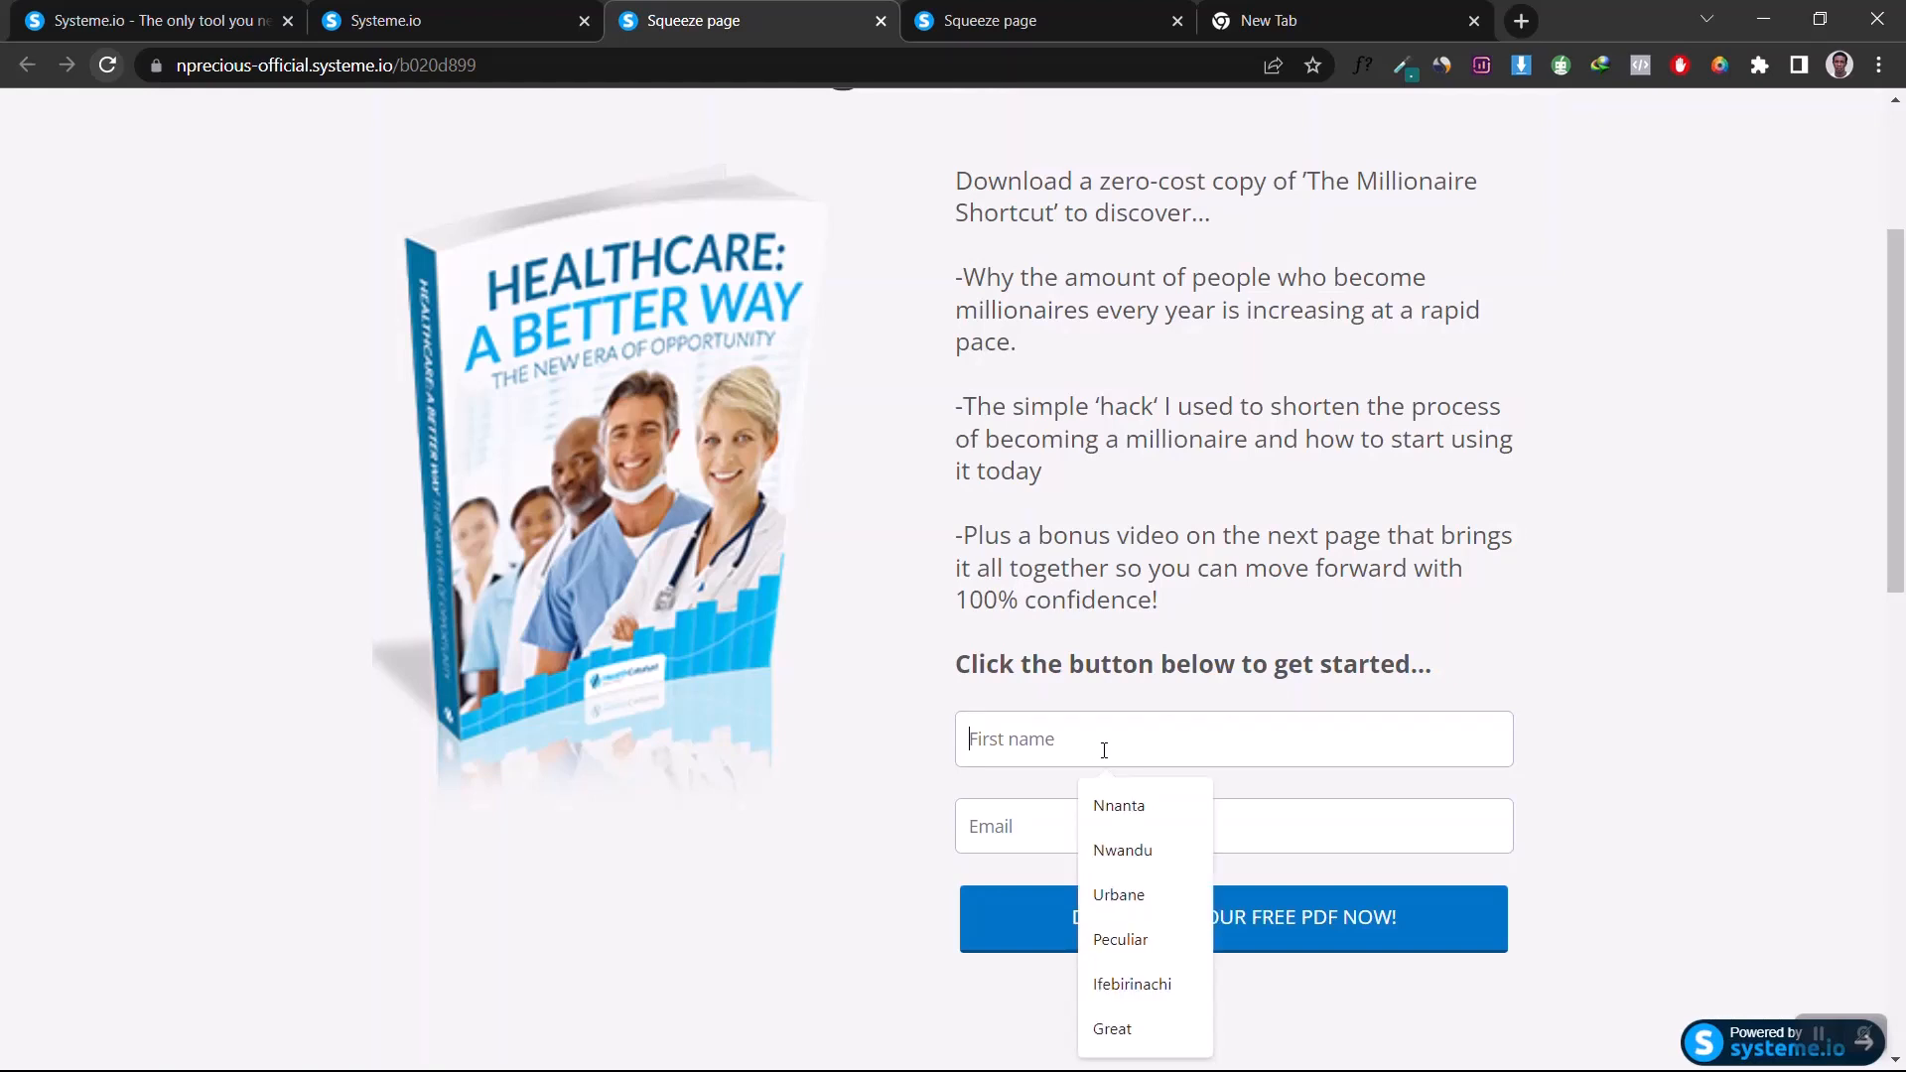
click(1112, 820)
click(1139, 943)
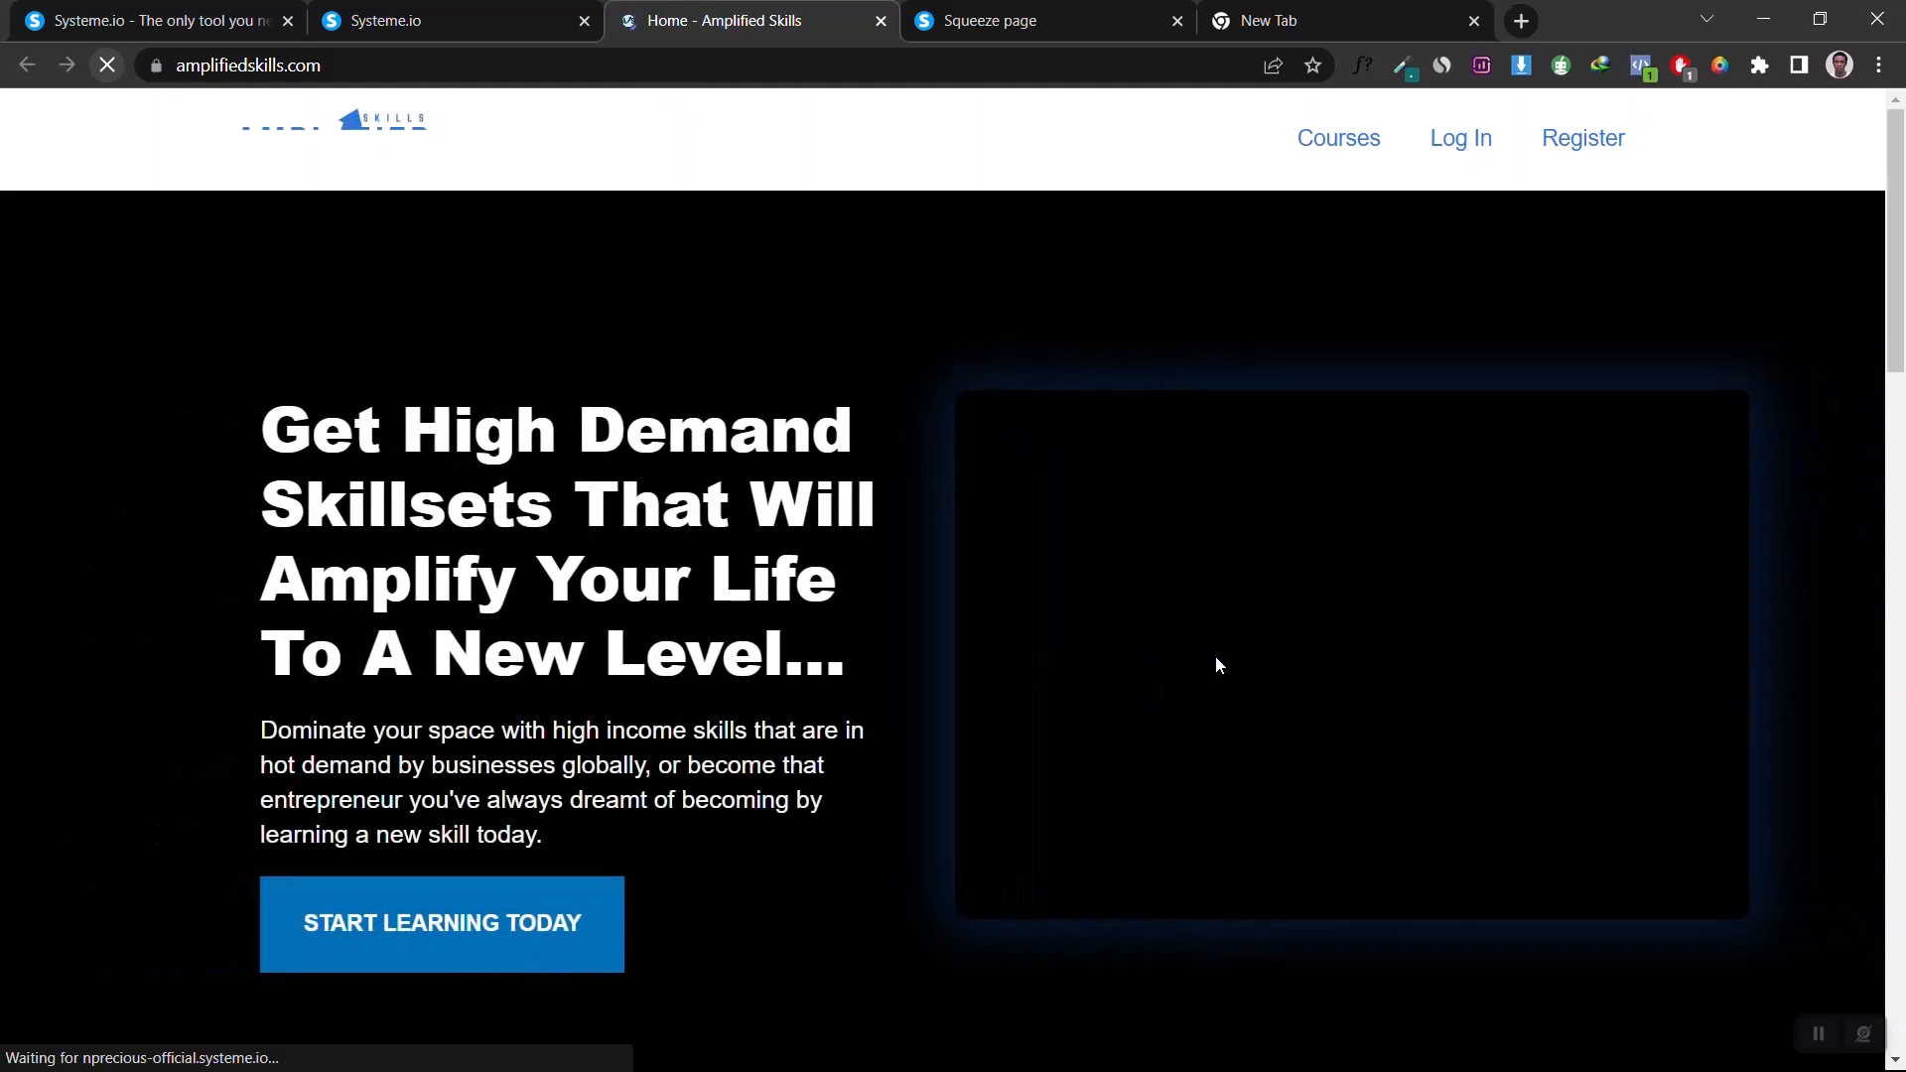
Step: Return to the Preframe Lander funnel and check its leads for the test opt-in
click(425, 15)
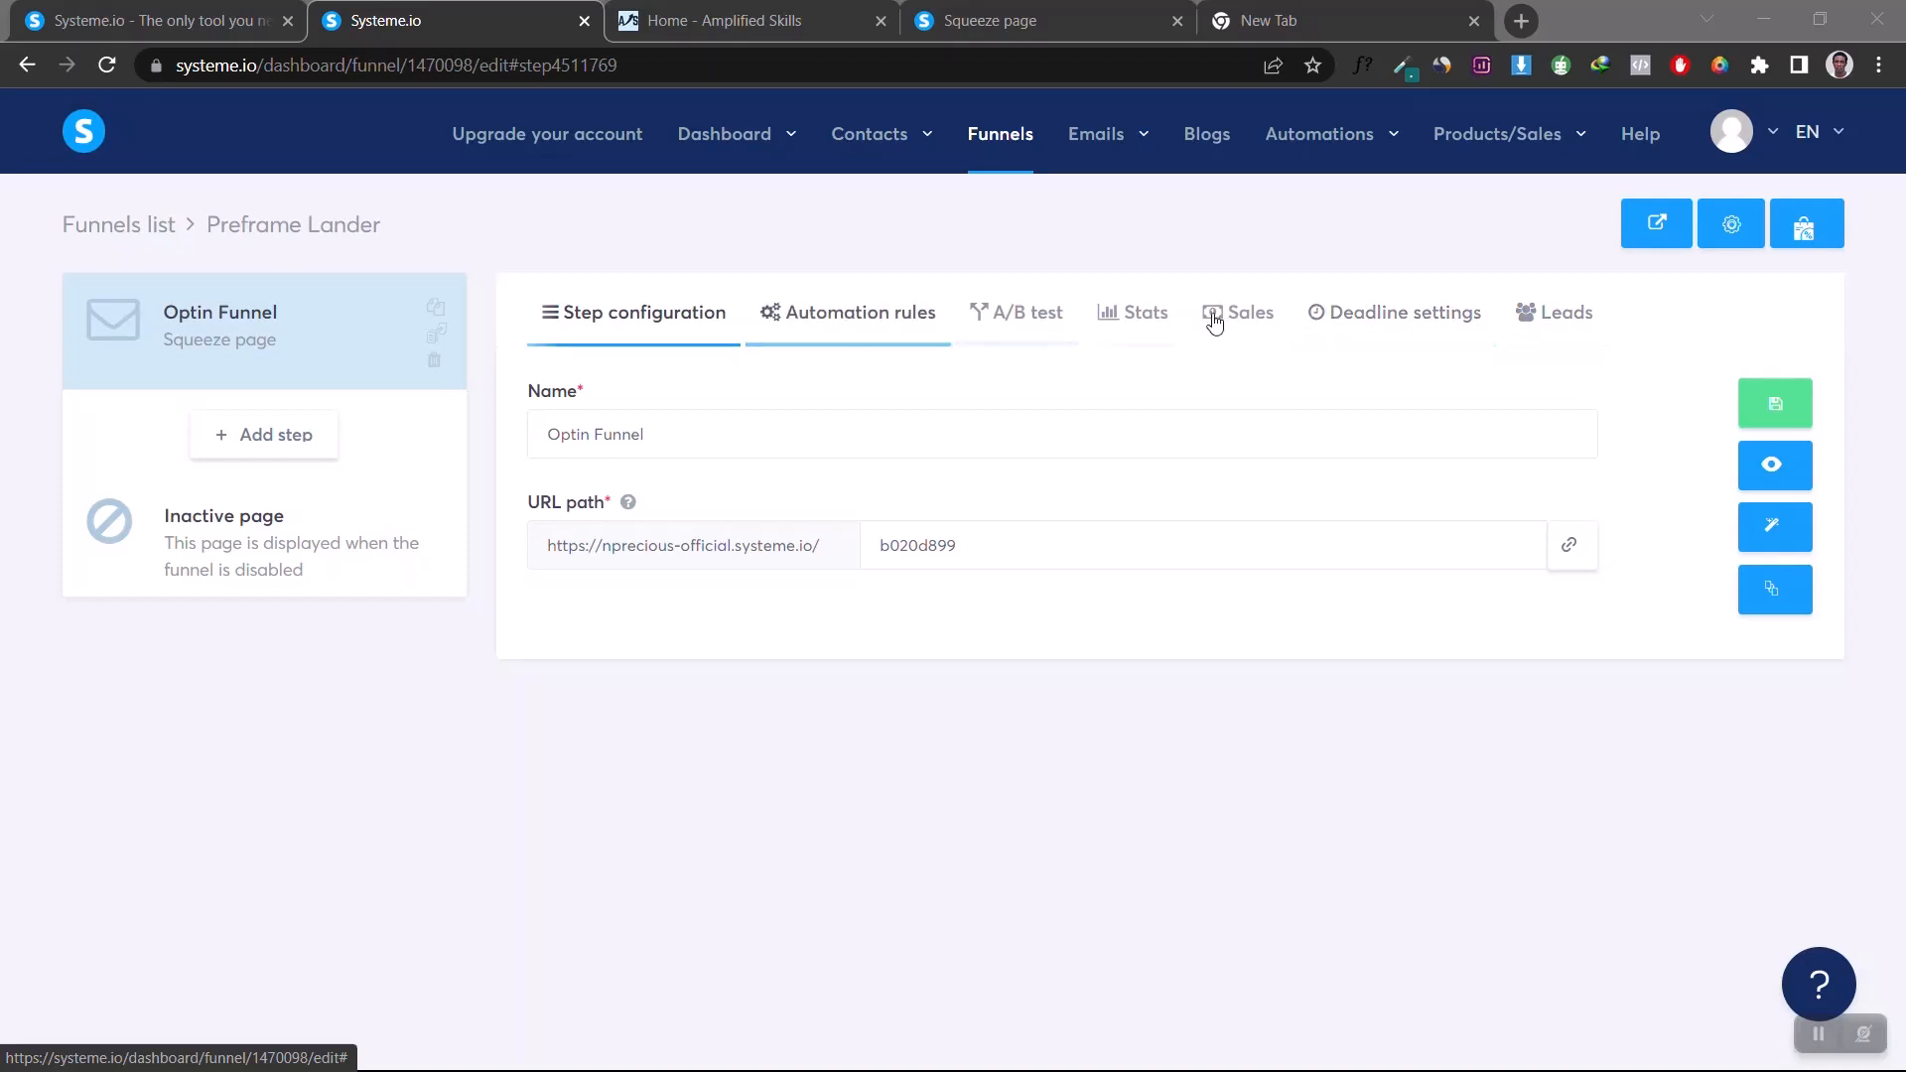
click(1559, 321)
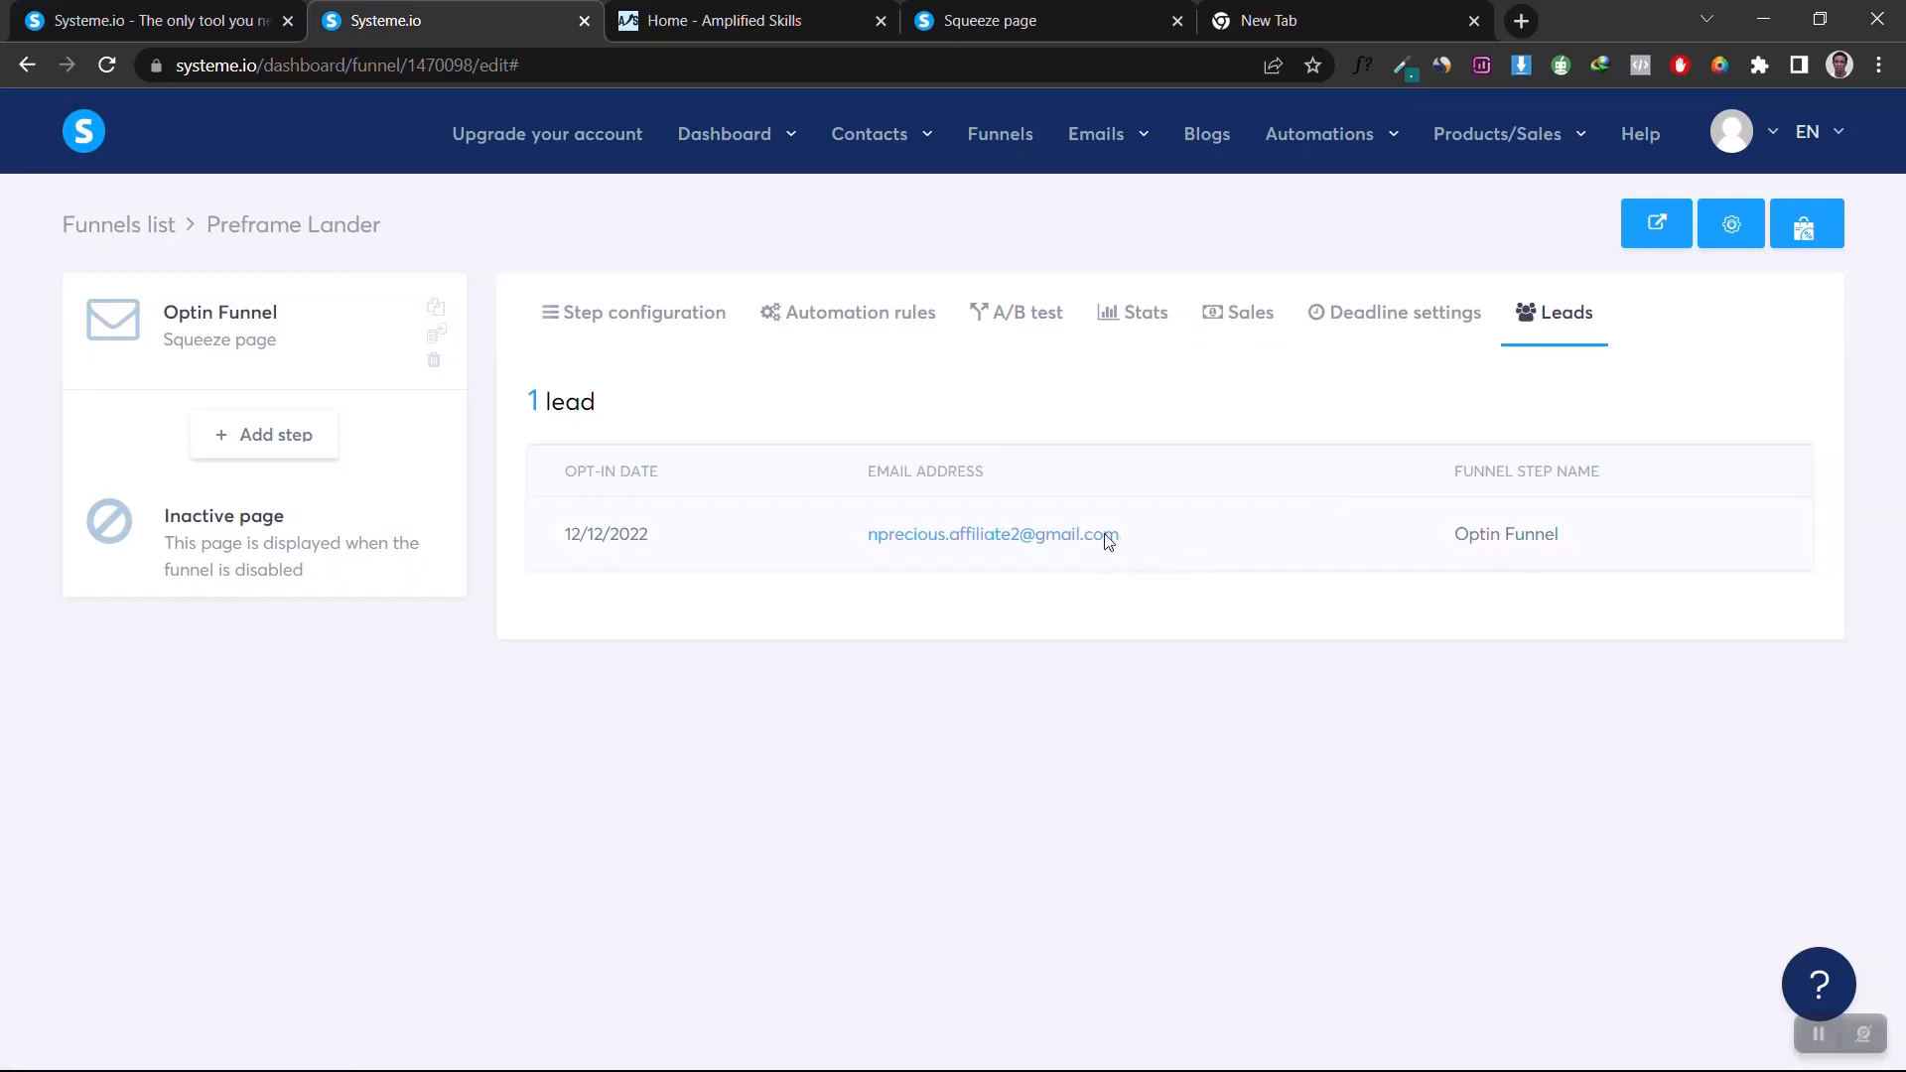
mouse_move(873, 137)
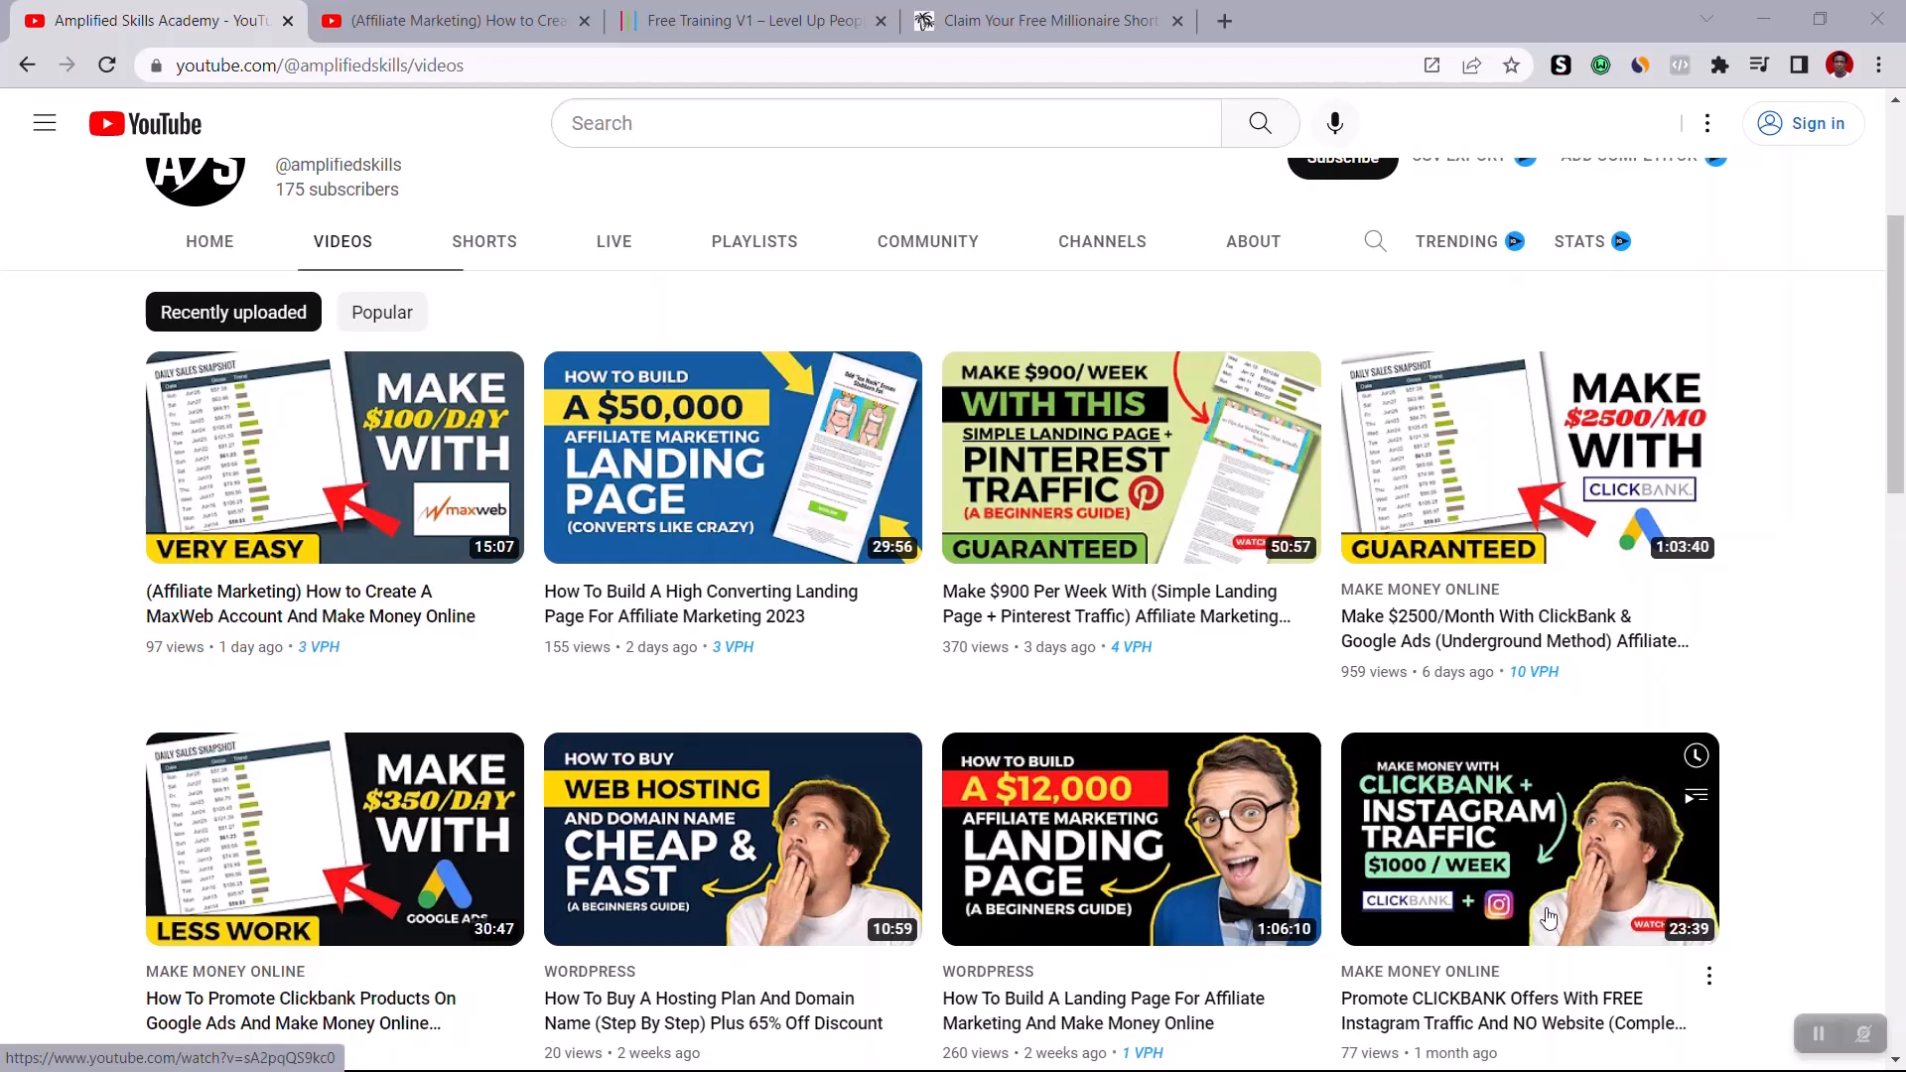
scroll(1549, 919, down, 9)
scroll(765, 689, up, 13)
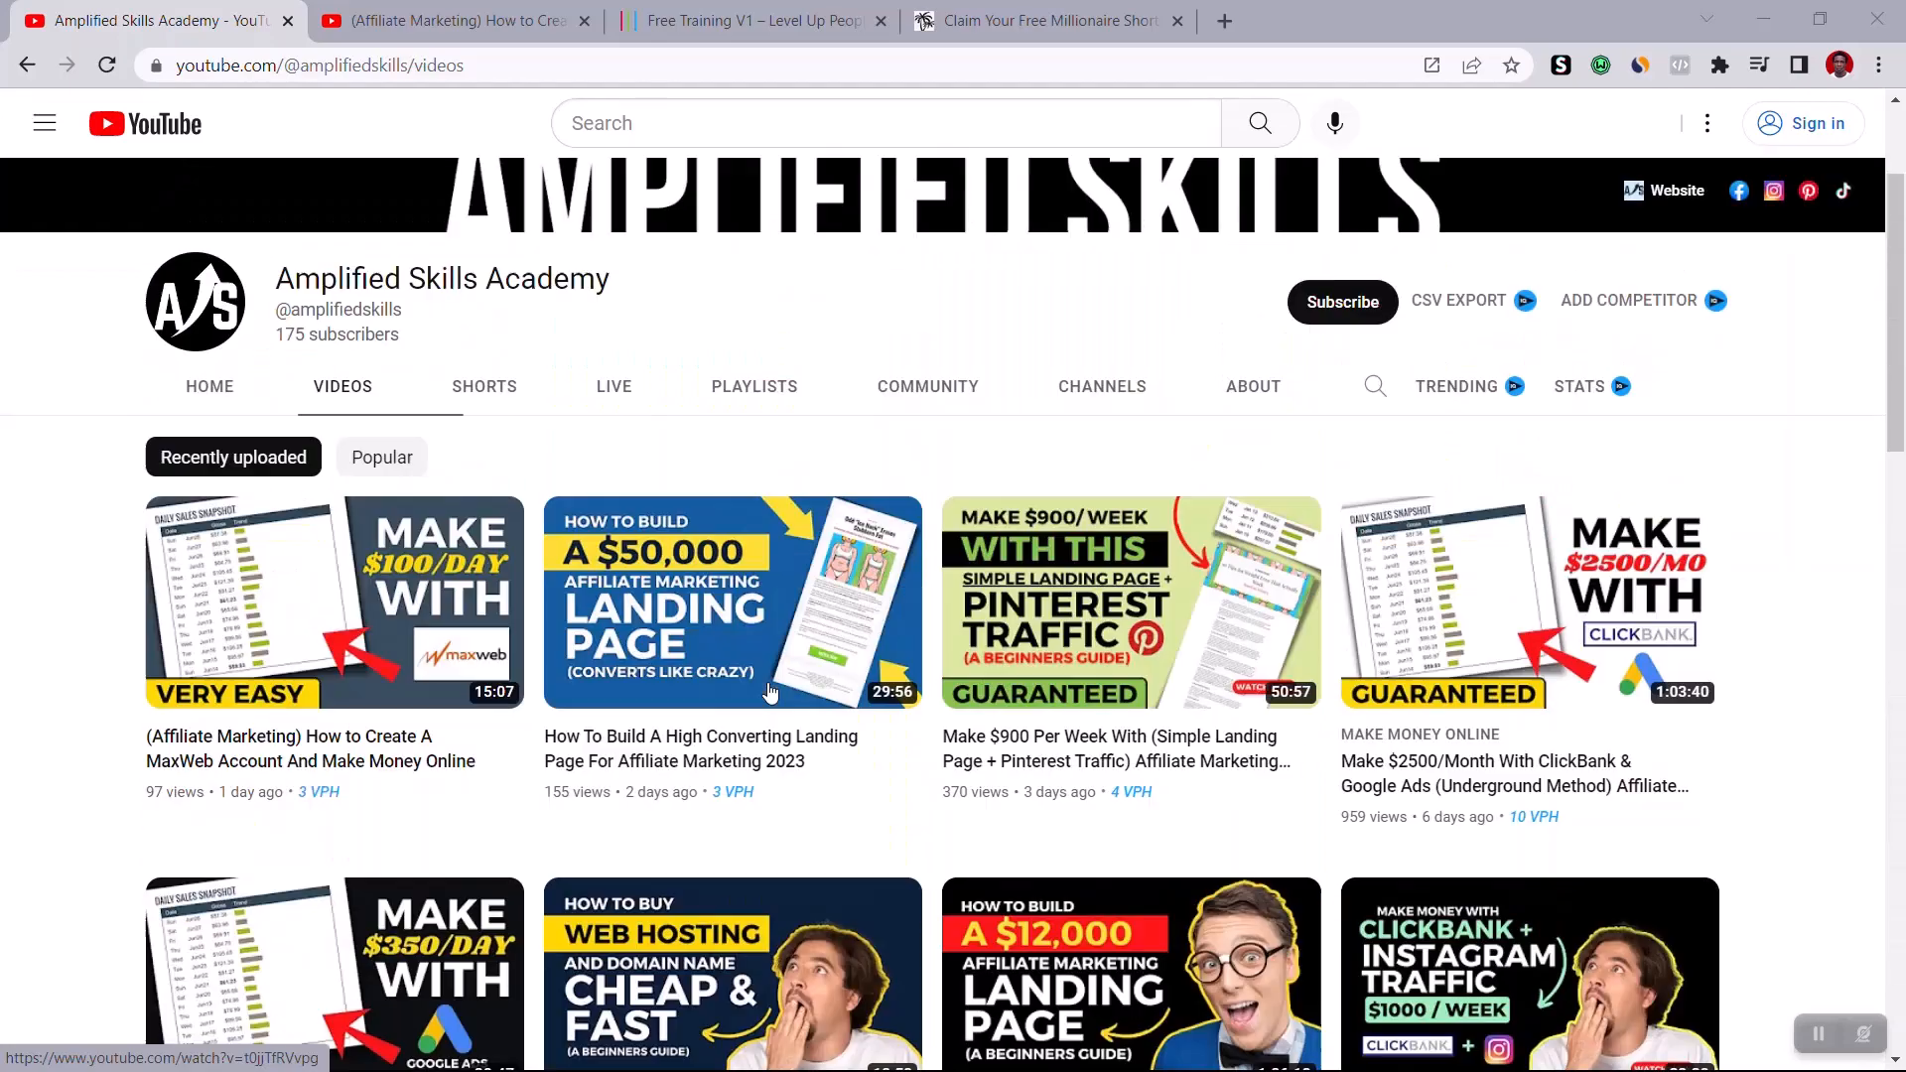